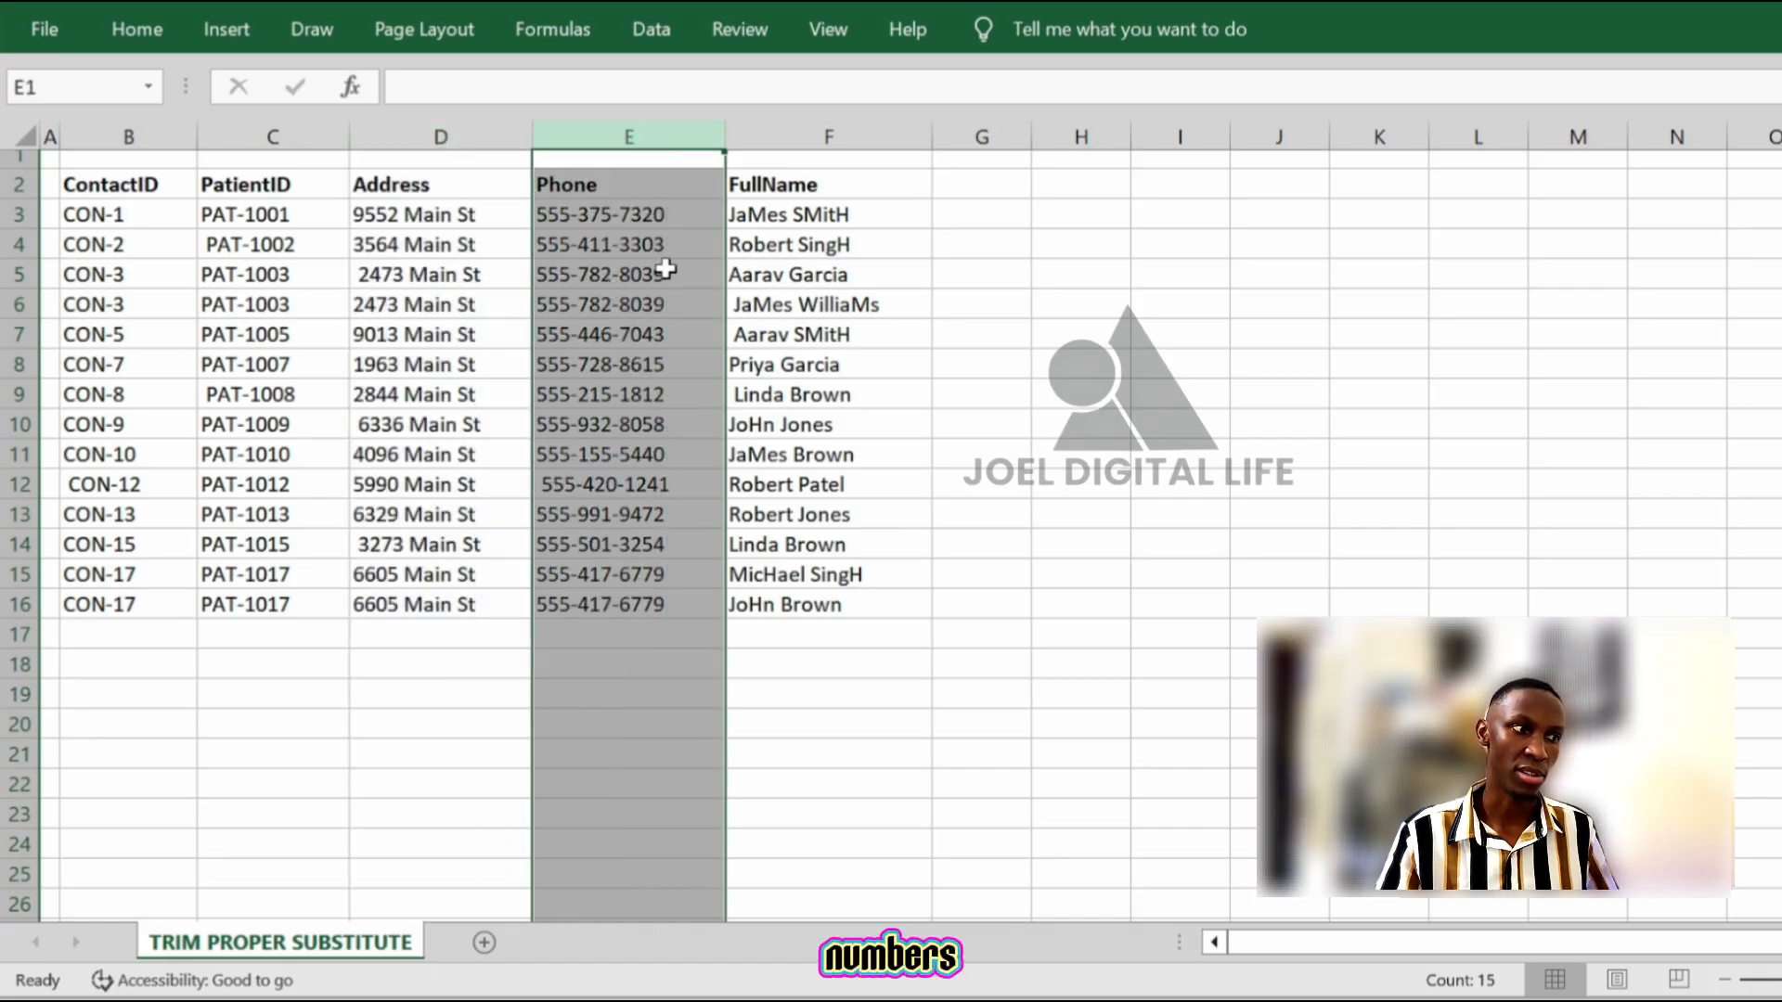
Examine the FullName, PatientID and ContactID entries for stray spaces, hyphens, duplicates and inconsistent capitalization
{"action": "left_click", "coordinate": [795, 135]}
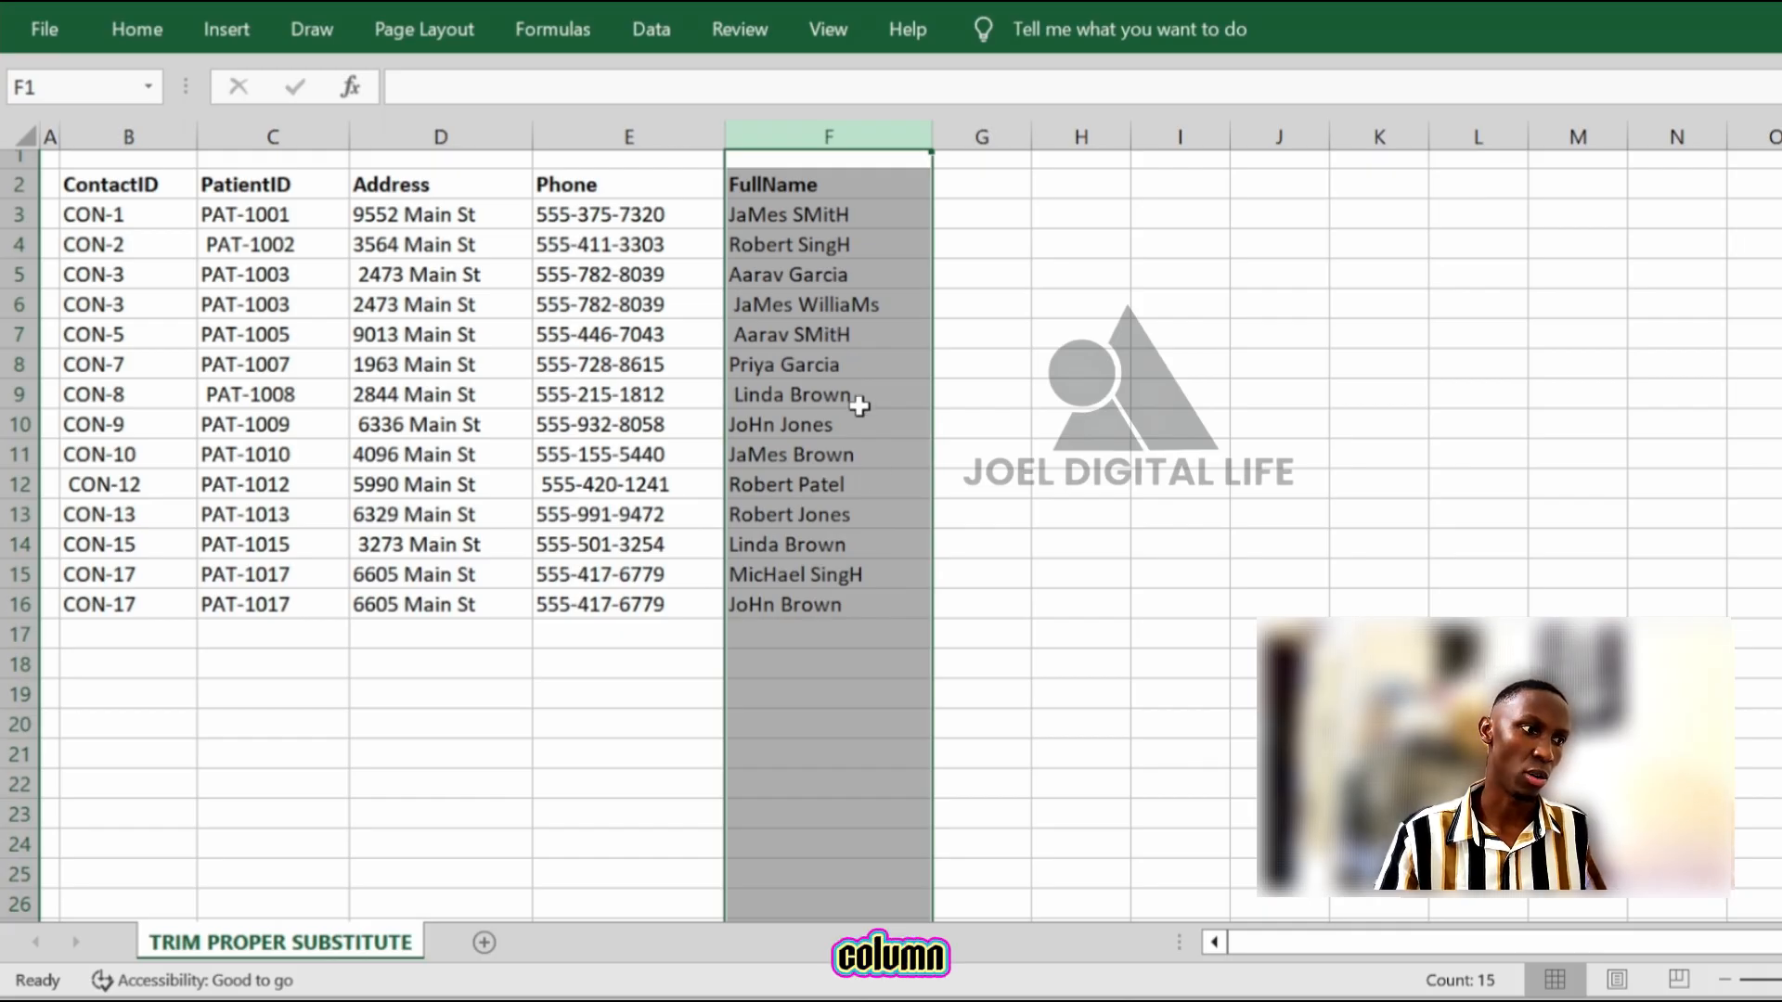
{"action": "left_click", "coordinate": [948, 345]}
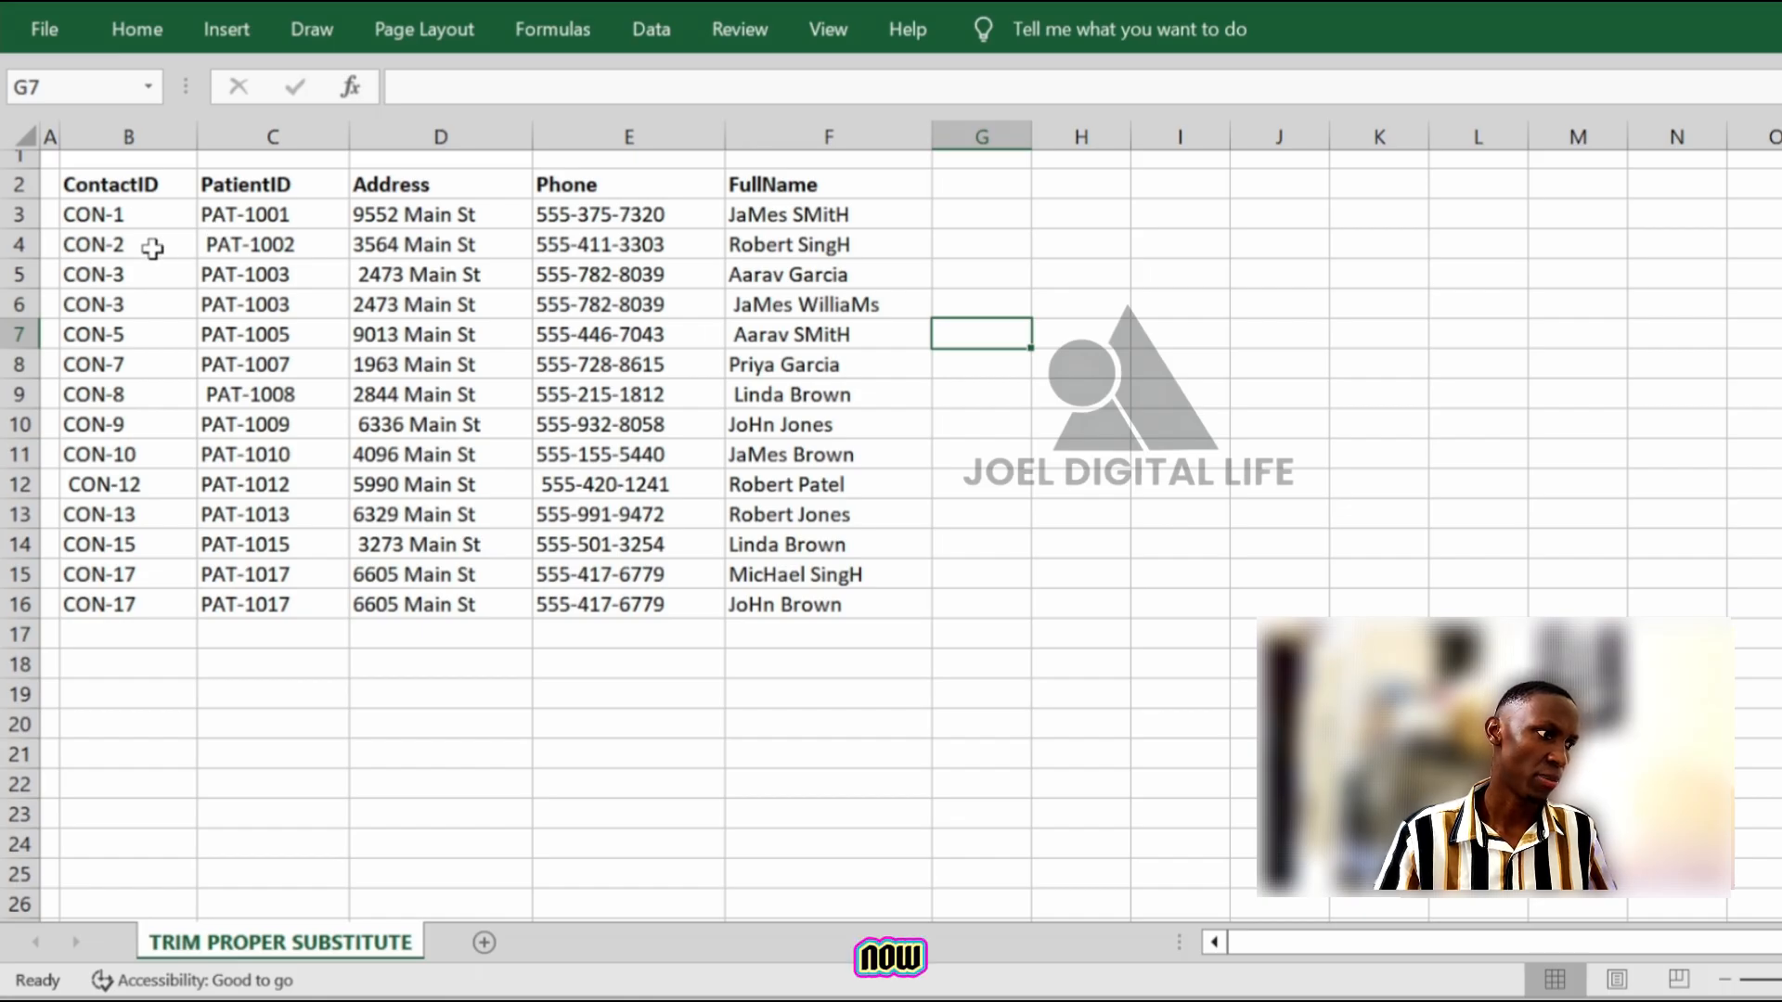
{"action": "left_click", "coordinate": [131, 219]}
{"action": "left_click", "coordinate": [271, 274]}
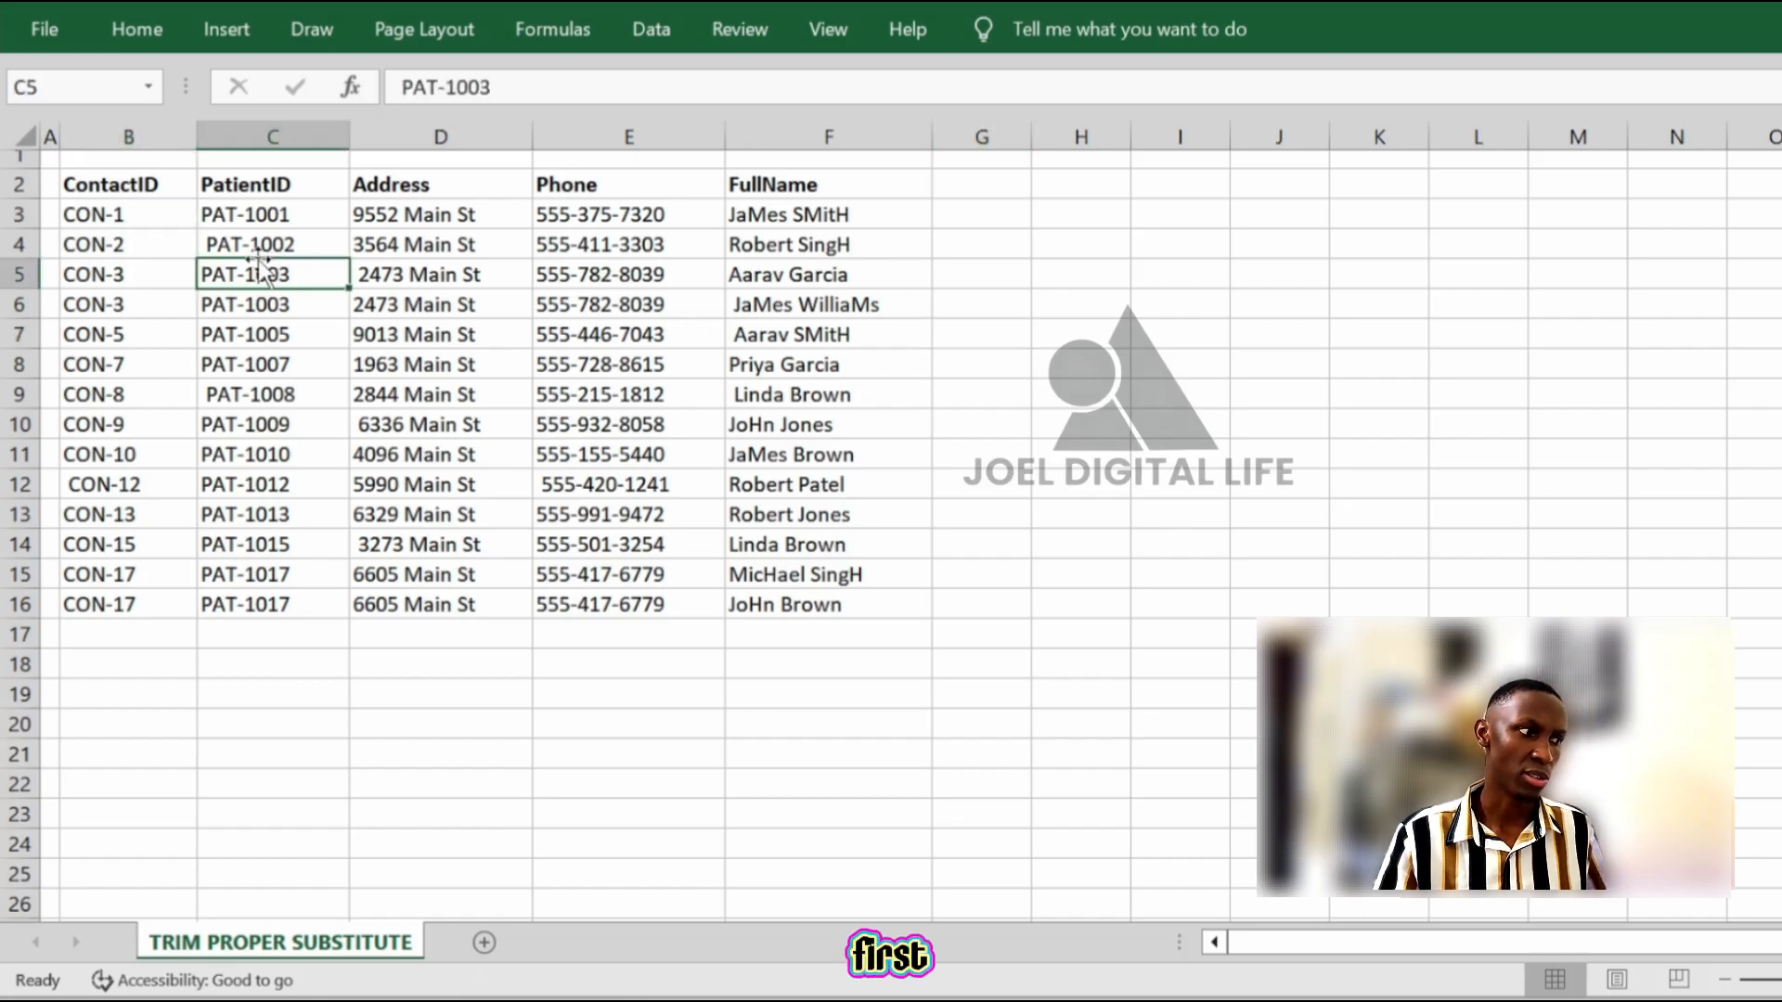
{"action": "left_click", "coordinate": [98, 243]}
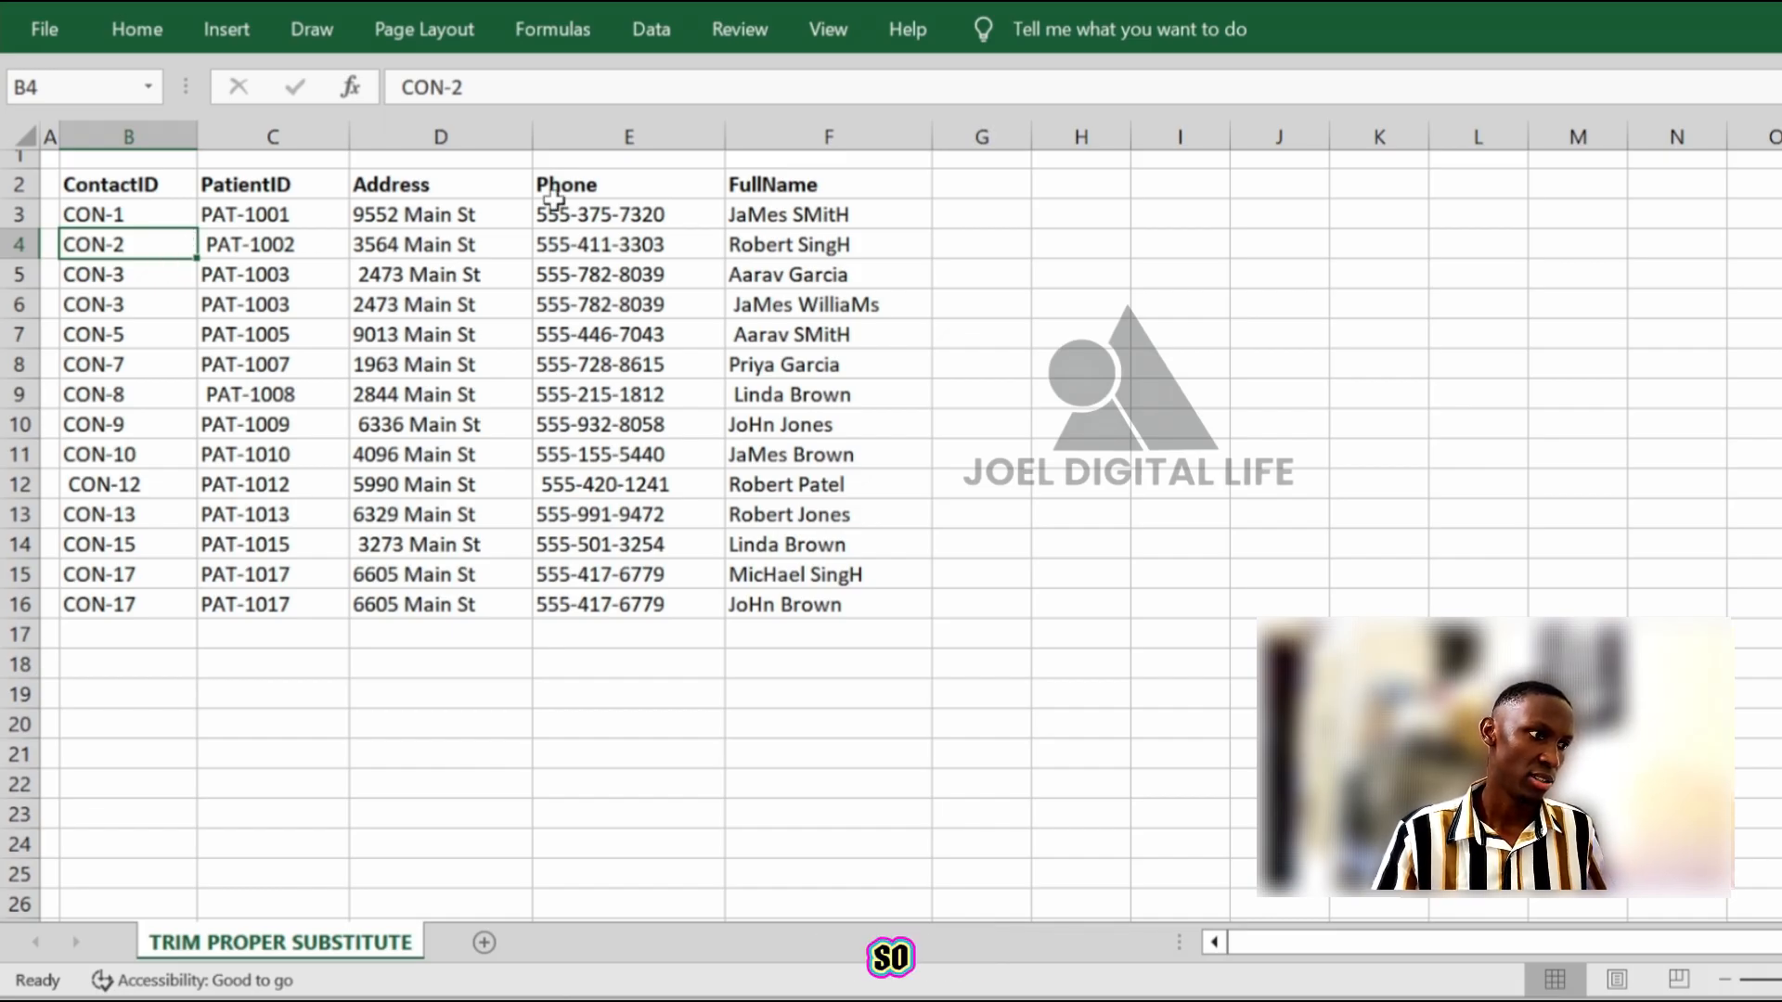
{"action": "left_click_drag", "start_coordinate": [137, 219], "coordinate": [127, 598]}
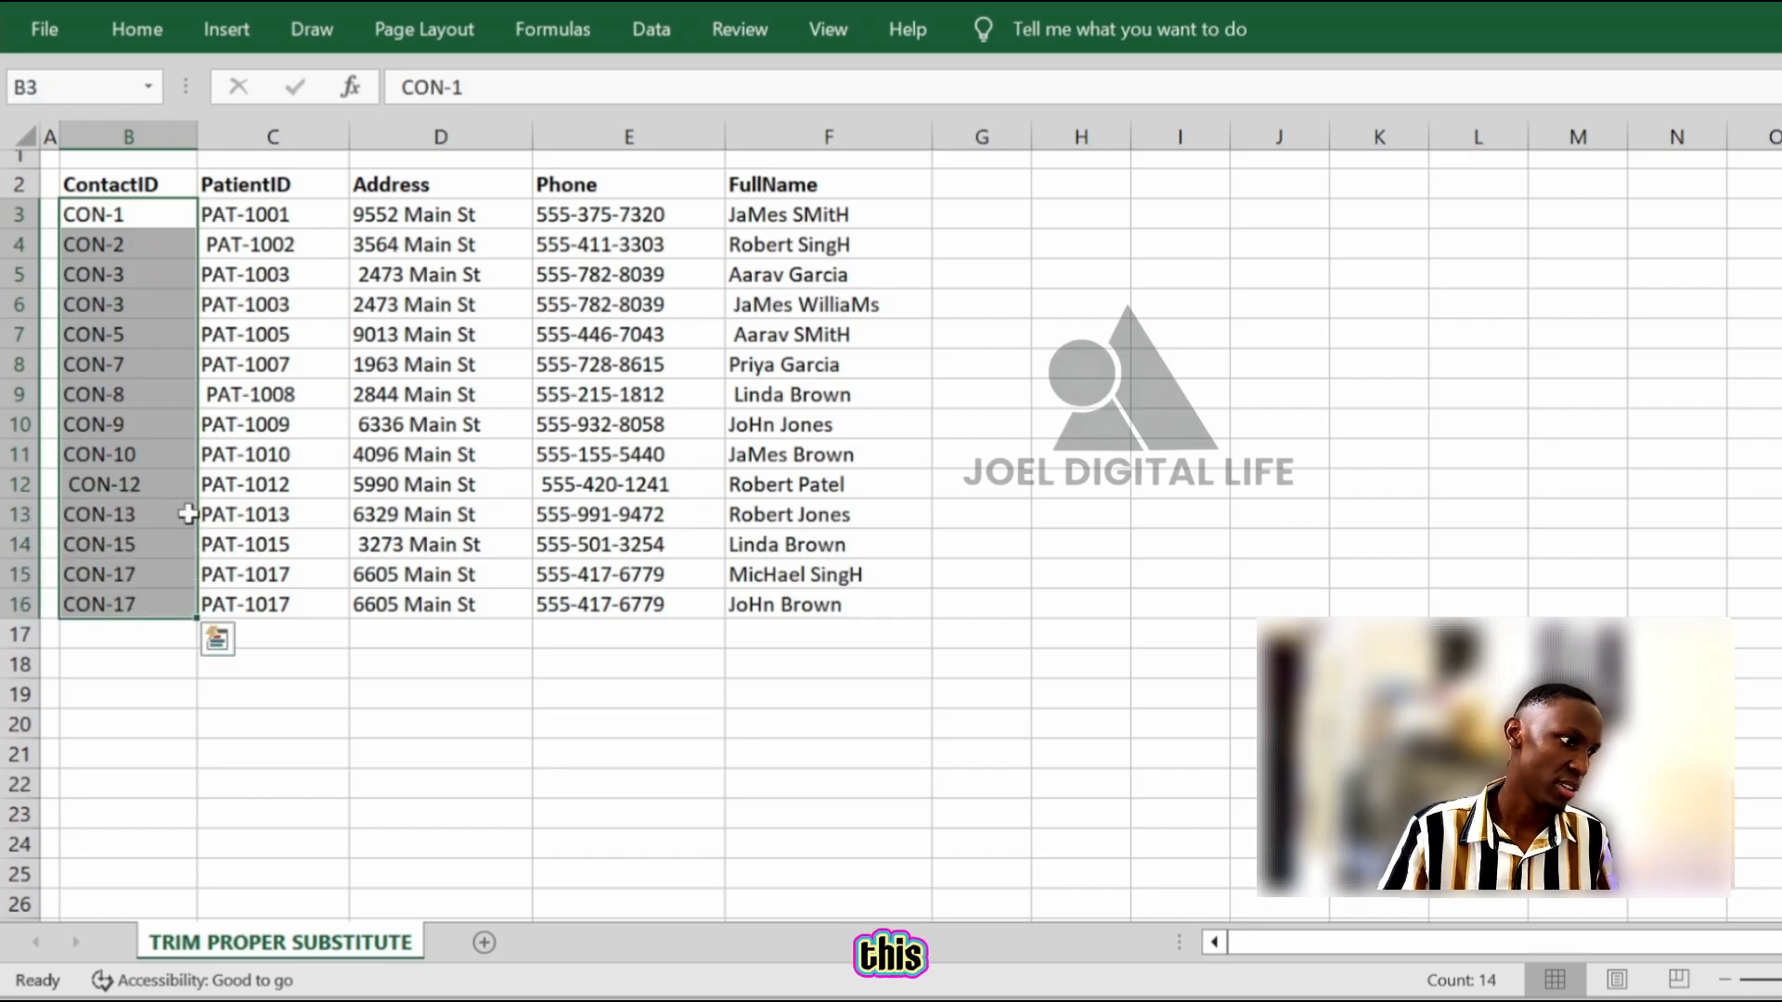
{"action": "left_click", "coordinate": [187, 515]}
{"action": "left_click", "coordinate": [120, 482]}
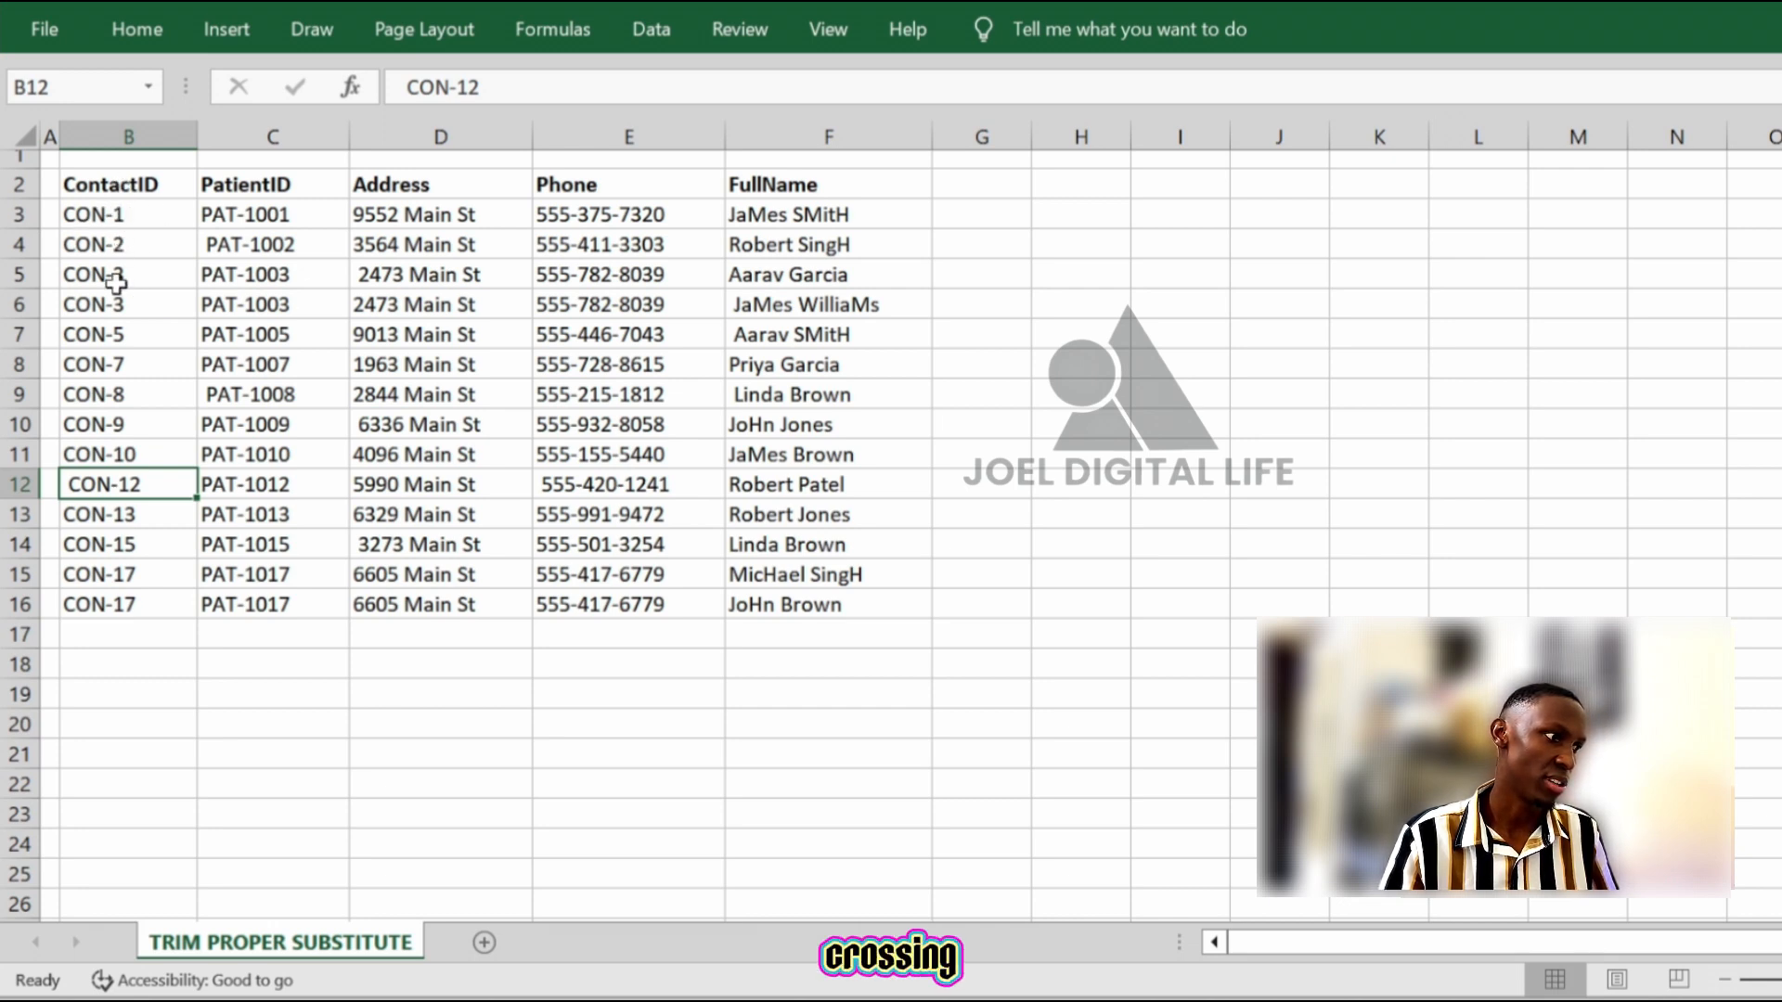
{"action": "left_click", "coordinate": [115, 248]}
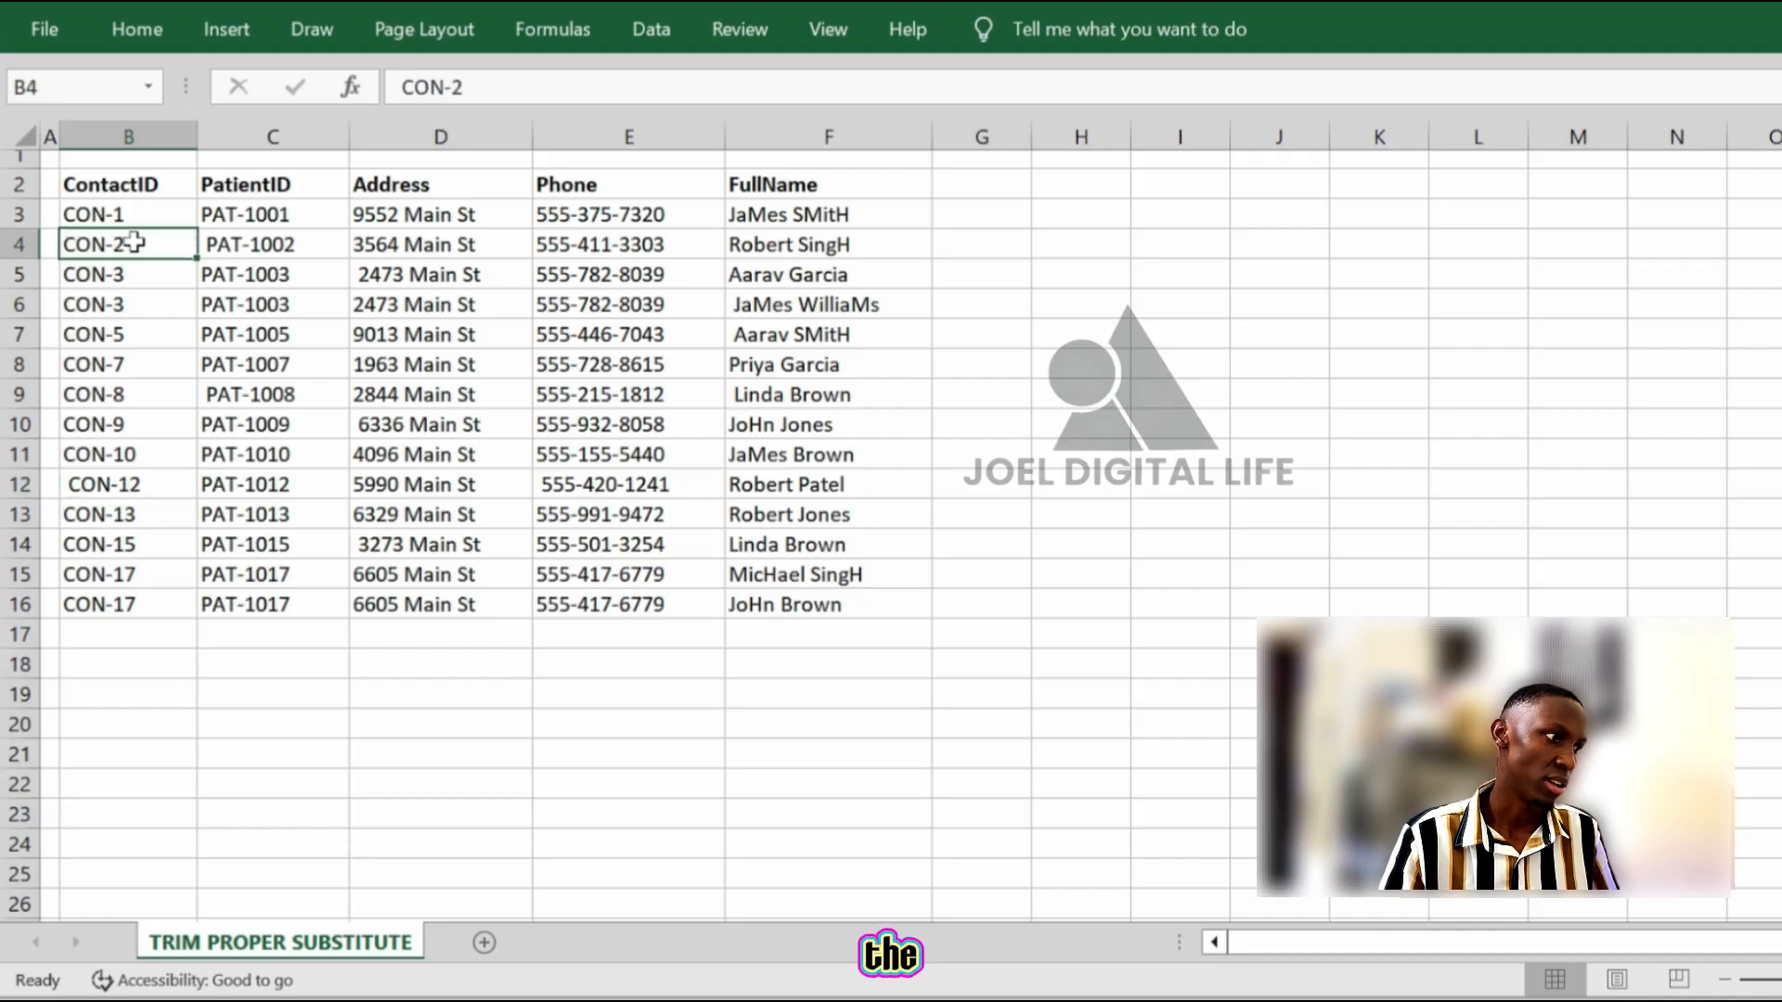
{"action": "left_click", "coordinate": [100, 283]}
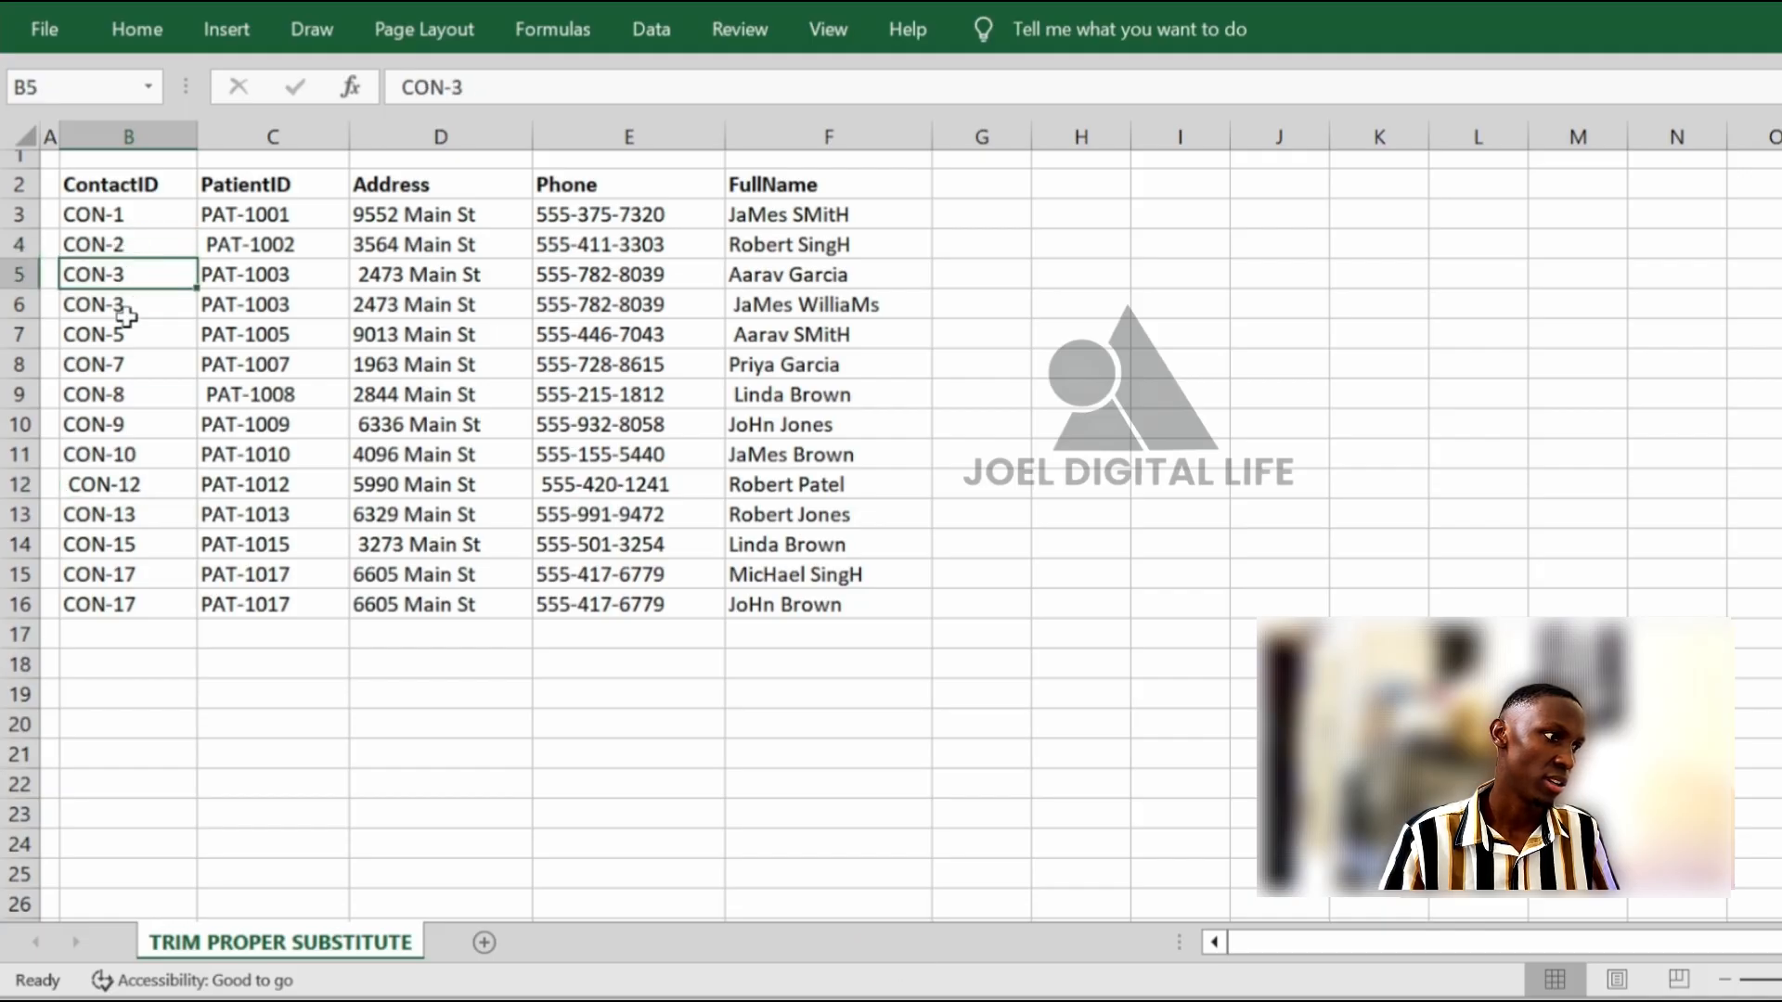
{"action": "left_click", "coordinate": [126, 316]}
{"action": "left_click", "coordinate": [110, 215]}
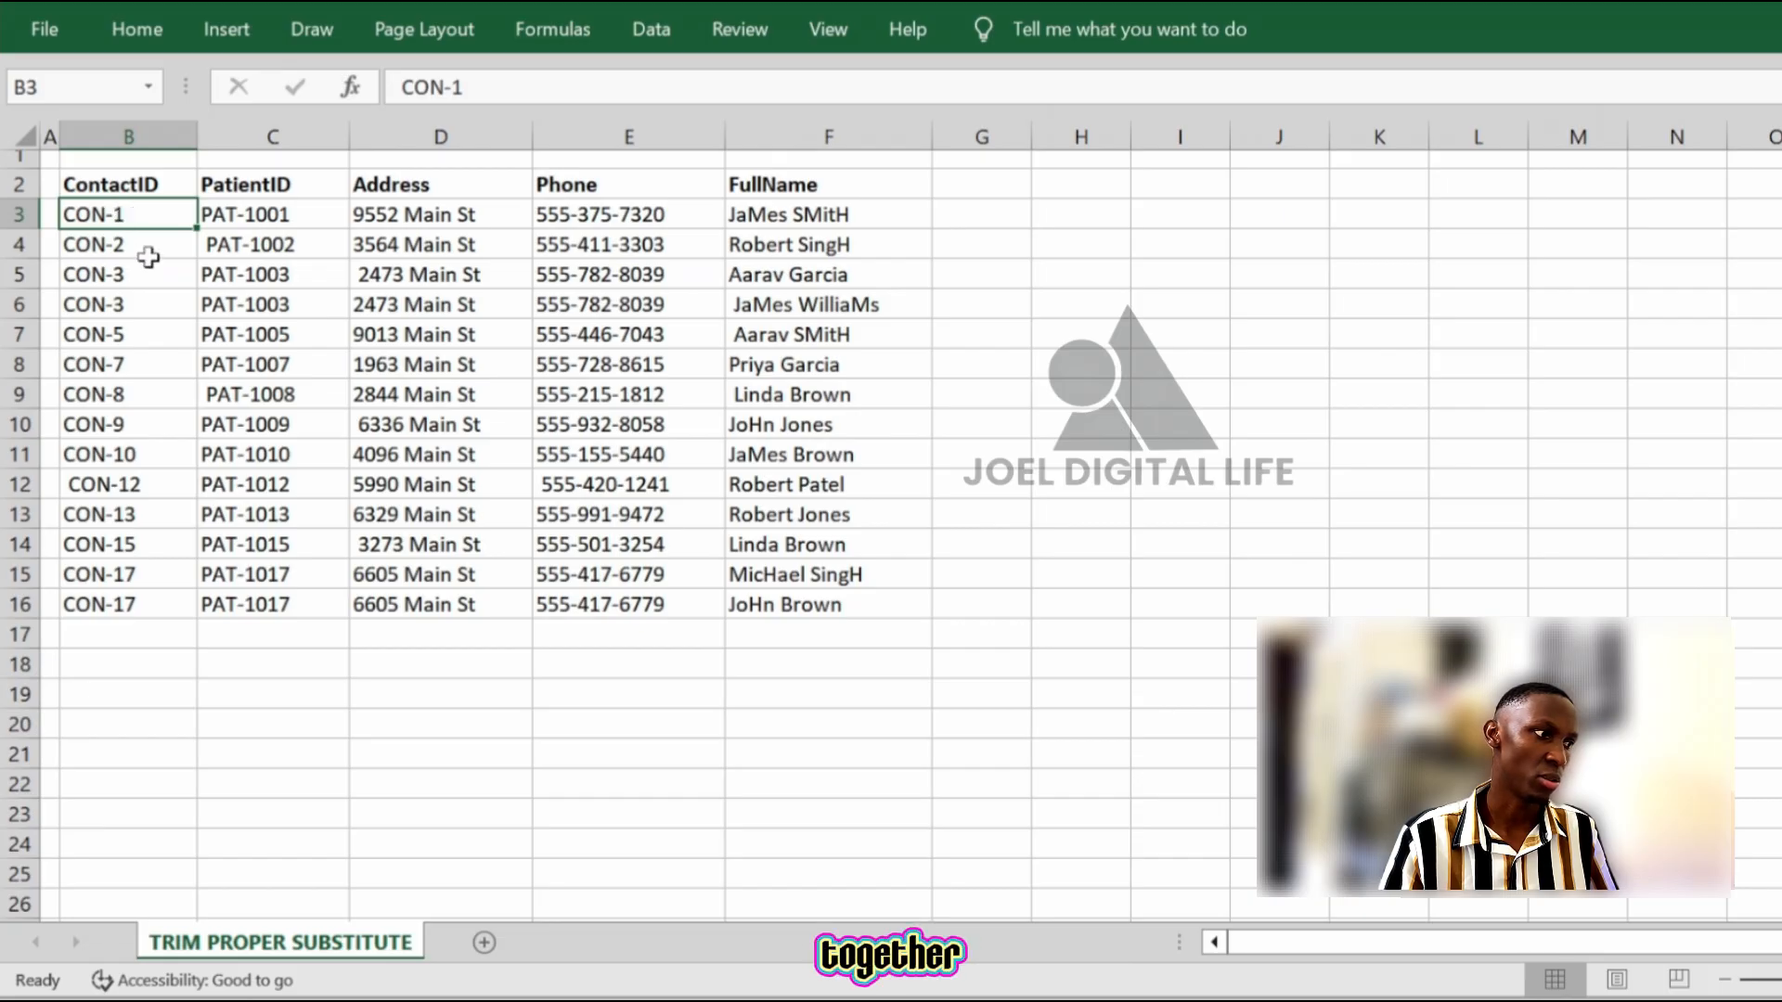
{"action": "left_click_drag", "start_coordinate": [115, 219], "coordinate": [100, 605]}
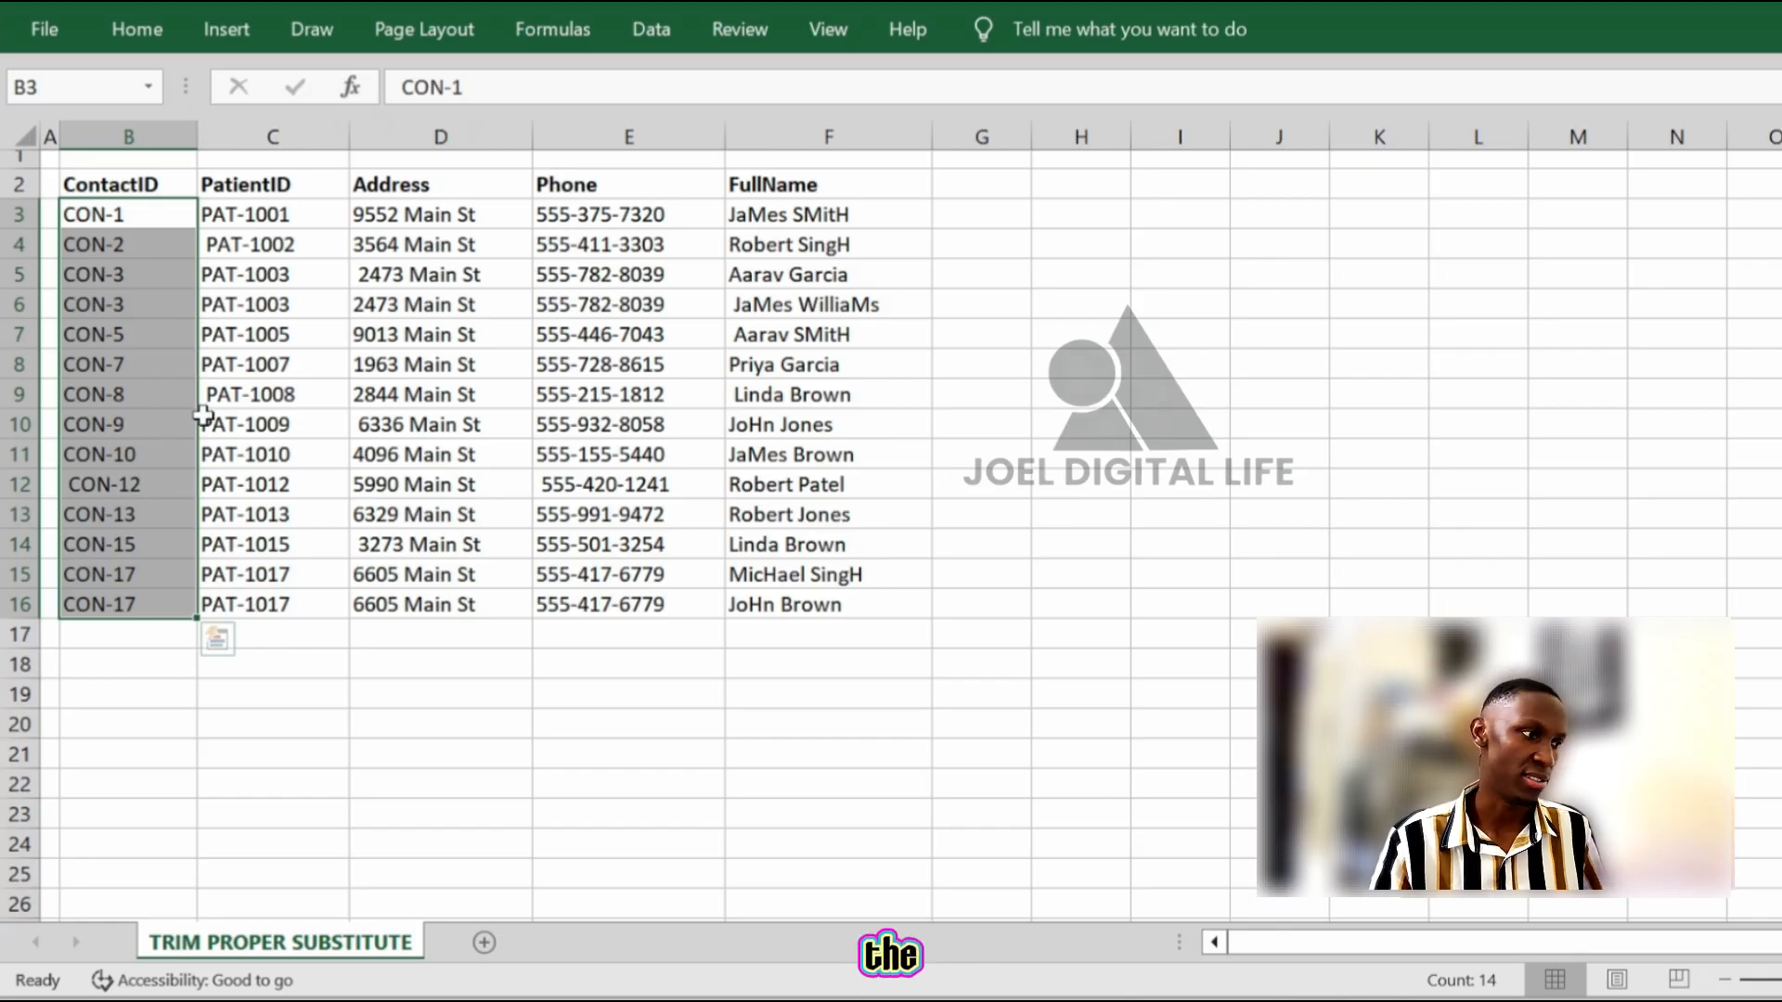
{"action": "left_click", "coordinate": [288, 337]}
Insert a blank column between the ContactID and PatientID columns
{"action": "left_click", "coordinate": [248, 132]}
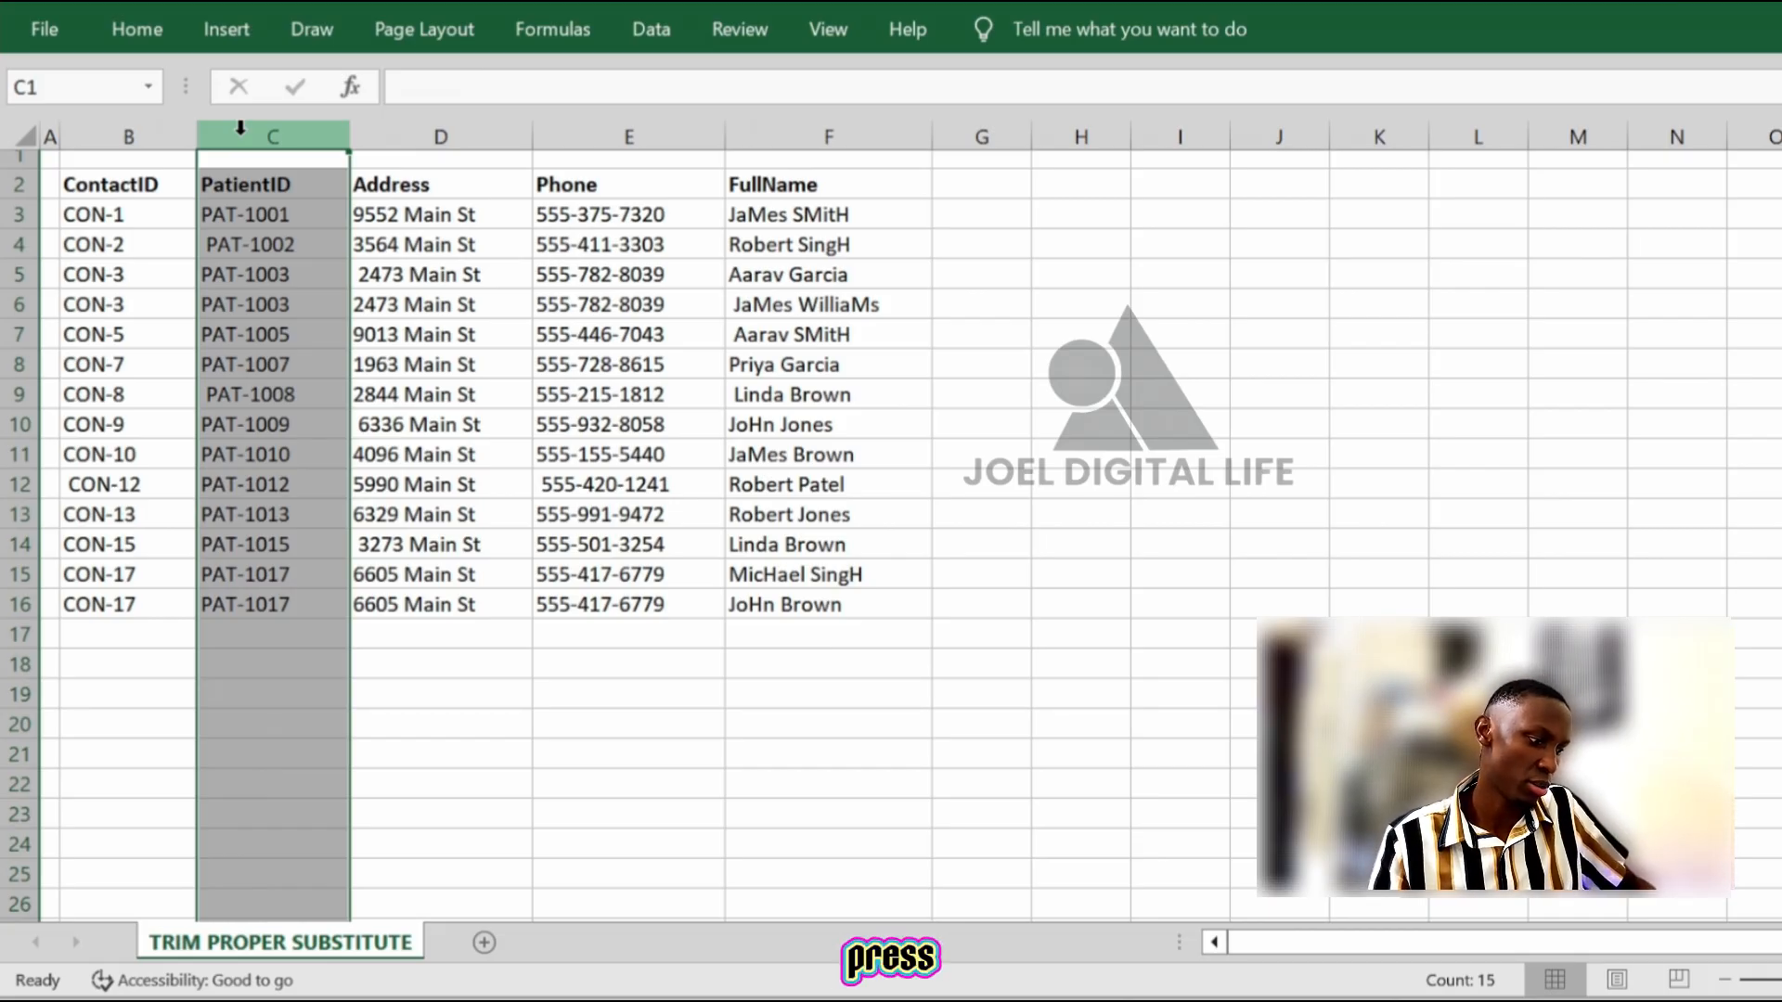
{"action": "key", "text": "ctrl+shift+plus"}
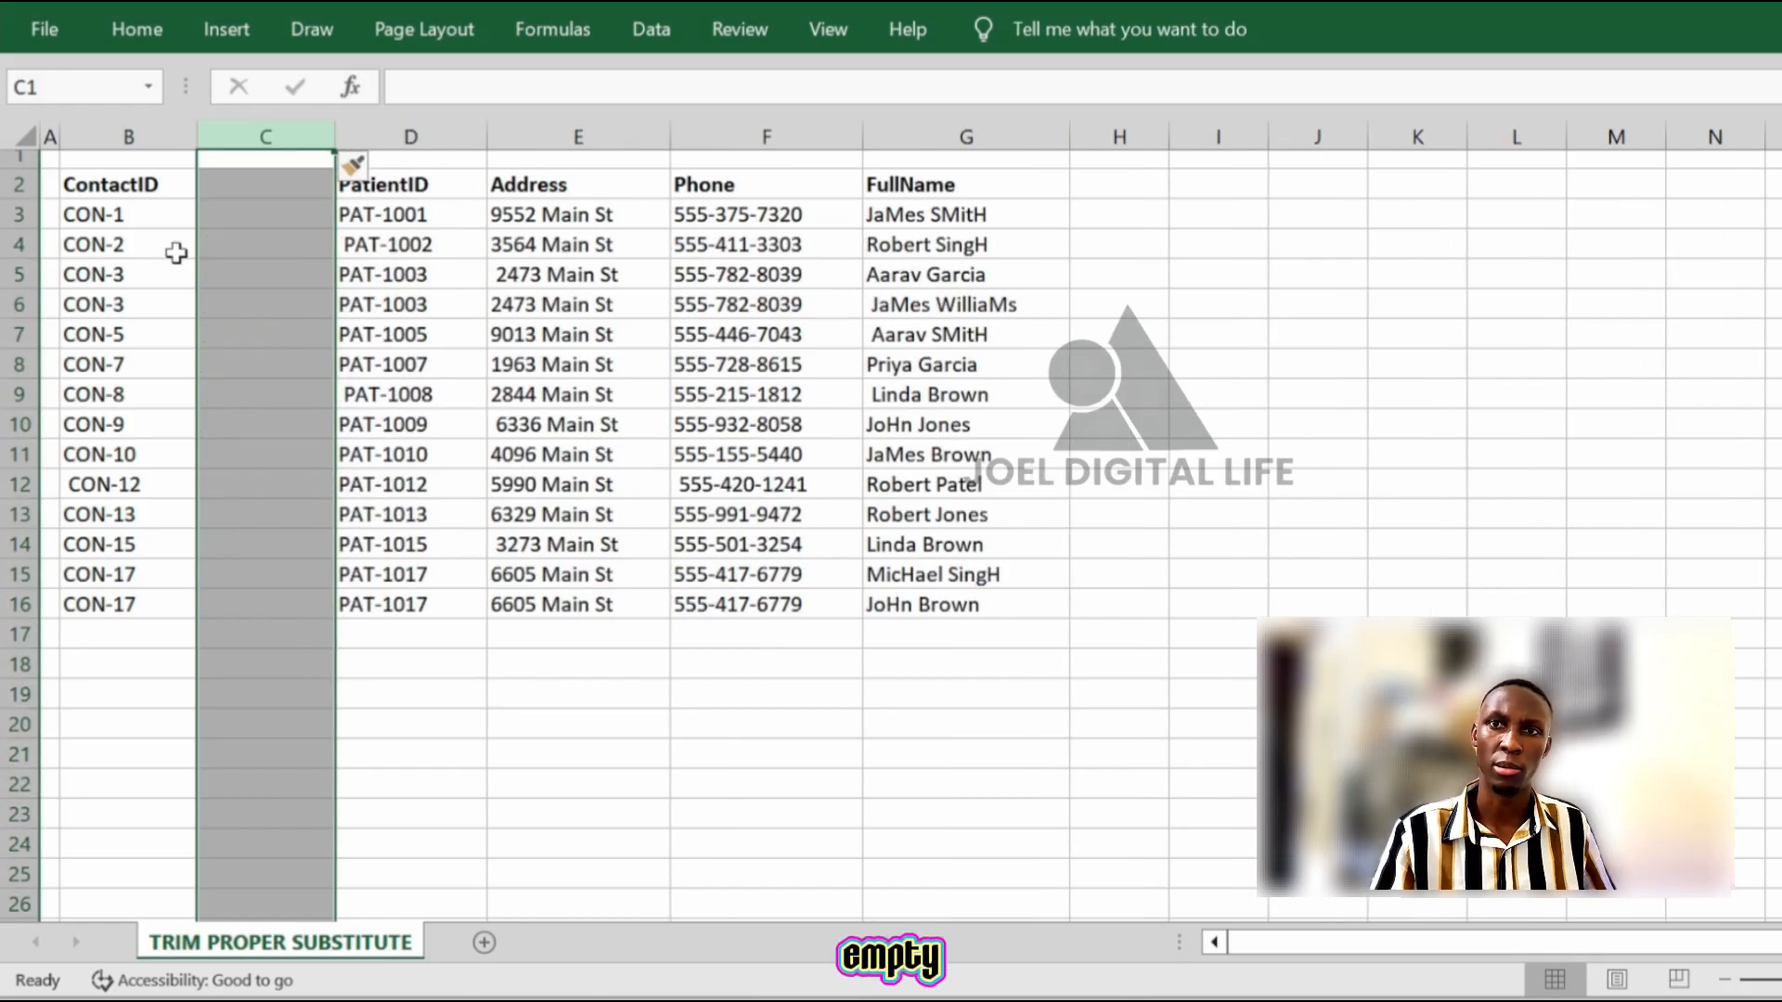
{"action": "left_click", "coordinate": [223, 181]}
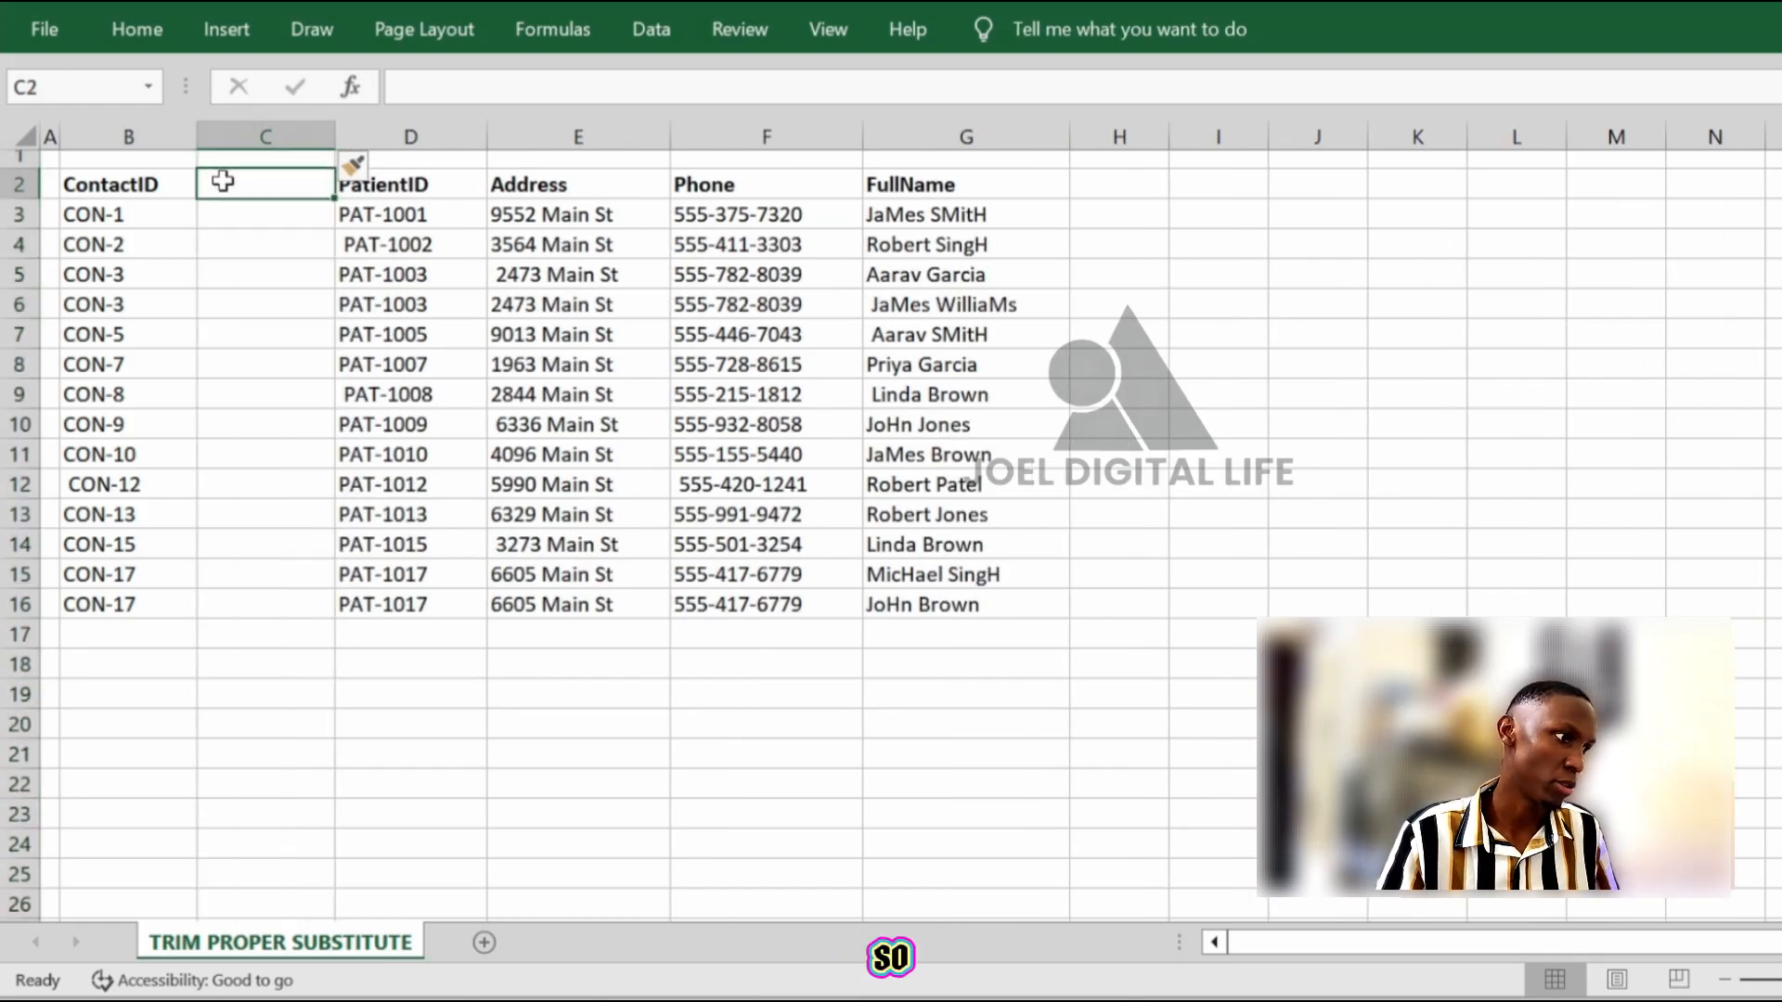
{"action": "left_click", "coordinate": [113, 217]}
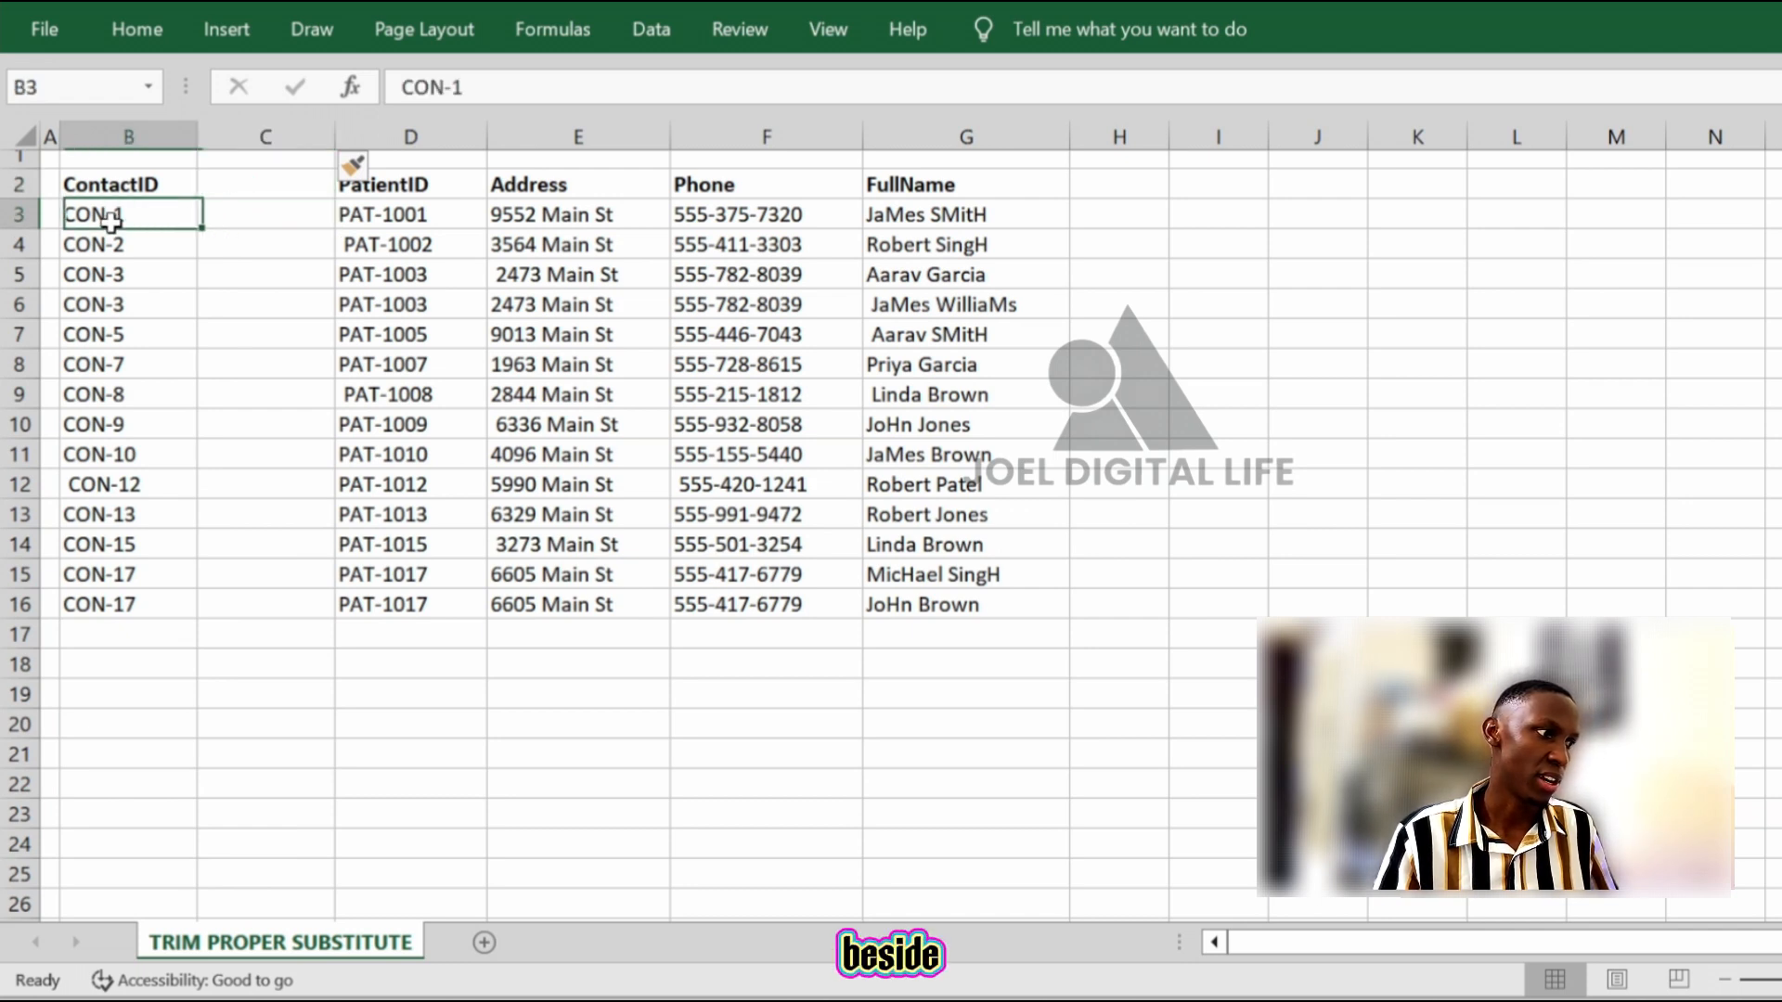
Enter the formula =TRIM(B3) in cell C3 to strip extra spaces from the first ContactID
{"action": "left_click", "coordinate": [237, 218]}
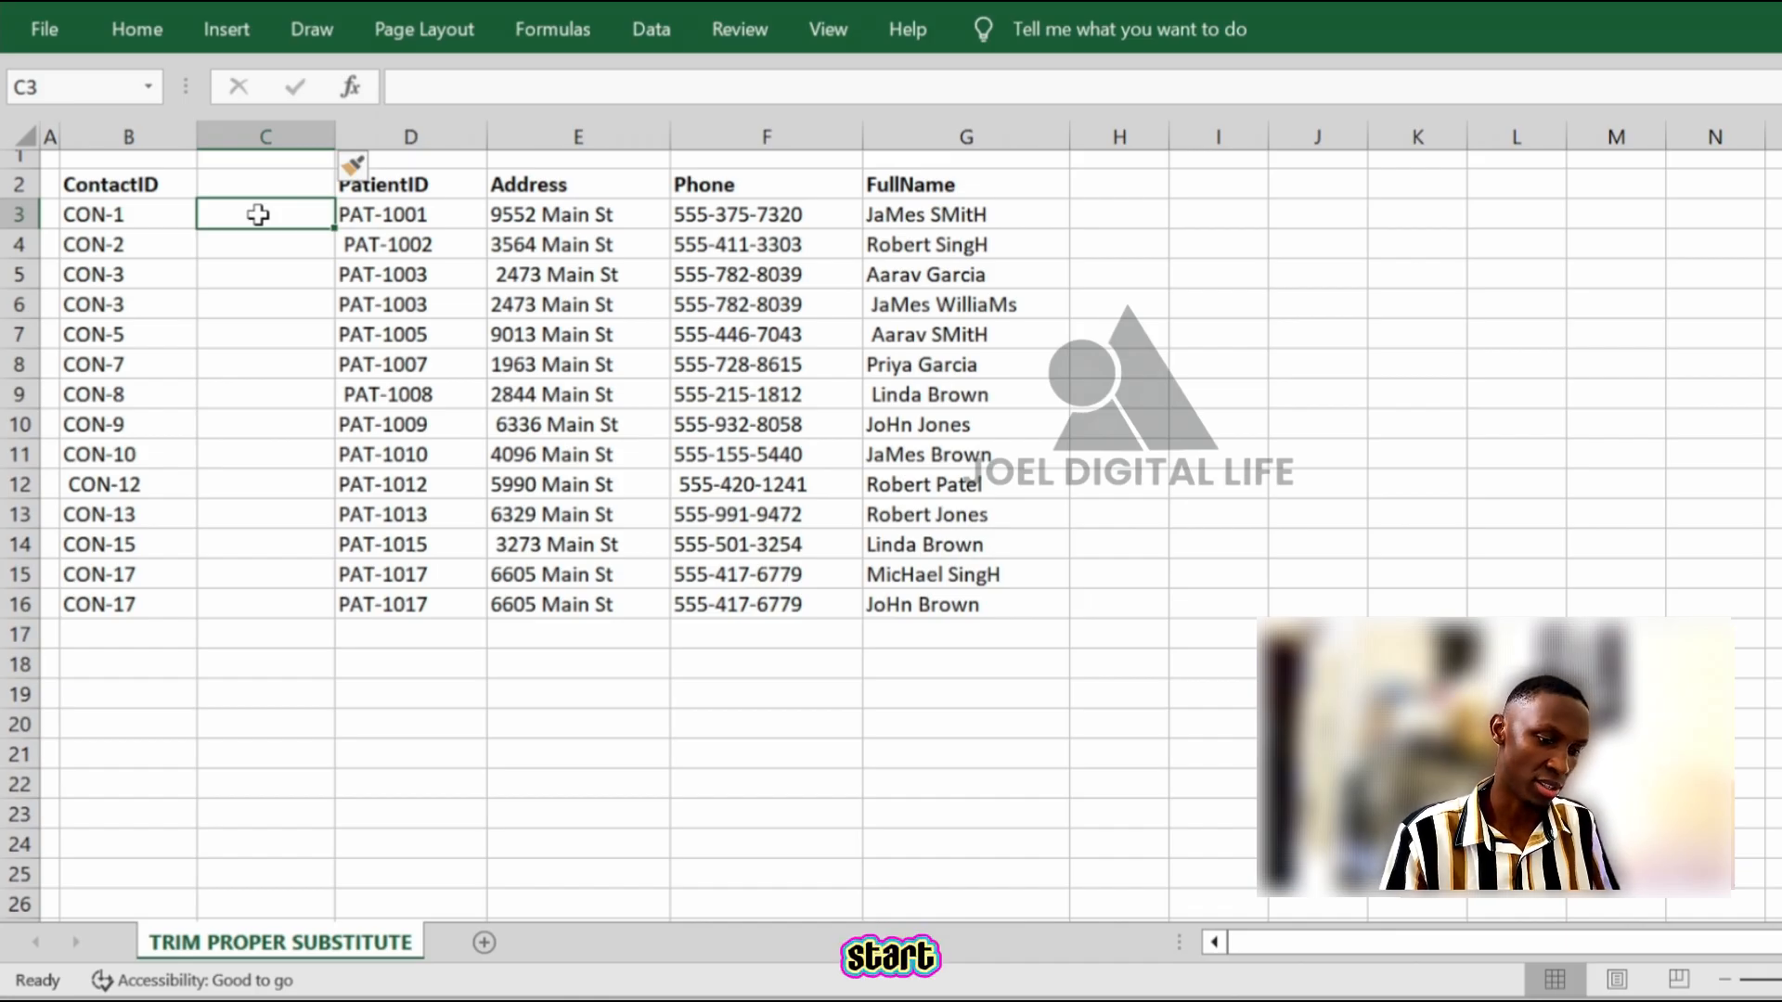
{"action": "type", "text": "="}
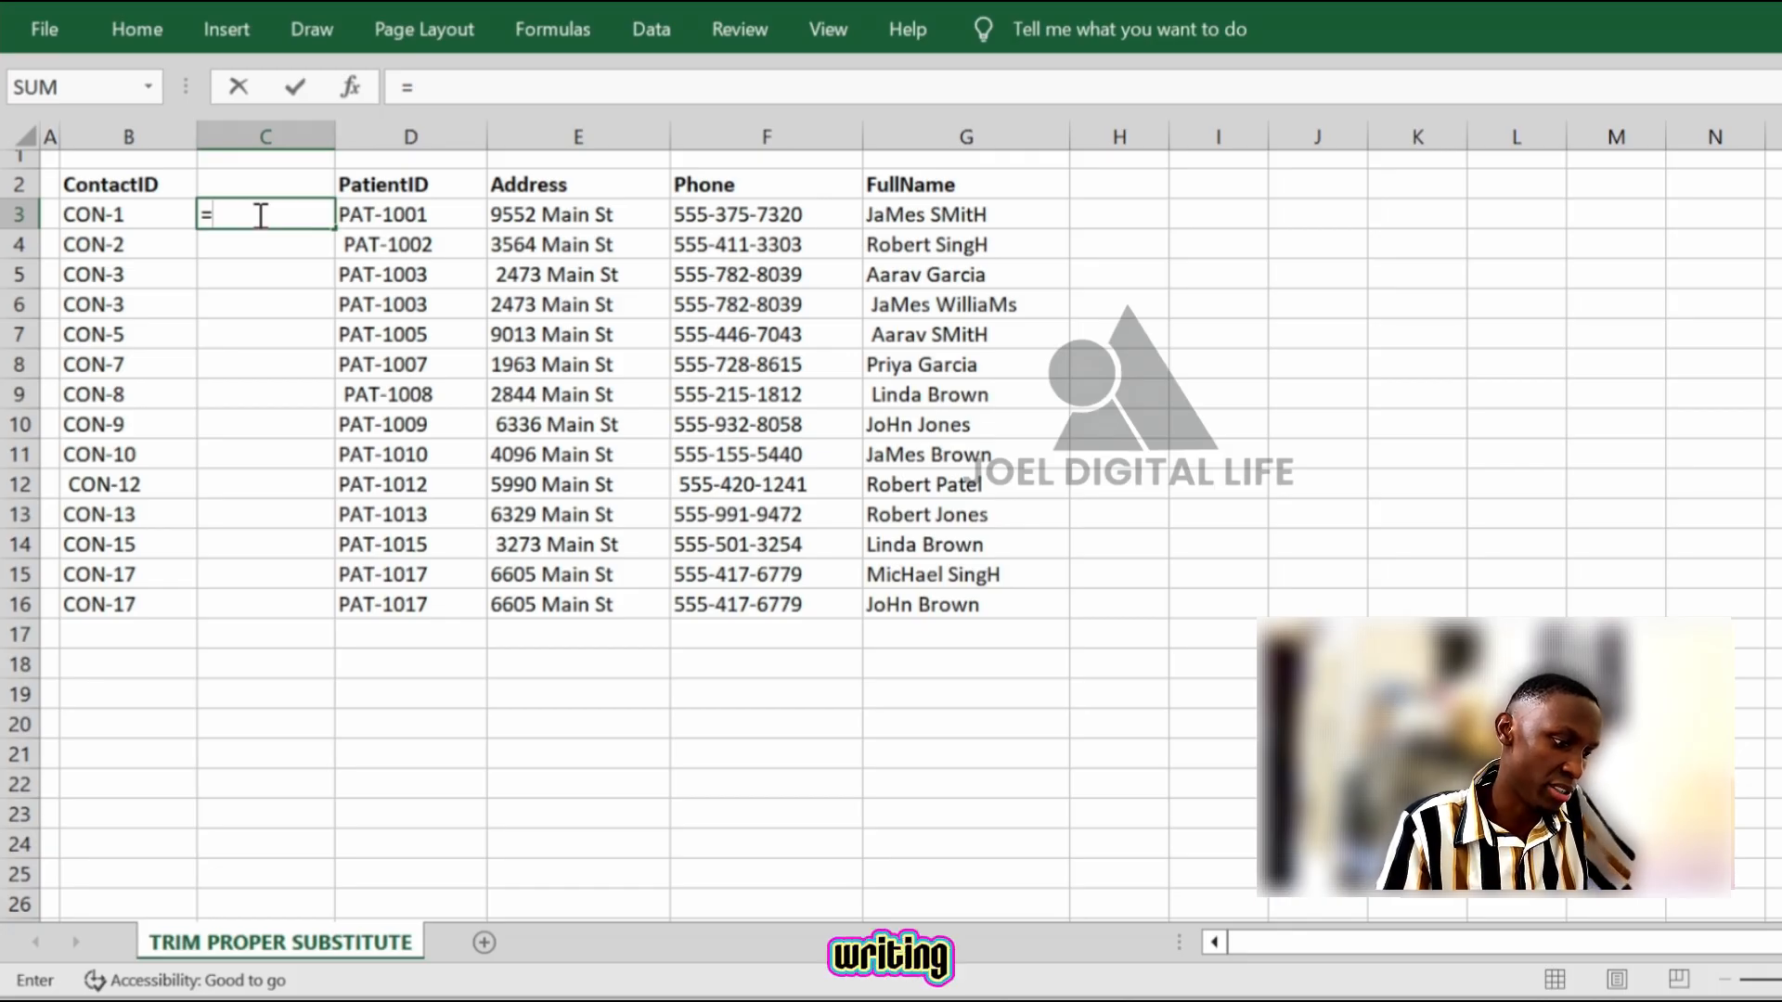
{"action": "type", "text": "tr"}
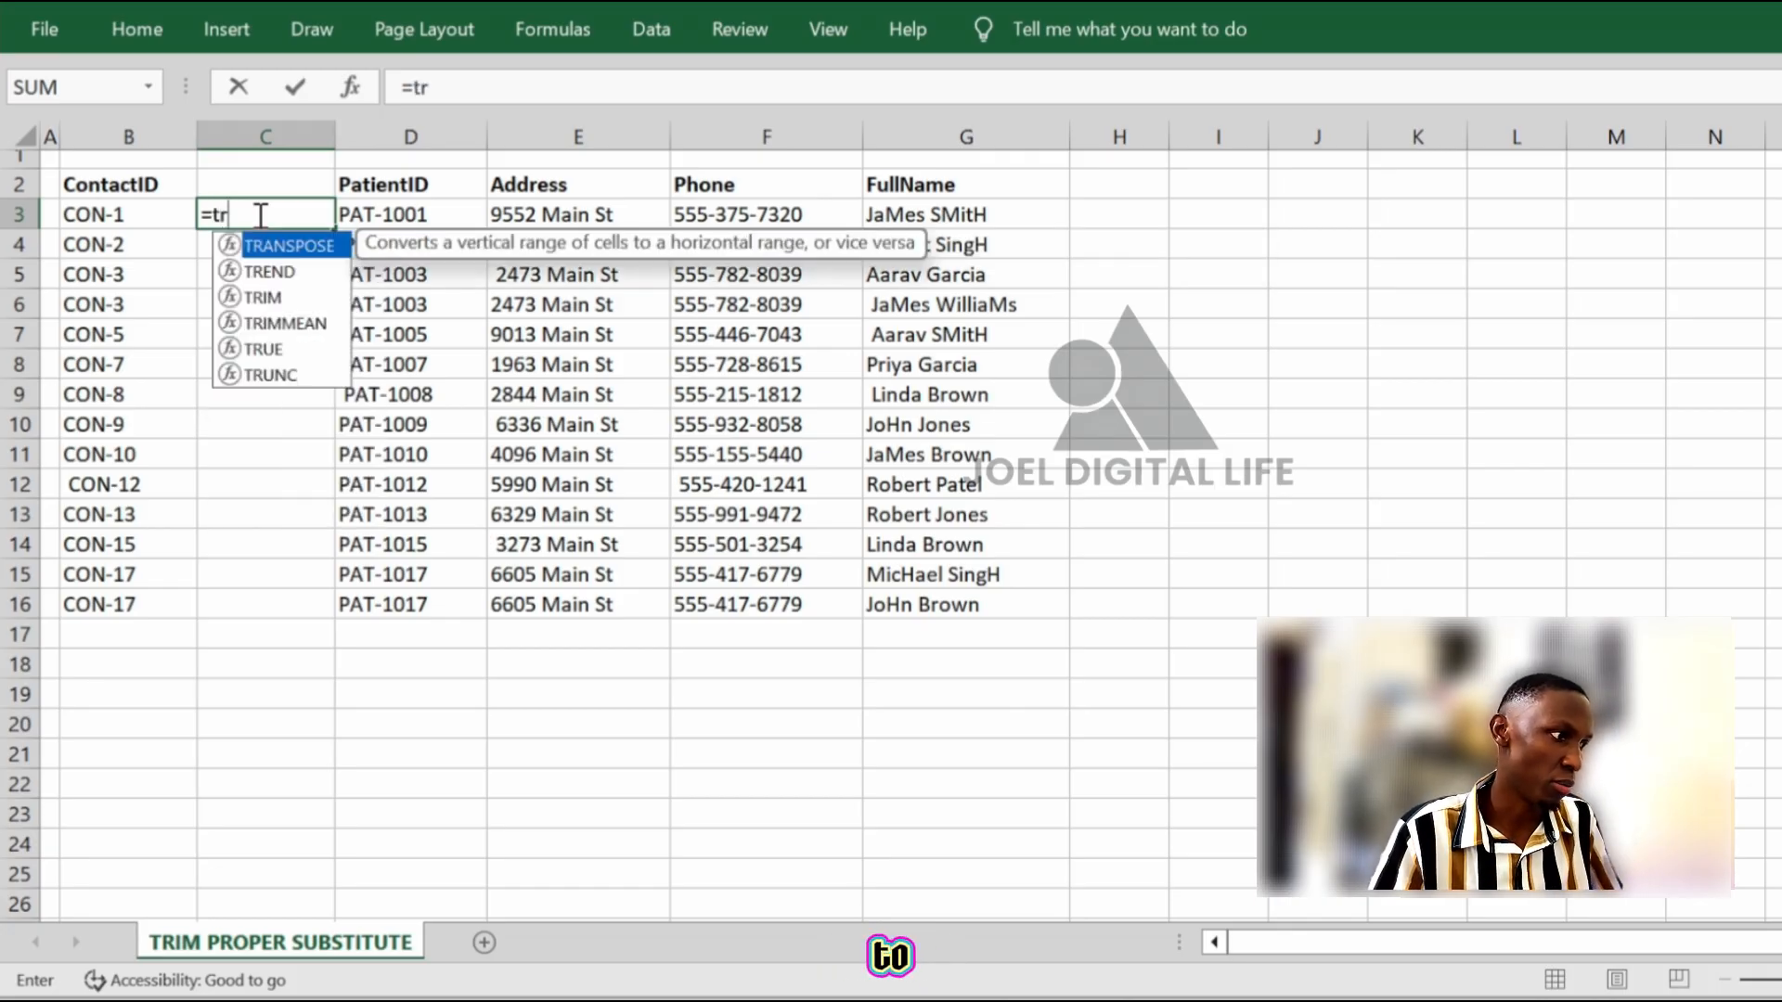
{"action": "left_click", "coordinate": [266, 302]}
{"action": "double_click", "coordinate": [264, 299]}
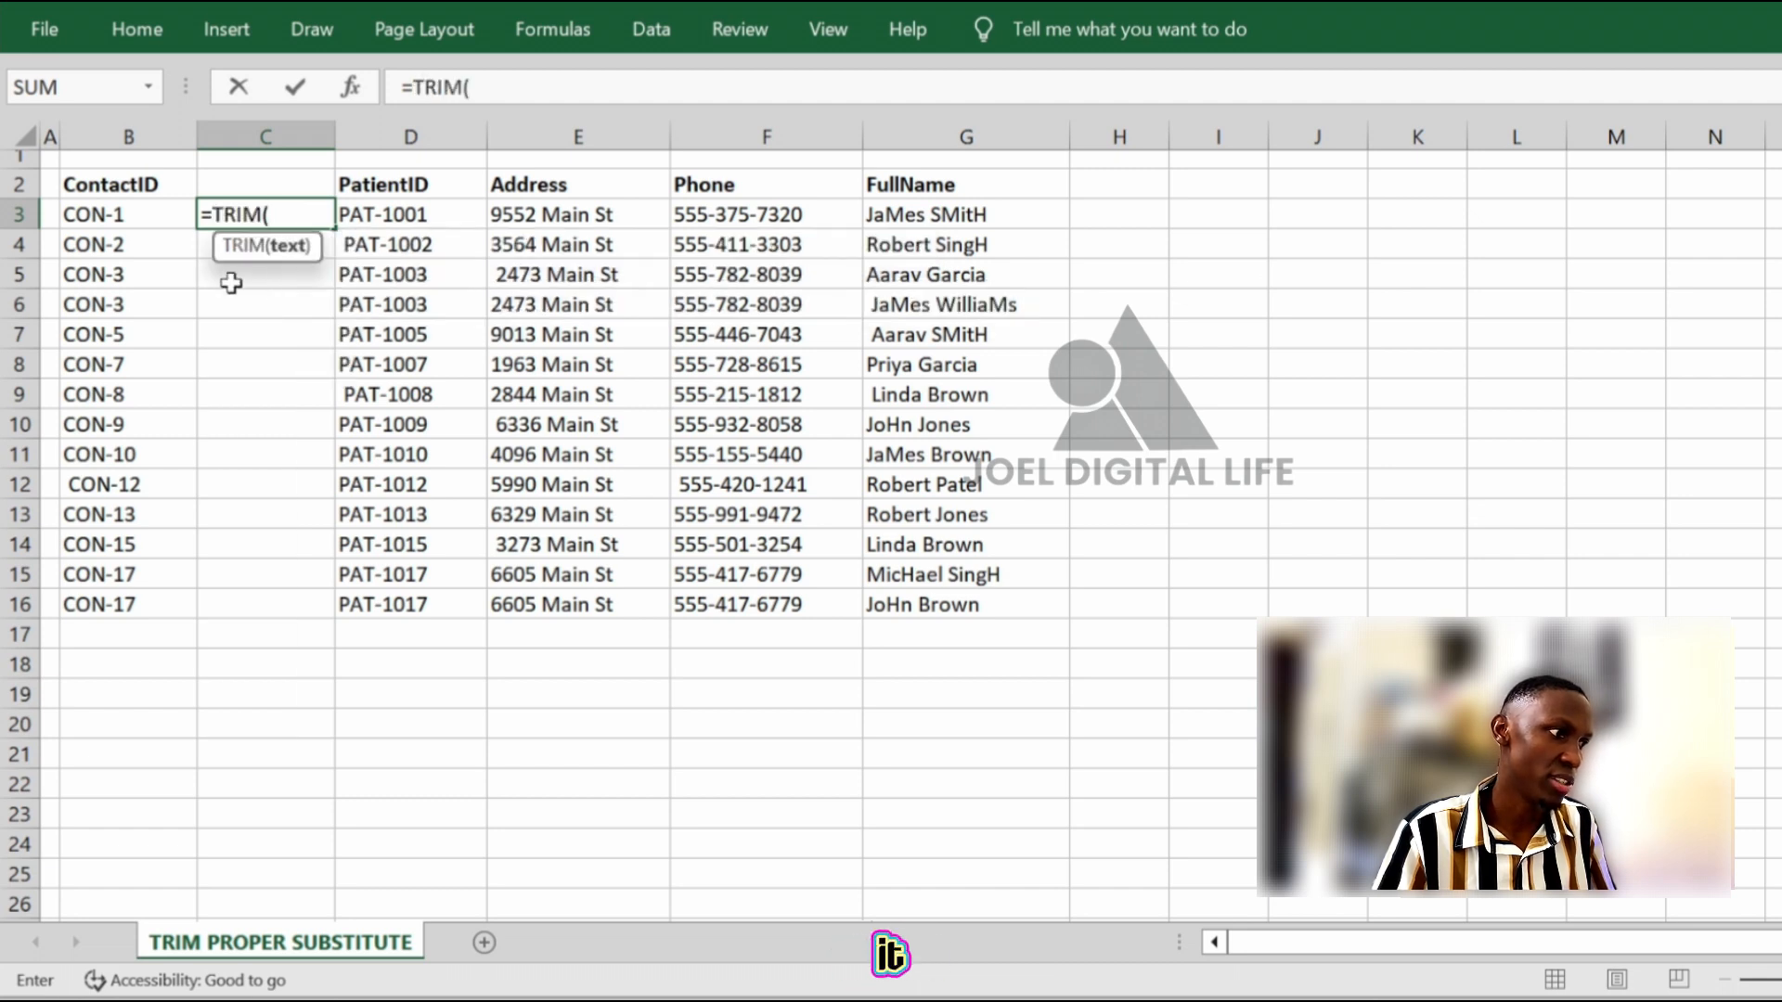
{"action": "left_click", "coordinate": [111, 219]}
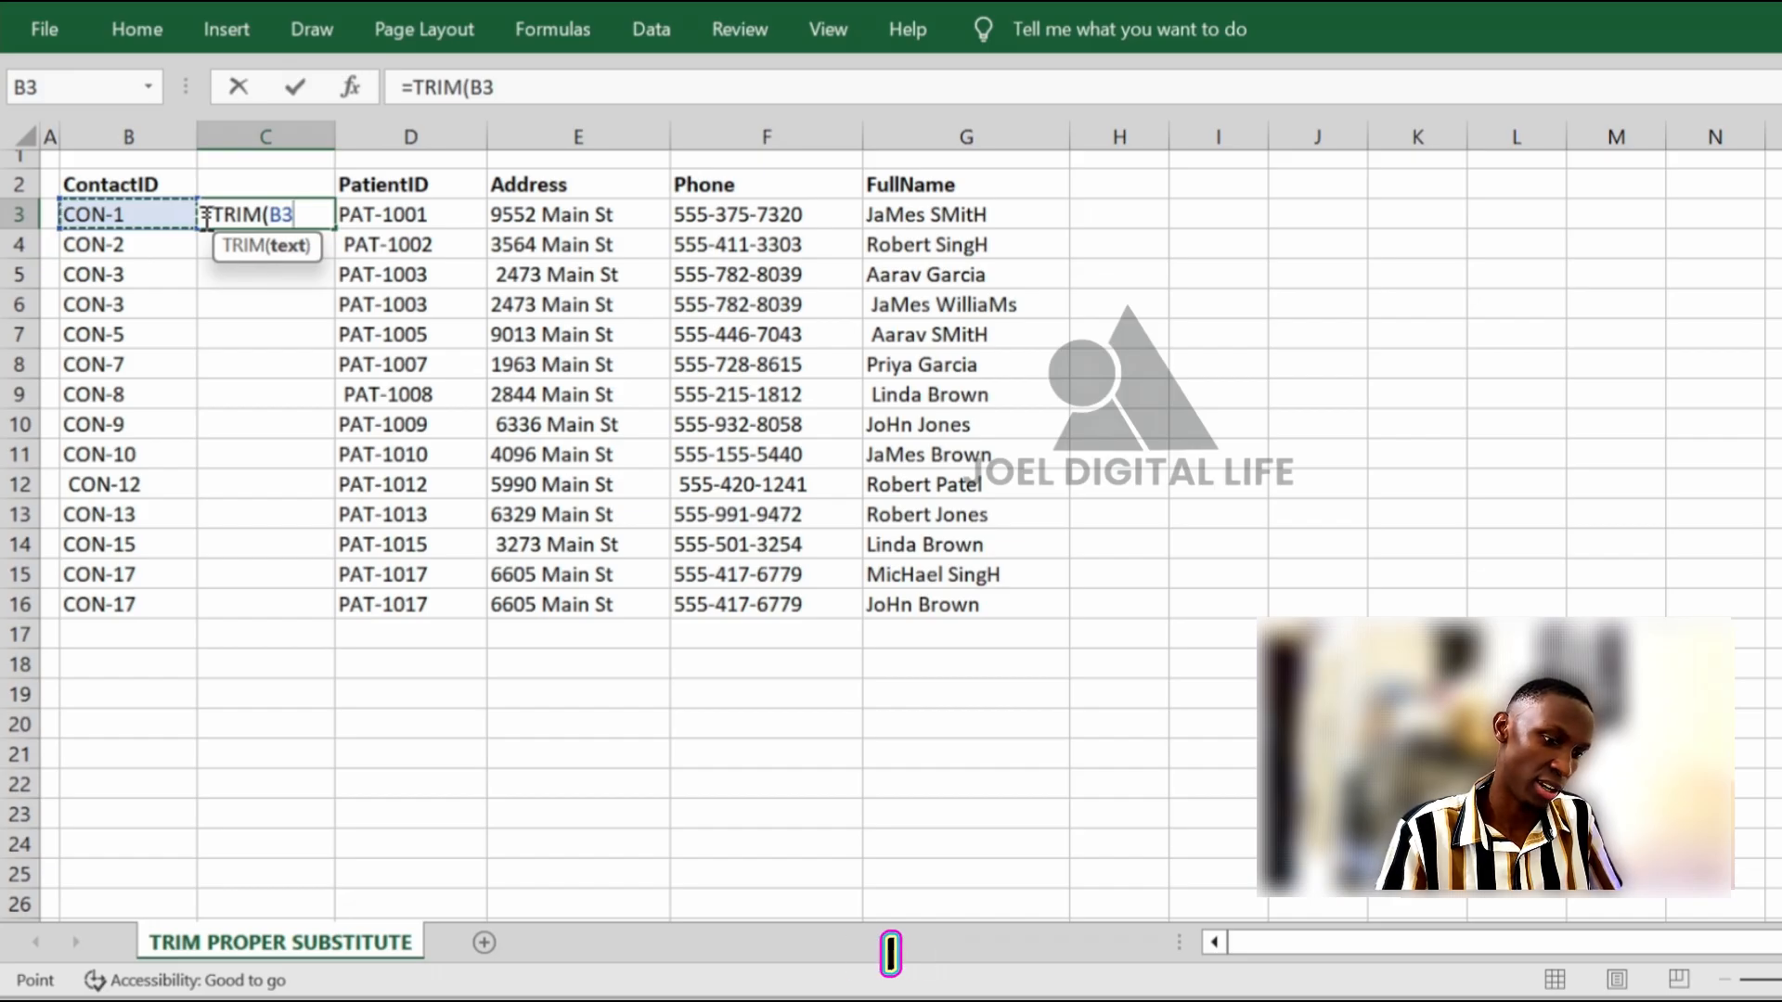
{"action": "type", "text": ")"}
{"action": "key", "text": "Return"}
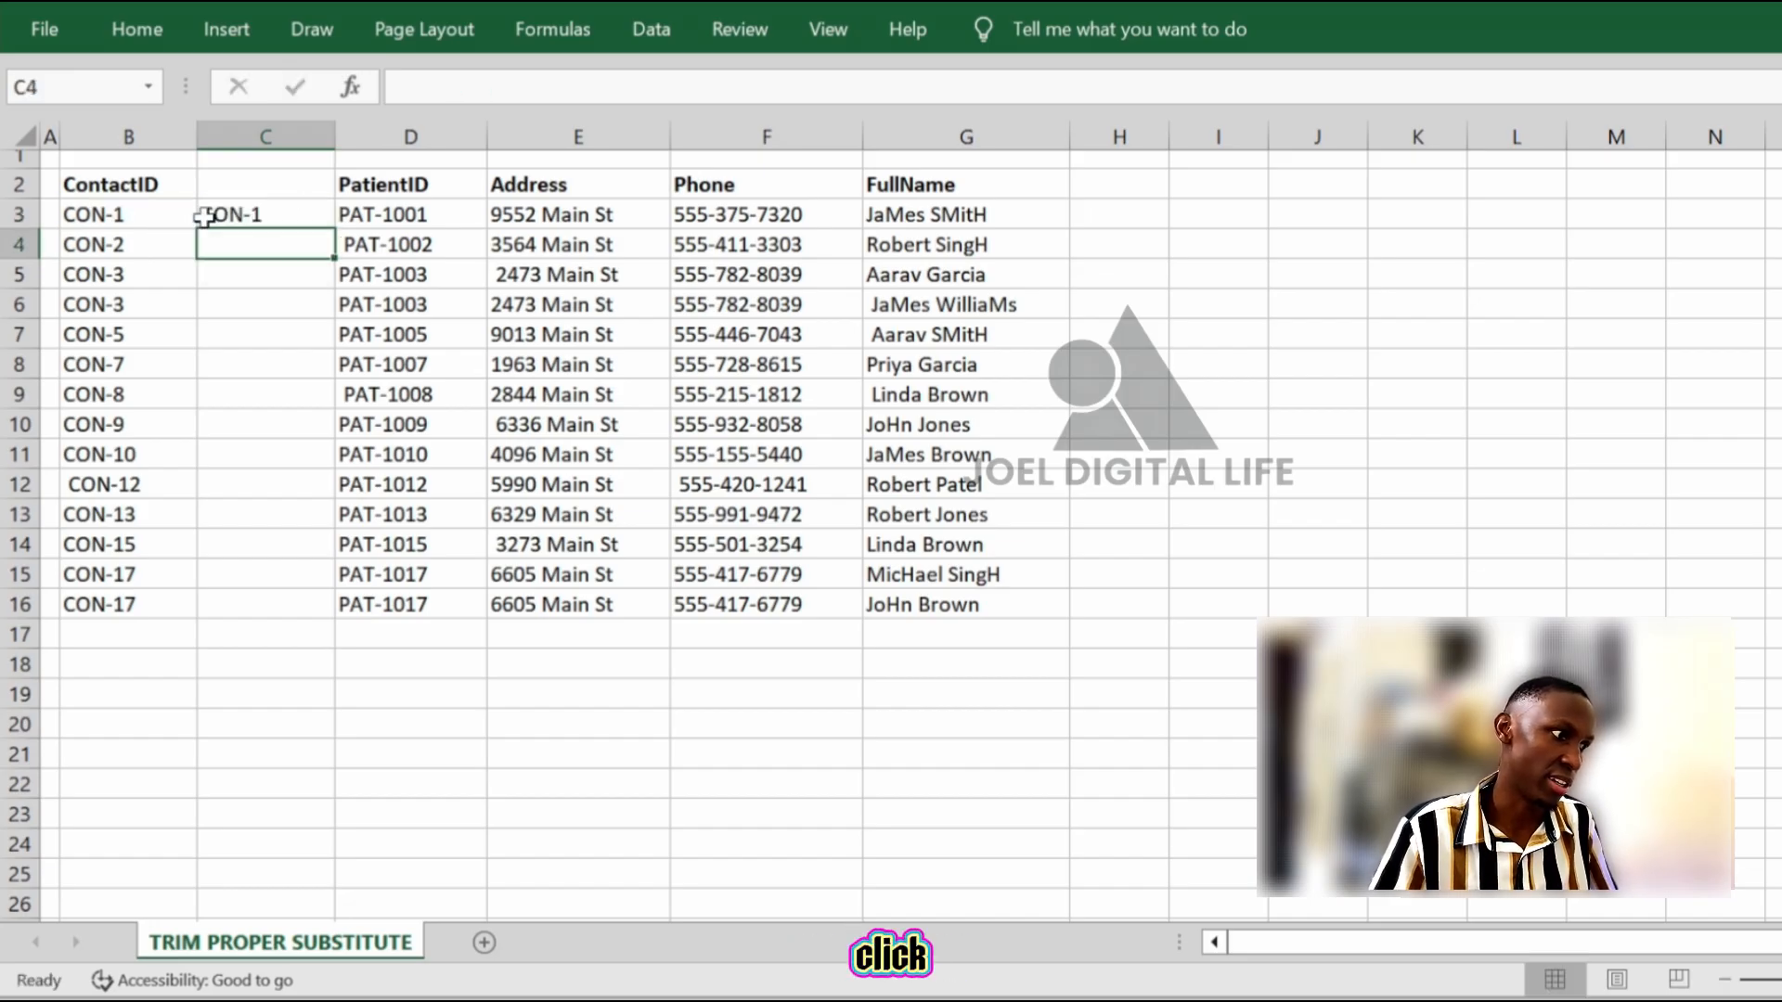
Fill the TRIM formula from C3 down to C16 and check the cleaned IDs against the original ContactID column
{"action": "left_click", "coordinate": [285, 206]}
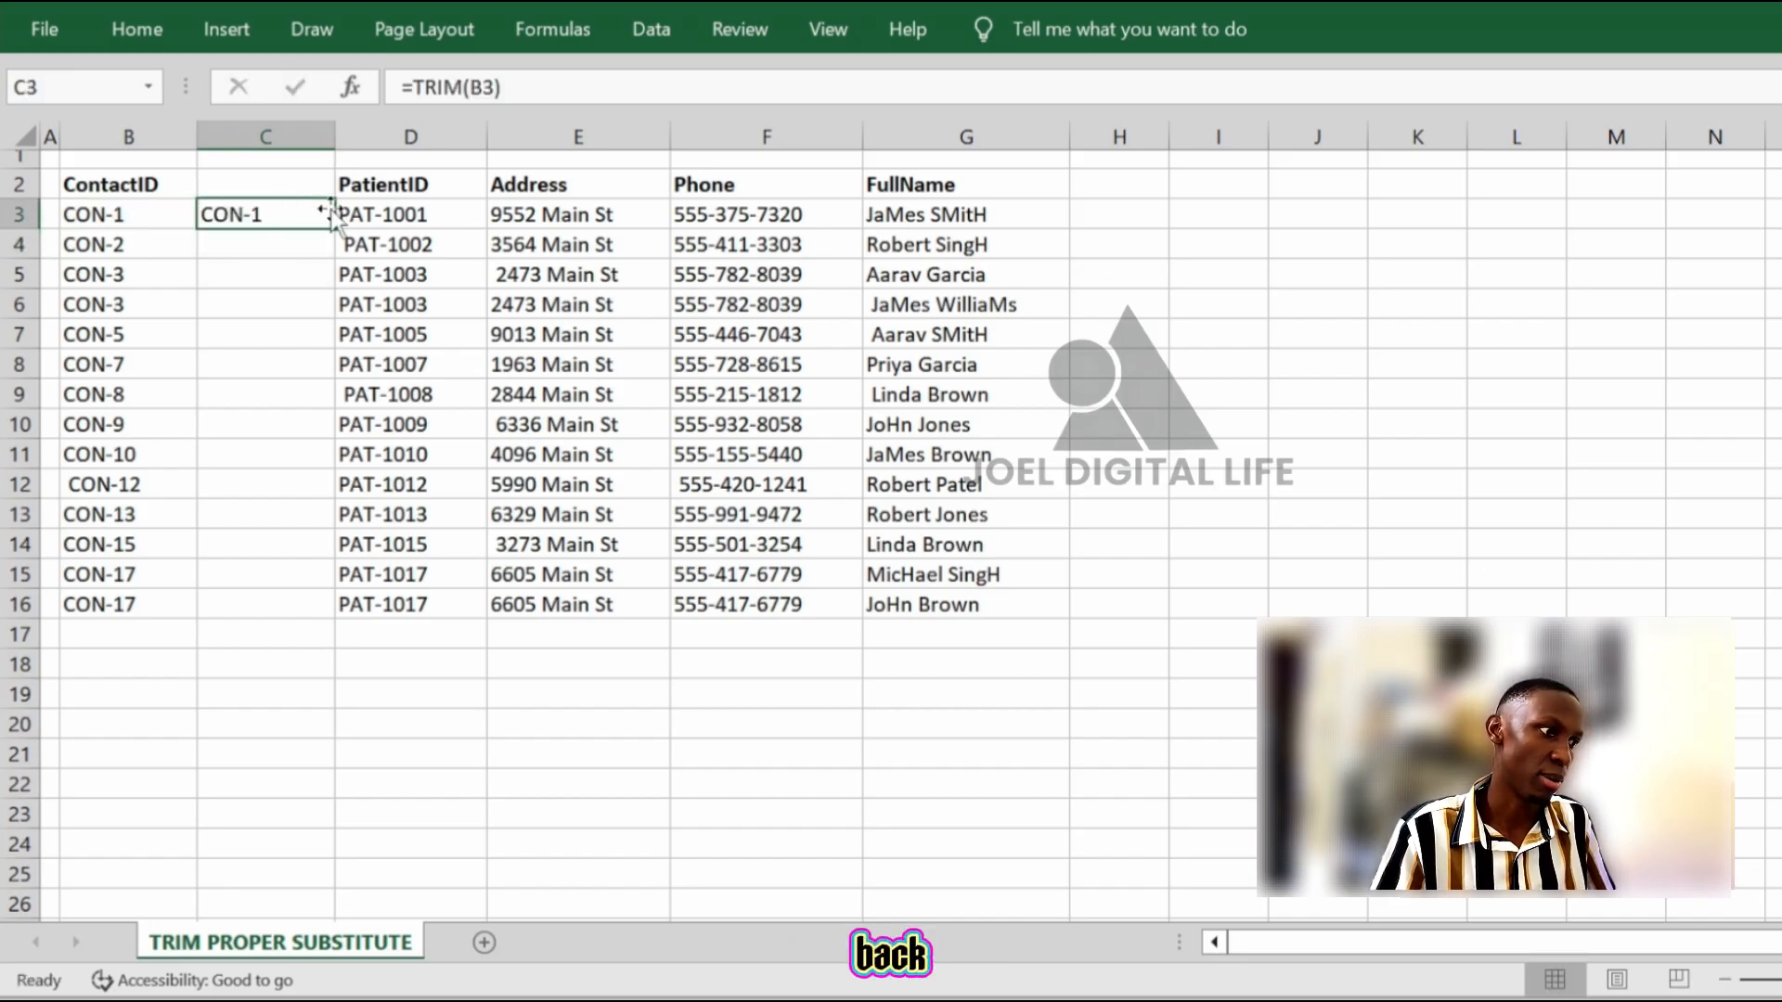
{"action": "left_click_drag", "start_coordinate": [330, 230], "coordinate": [329, 231]}
{"action": "double_click", "coordinate": [329, 230]}
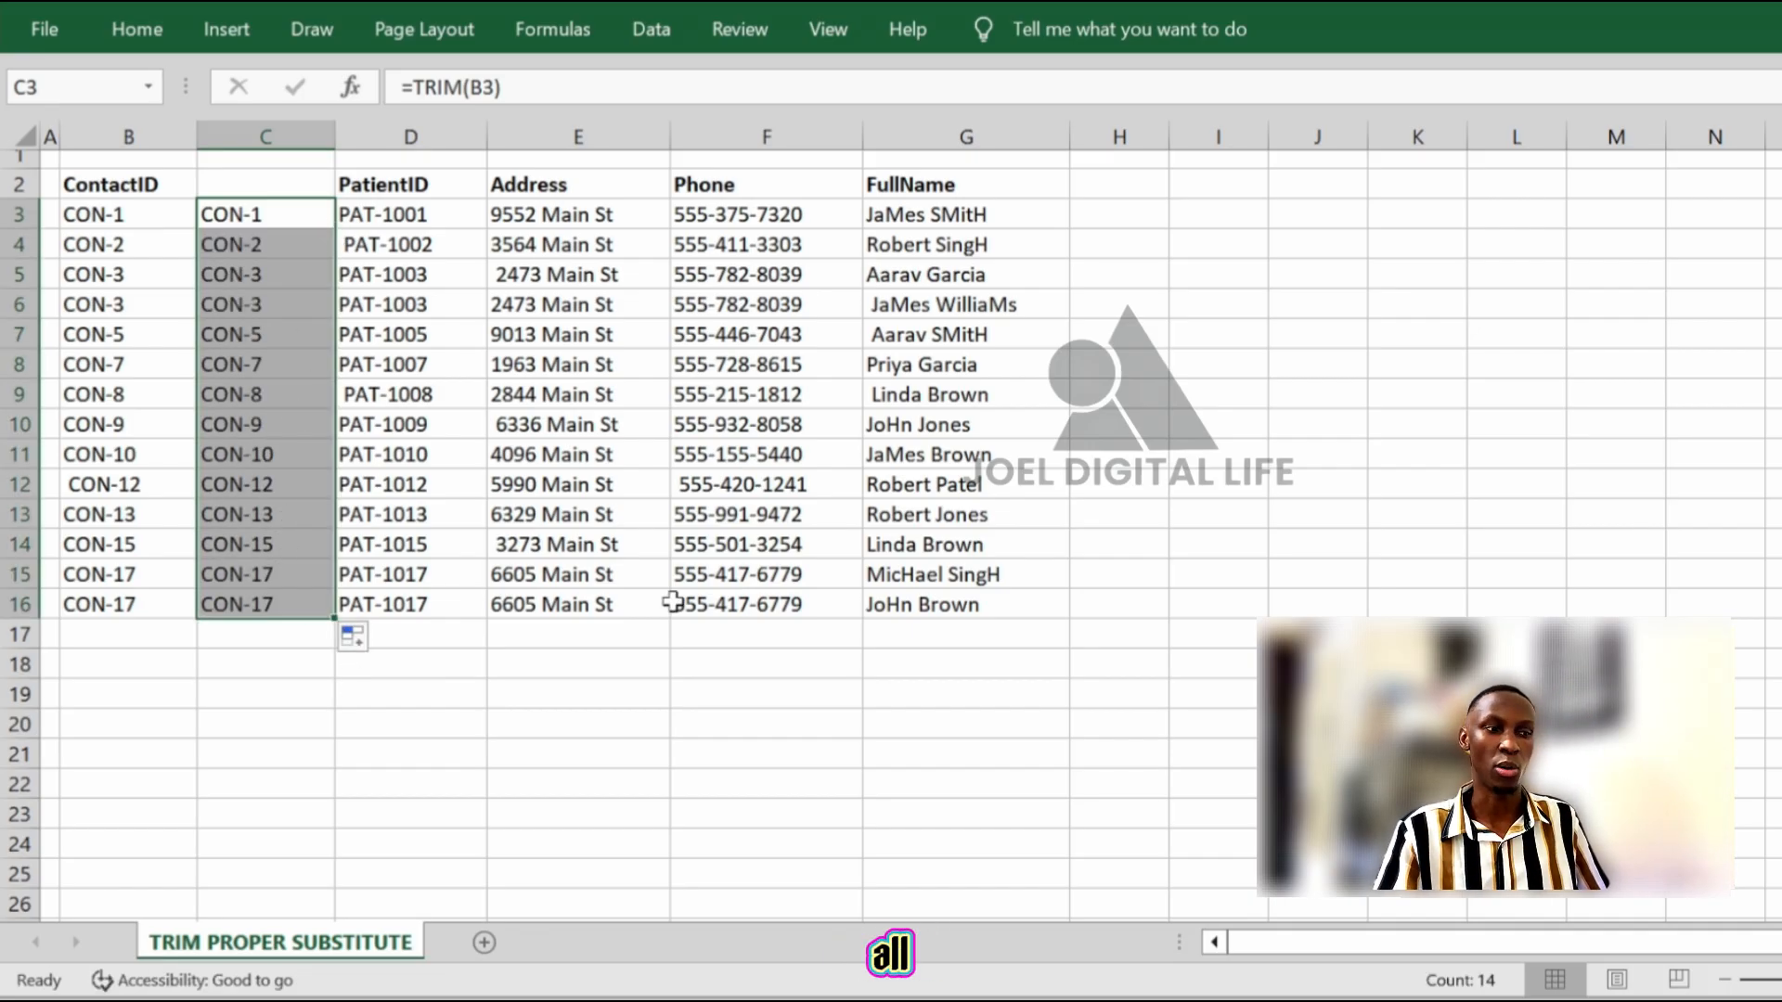
{"action": "left_click", "coordinate": [306, 384]}
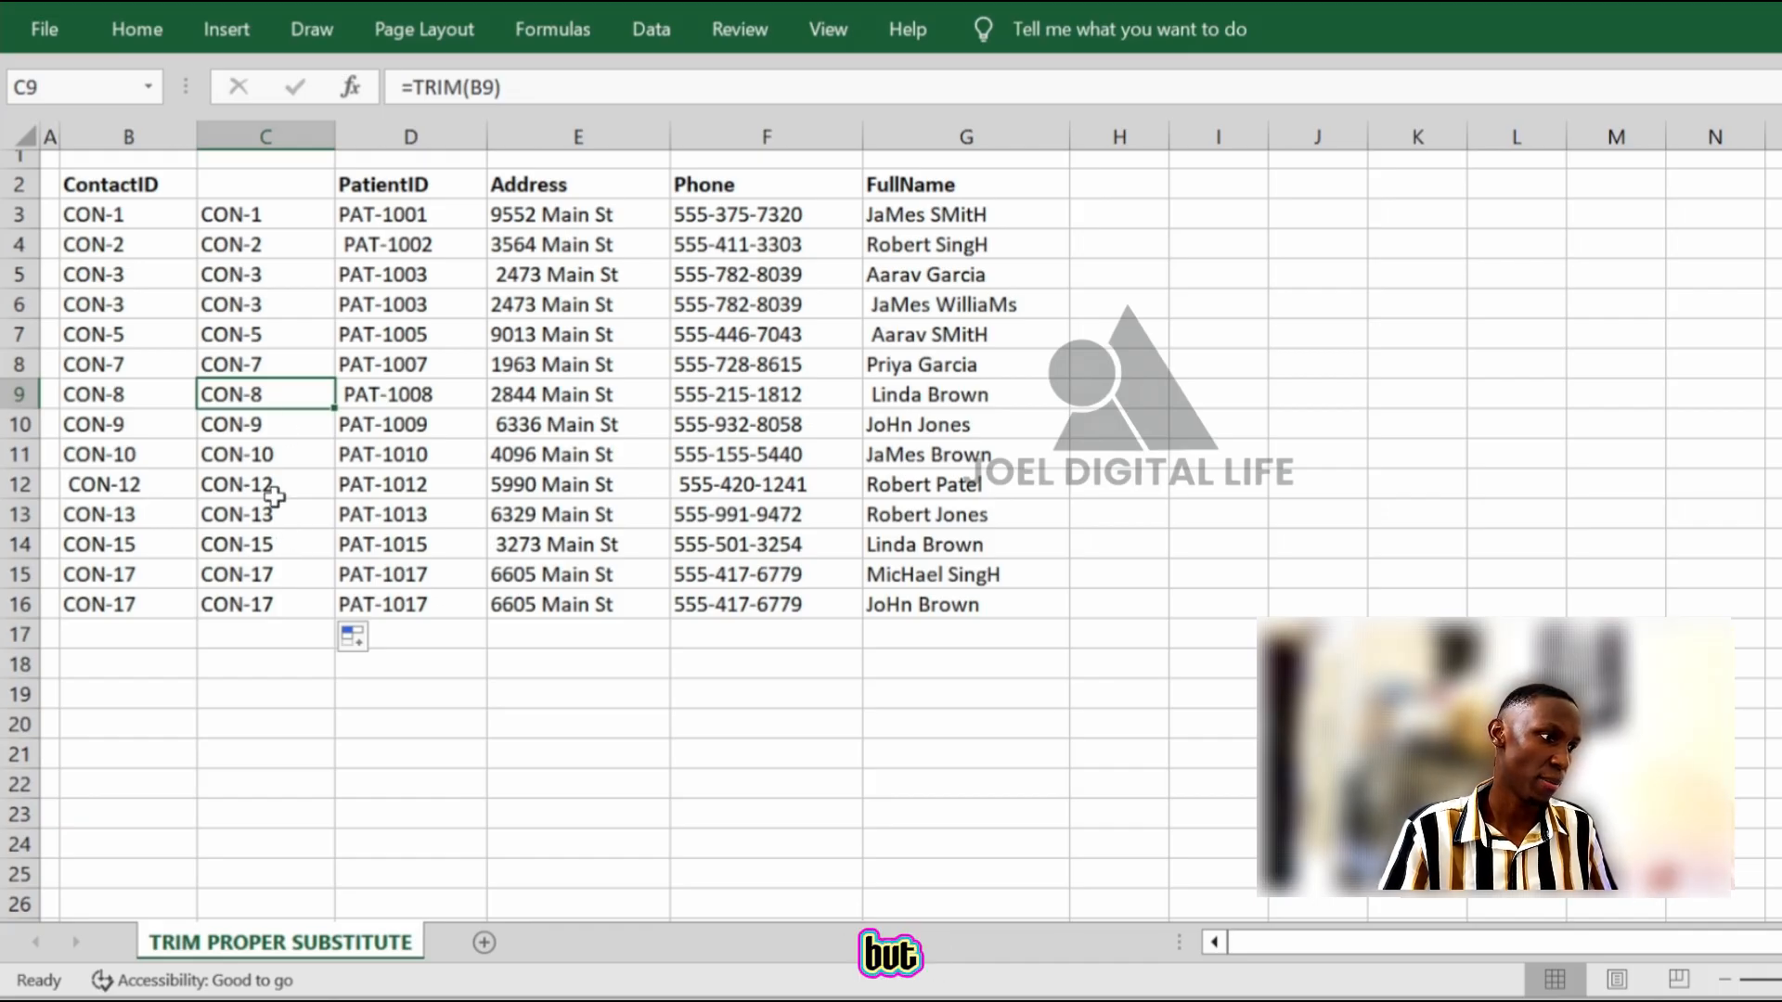
{"action": "left_click", "coordinate": [288, 217]}
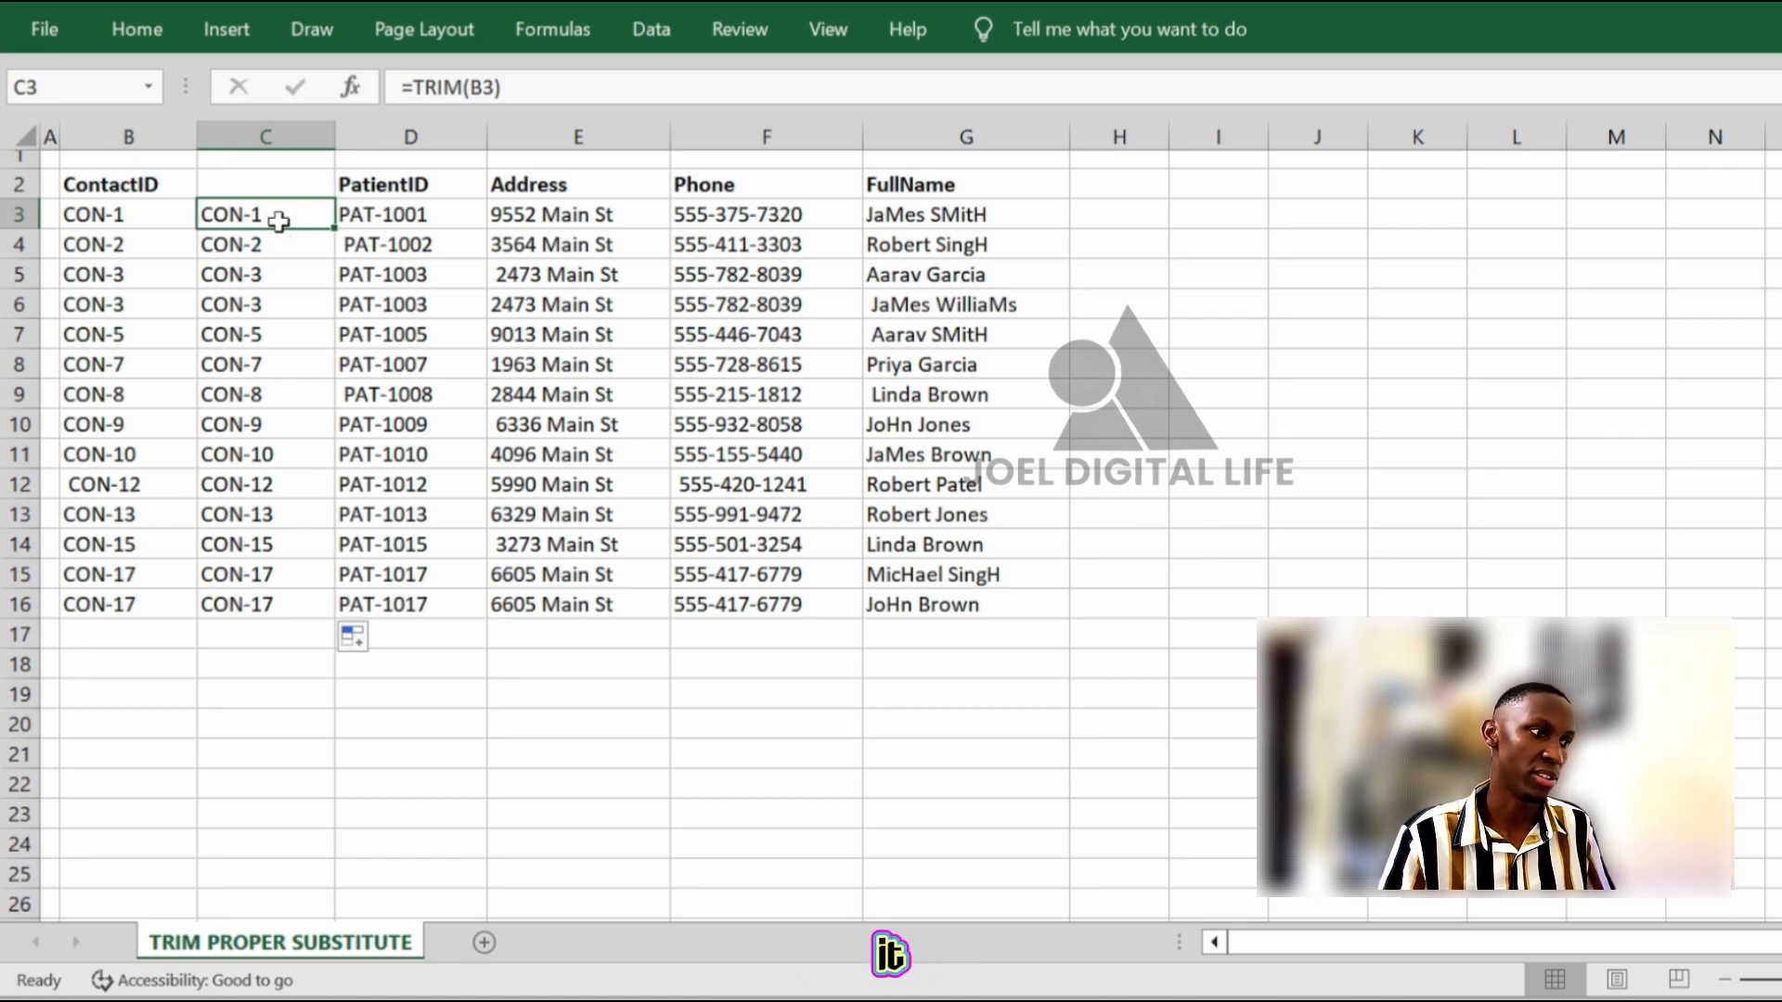
Insert another blank column immediately before PatientID, beside the trimmed contact IDs
{"action": "left_click", "coordinate": [382, 130]}
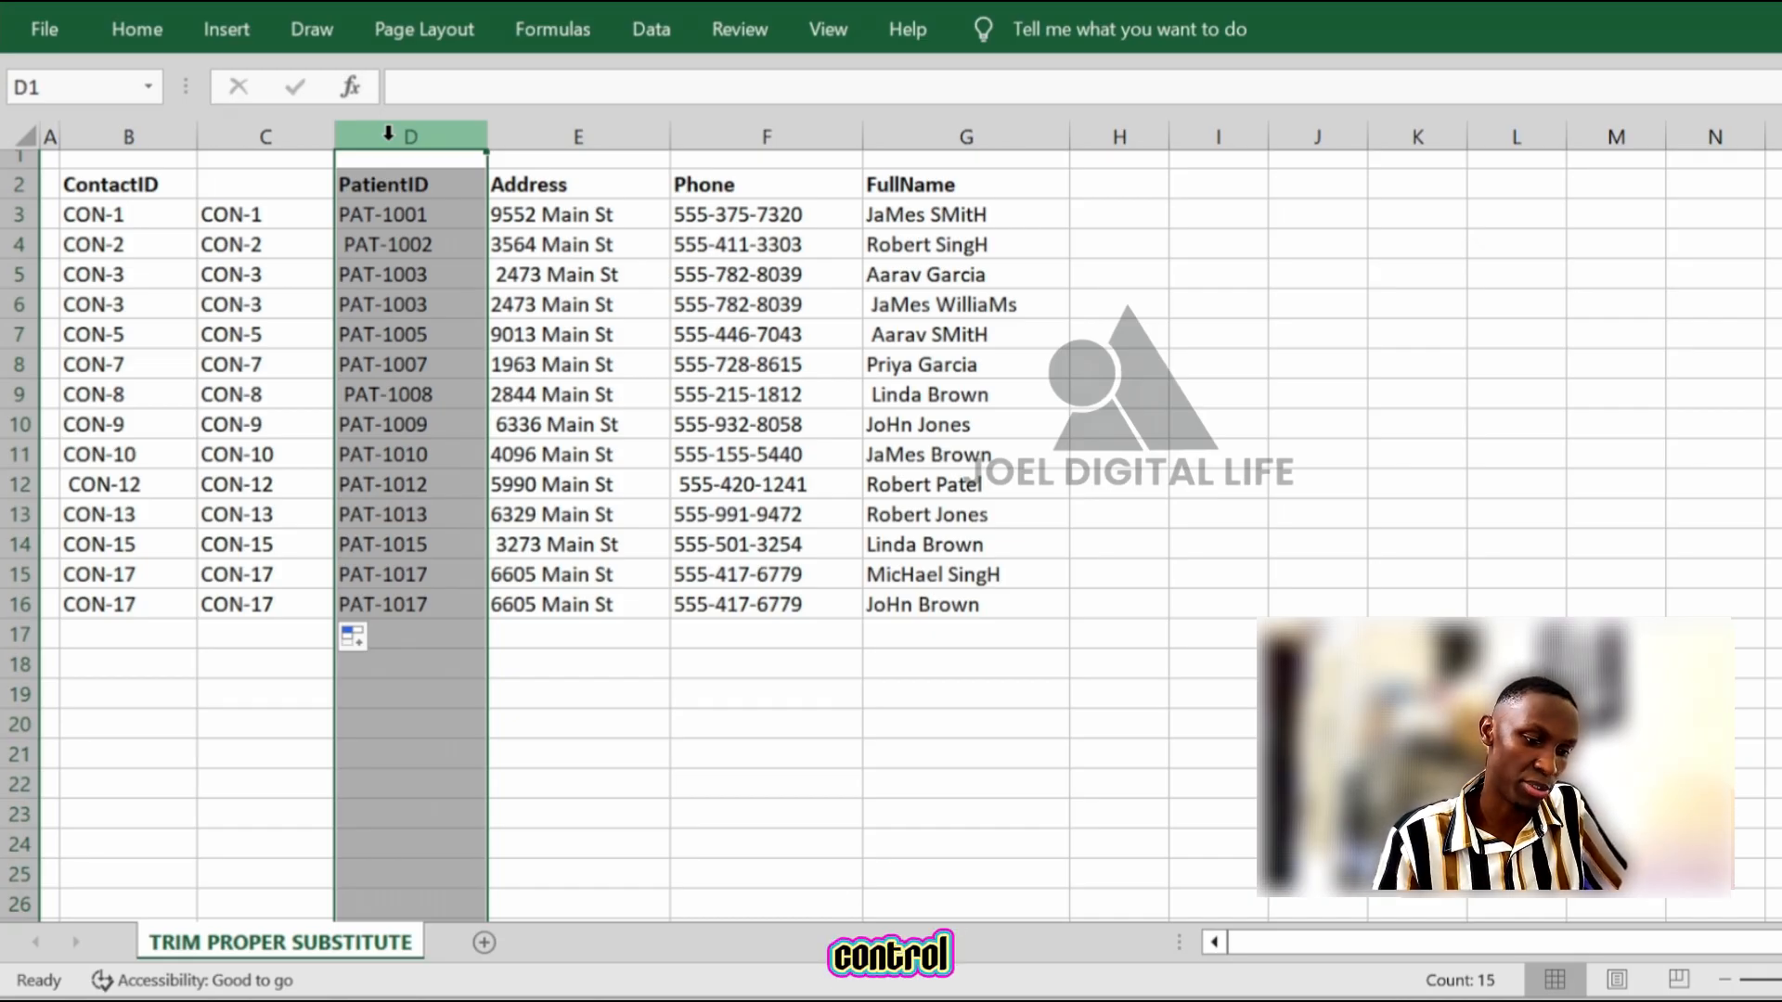
{"action": "key", "text": "ctrl+plus"}
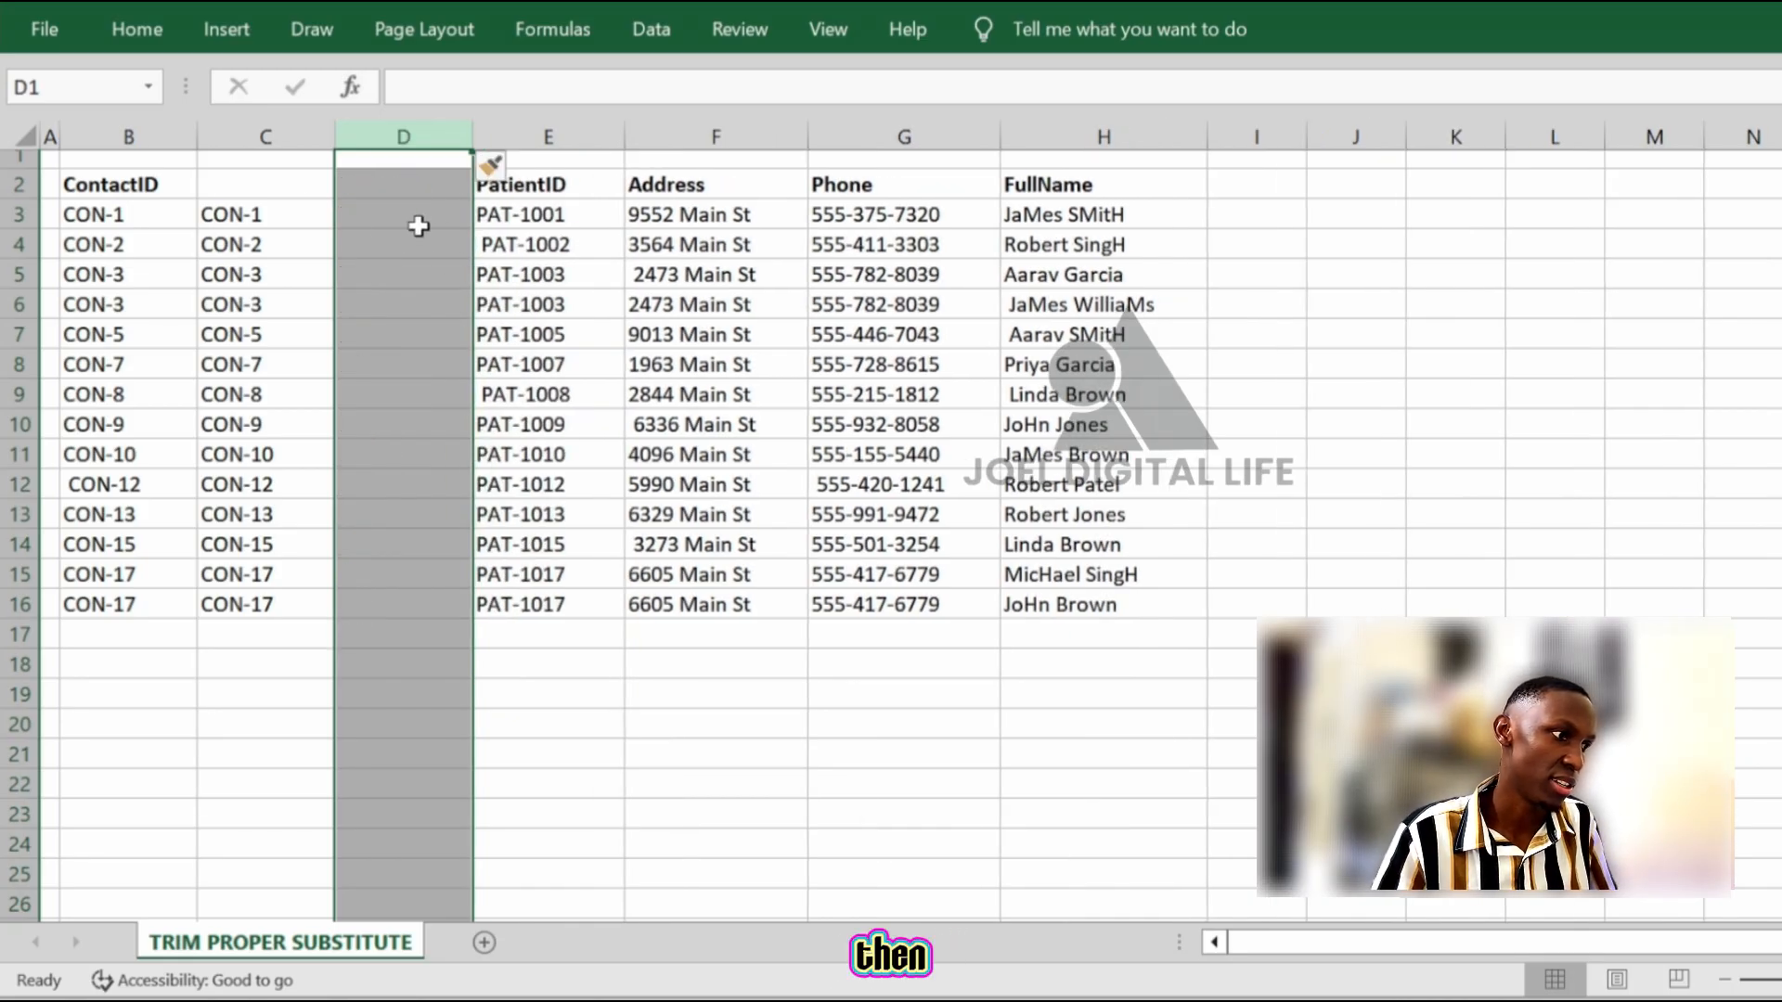
{"action": "left_click", "coordinate": [400, 225]}
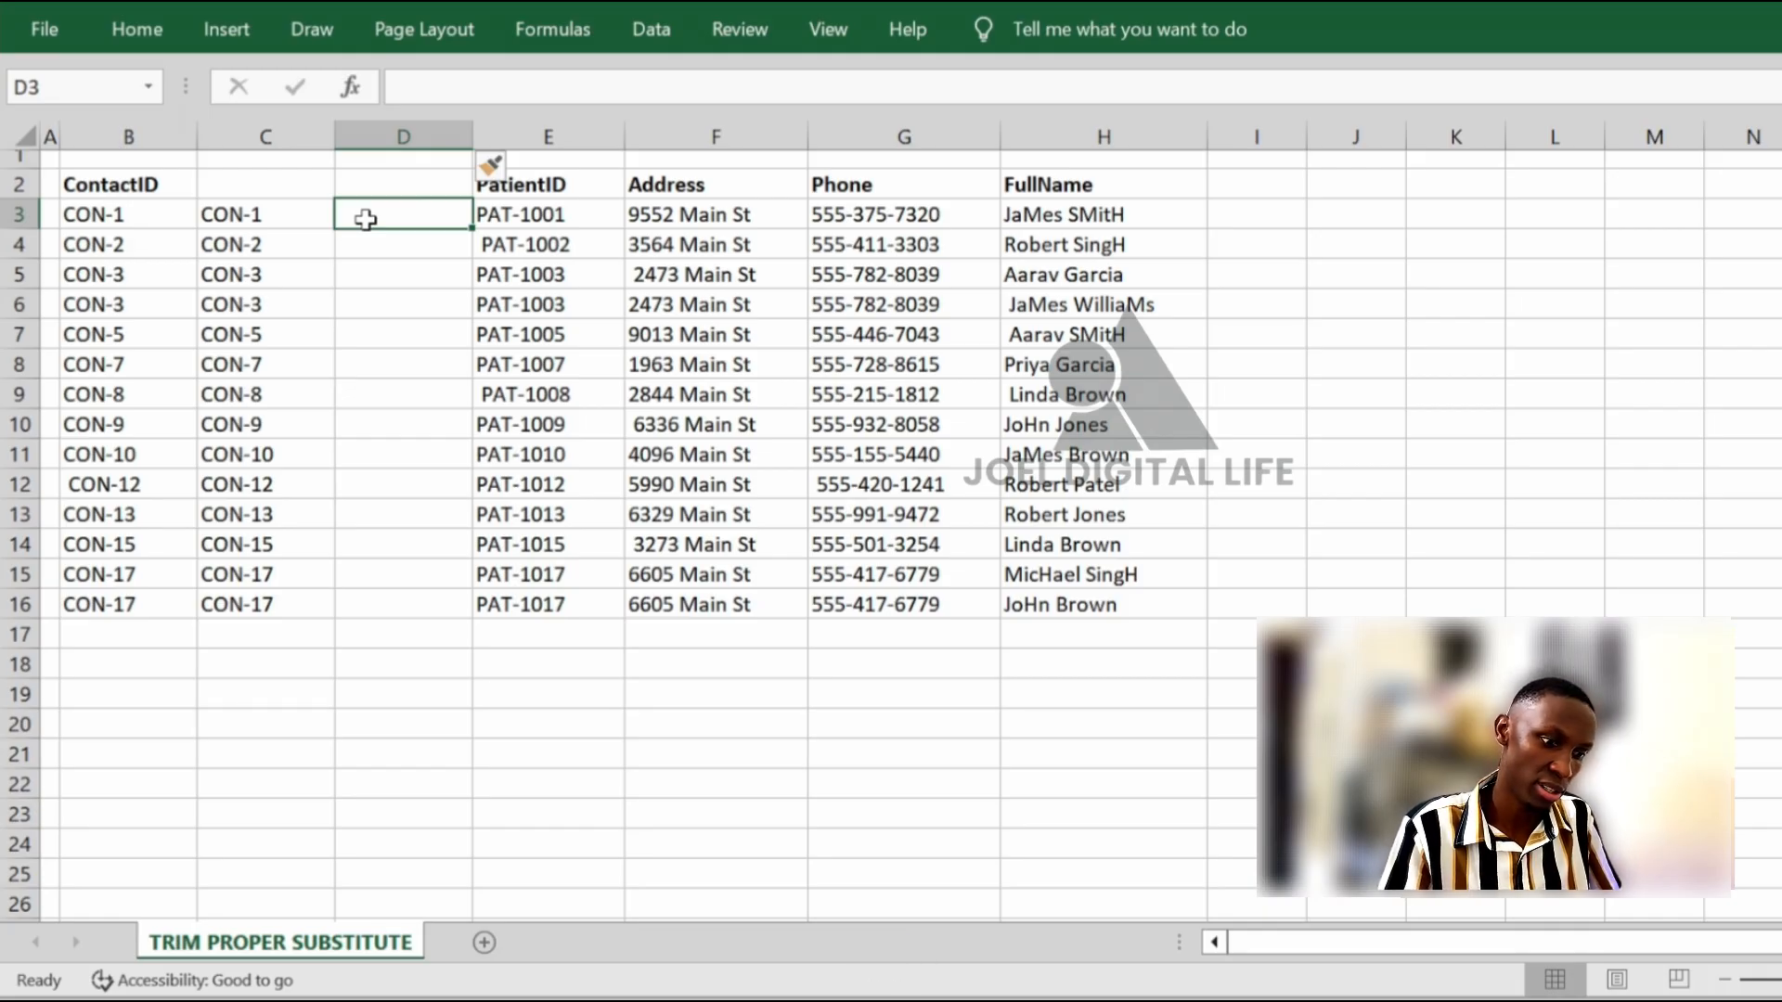
Try to enter a SUBSTITUTE formula in D3 that replaces the hyphen in C3 with empty text
{"action": "type", "text": "="}
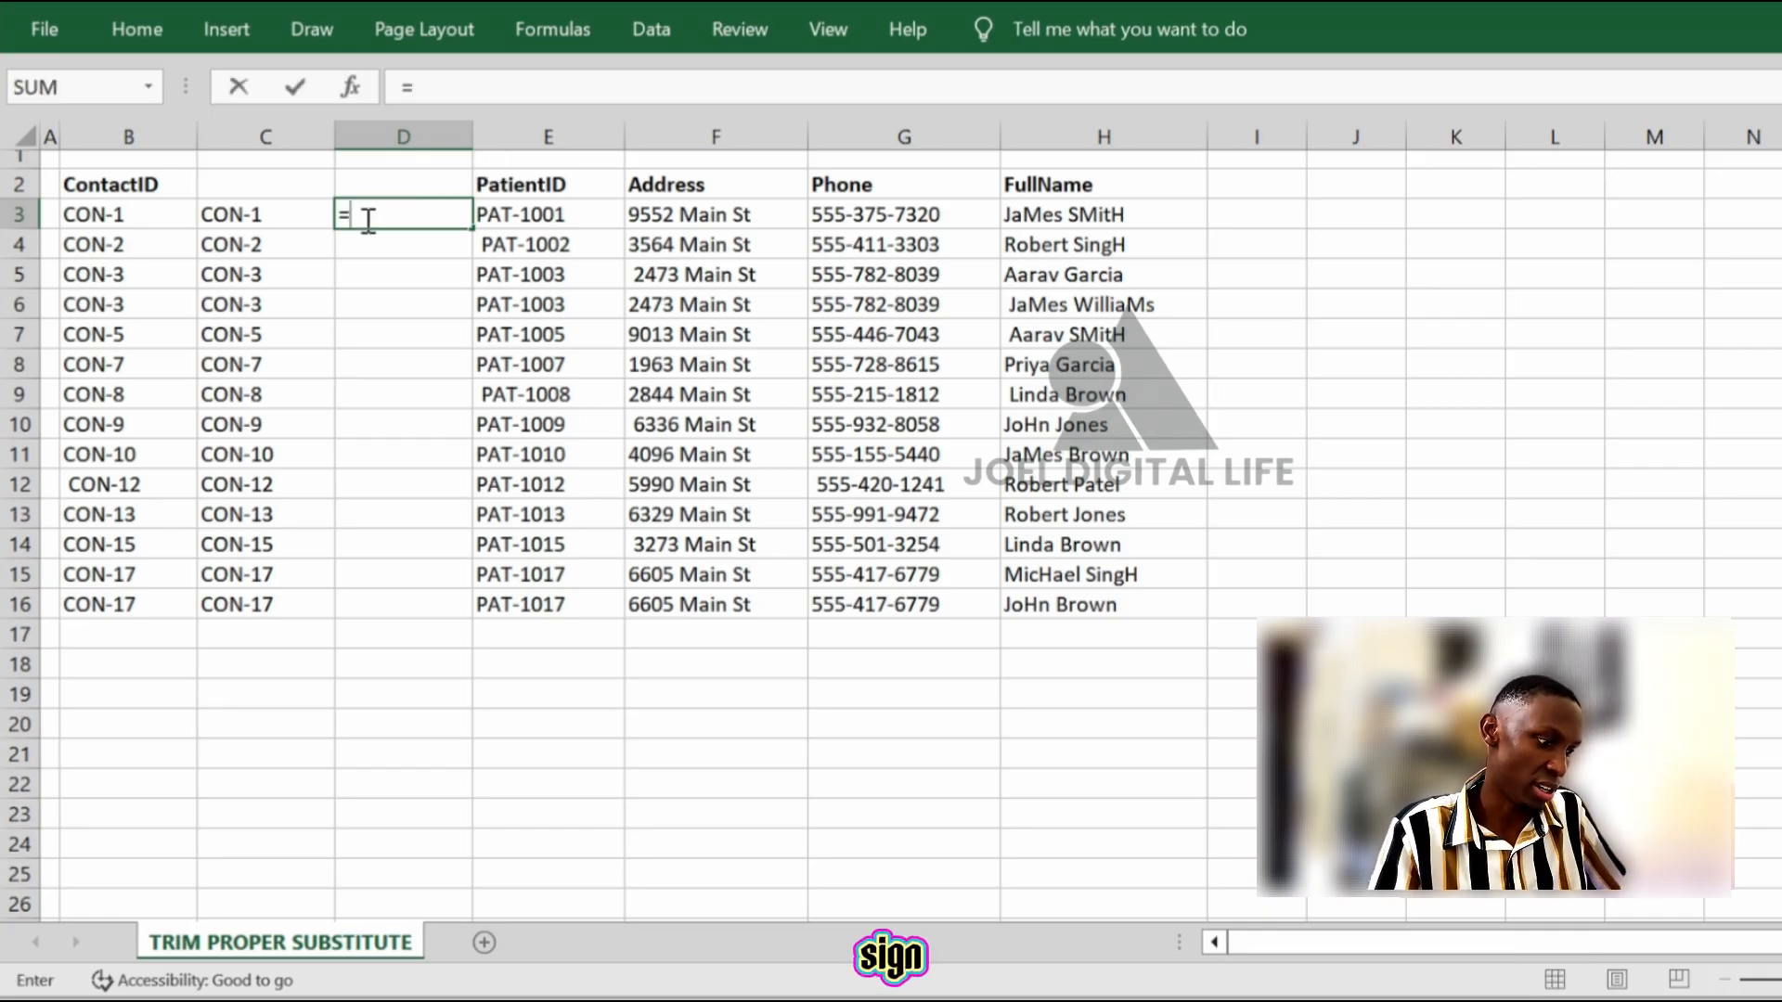
{"action": "type", "text": "s"}
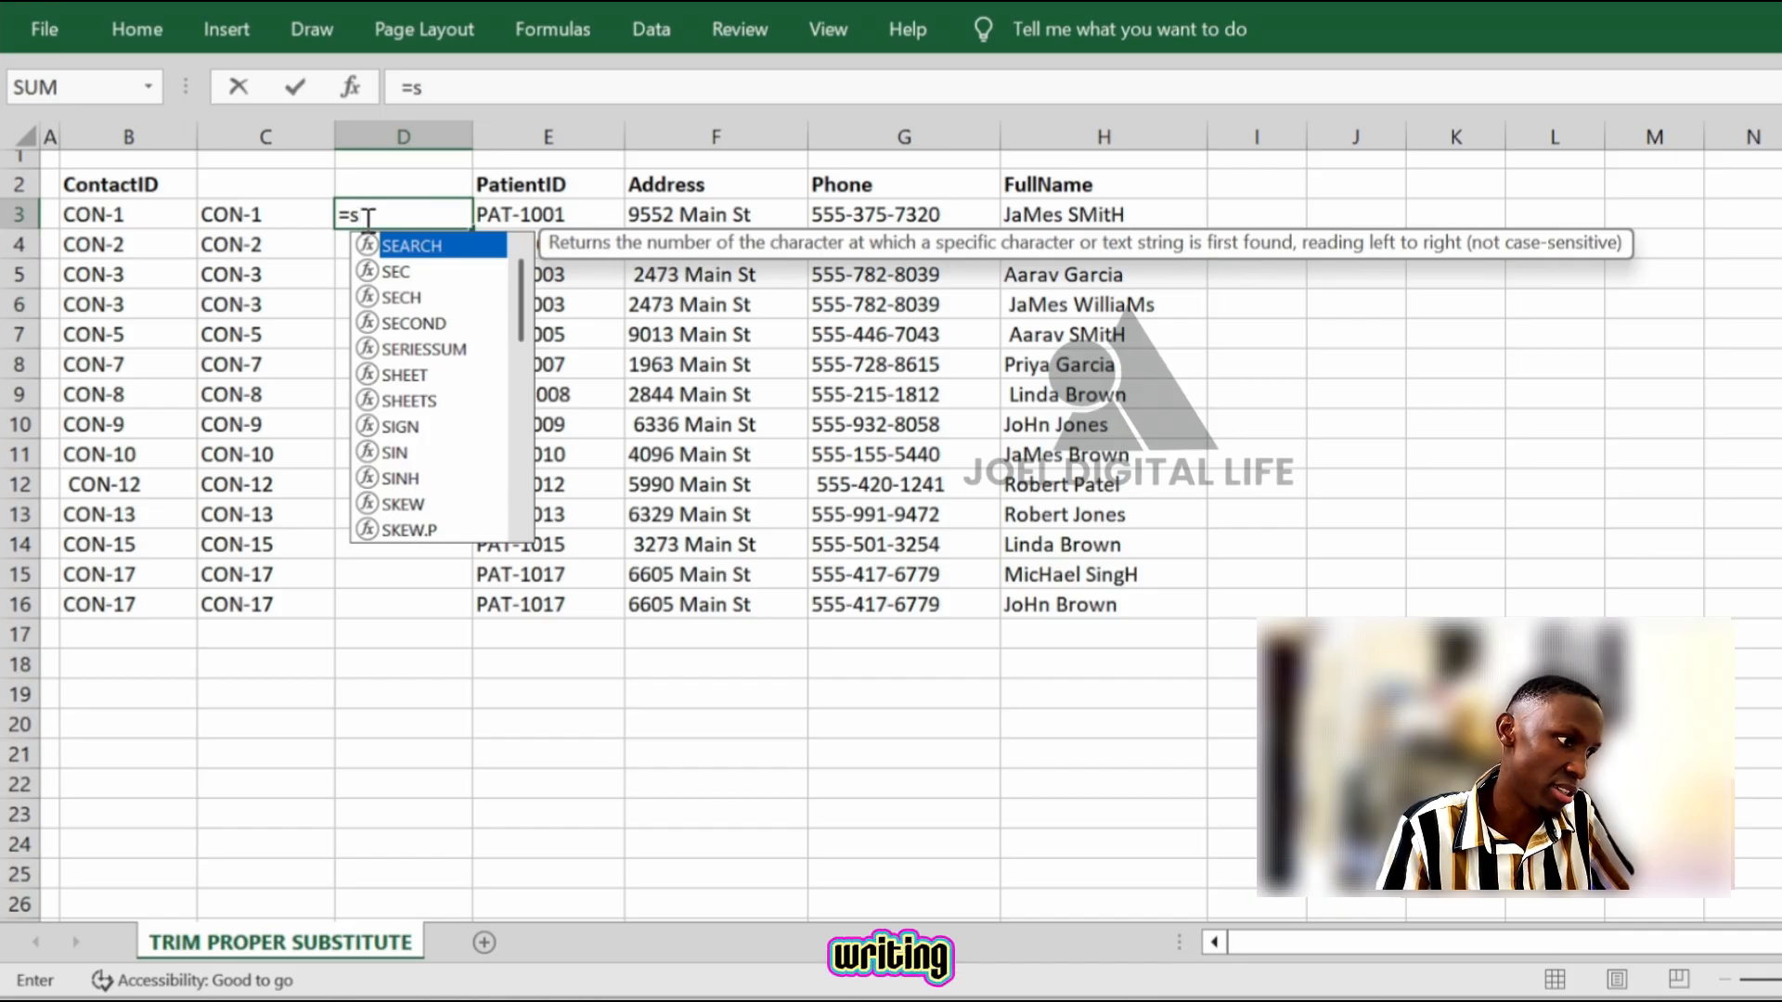
{"action": "type", "text": "ub"}
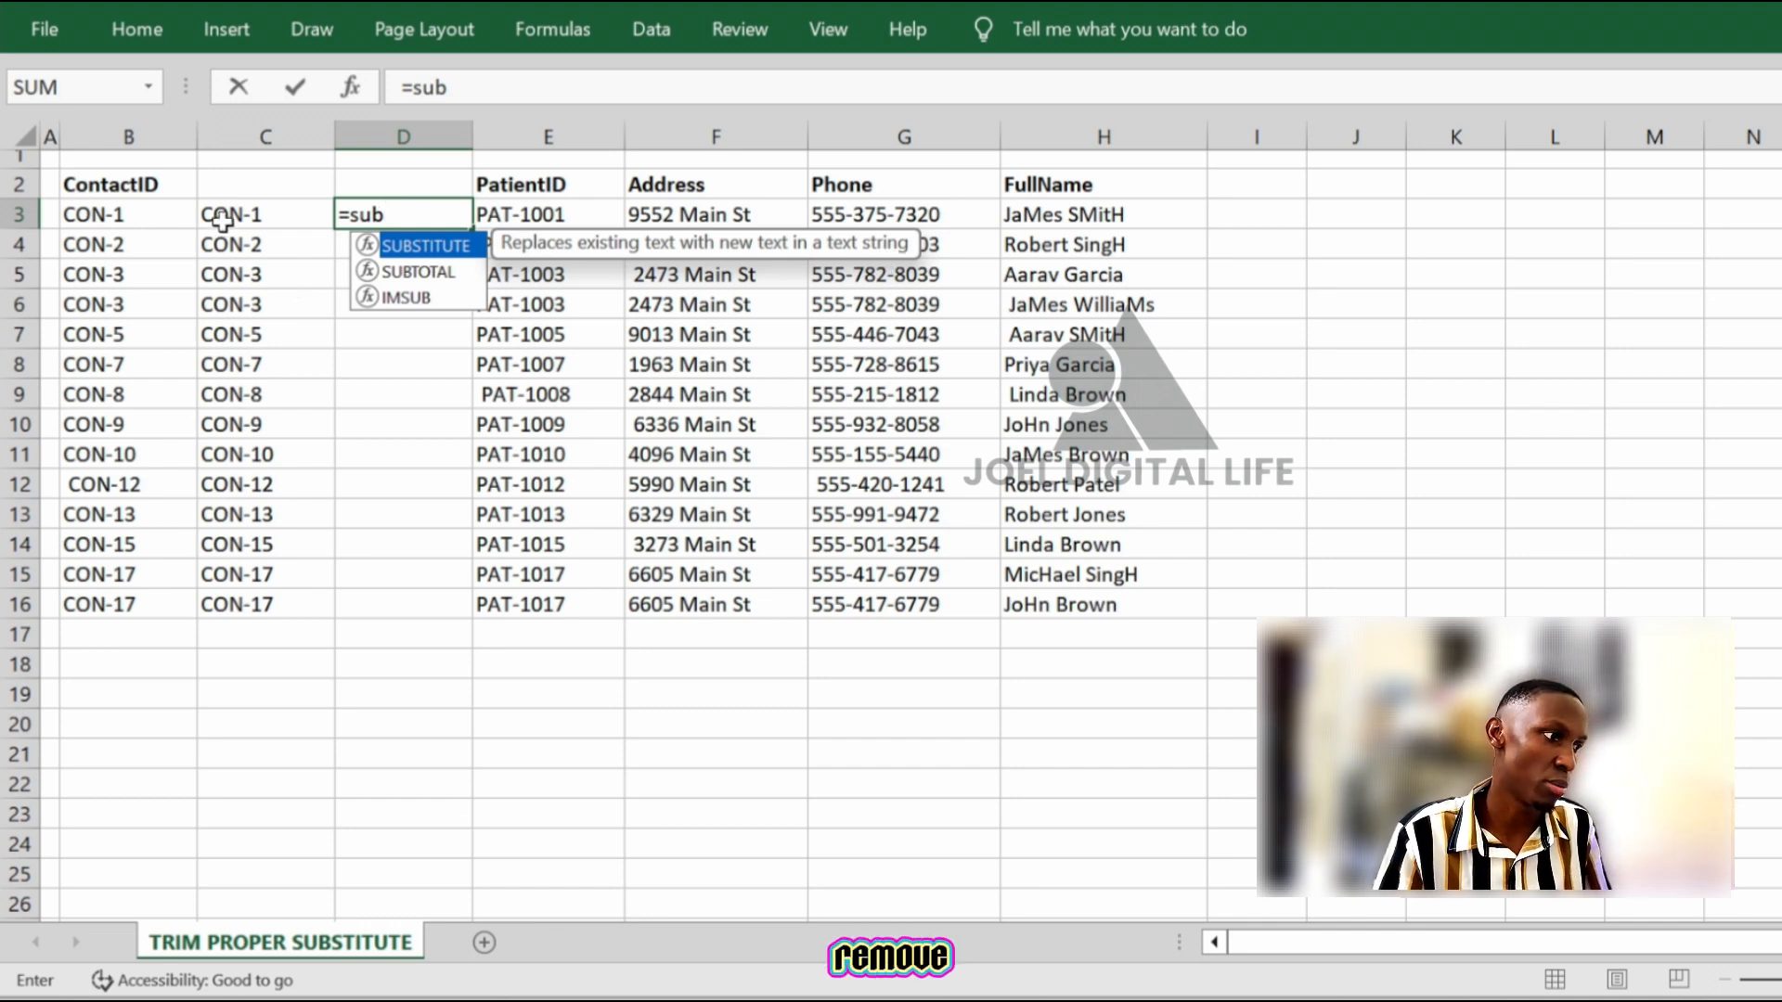
{"action": "double_click", "coordinate": [424, 249]}
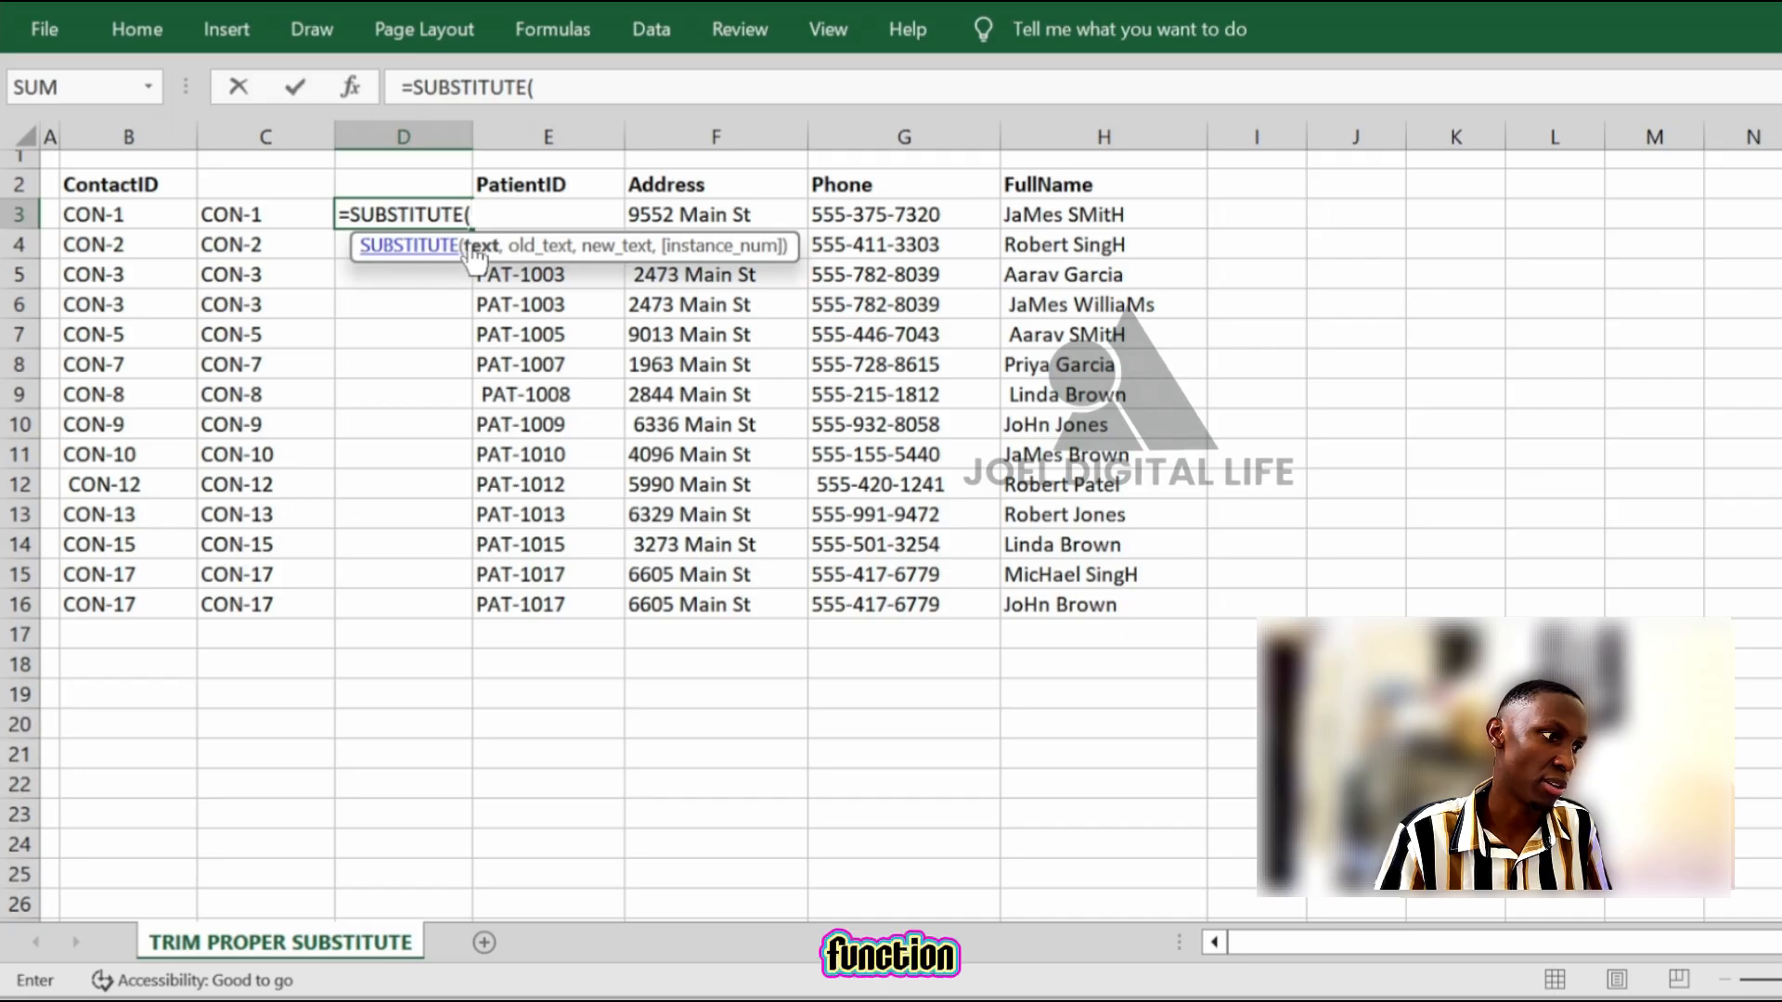
{"action": "left_click", "coordinate": [408, 245]}
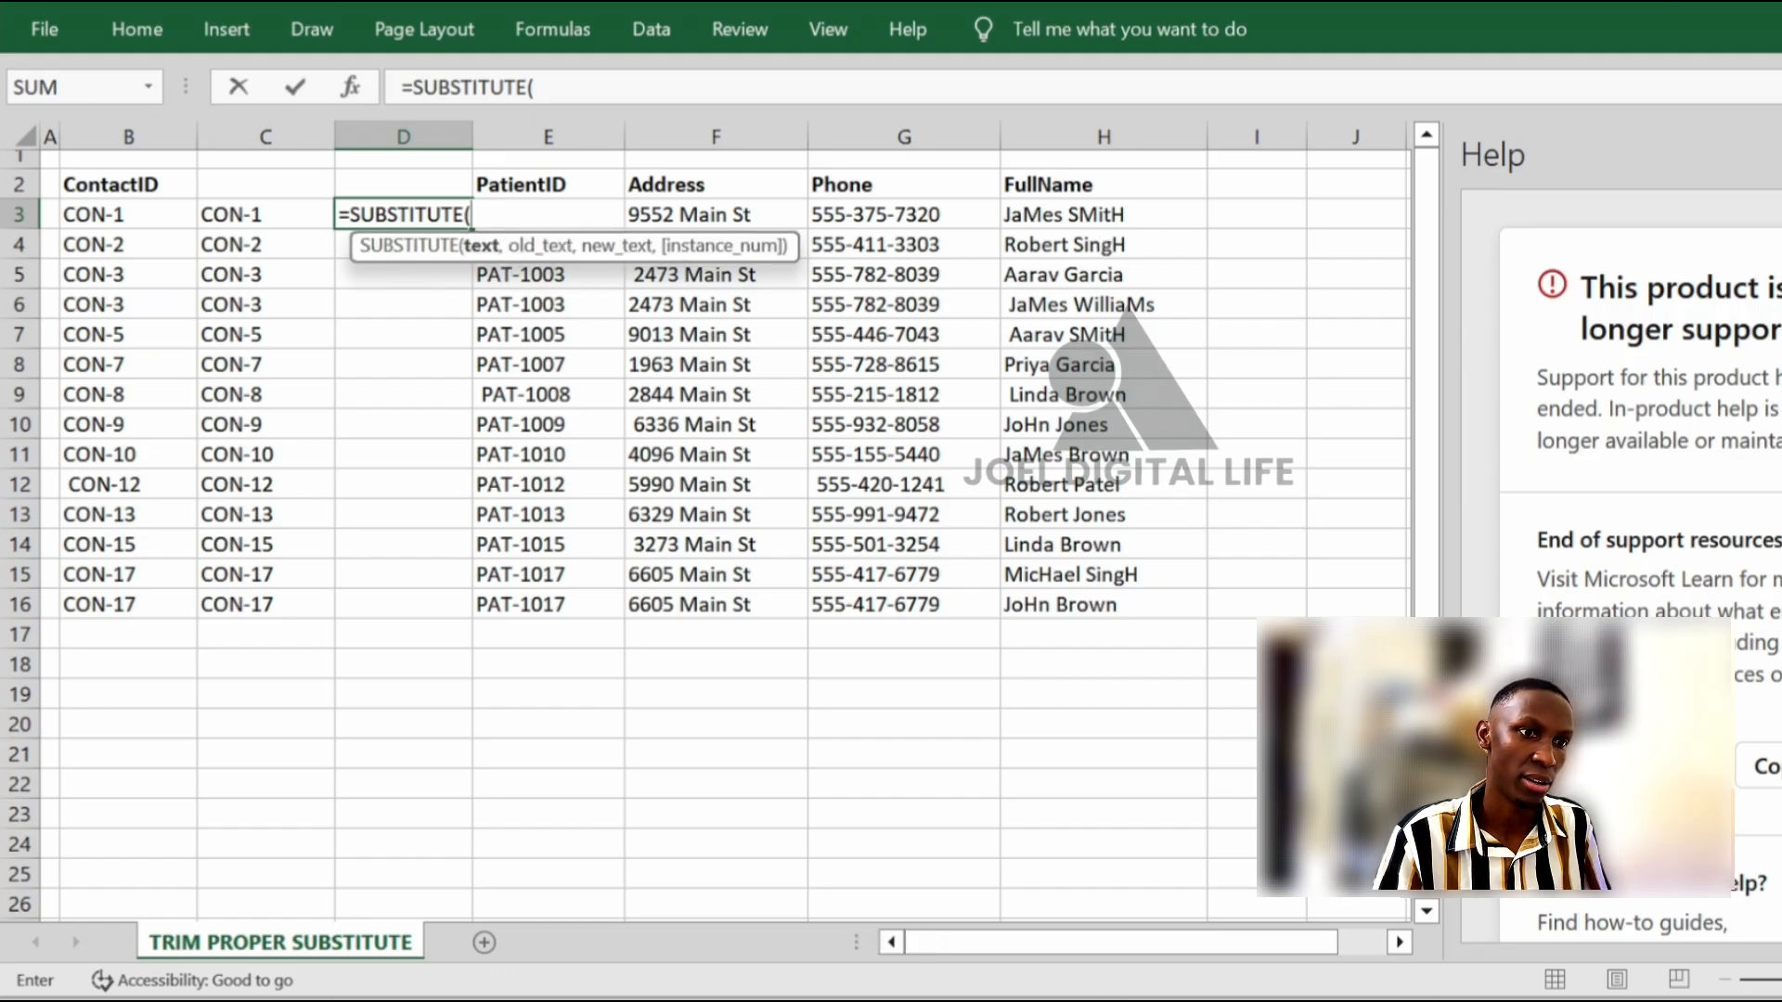
{"action": "left_click", "coordinate": [250, 223]}
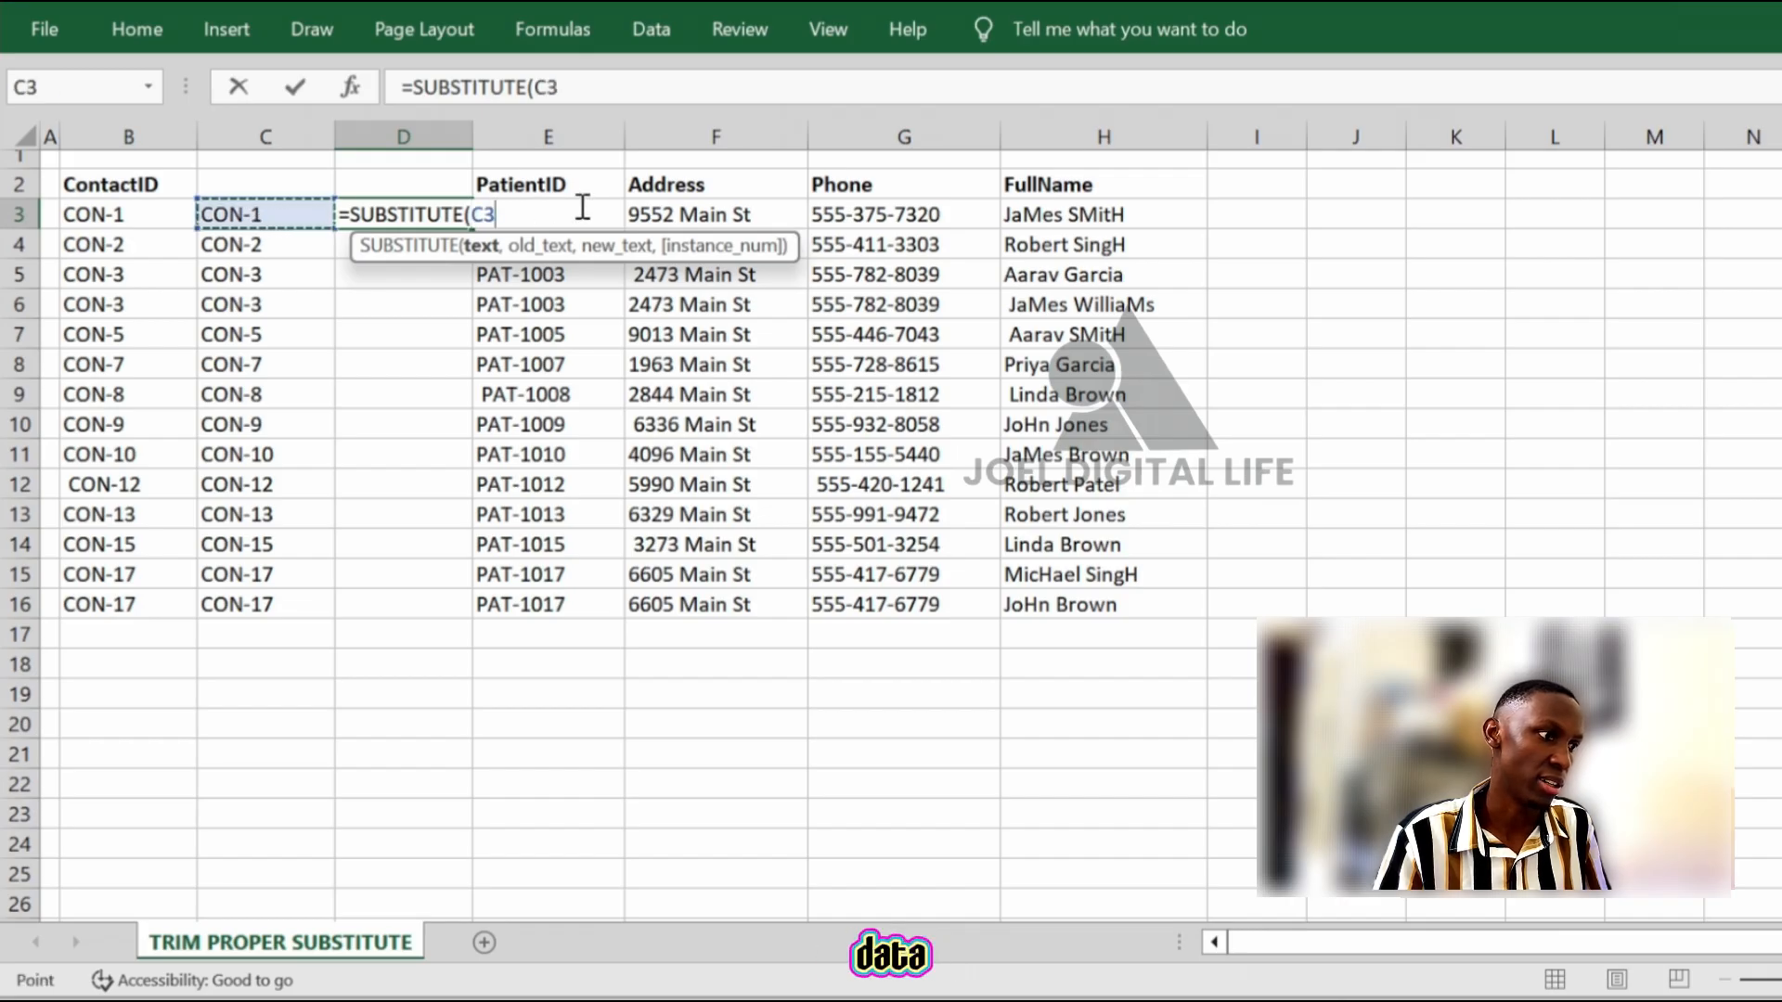
{"action": "type", "text": ",\"-"}
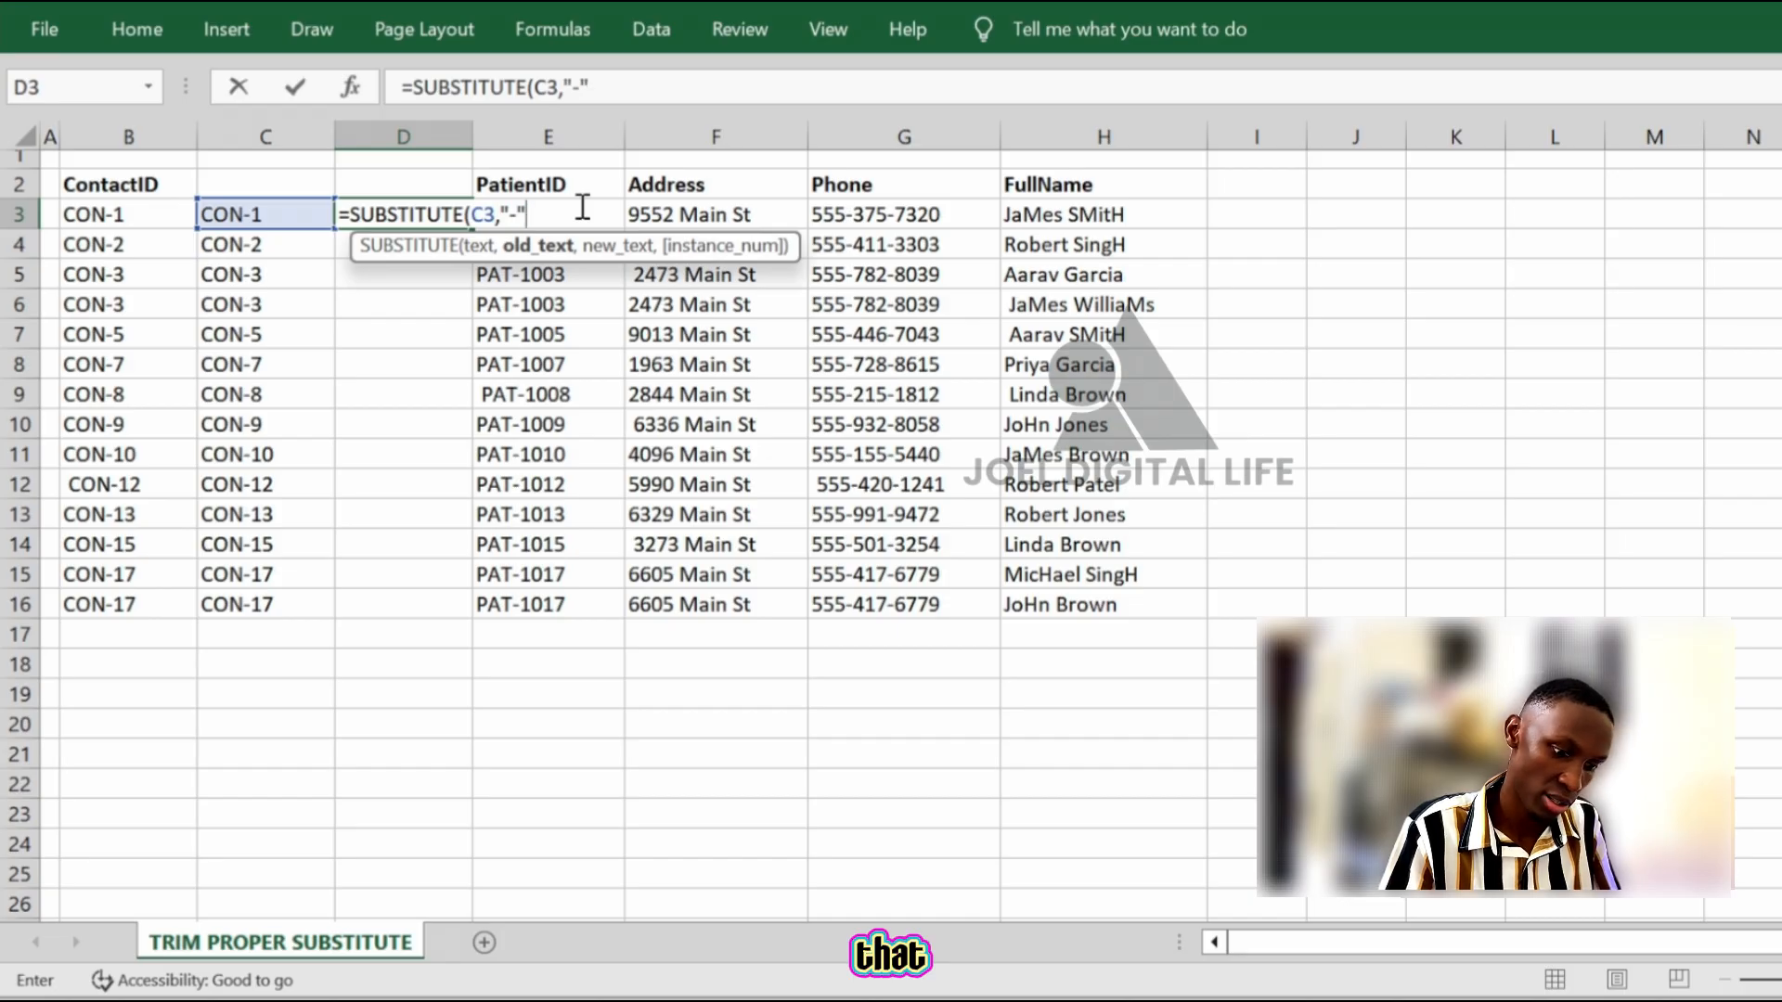
{"action": "type", "text": "."}
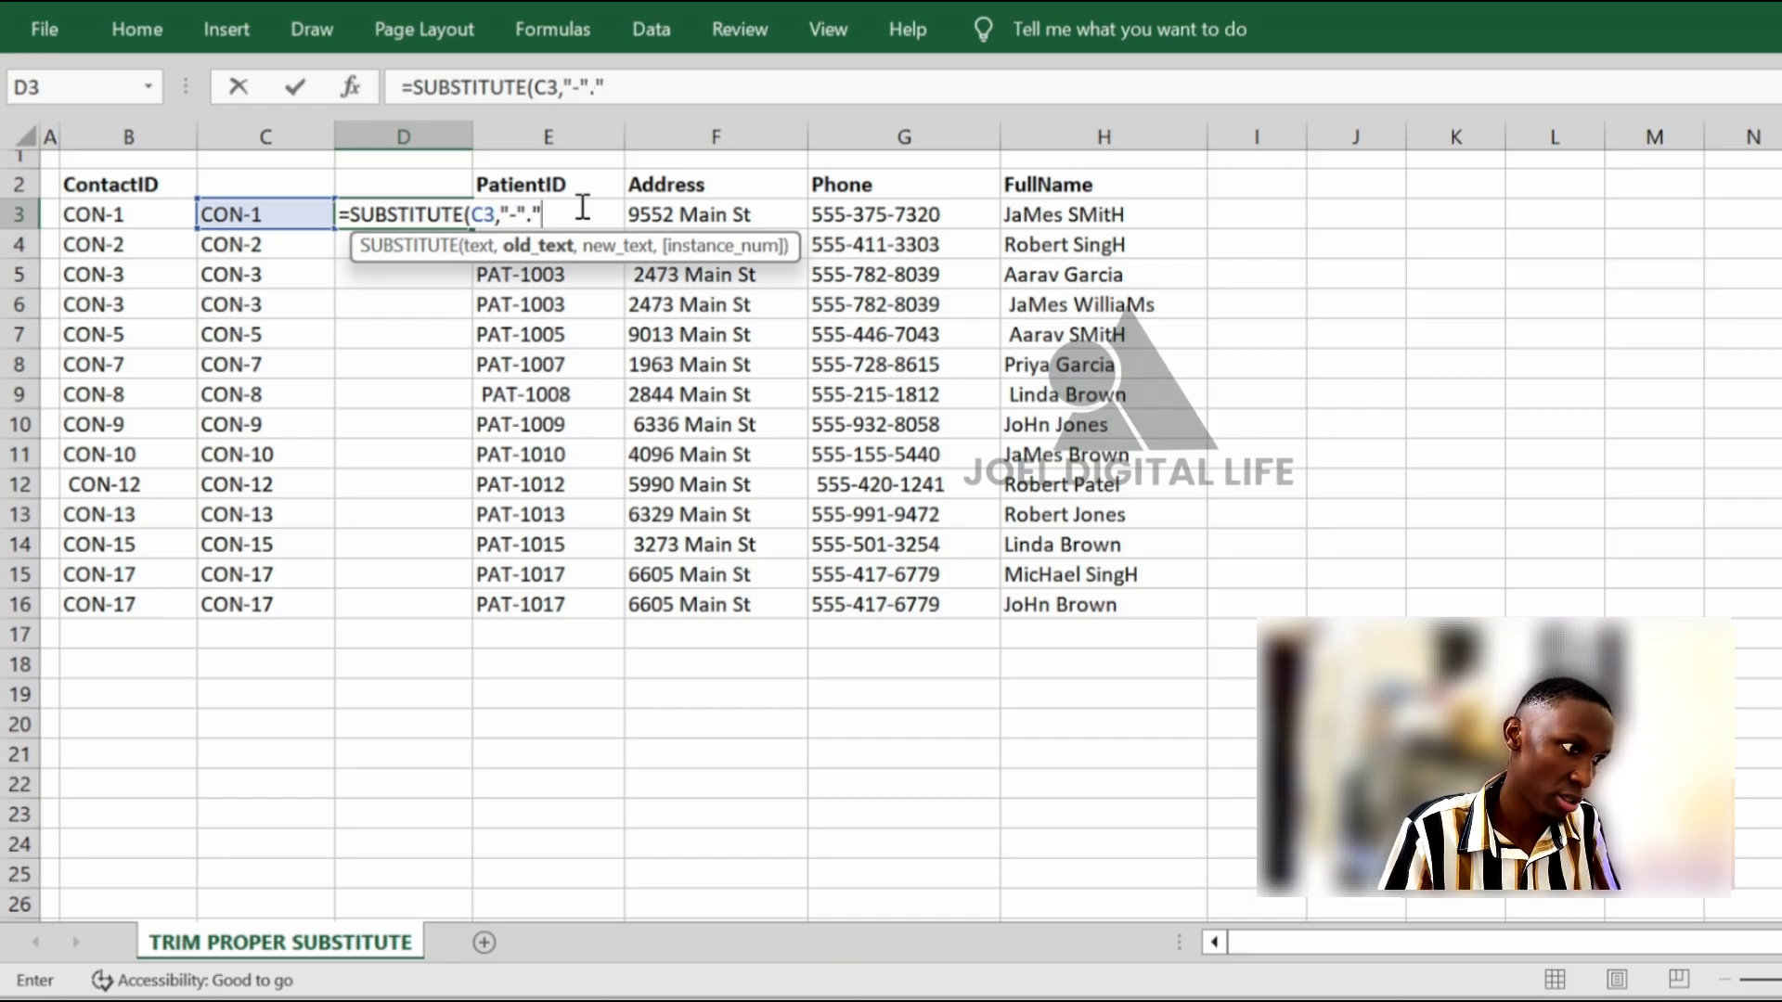
{"action": "type", "text": "\"\")"}
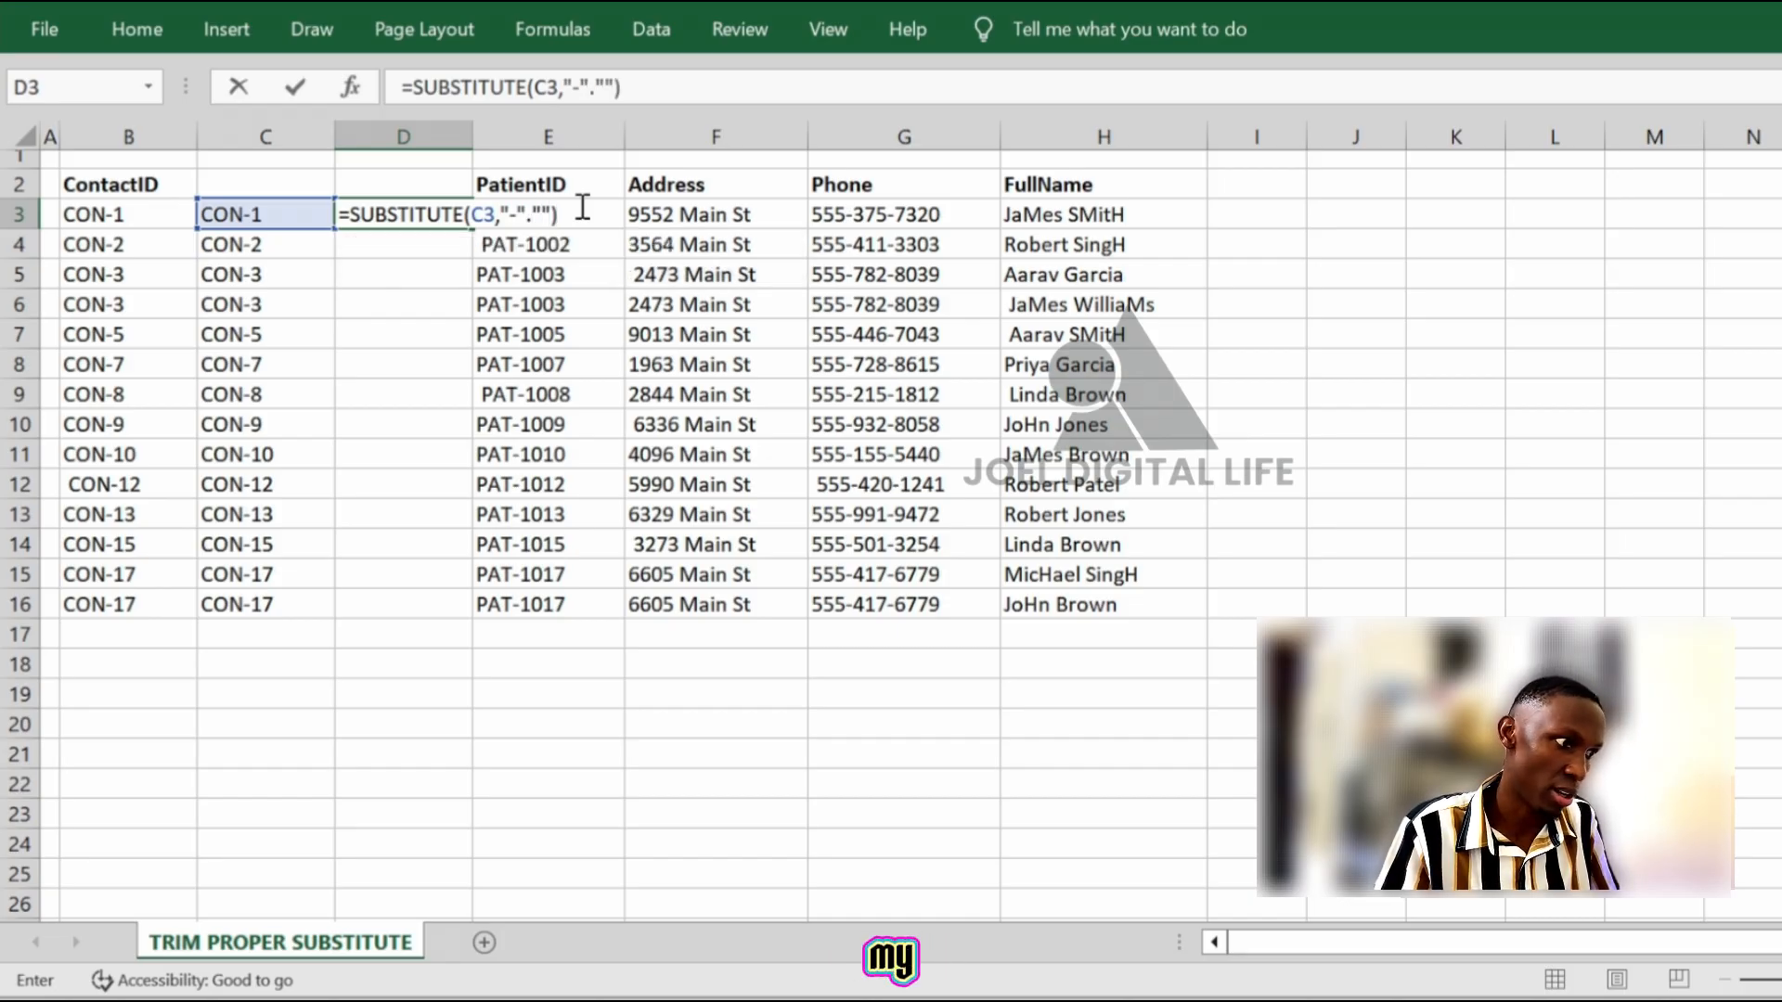
{"action": "key", "text": "Return"}
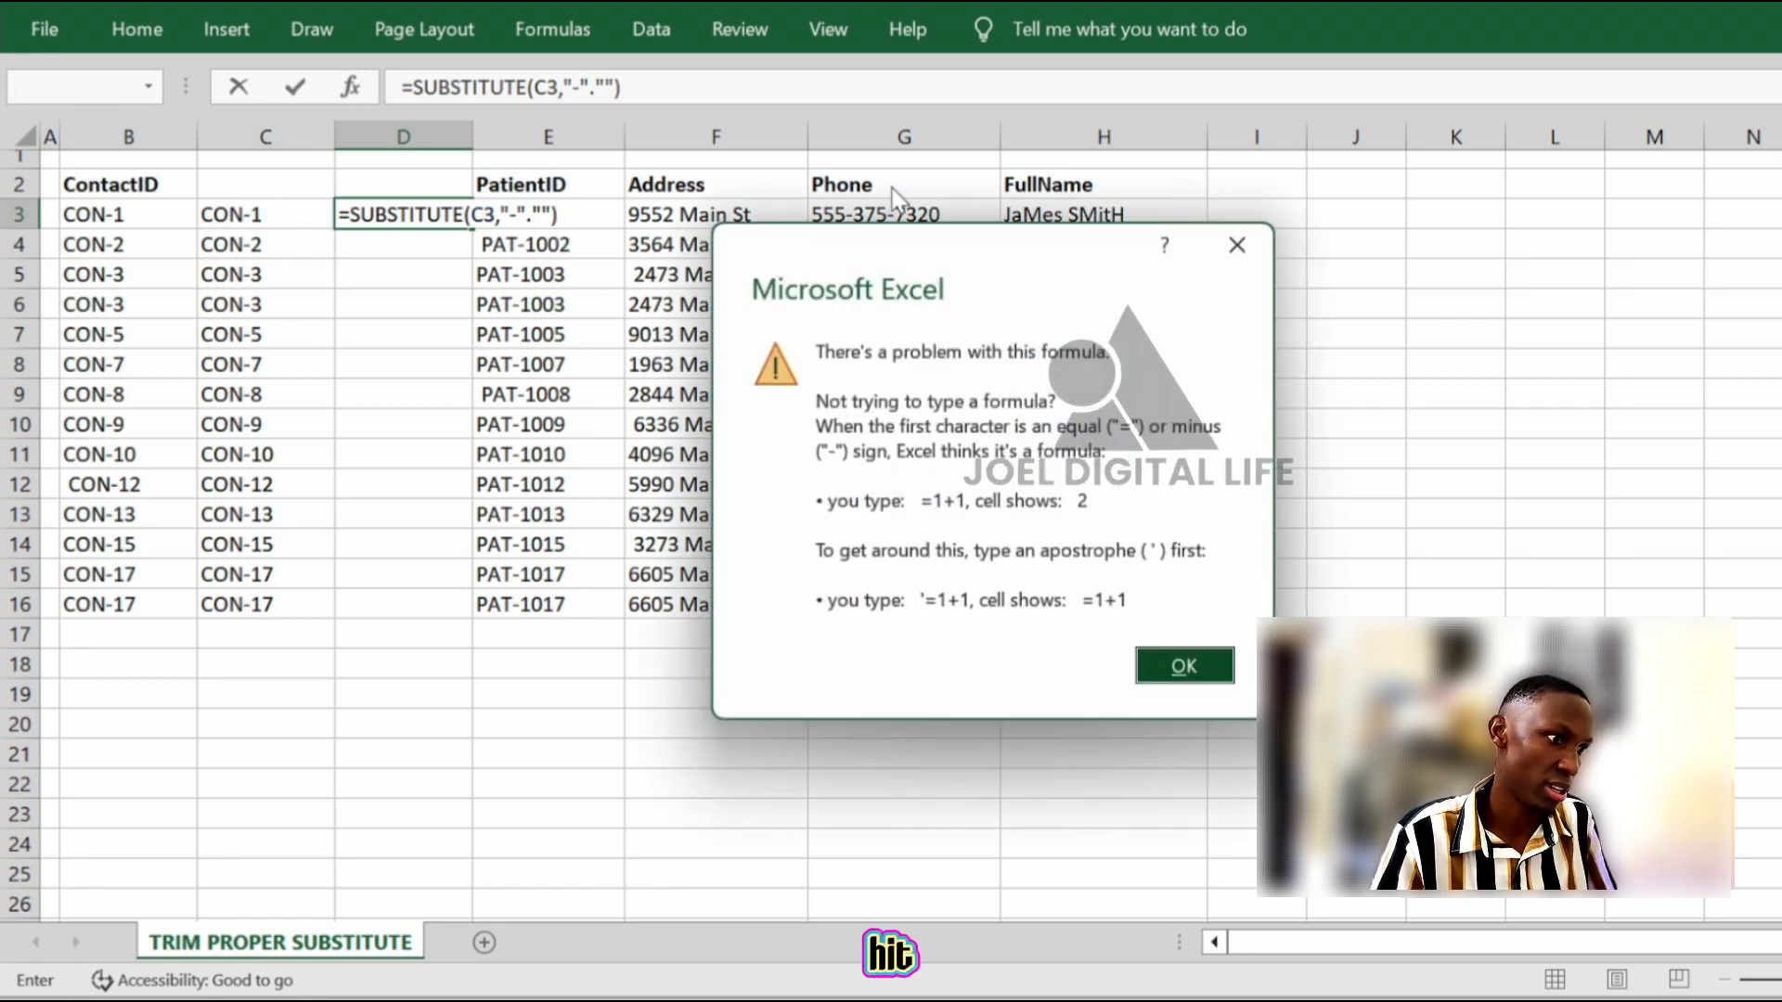
Correct the arguments of the formula in D3 so it reads =SUBSTITUTE(C3, "-", "")
{"action": "left_click", "coordinate": [1183, 666]}
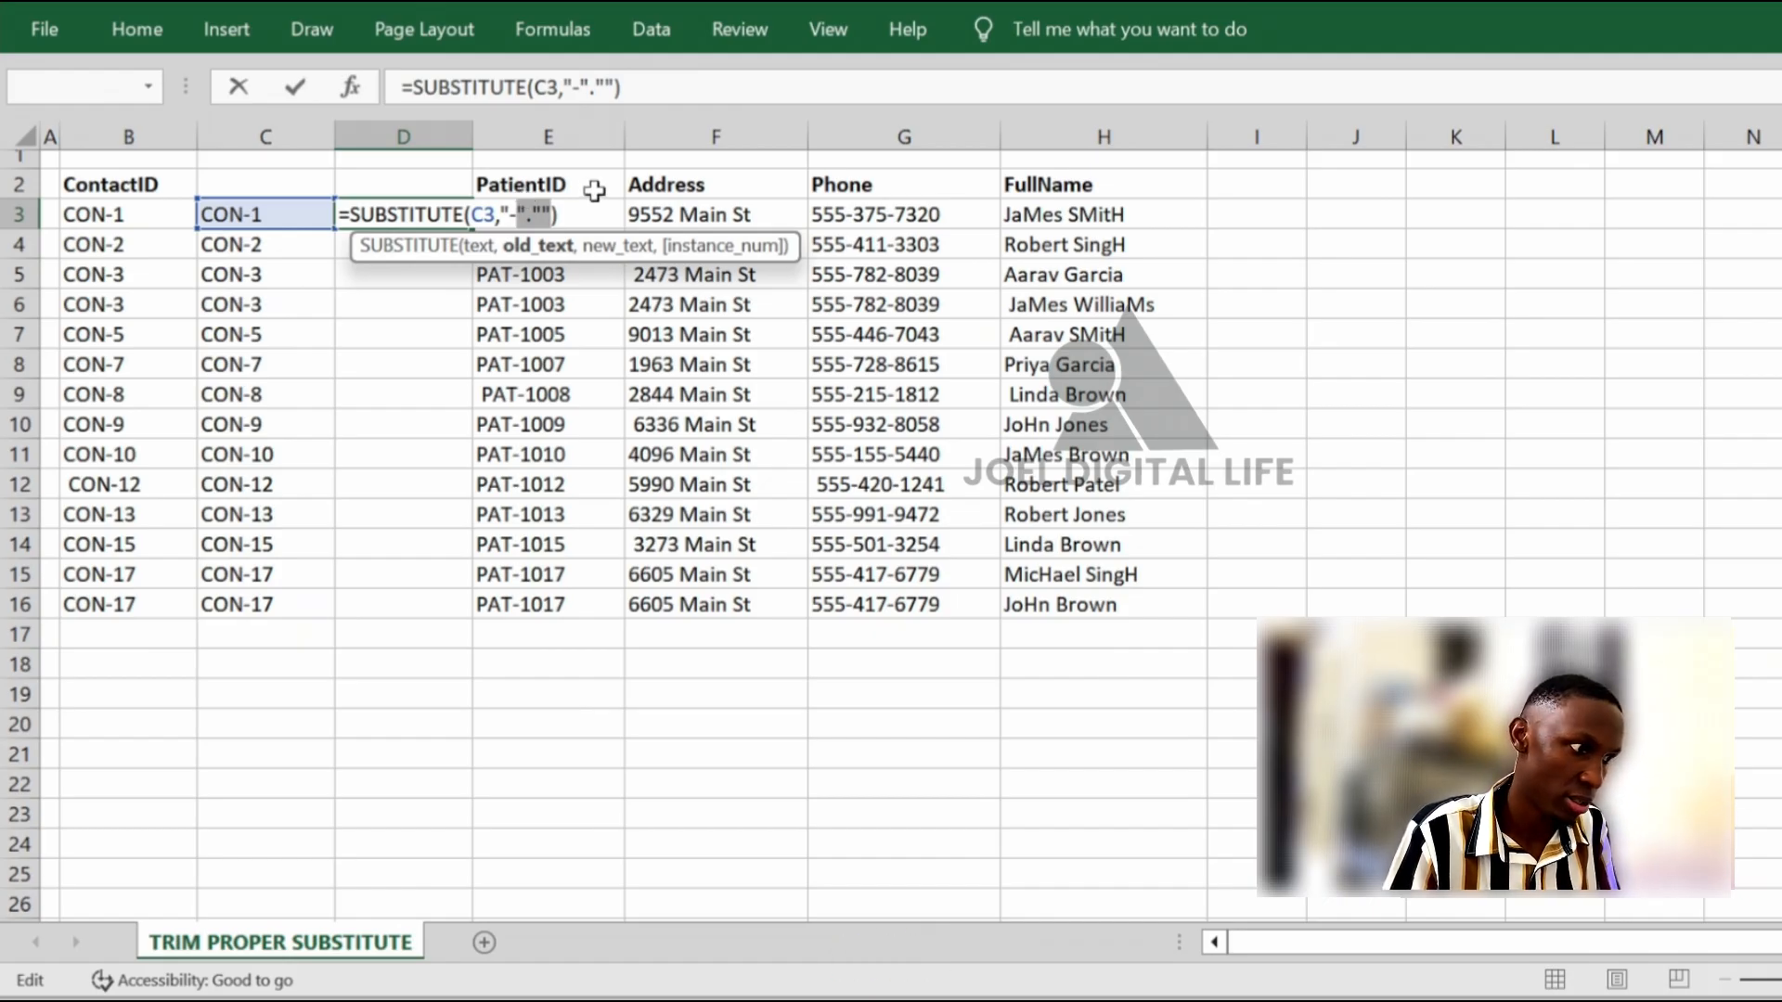
{"action": "key", "text": "BackSpace"}
{"action": "key", "text": "BackSpace"}
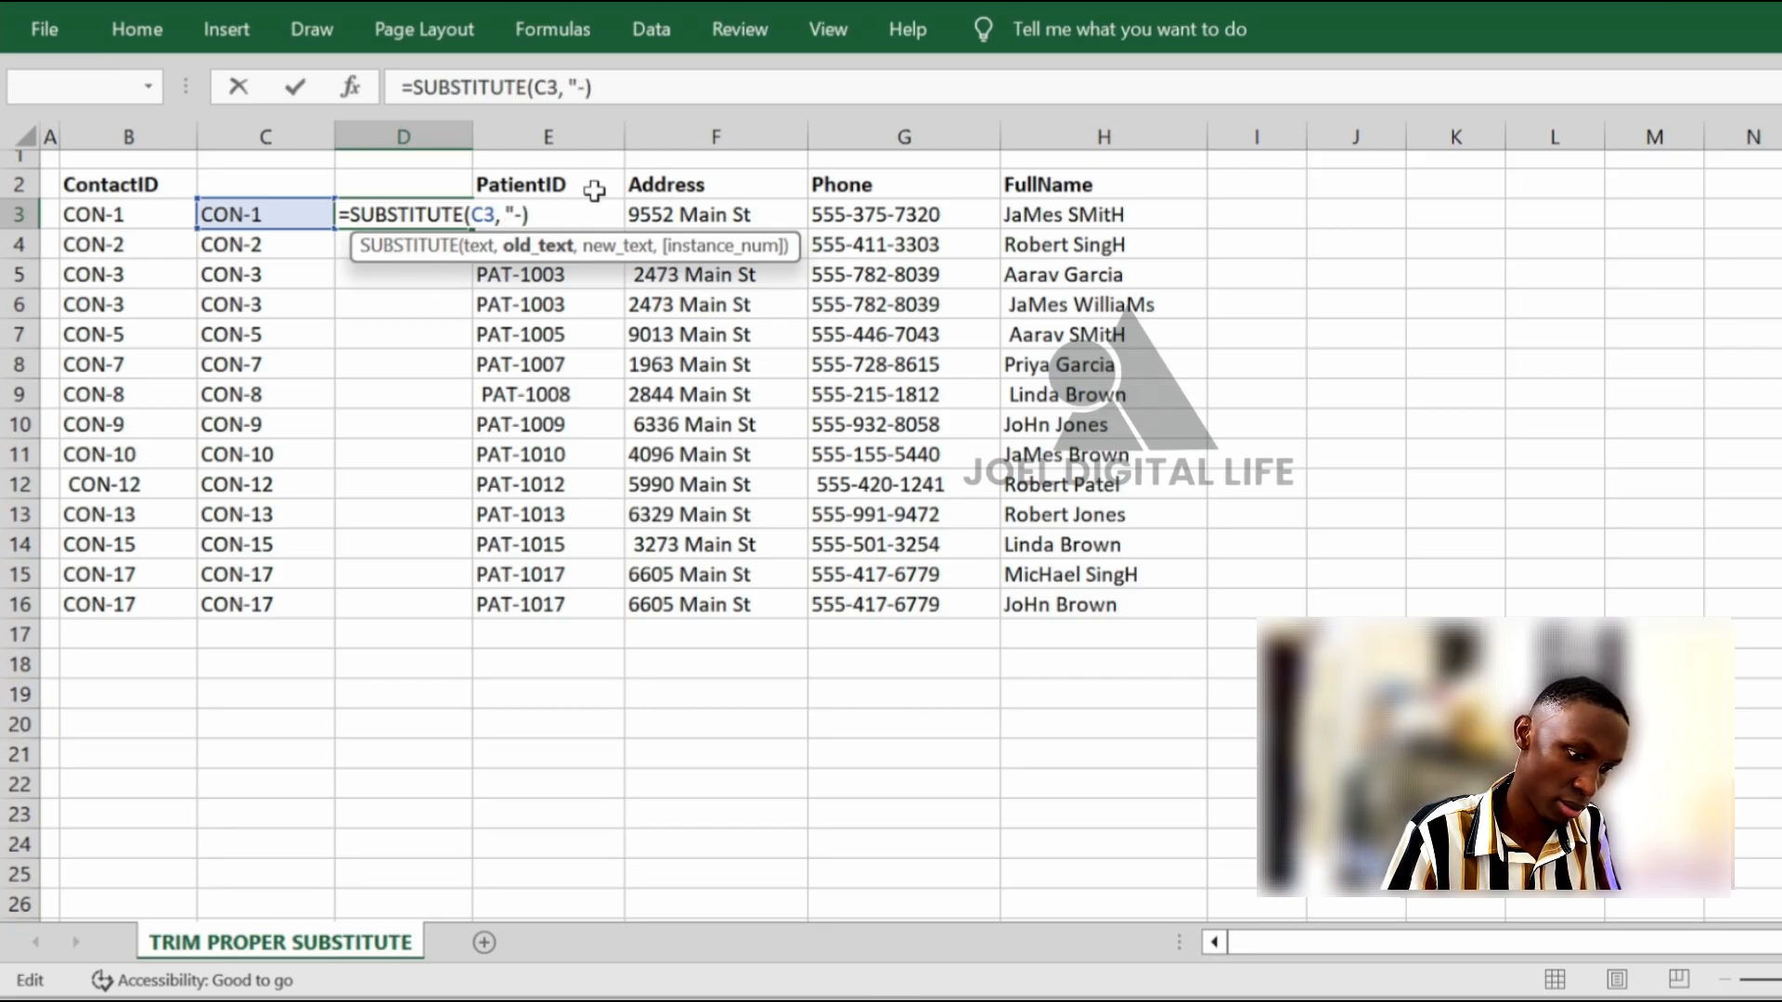
{"action": "type", "text": ","}
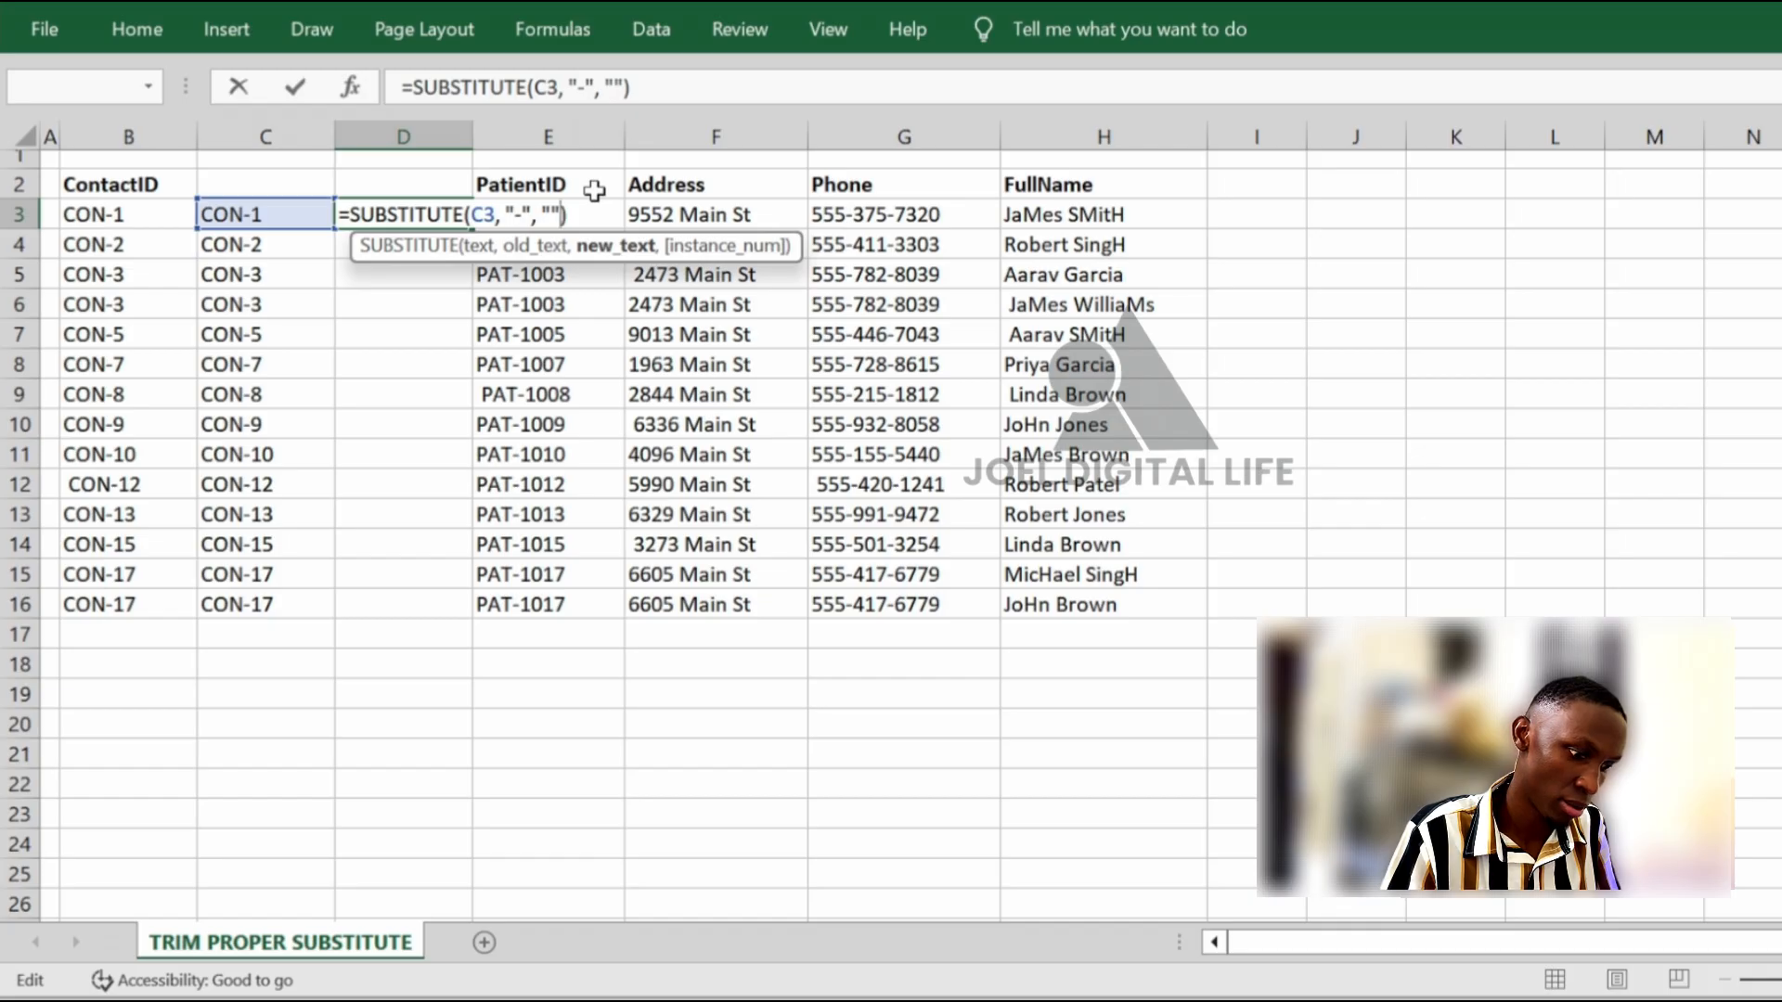
{"action": "key", "text": "Return"}
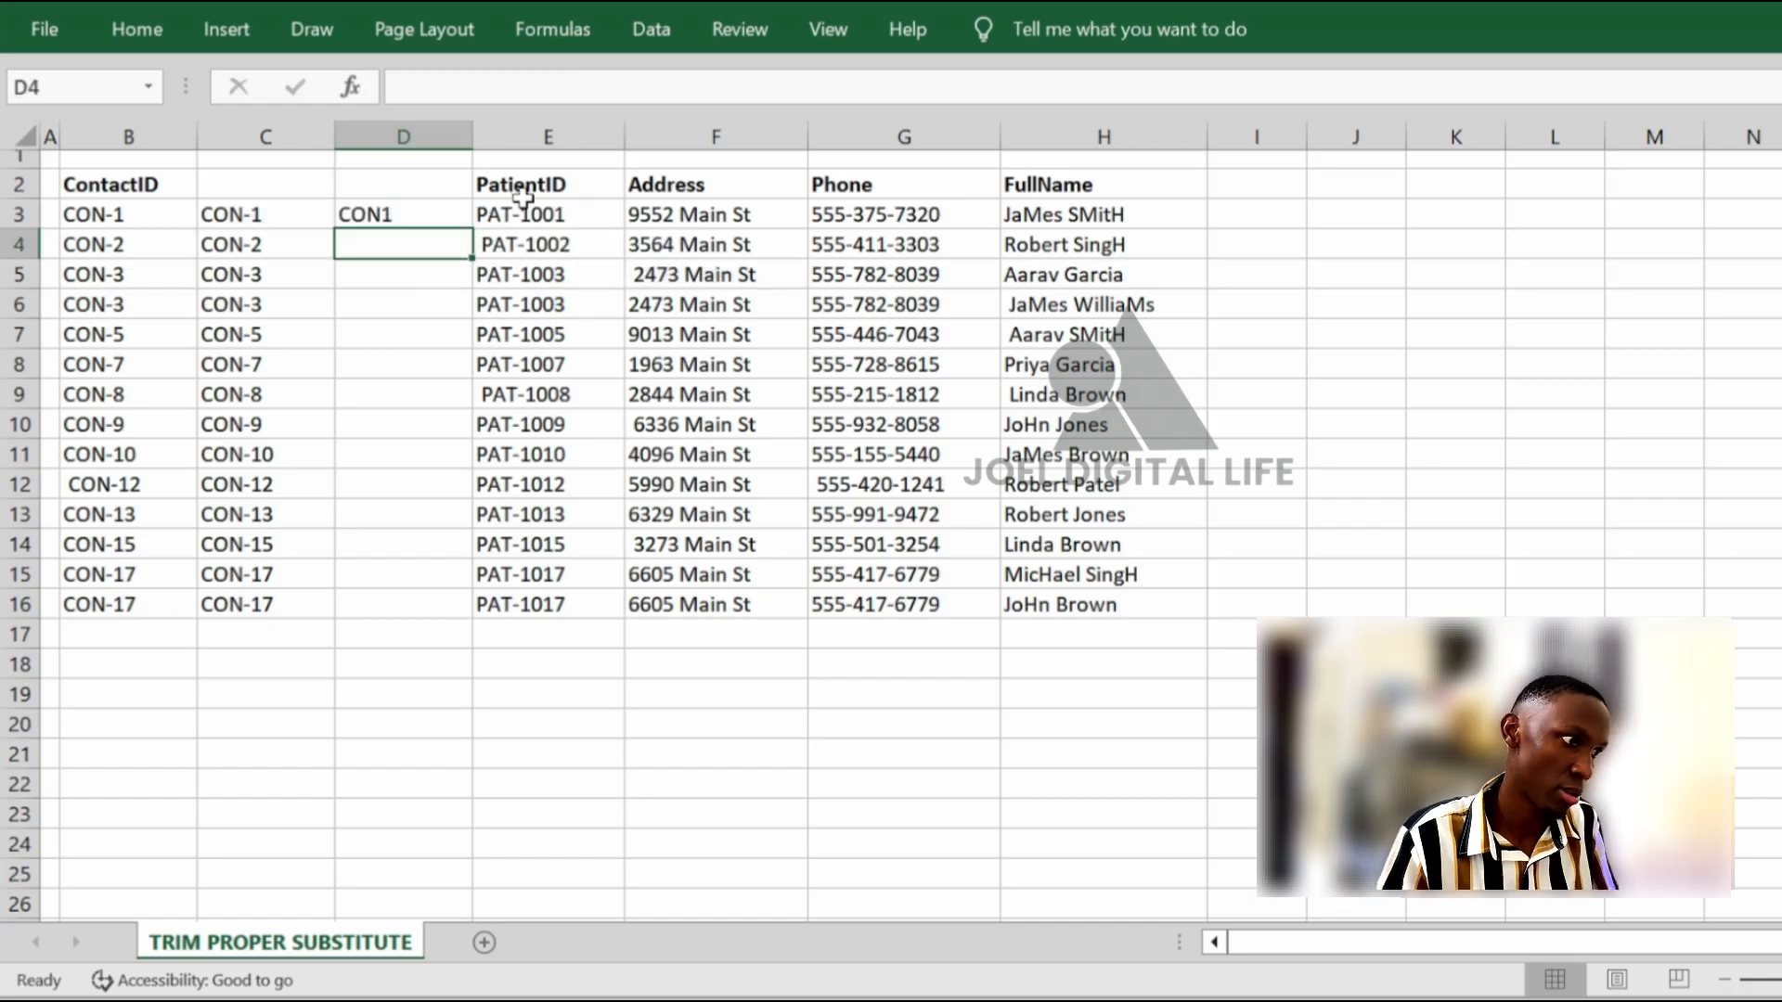
Fill the SUBSTITUTE formula from D3 down to D16
{"action": "left_click", "coordinate": [455, 216]}
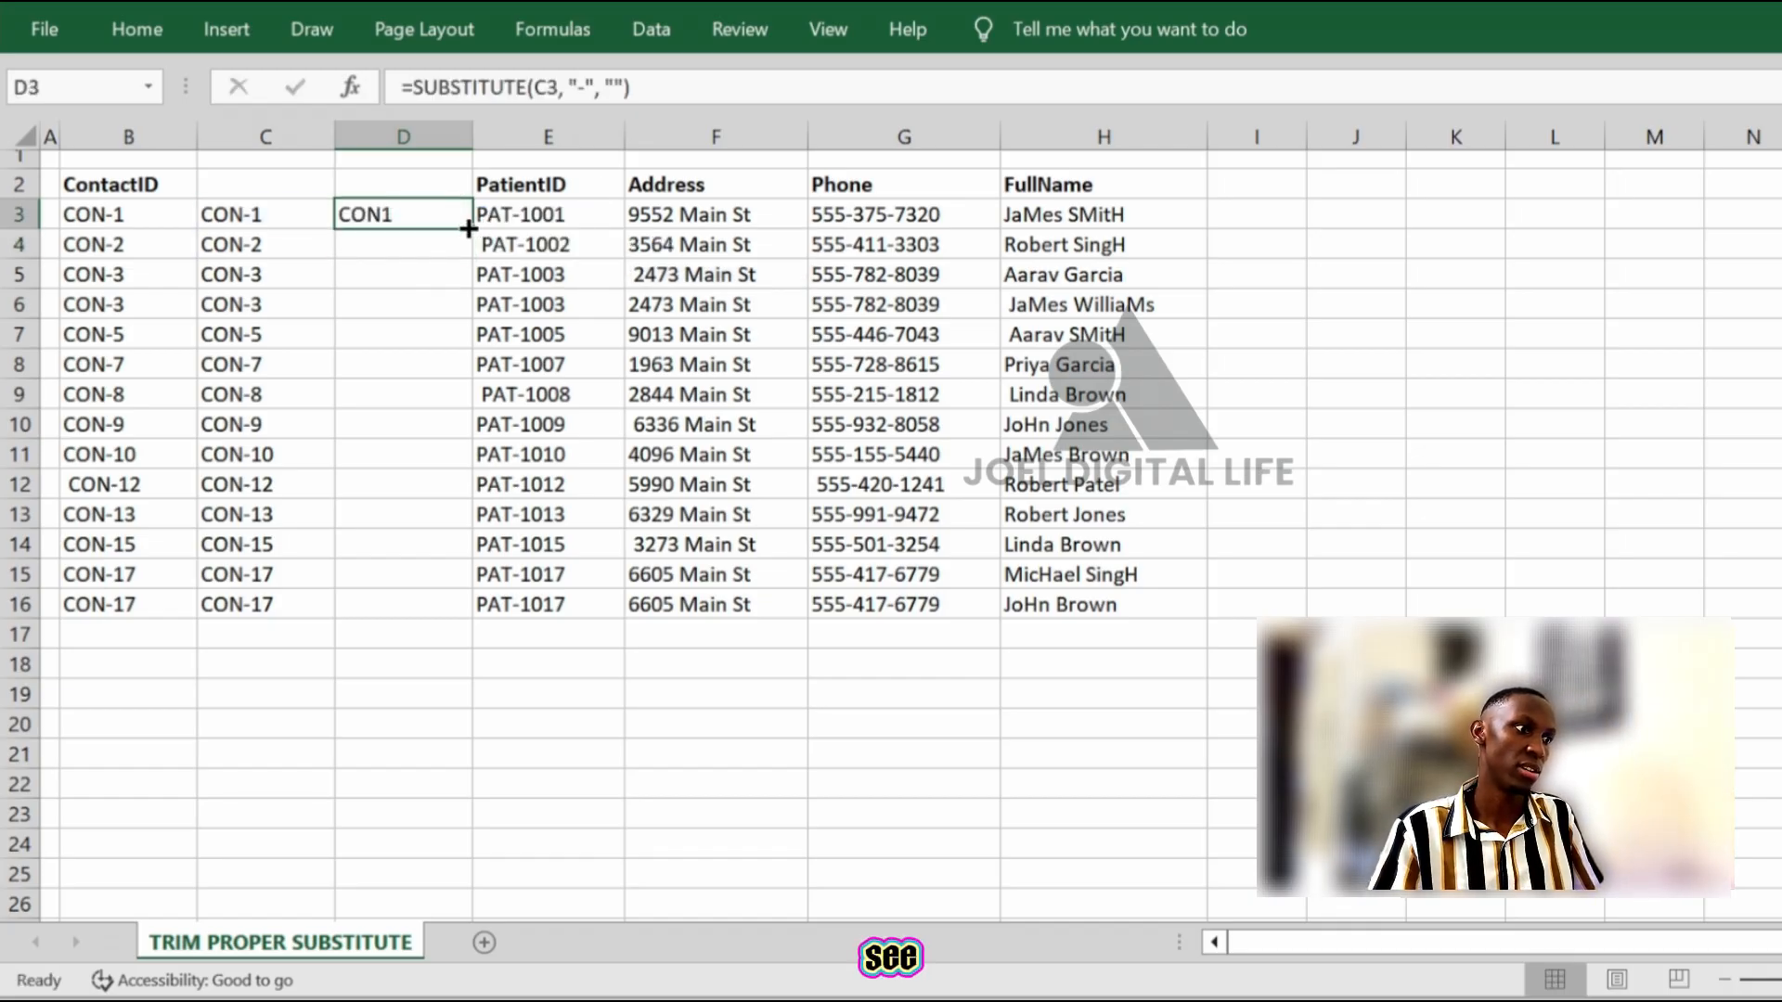
{"action": "double_click", "coordinate": [472, 229]}
{"action": "left_click", "coordinate": [329, 790]}
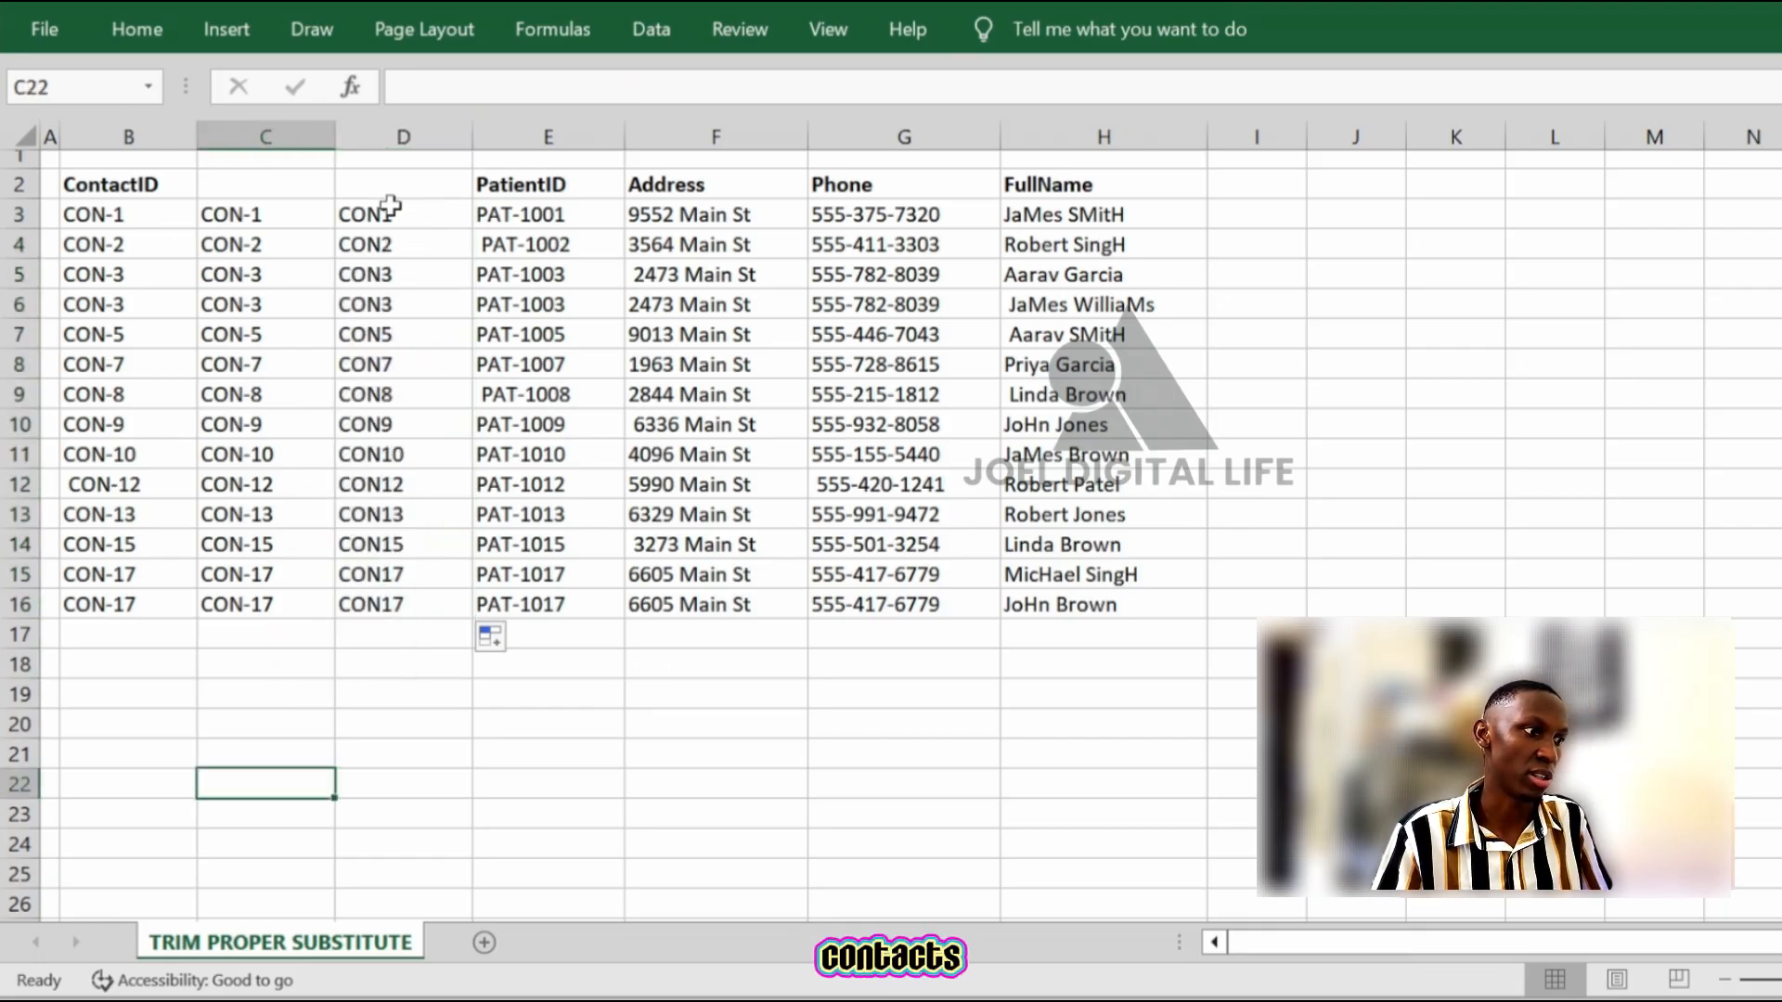
Compare the SUBSTITUTE results in column D with the original ContactIDs and the trimmed IDs in column C
{"action": "left_click_drag", "start_coordinate": [418, 219], "coordinate": [430, 599]}
{"action": "left_click", "coordinate": [366, 728]}
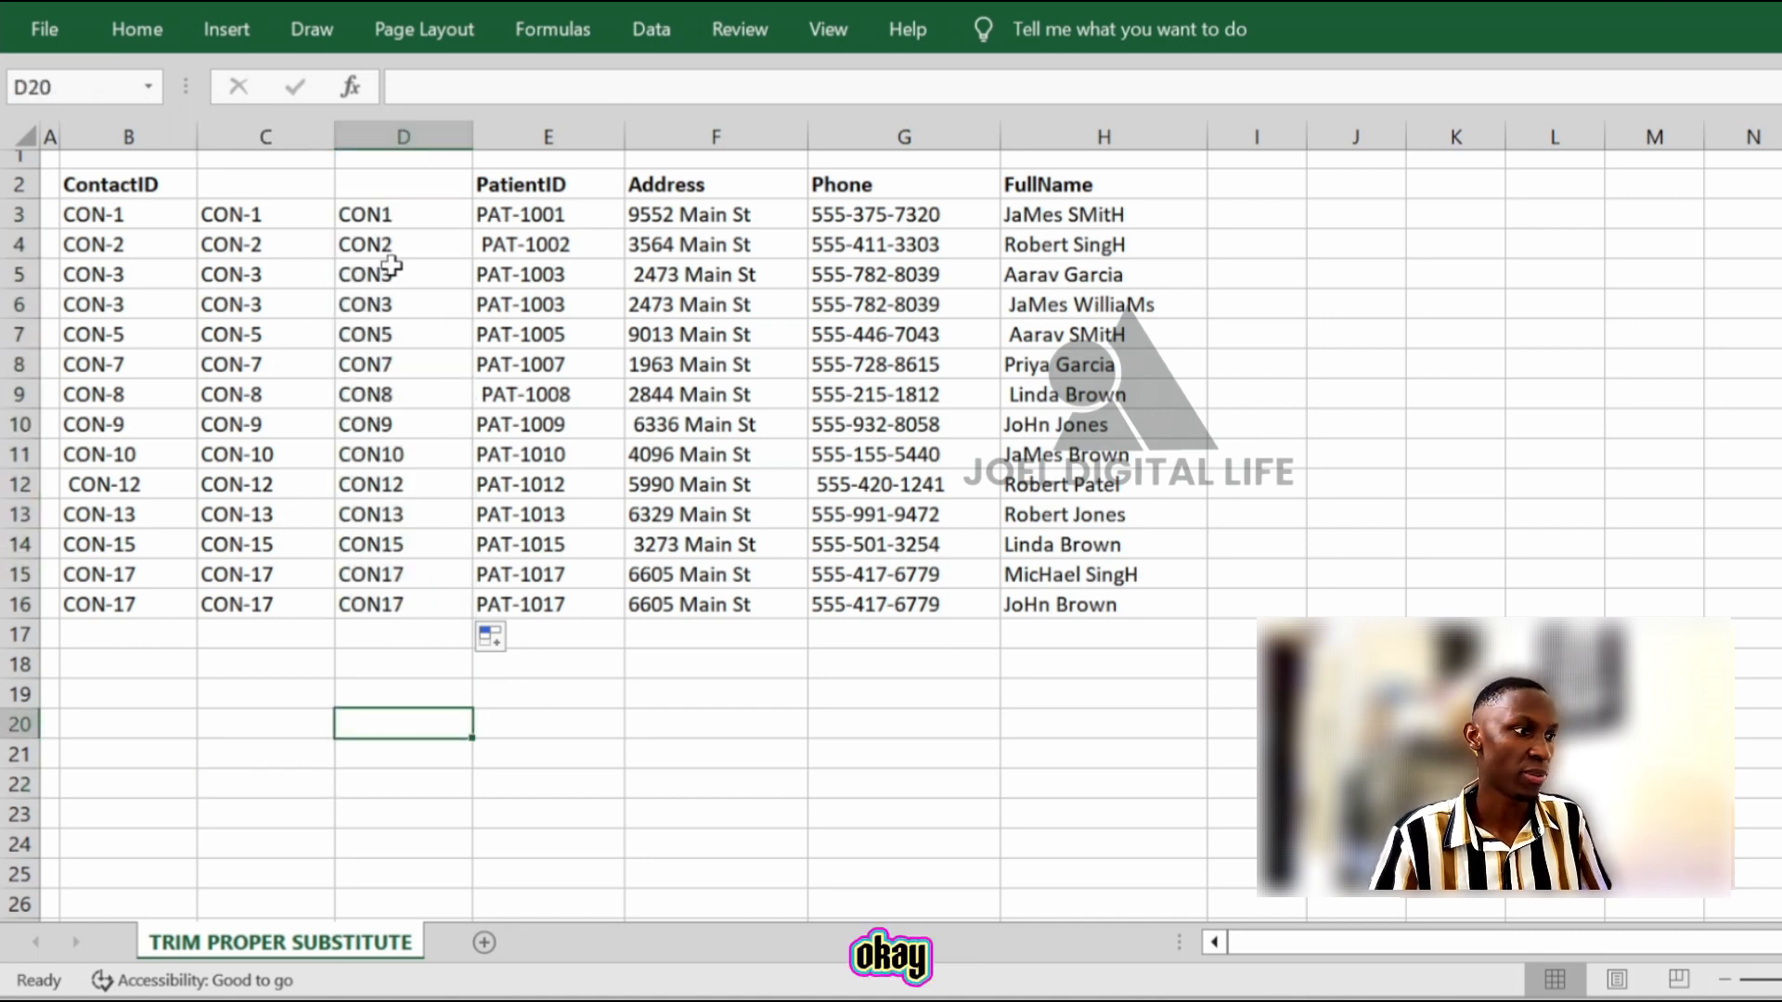
{"action": "left_click_drag", "start_coordinate": [387, 247], "coordinate": [394, 581]}
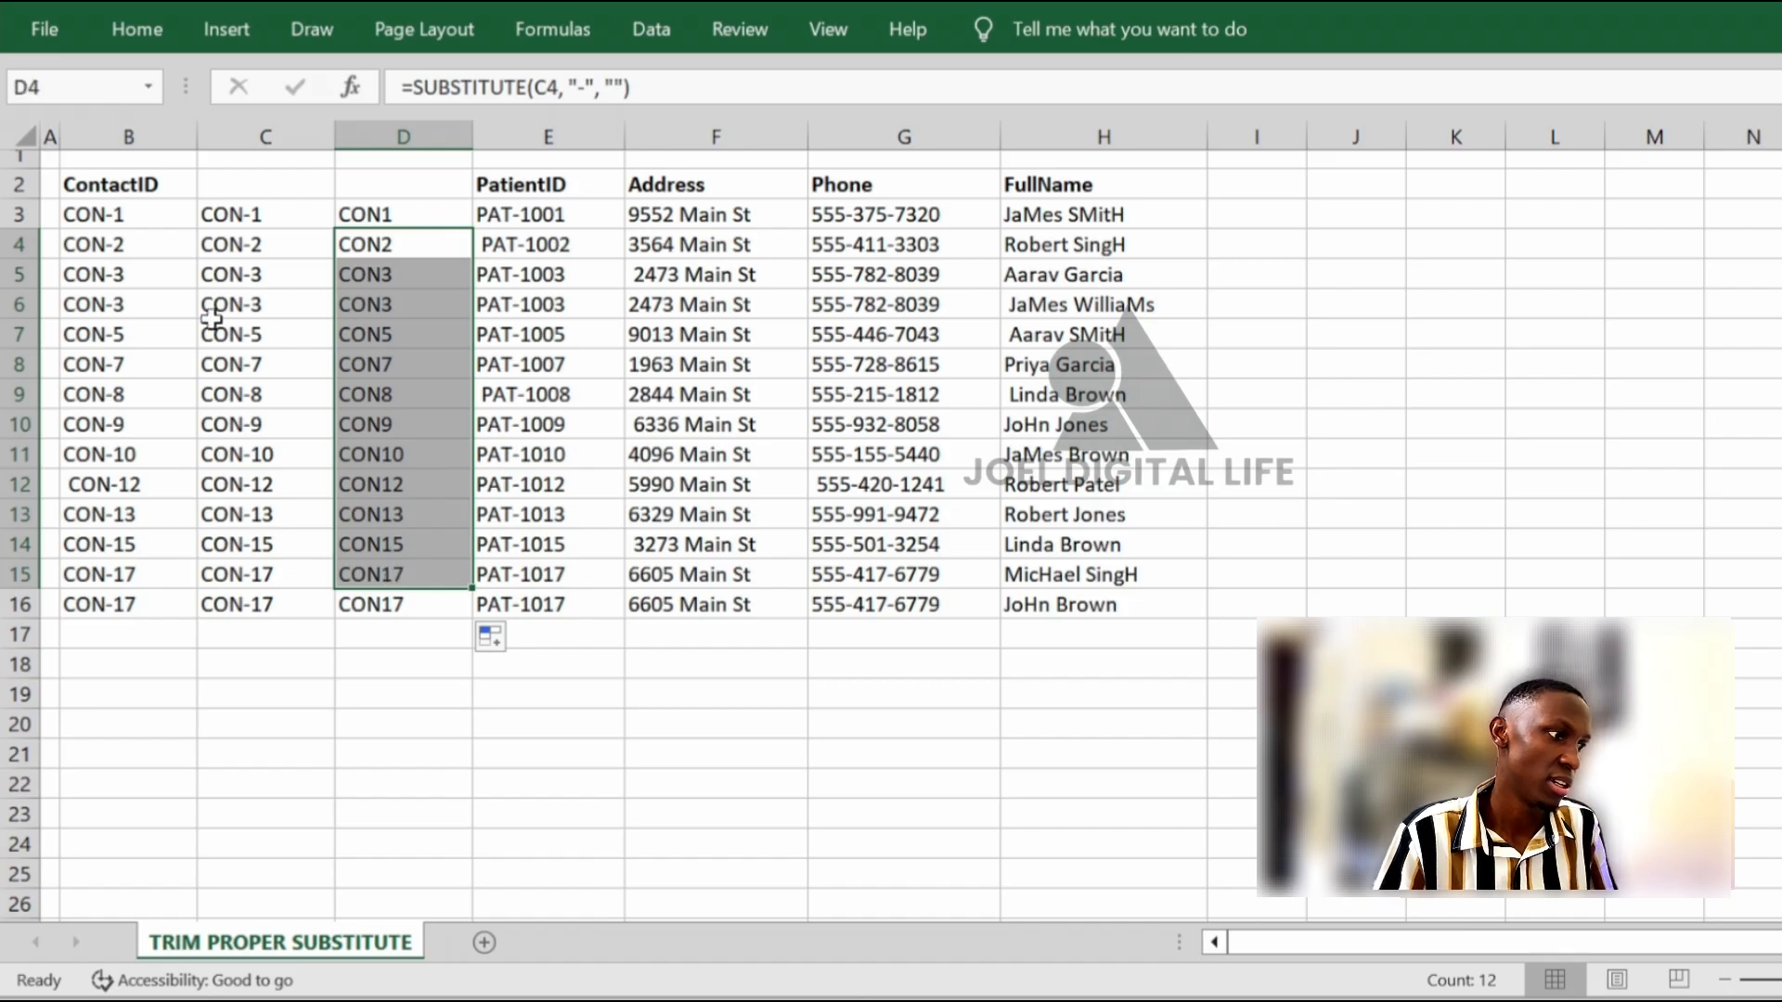
{"action": "left_click", "coordinate": [185, 573]}
{"action": "left_click_drag", "start_coordinate": [135, 217], "coordinate": [139, 595]}
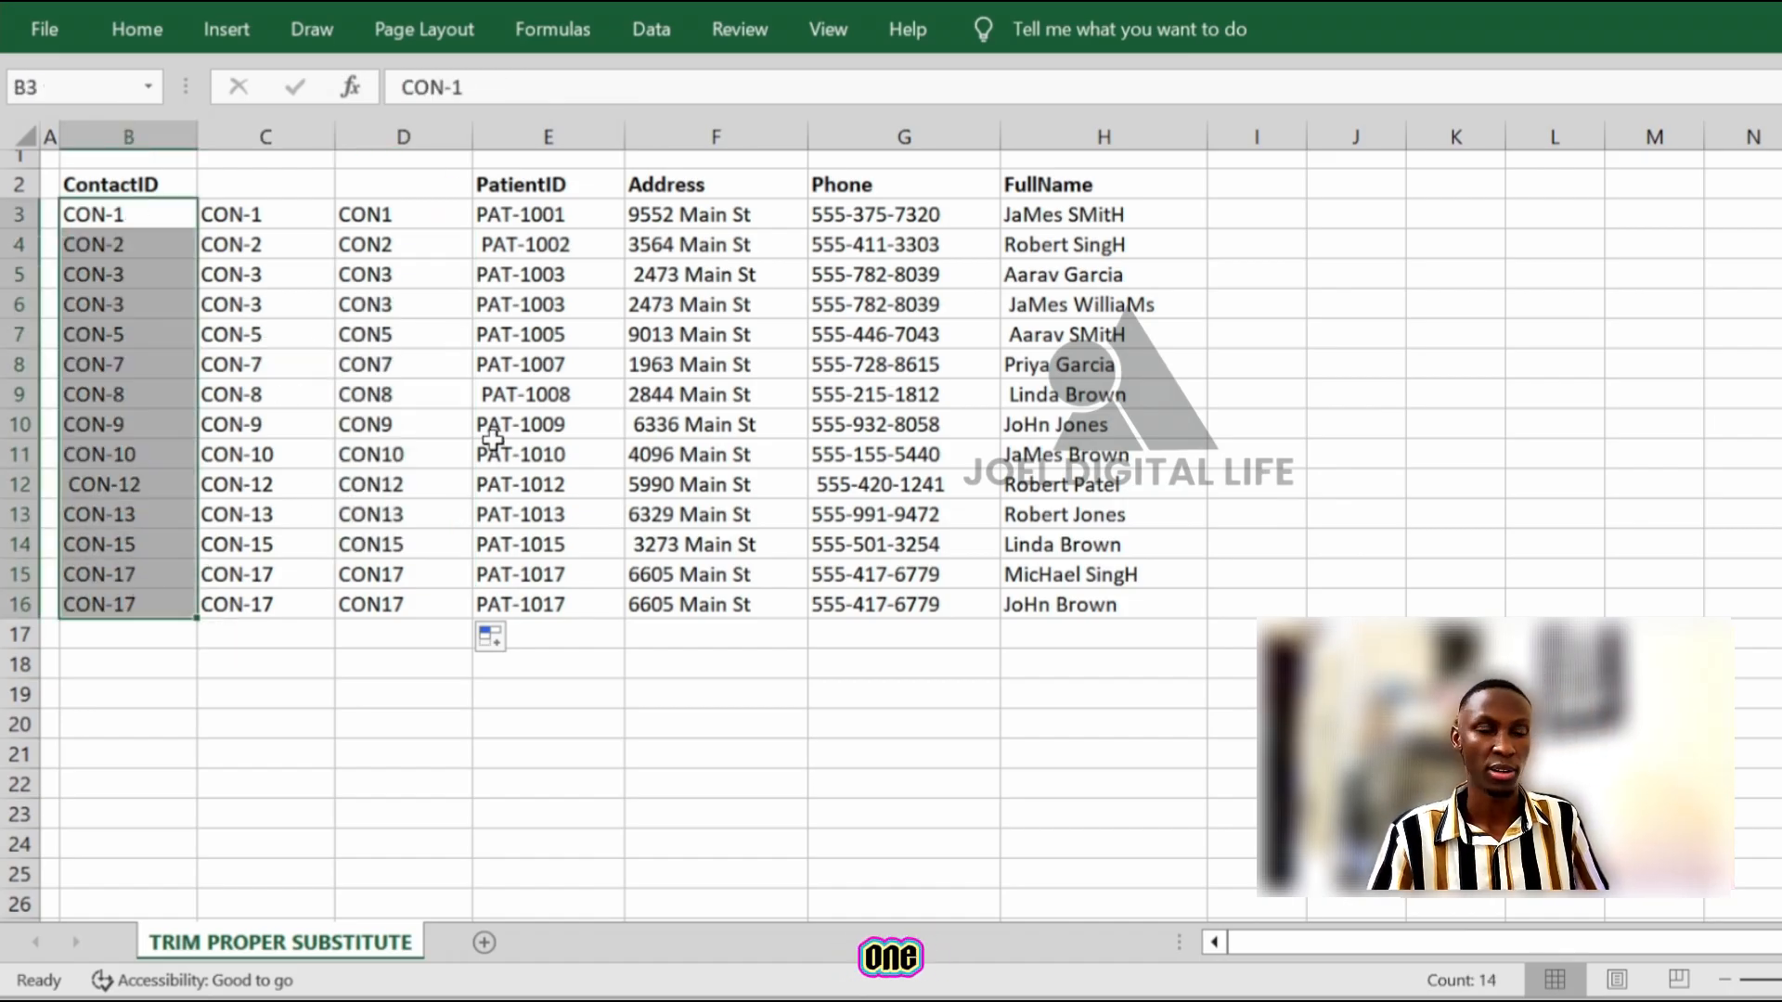
{"action": "left_click_drag", "start_coordinate": [263, 231], "coordinate": [274, 603]}
{"action": "left_click_drag", "start_coordinate": [404, 184], "coordinate": [425, 538]}
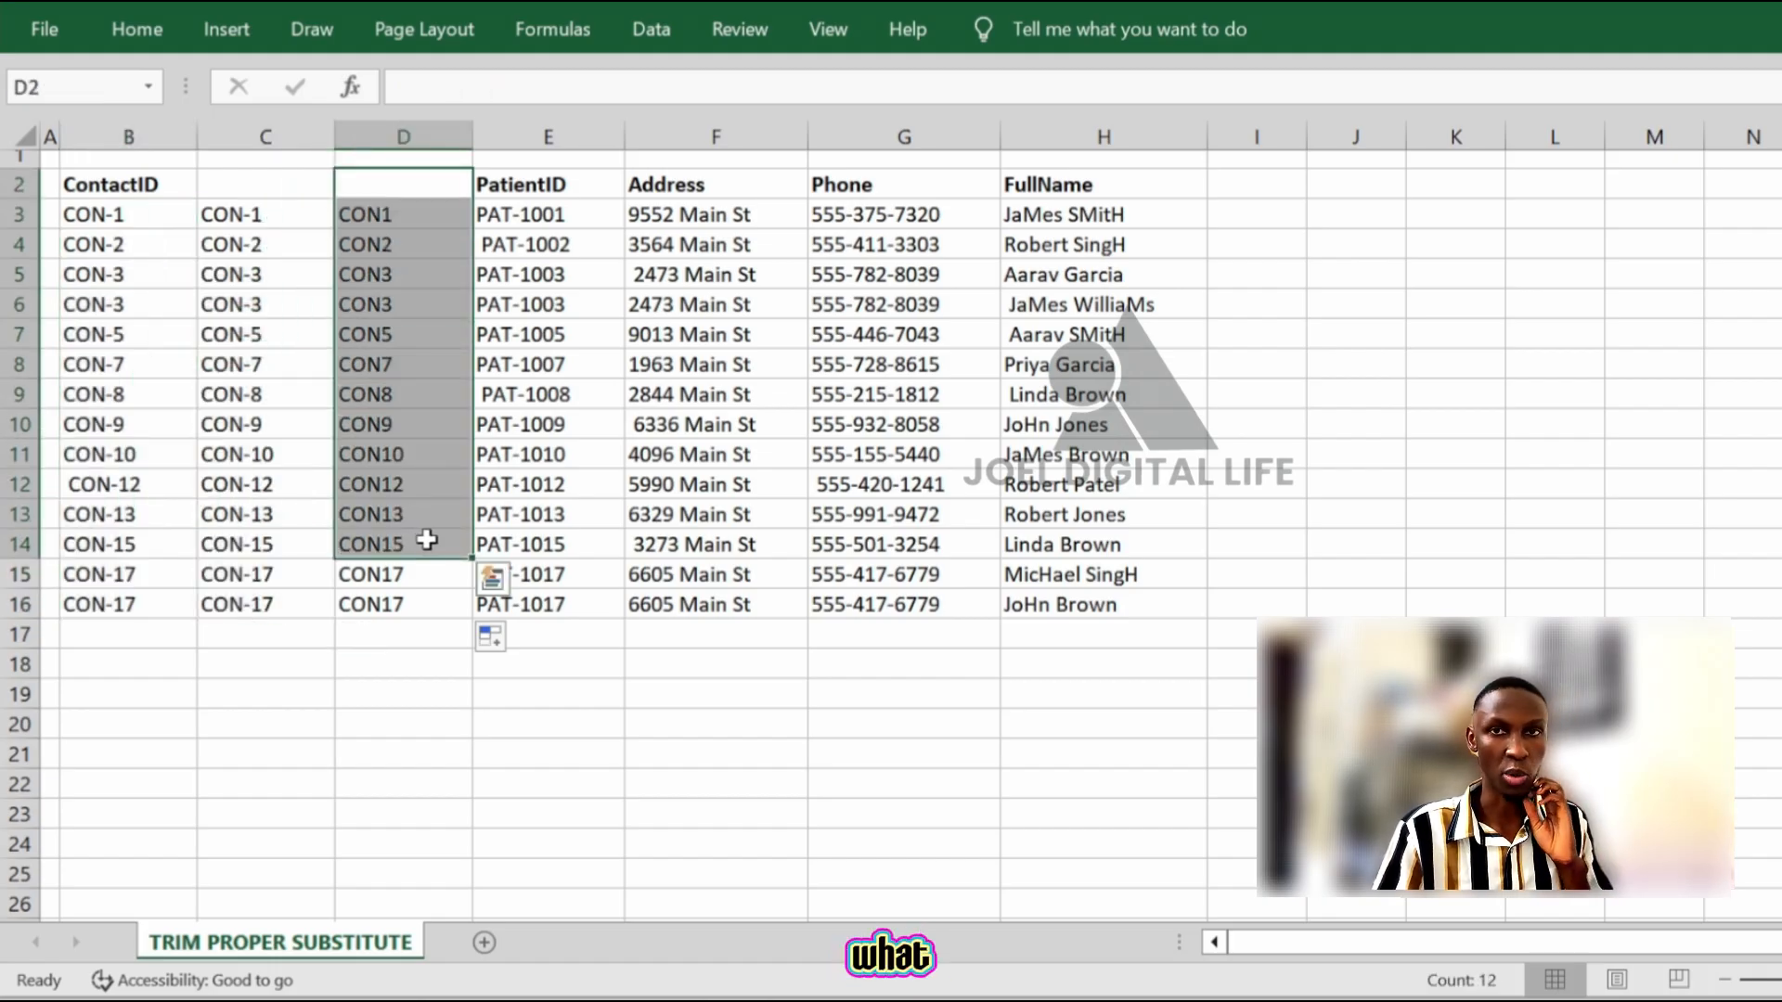
Try deleting the original ContactID column to see how the dependent TRIM and SUBSTITUTE formulas react, and undo the deletion
{"action": "left_click", "coordinate": [146, 135]}
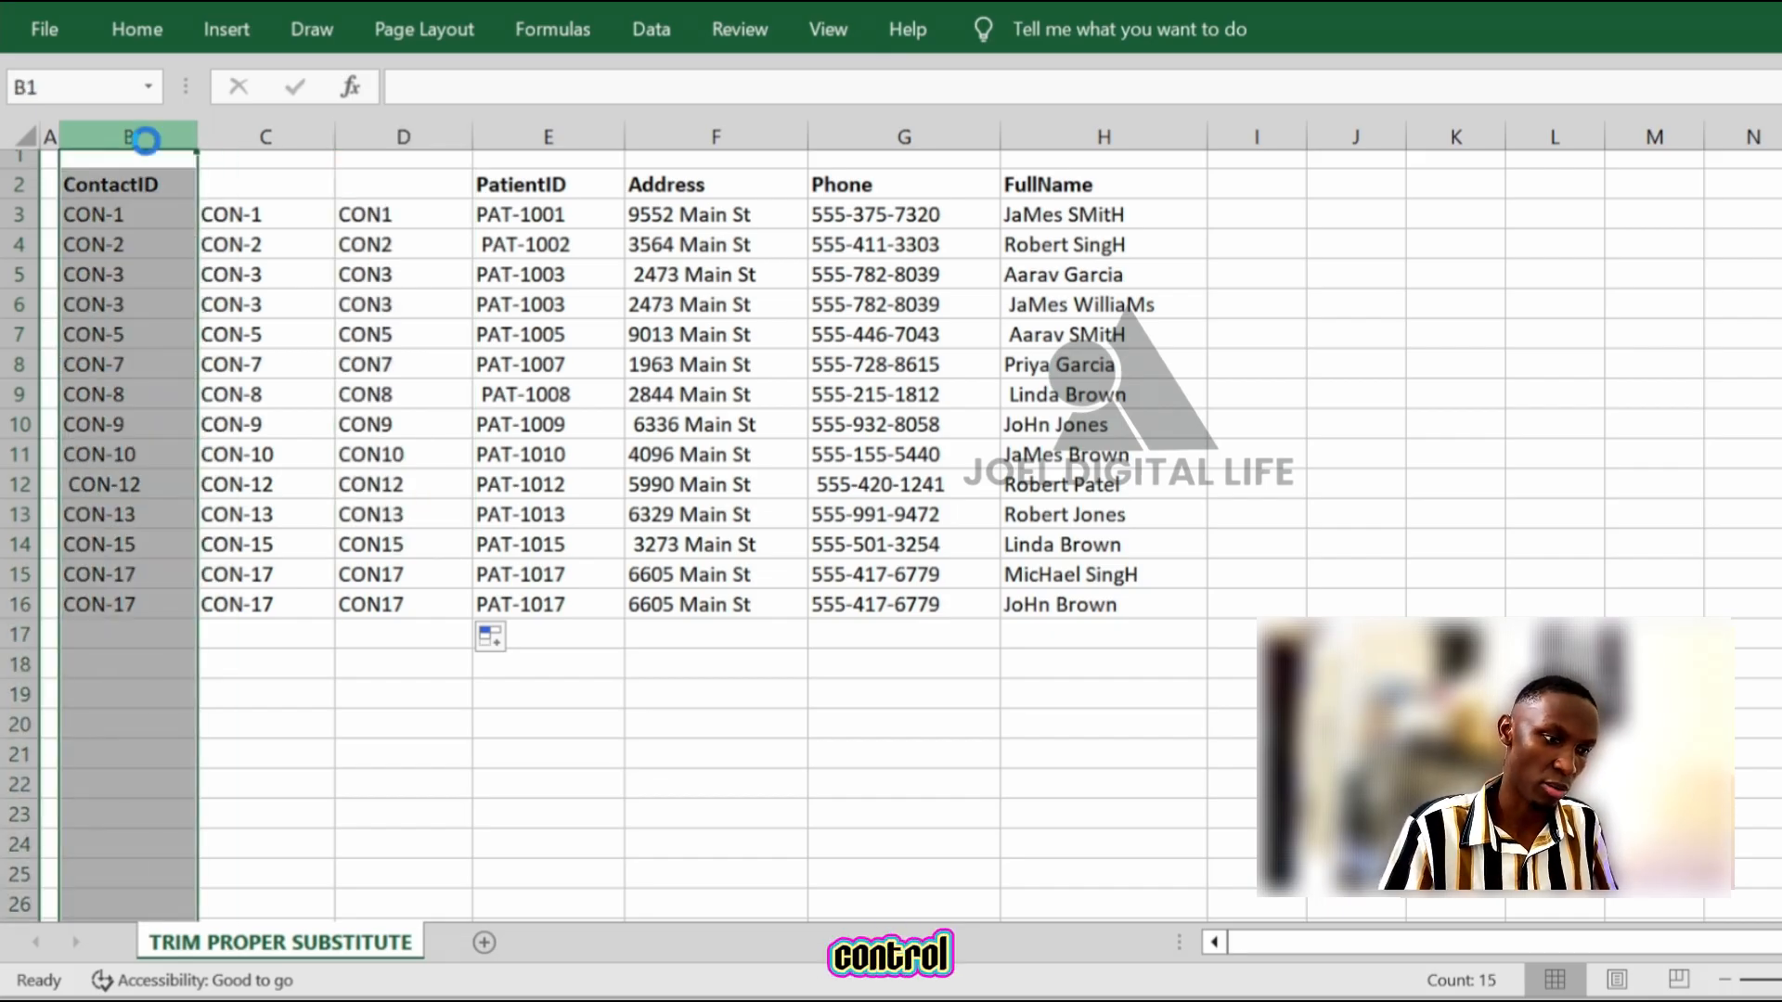
{"action": "key", "text": "ctrl+minus"}
{"action": "left_click", "coordinate": [210, 269]}
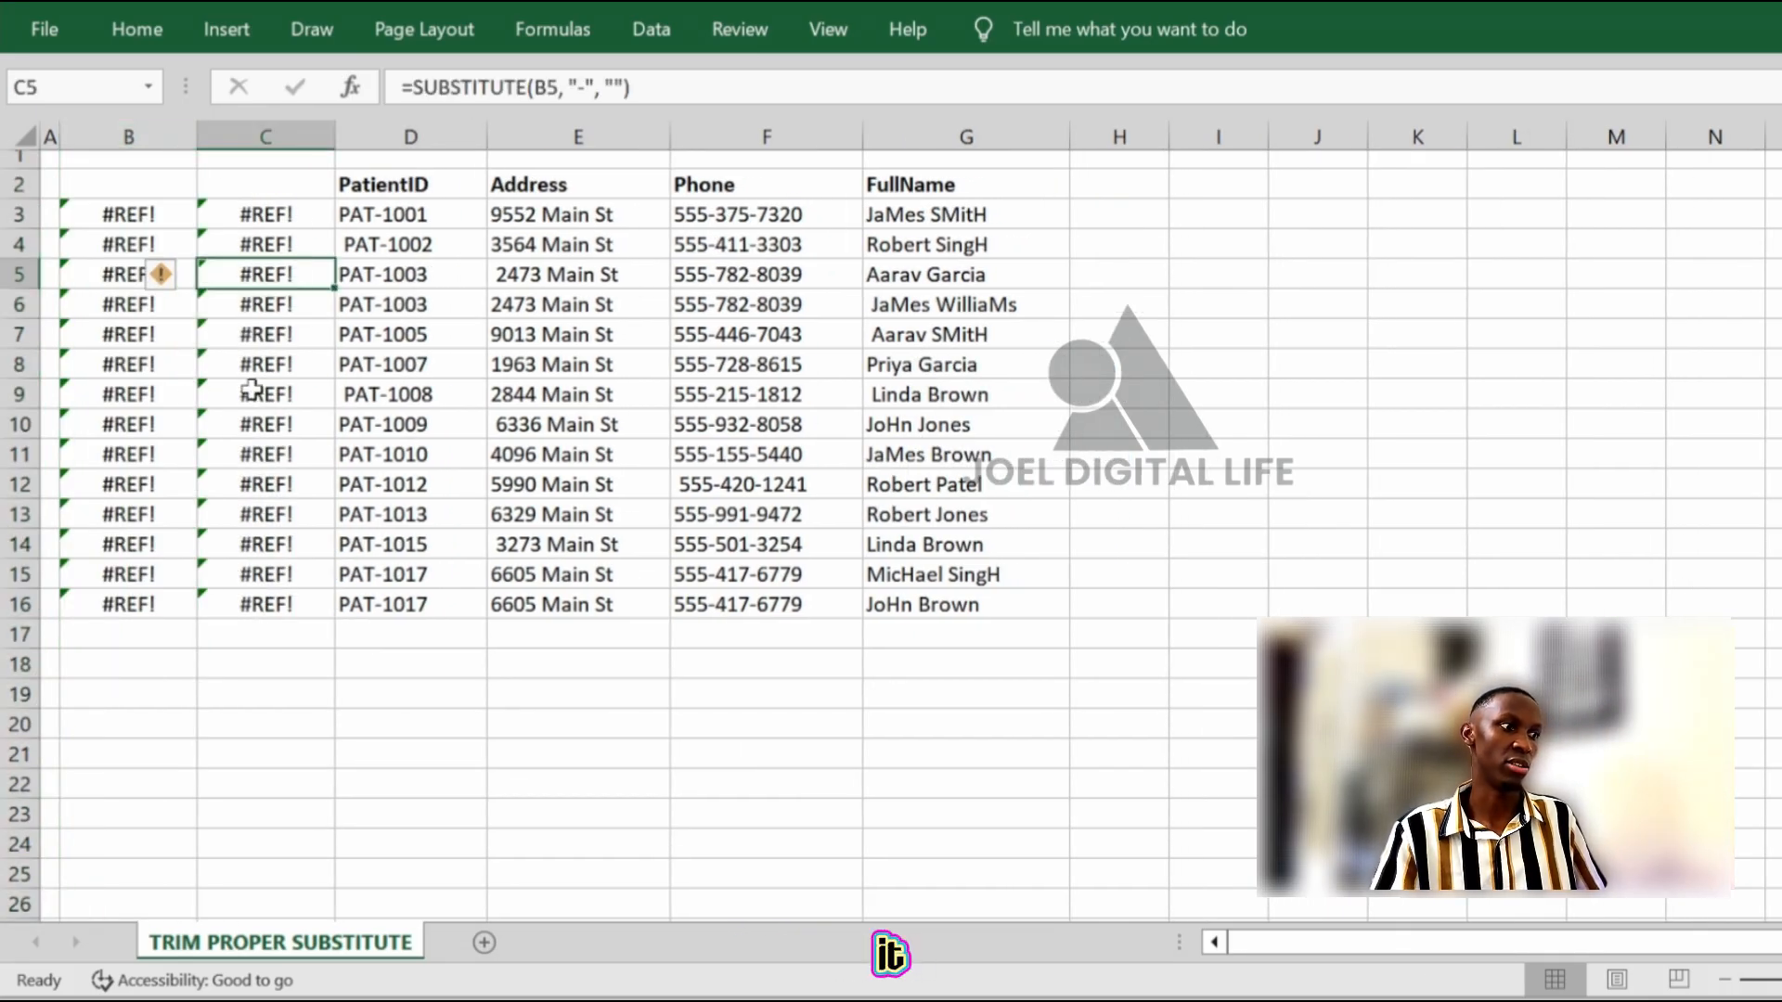
{"action": "left_click", "coordinate": [221, 244]}
{"action": "left_click", "coordinate": [107, 244]}
{"action": "left_click", "coordinate": [125, 305]}
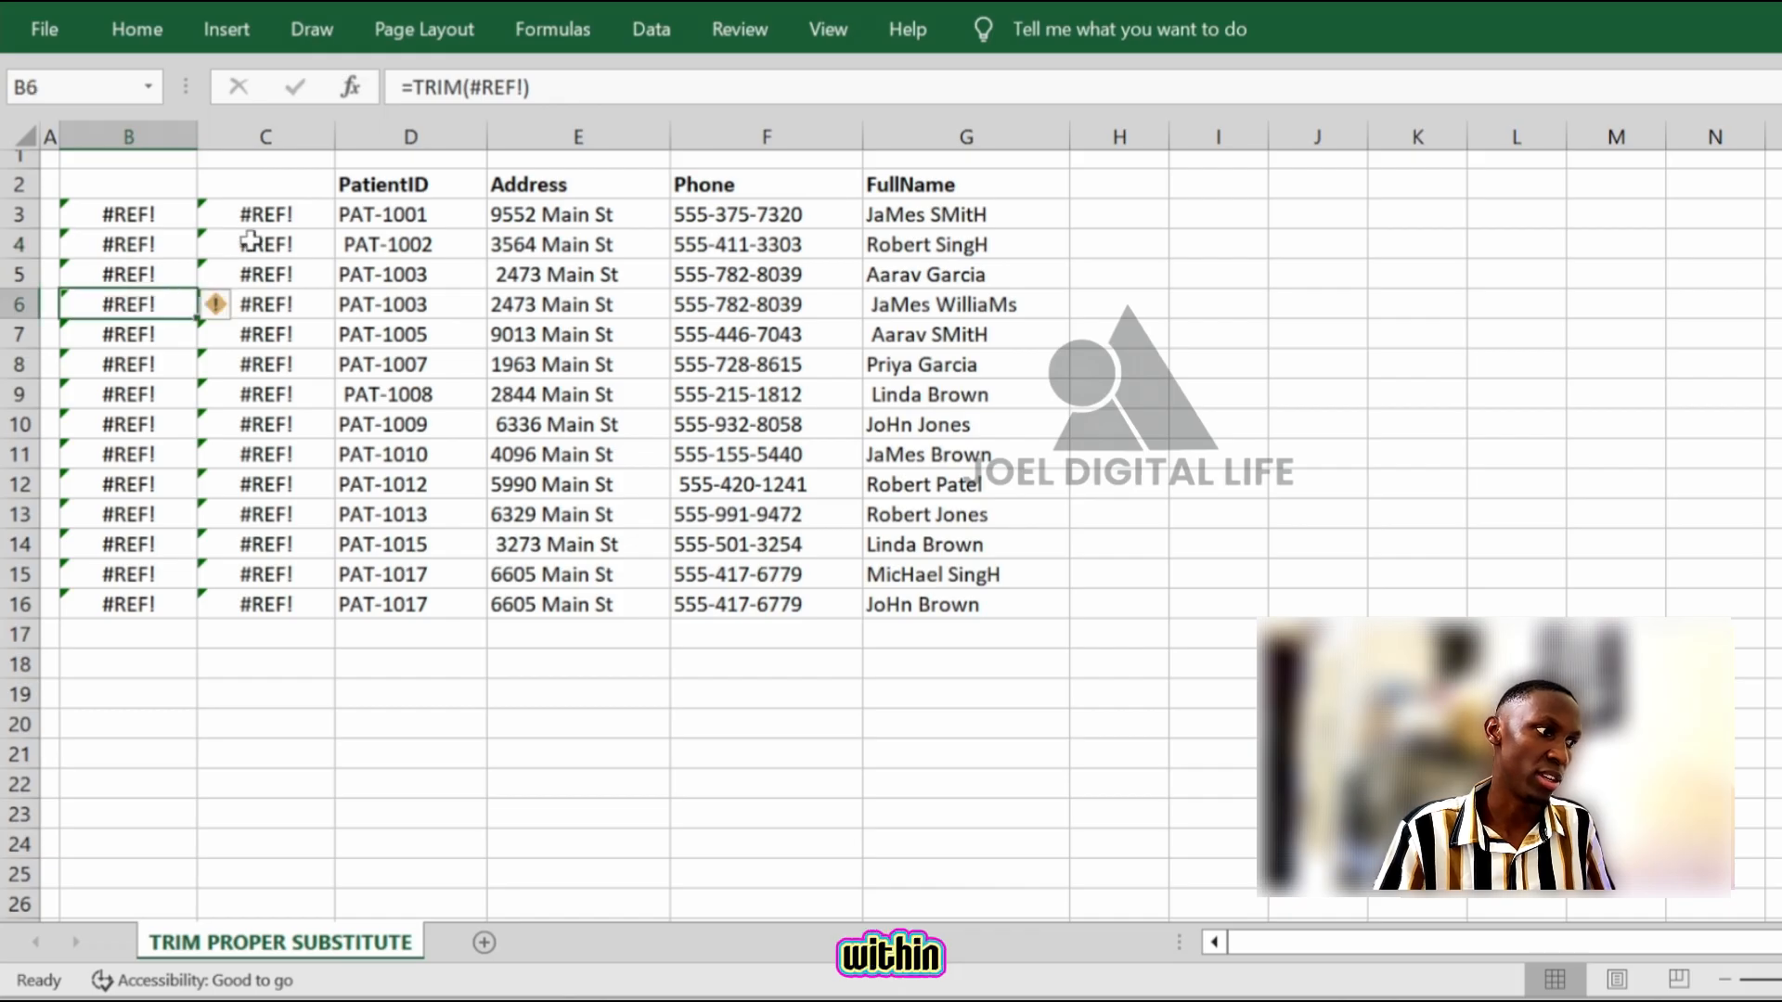
{"action": "left_click", "coordinate": [265, 214]}
{"action": "left_click", "coordinate": [266, 297]}
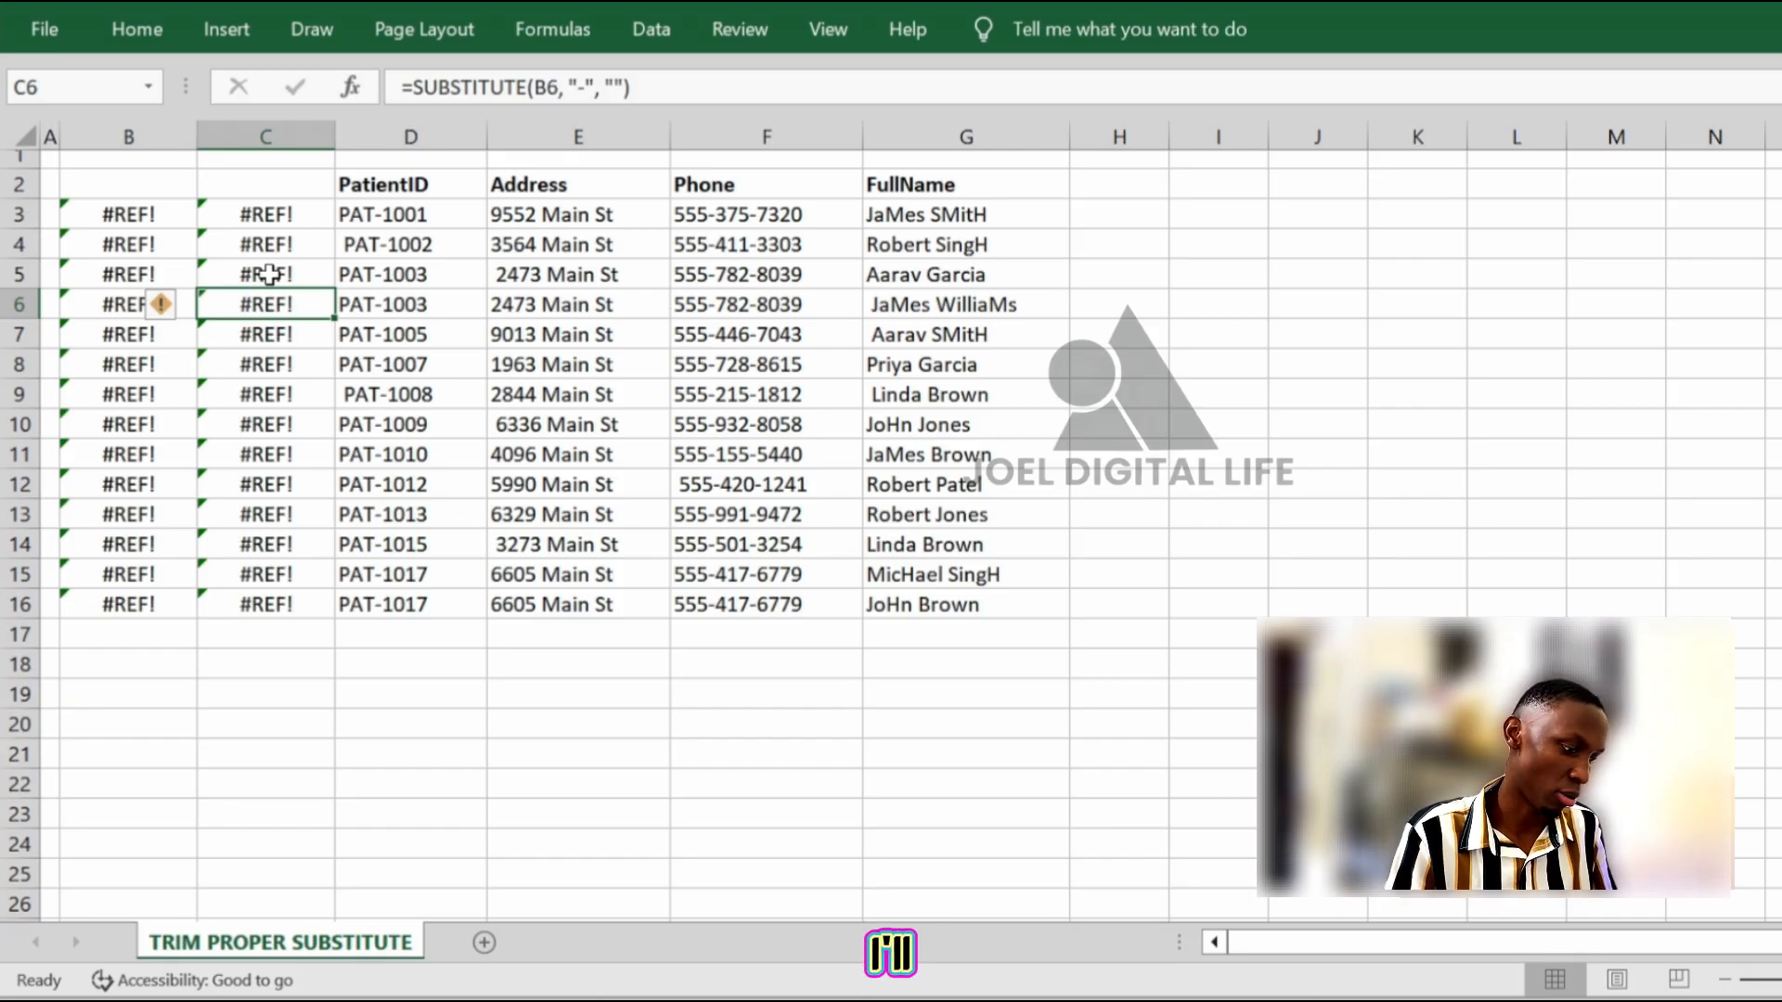
{"action": "key", "text": "ctrl+z"}
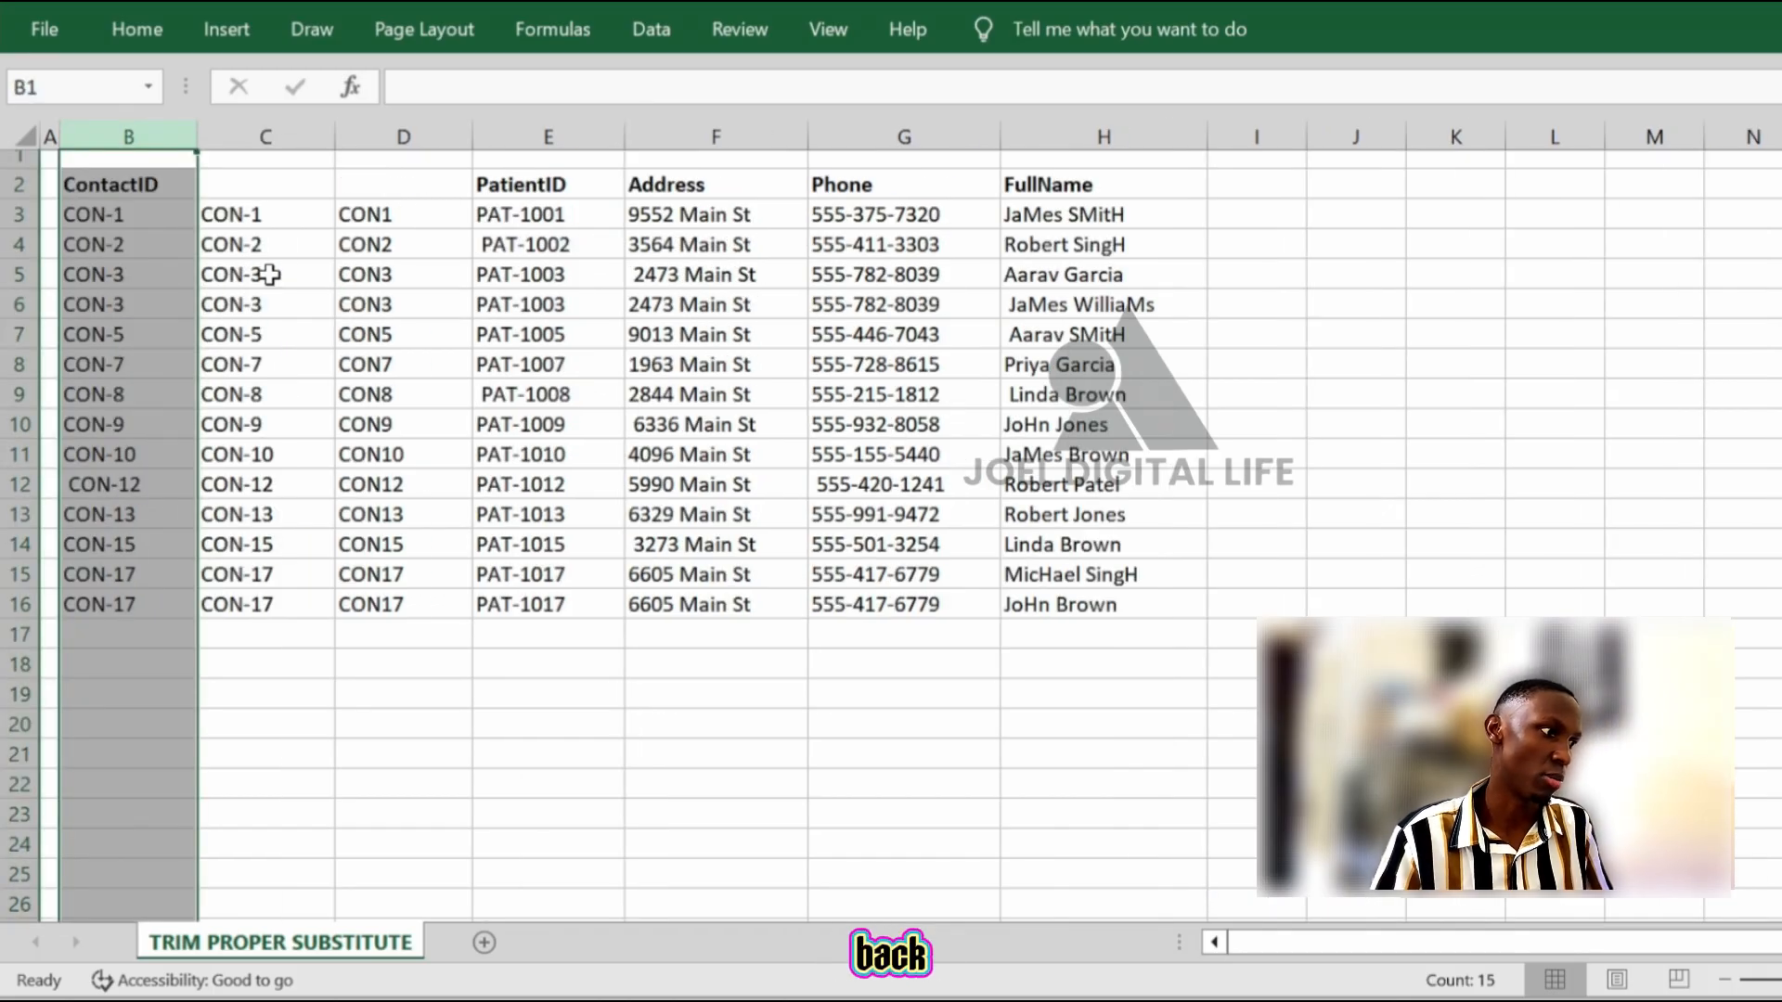
{"action": "left_click", "coordinate": [269, 274]}
Convert the SUBSTITUTE formulas in D3:D16 to static values by copying them and pasting values only in place
{"action": "left_click_drag", "start_coordinate": [369, 217], "coordinate": [373, 604]}
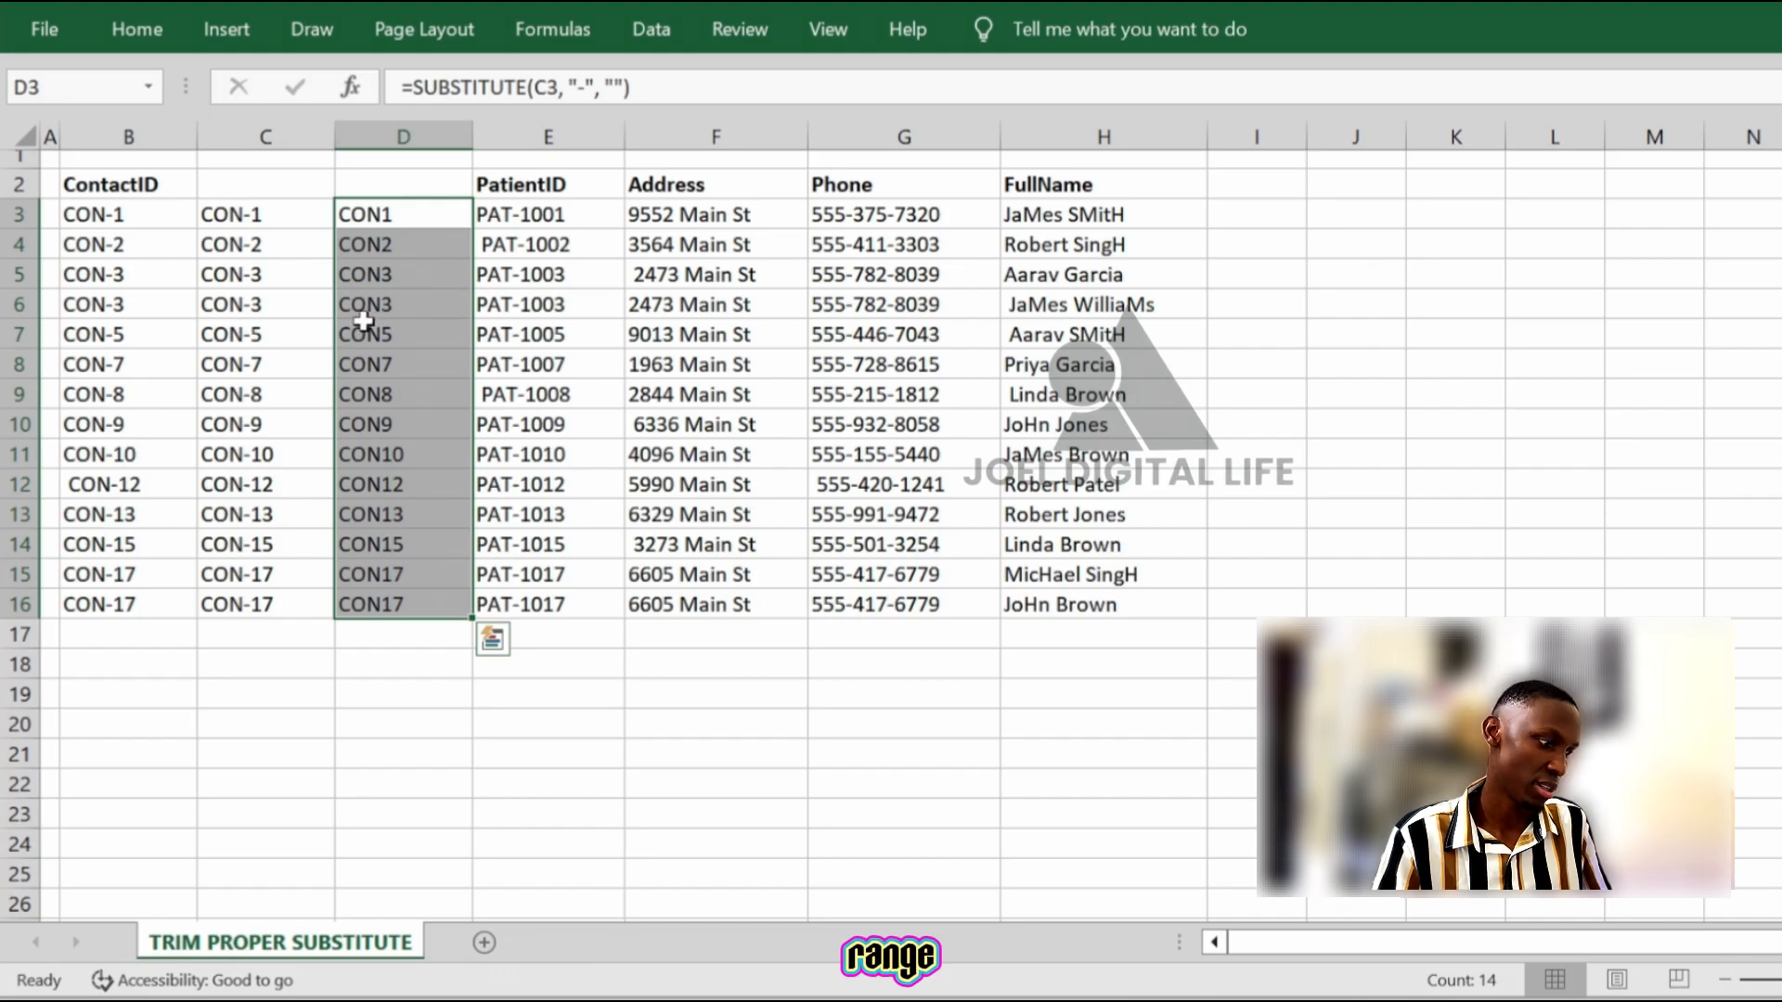
{"action": "key", "text": "ctrl+c"}
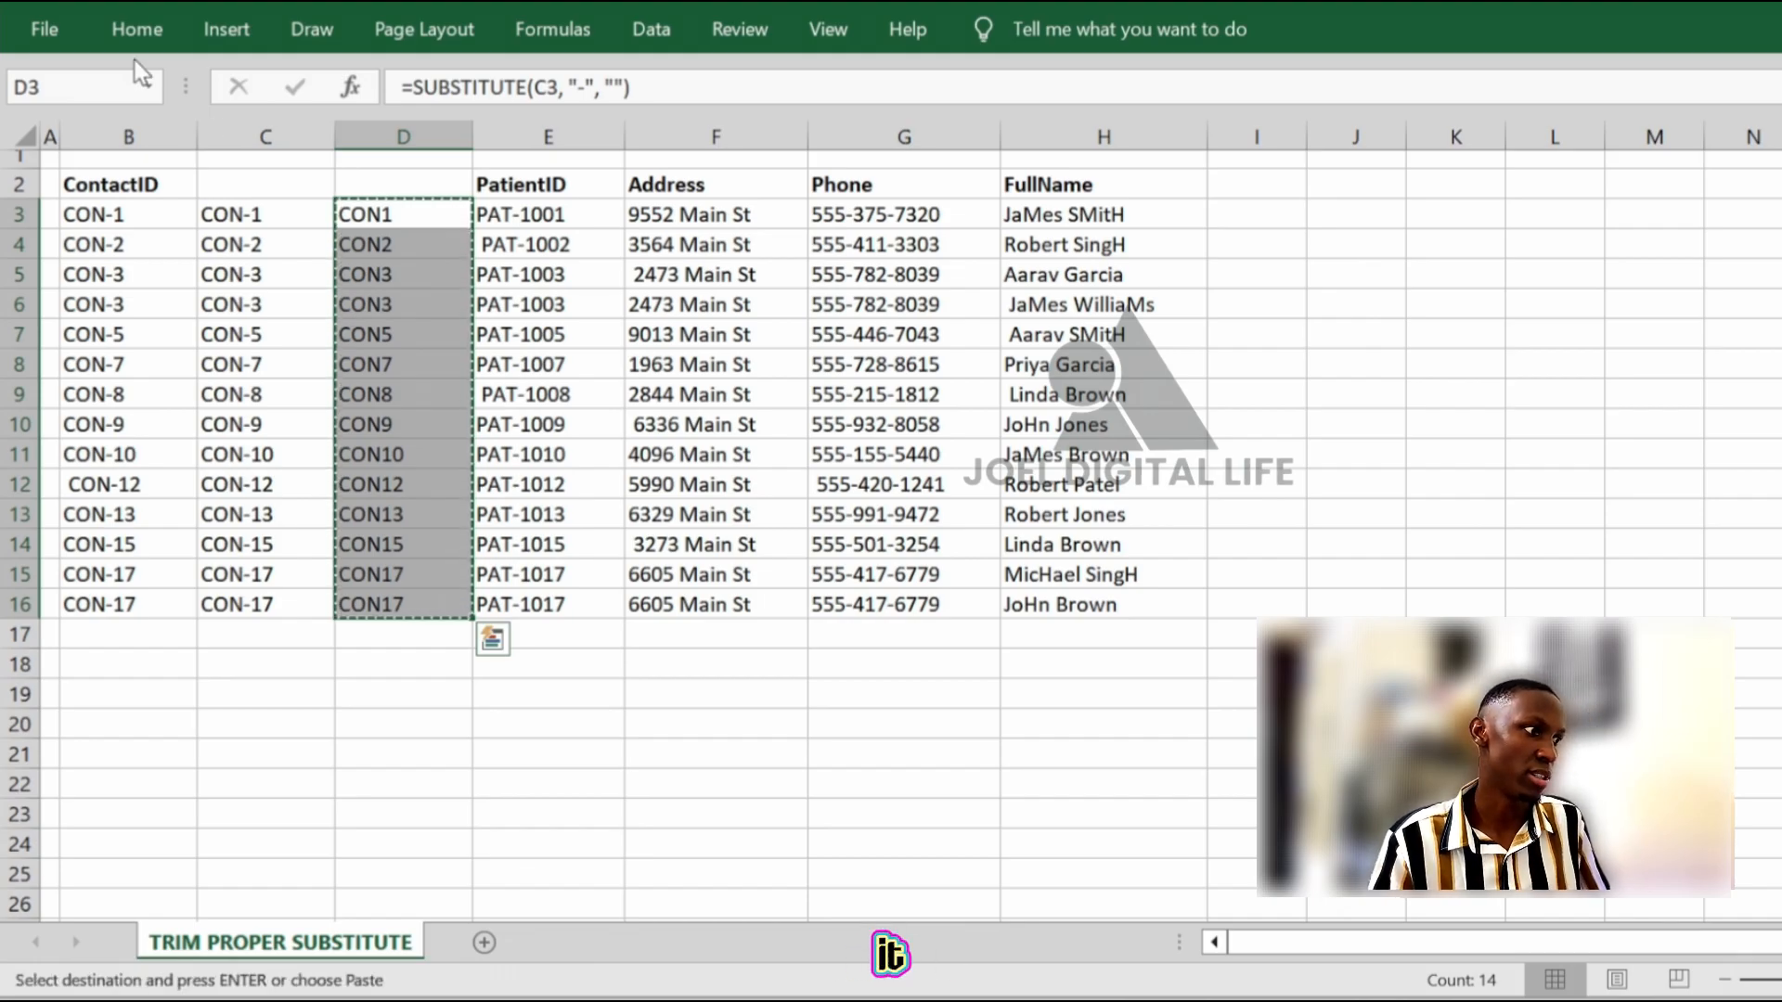
{"action": "left_click", "coordinate": [139, 30]}
{"action": "left_click", "coordinate": [69, 146]}
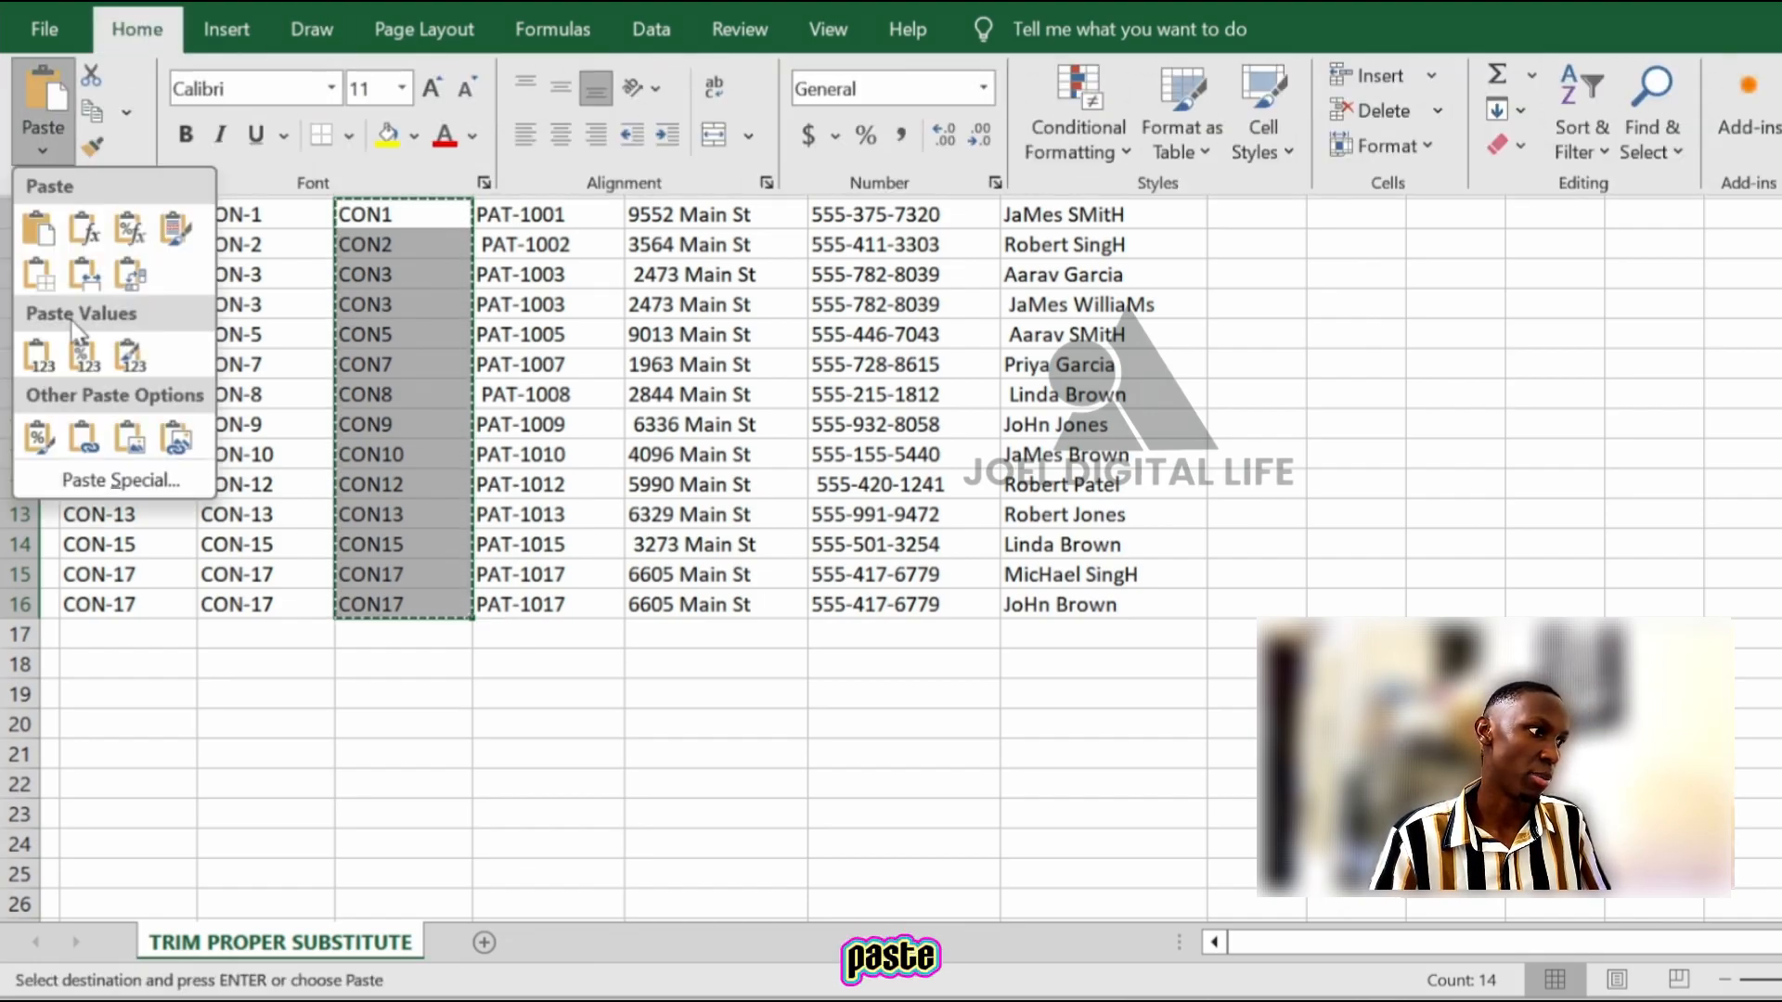
{"action": "left_click", "coordinate": [38, 355]}
{"action": "left_click", "coordinate": [279, 334]}
Replace the TRIM formulas in C3:C16 with their plain values using a values-only paste over the same range
{"action": "left_click_drag", "start_coordinate": [265, 217], "coordinate": [255, 605]}
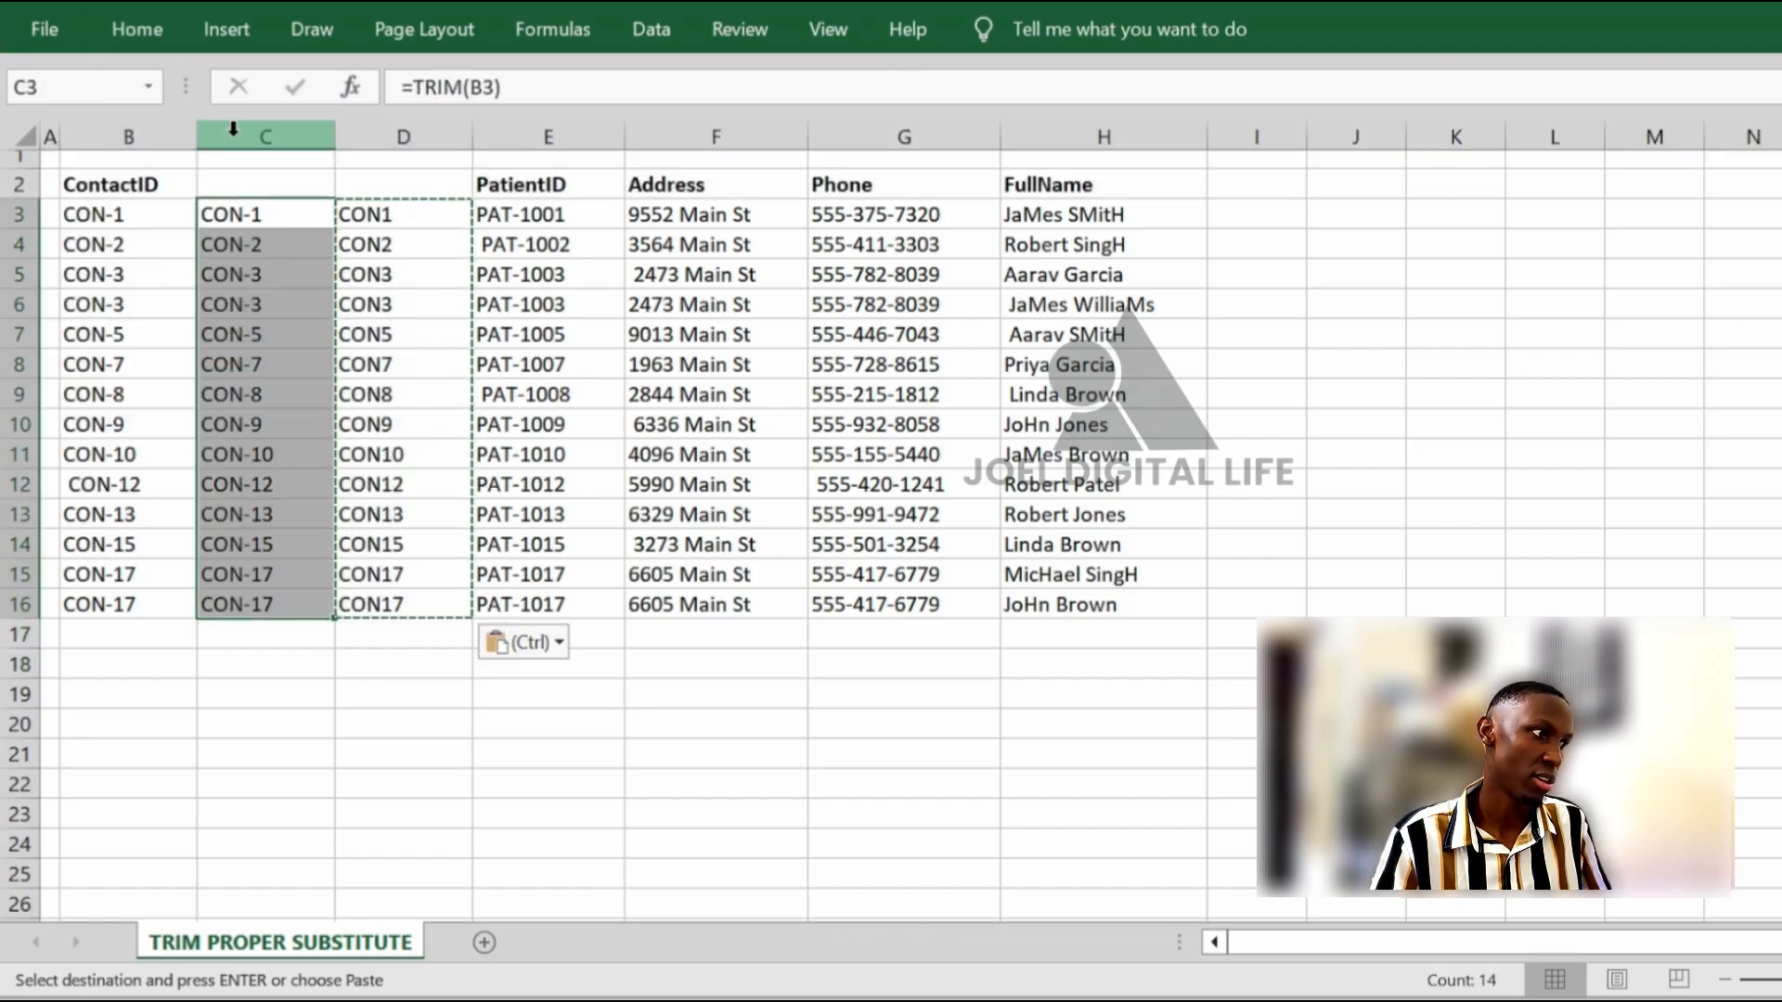
{"action": "key", "text": "ctrl+c"}
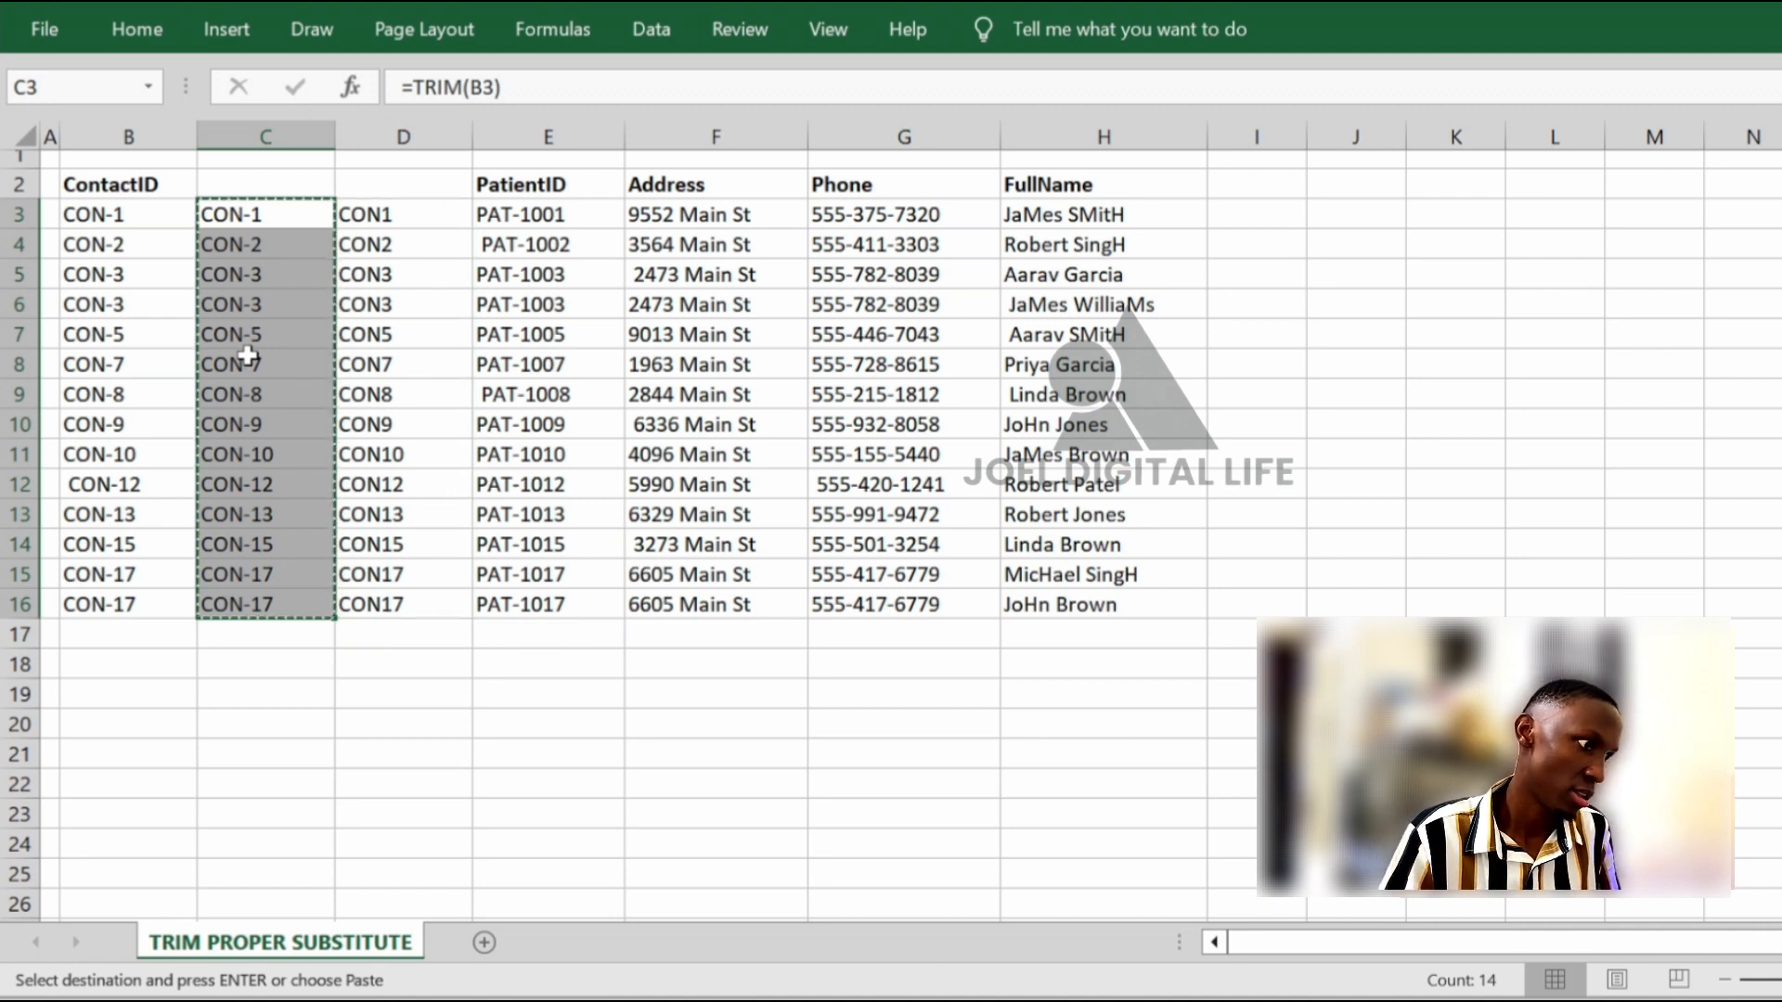
{"action": "left_click", "coordinate": [104, 33]}
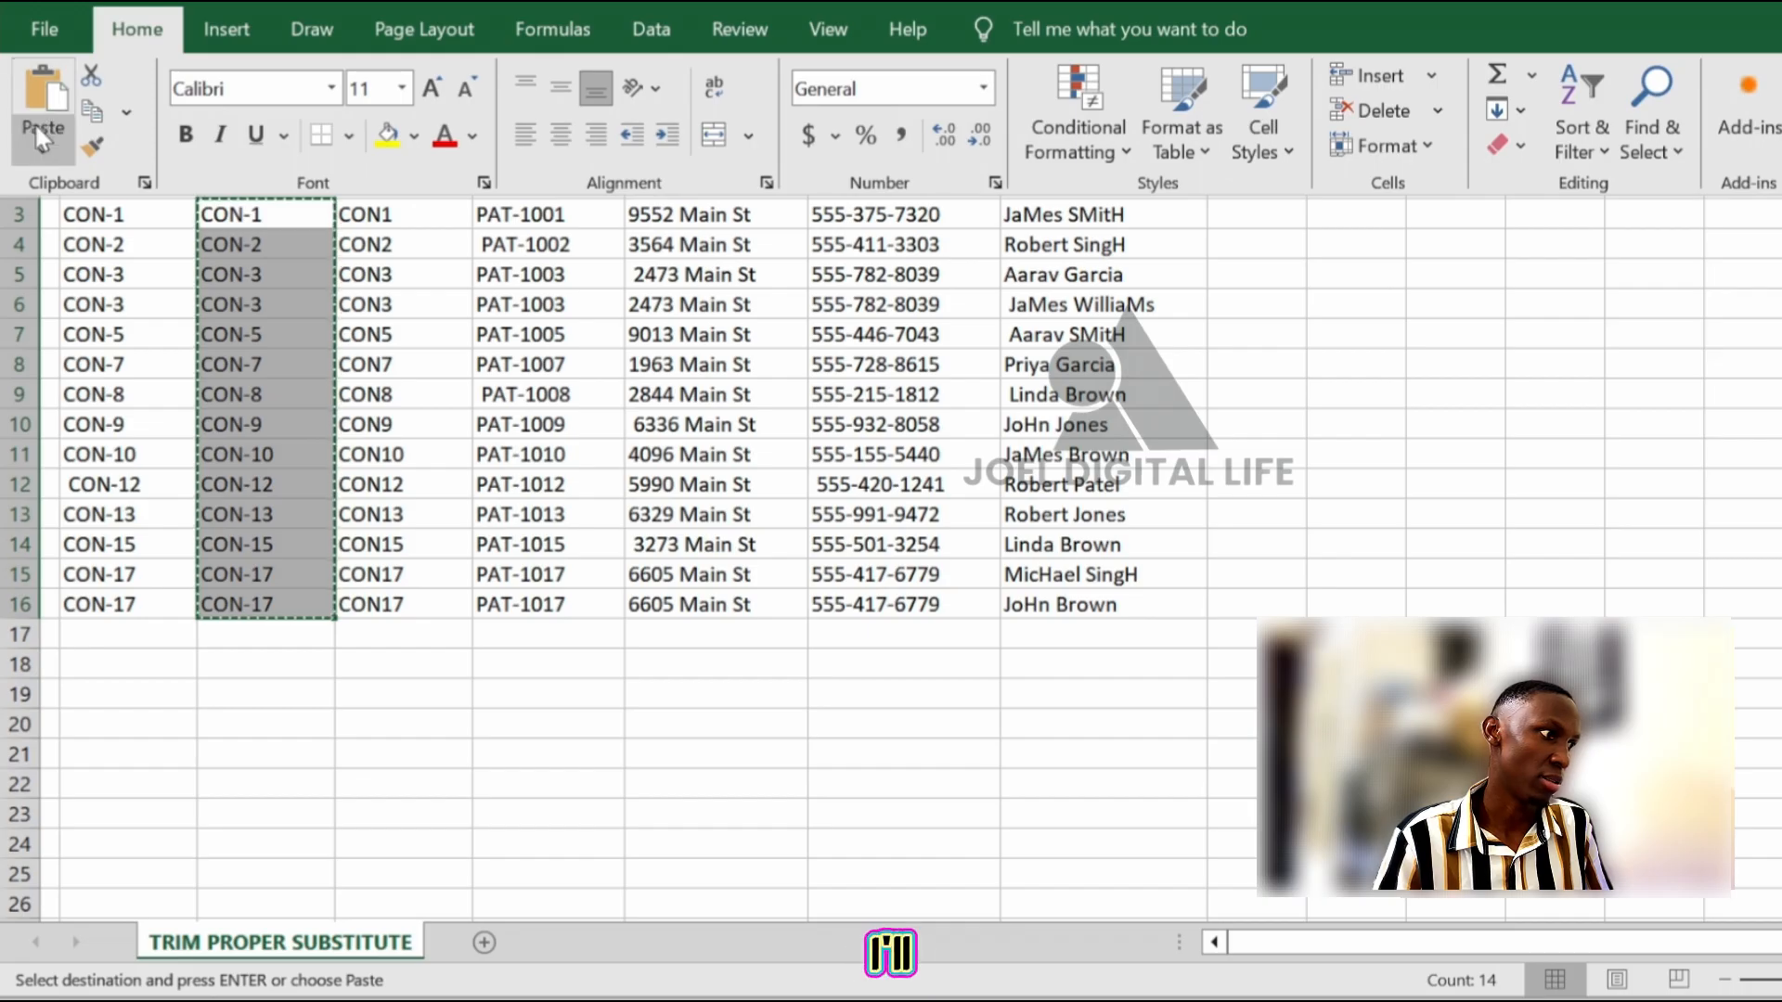
{"action": "left_click", "coordinate": [58, 149]}
{"action": "left_click", "coordinate": [39, 355]}
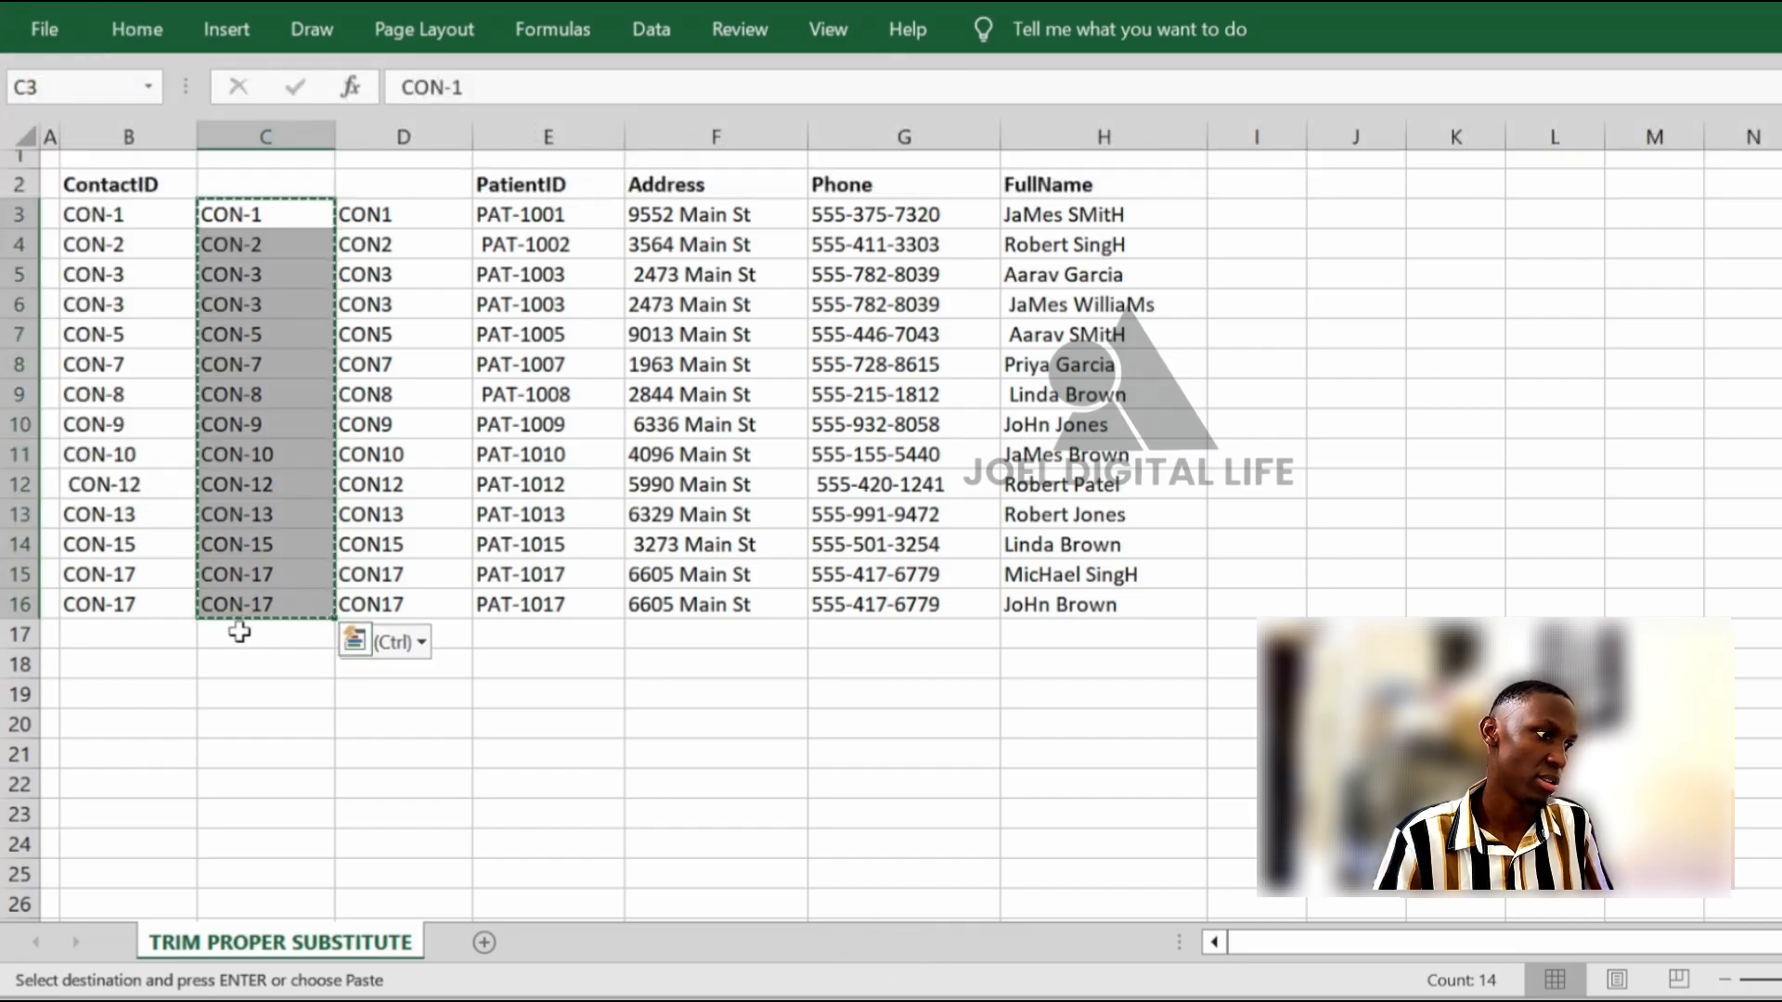
Check whether cells in columns C and D hold plain values instead of formulas, and review the ContactID column beside them
{"action": "left_click", "coordinate": [241, 634]}
{"action": "left_click", "coordinate": [238, 604]}
{"action": "left_click", "coordinate": [251, 482]}
{"action": "left_click", "coordinate": [370, 425]}
{"action": "left_click", "coordinate": [351, 249]}
{"action": "left_click", "coordinate": [375, 367]}
{"action": "left_click", "coordinate": [288, 369]}
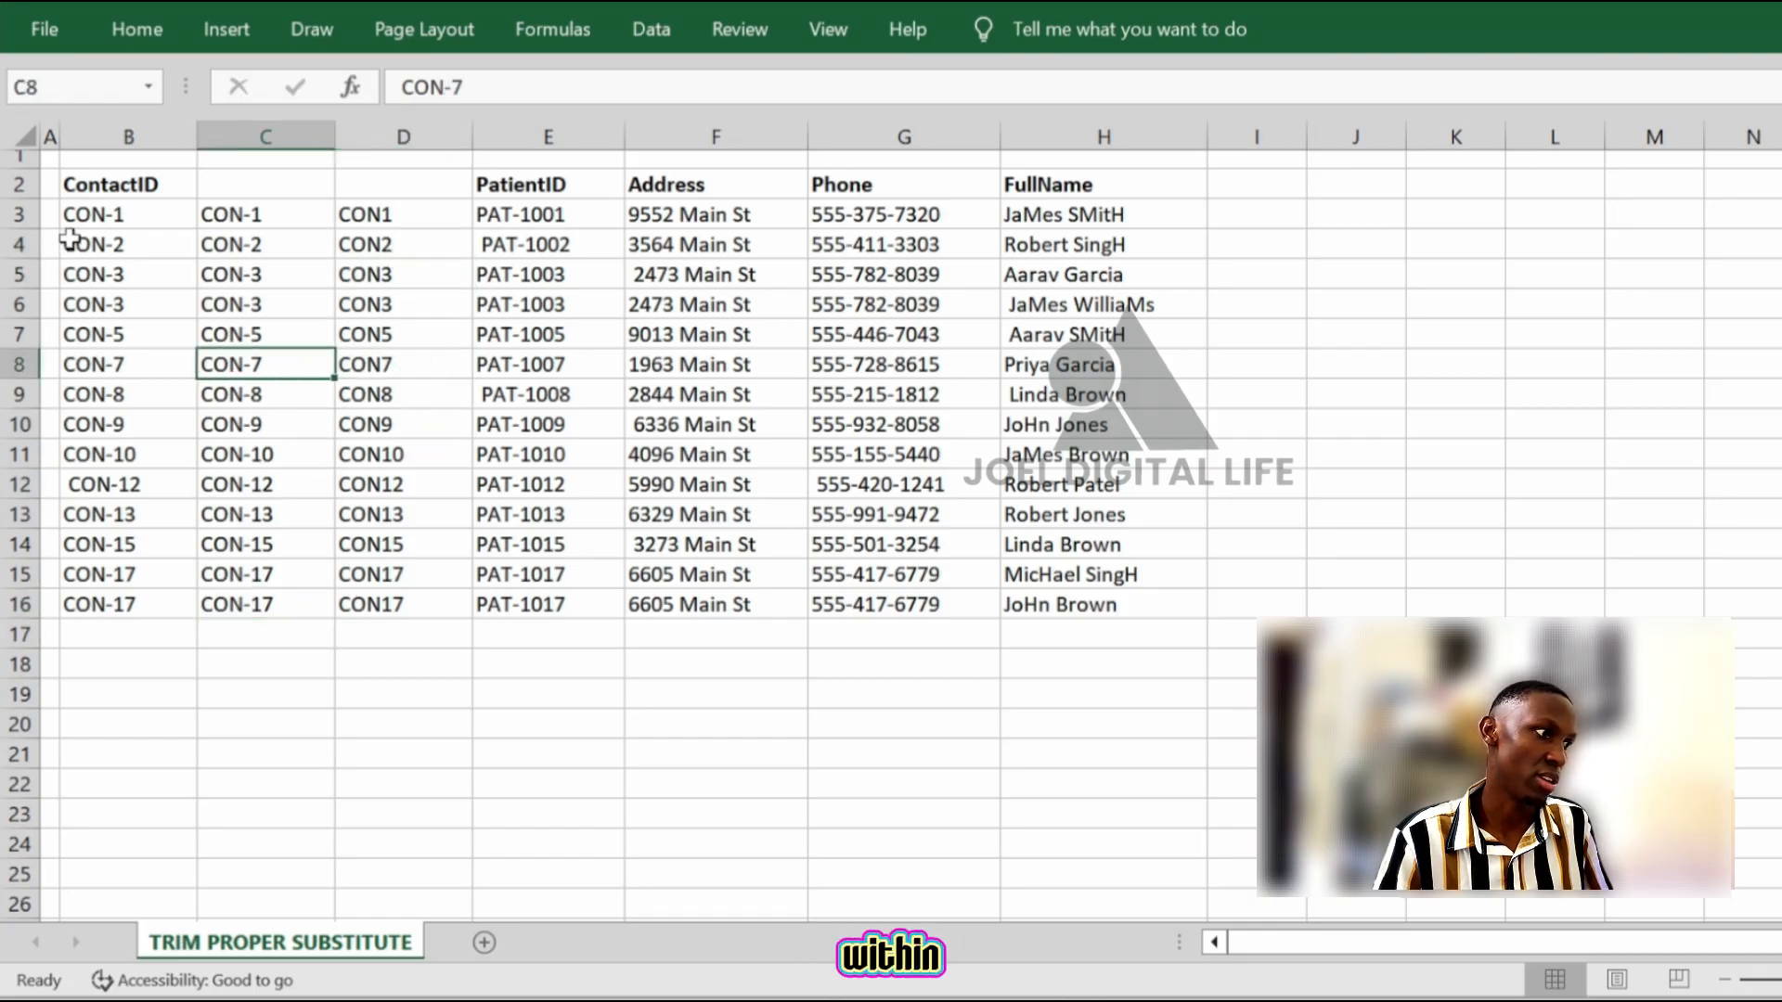
{"action": "left_click", "coordinate": [130, 181]}
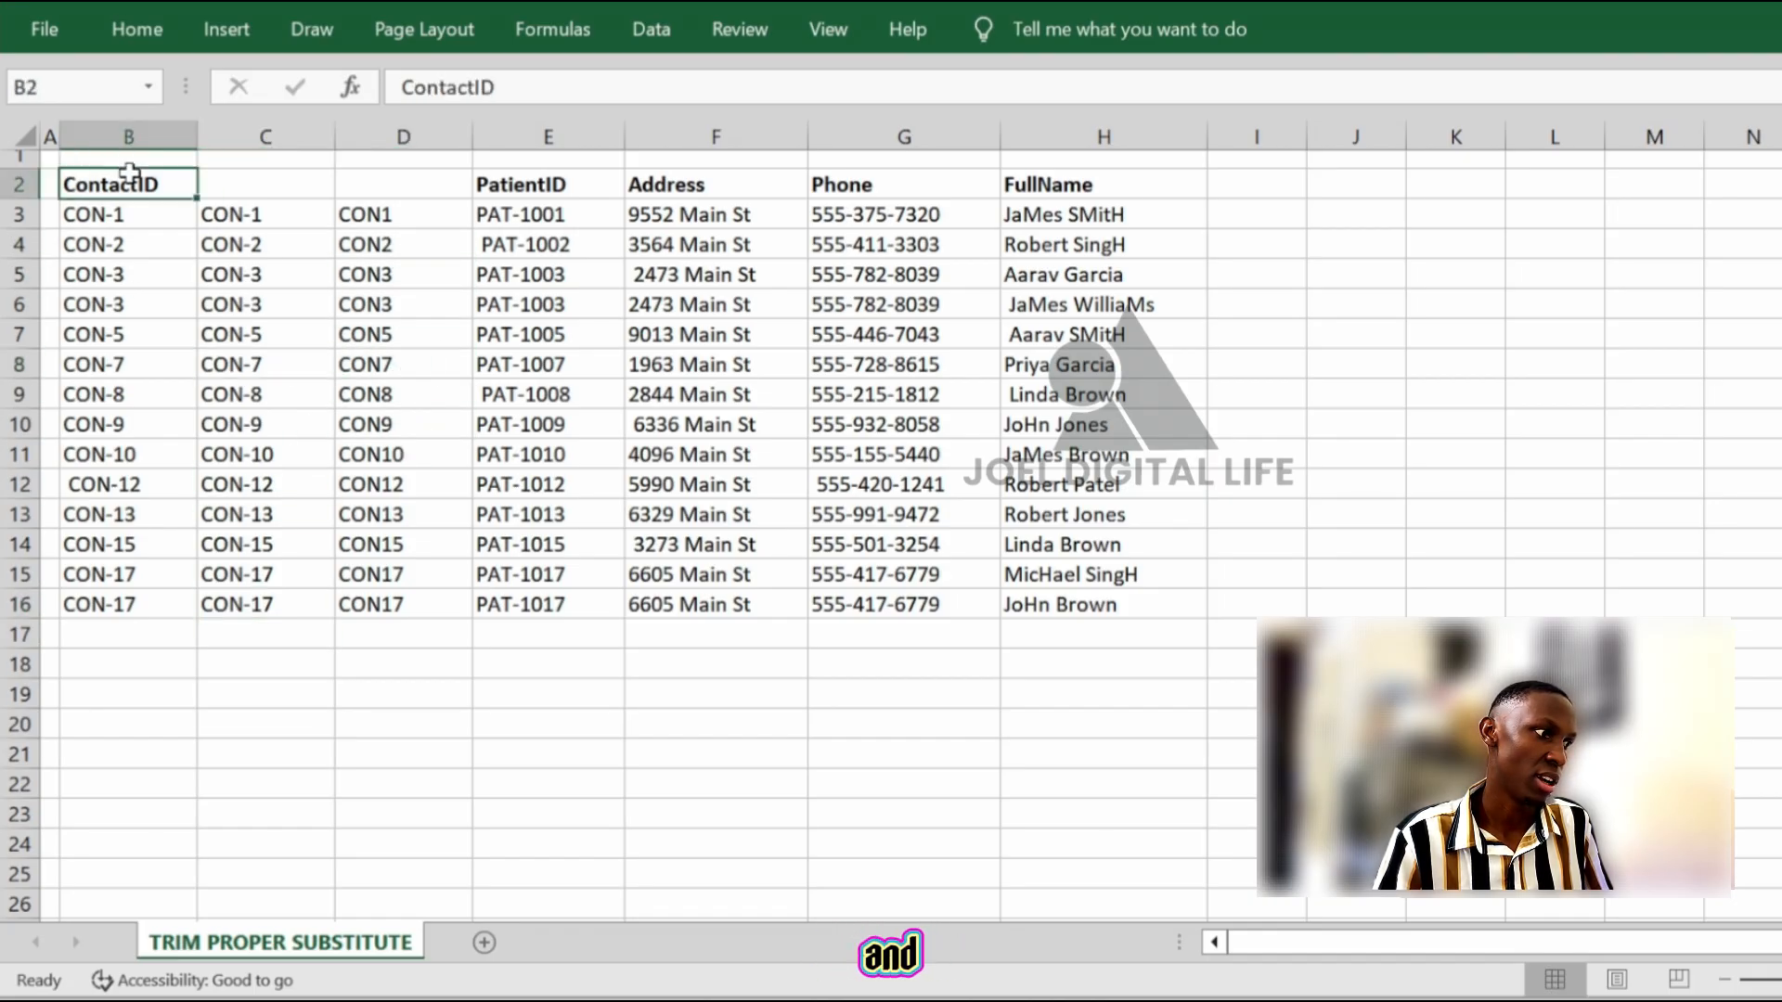
{"action": "left_click_drag", "start_coordinate": [109, 212], "coordinate": [279, 608]}
{"action": "left_click", "coordinate": [125, 279]}
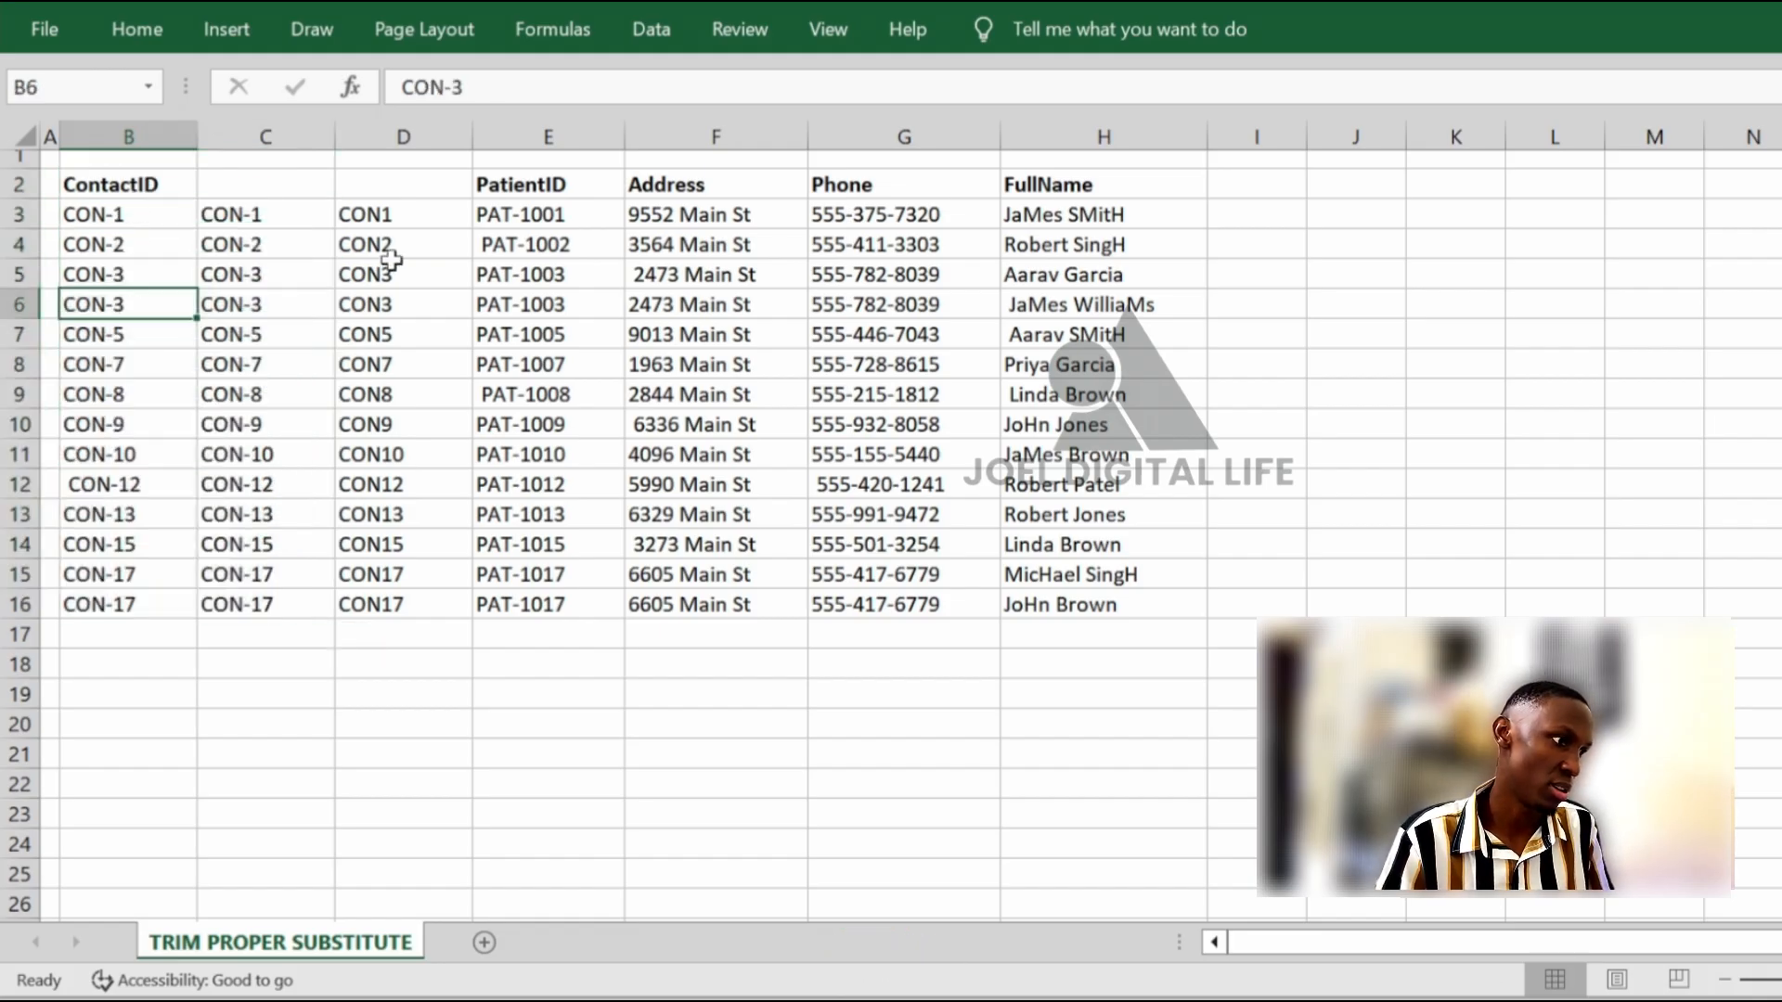
Copy the ContactID header from B2 into D2, above the cleaned contact IDs
{"action": "left_click", "coordinate": [372, 273]}
{"action": "left_click", "coordinate": [122, 183]}
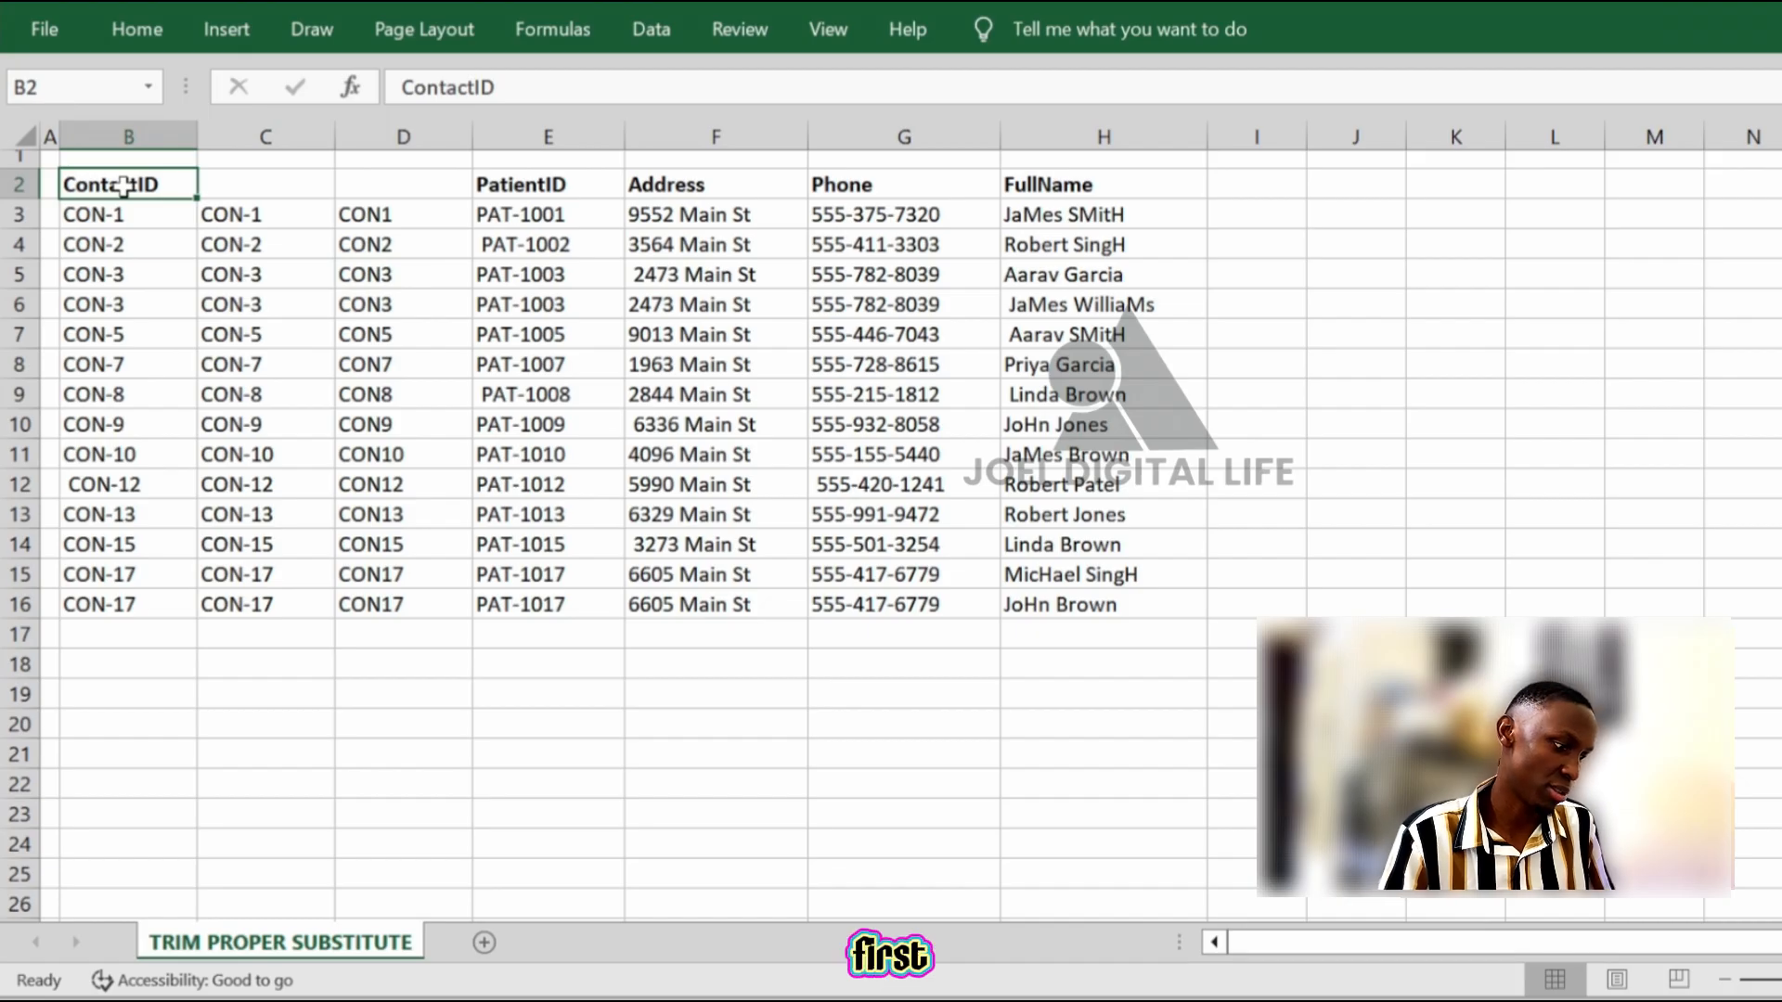
{"action": "key", "text": "ctrl+c"}
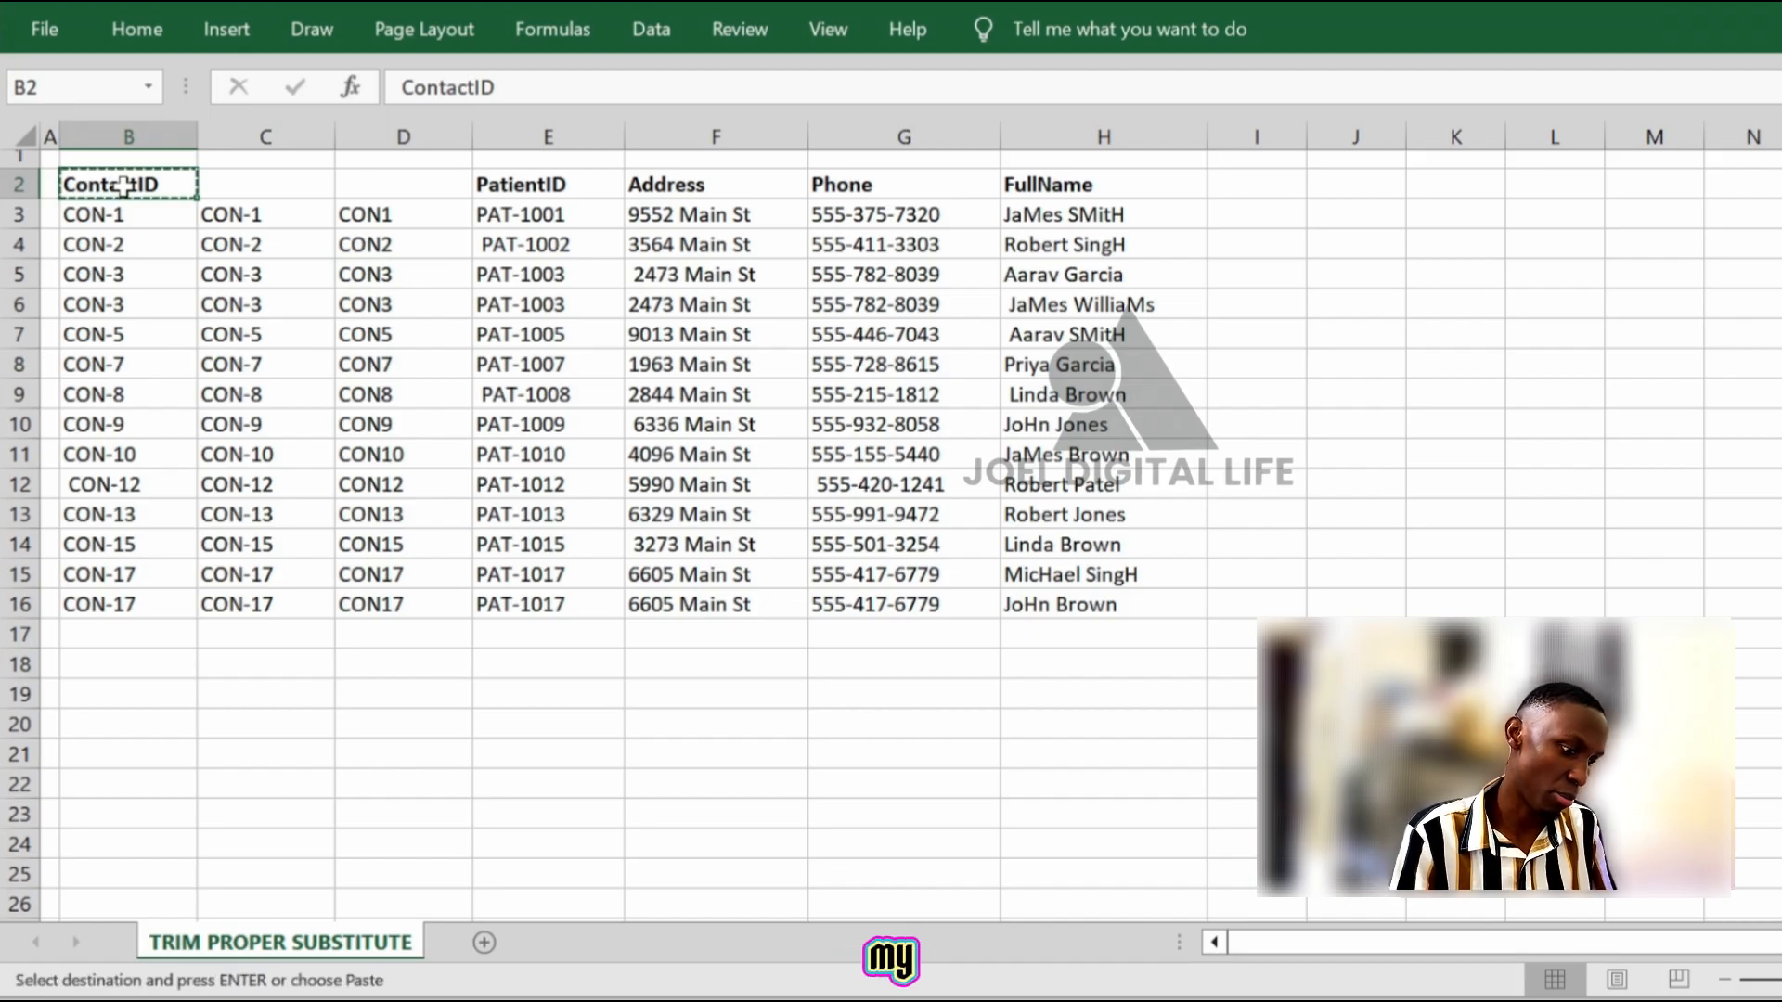
{"action": "left_click", "coordinate": [373, 182]}
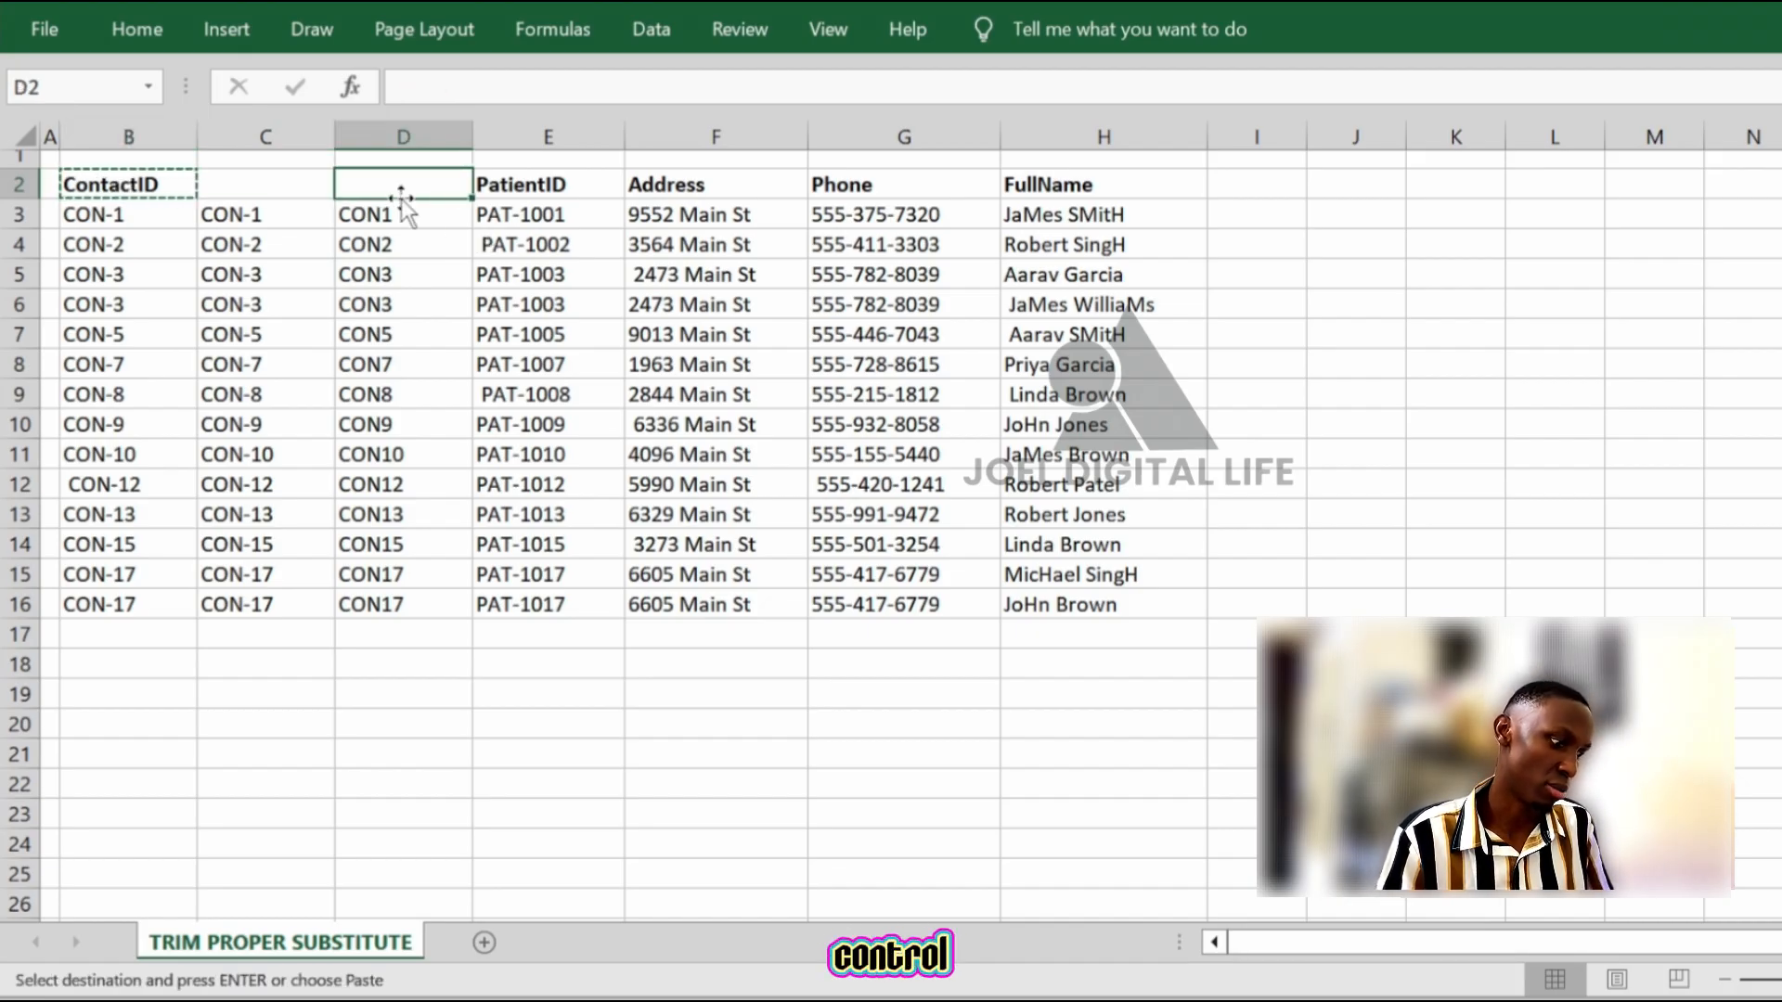
{"action": "key", "text": "ctrl+v"}
{"action": "left_click", "coordinate": [408, 242]}
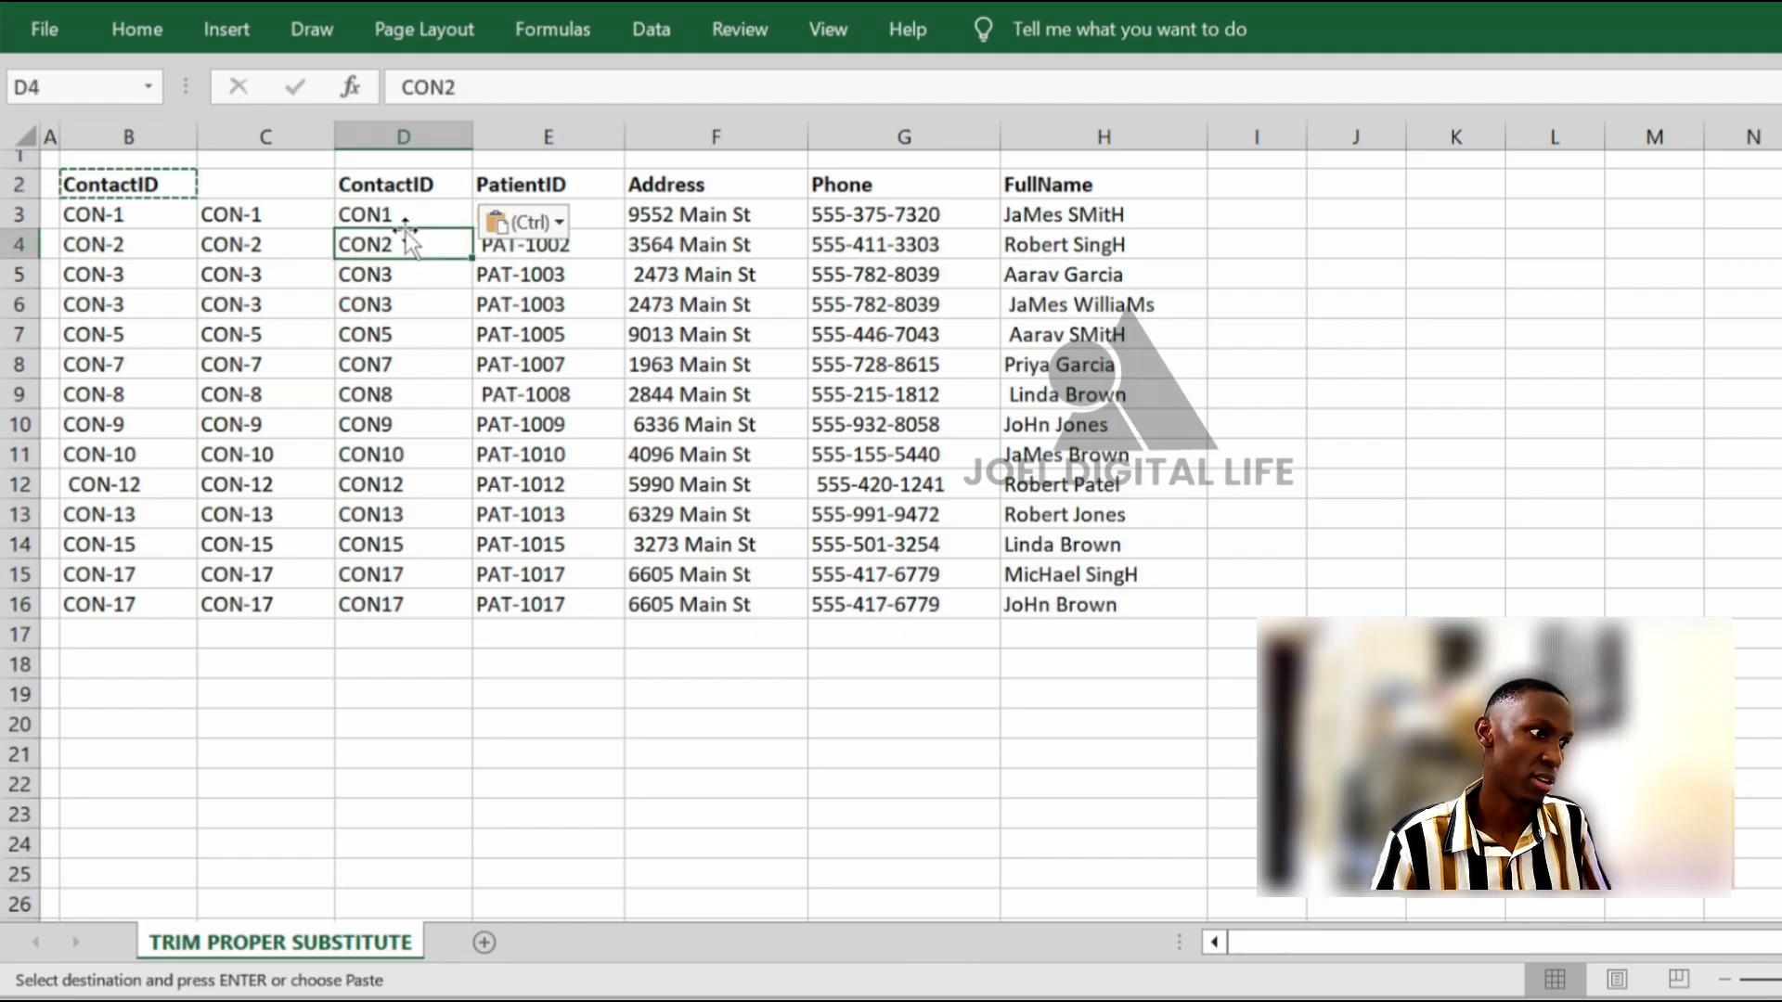
{"action": "key", "text": "Up"}
{"action": "key", "text": "Up"}
Delete the original ContactID column B and the trimmed helper column C, keeping the column of cleaned IDs
{"action": "left_click_drag", "start_coordinate": [95, 139], "coordinate": [270, 121]}
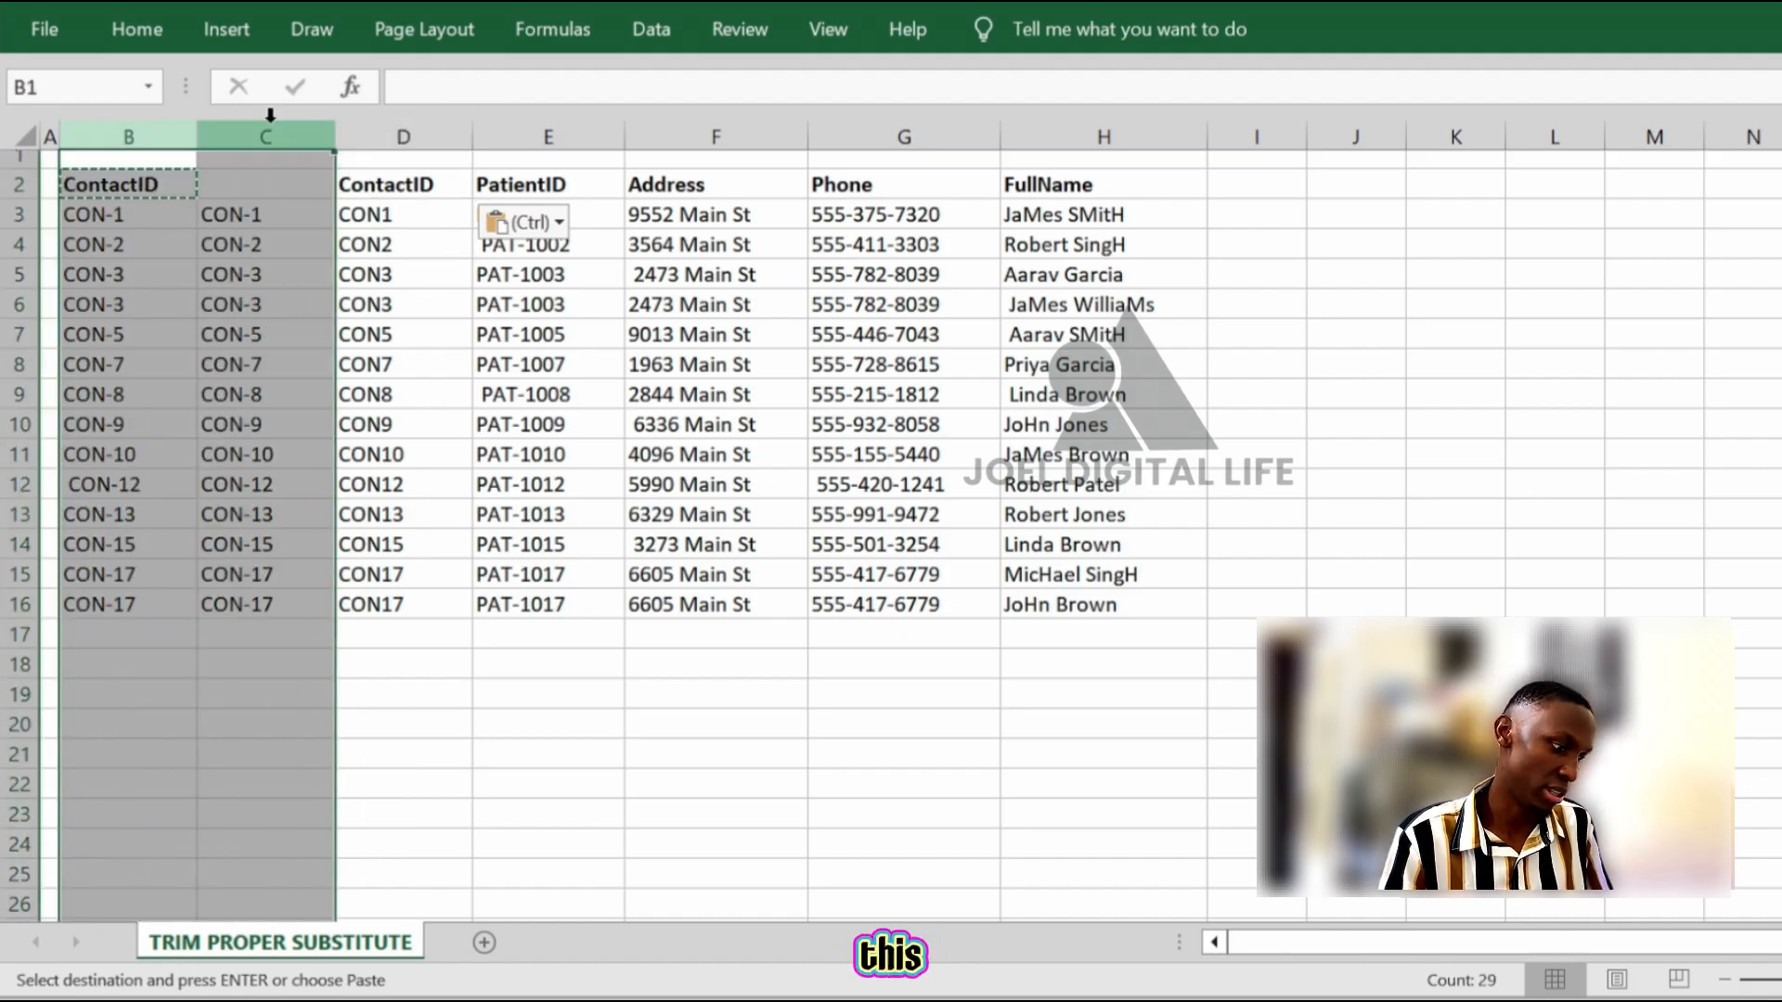
{"action": "key", "text": "ctrl+minus"}
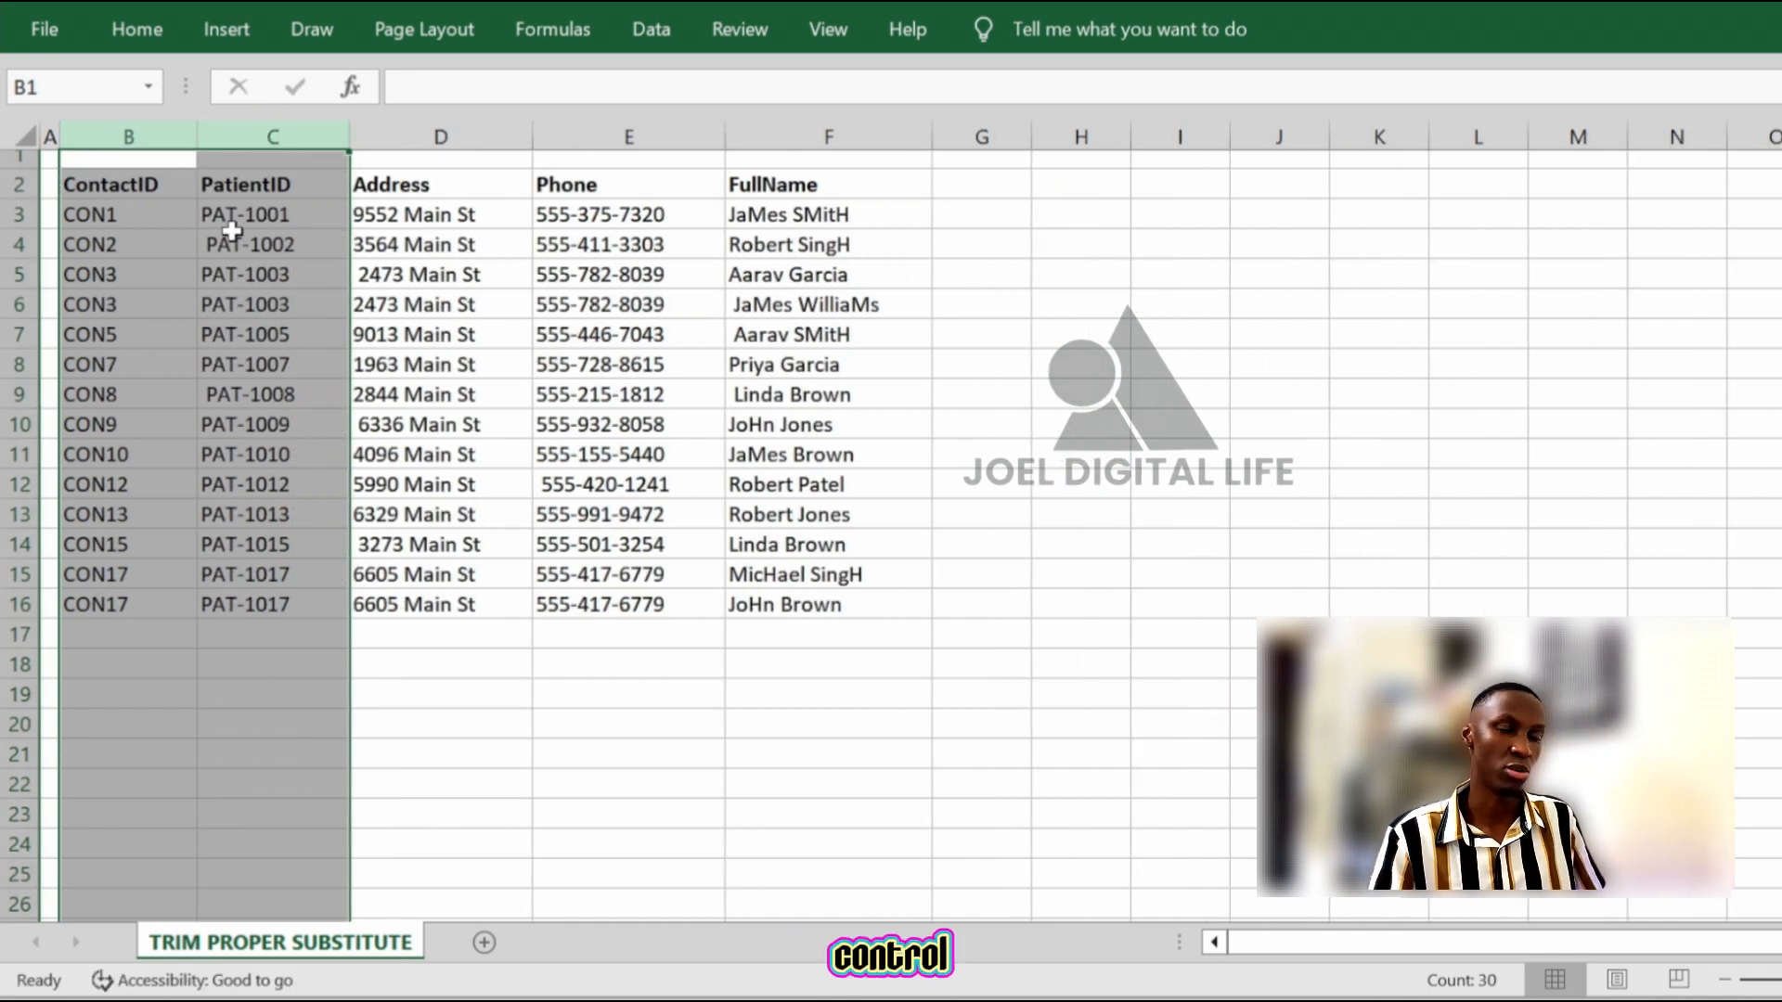
{"action": "left_click", "coordinate": [130, 332]}
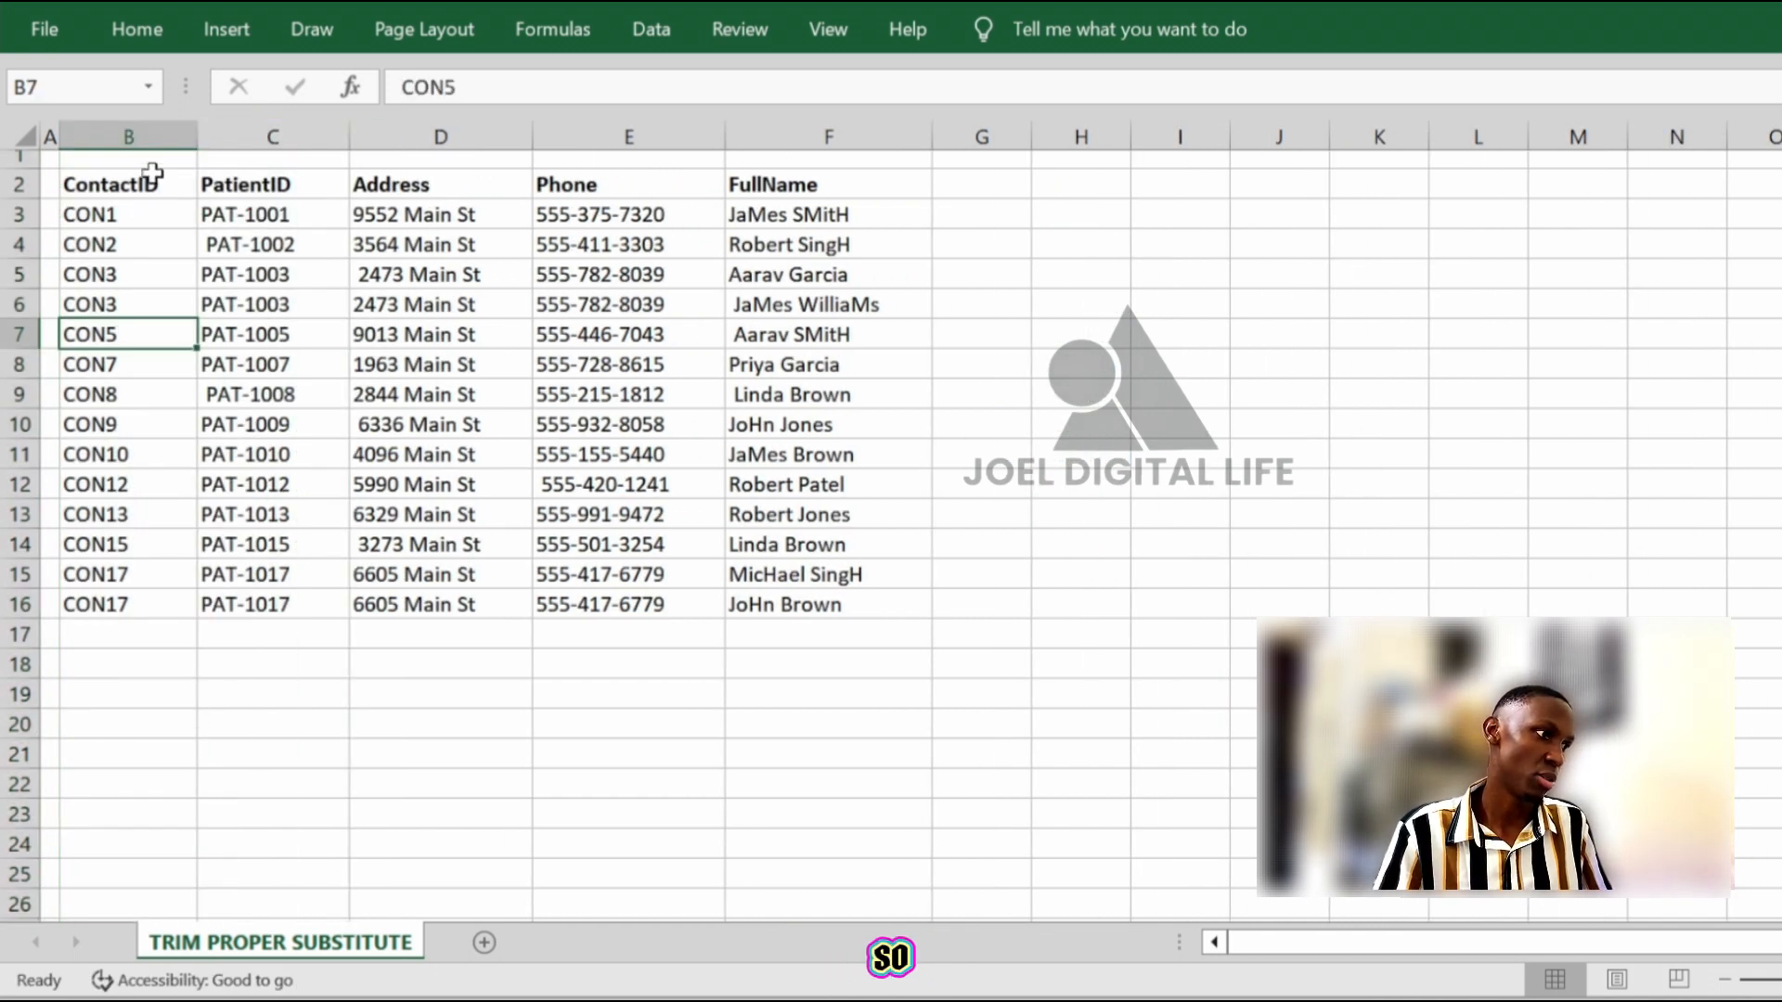
{"action": "left_click", "coordinate": [130, 136]}
{"action": "left_click_drag", "start_coordinate": [142, 206], "coordinate": [116, 608]}
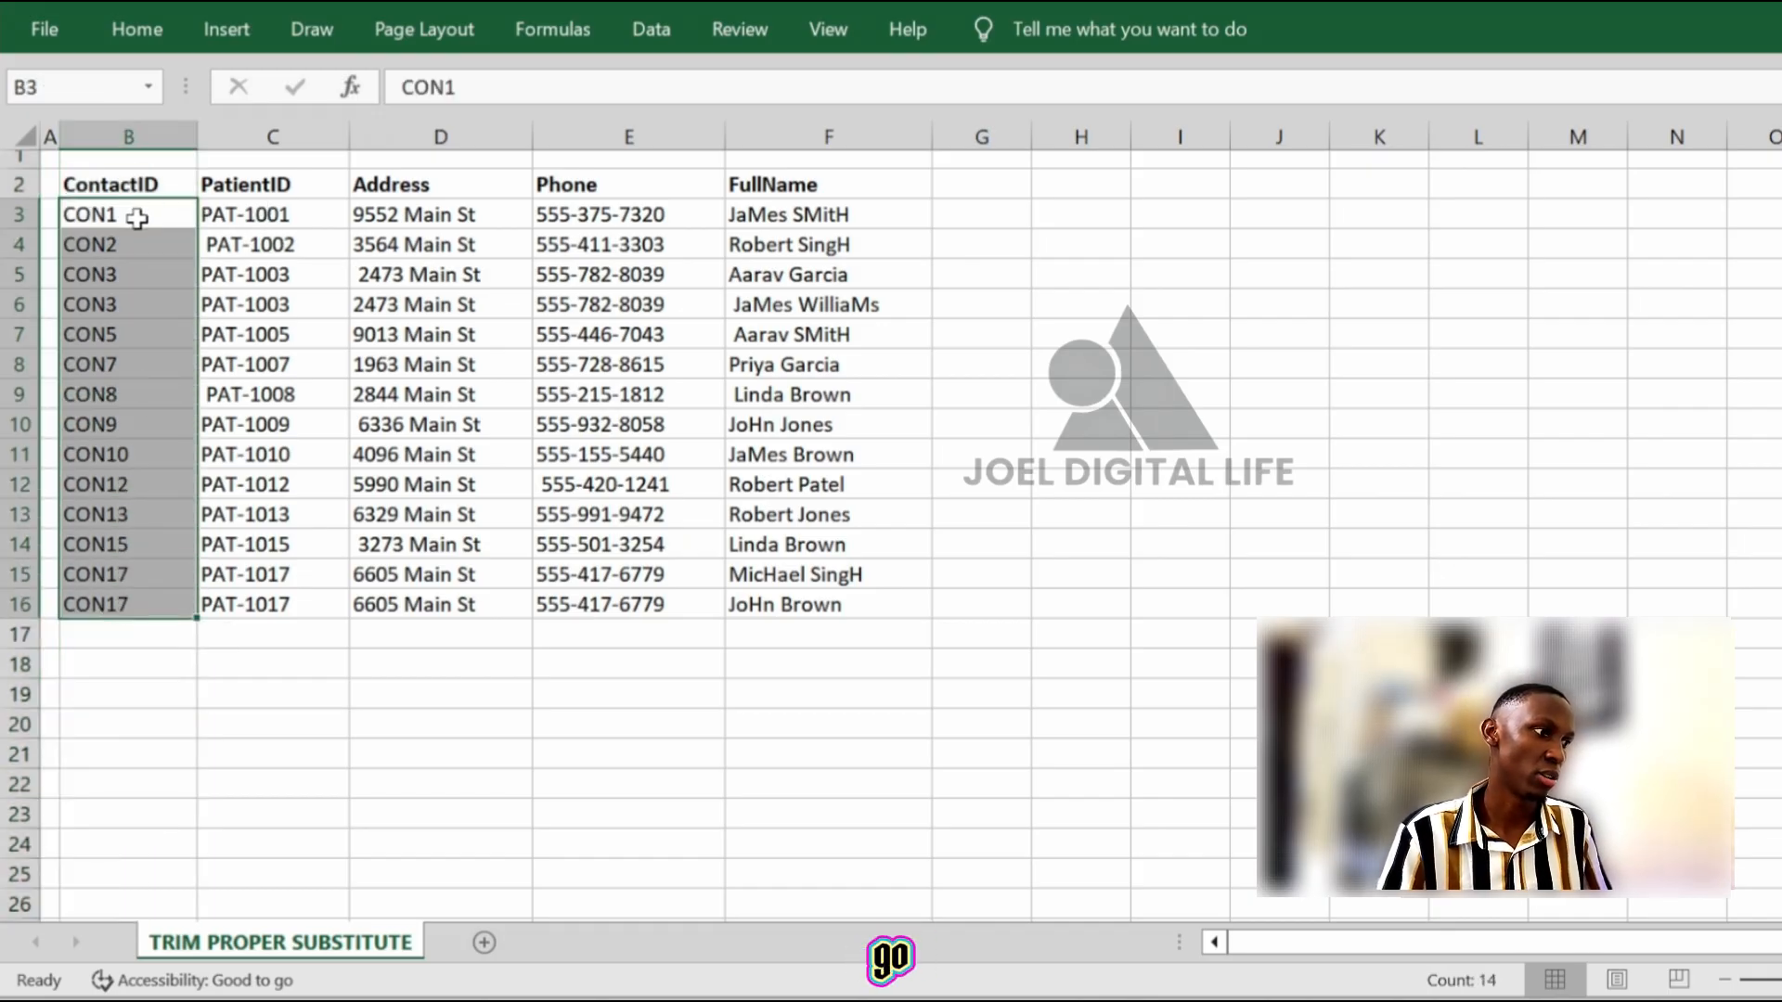
Insert an empty helper column between the PatientID and Address columns
{"action": "left_click_drag", "start_coordinate": [297, 217], "coordinate": [287, 609]}
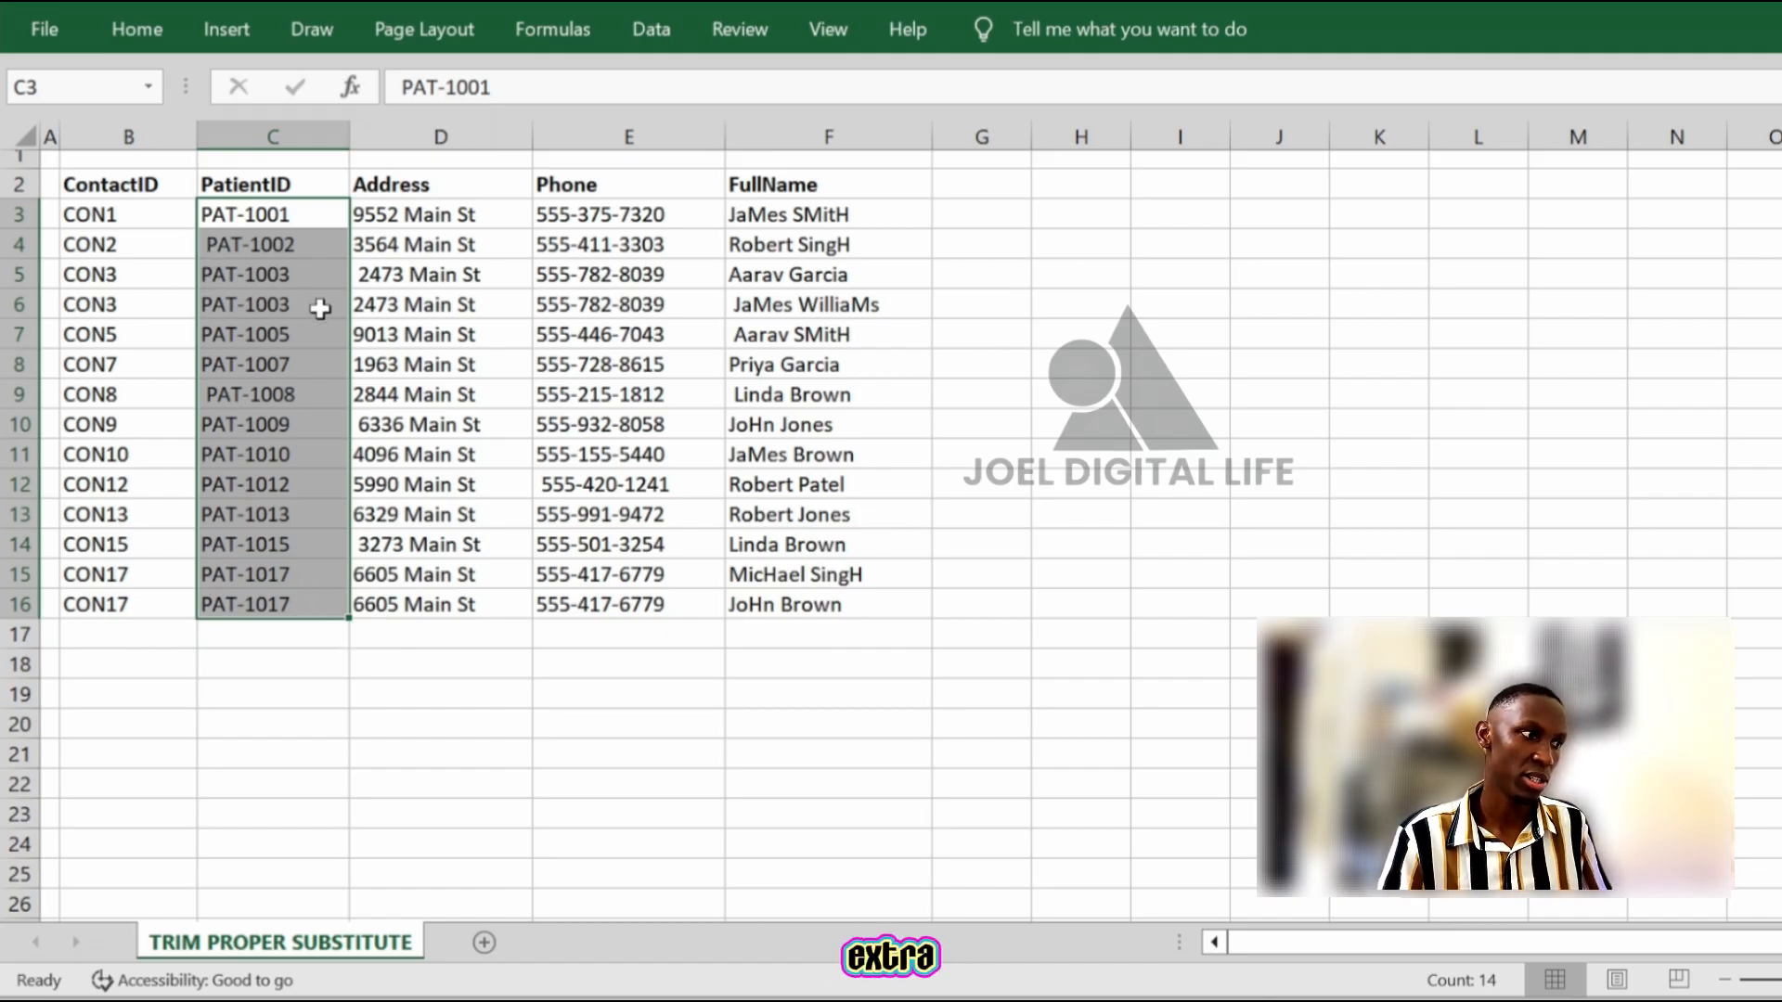
{"action": "left_click", "coordinate": [283, 305]}
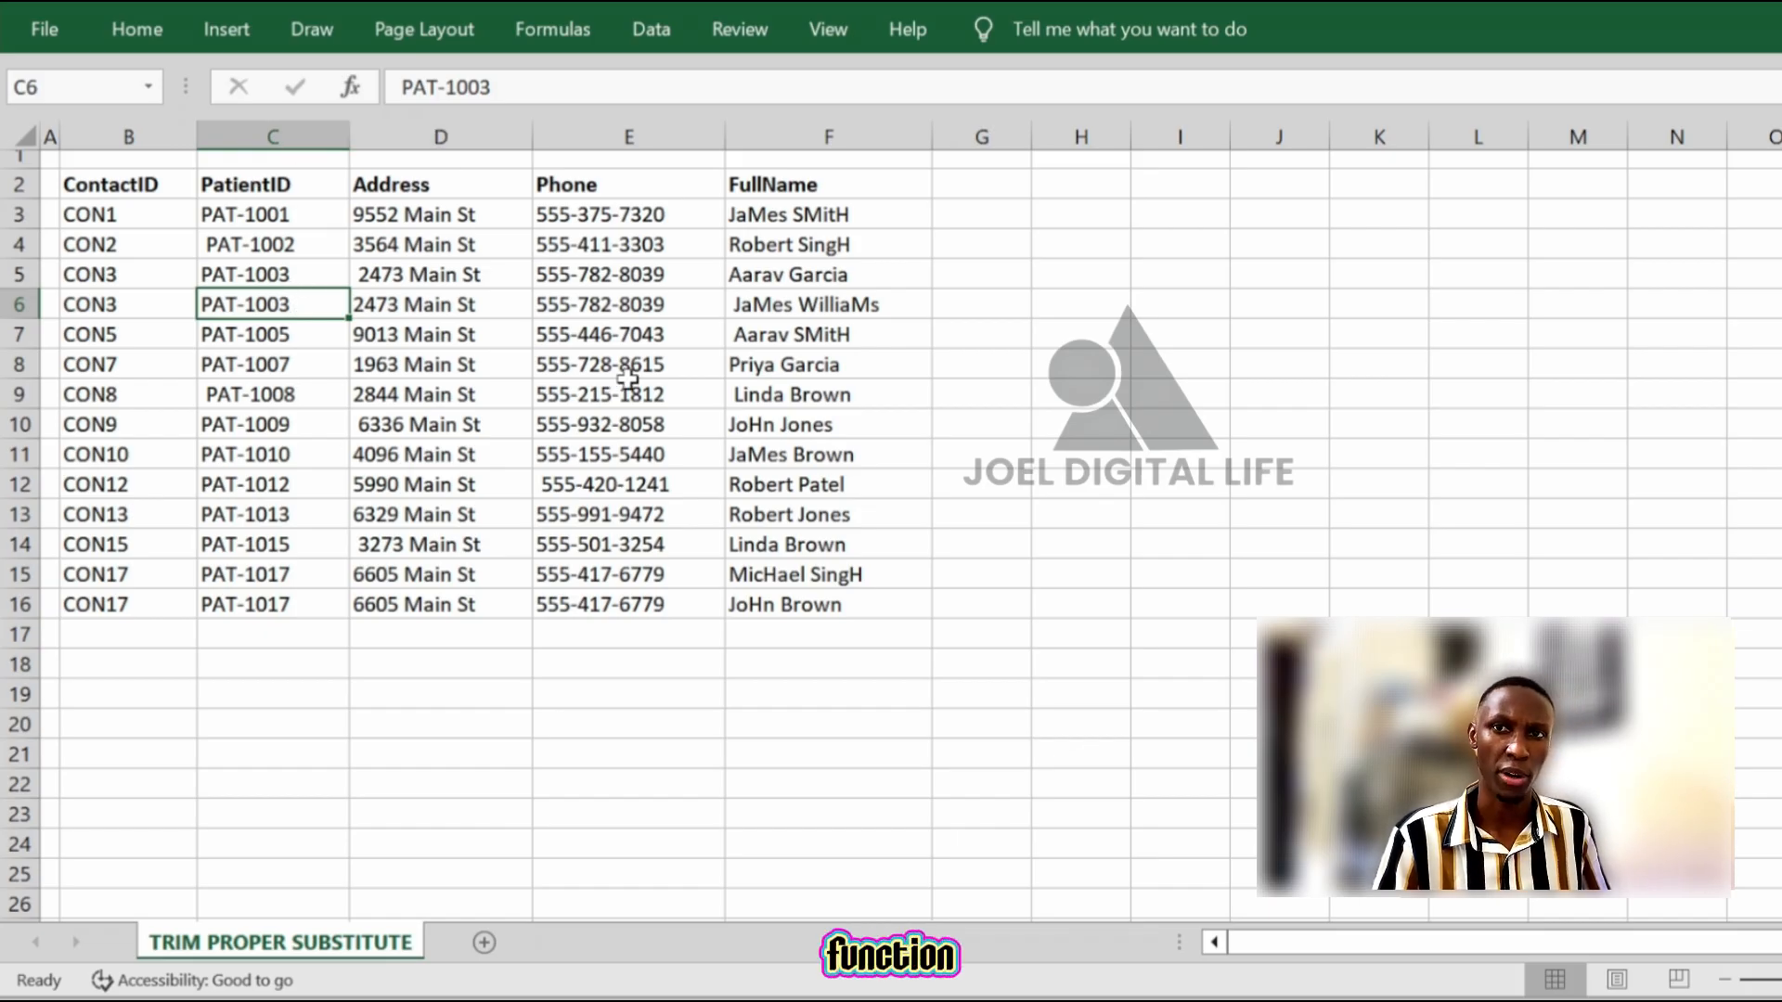
{"action": "left_click", "coordinate": [436, 135]}
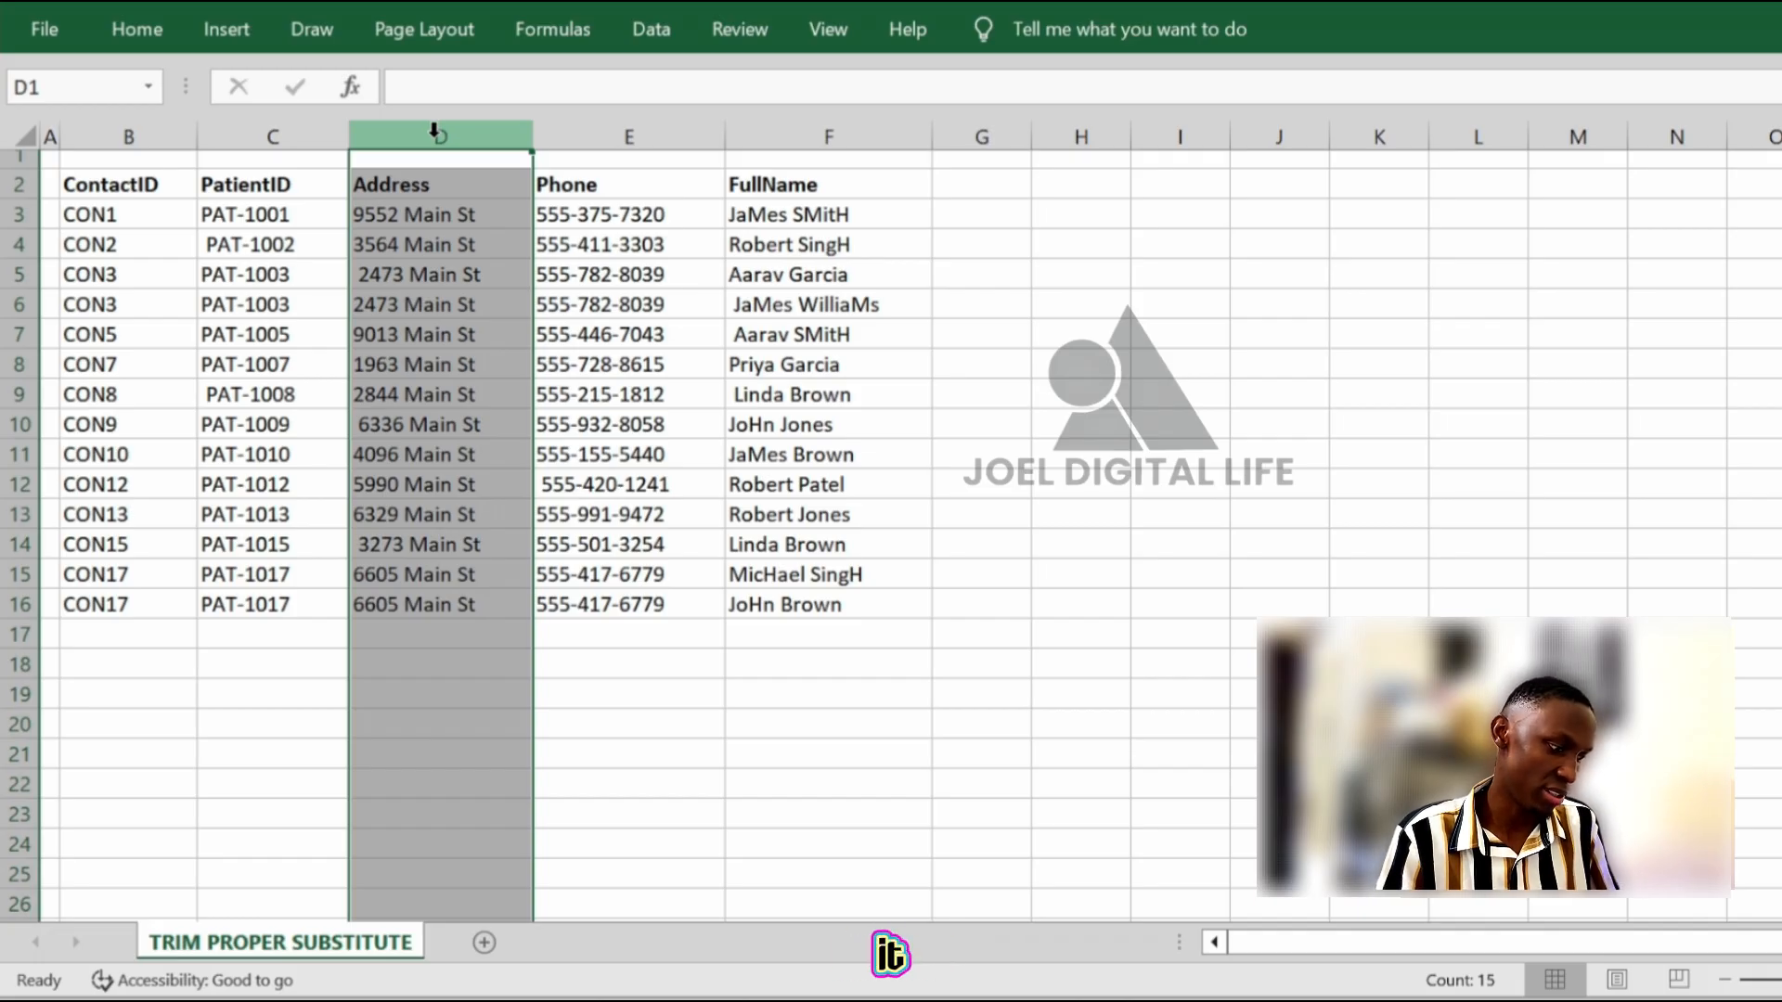
{"action": "key", "text": "ctrl+shift+plus"}
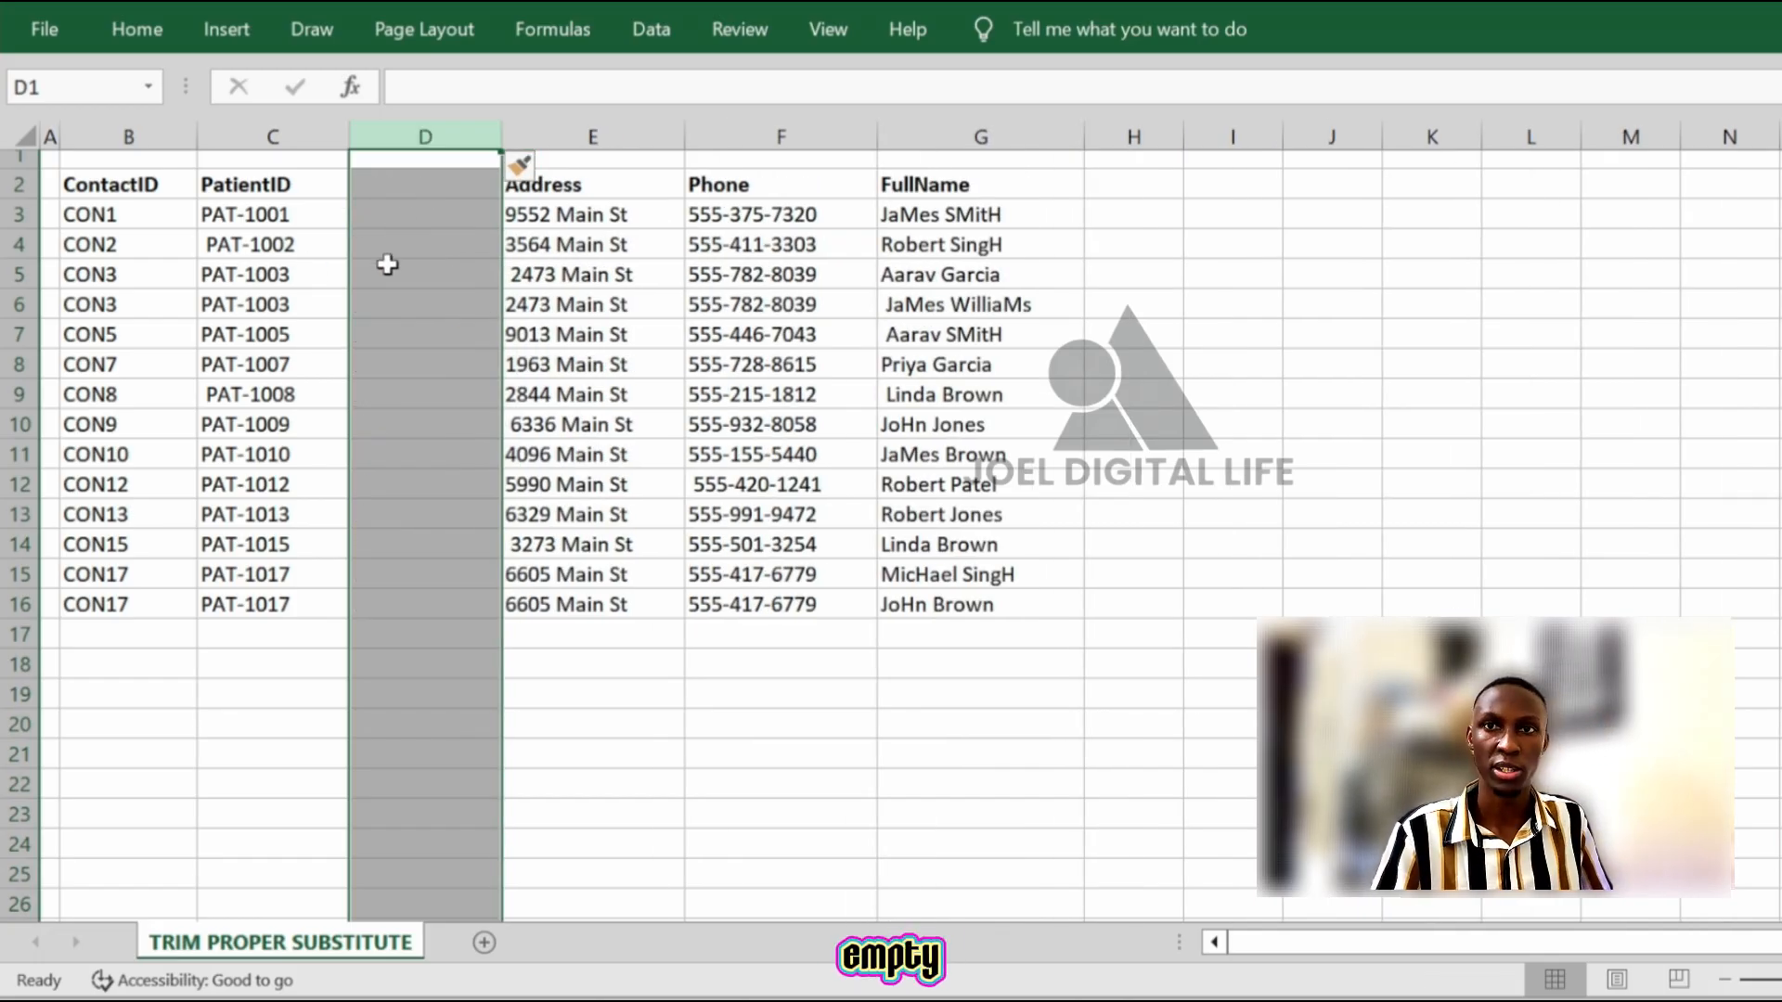
Enter the formula =TRIM(C3) in D3 to remove extra spaces from the first PatientID
{"action": "left_click", "coordinate": [401, 220]}
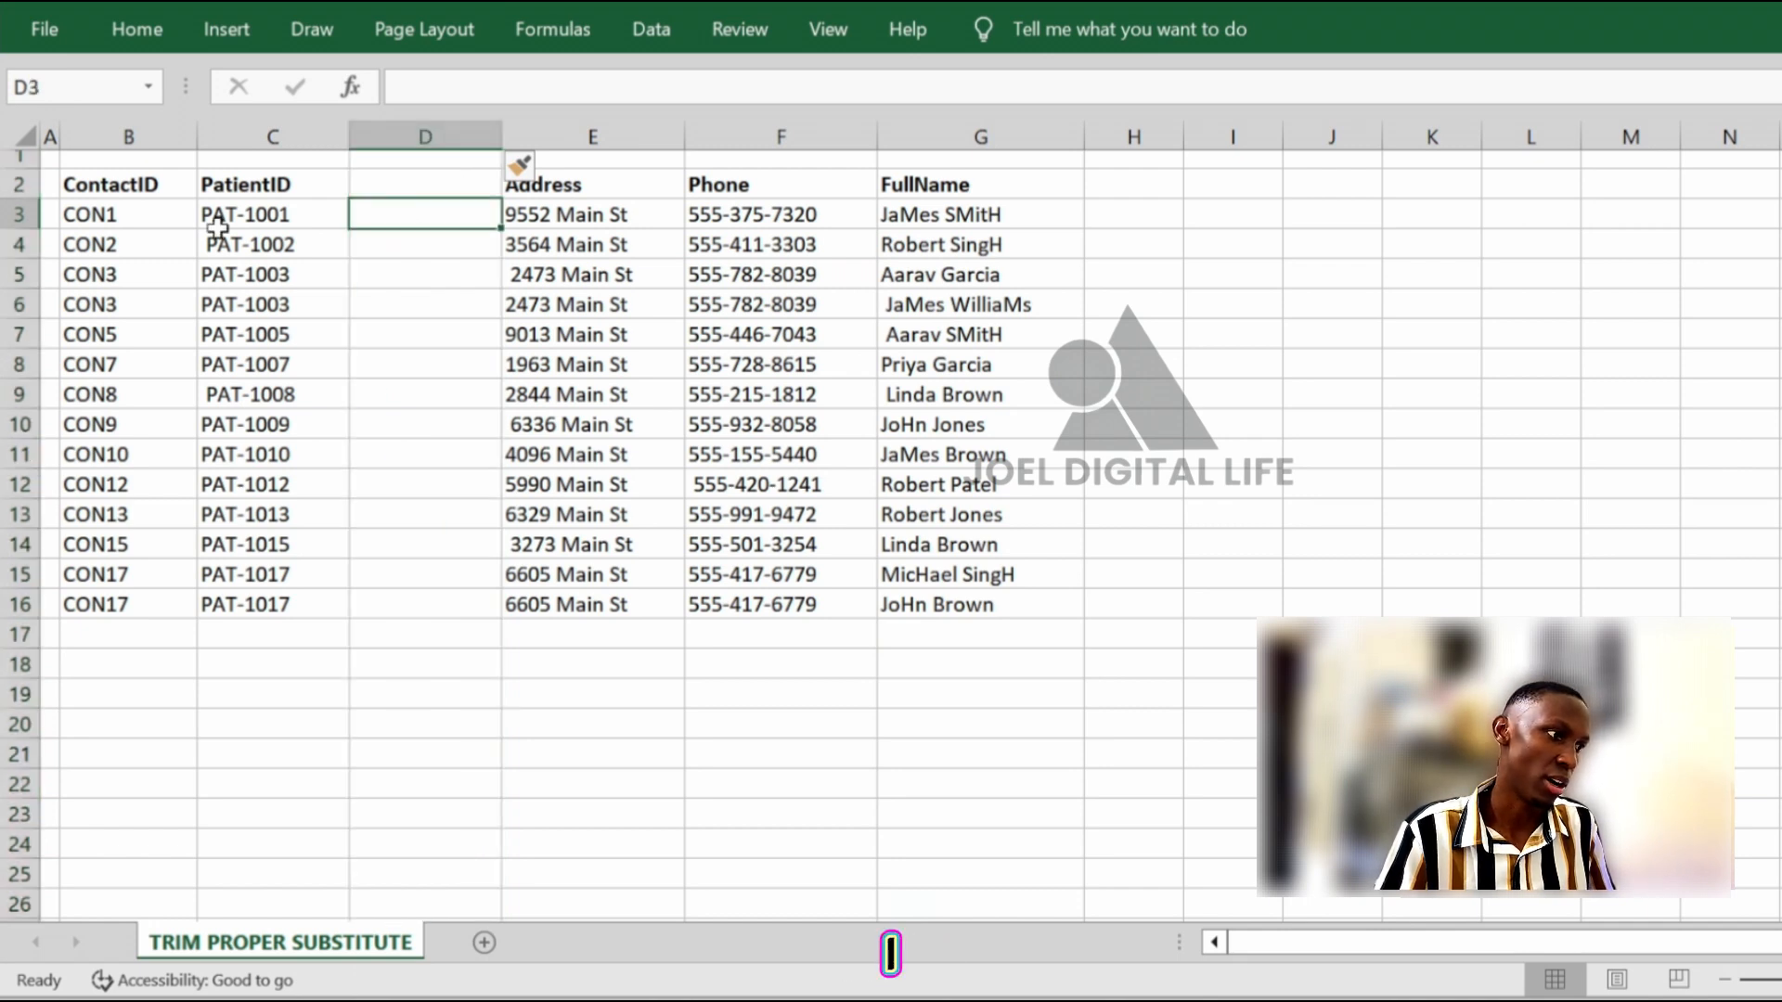
{"action": "left_click", "coordinate": [278, 221]}
{"action": "left_click", "coordinate": [393, 214]}
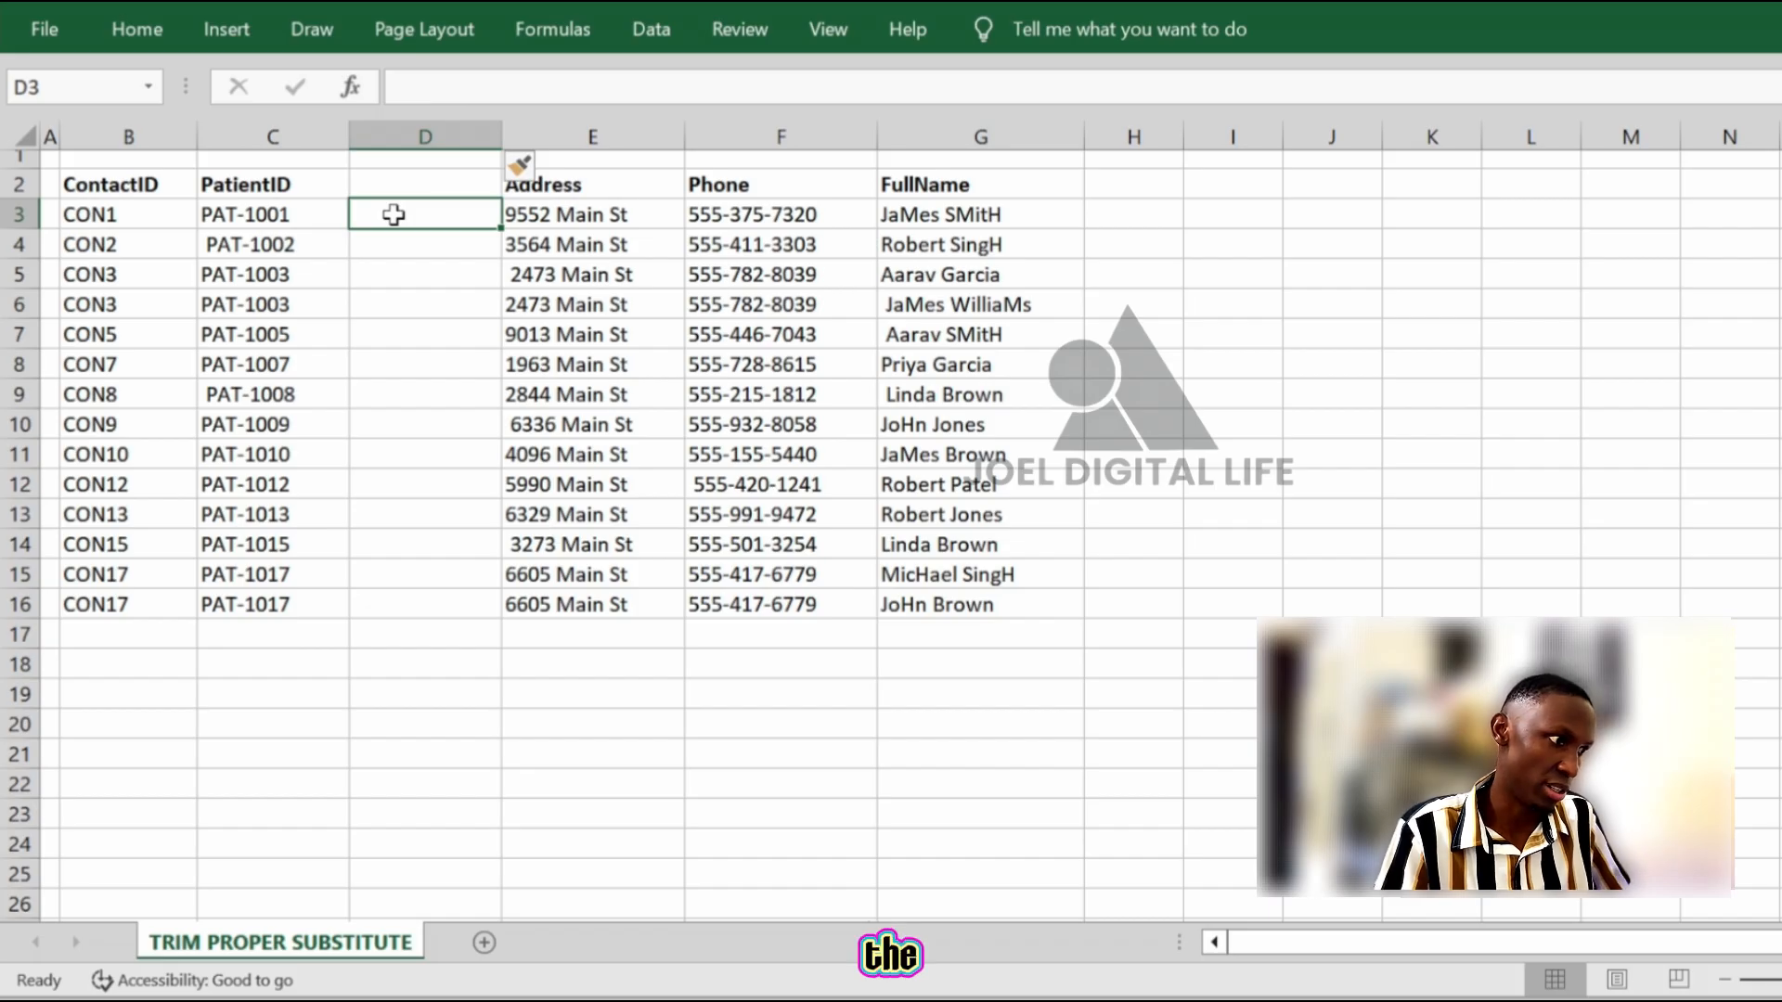
{"action": "type", "text": "=tr"}
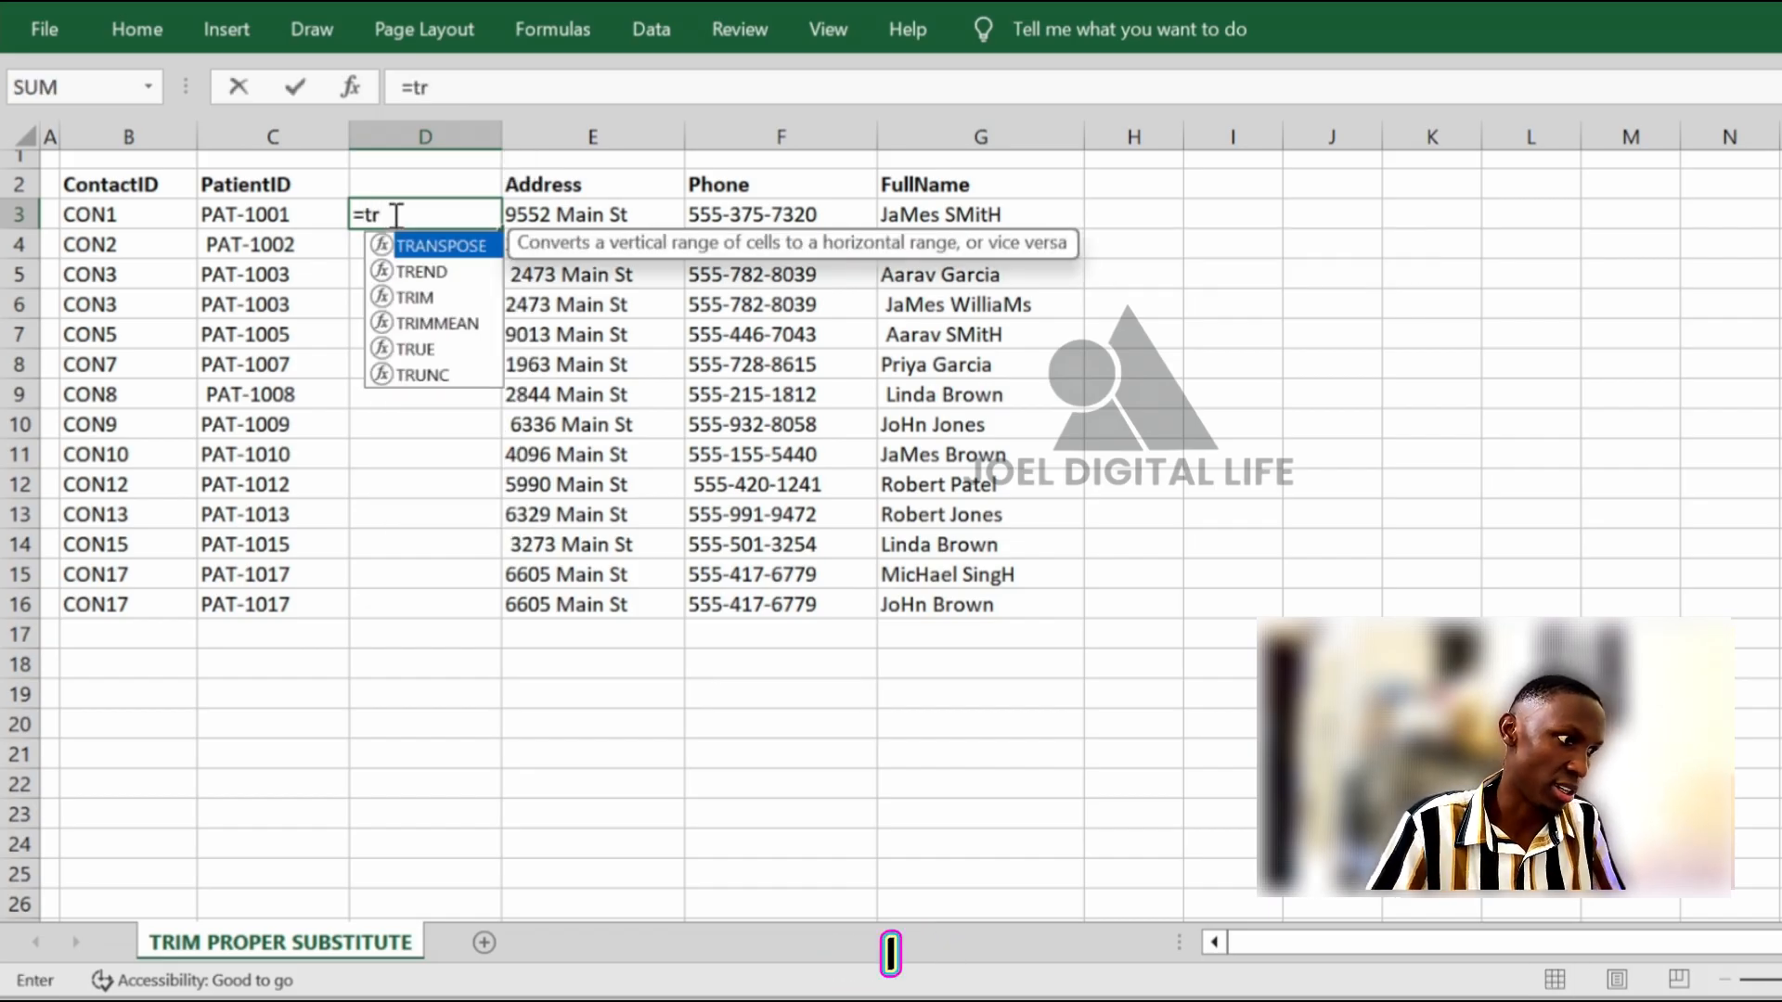
{"action": "left_click", "coordinate": [428, 305]}
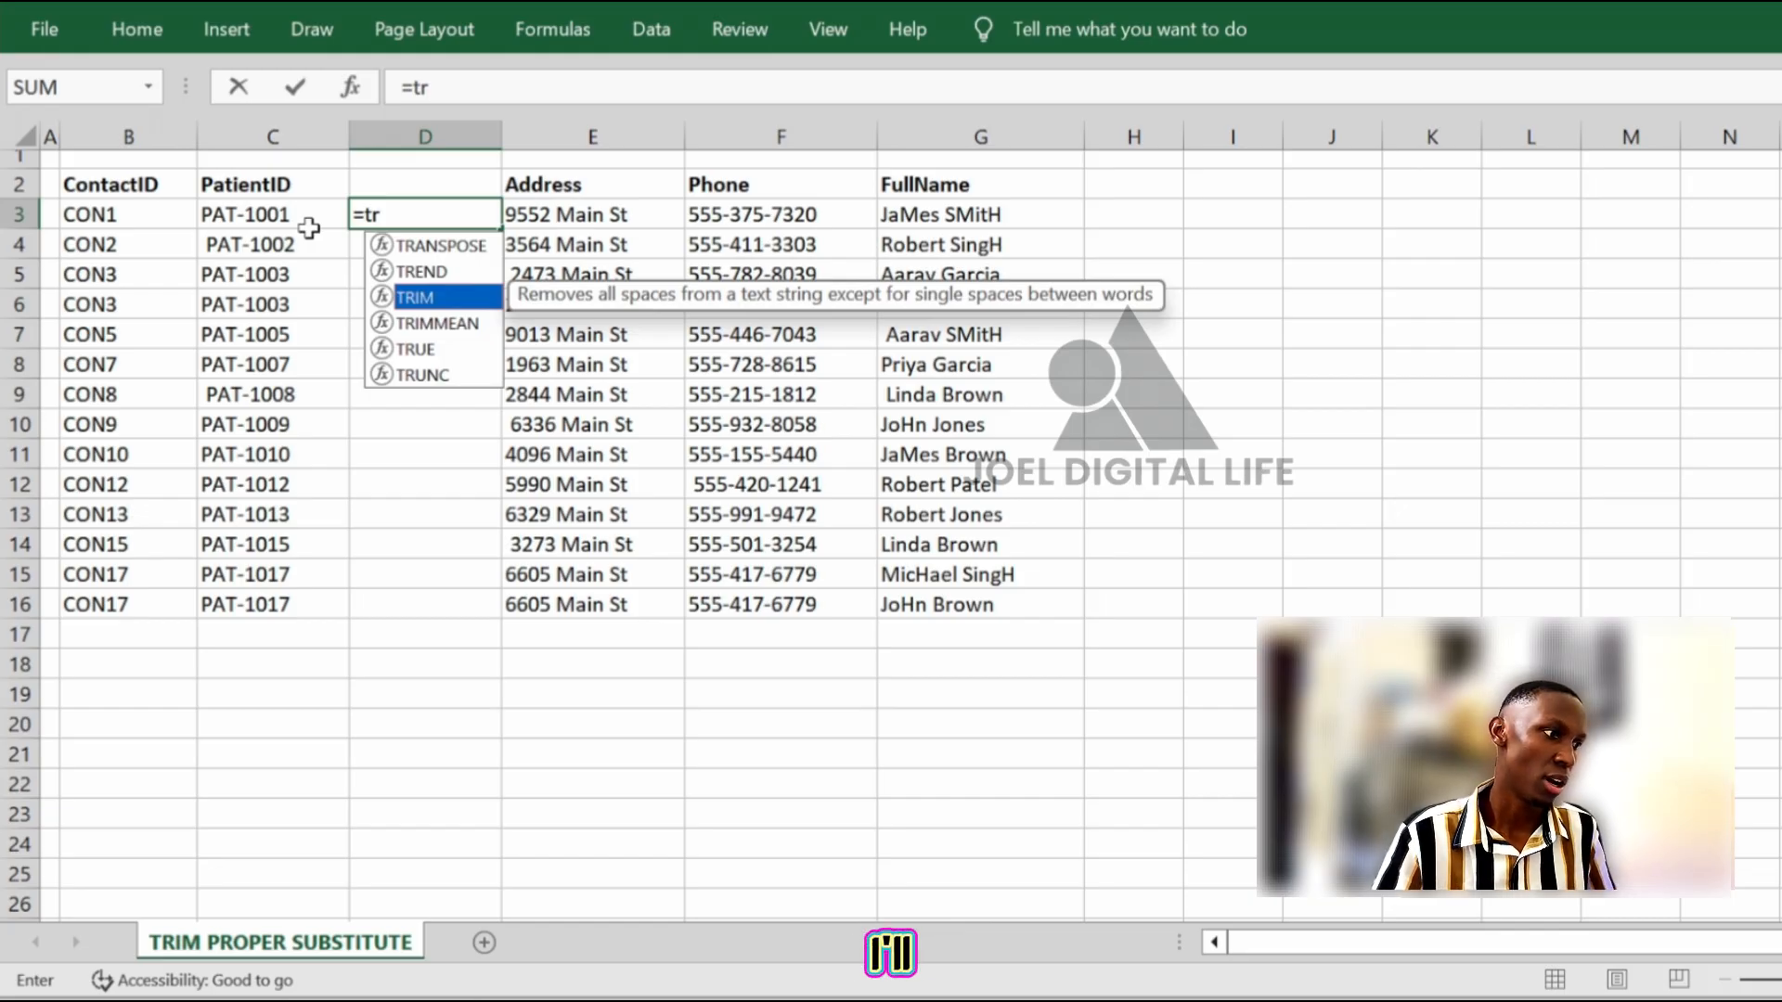
{"action": "double_click", "coordinate": [438, 297]}
{"action": "left_click", "coordinate": [292, 219]}
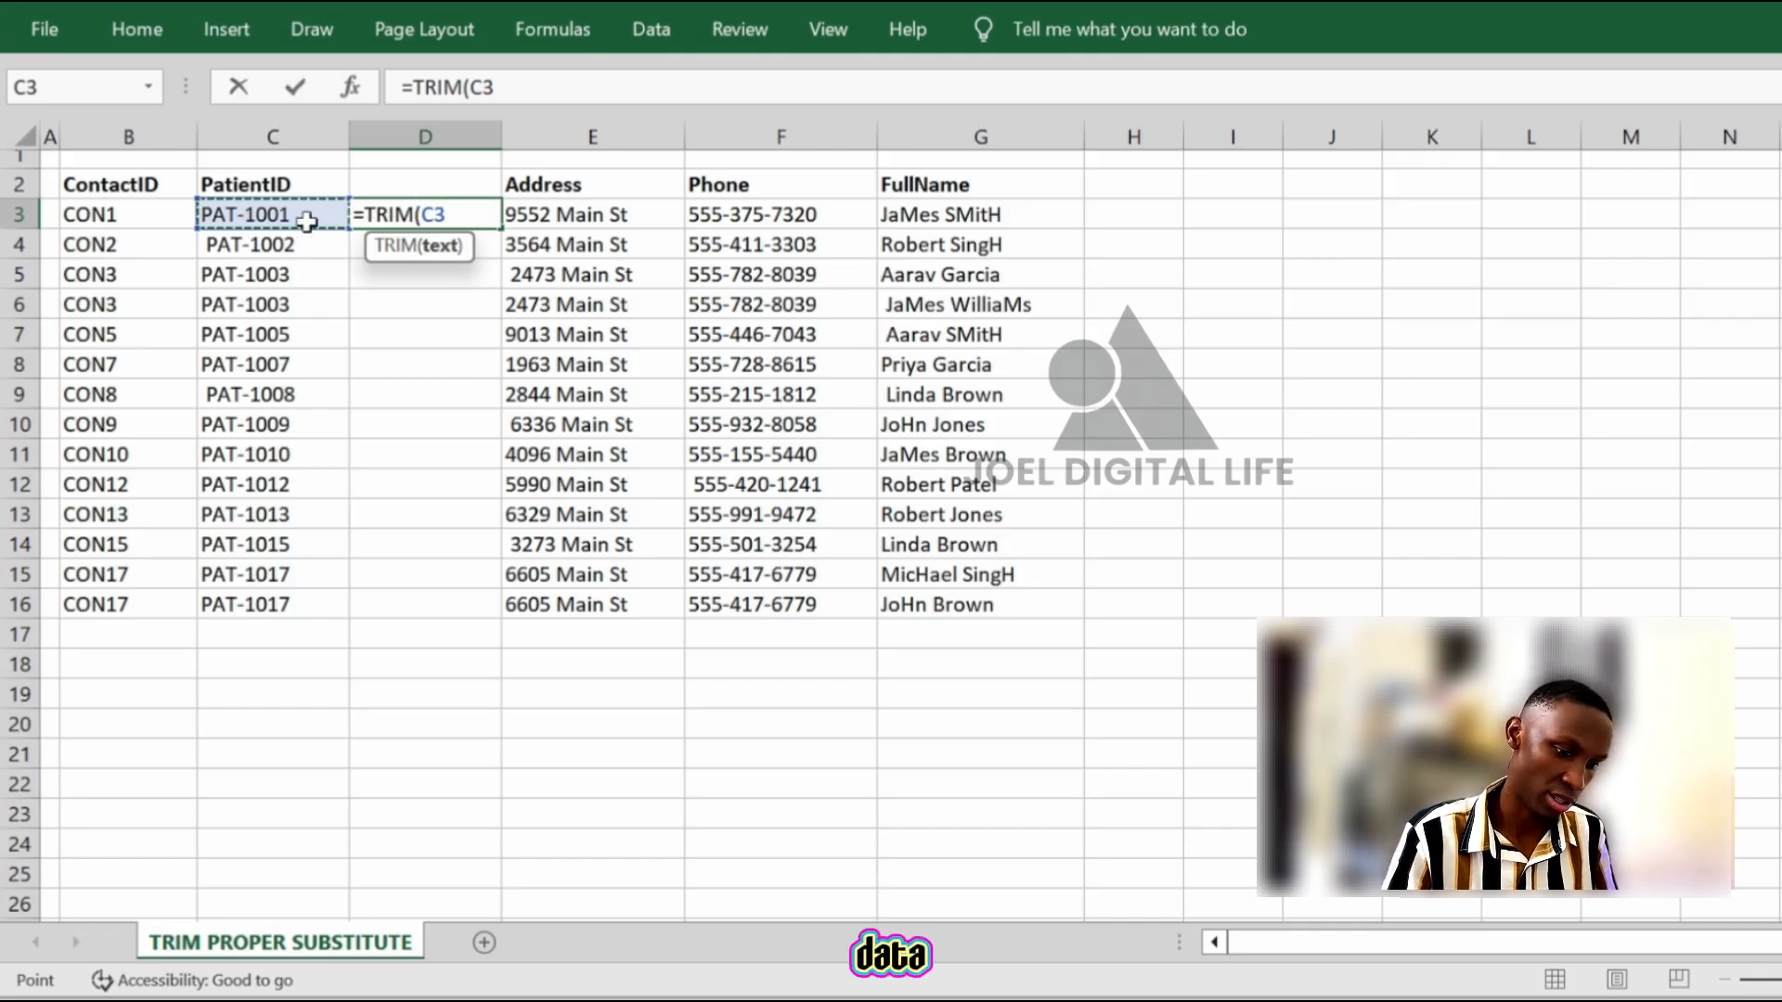
{"action": "type", "text": ")"}
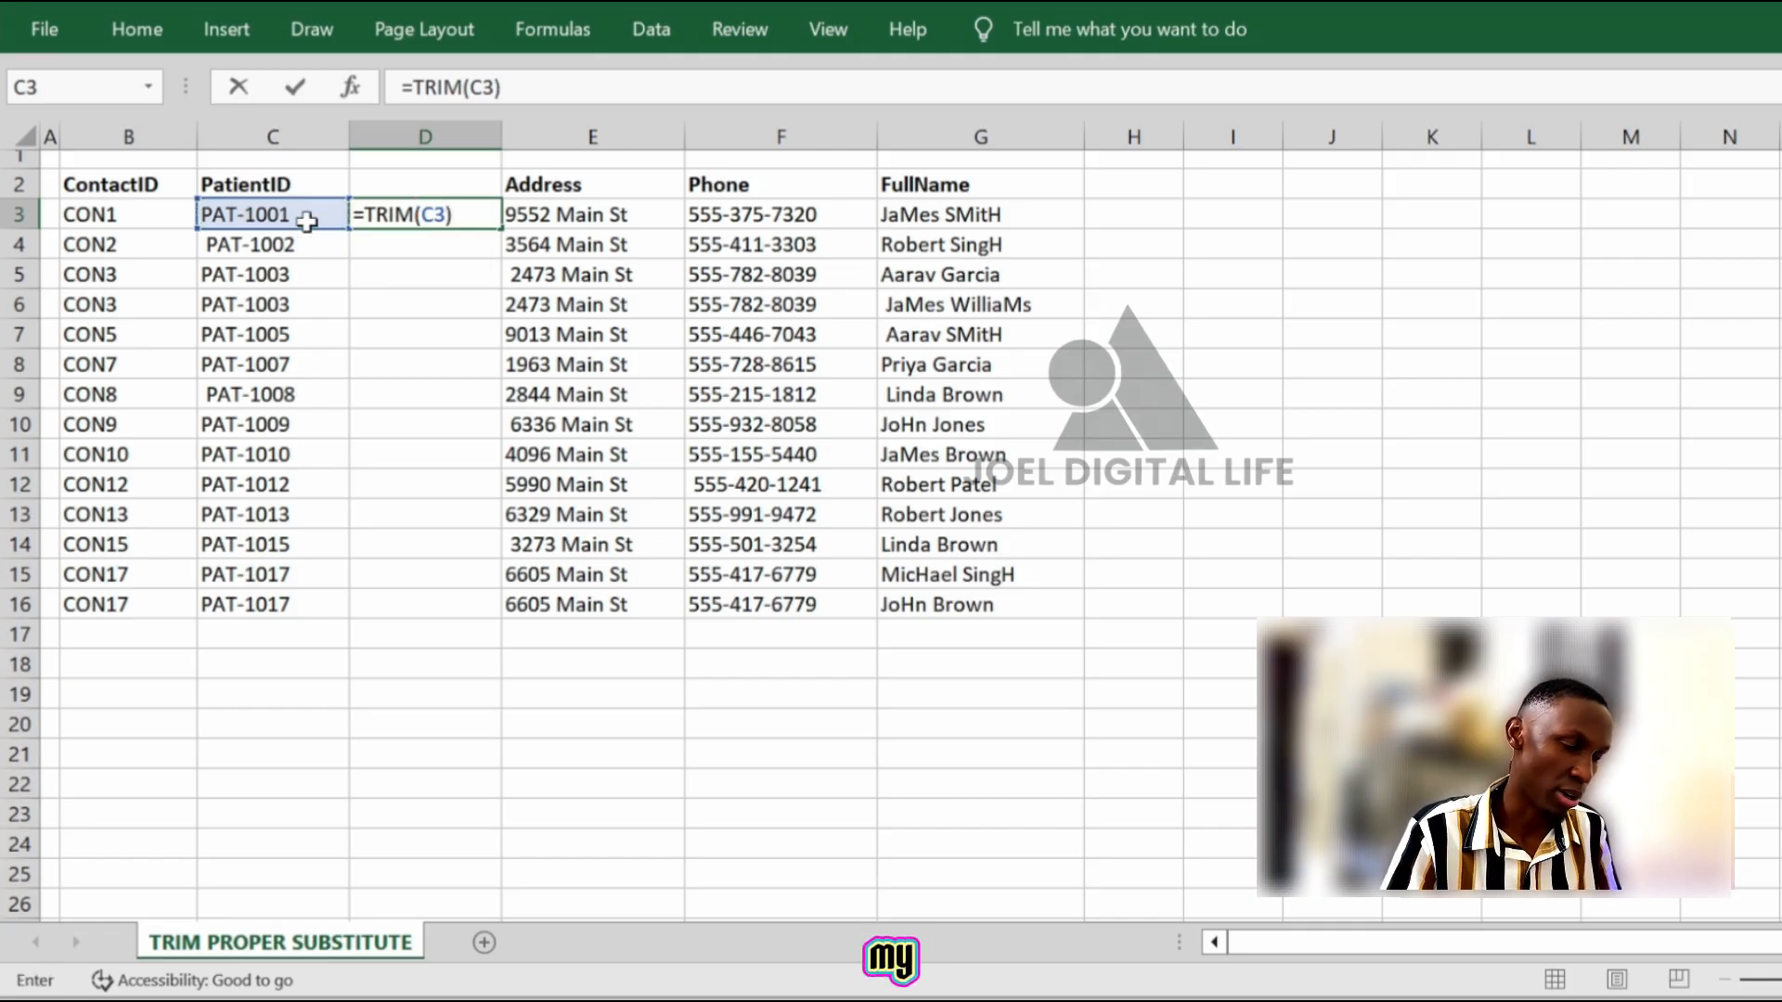
{"action": "key", "text": "Return"}
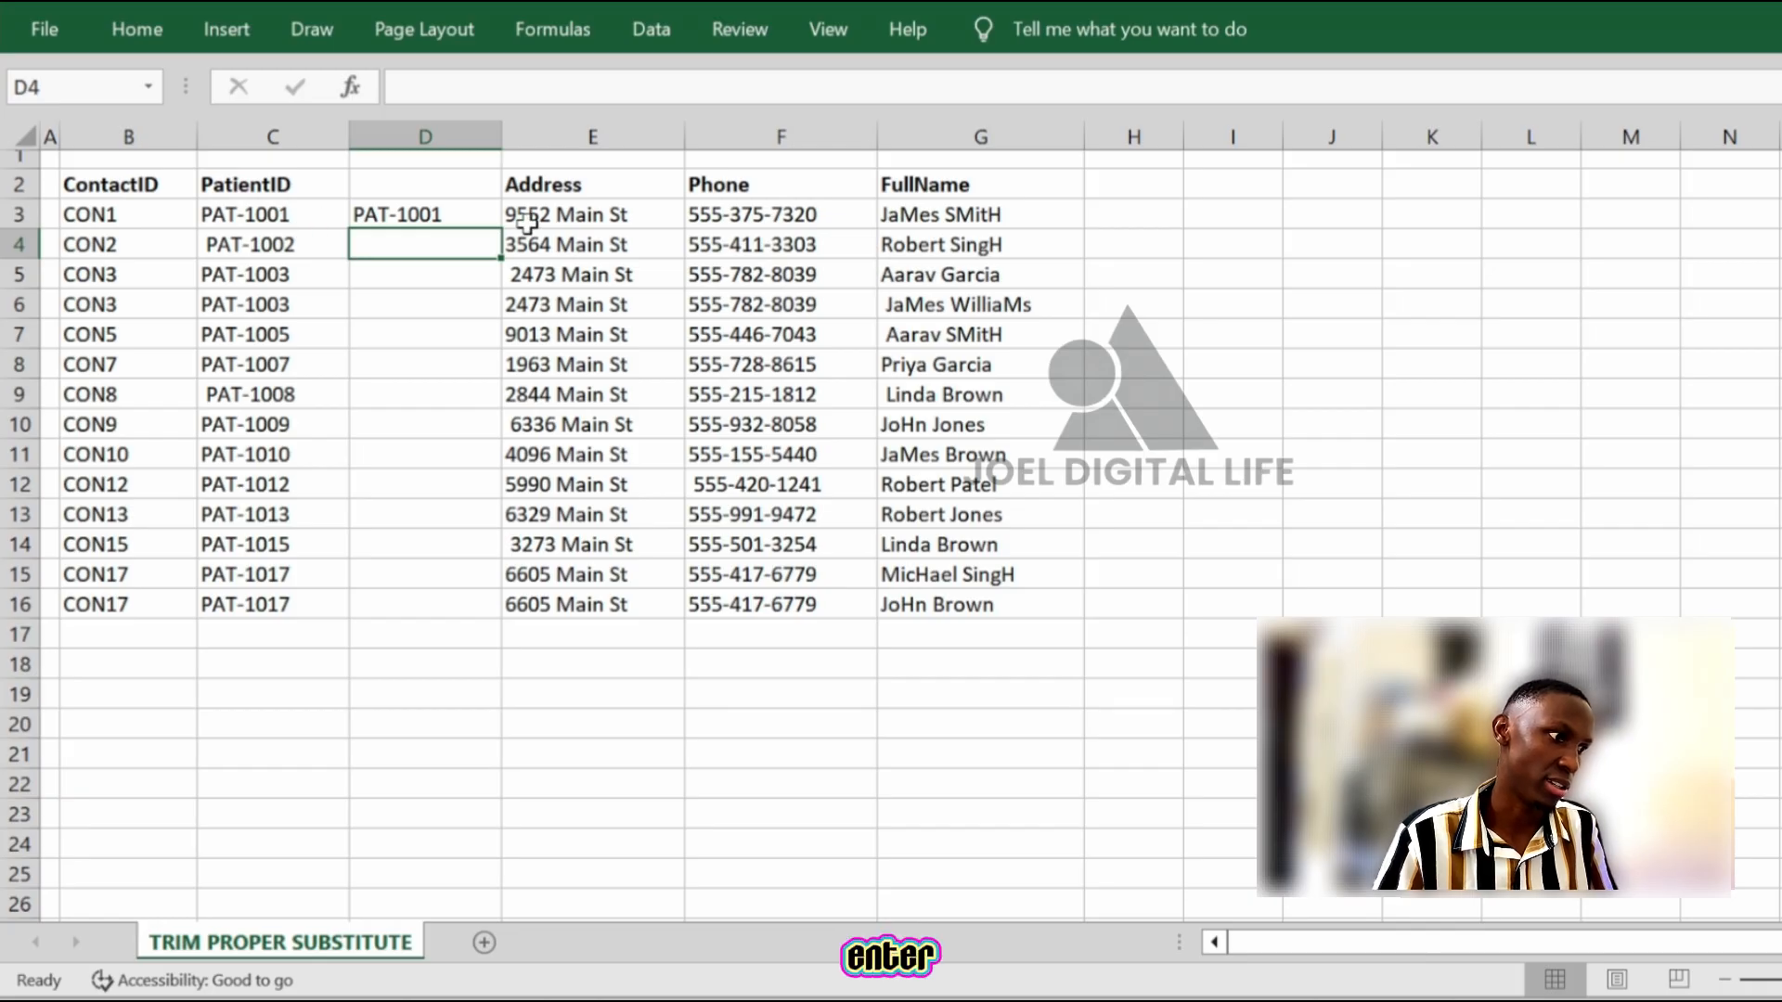
Fill the TRIM formula from D3 down through D16 for all PatientID rows
{"action": "left_click", "coordinate": [467, 223]}
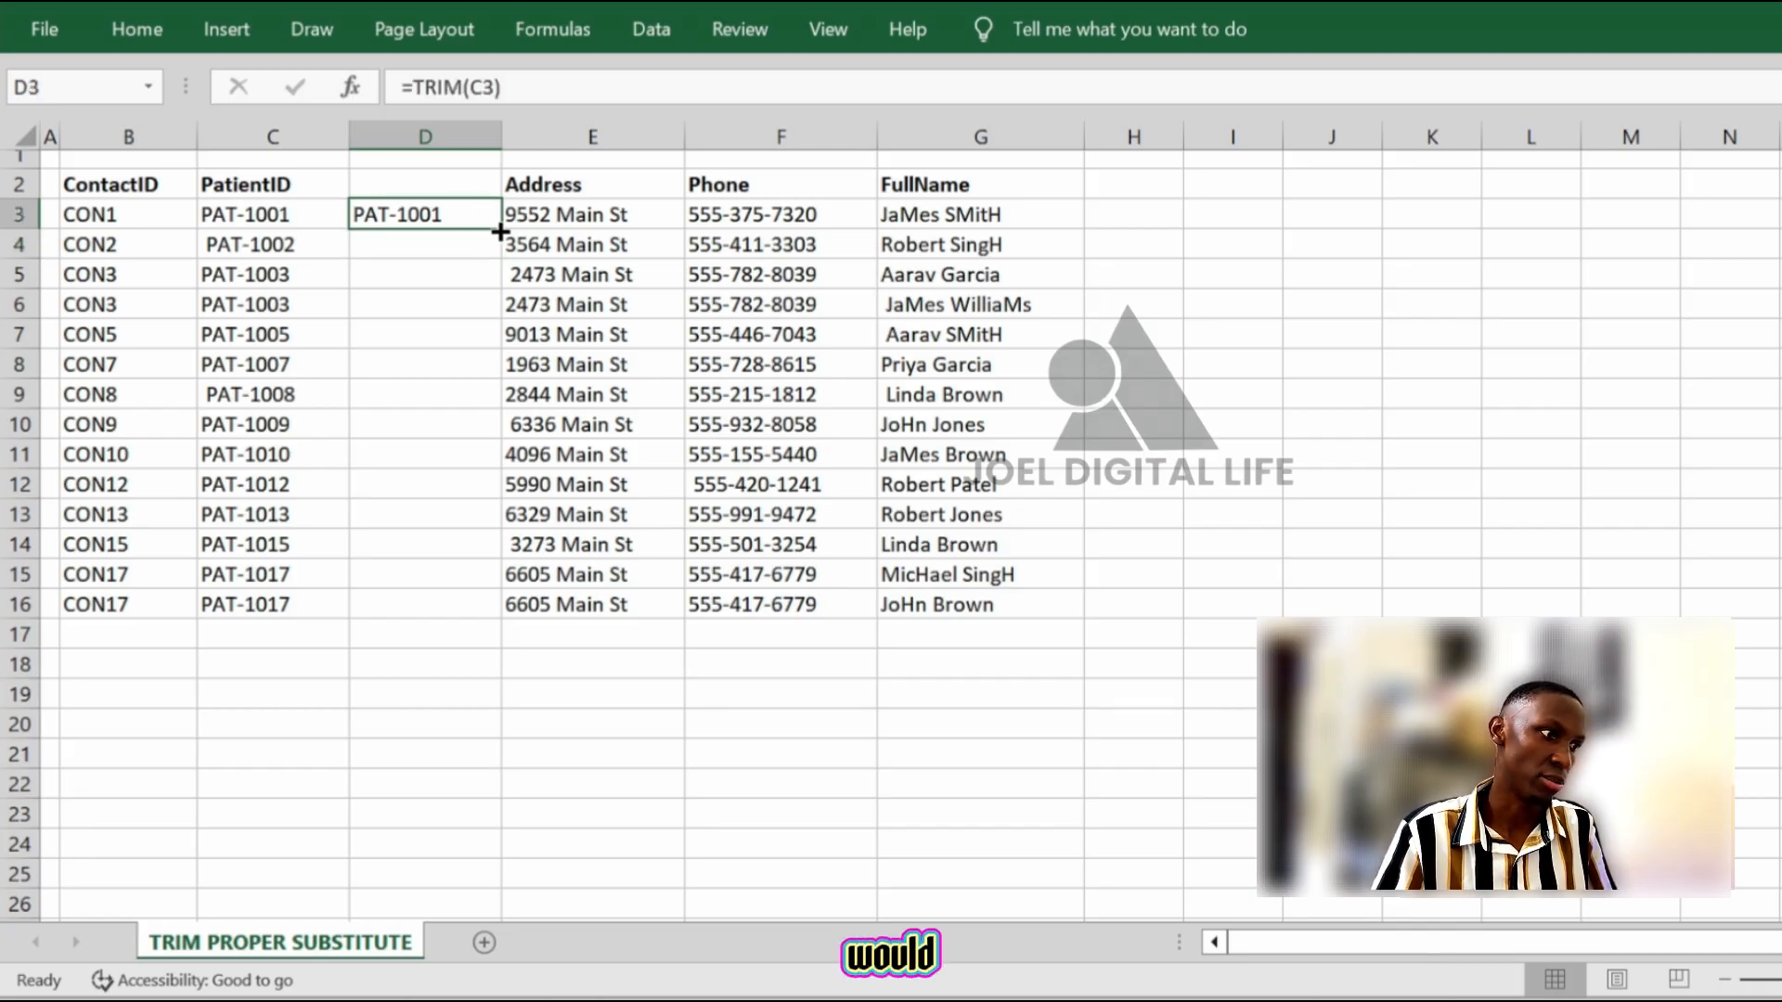
{"action": "double_click", "coordinate": [502, 229]}
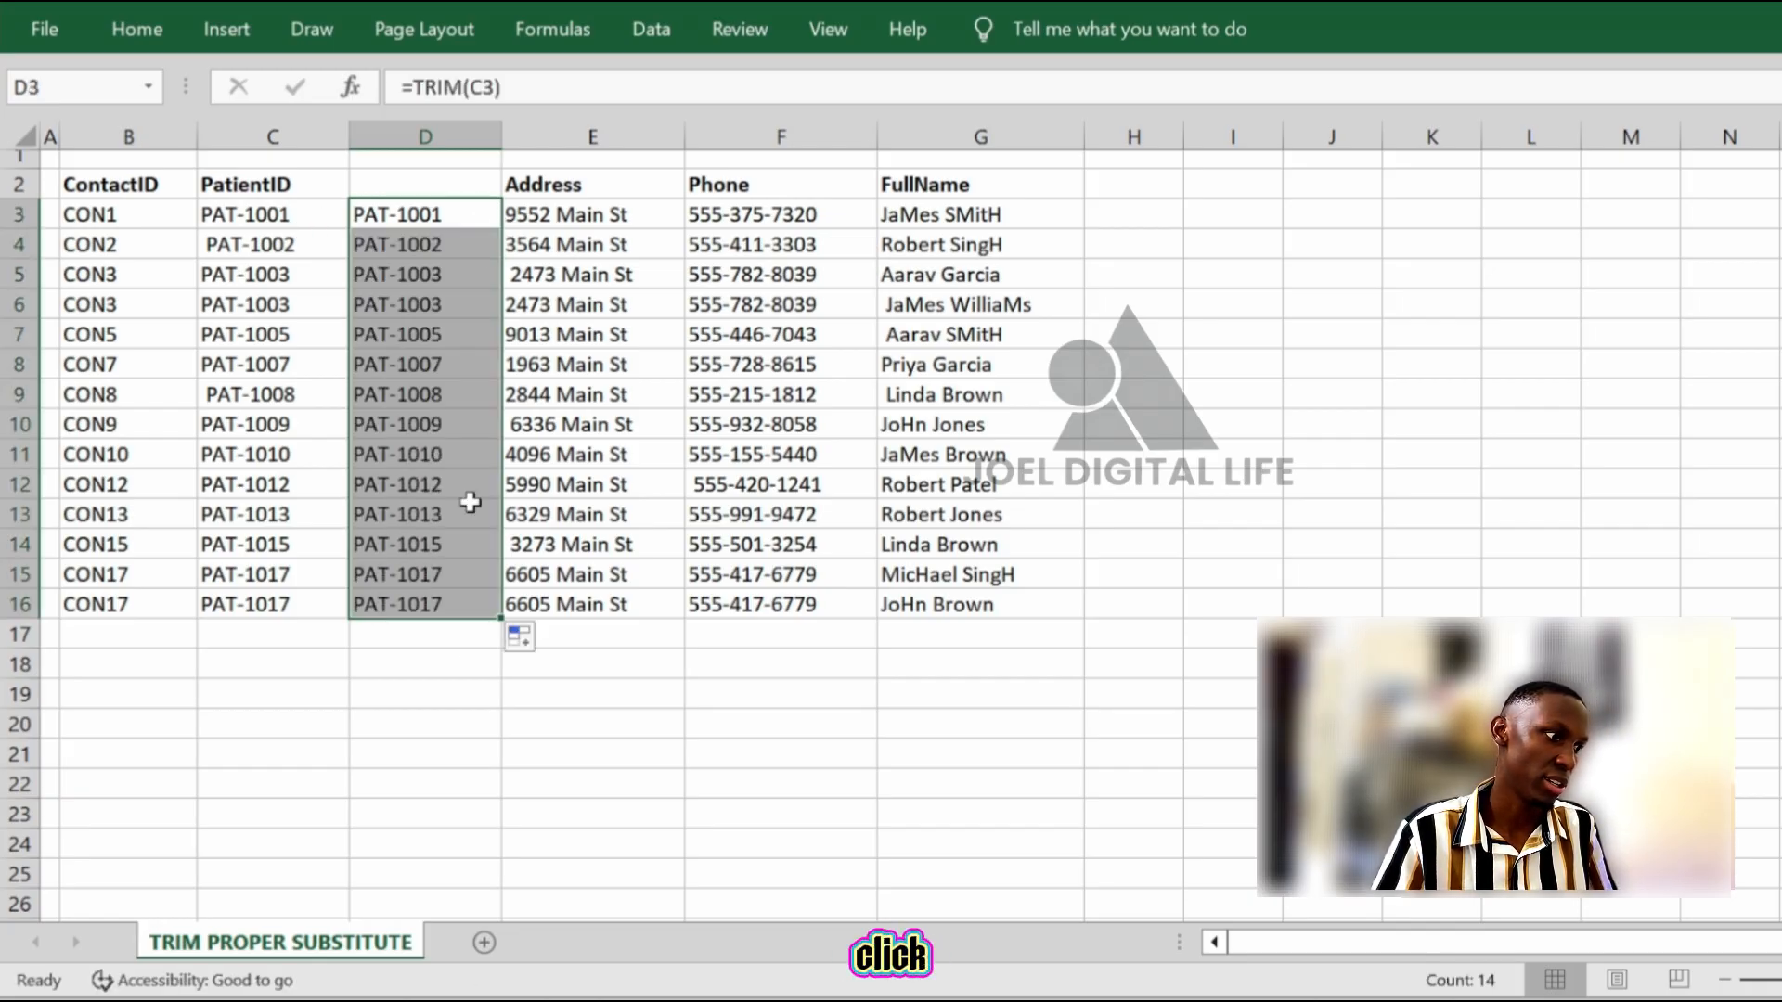
{"action": "left_click", "coordinate": [470, 275]}
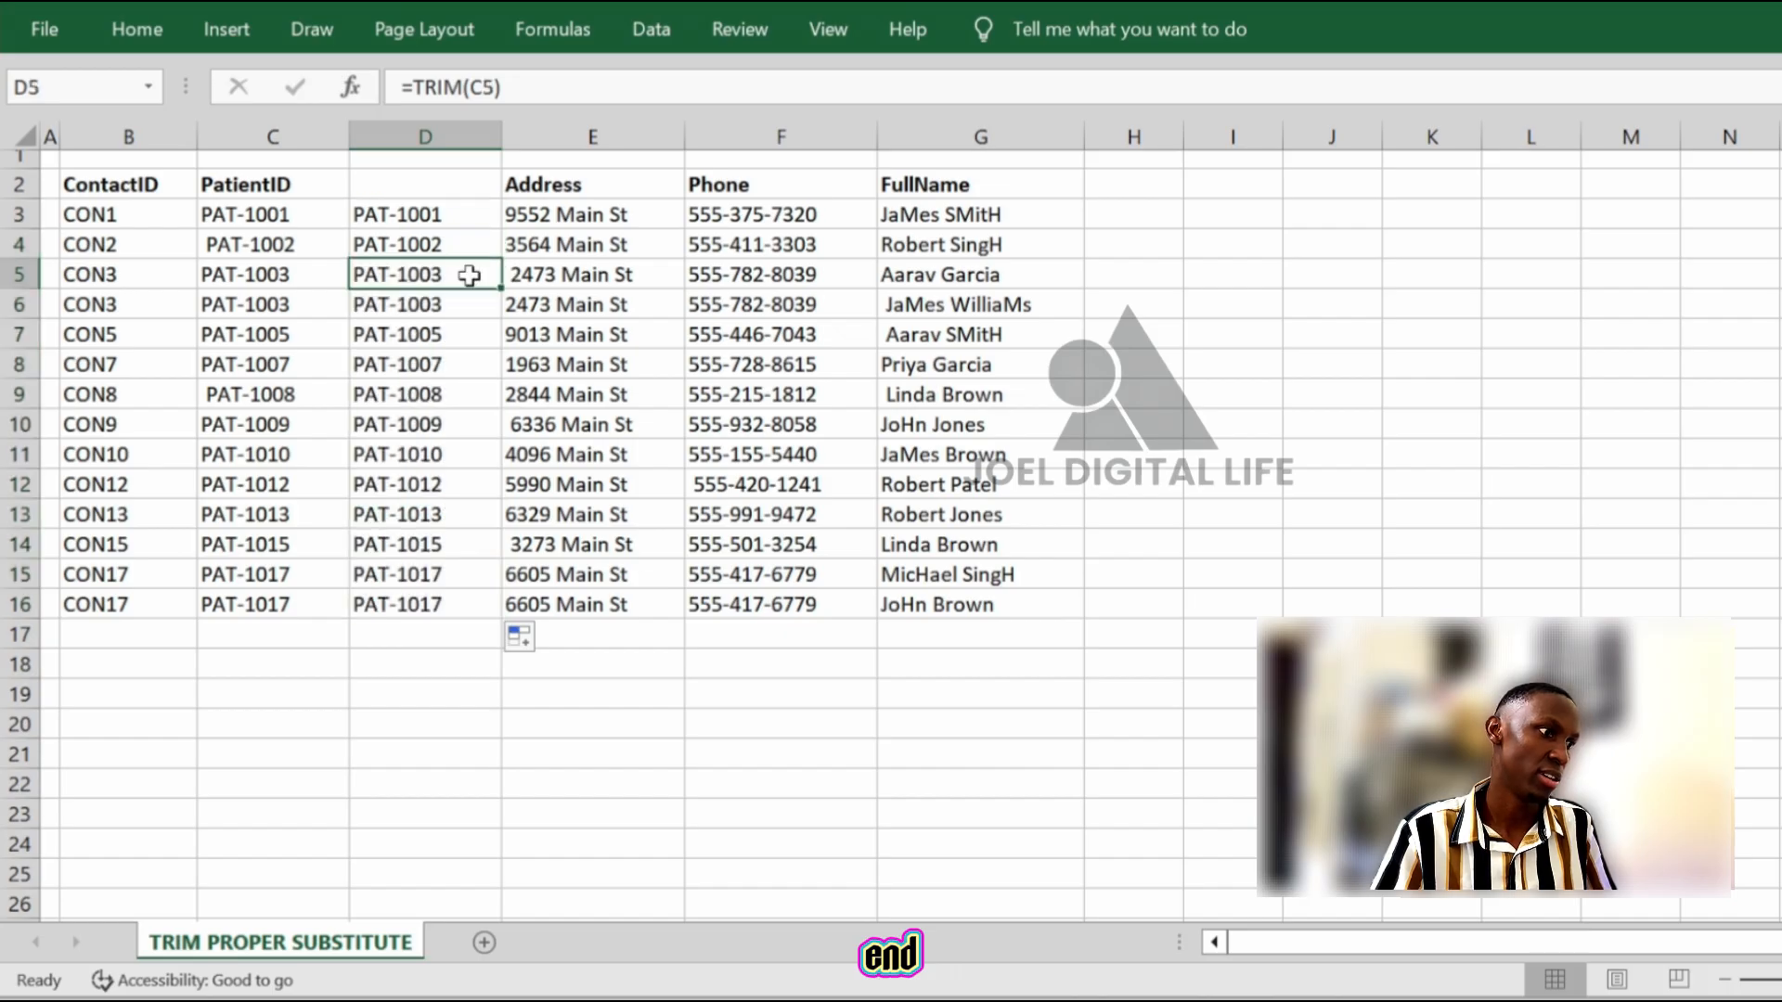
Inspect the TRIM formulas behind the cells in column D and compare their results with the original PatientID values in column C
{"action": "left_click", "coordinate": [452, 216]}
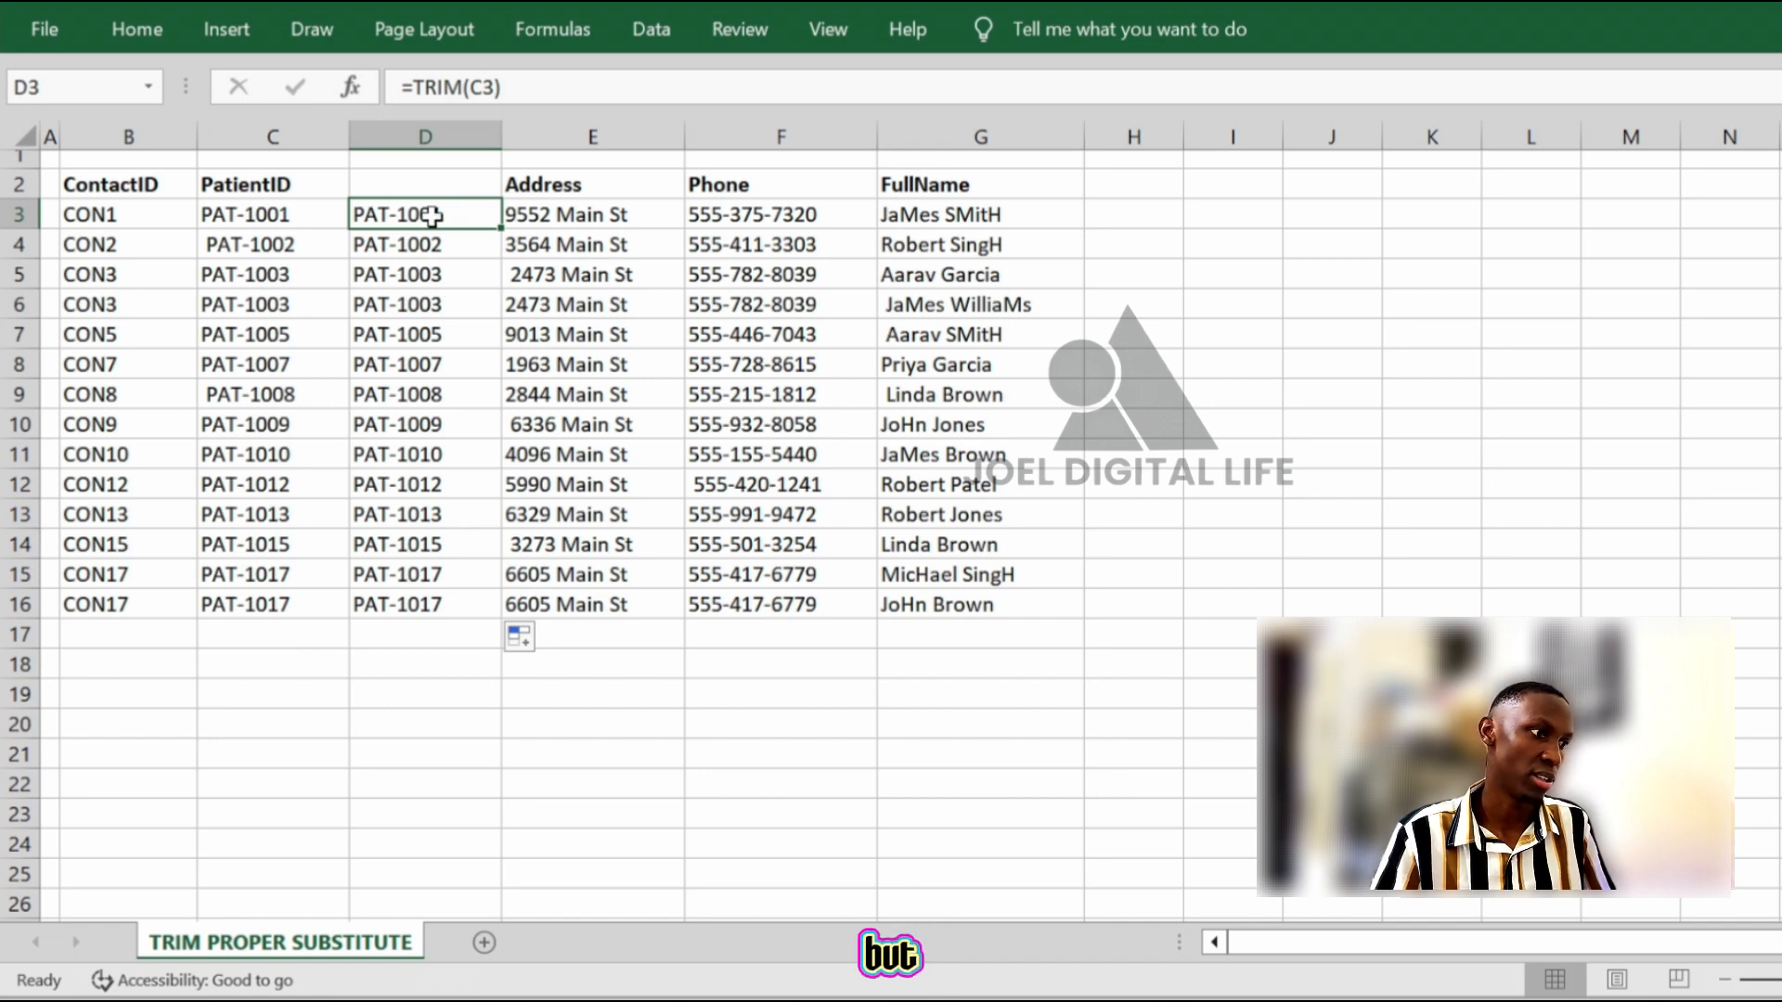
{"action": "left_click", "coordinate": [437, 357]}
{"action": "left_click", "coordinate": [440, 248]}
{"action": "left_click", "coordinate": [416, 400]}
{"action": "left_click", "coordinate": [420, 358]}
{"action": "left_click", "coordinate": [423, 332]}
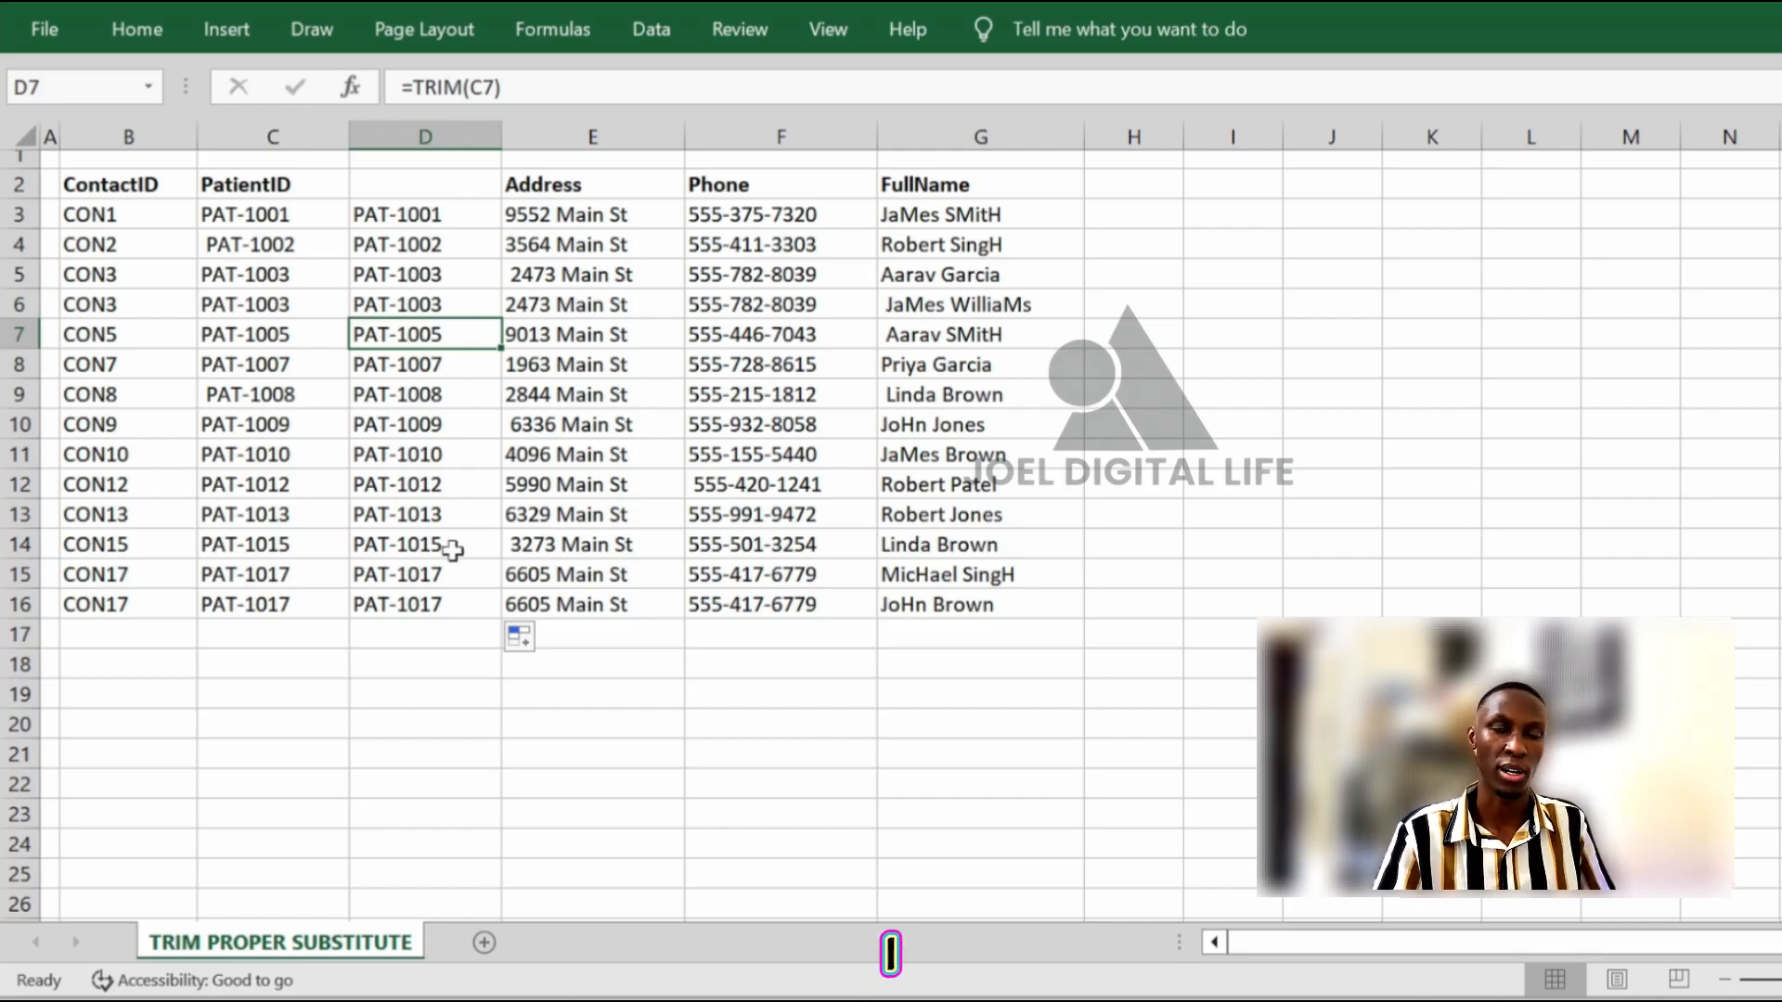
{"action": "left_click_drag", "start_coordinate": [278, 217], "coordinate": [283, 583]}
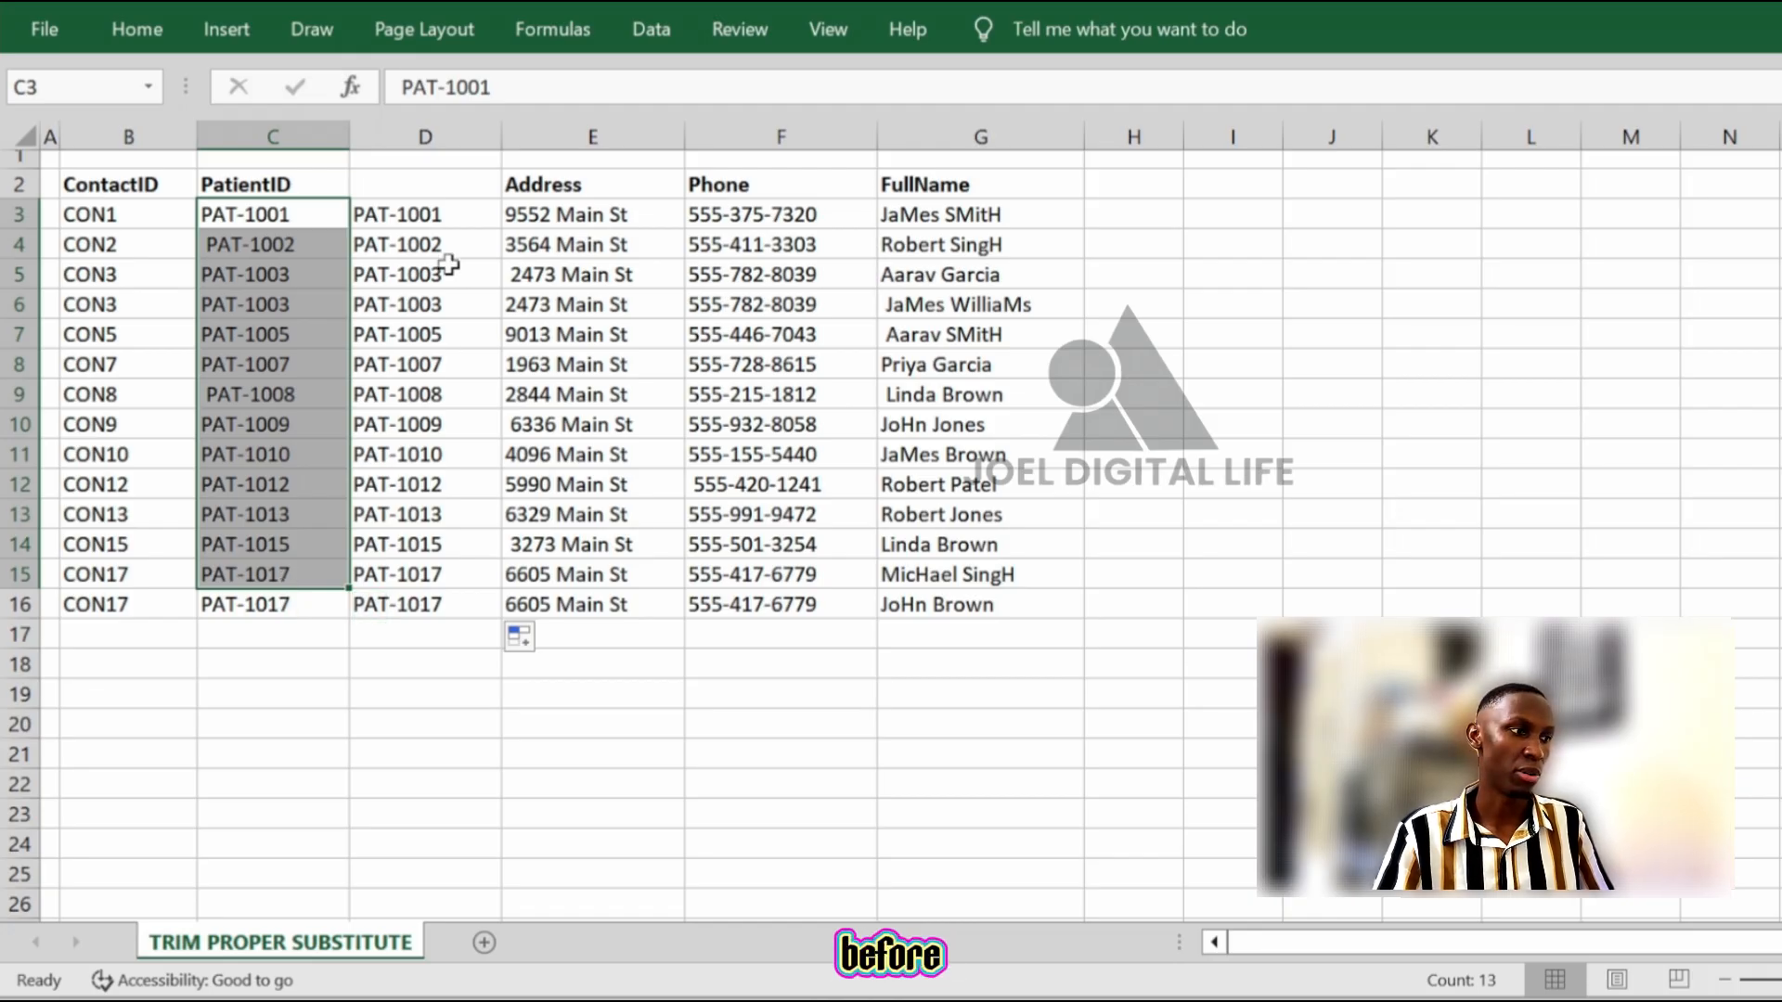
{"action": "left_click_drag", "start_coordinate": [465, 214], "coordinate": [436, 603]}
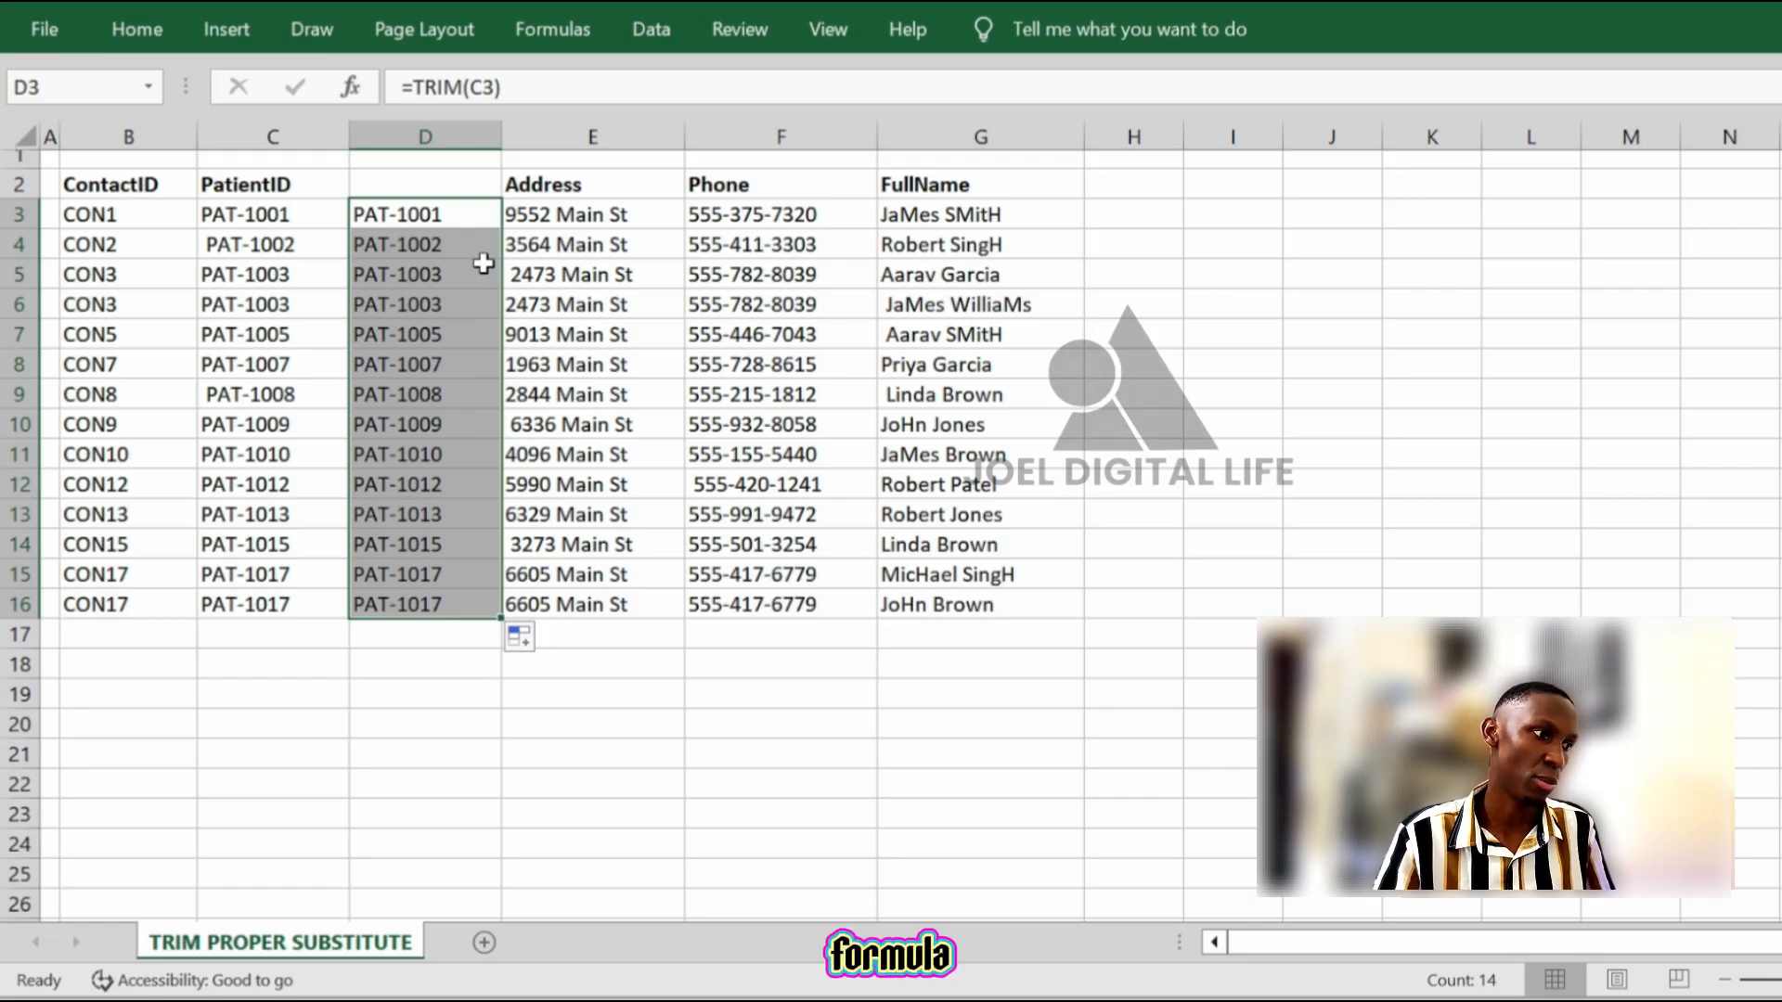
{"action": "left_click", "coordinate": [449, 206]}
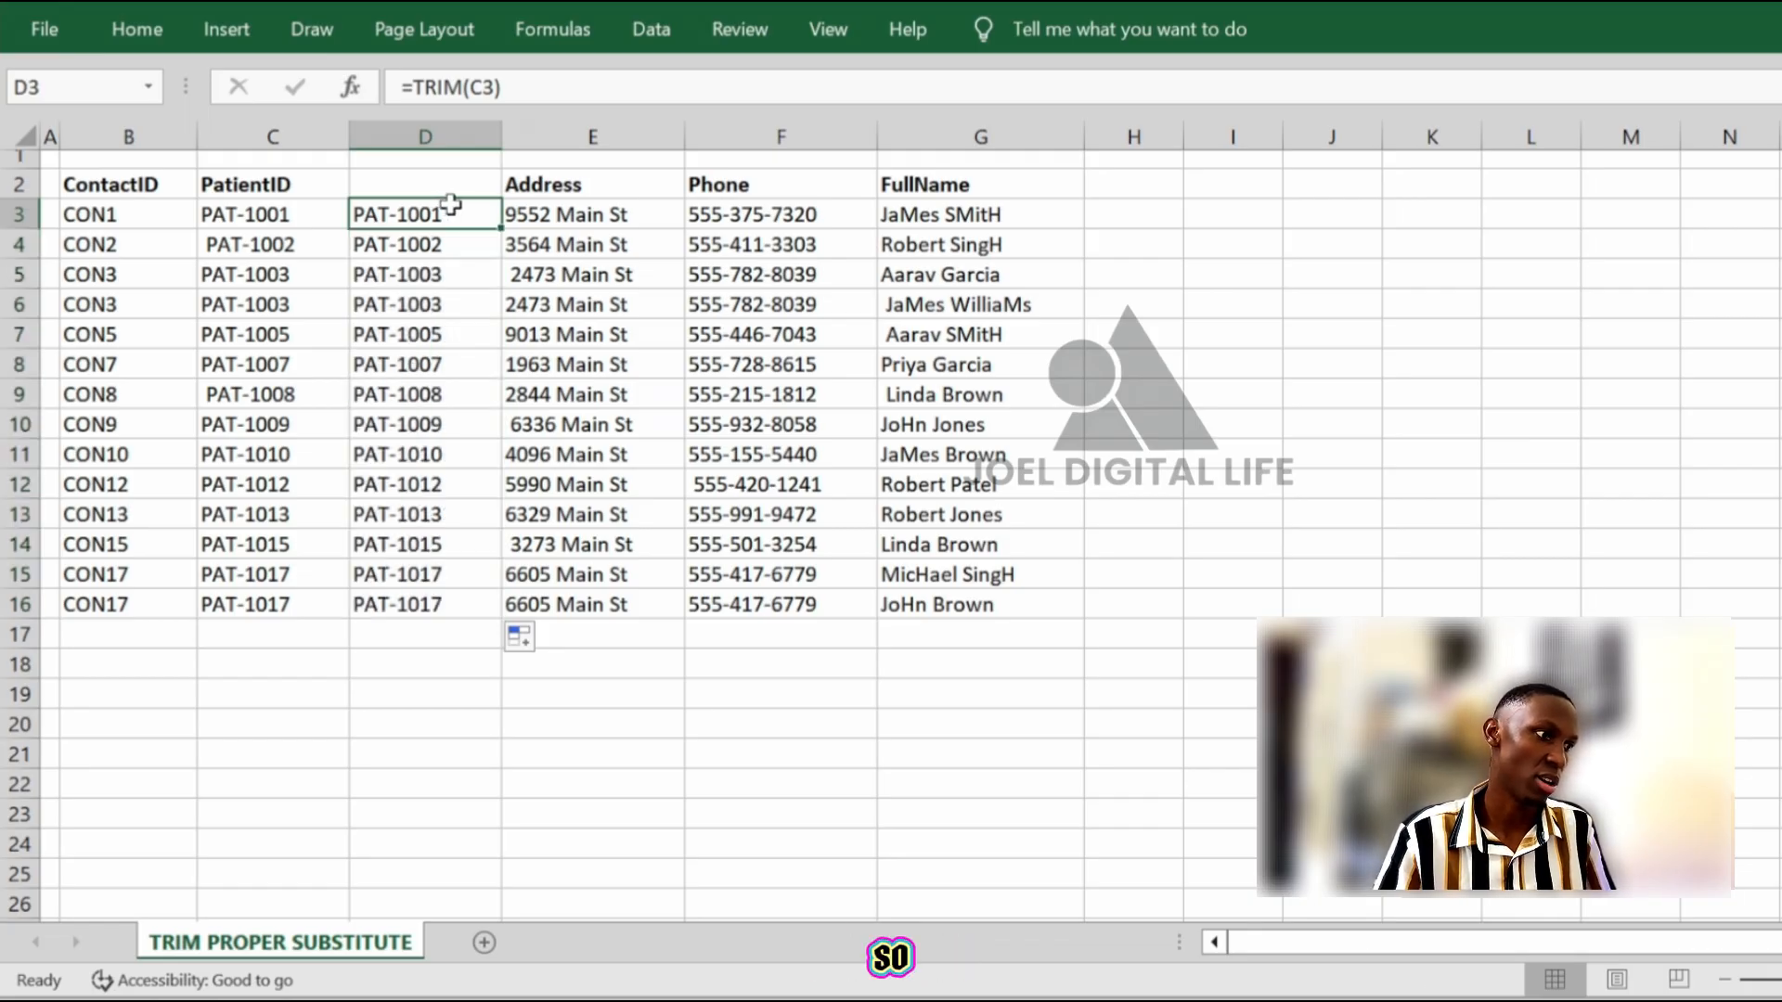
Convert the TRIM formulas in D3:D16 to static values with a values-only paste in place, and check several cells for remaining formulas
{"action": "left_click_drag", "start_coordinate": [450, 206], "coordinate": [463, 600]}
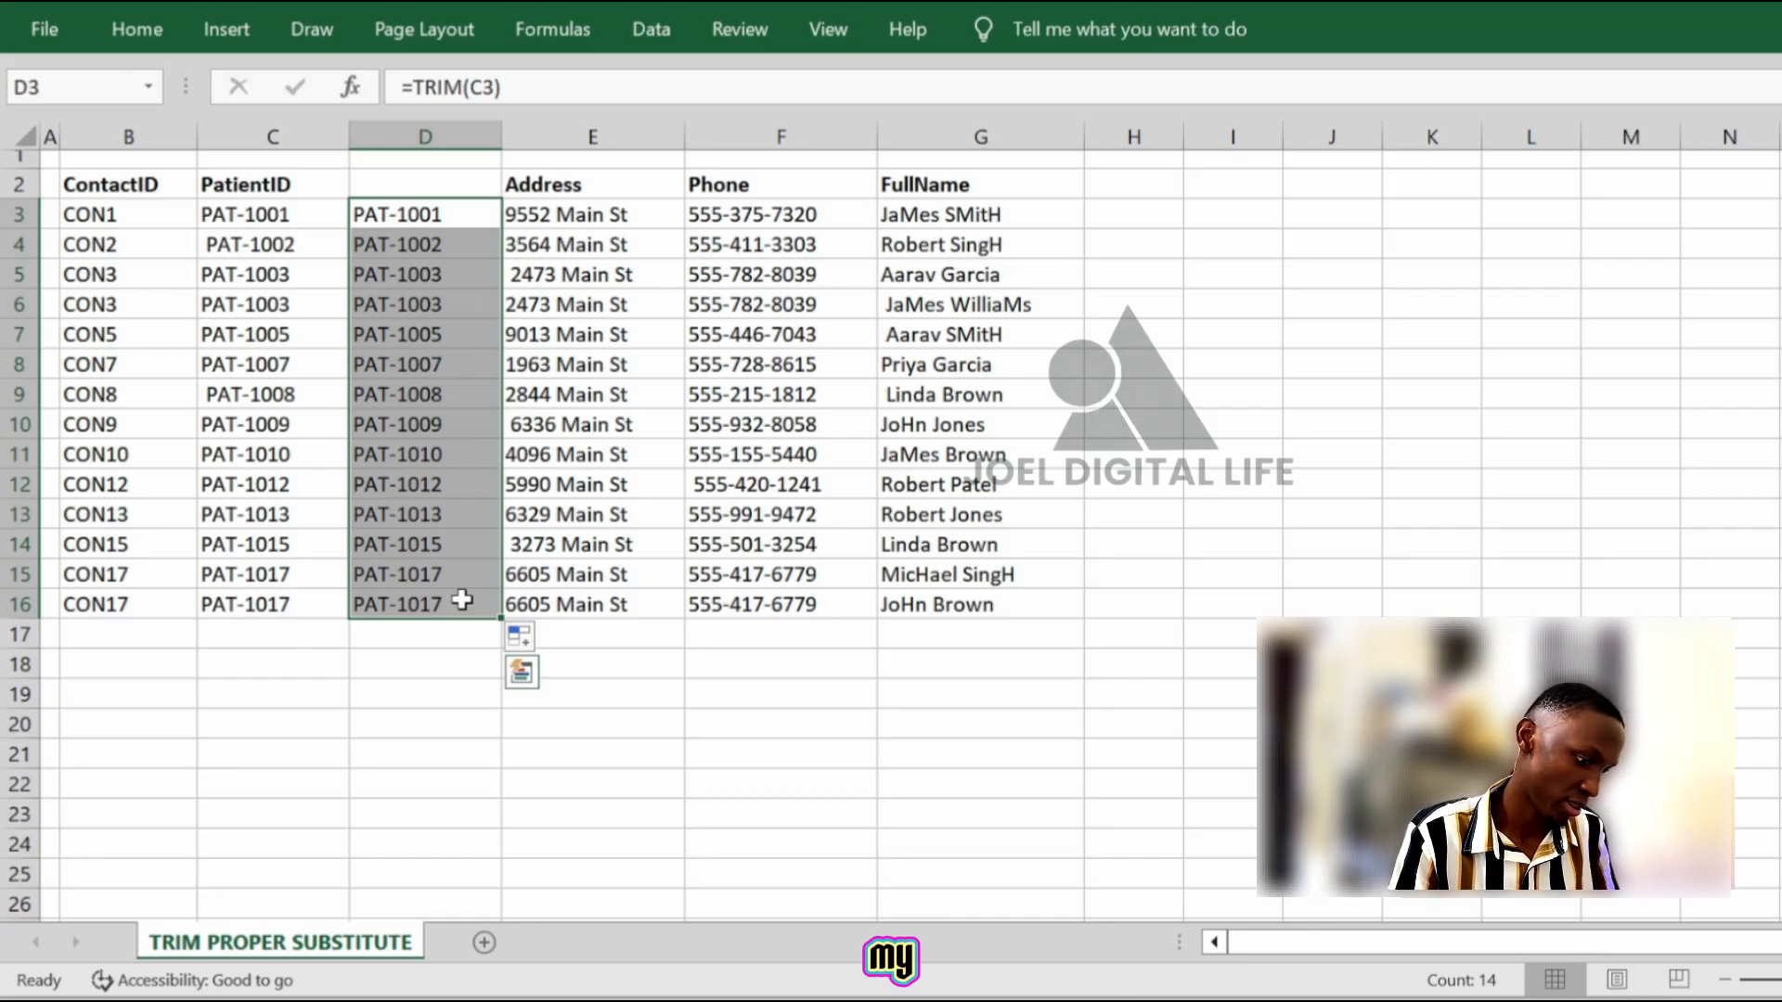
{"action": "key", "text": "ctrl+c"}
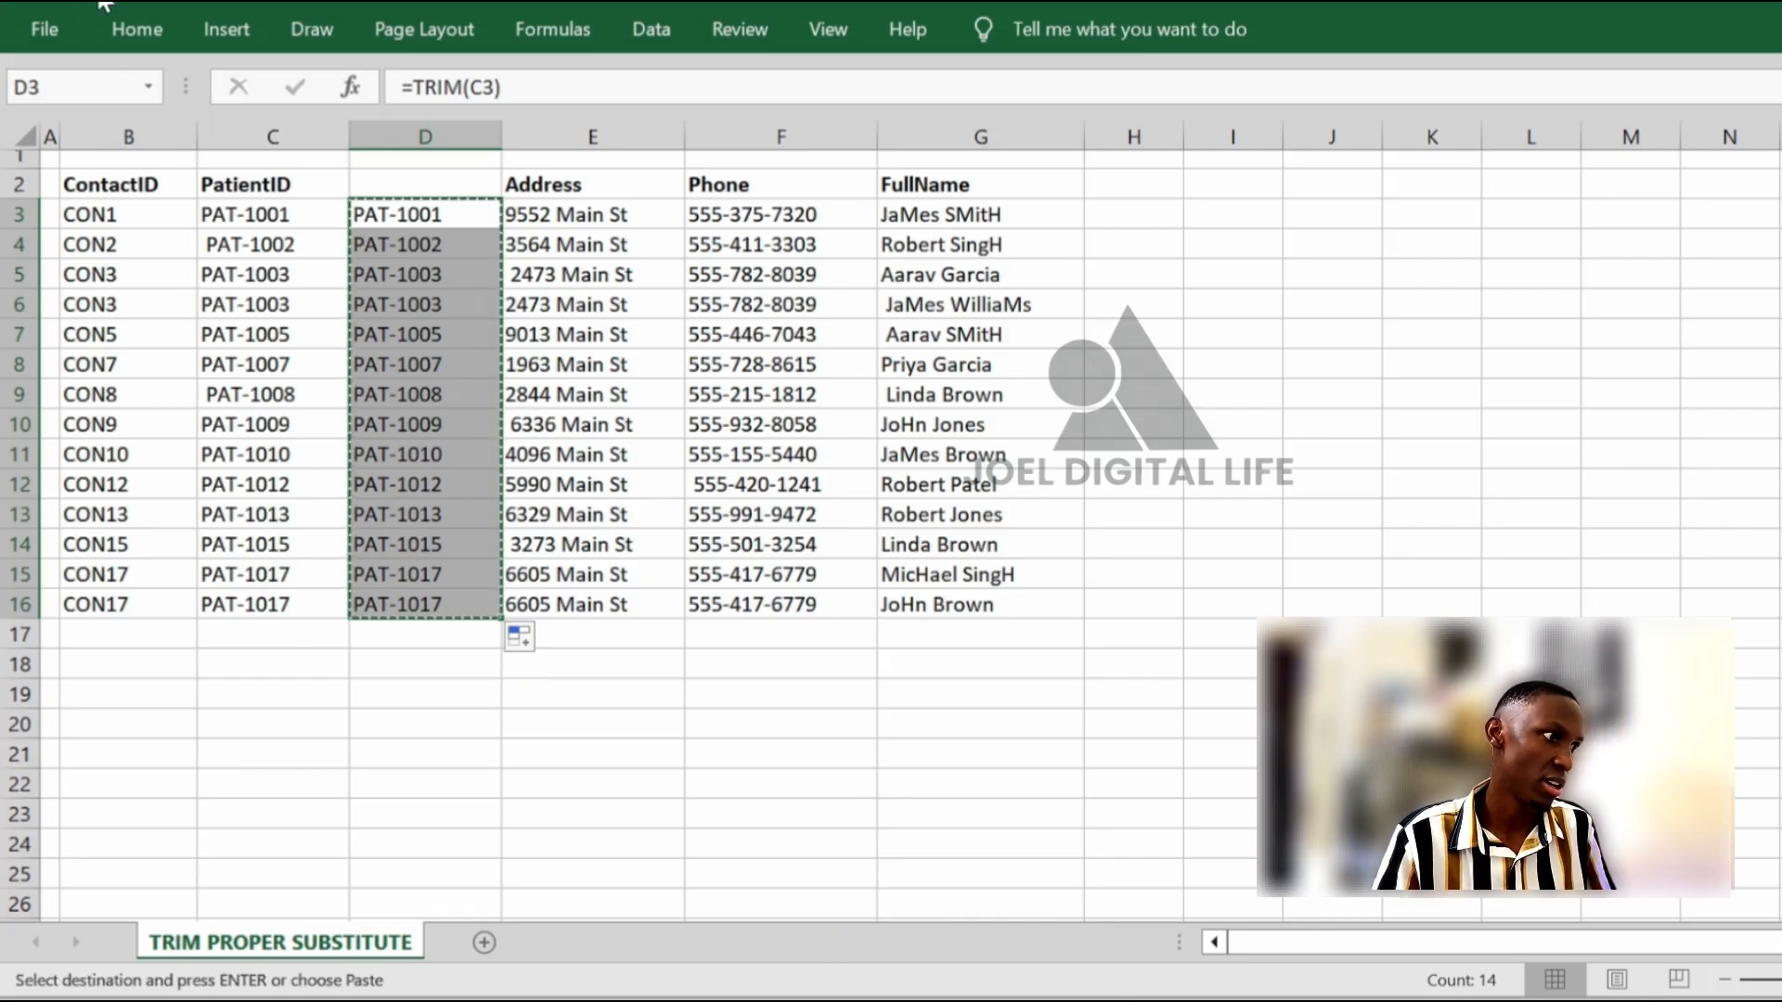
{"action": "left_click", "coordinate": [140, 26]}
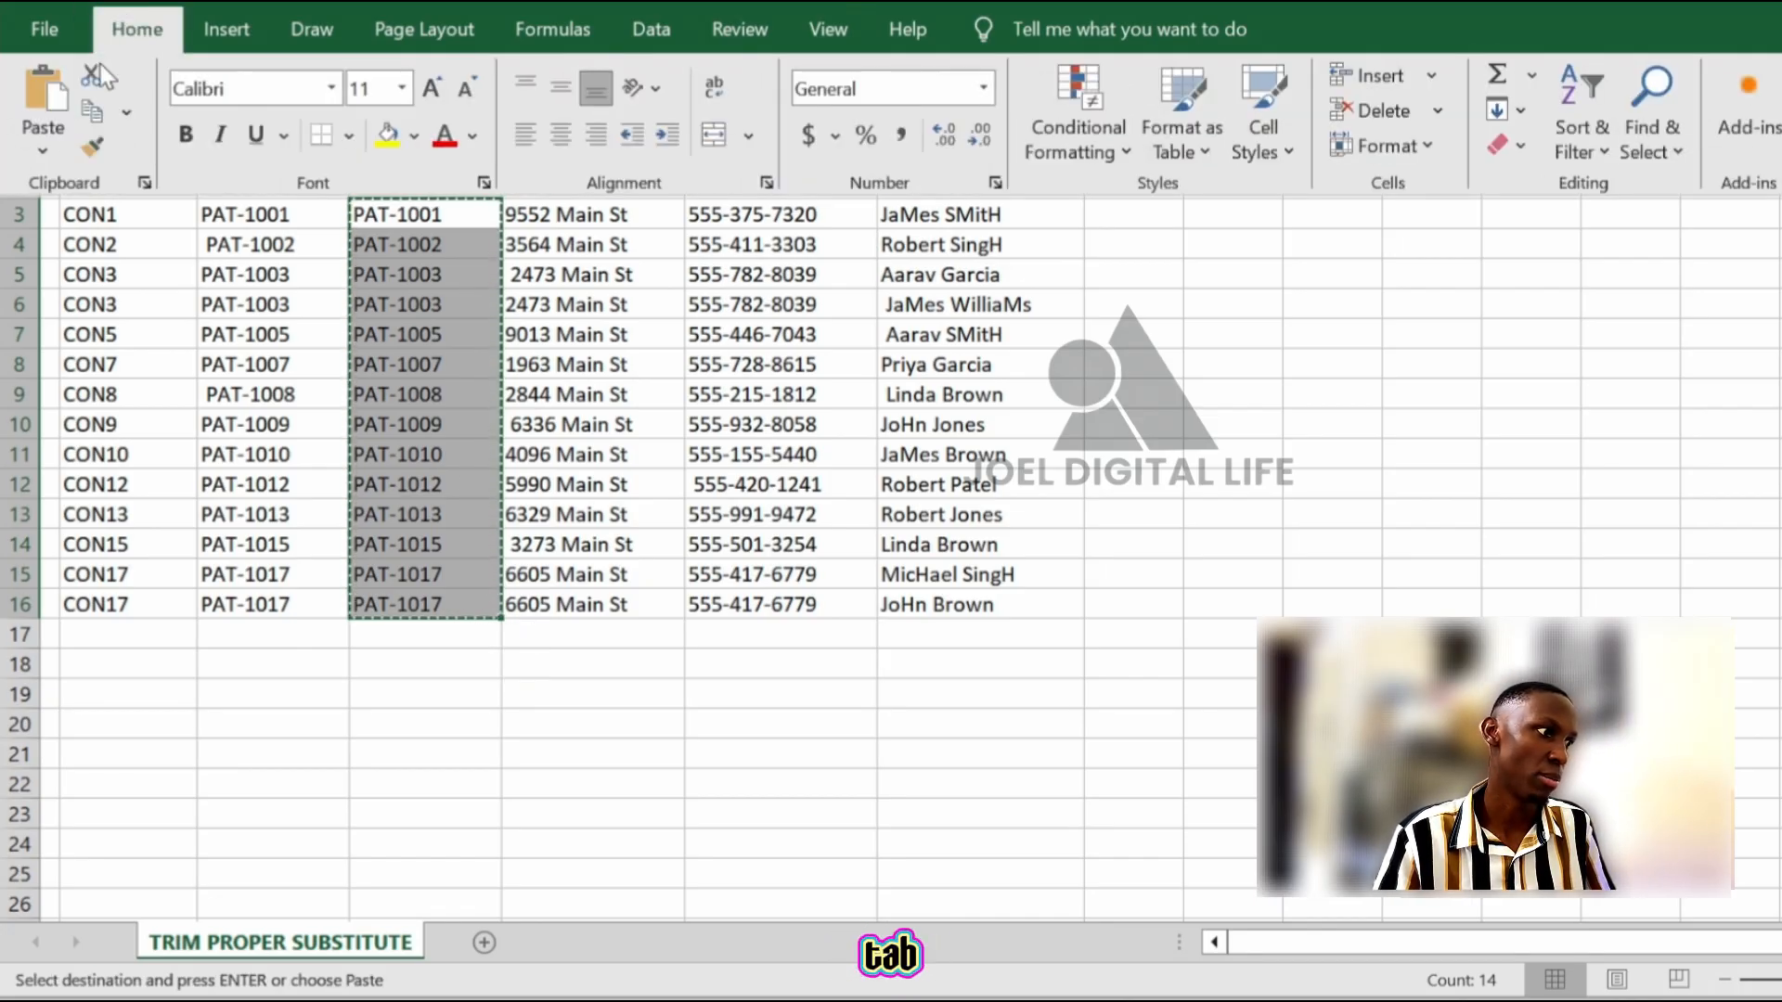
{"action": "left_click", "coordinate": [42, 147]}
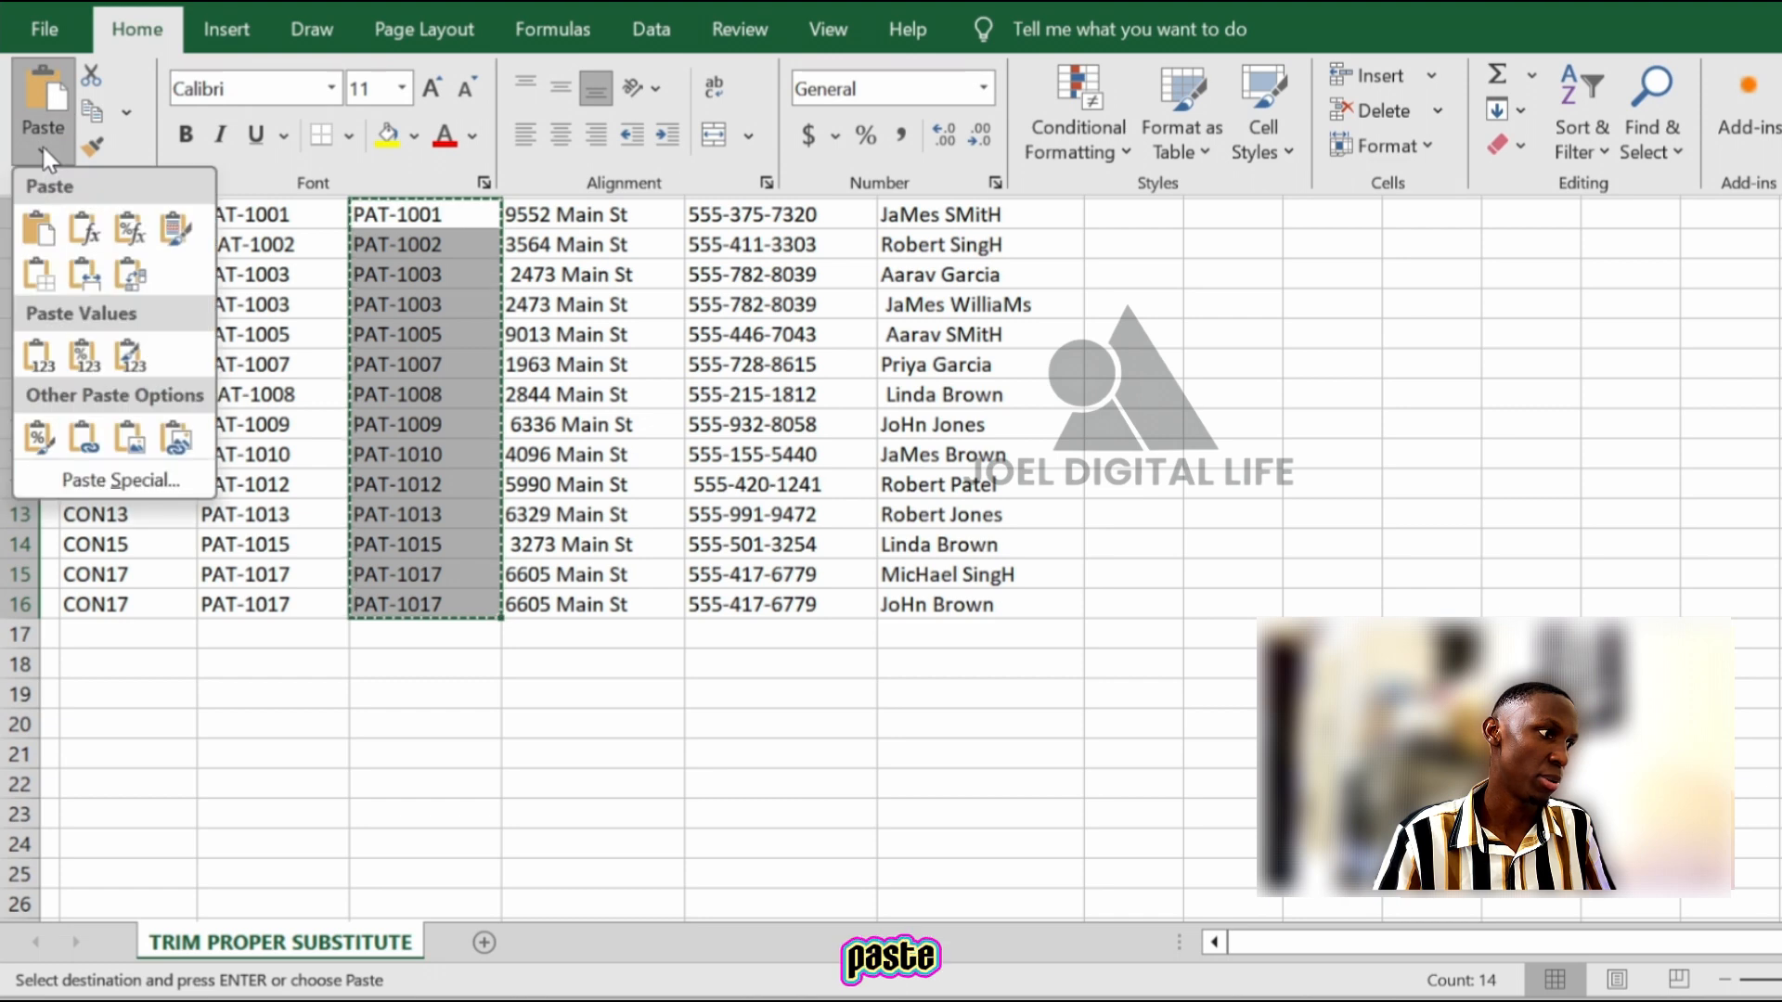
{"action": "left_click", "coordinate": [47, 372]}
{"action": "left_click", "coordinate": [270, 631]}
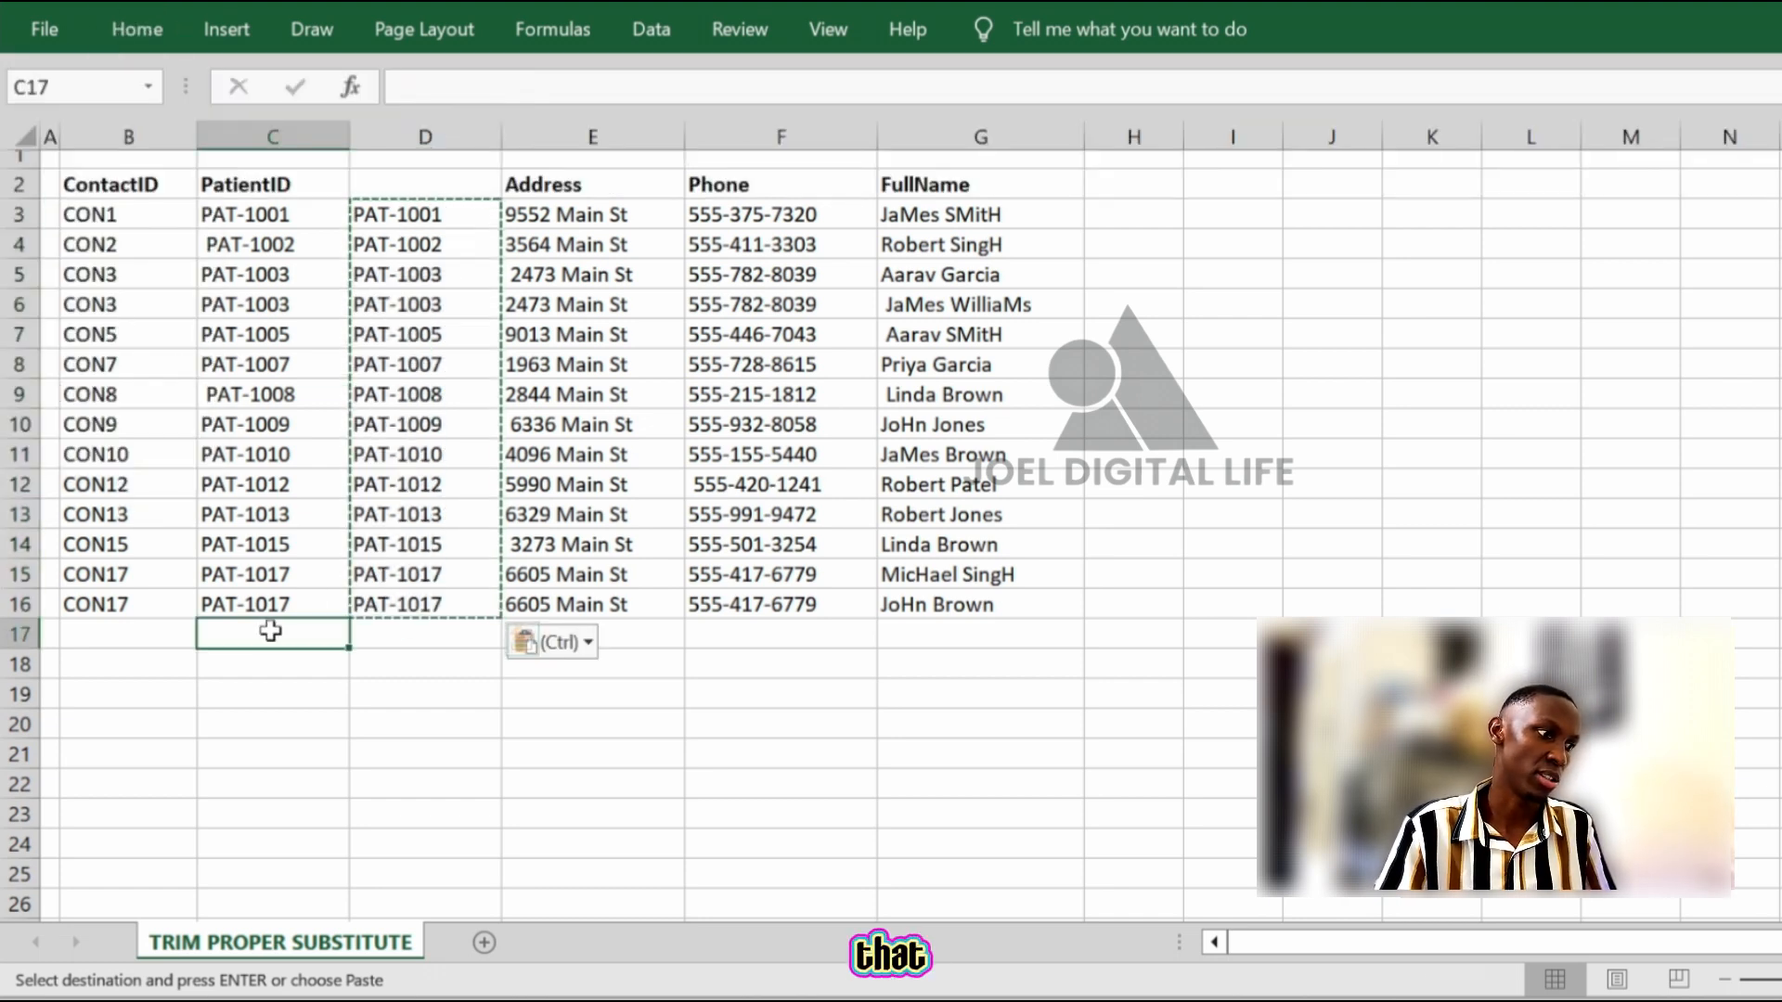
{"action": "key", "text": "Escape"}
{"action": "left_click", "coordinate": [414, 513]}
{"action": "left_click", "coordinate": [459, 334]}
{"action": "left_click", "coordinate": [414, 245]}
{"action": "key", "text": "Down"}
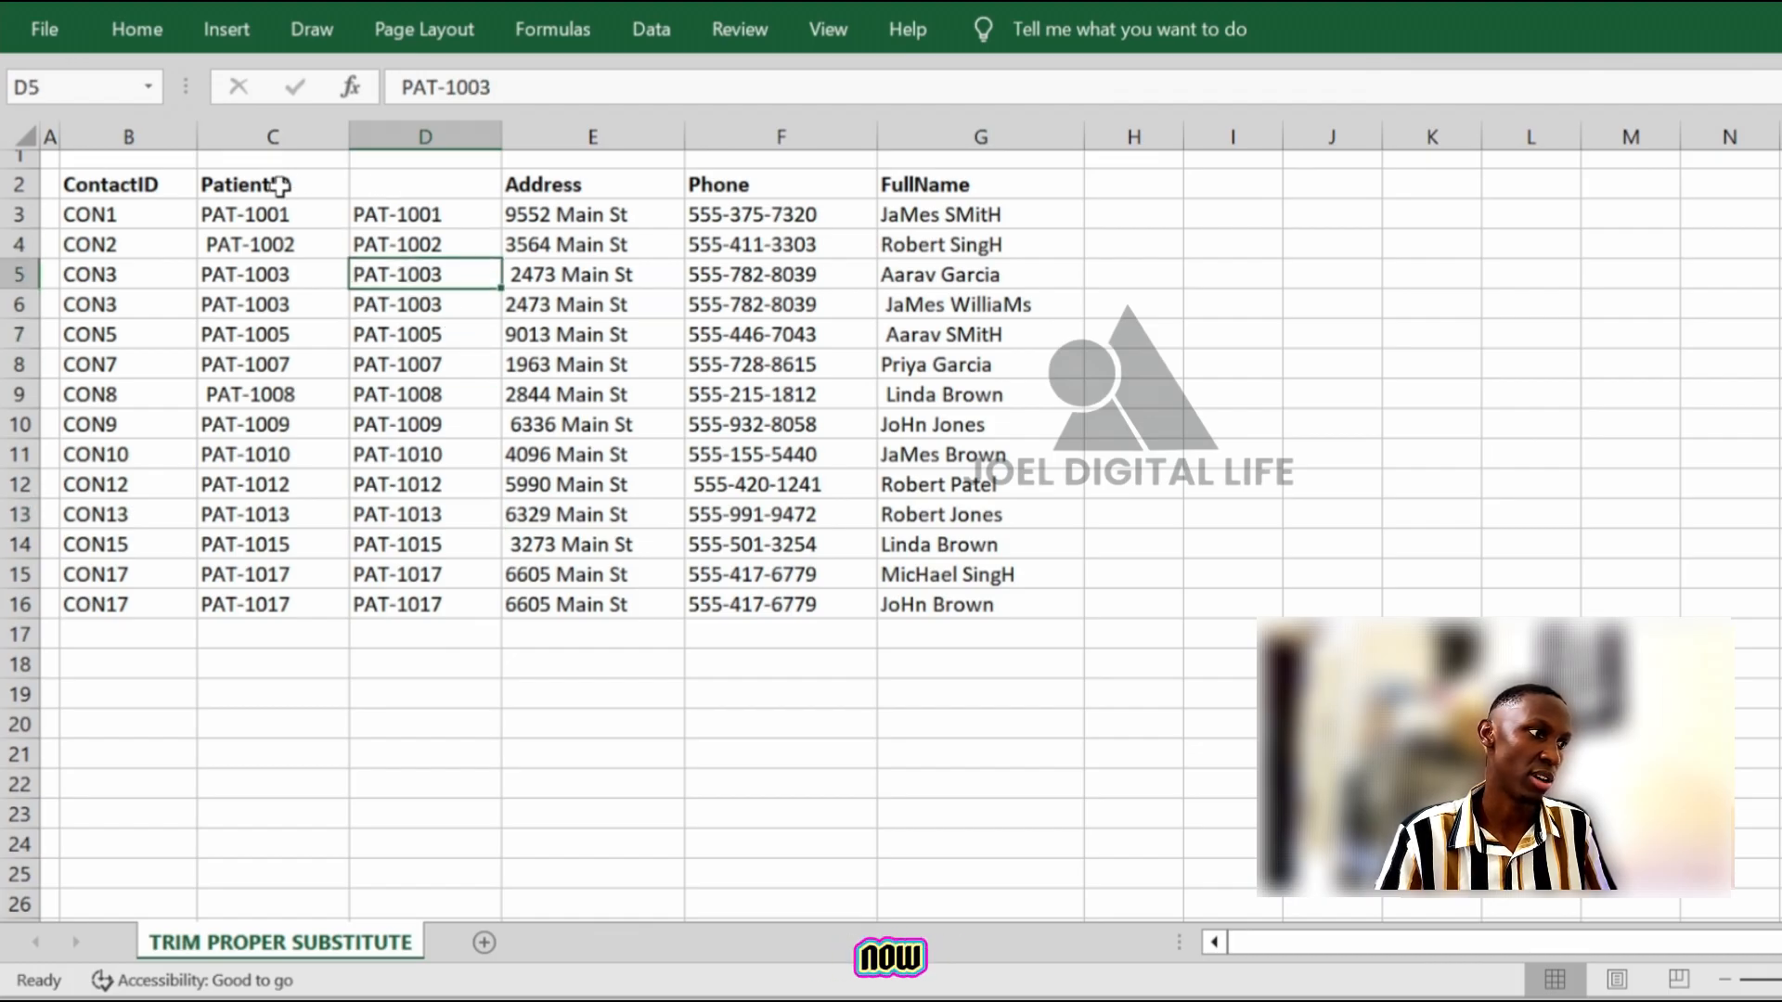
Copy the PatientID header from C2 into D2 above the cleaned IDs
{"action": "left_click", "coordinate": [283, 221]}
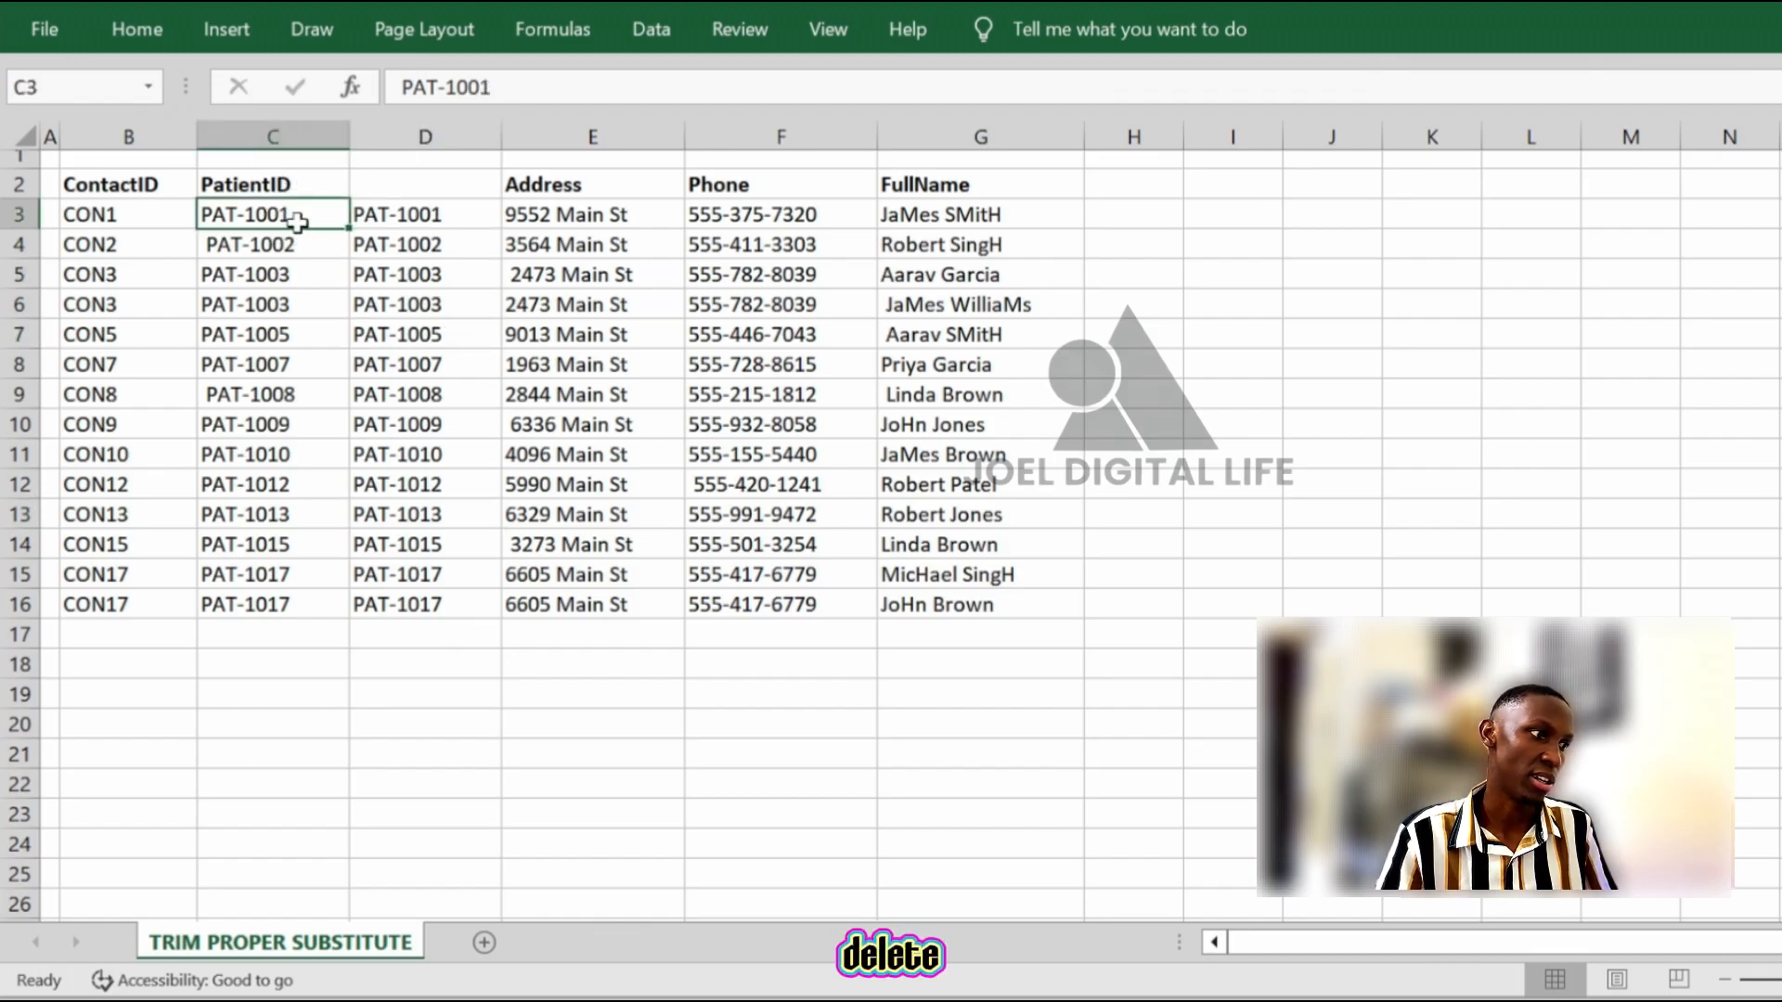
{"action": "left_click", "coordinate": [311, 186]}
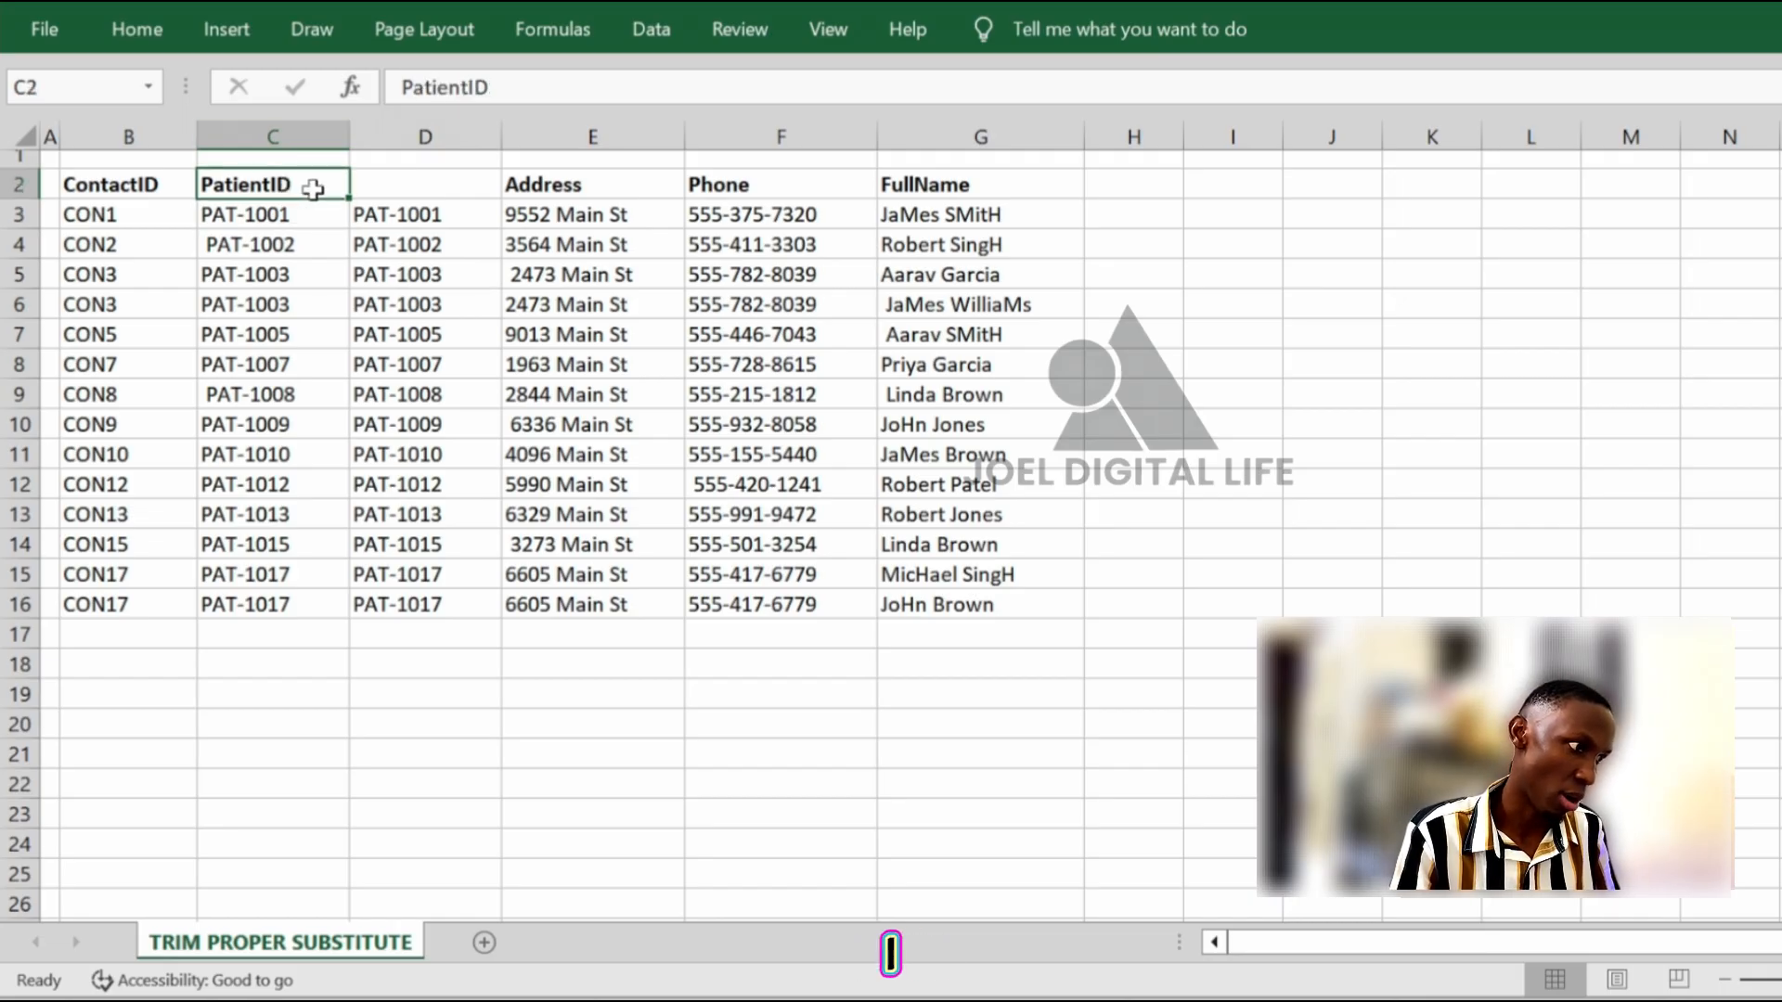
{"action": "key", "text": "ctrl+c"}
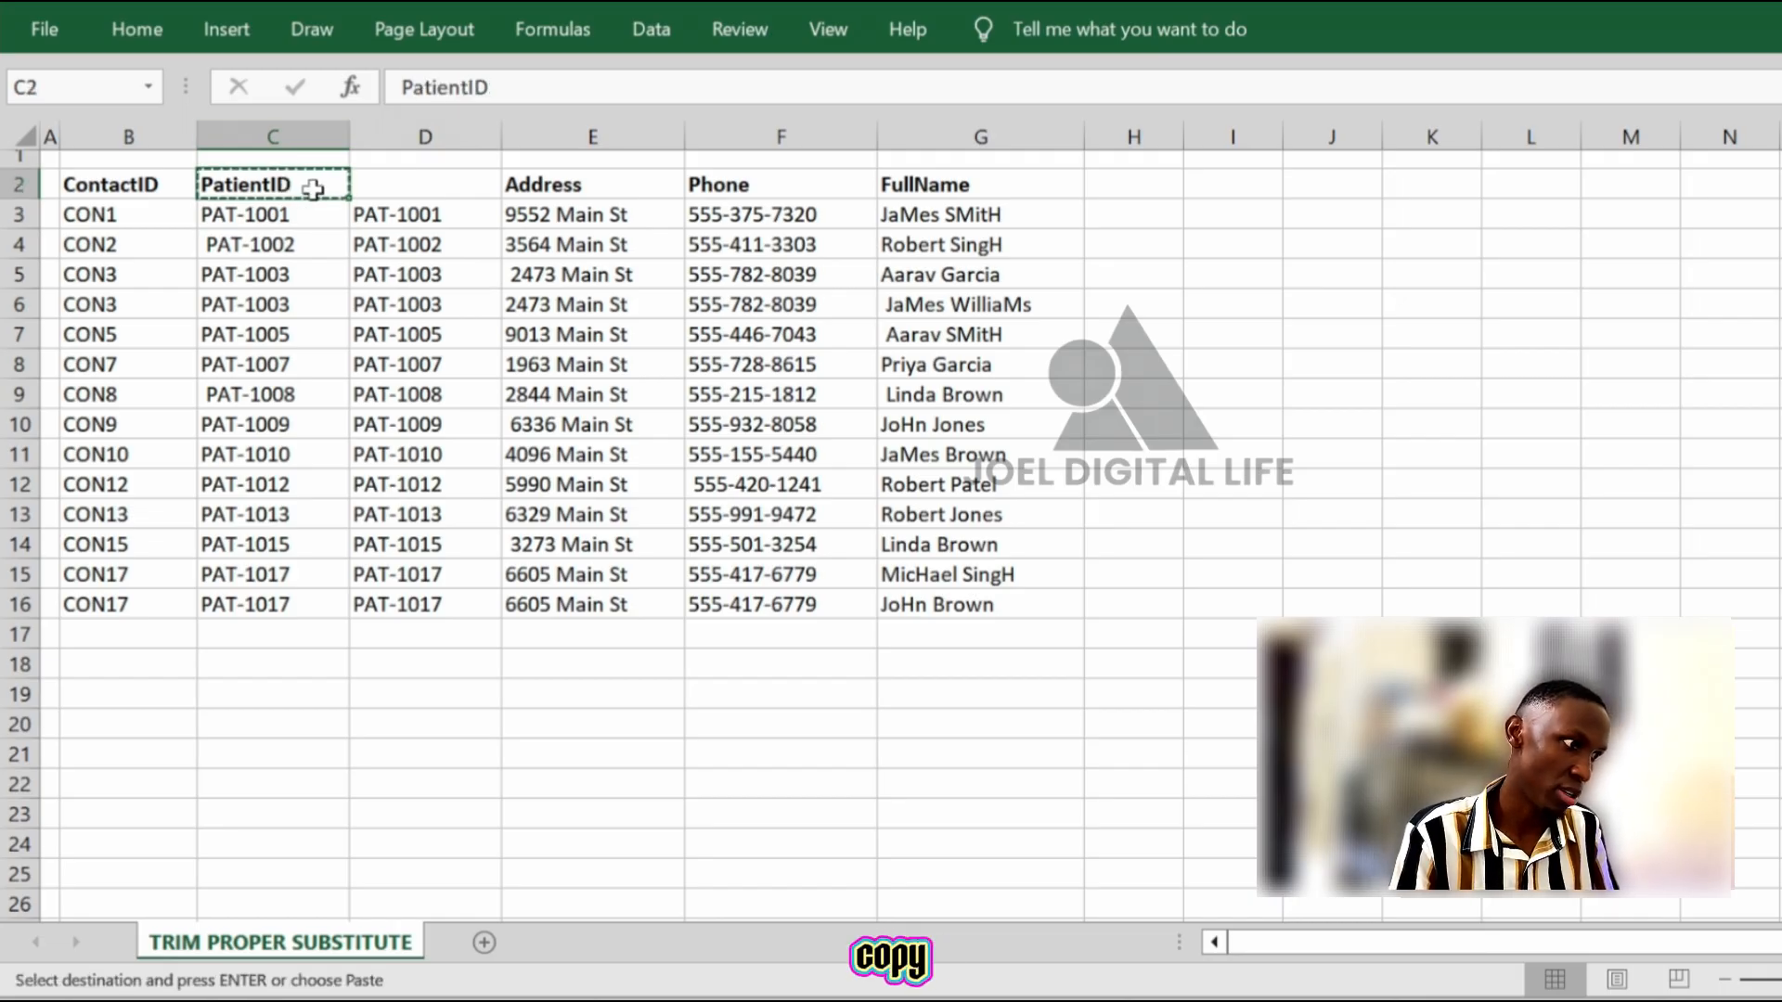
{"action": "left_click", "coordinate": [406, 181]}
{"action": "key", "text": "ctrl+v"}
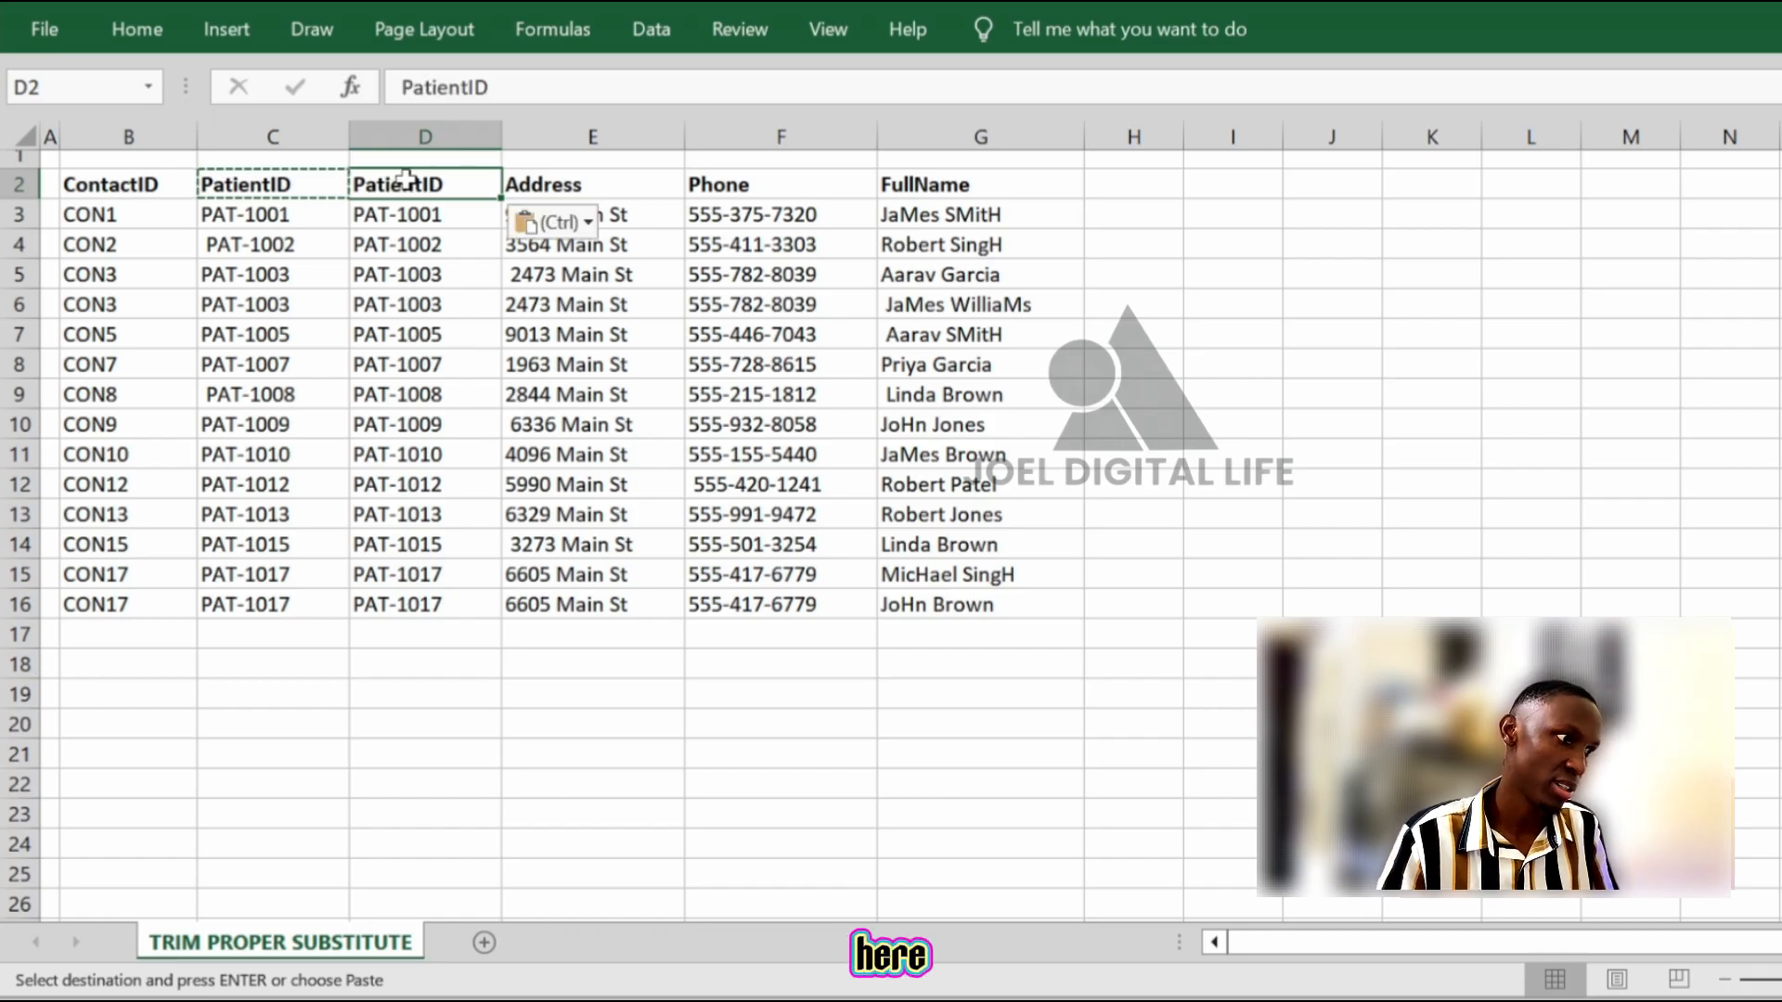
Delete the original PatientID column C, keeping only the trimmed PatientID column
{"action": "left_click", "coordinate": [251, 302]}
{"action": "left_click", "coordinate": [297, 246]}
{"action": "key", "text": "ctrl+Down"}
{"action": "left_click", "coordinate": [305, 131]}
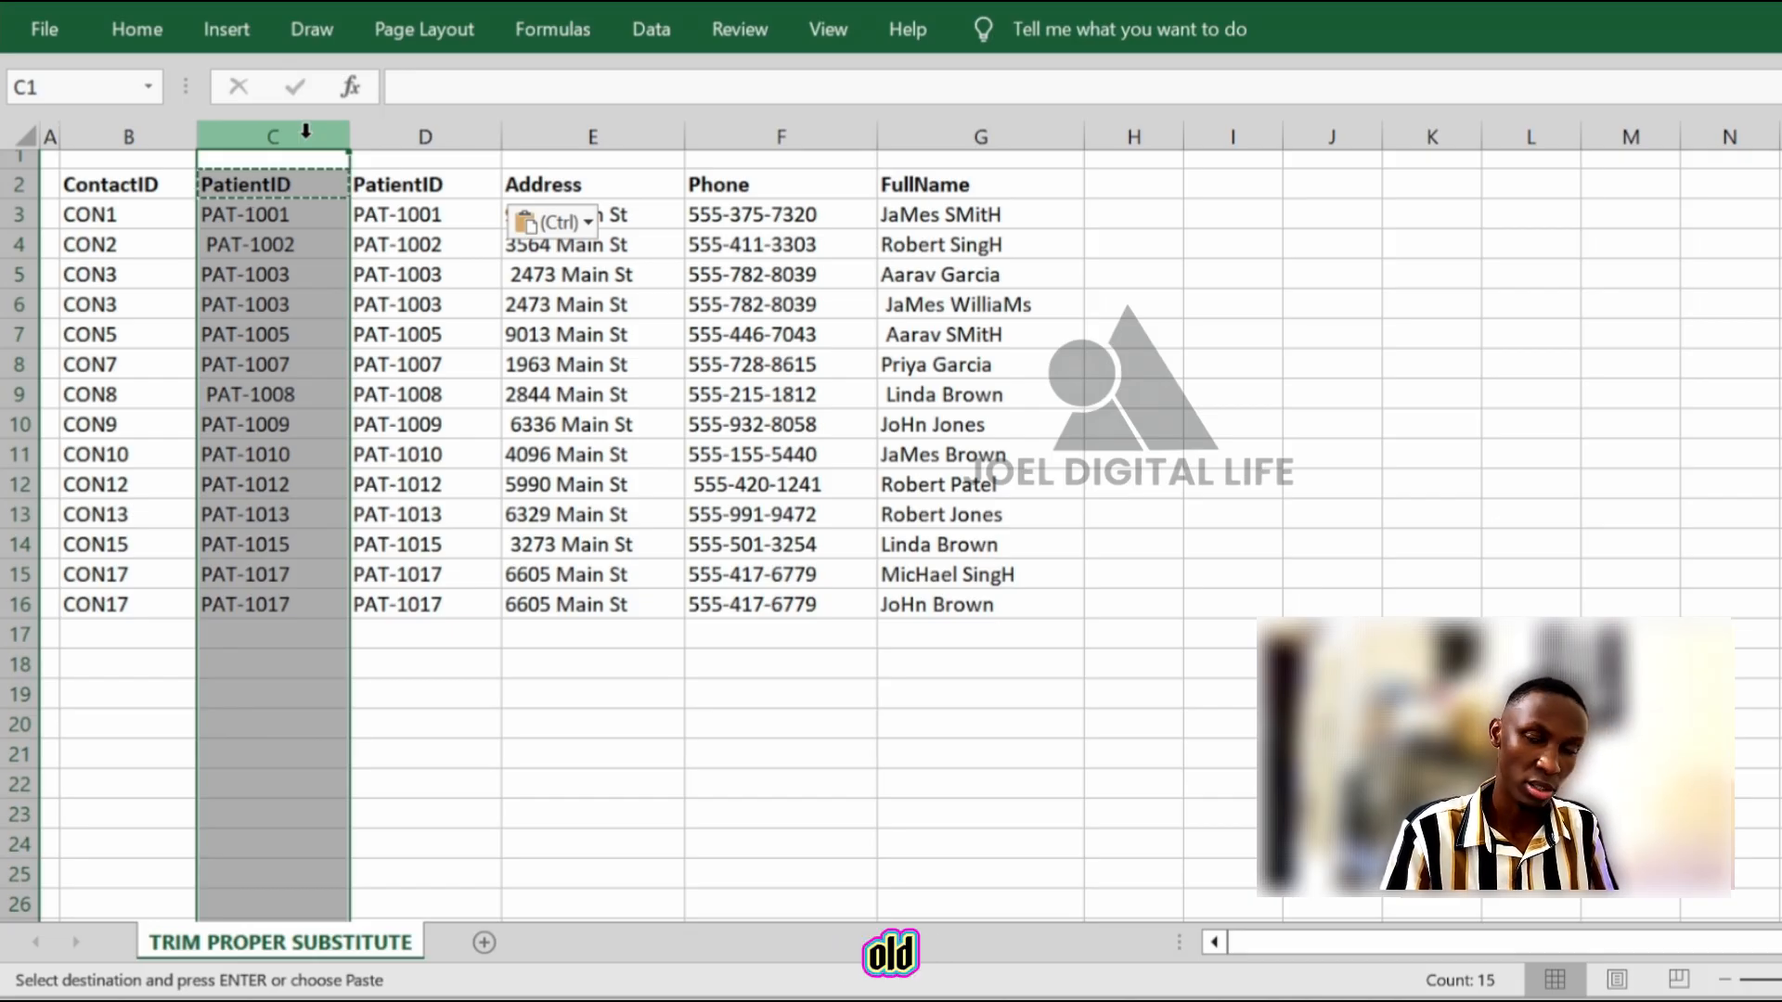
{"action": "key", "text": "Escape"}
{"action": "key", "text": "ctrl+minus"}
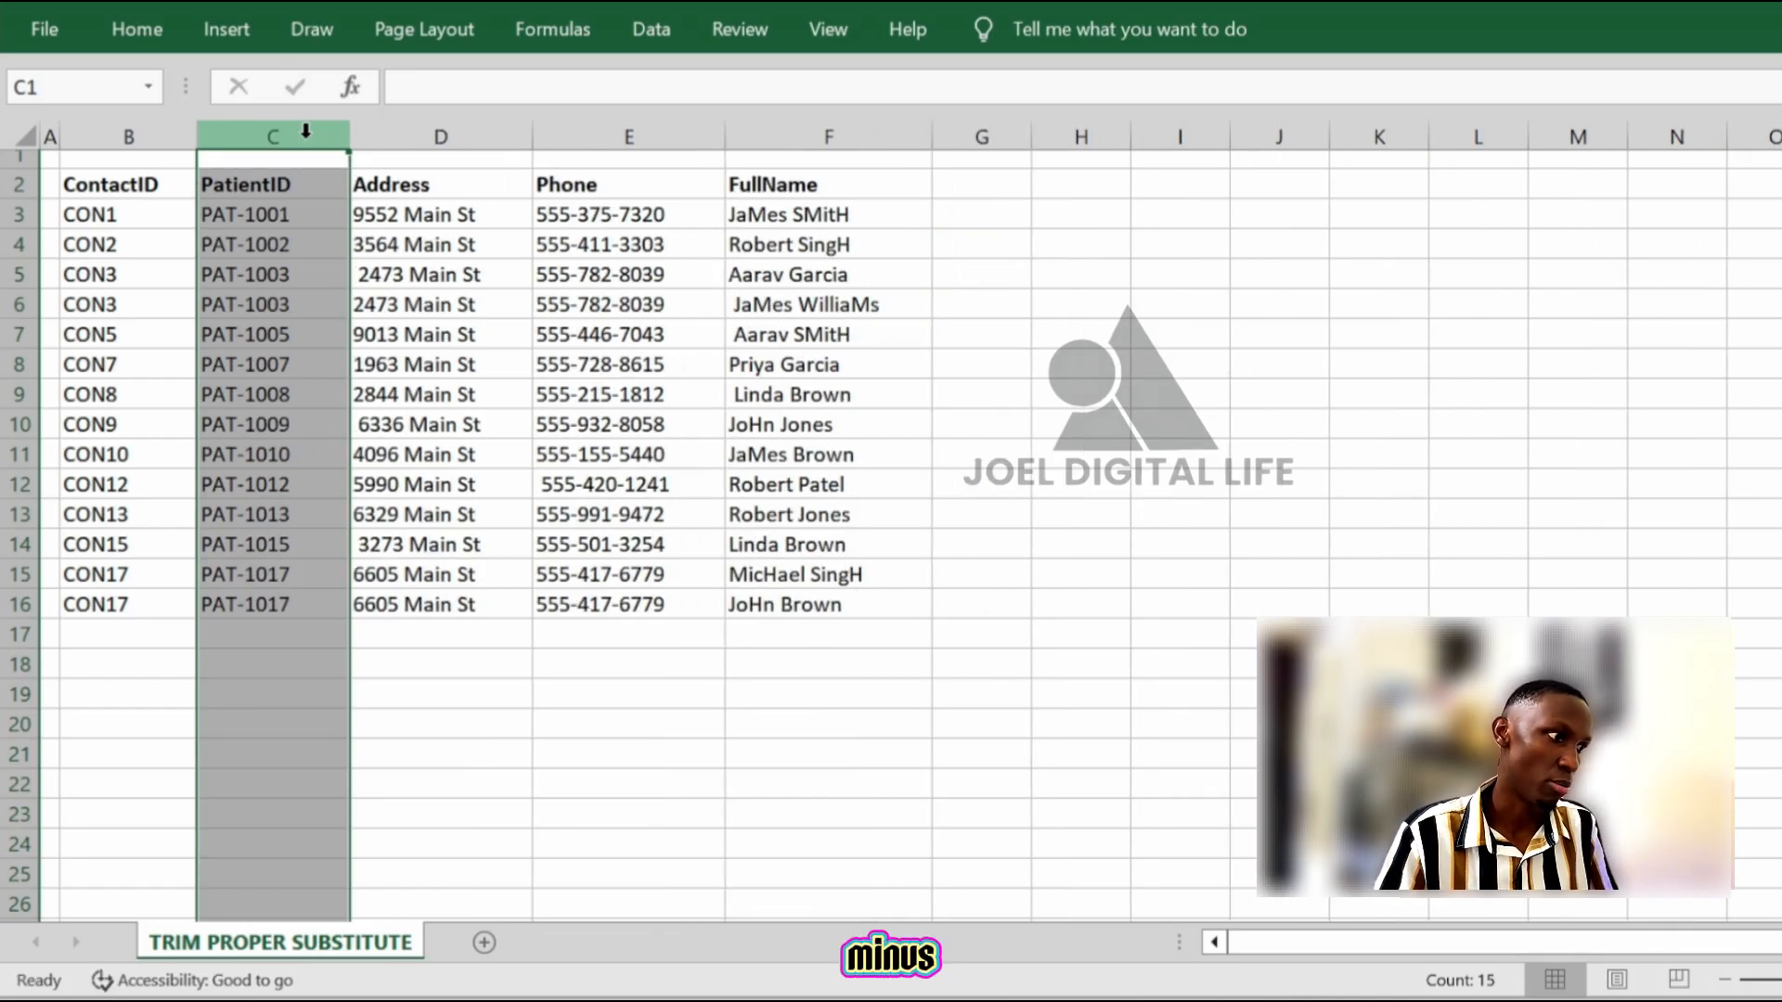
{"action": "left_click", "coordinate": [255, 274]}
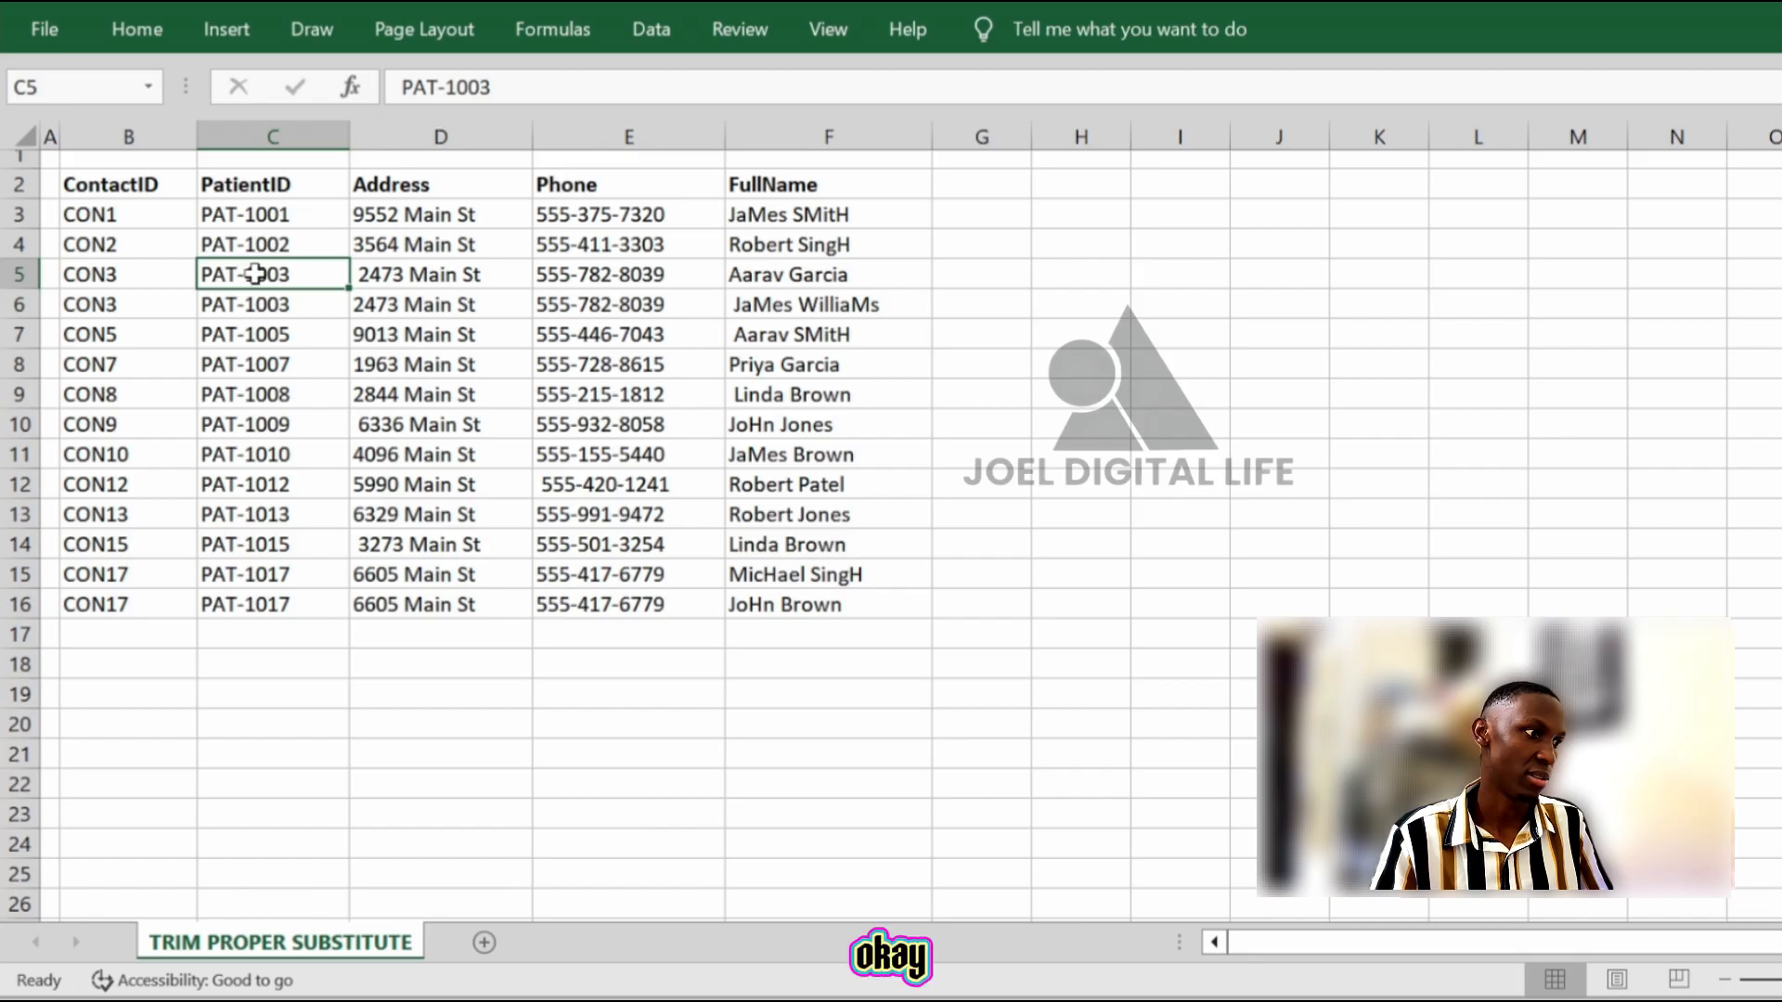
Examine the first Address entries in column D for extra leading spaces
{"action": "left_click", "coordinate": [494, 218]}
{"action": "key", "text": "Down"}
{"action": "key", "text": "Down"}
{"action": "key", "text": "Down"}
{"action": "key", "text": "Up"}
{"action": "key", "text": "Up"}
{"action": "key", "text": "Down"}
{"action": "key", "text": "Down"}
{"action": "key", "text": "Up"}
{"action": "key", "text": "Up"}
{"action": "key", "text": "Down"}
{"action": "key", "text": "Down"}
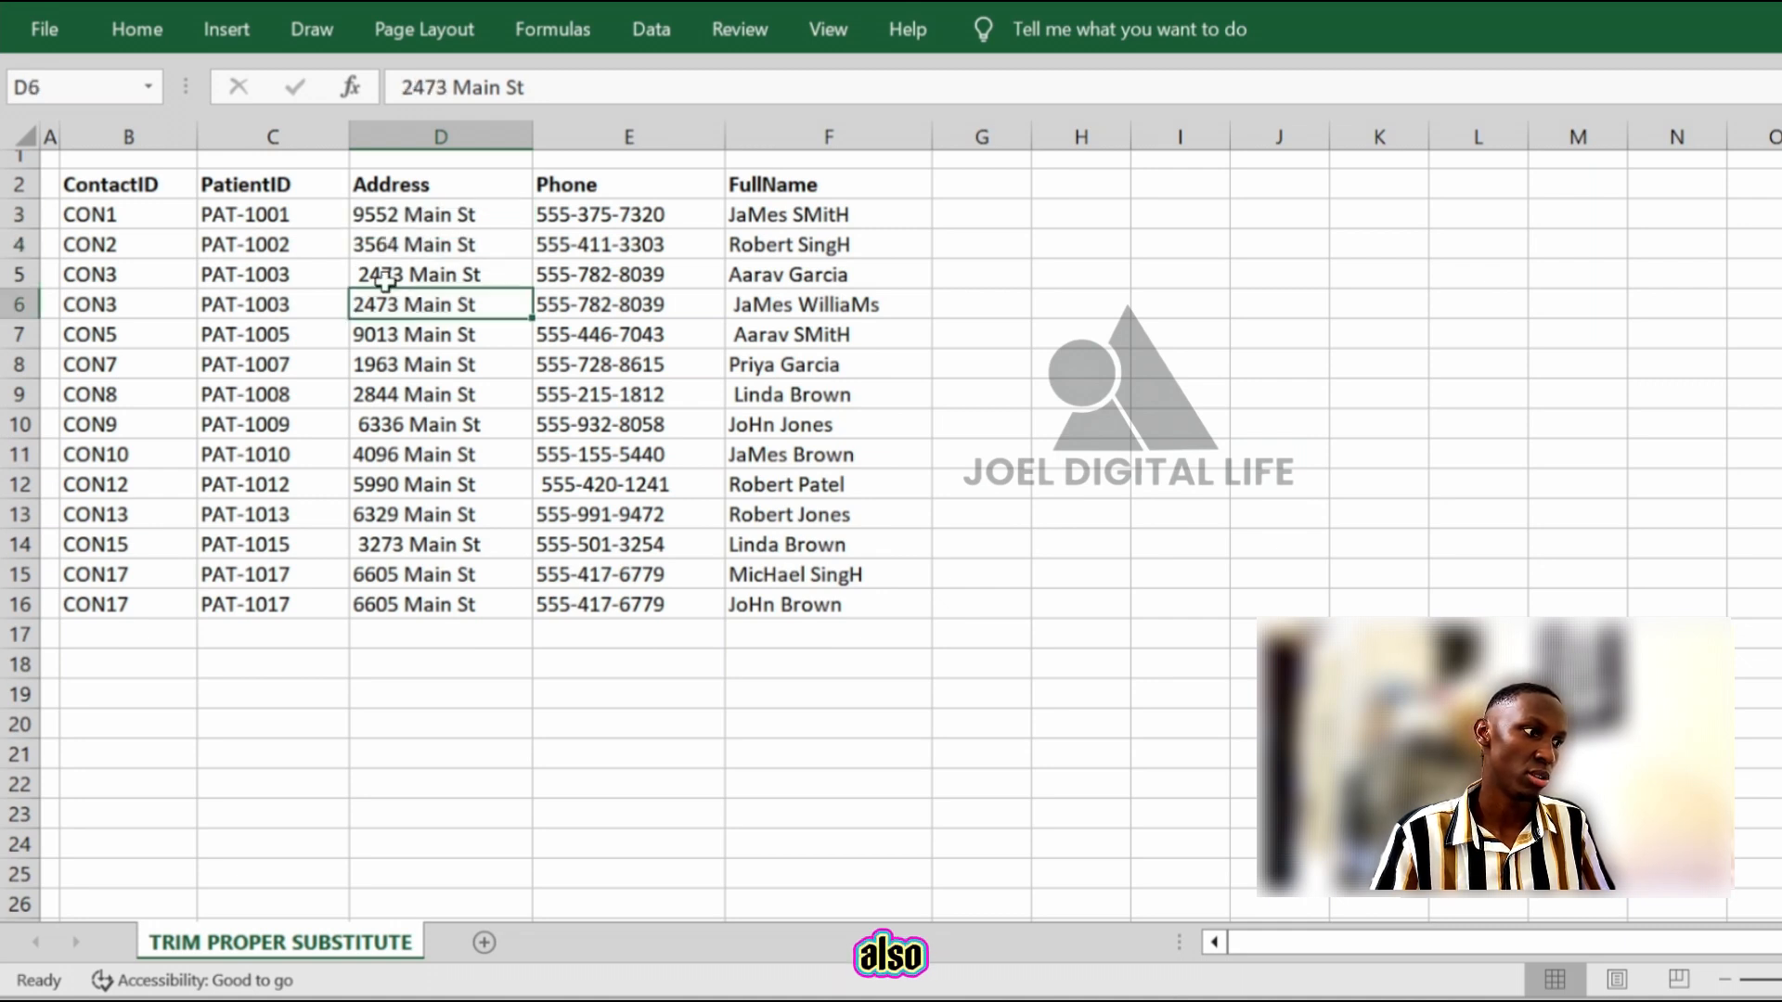
Insert a blank column E between Address and Phone and enter =TRIM(D3) in E3
{"action": "left_click", "coordinate": [600, 138]}
{"action": "key", "text": "ctrl+shift+plus"}
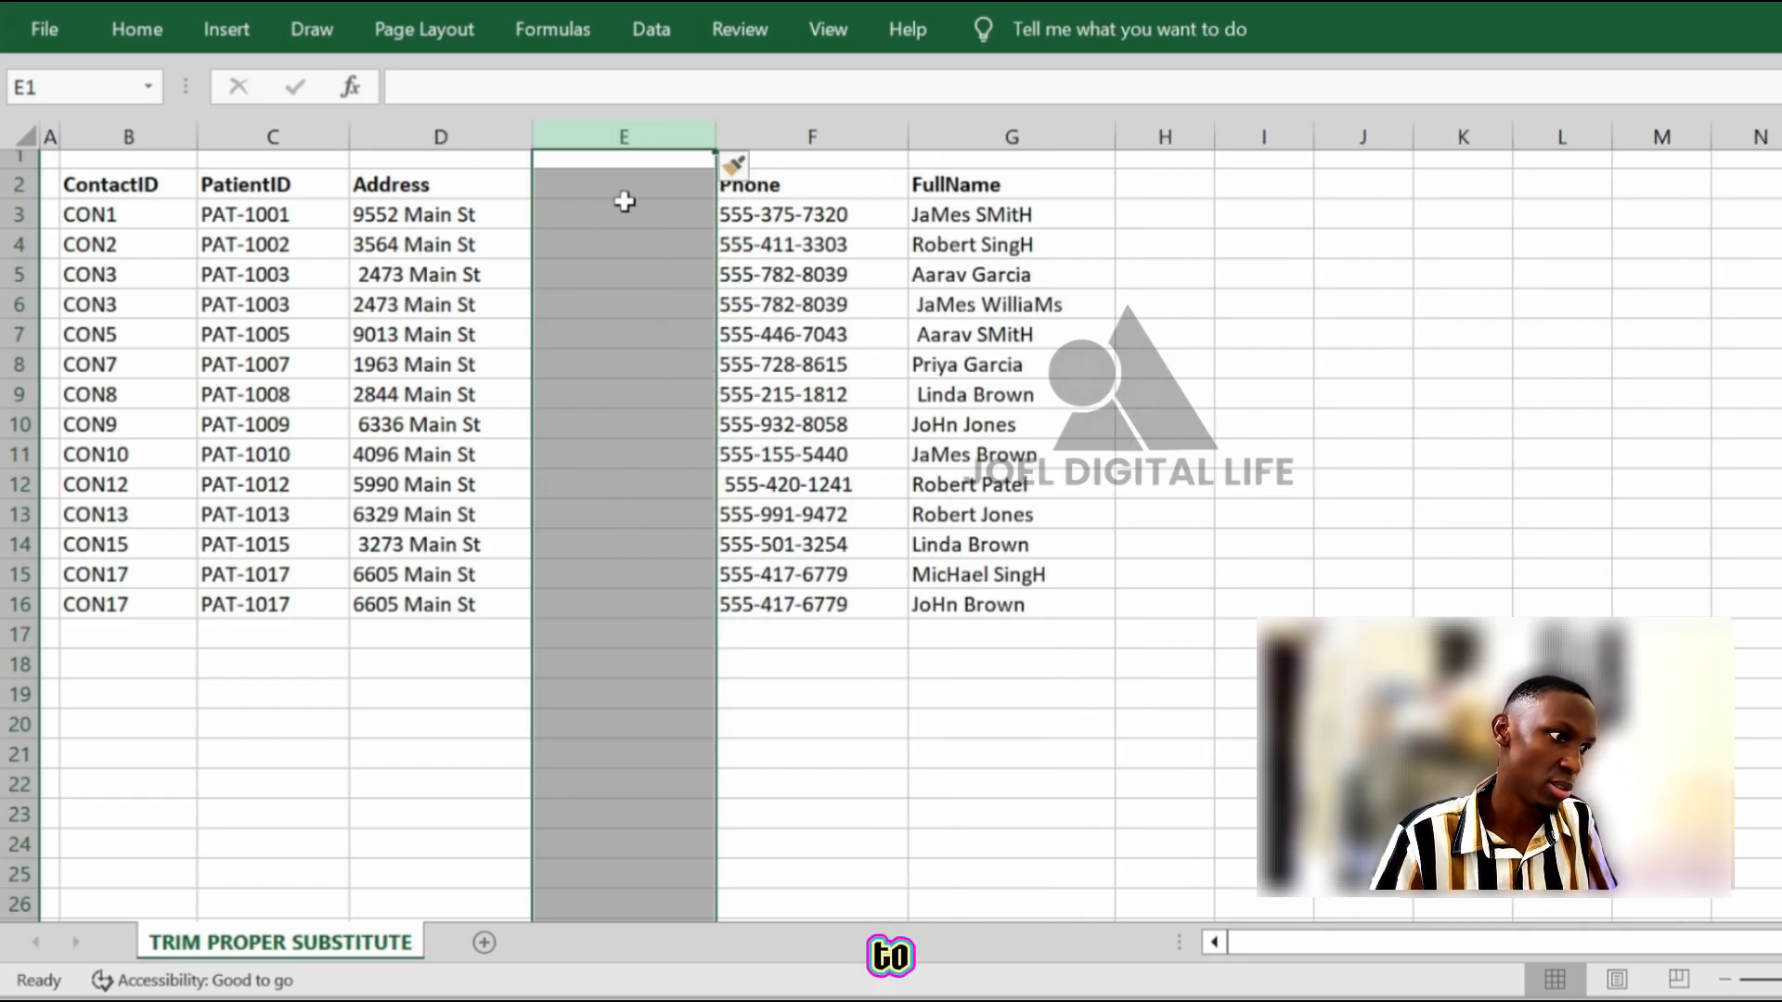
{"action": "left_click", "coordinate": [567, 217]}
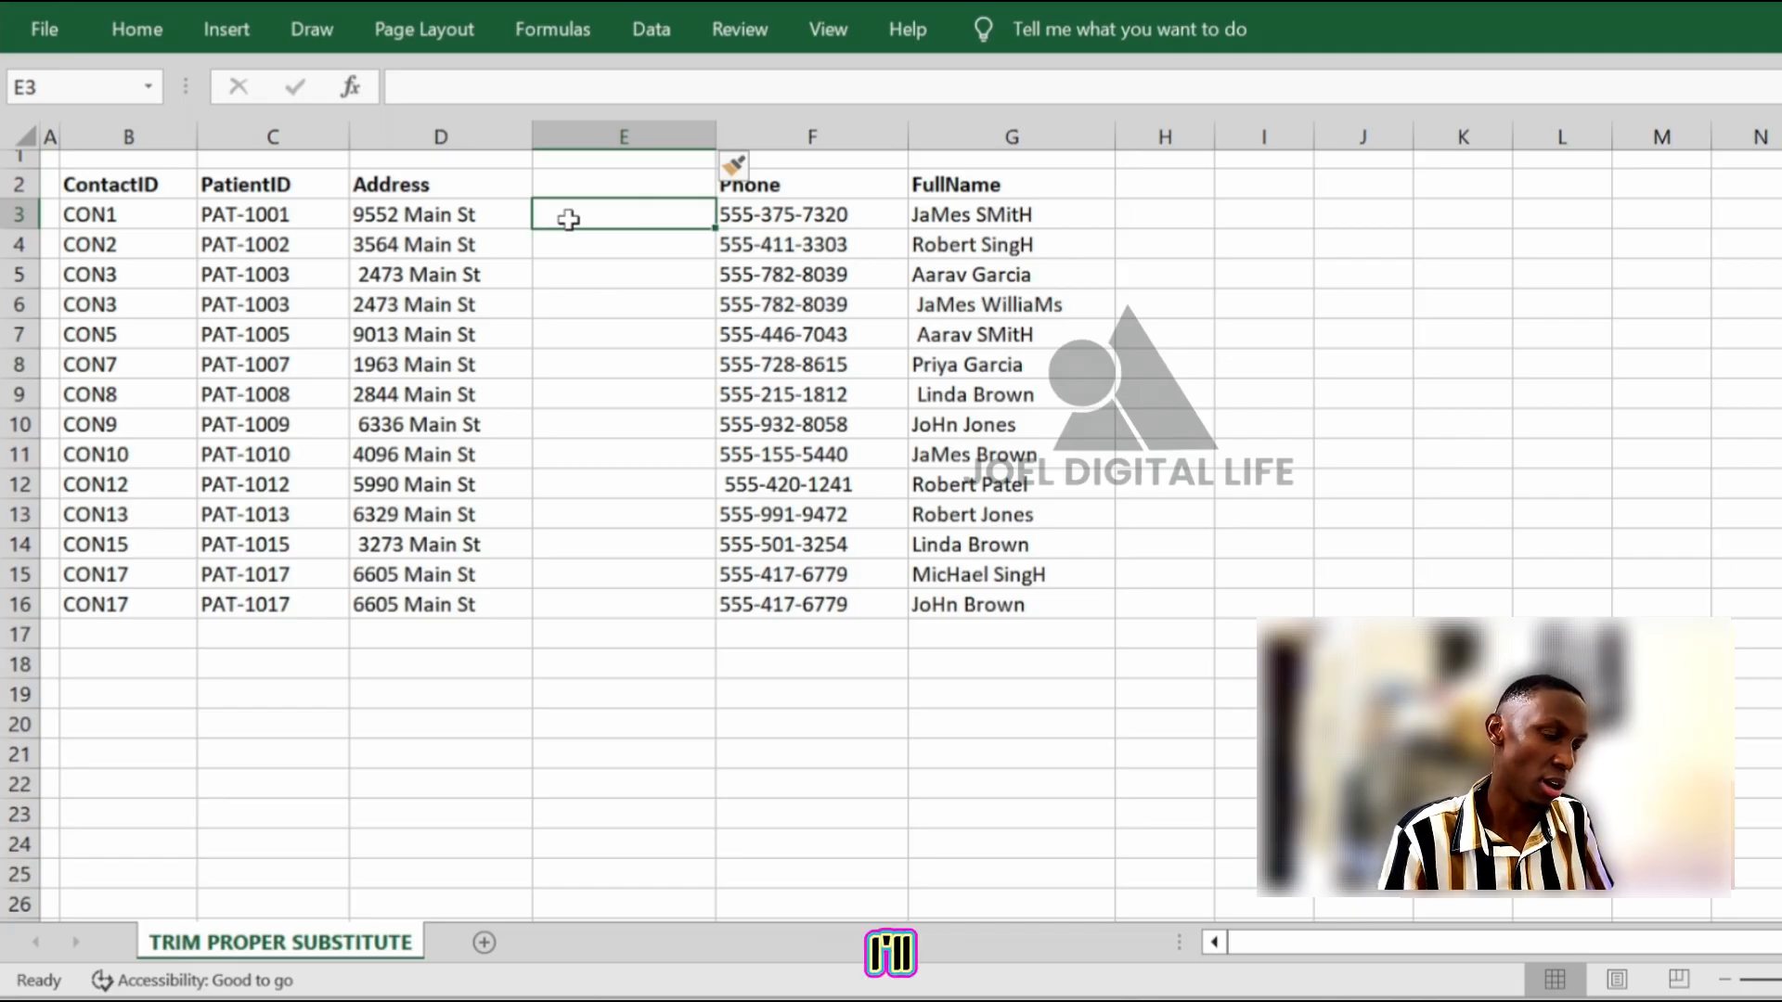
{"action": "type", "text": "=tr"}
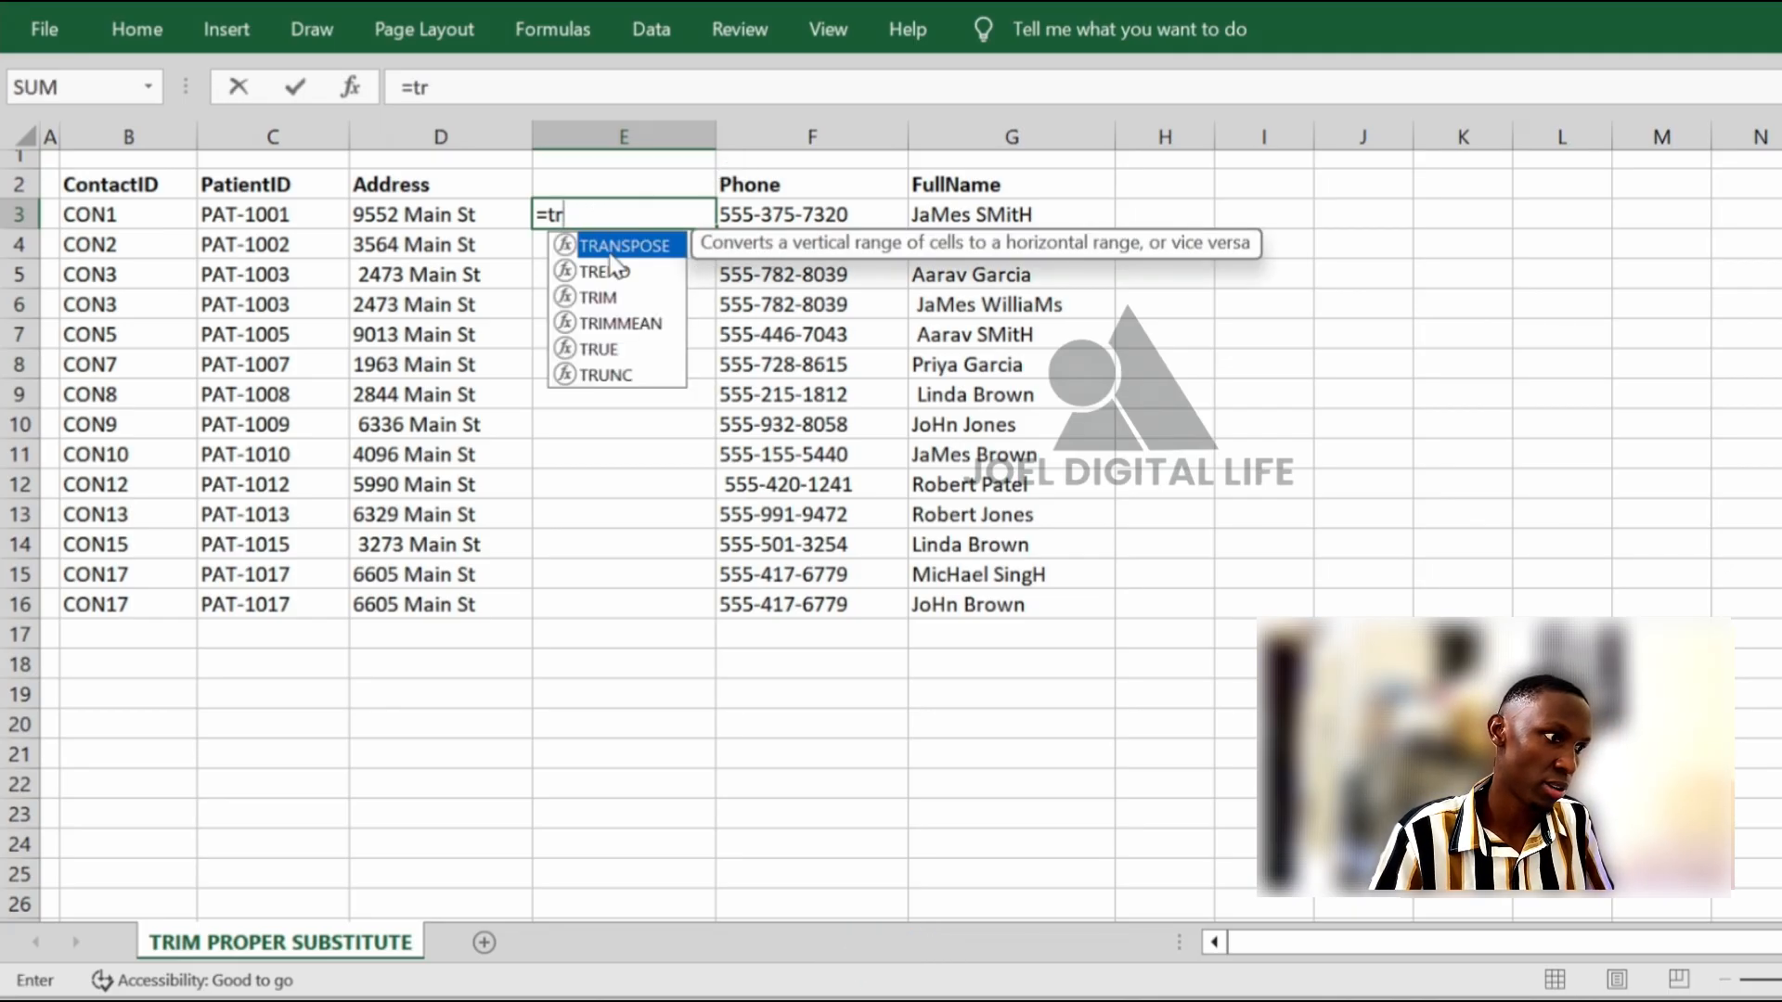
{"action": "double_click", "coordinate": [604, 299]}
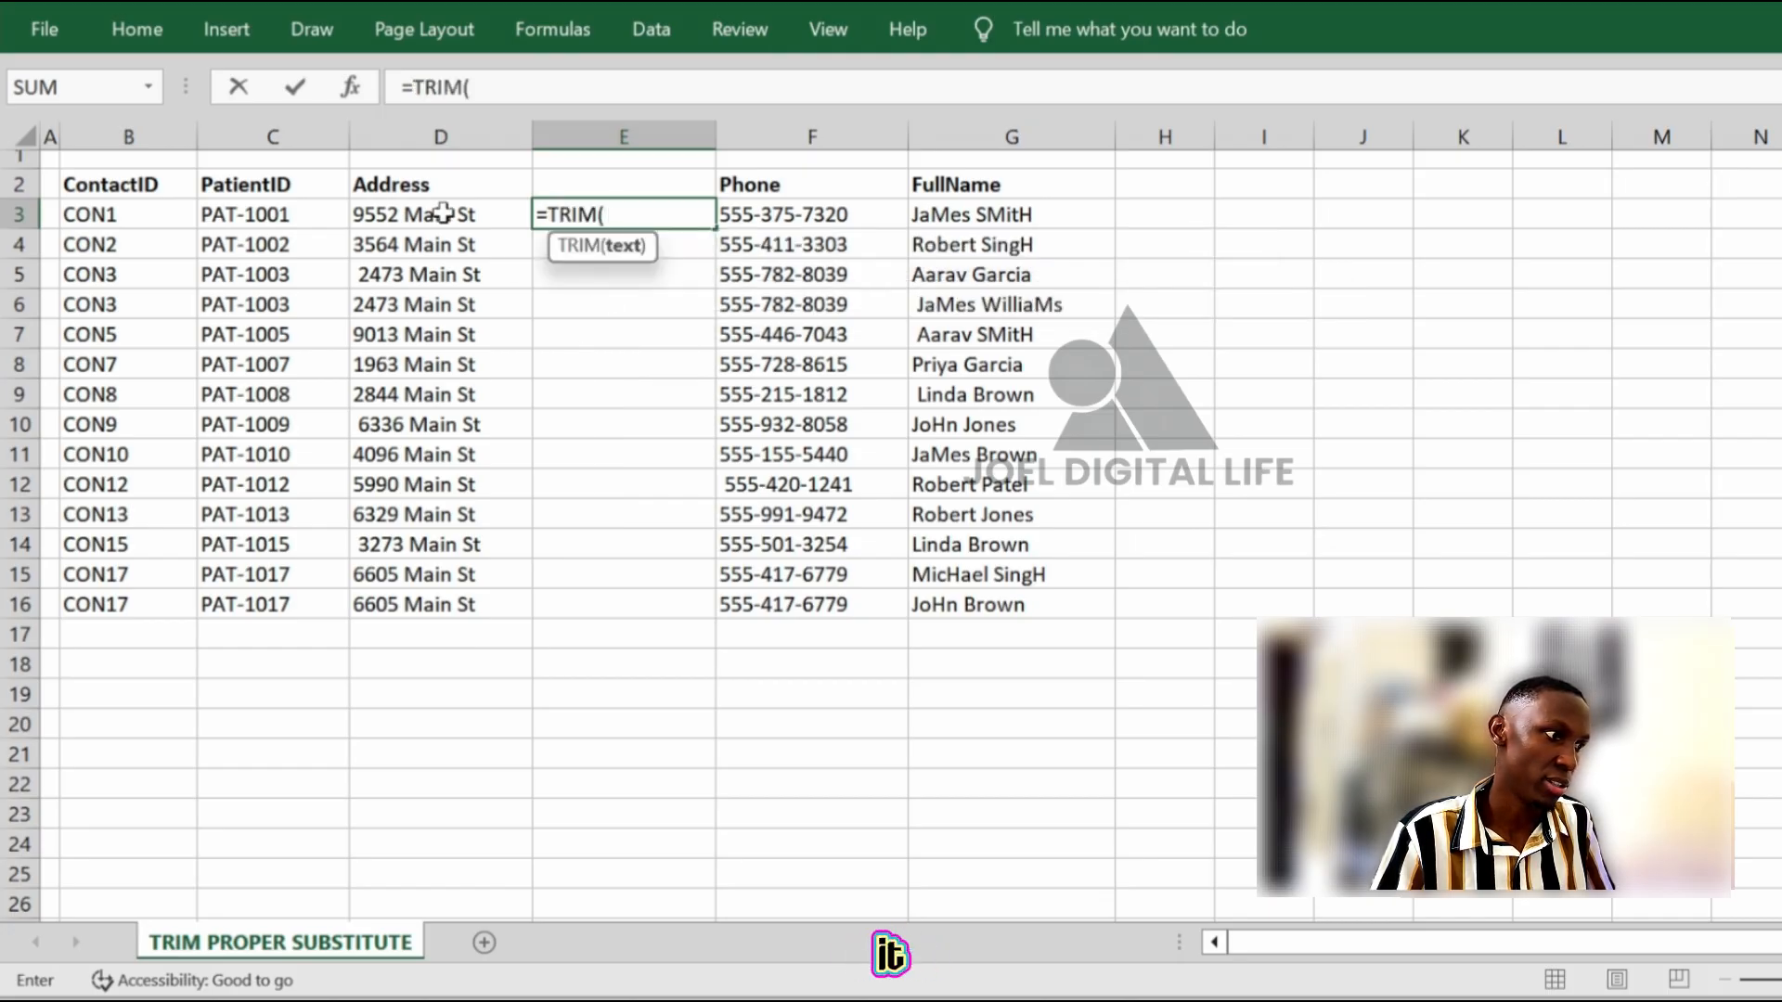
{"action": "left_click", "coordinate": [449, 212]}
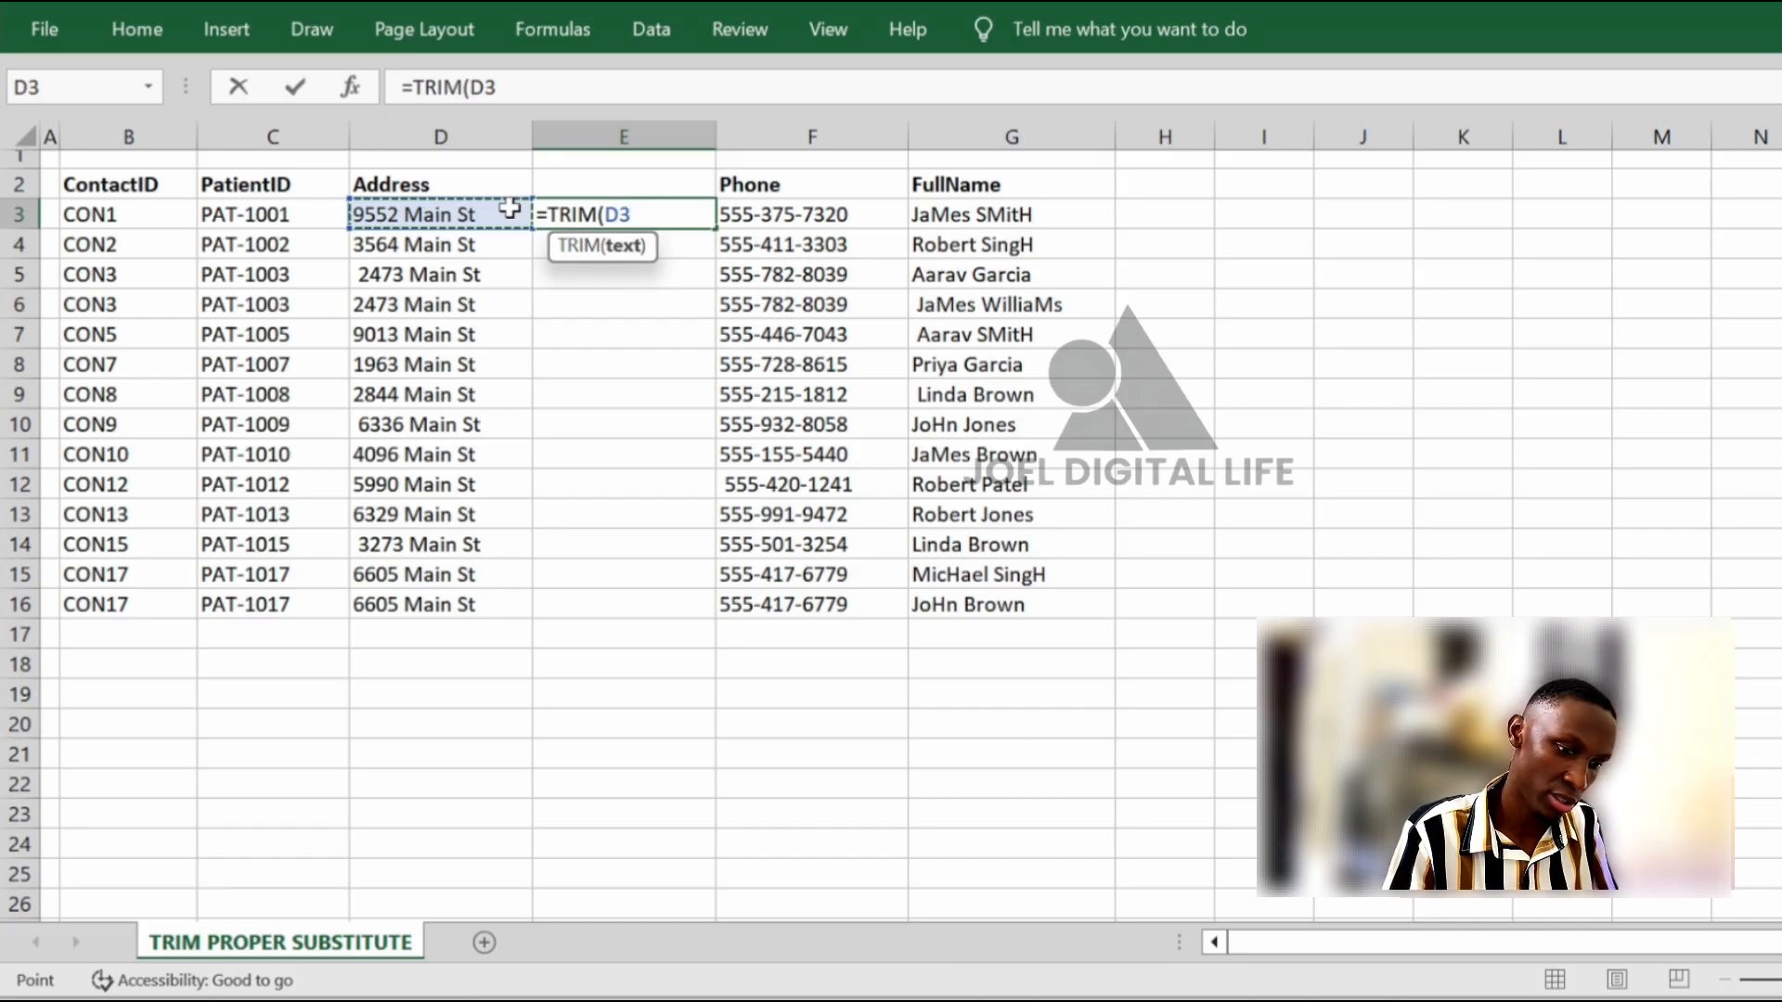
{"action": "type", "text": ")"}
{"action": "key", "text": "Return"}
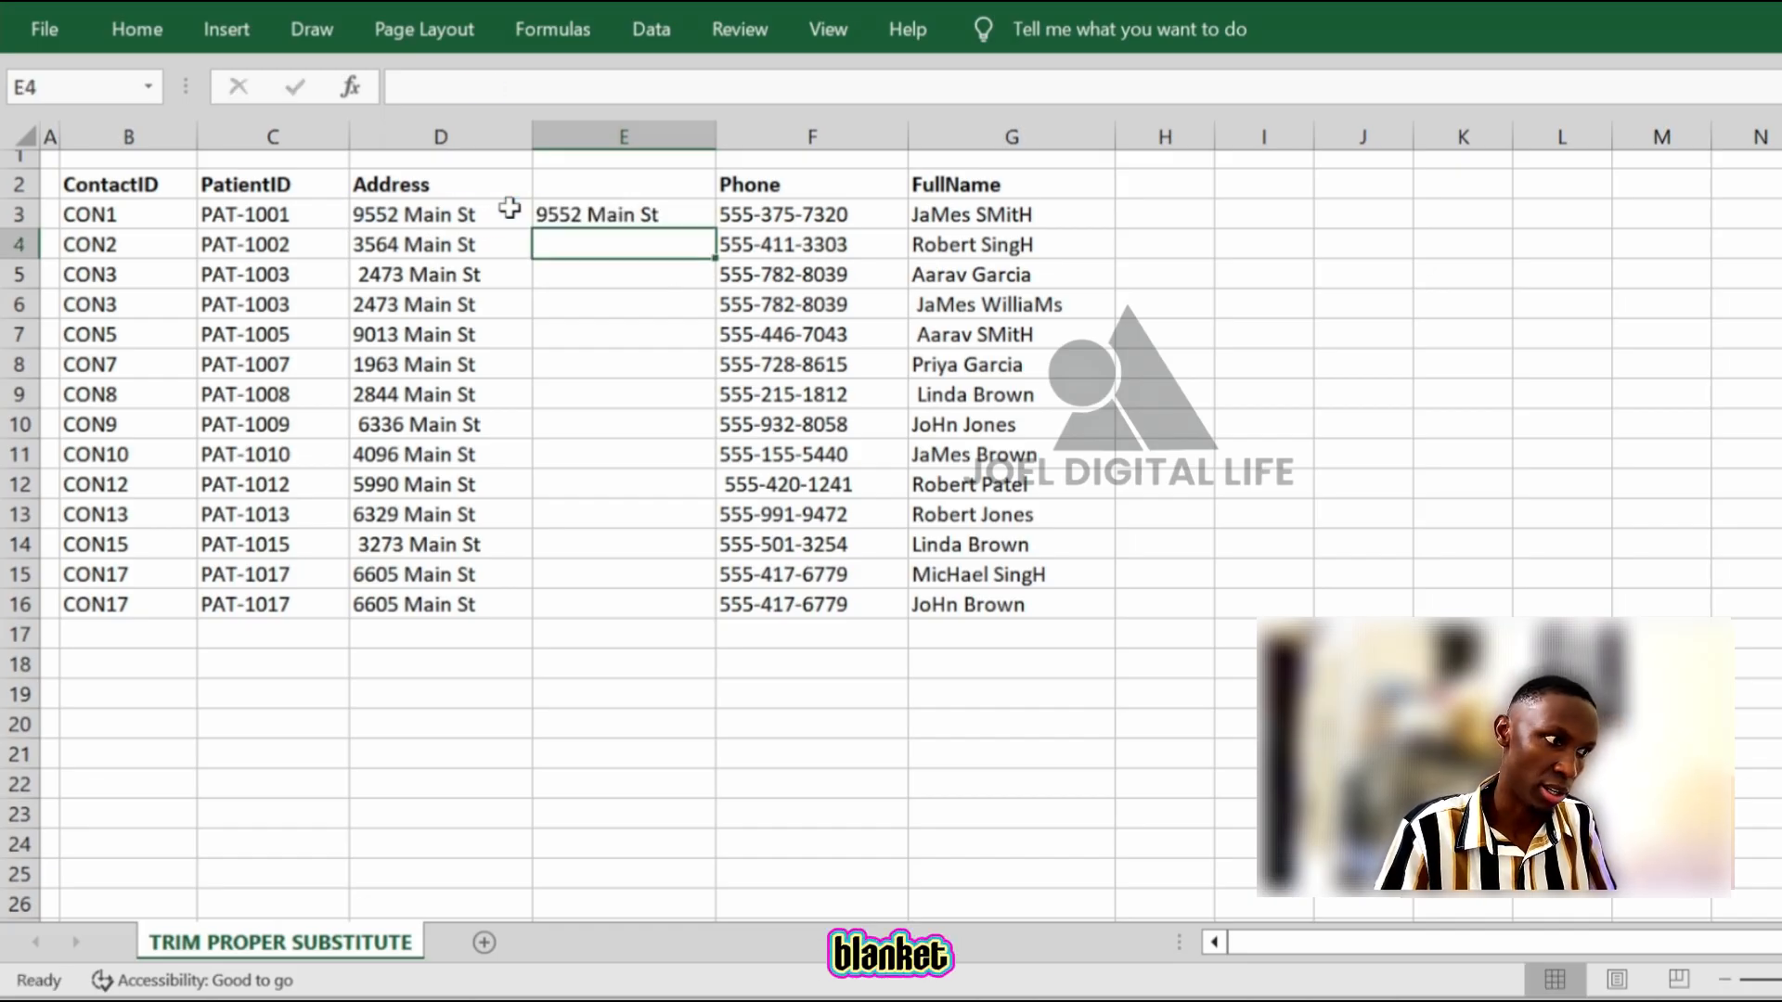
Fill the TRIM formula down through E16 and replace the formulas in E3:E16 with values only
{"action": "left_click", "coordinate": [691, 219]}
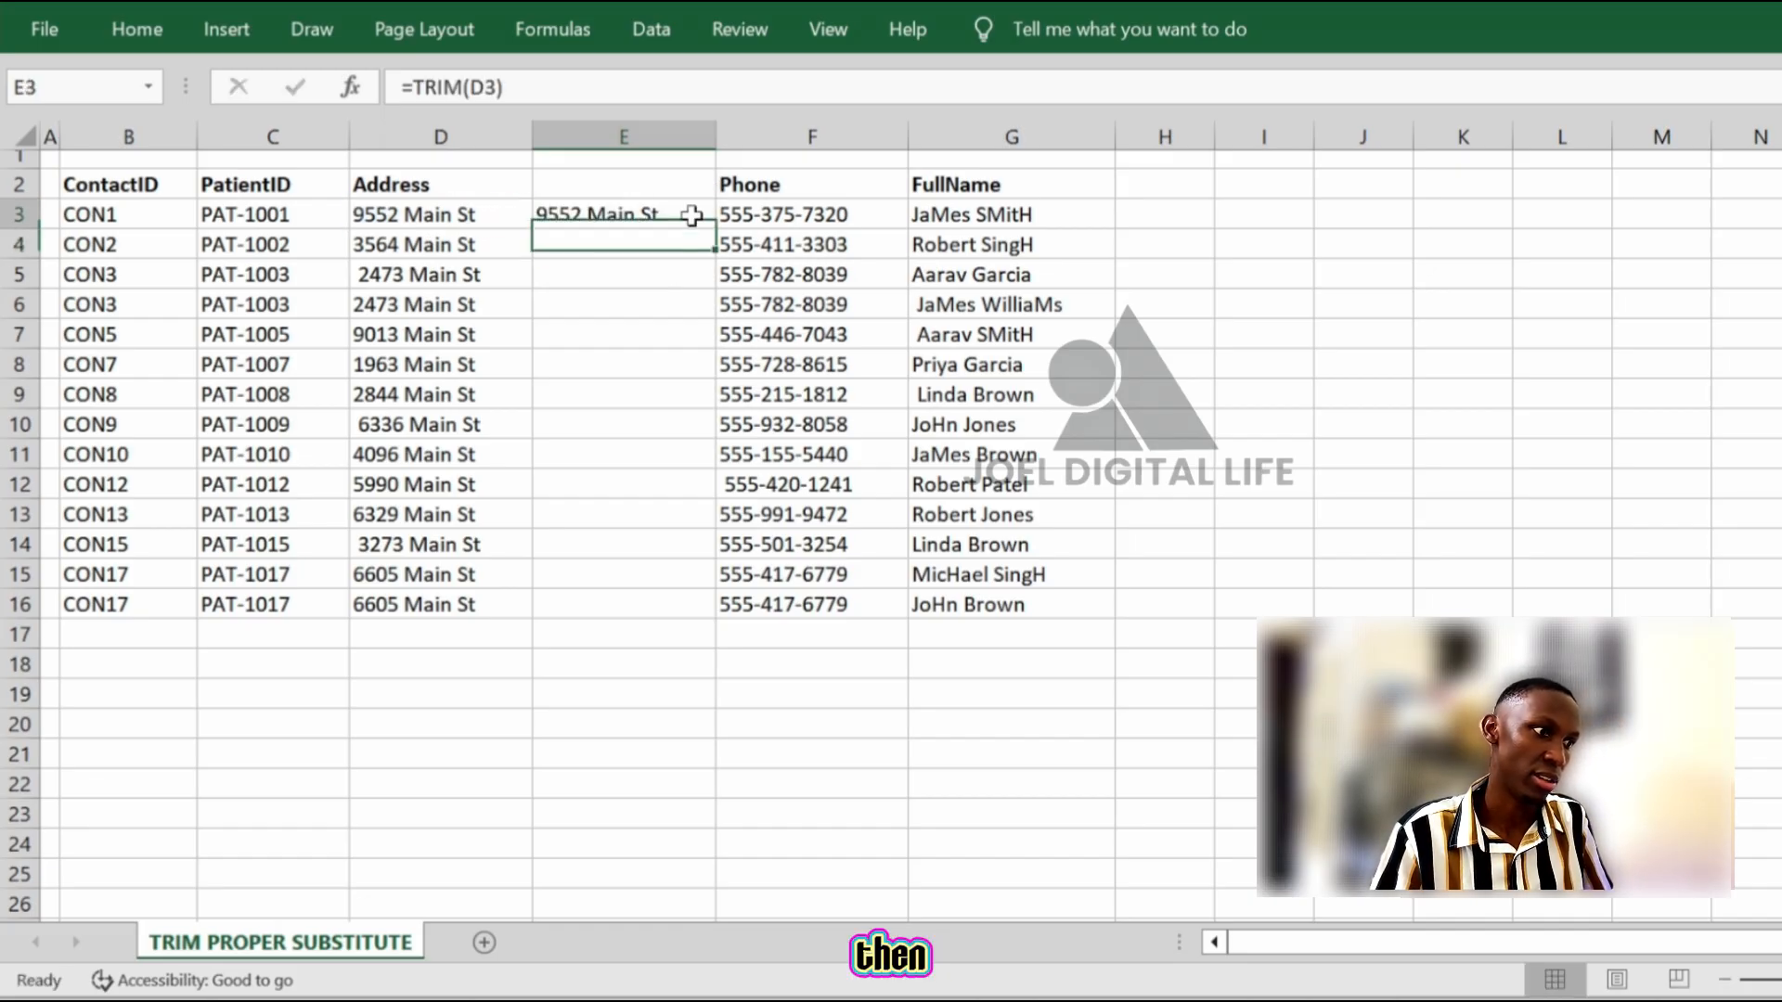
{"action": "double_click", "coordinate": [719, 230]}
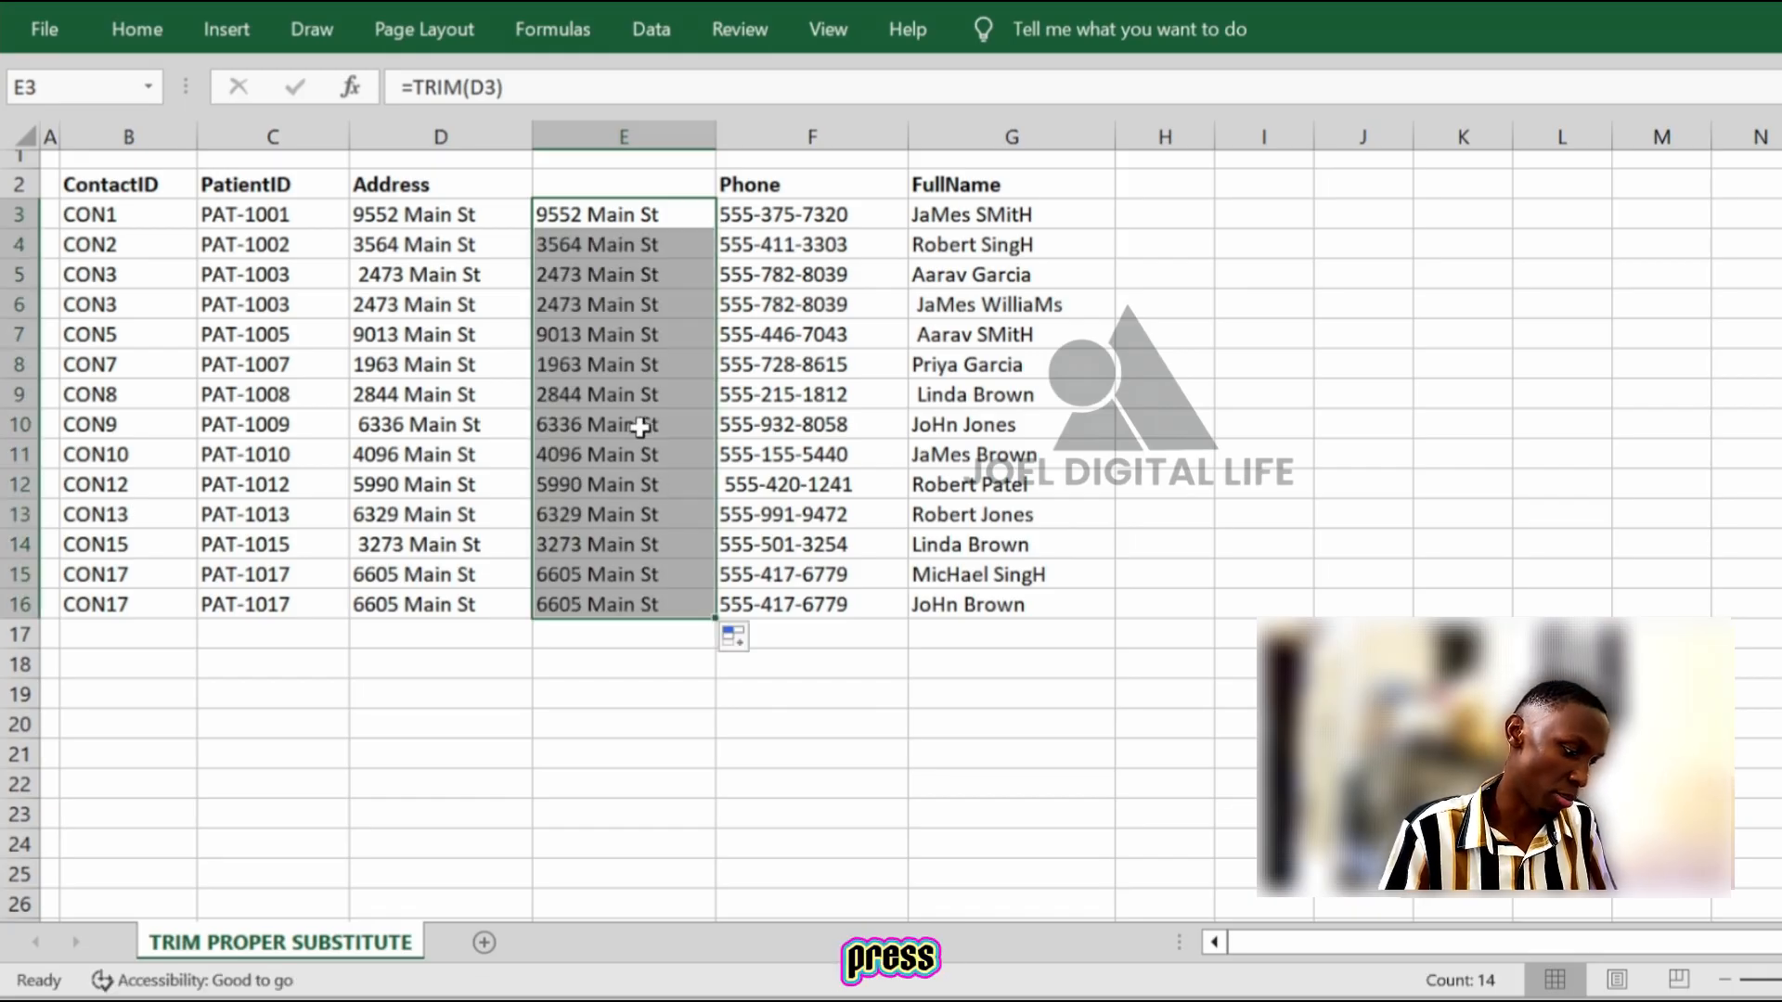
{"action": "key", "text": "ctrl+c"}
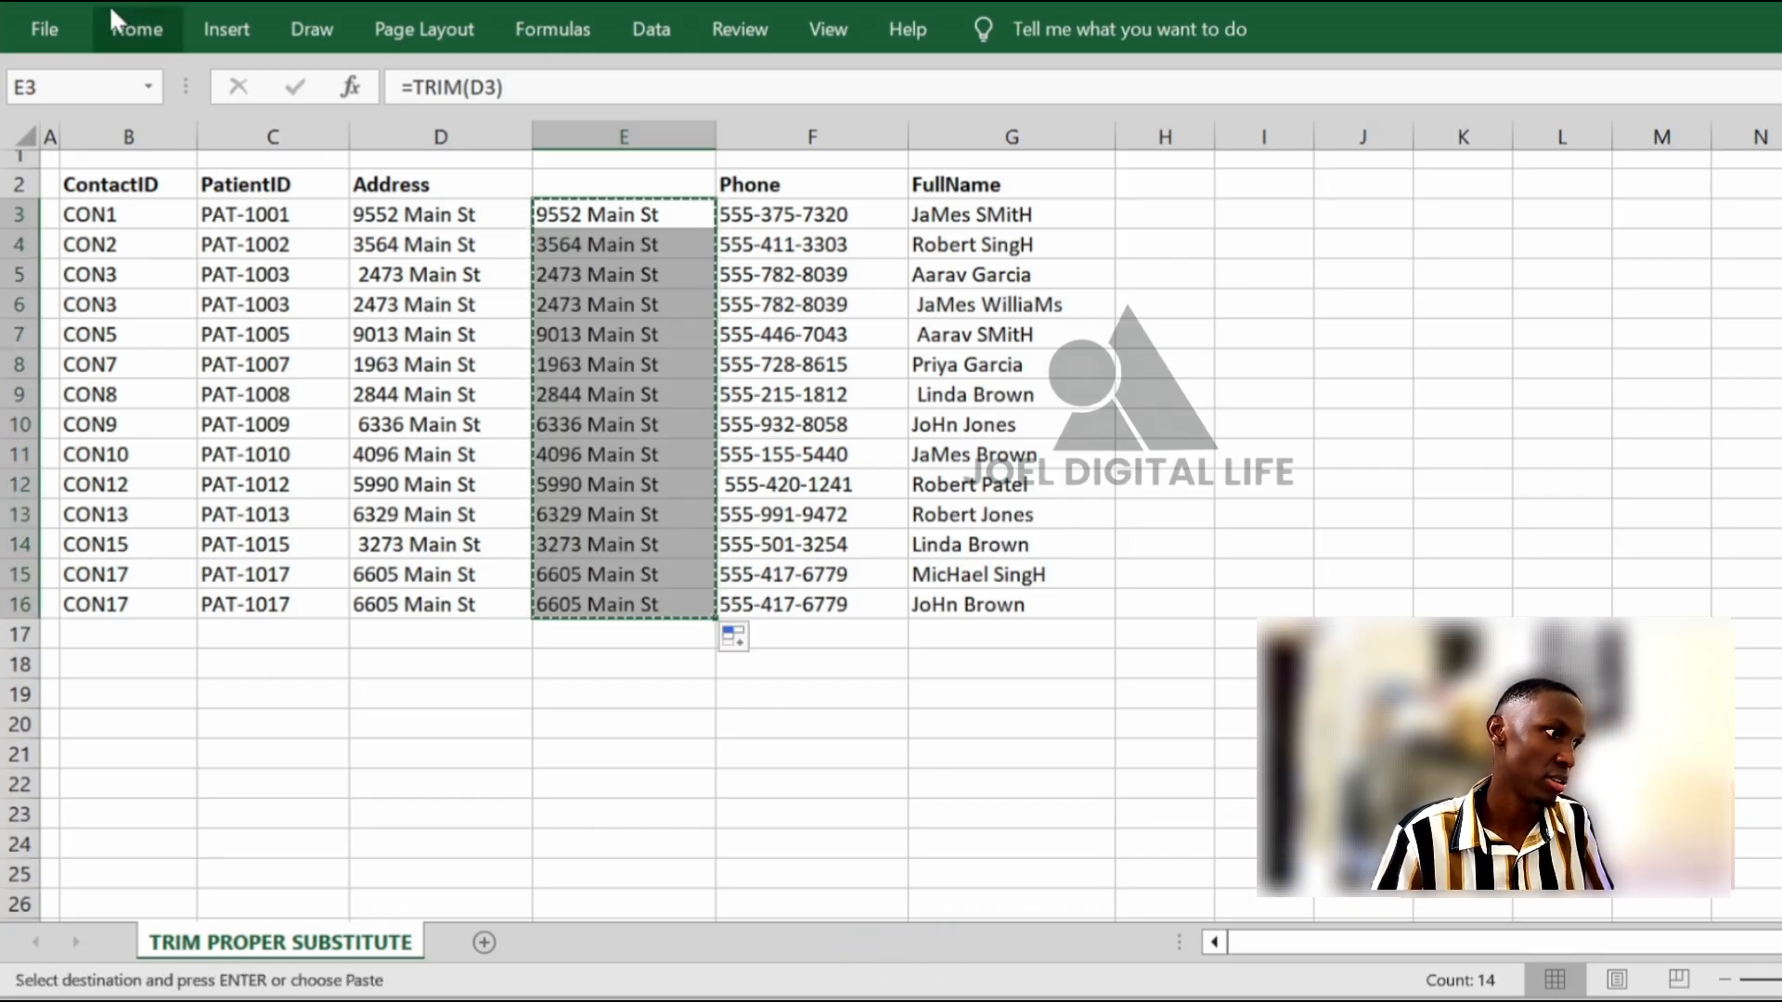
{"action": "left_click", "coordinate": [134, 29]}
{"action": "left_click", "coordinate": [31, 125]}
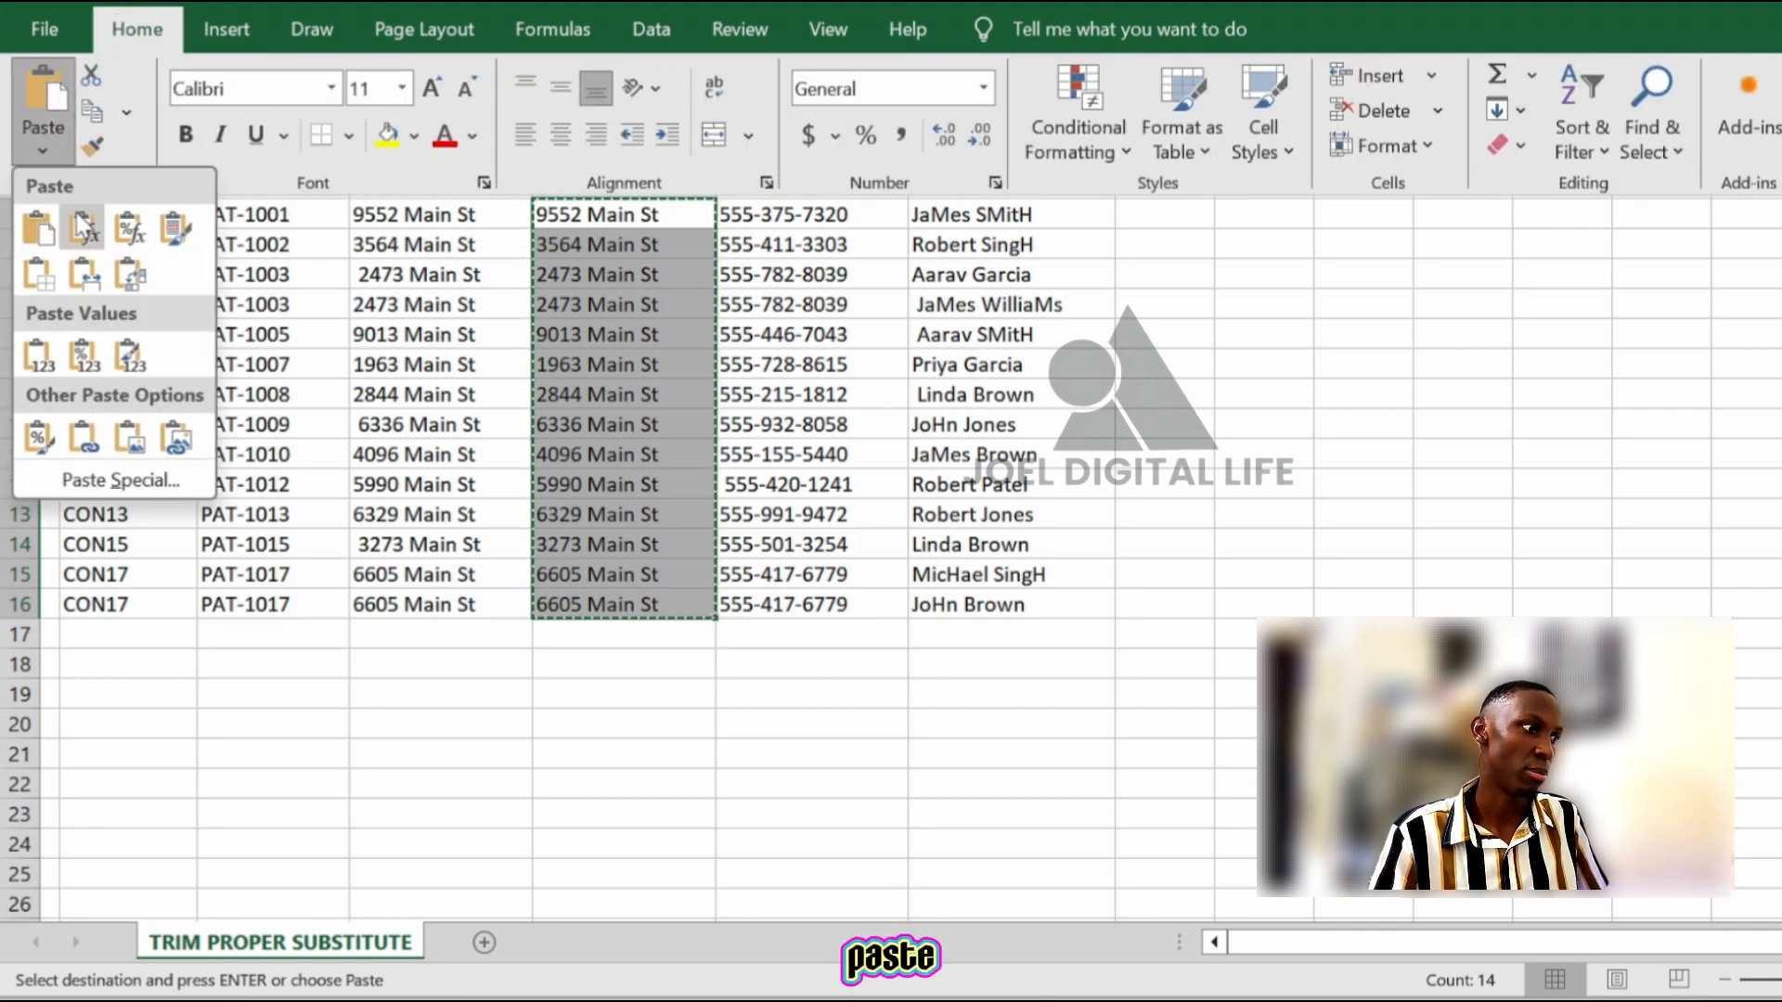
{"action": "left_click", "coordinate": [52, 360]}
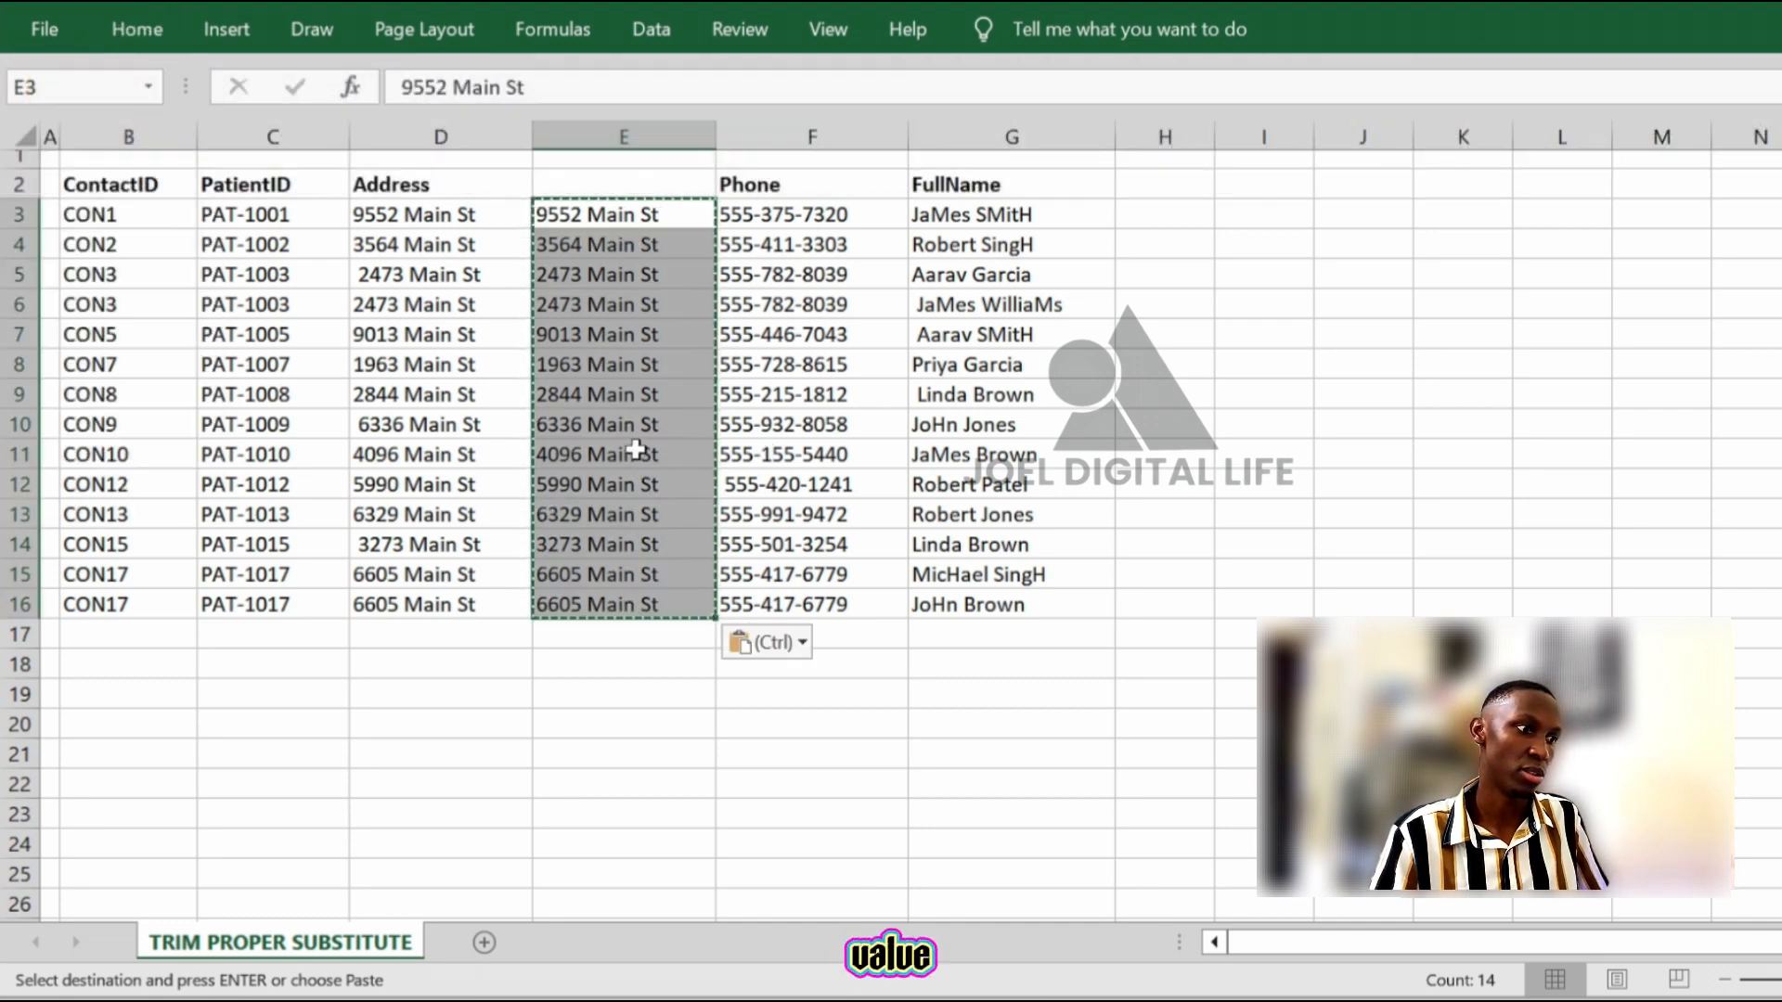
Fill the Address header from D2 into E2 and delete the original Address column D
{"action": "left_click", "coordinate": [426, 195]}
{"action": "left_click_drag", "start_coordinate": [532, 199], "coordinate": [626, 187]}
{"action": "left_click", "coordinate": [475, 215]}
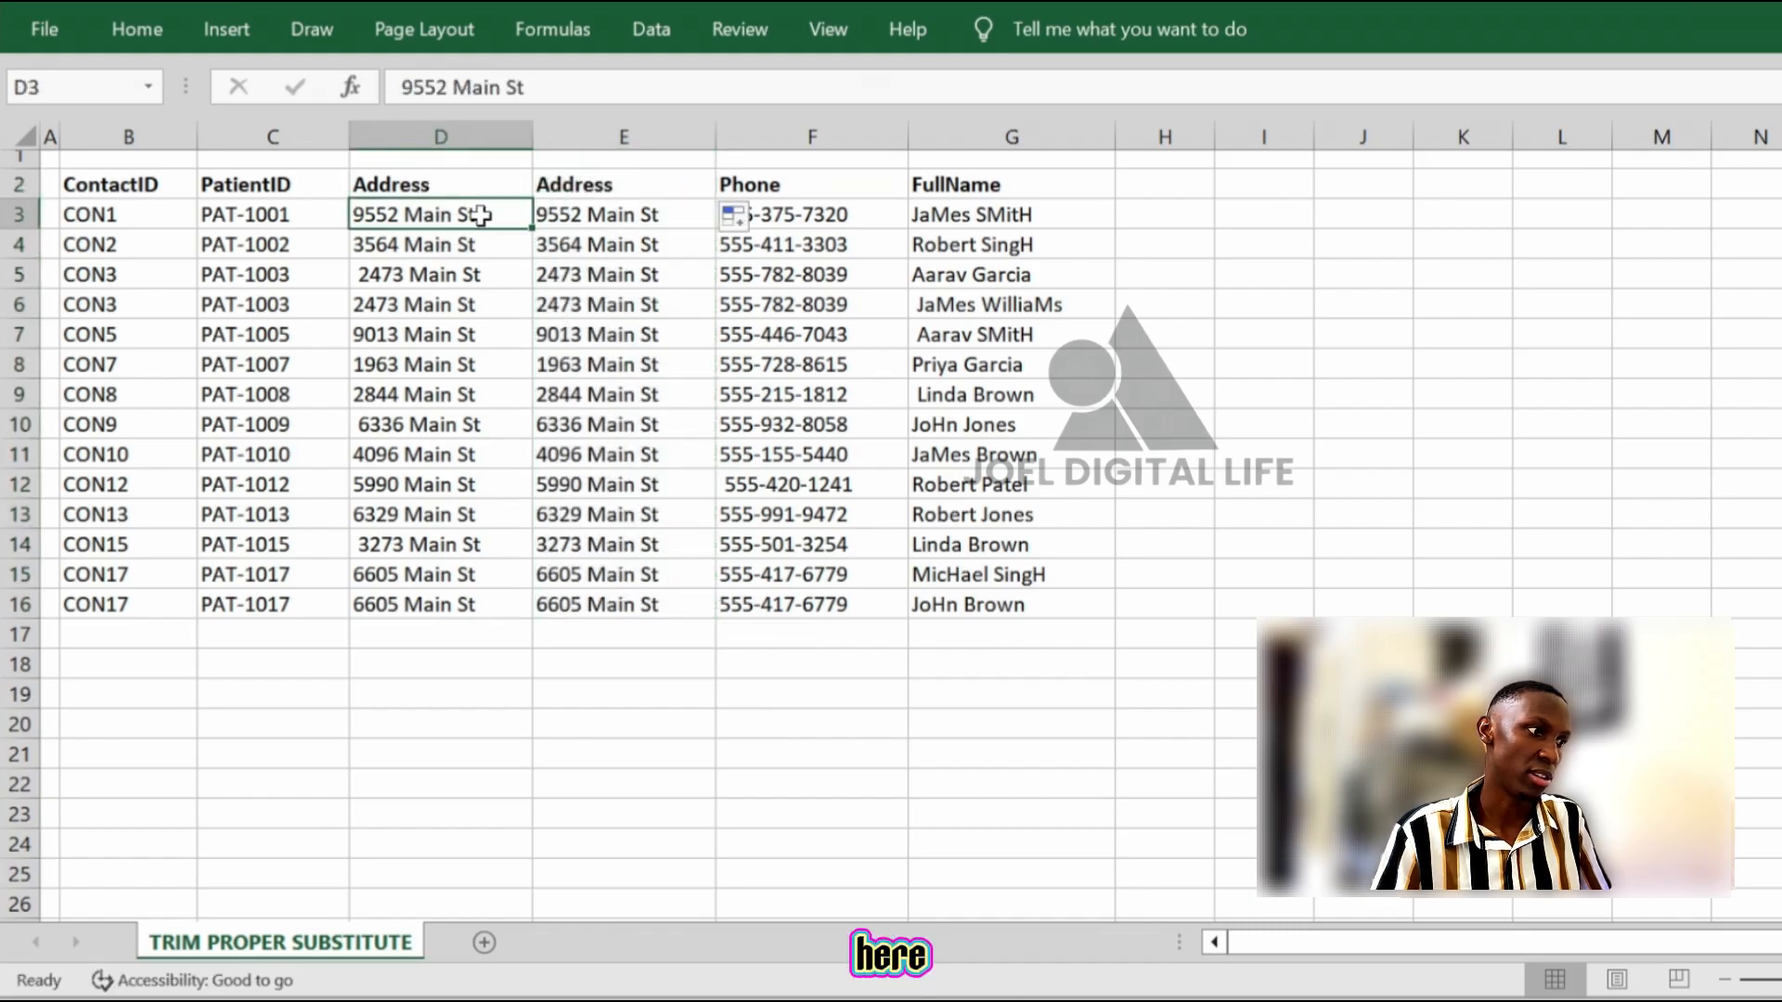
{"action": "left_click", "coordinate": [469, 135]}
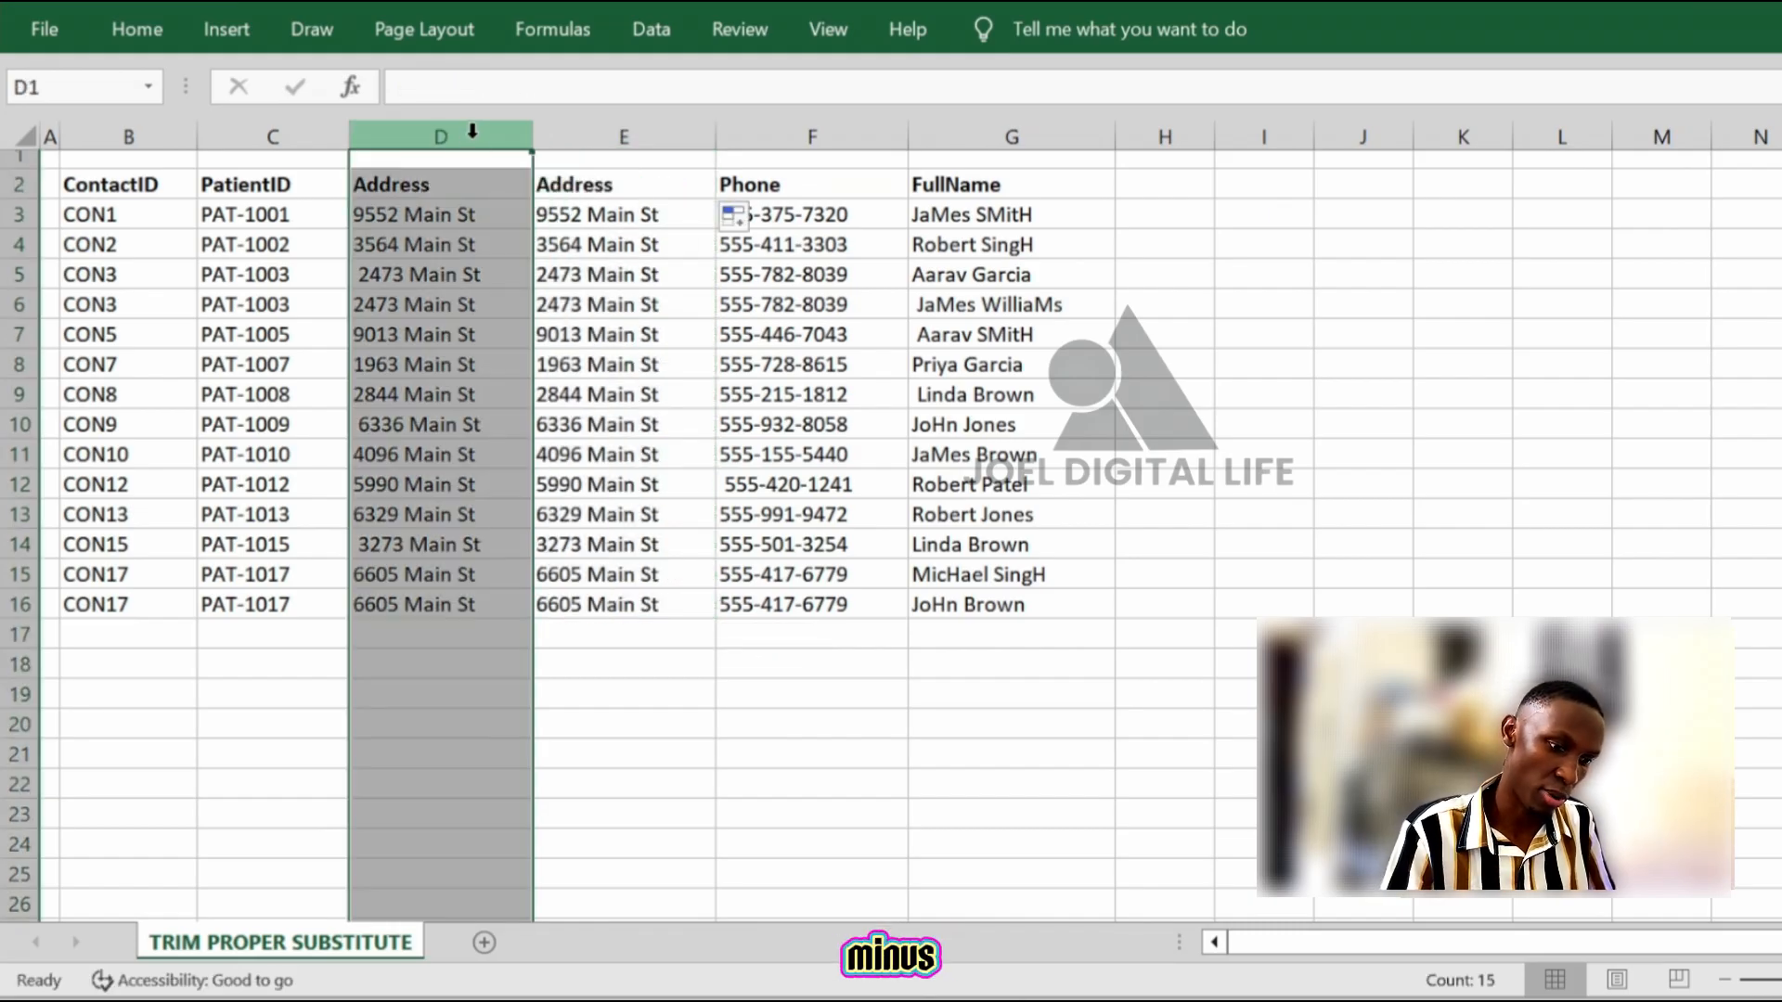
{"action": "key", "text": "ctrl+minus"}
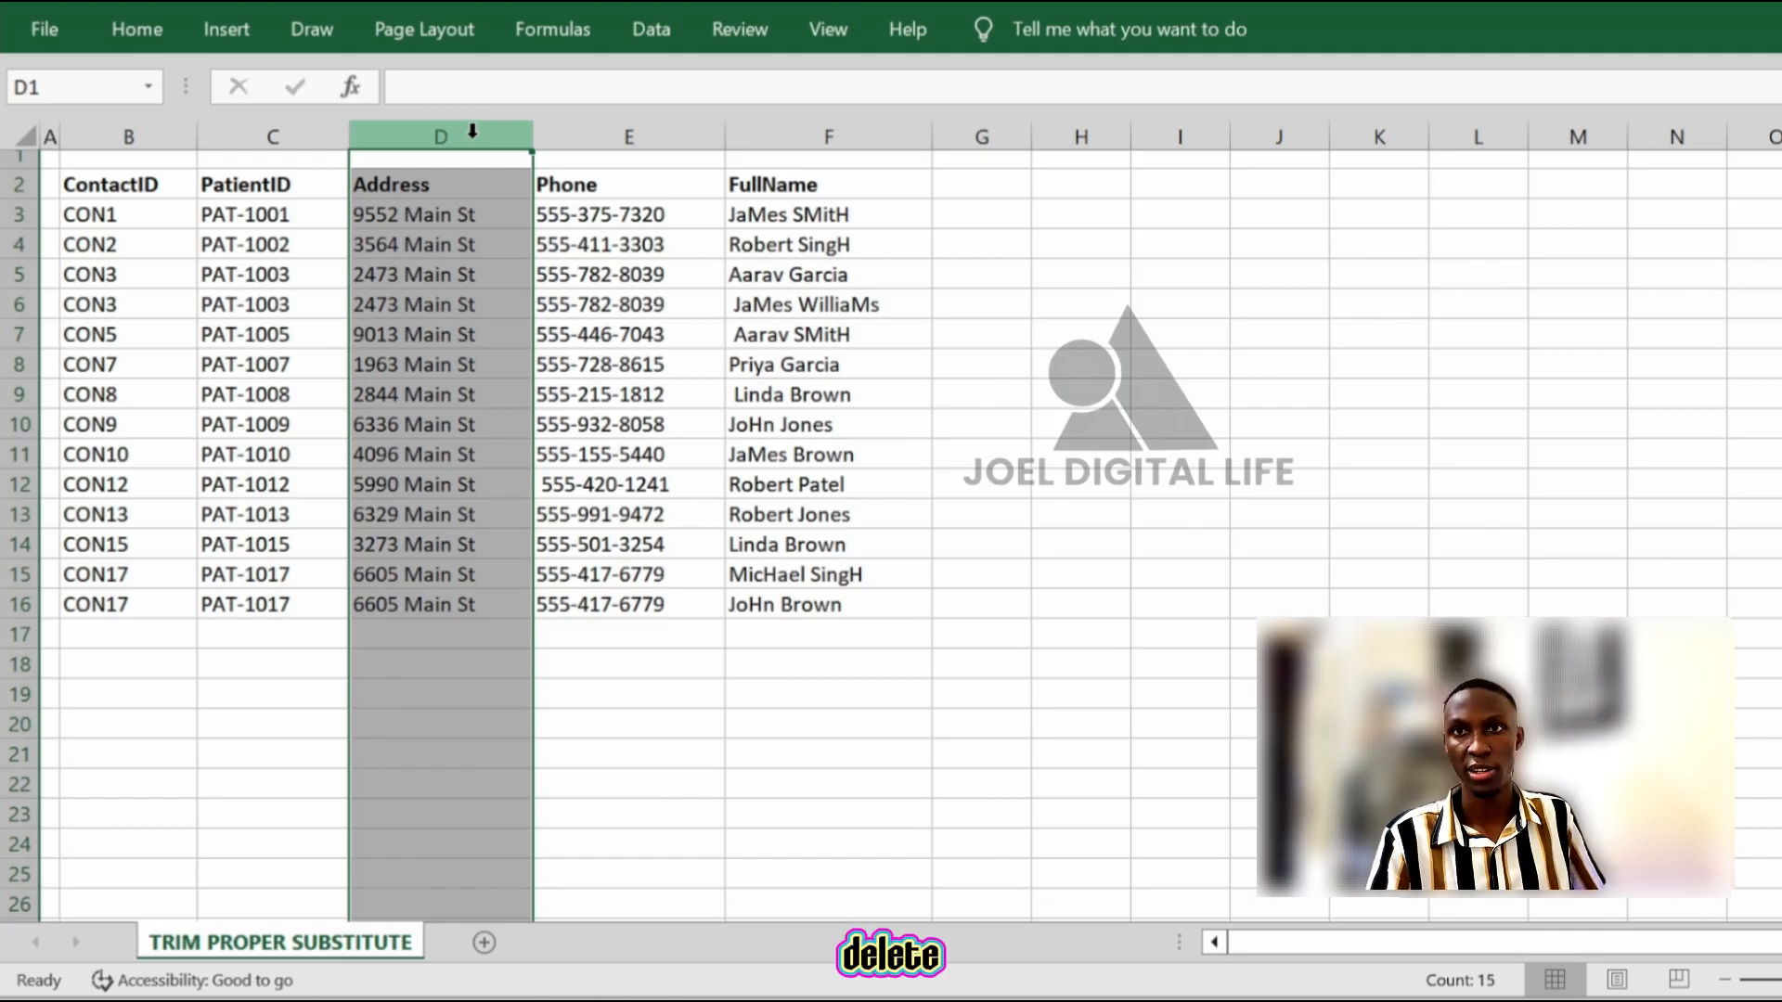
Check several cleaned Address cells and examine the Phone entries in E3:E16 for dashes to remove
{"action": "left_click", "coordinate": [432, 223]}
{"action": "left_click", "coordinate": [440, 334]}
{"action": "left_click", "coordinate": [462, 520]}
{"action": "left_click", "coordinate": [635, 244]}
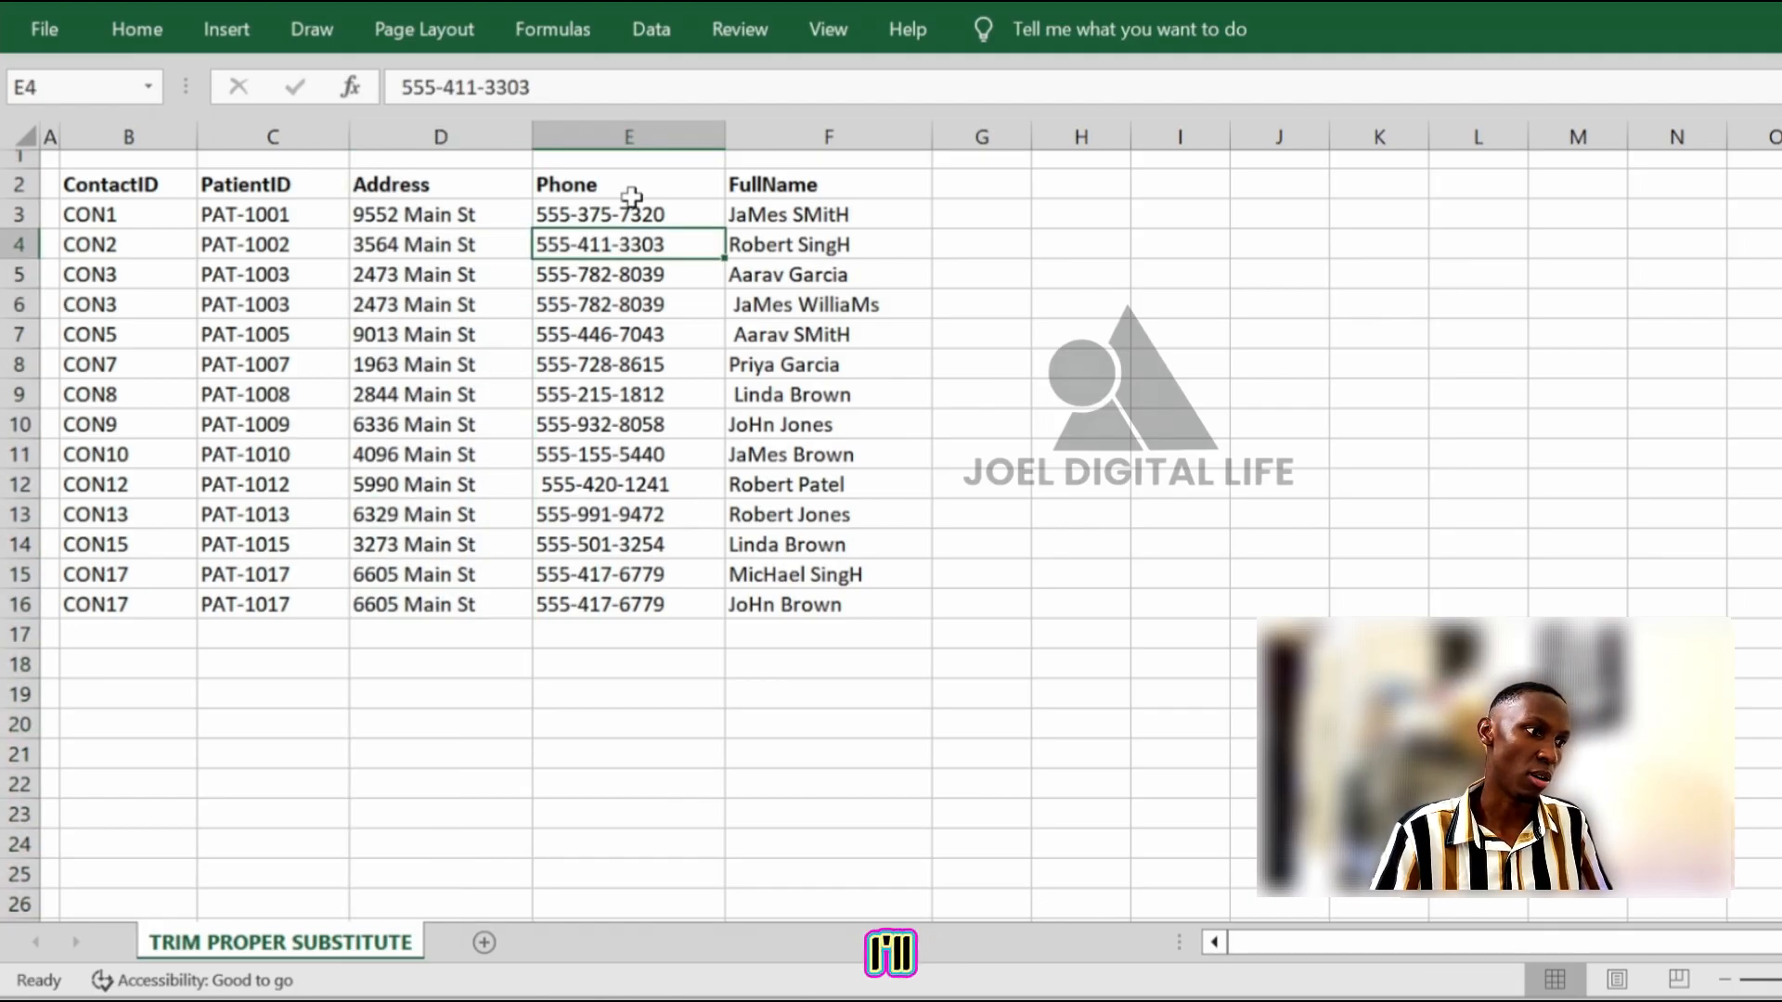
{"action": "left_click_drag", "start_coordinate": [629, 209], "coordinate": [640, 605]}
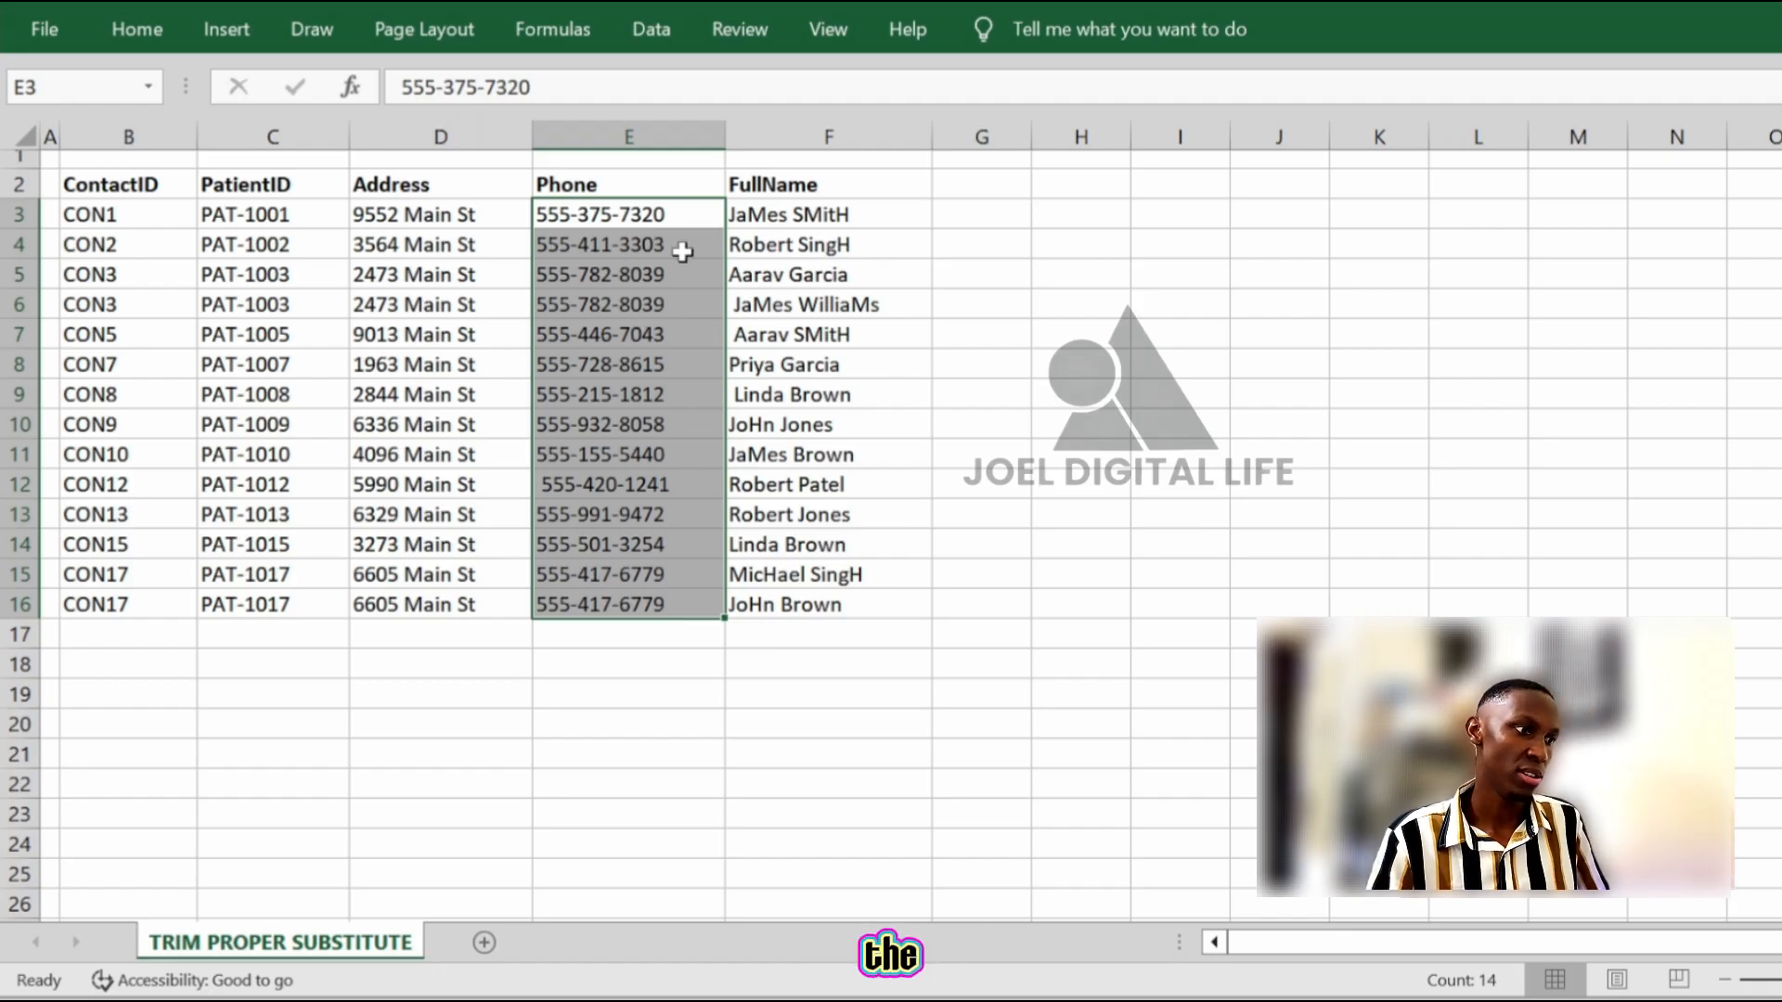
{"action": "left_click", "coordinate": [694, 300]}
{"action": "left_click", "coordinate": [638, 246]}
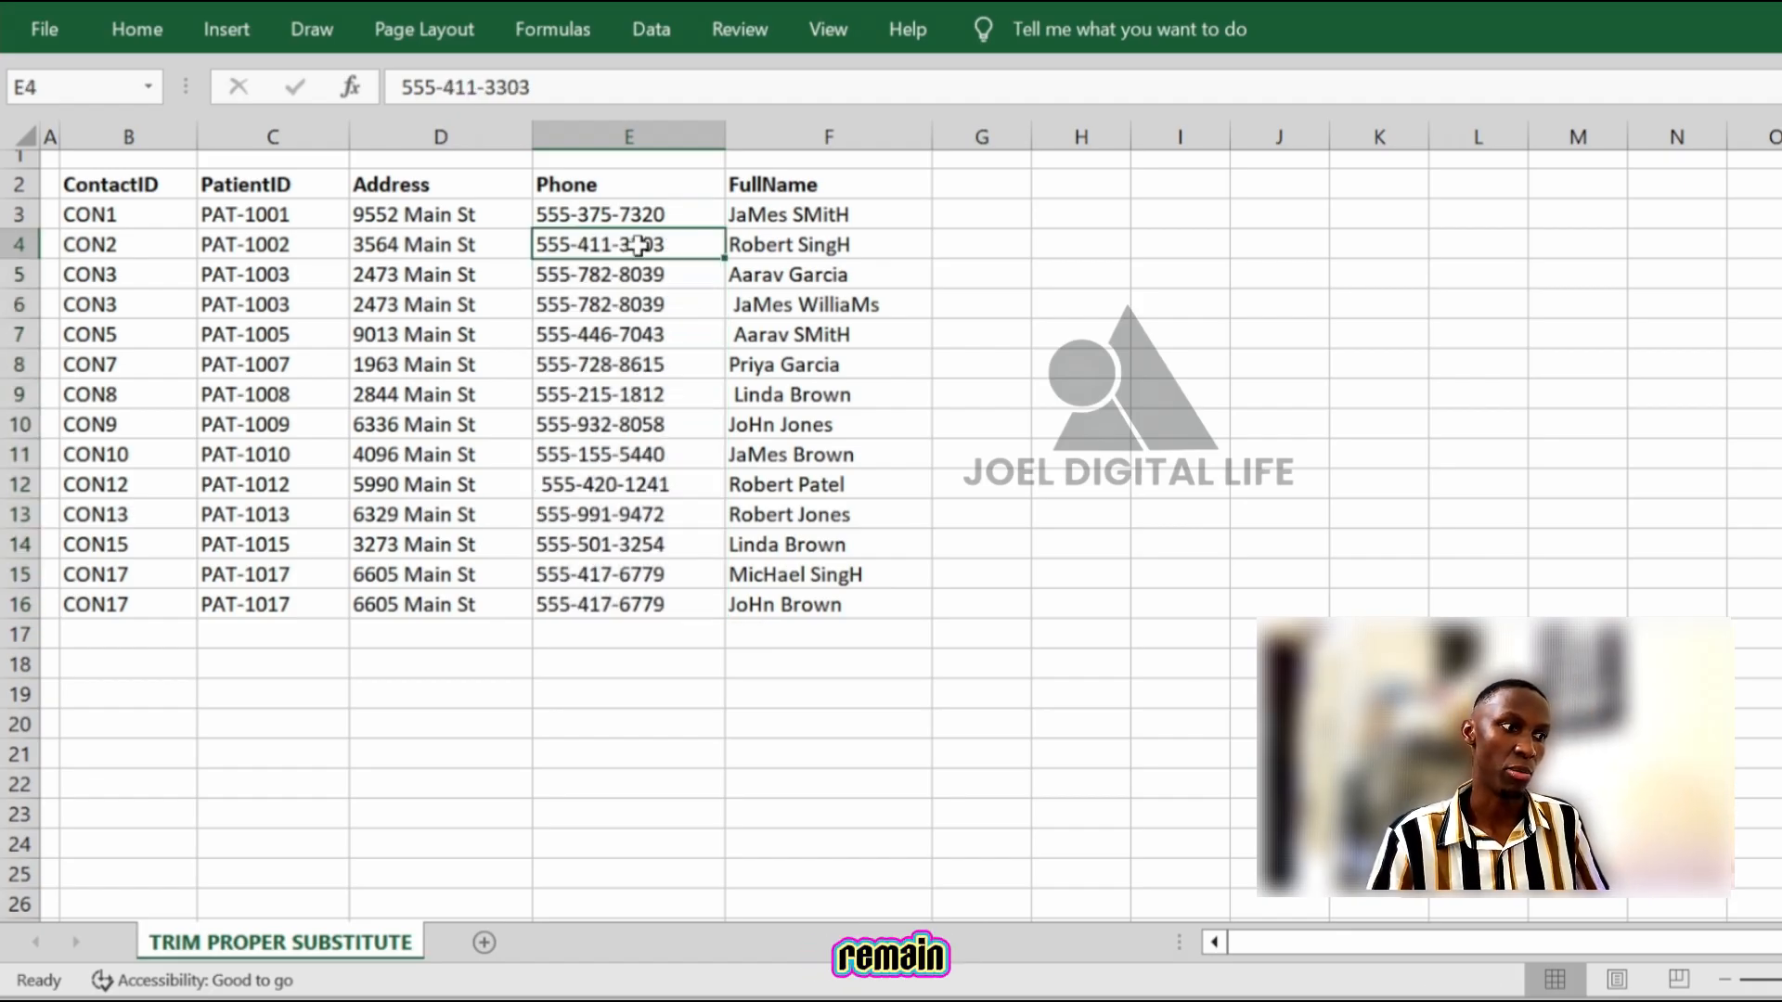
{"action": "left_click", "coordinate": [592, 217]}
{"action": "left_click", "coordinate": [637, 247]}
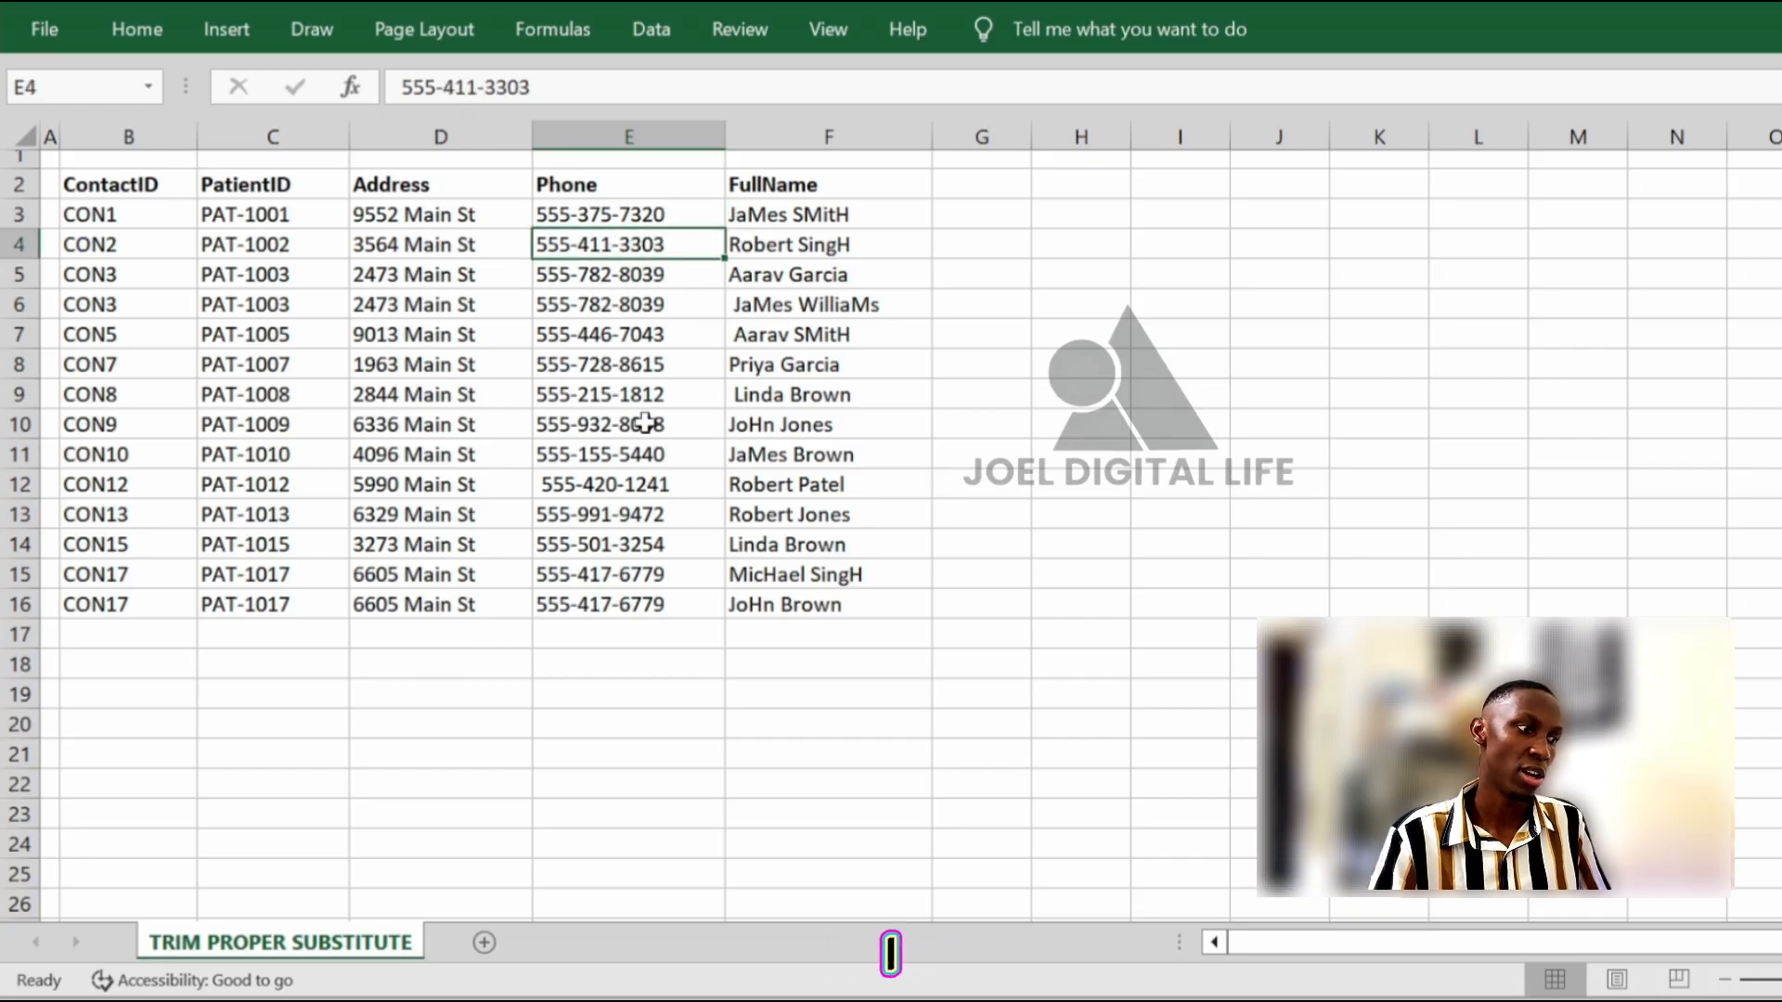
{"action": "left_click", "coordinate": [679, 278]}
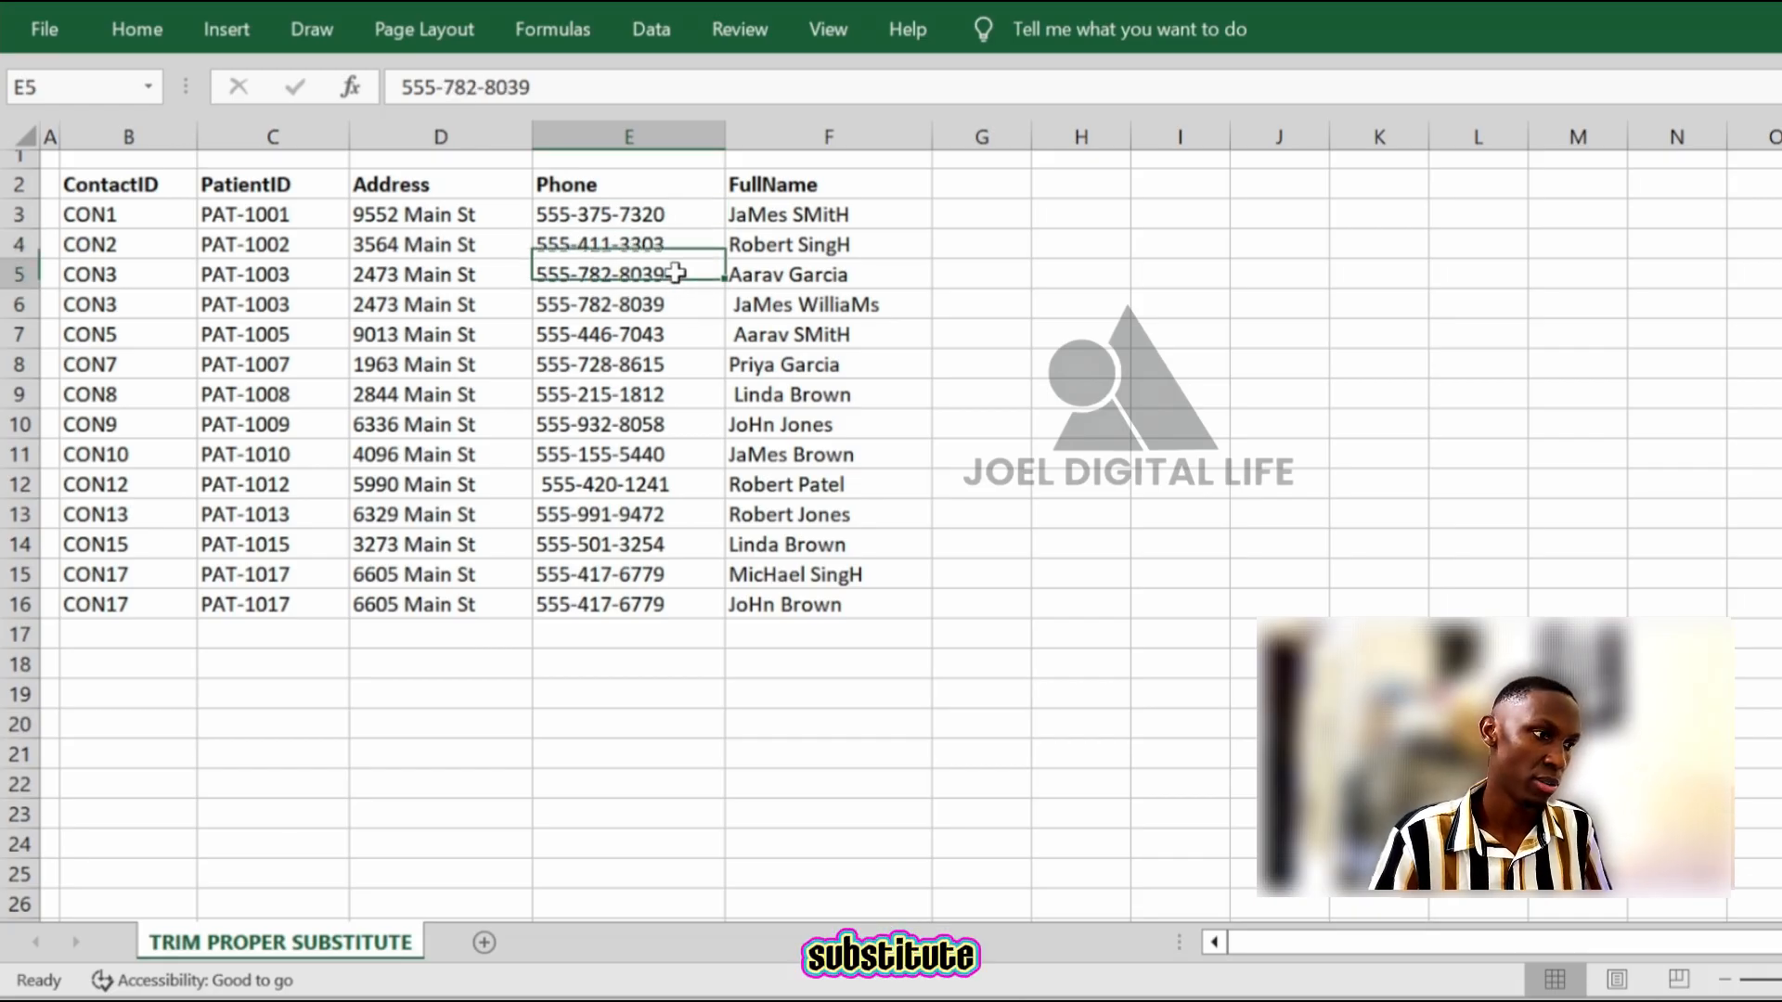
Insert a blank column F between Phone and FullName and enter =SUBSTITUTE(E3, "-", "") in F3
{"action": "left_click", "coordinate": [805, 136]}
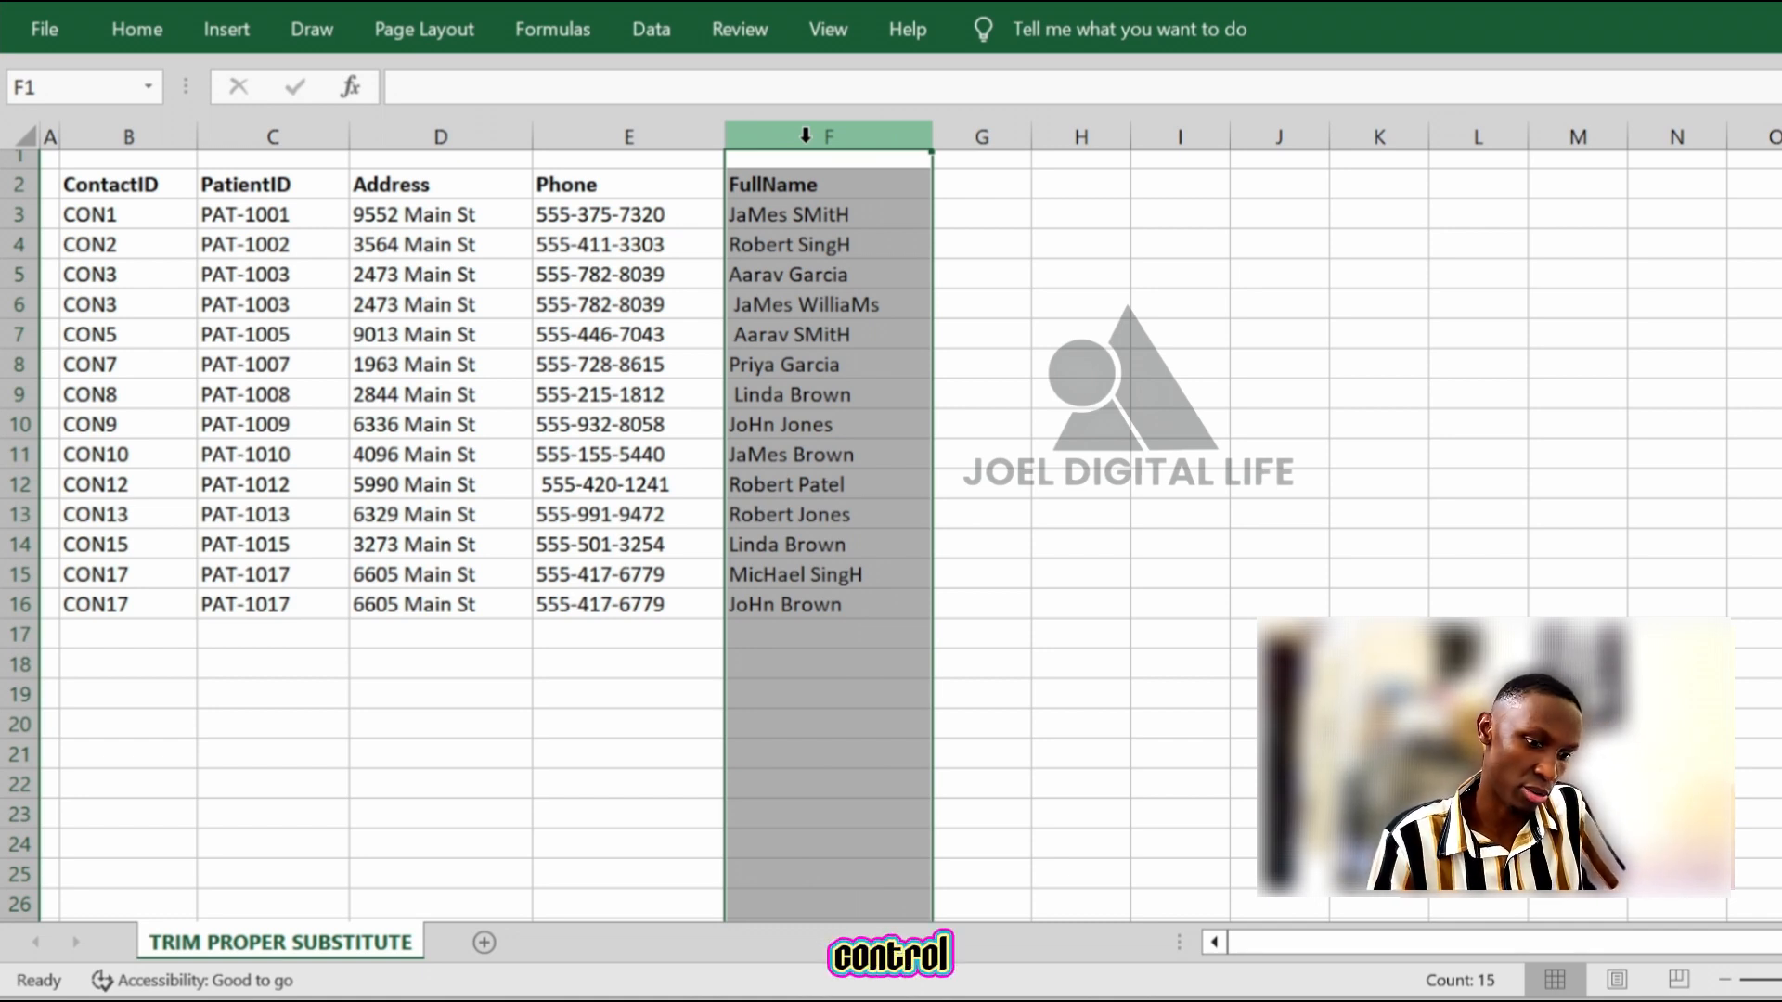
{"action": "key", "text": "ctrl+shift+plus"}
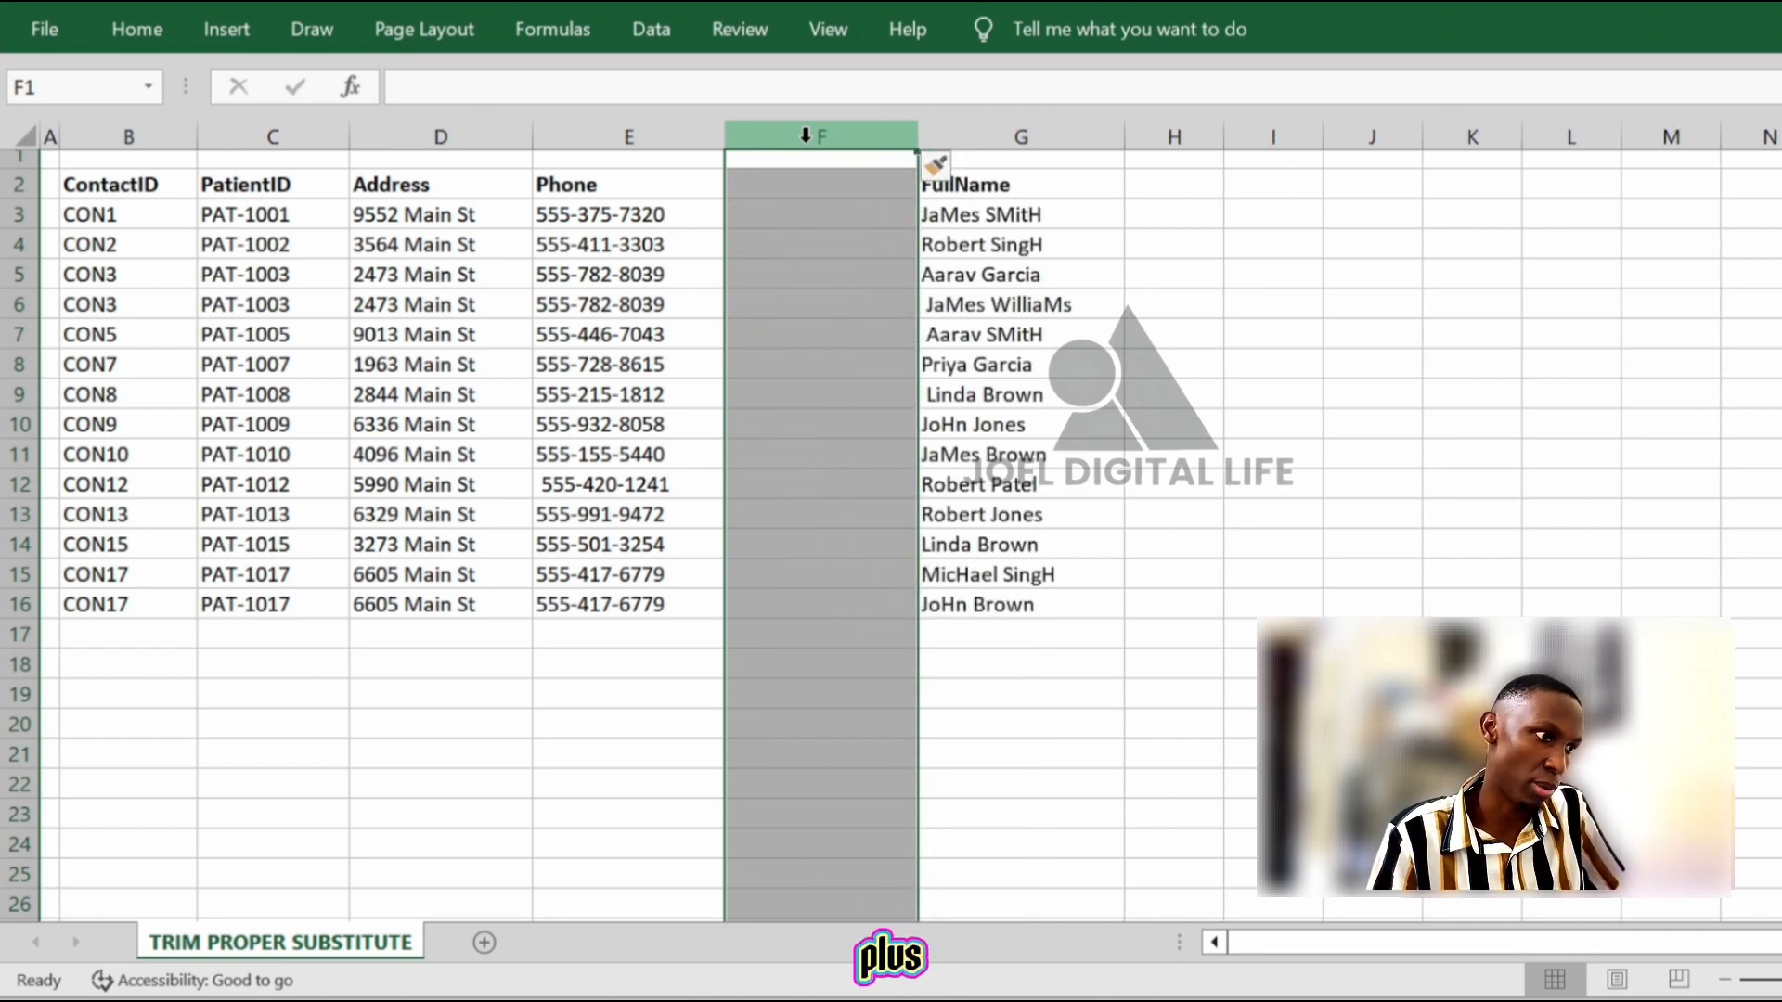
{"action": "left_click", "coordinate": [775, 223]}
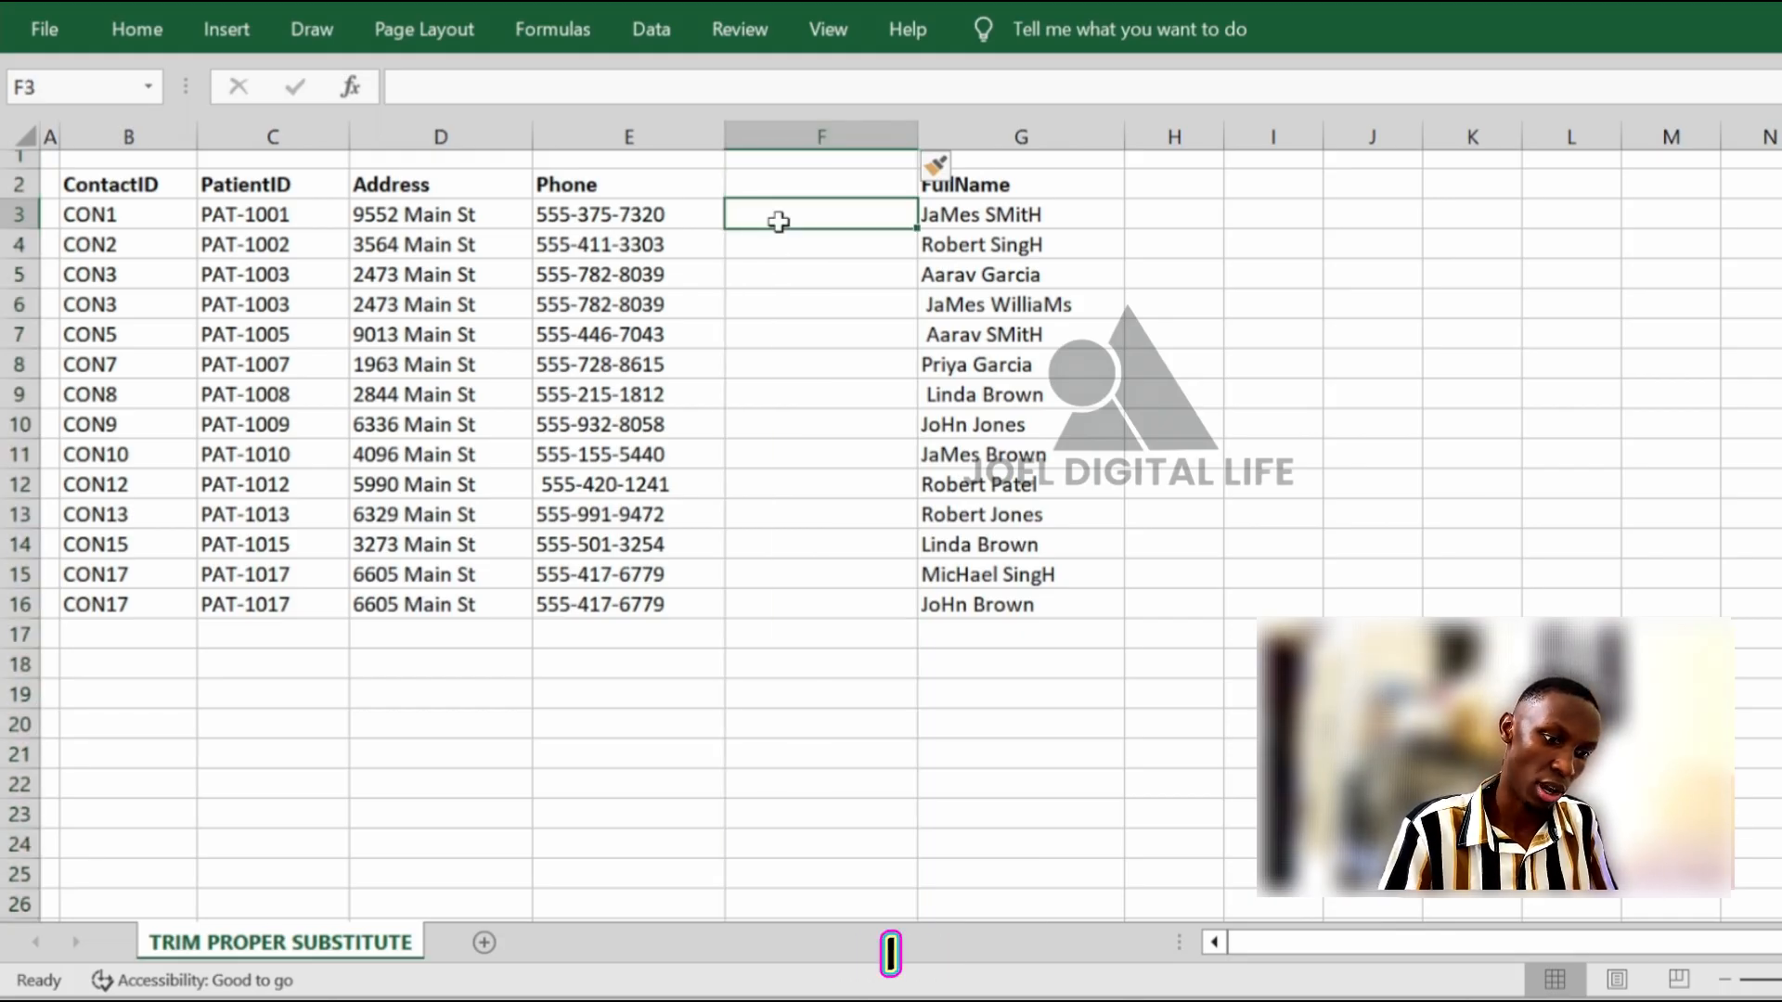
{"action": "type", "text": "="}
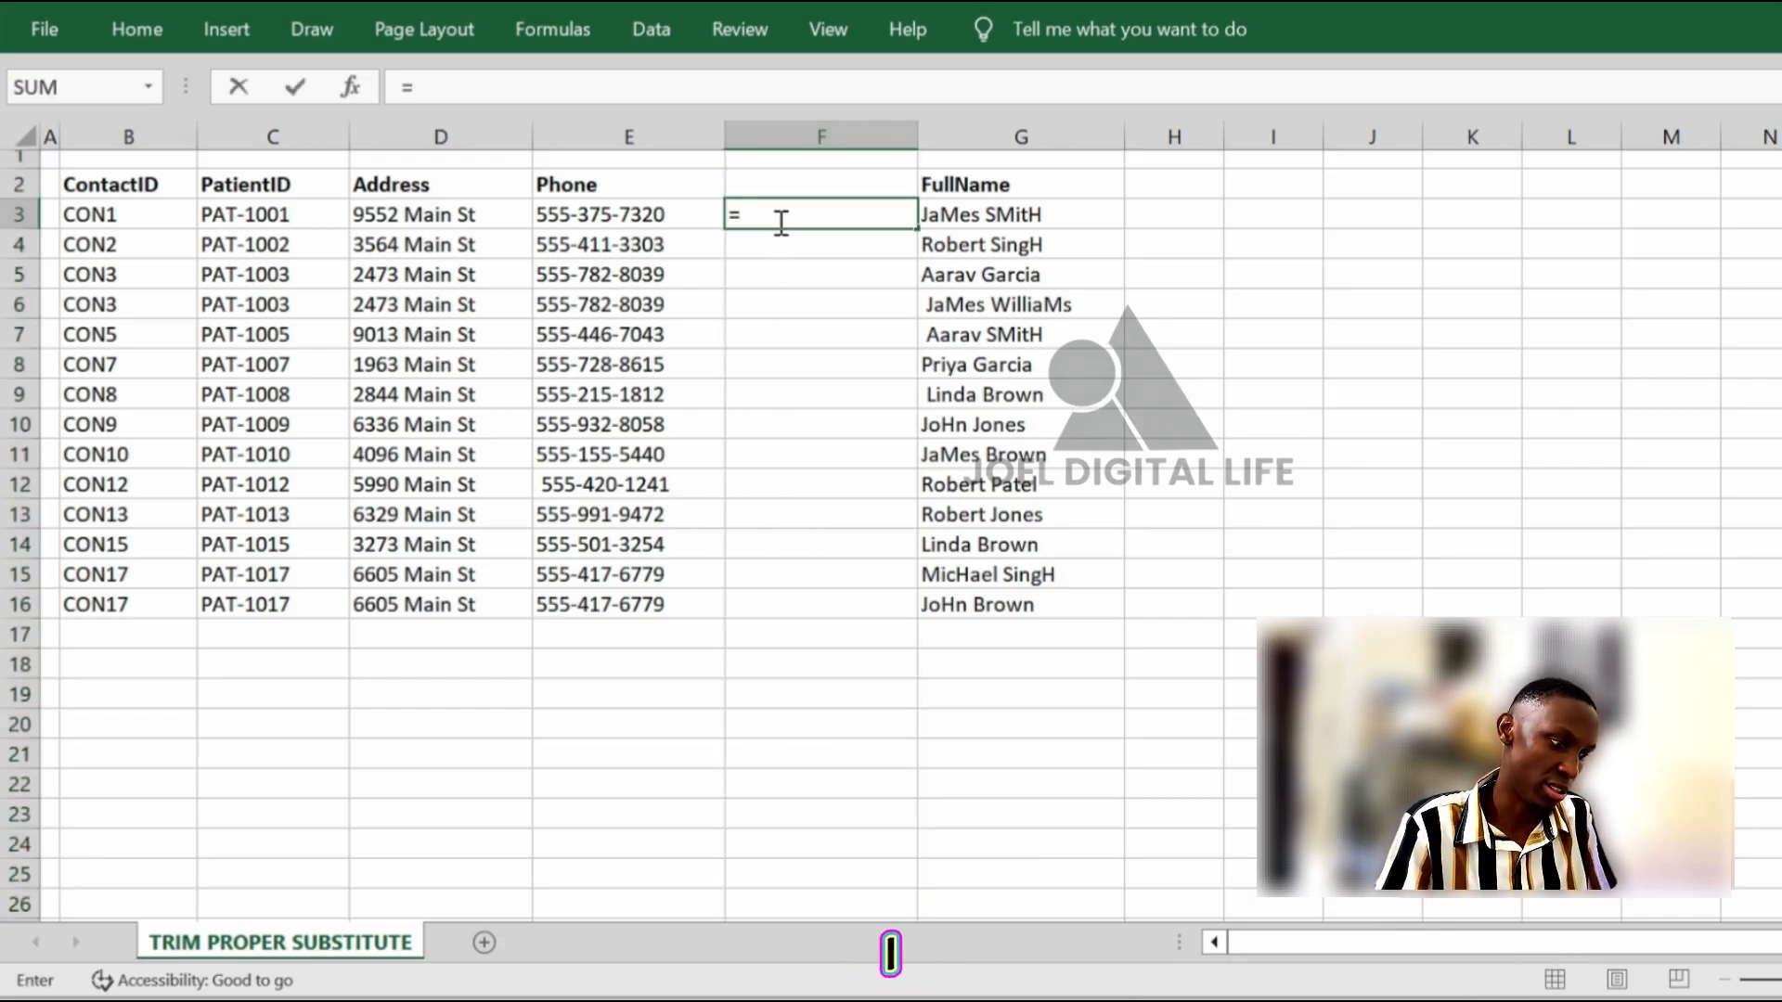
{"action": "type", "text": "su"}
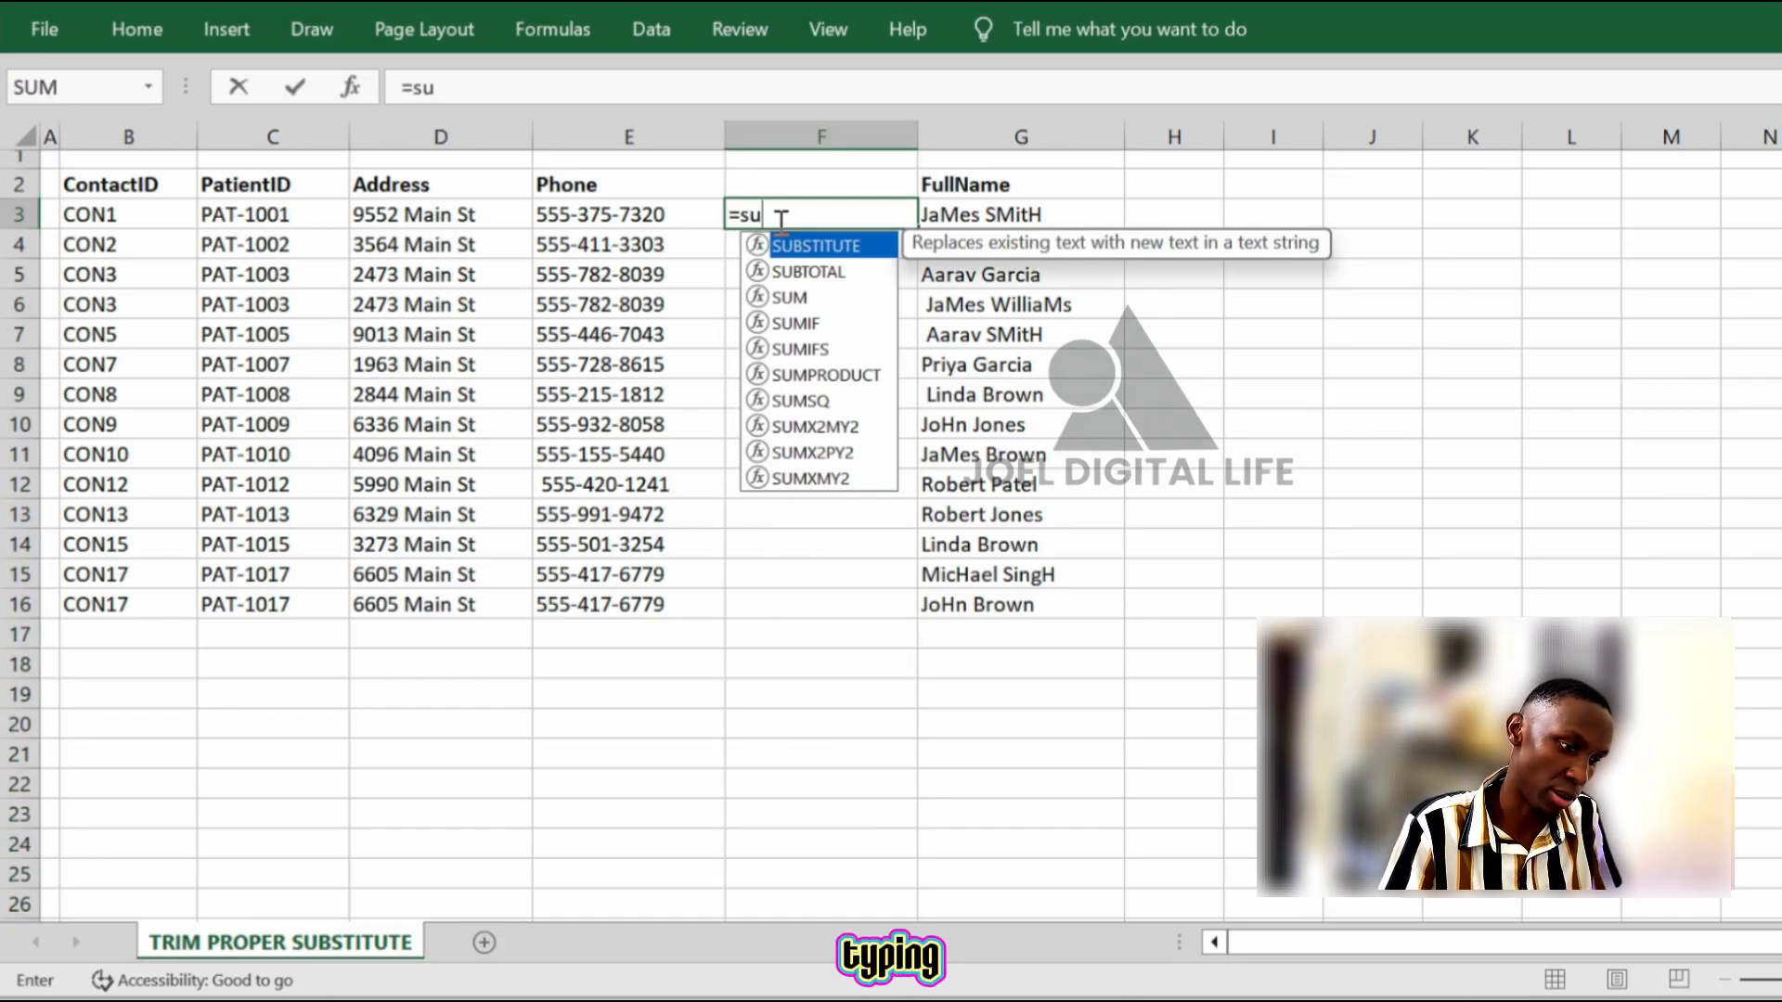
{"action": "double_click", "coordinate": [824, 247]}
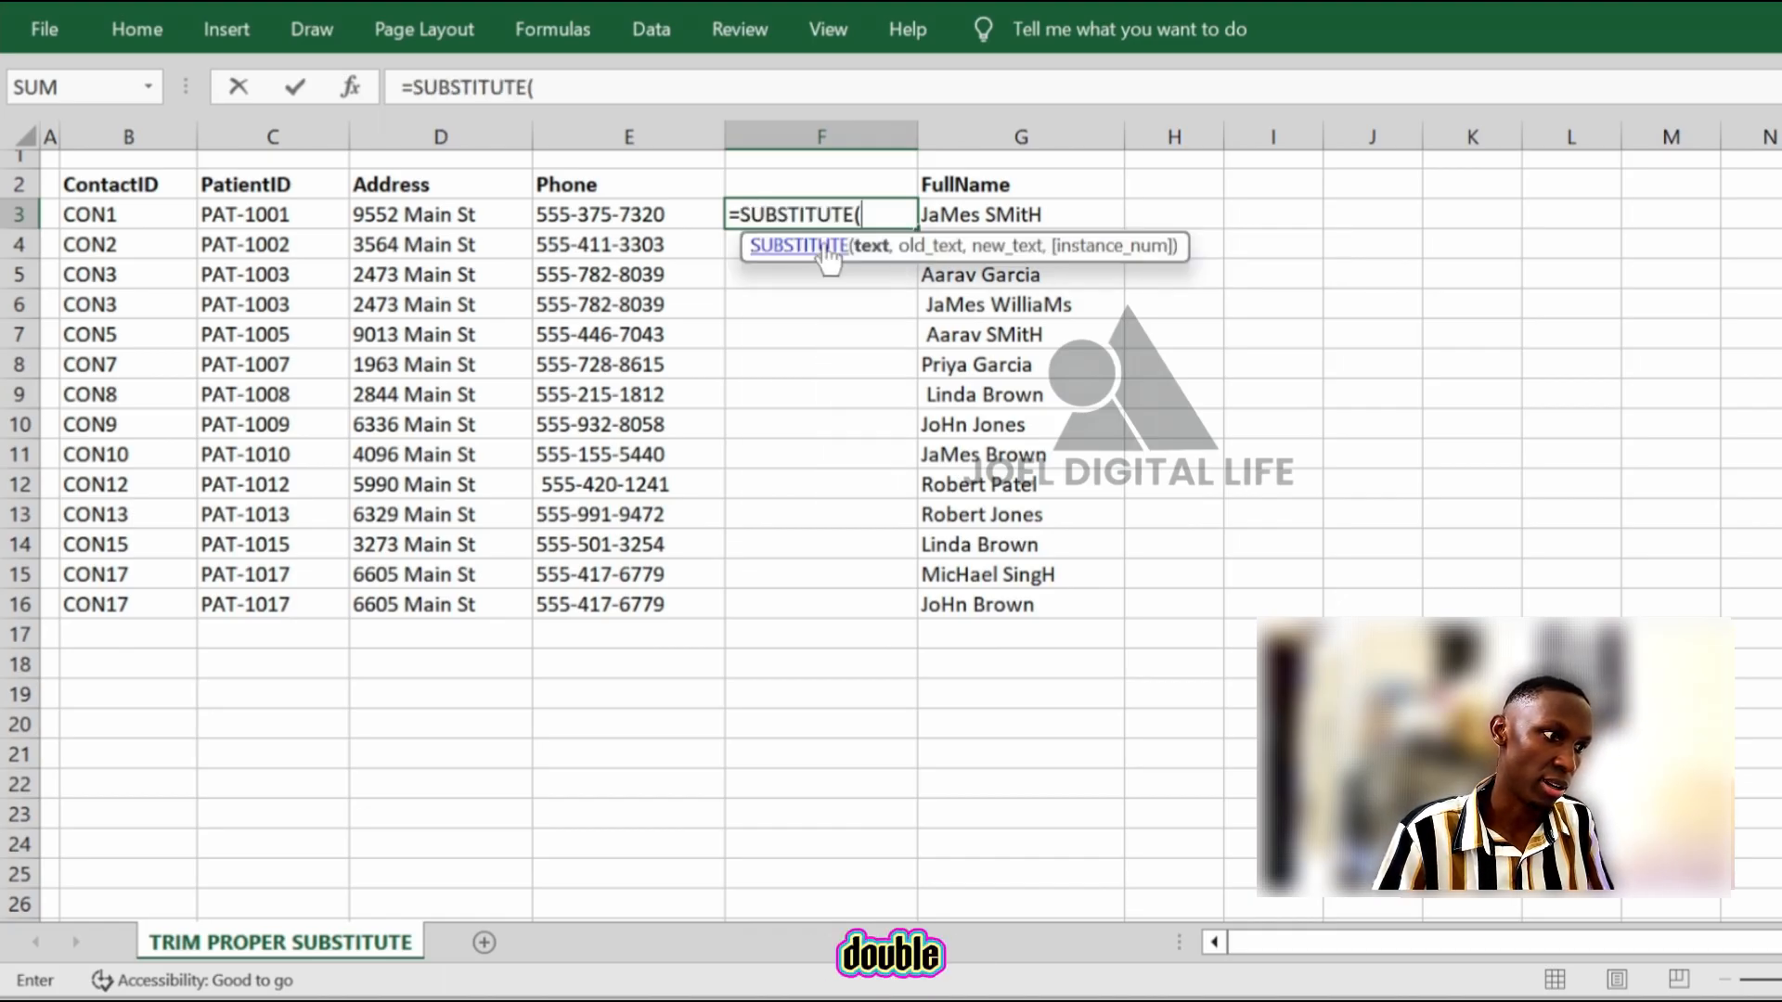
{"action": "left_click", "coordinate": [682, 216]}
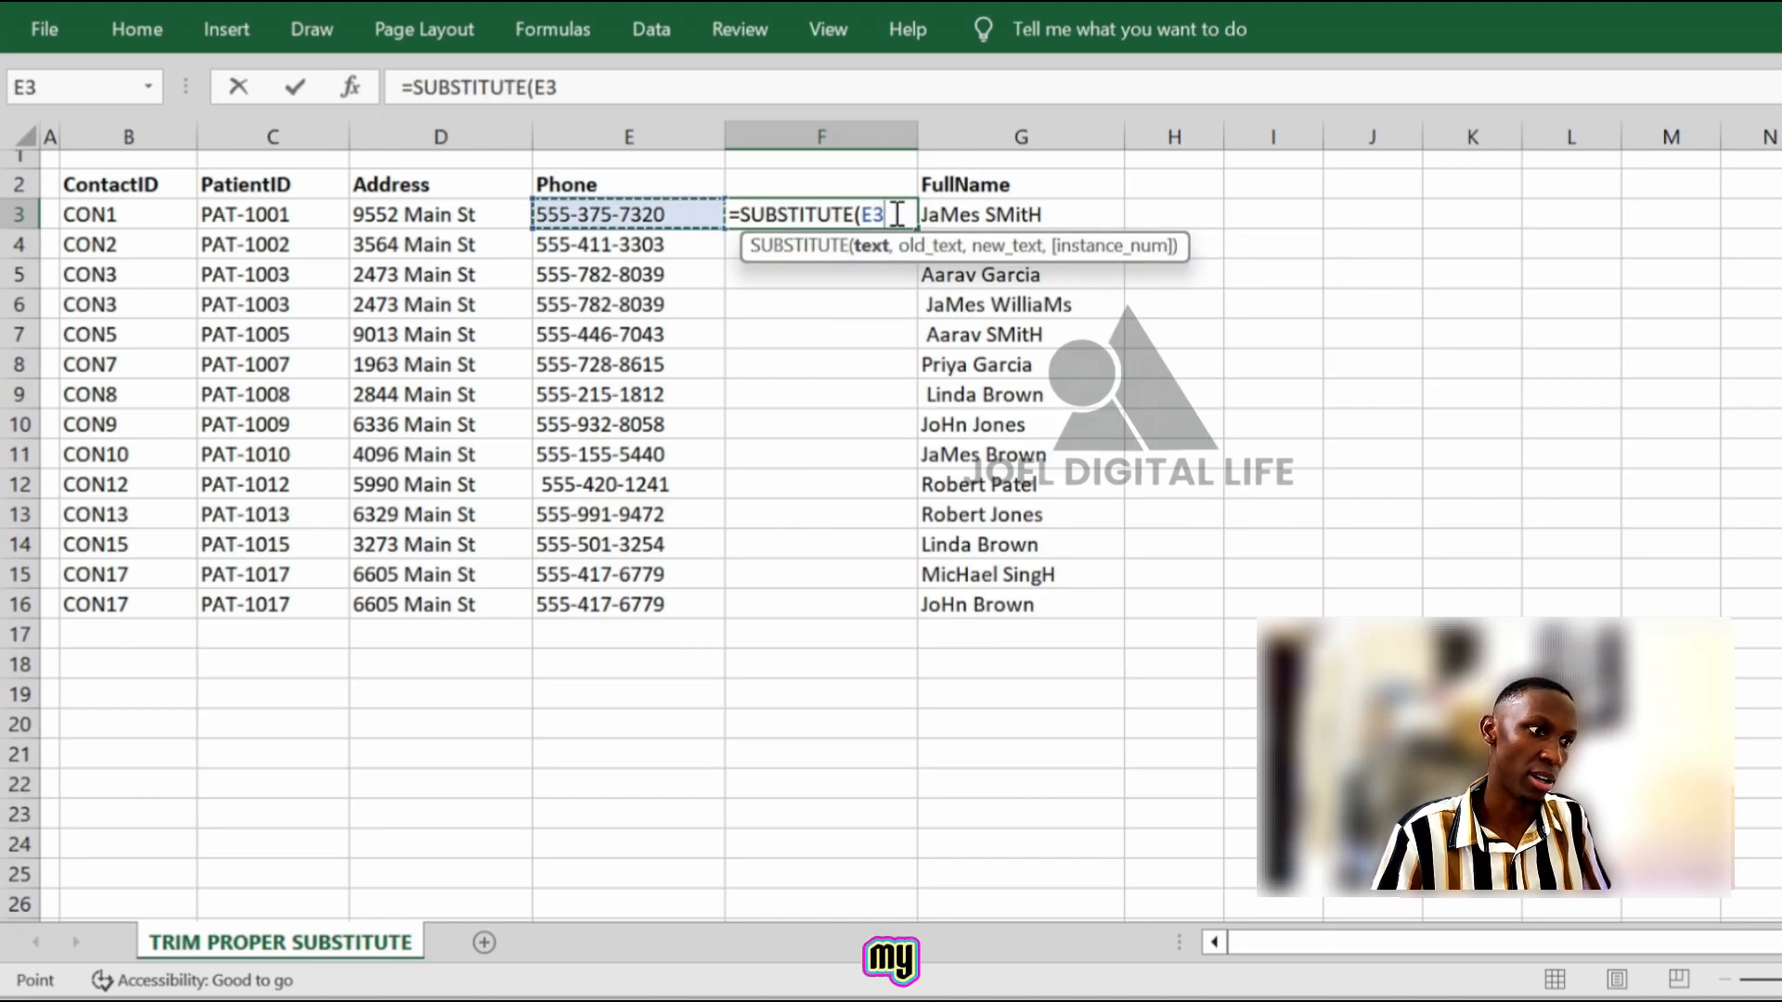
{"action": "type", "text": ", \"-"}
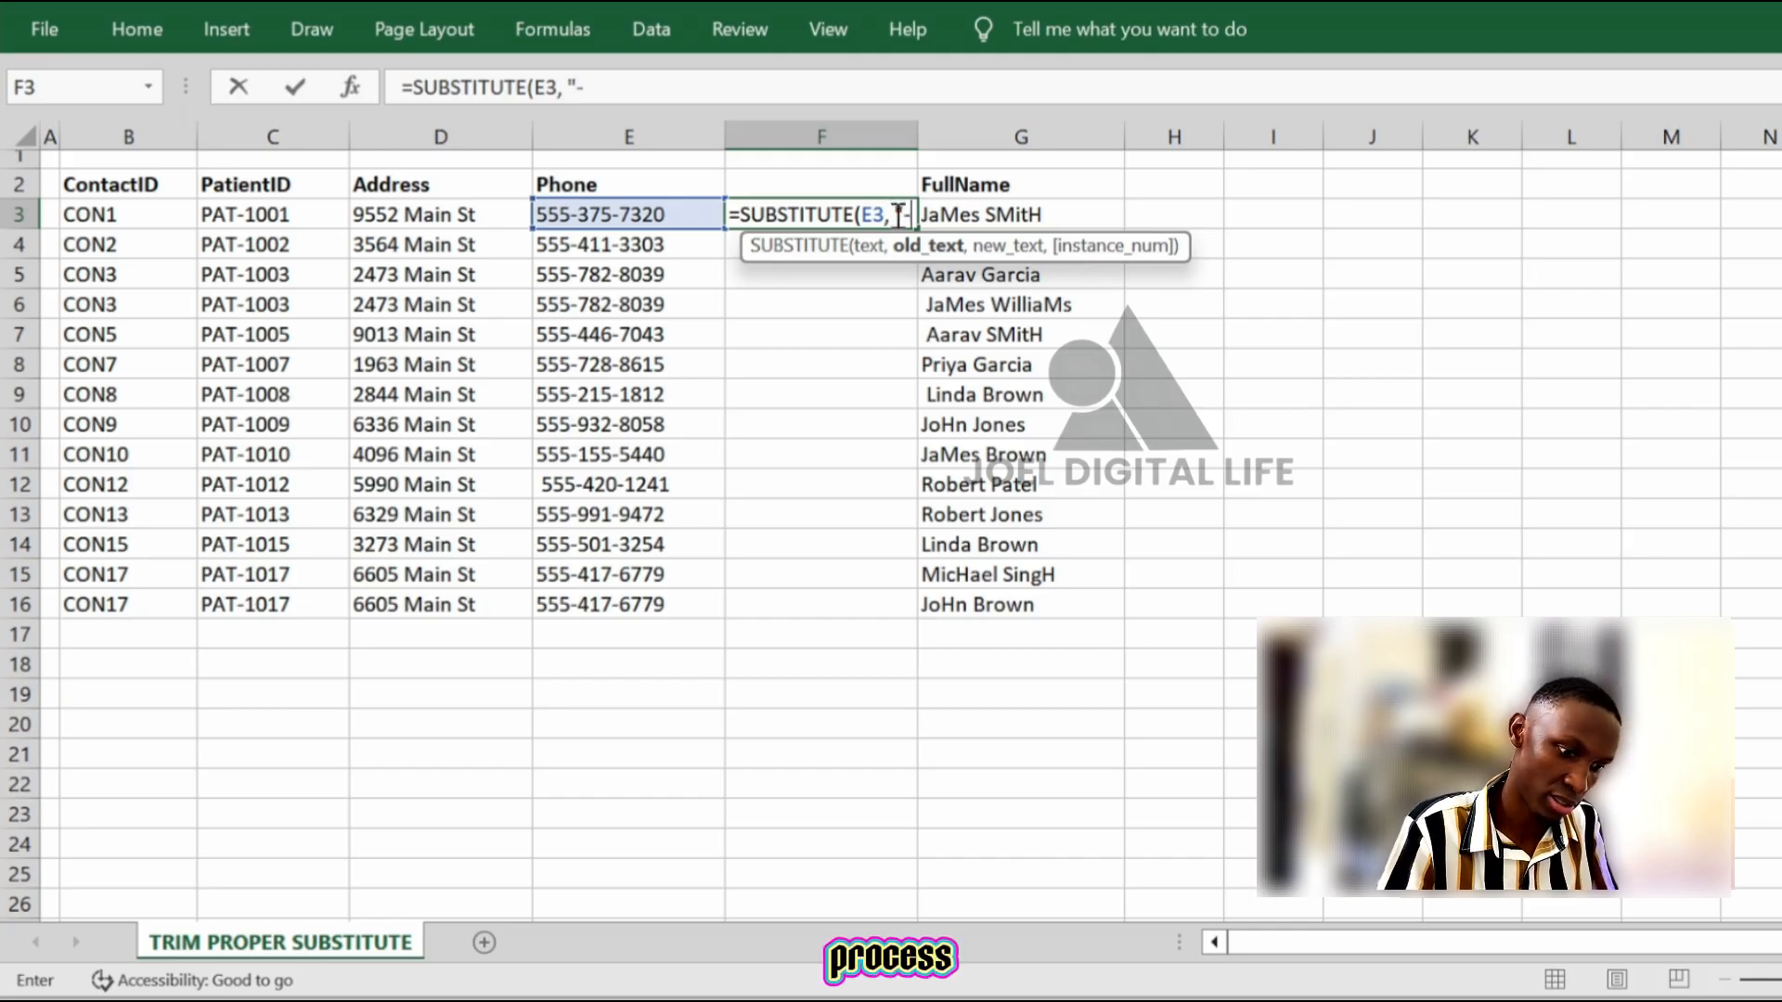
{"action": "type", "text": "\","}
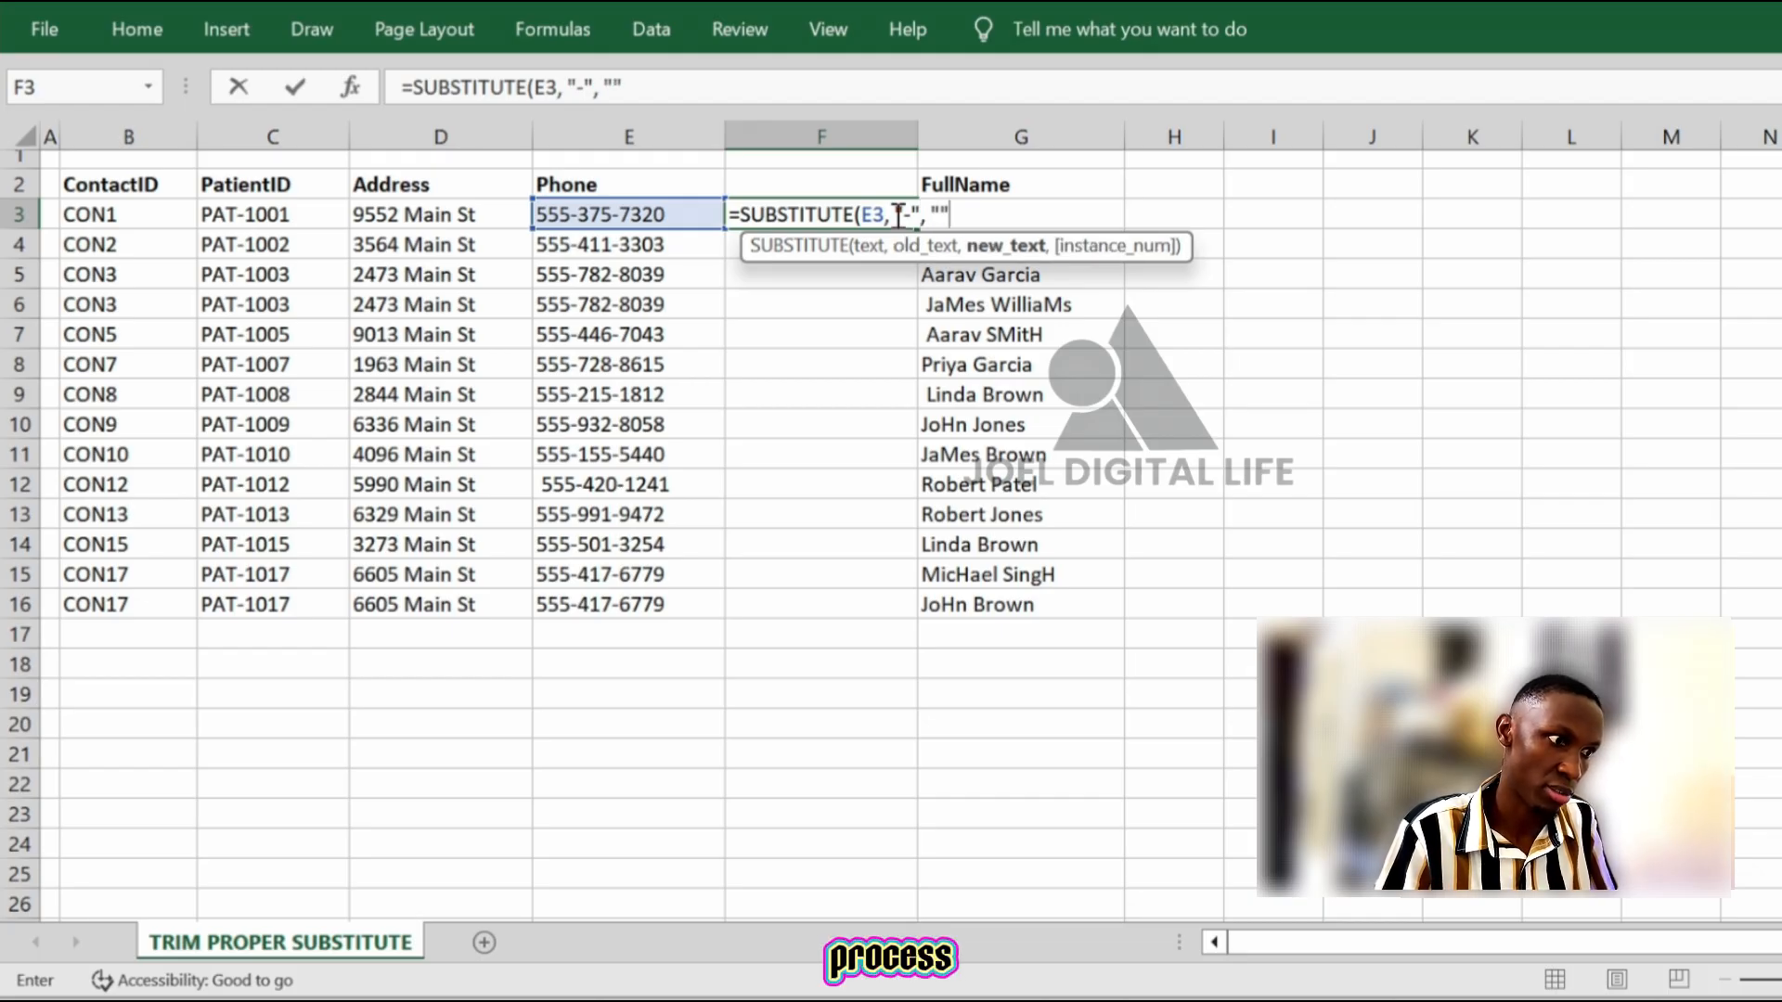
{"action": "type", "text": "\")"}
{"action": "key", "text": "Return"}
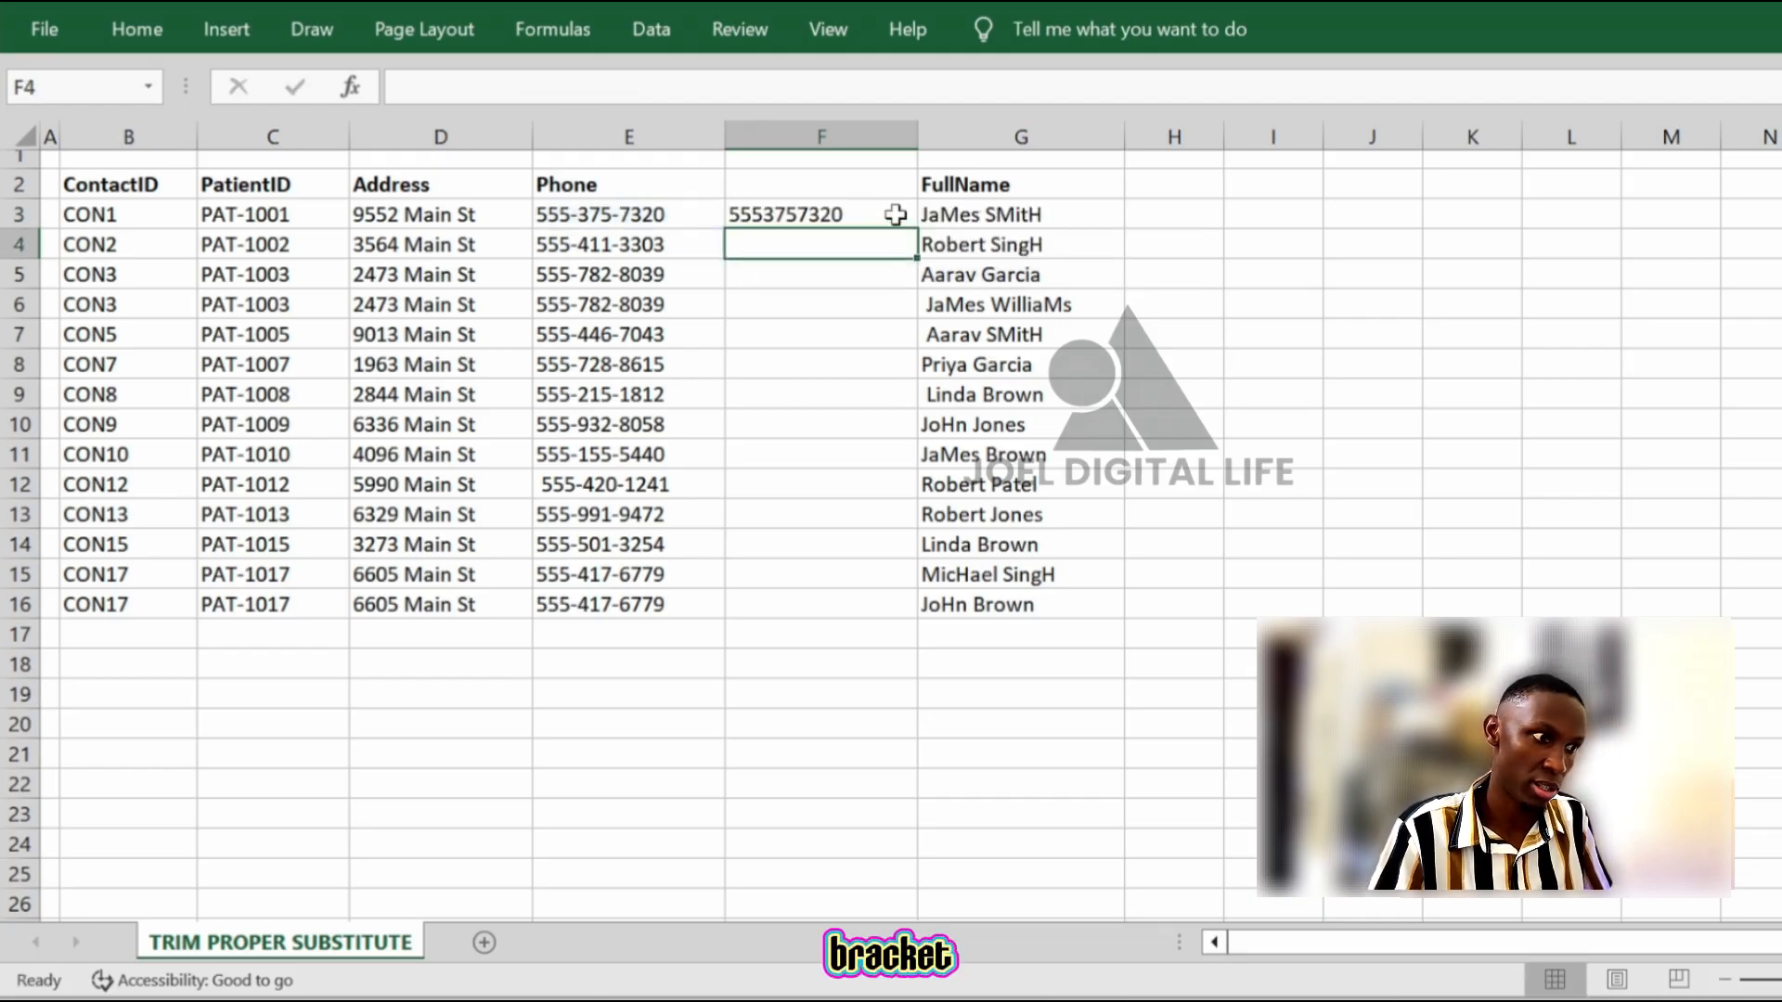
Fill the SUBSTITUTE formula down through F16 and replace the formulas in F3:F16 with pasted values
{"action": "left_click", "coordinate": [901, 214]}
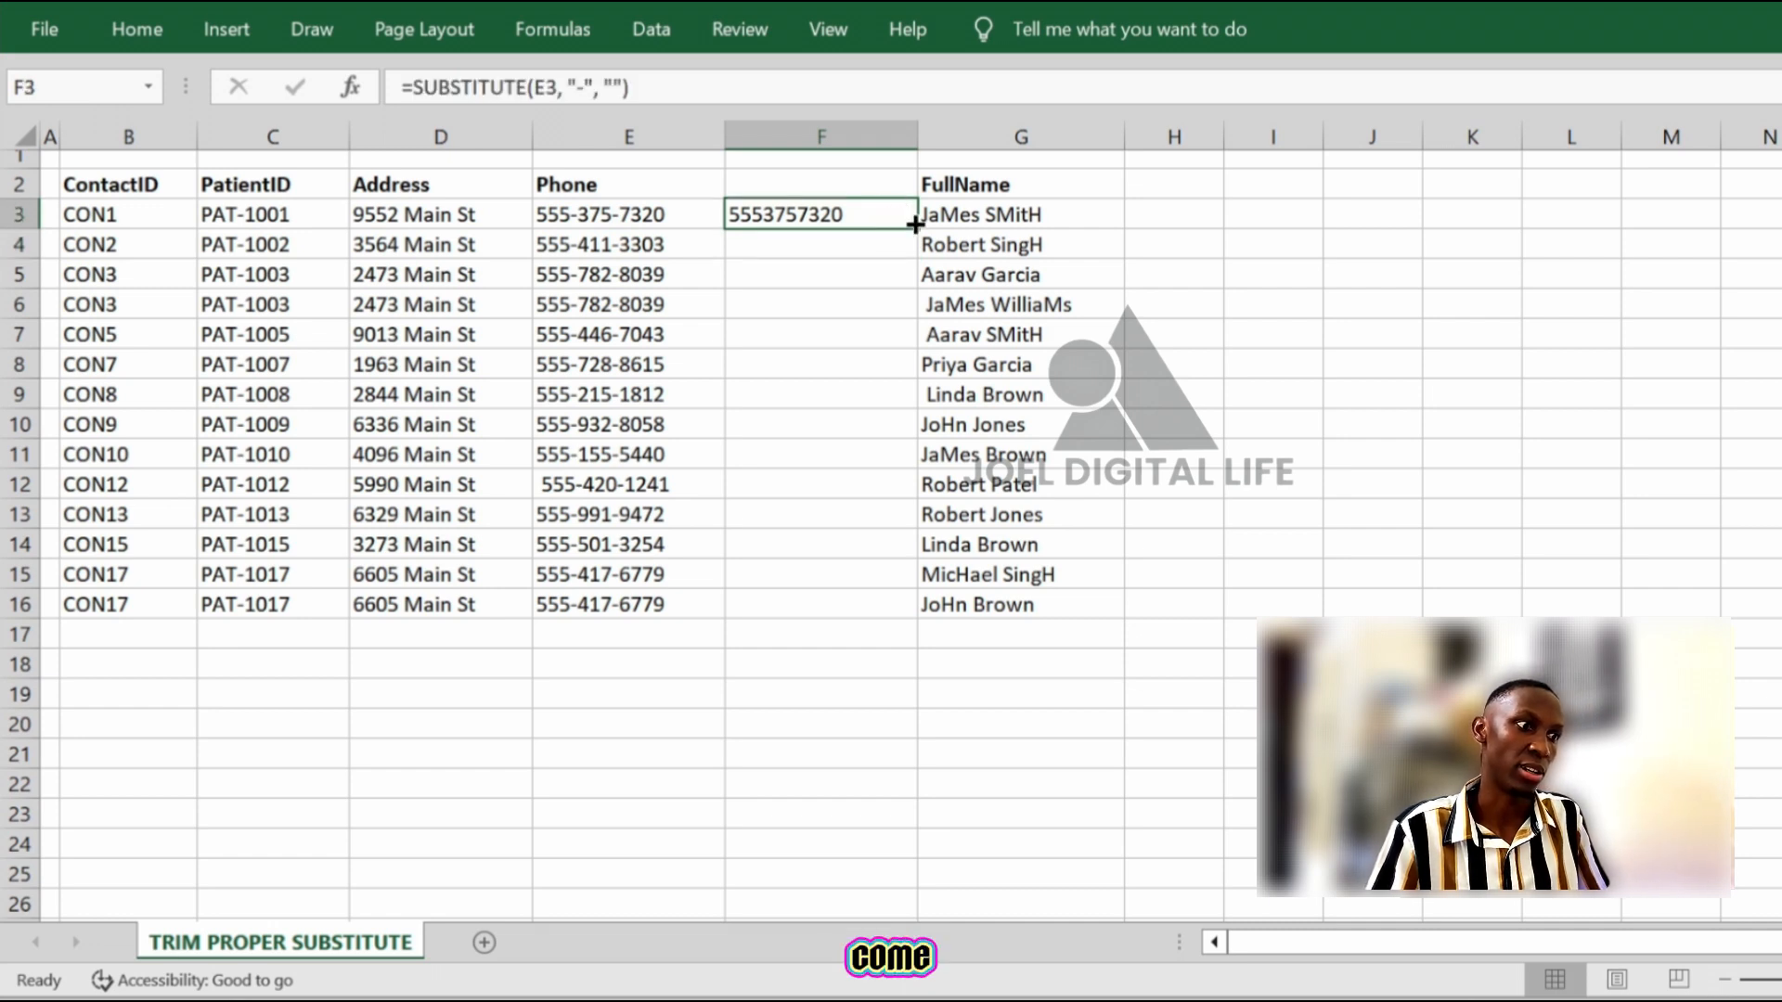
{"action": "double_click", "coordinate": [915, 224]}
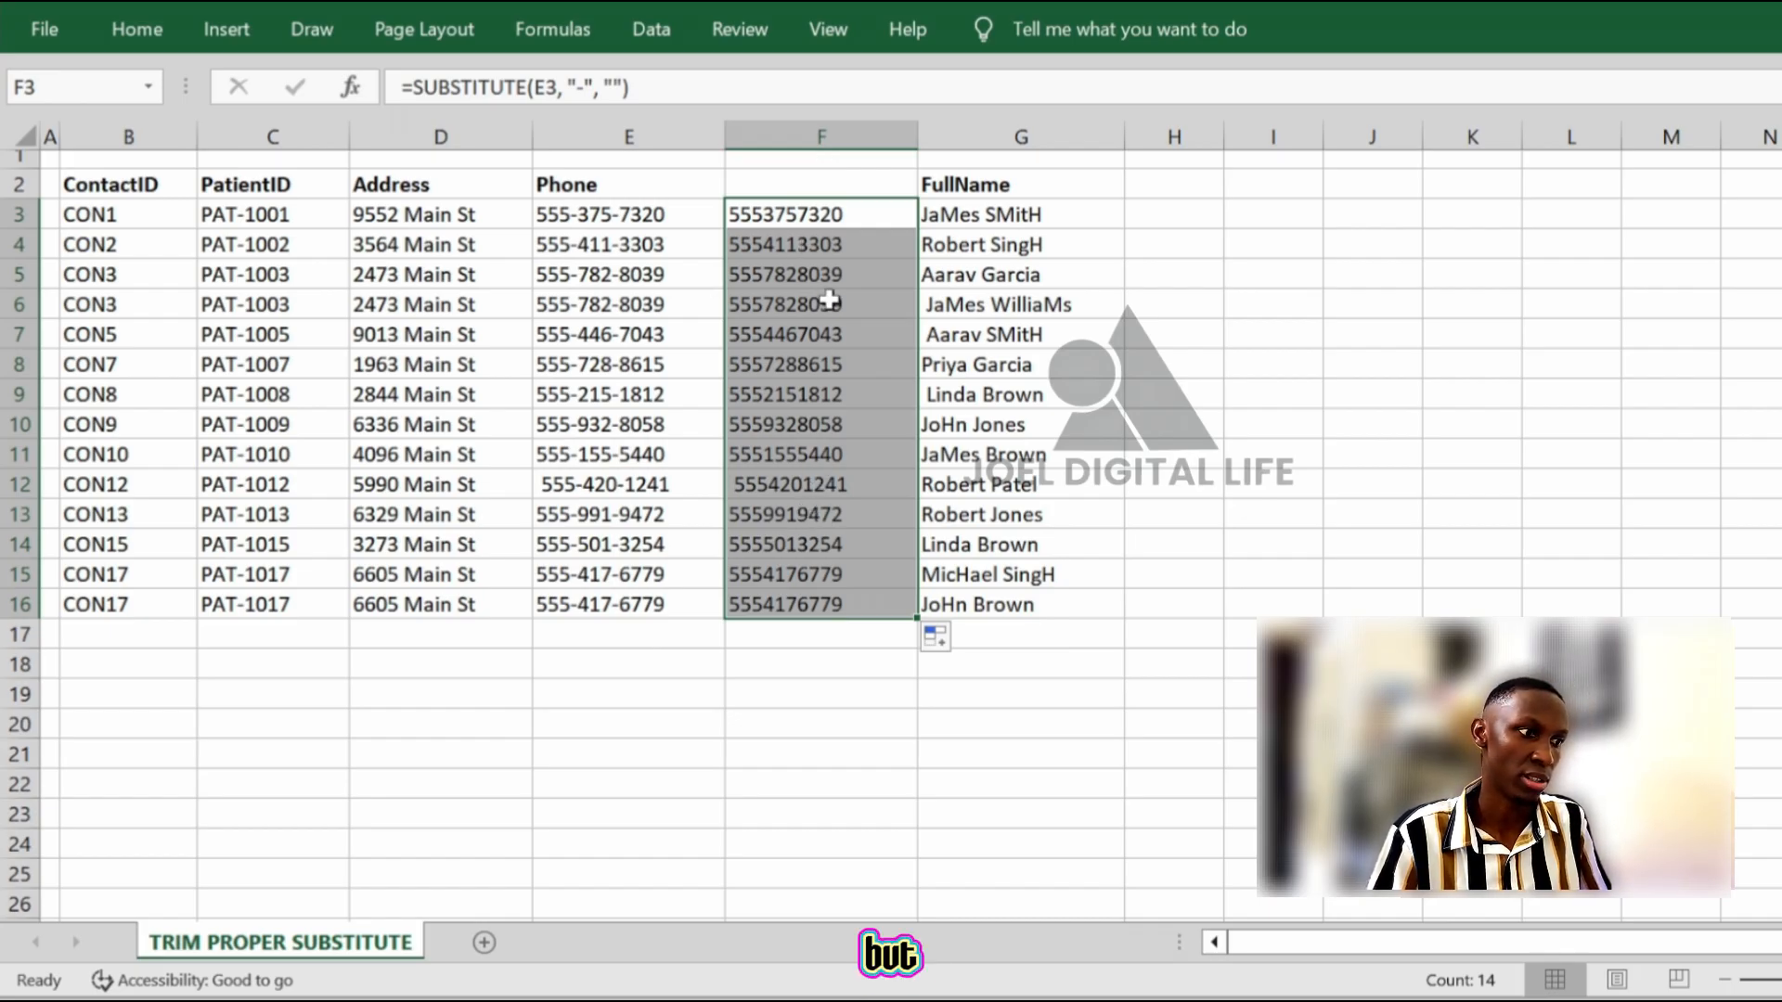
{"action": "key", "text": "ctrl+c"}
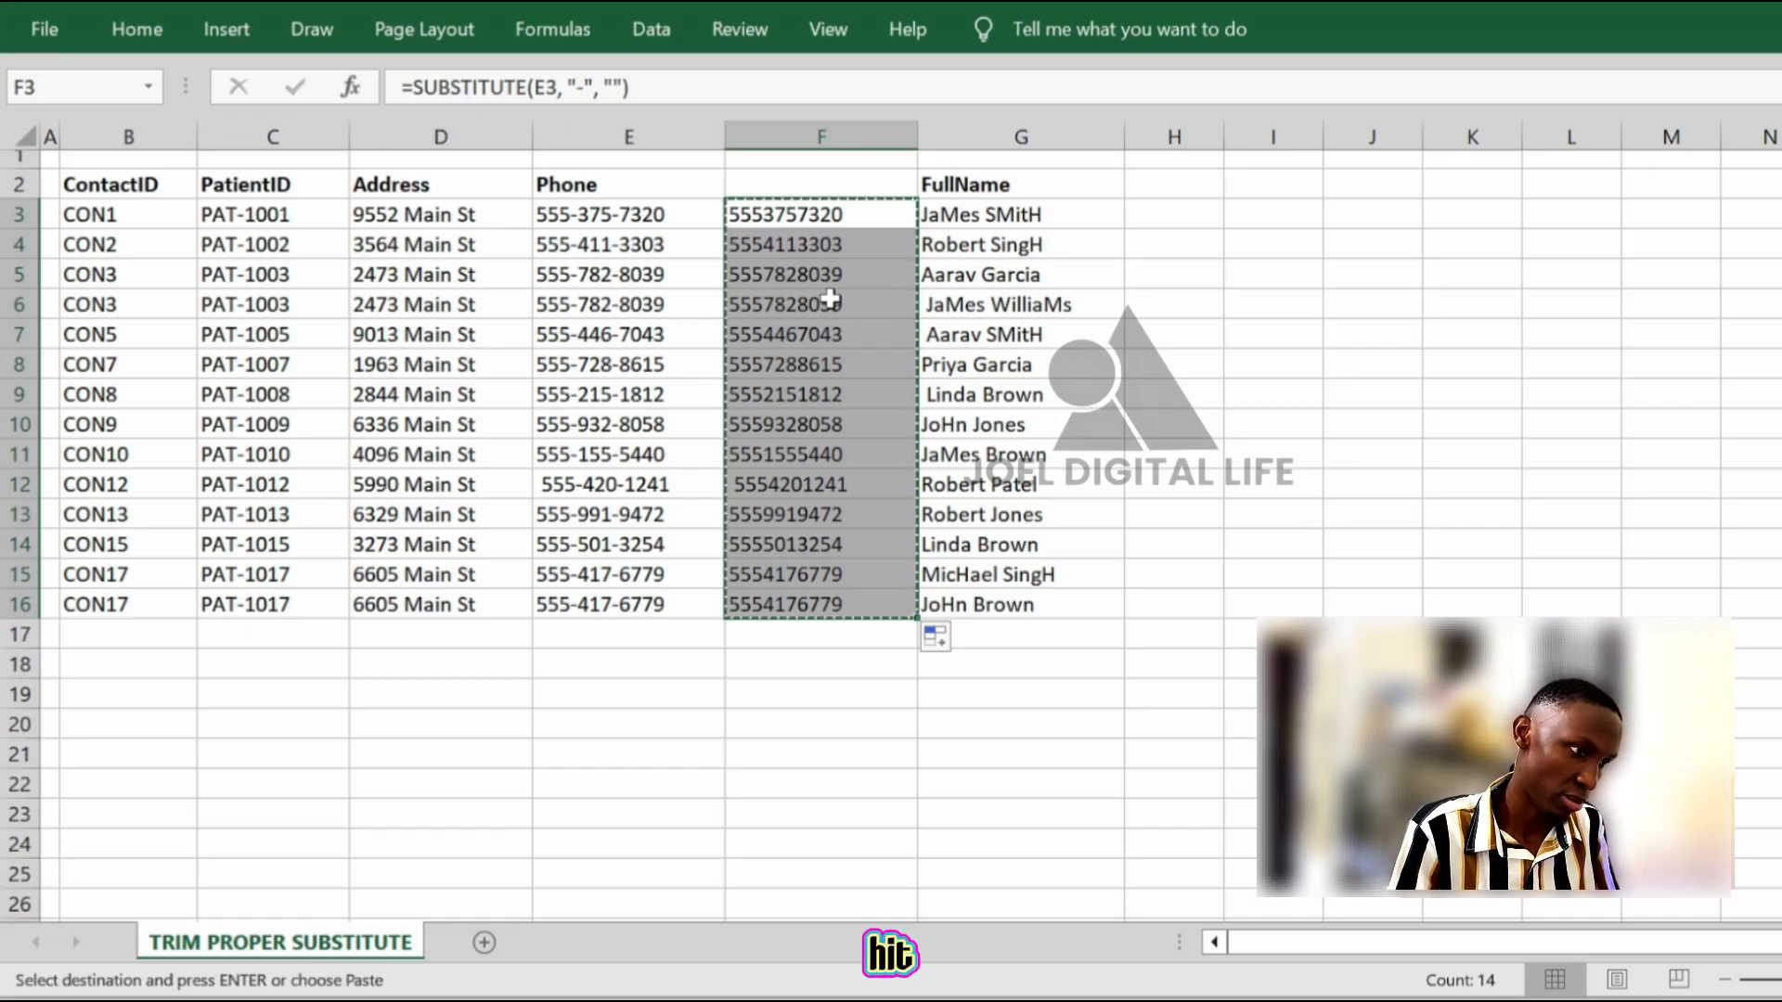
{"action": "left_click", "coordinate": [130, 35]}
{"action": "left_click", "coordinate": [42, 146]}
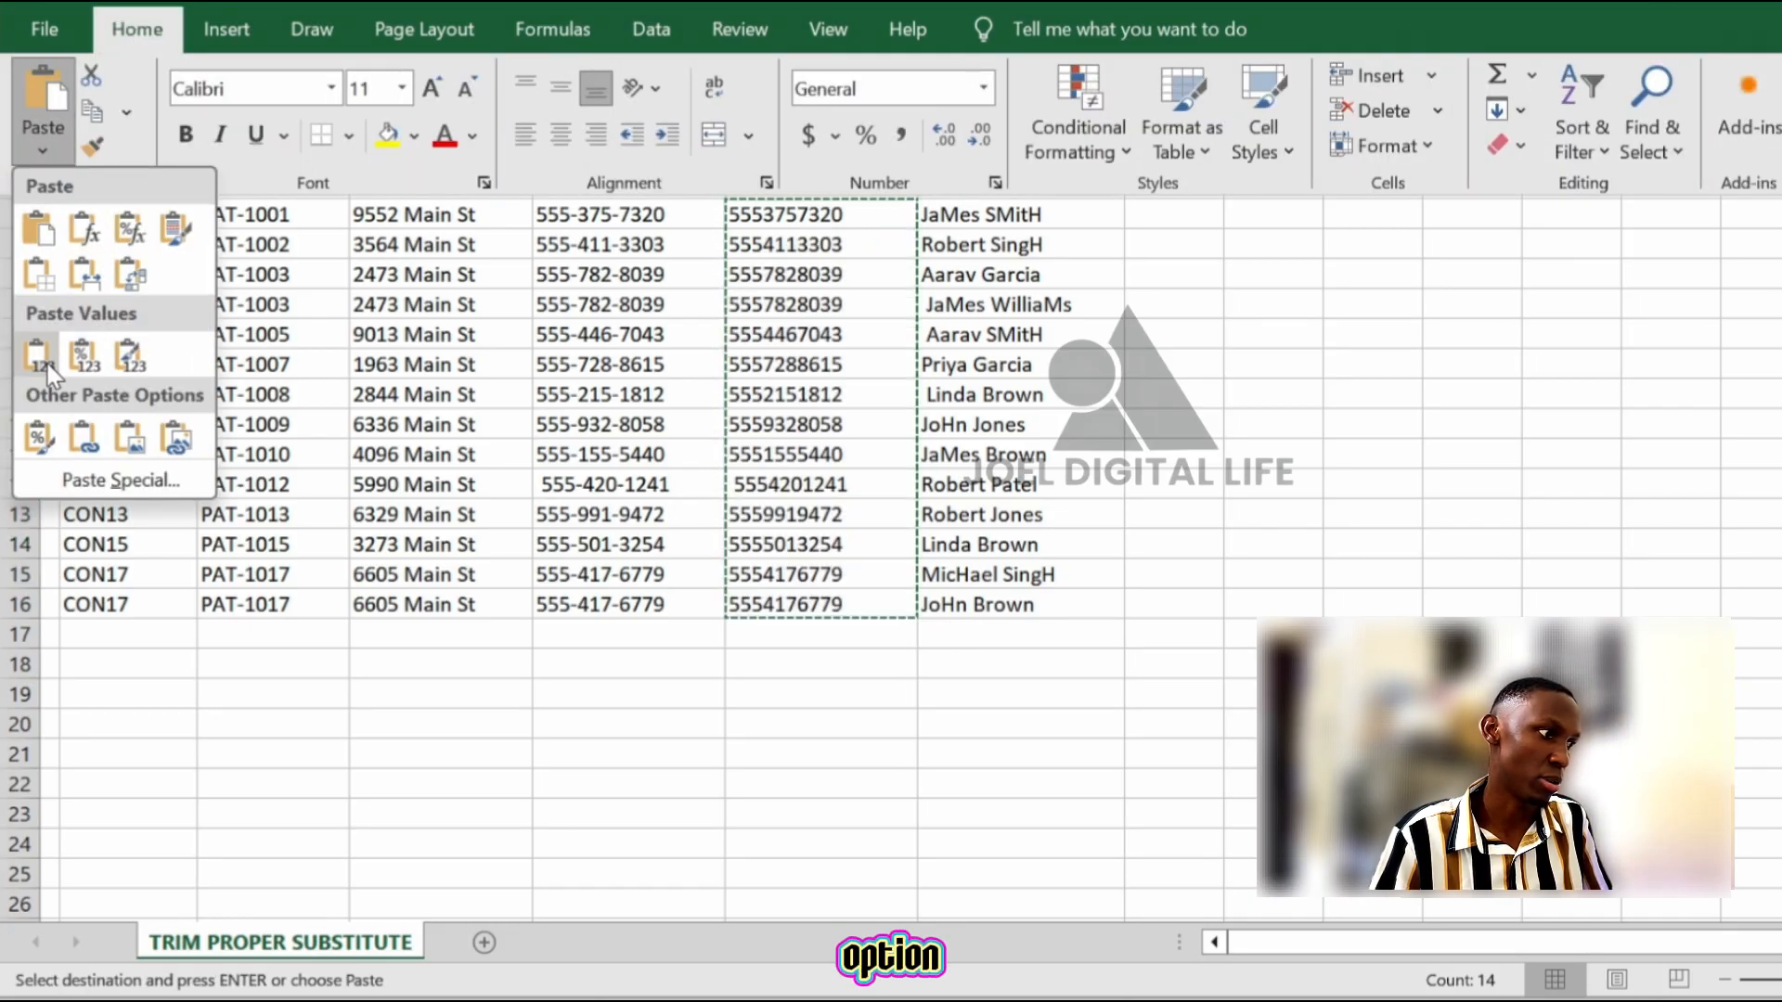
{"action": "left_click", "coordinate": [86, 354]}
Check several converted phone entries in F3:F16 for leftover dashes and leading spaces
{"action": "left_click", "coordinate": [837, 318]}
{"action": "left_click", "coordinate": [815, 449]}
{"action": "left_click", "coordinate": [808, 209]}
{"action": "left_click", "coordinate": [808, 364]}
{"action": "left_click", "coordinate": [804, 219]}
{"action": "left_click_drag", "start_coordinate": [791, 429], "coordinate": [790, 448]}
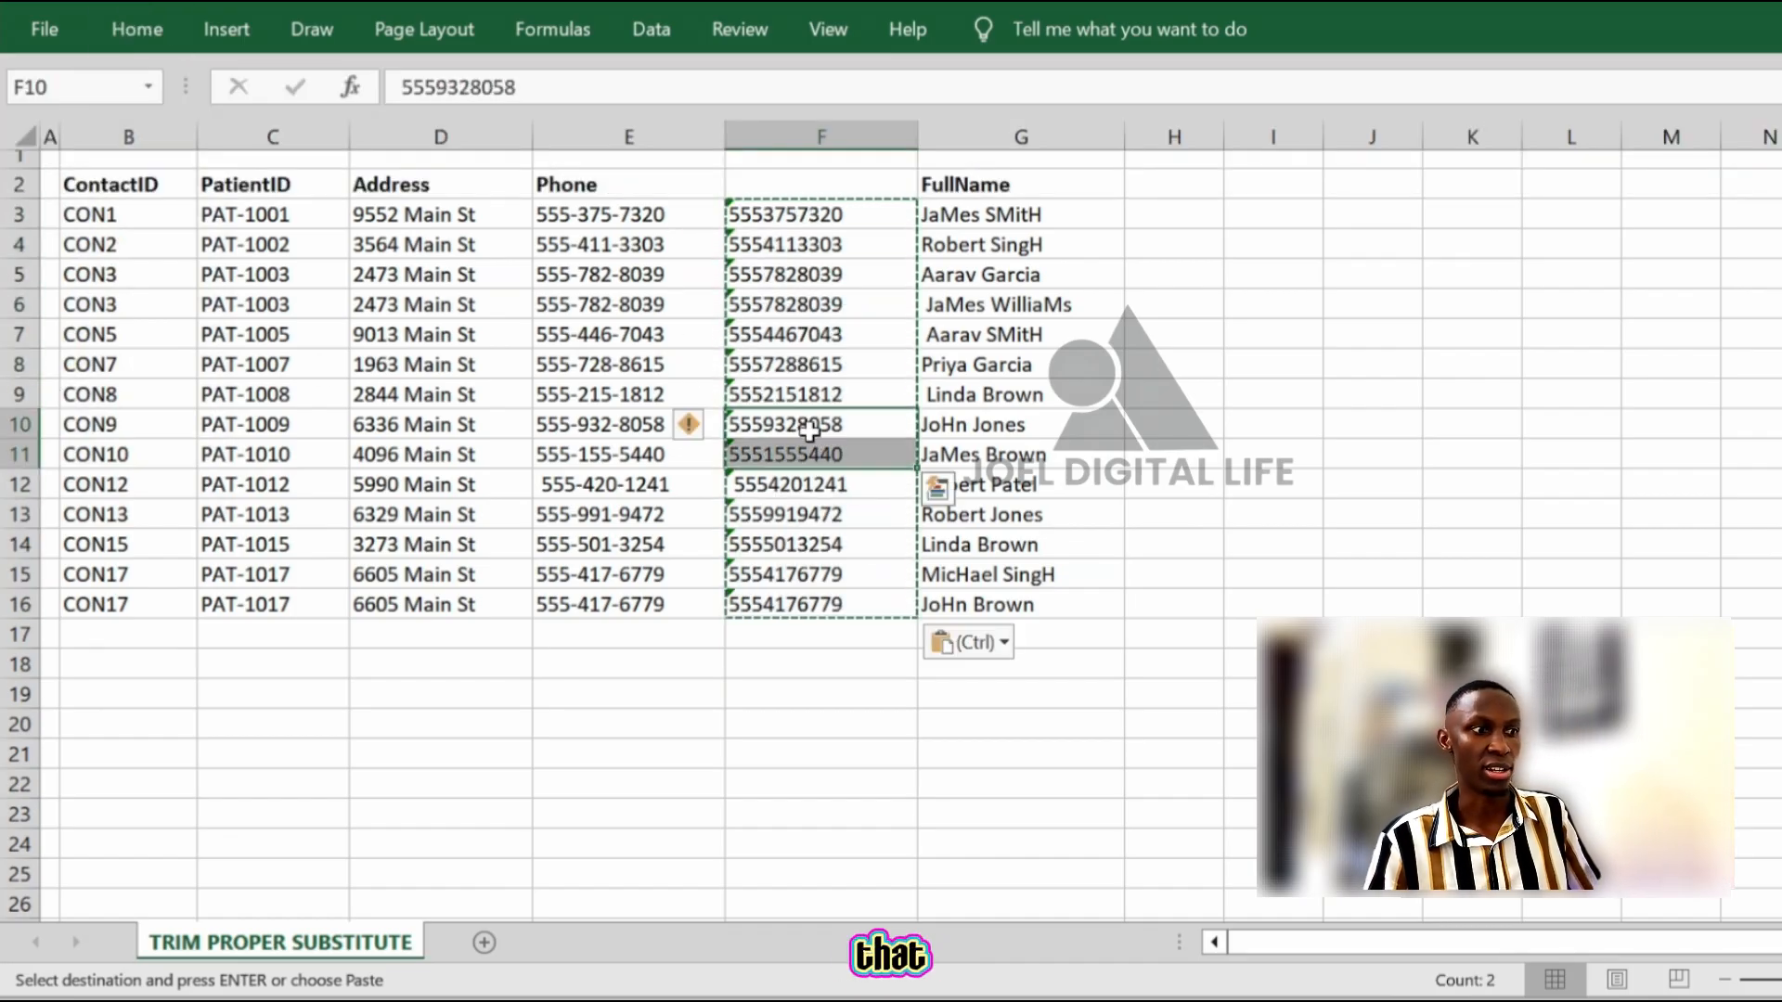
{"action": "left_click", "coordinate": [765, 540]}
{"action": "left_click", "coordinate": [770, 514]}
{"action": "left_click", "coordinate": [775, 484]}
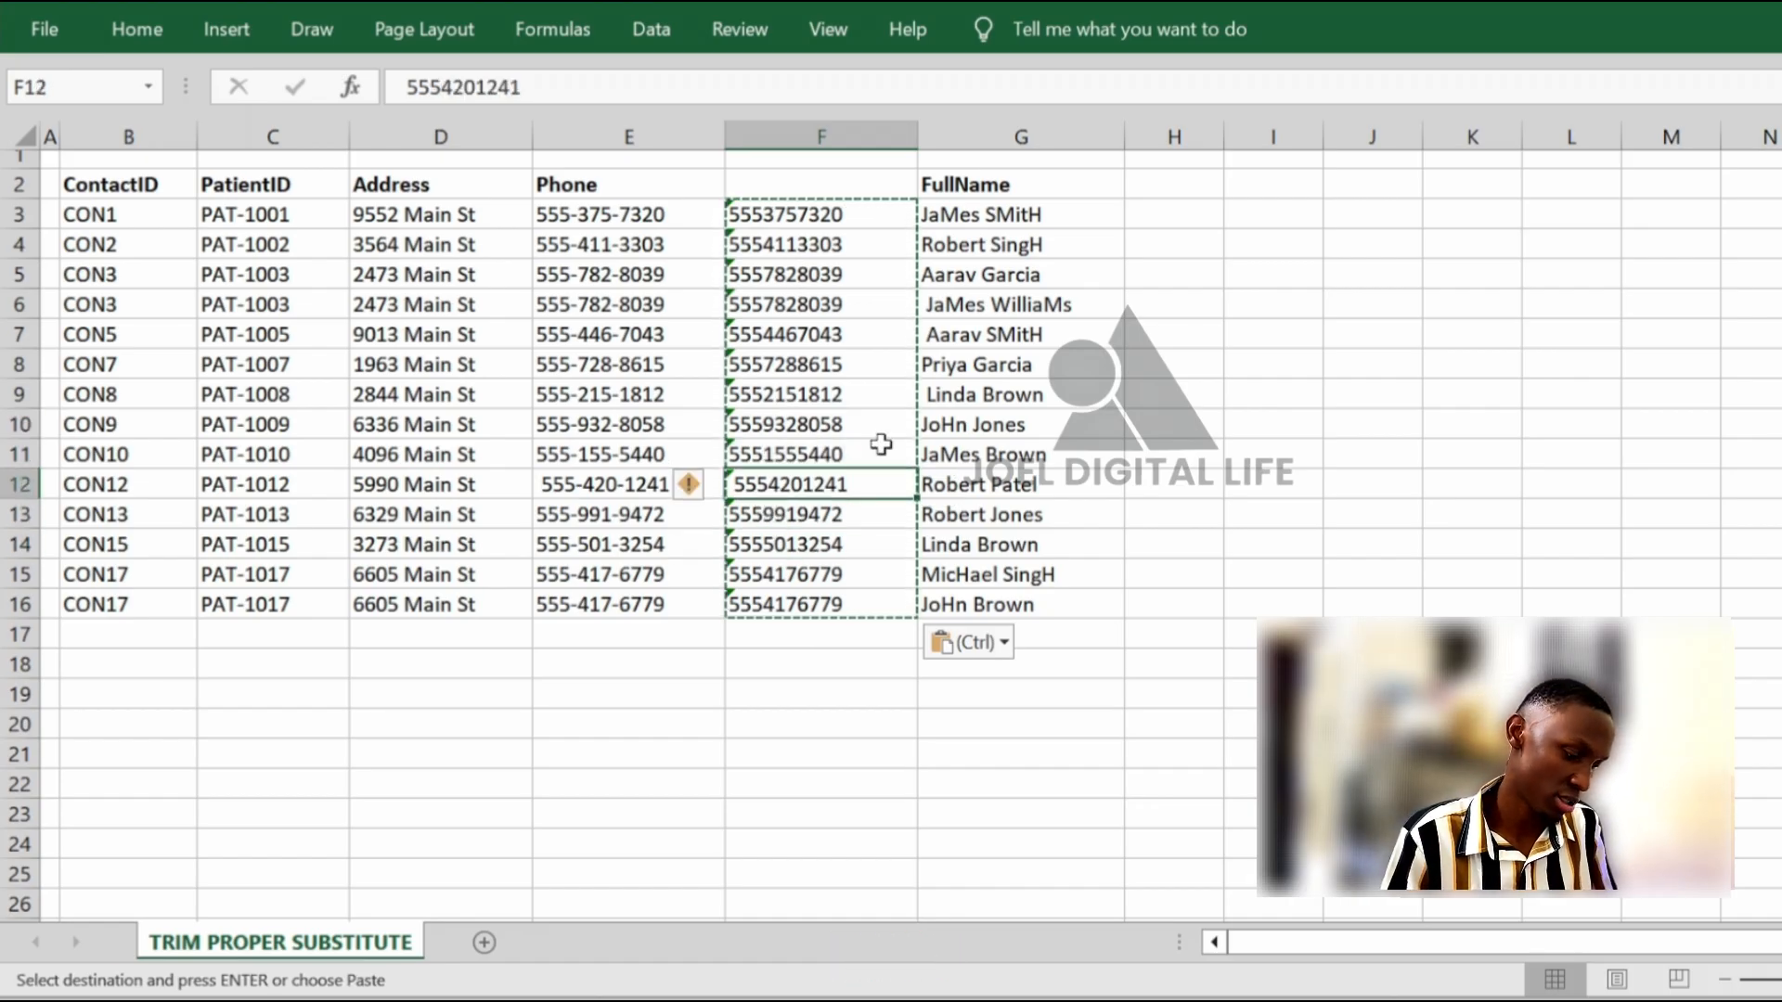
Undo the values paste in F3:F16 and return to the SUBSTITUTE formula in F3
{"action": "key", "text": "ctrl+Up"}
{"action": "key", "text": "ctrl+shift+Down"}
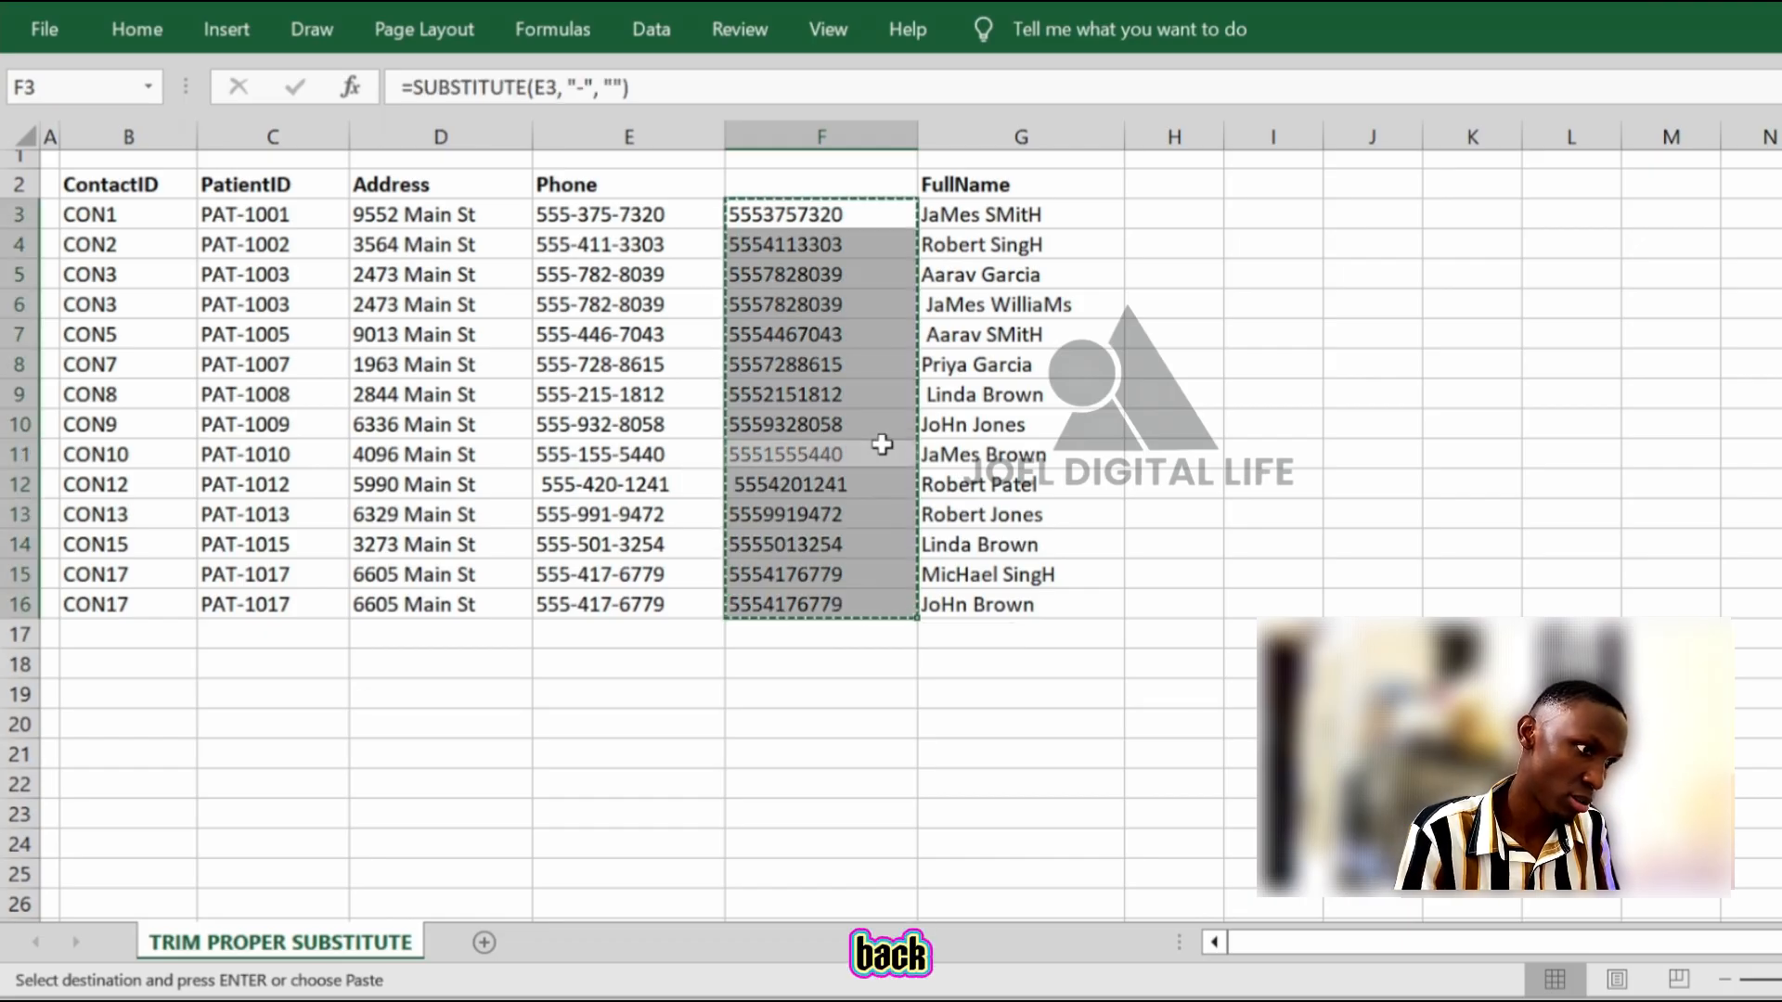
{"action": "left_click", "coordinate": [791, 240]}
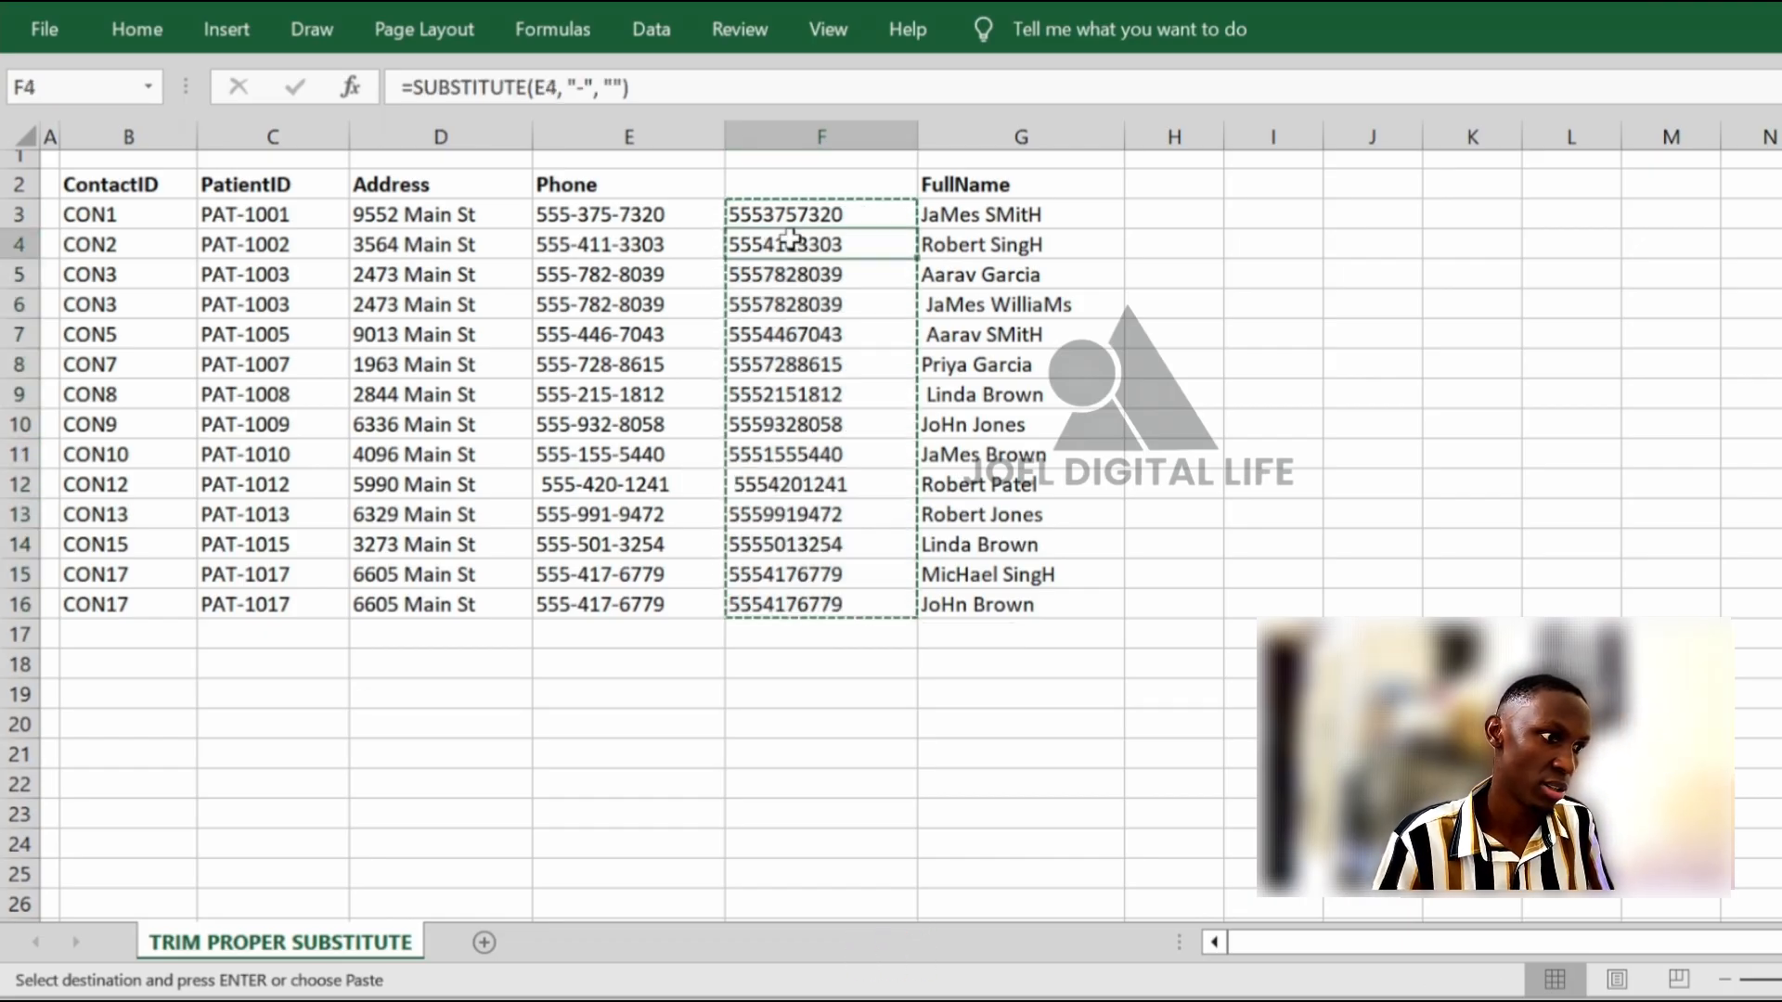
{"action": "left_click", "coordinate": [1279, 275]}
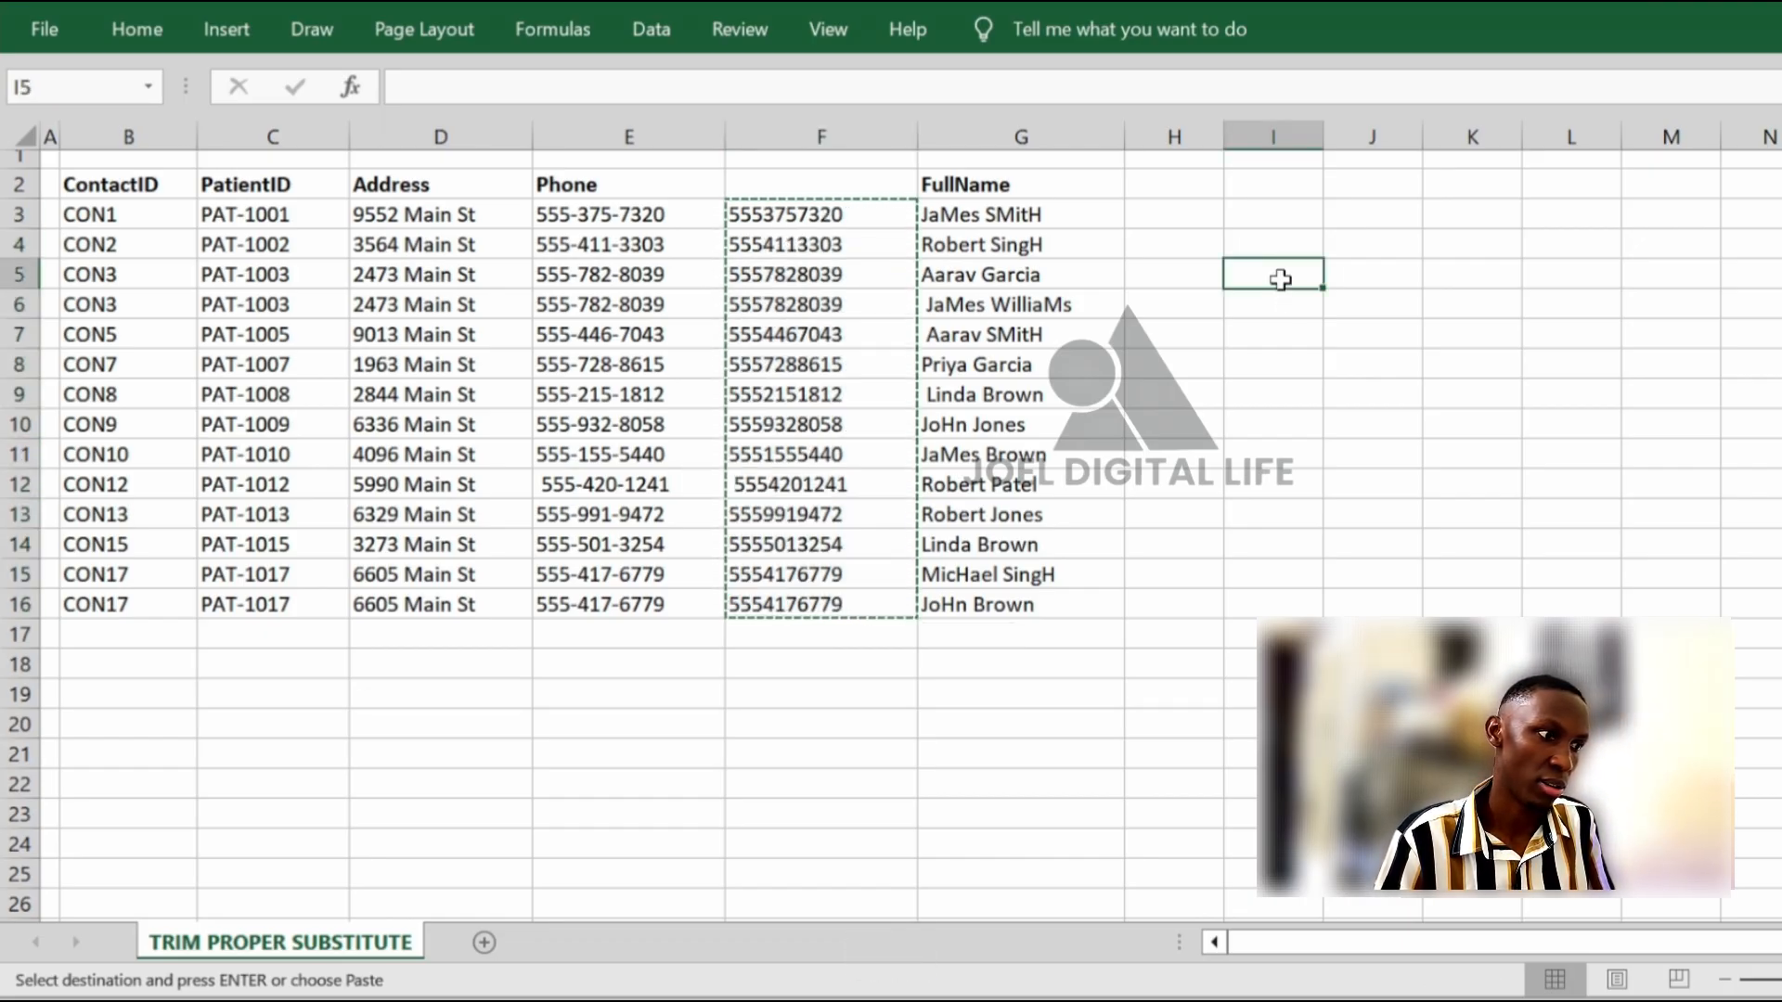
{"action": "double_click", "coordinate": [1280, 276]}
{"action": "left_click", "coordinate": [958, 240]}
{"action": "left_click", "coordinate": [884, 221]}
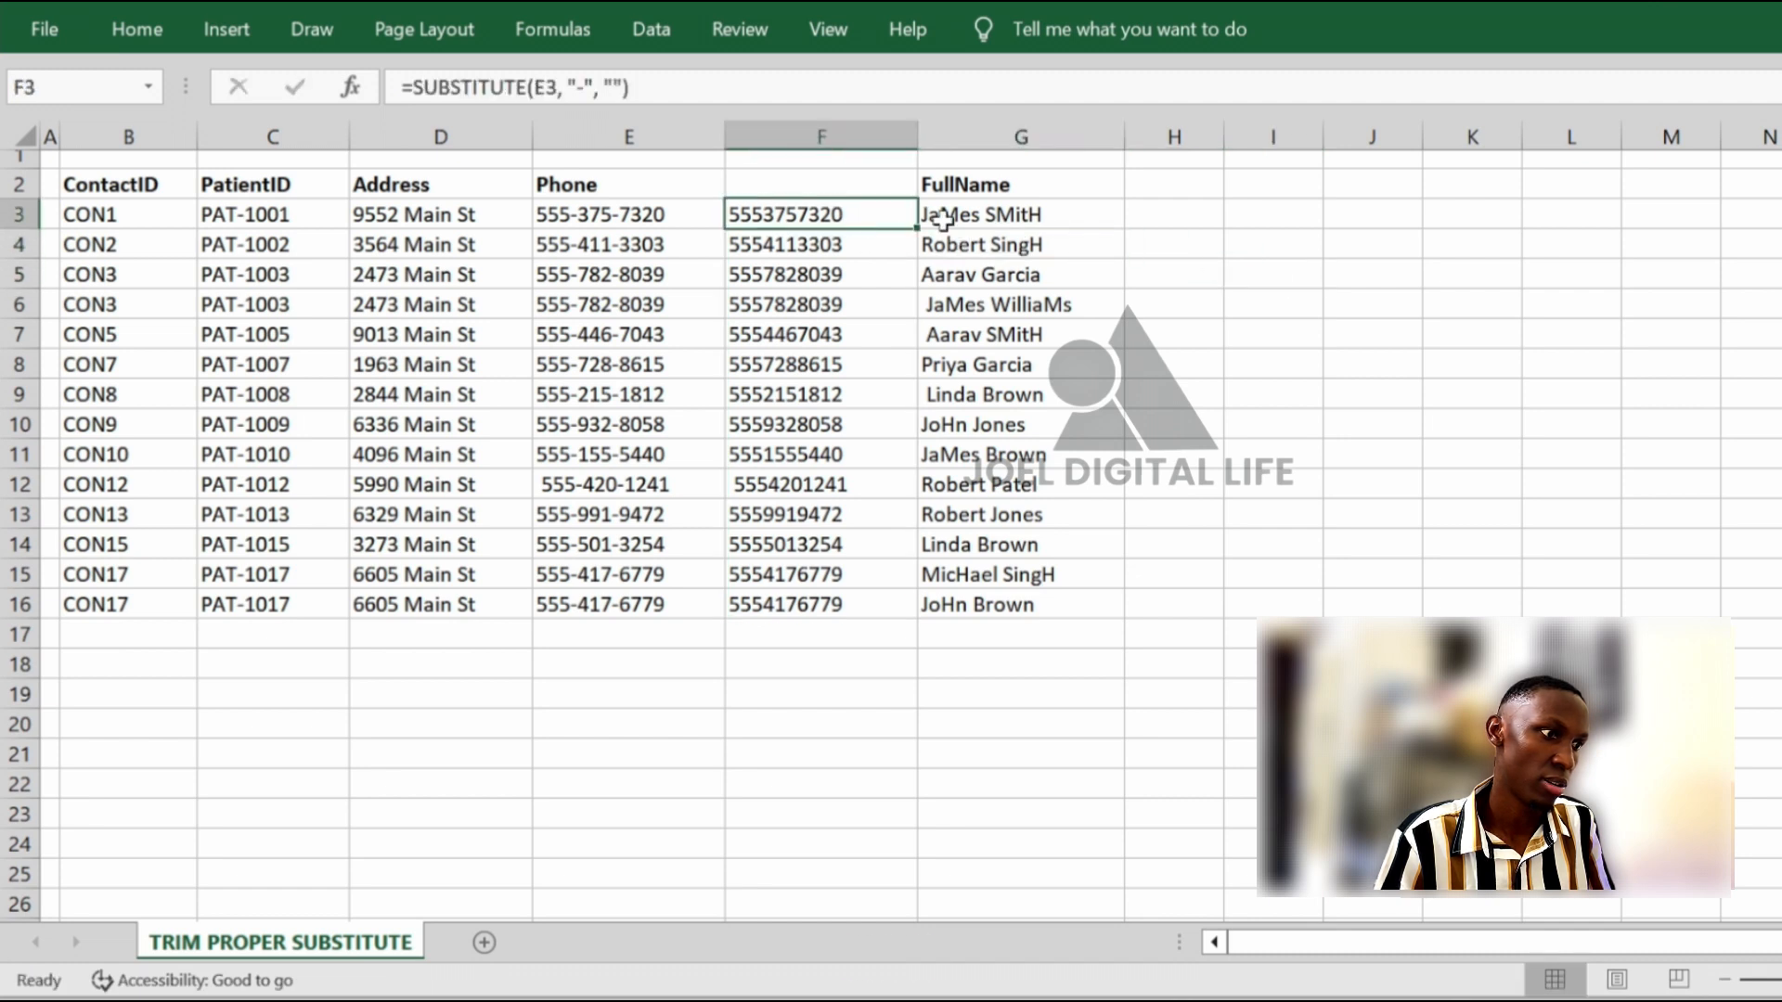
Wrap the F3 formula in TRIM as =TRIM(SUBSTITUTE(E3,"-","")), accepting the proposed closing-bracket correction
{"action": "left_click", "coordinate": [417, 89]}
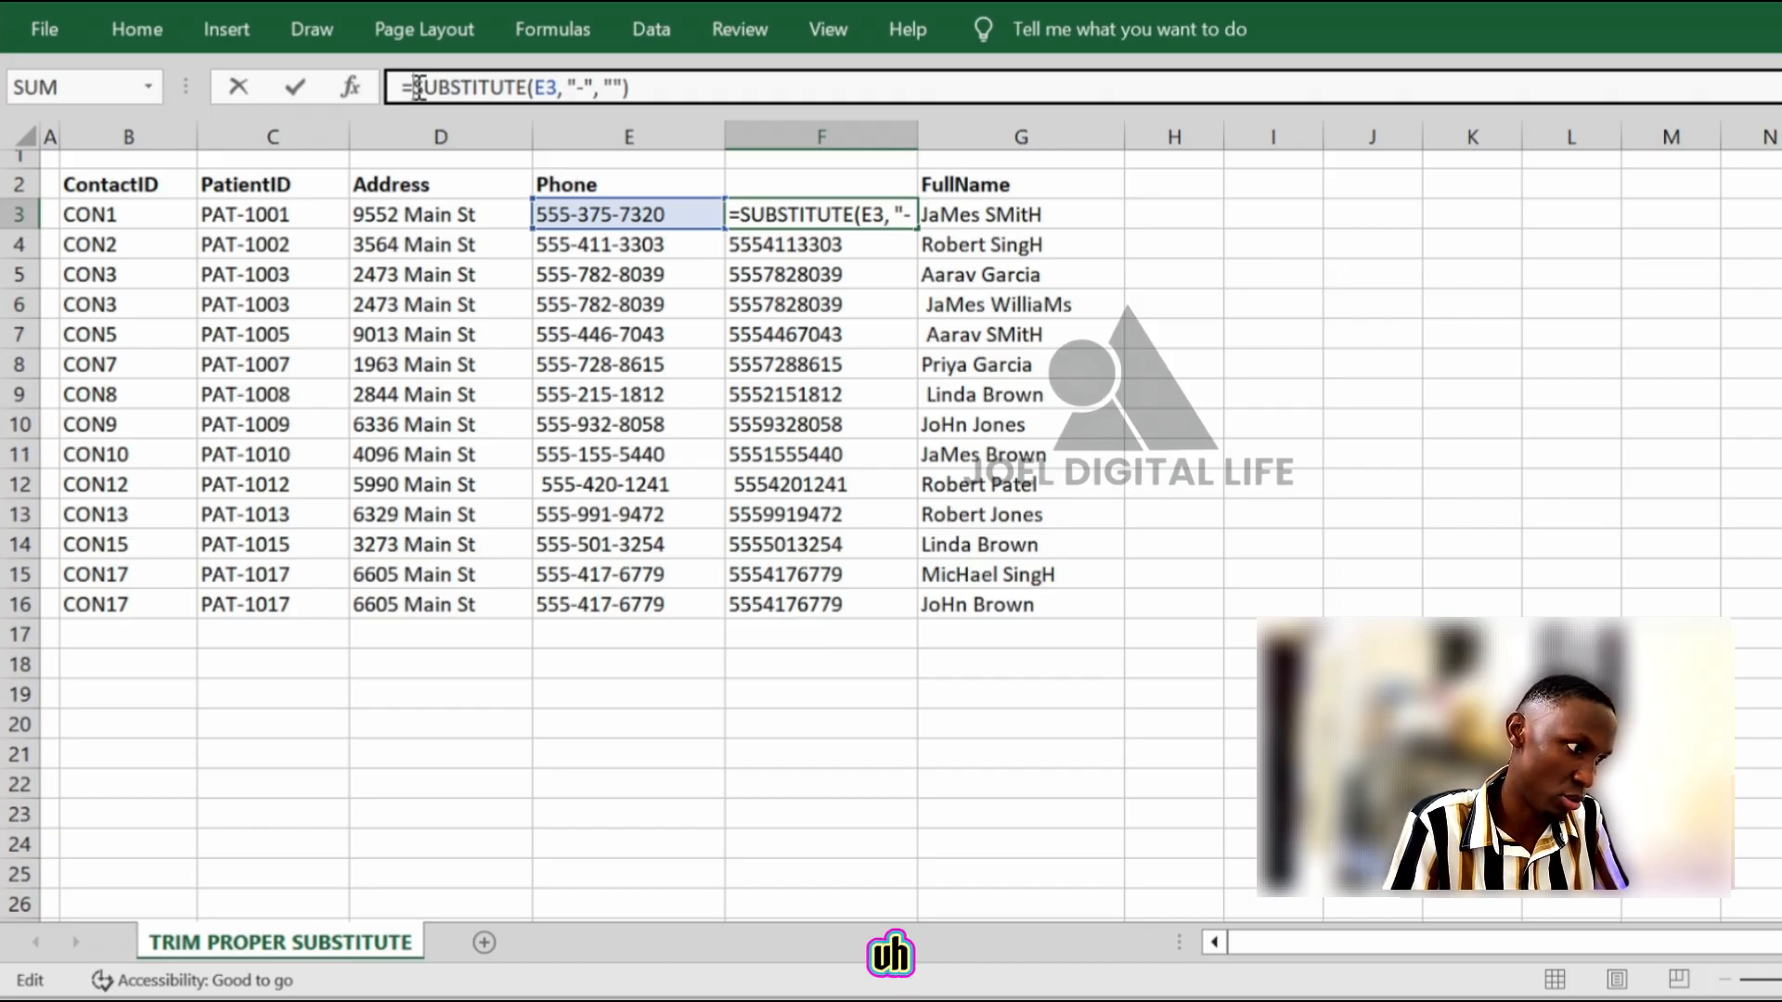
{"action": "type", "text": "ttr"}
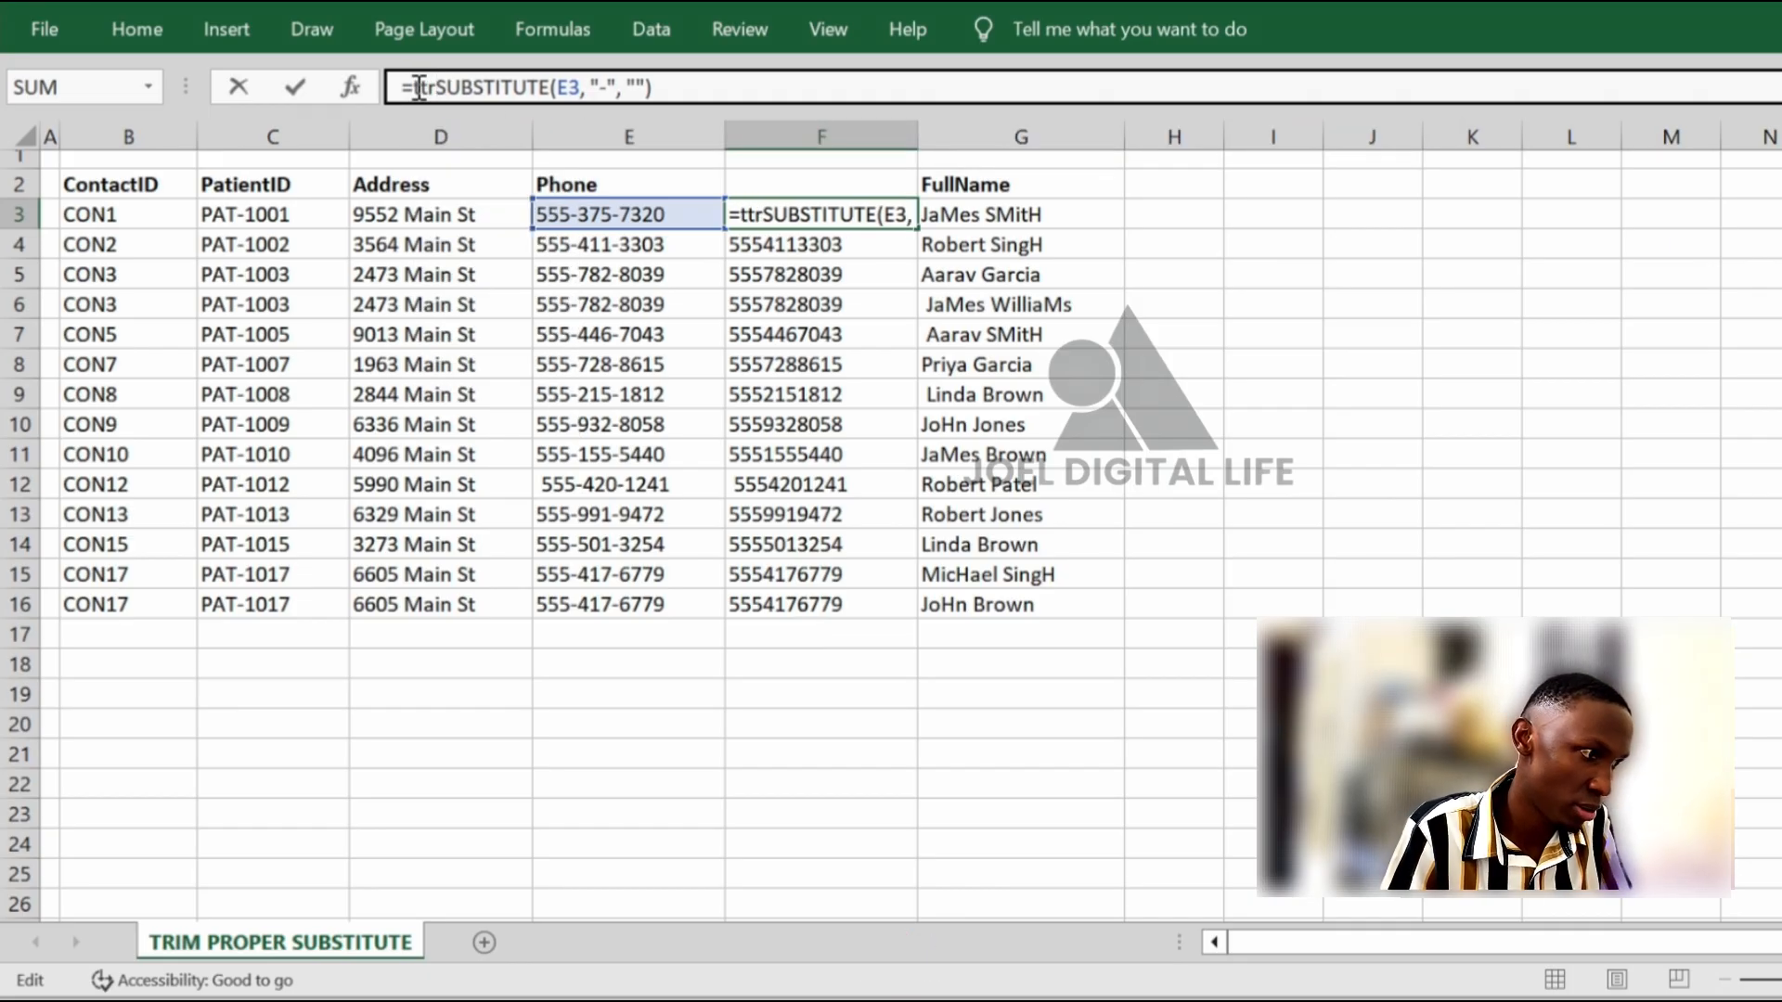
{"action": "key", "text": "BackSpace"}
{"action": "key", "text": "BackSpace"}
{"action": "type", "text": "r"}
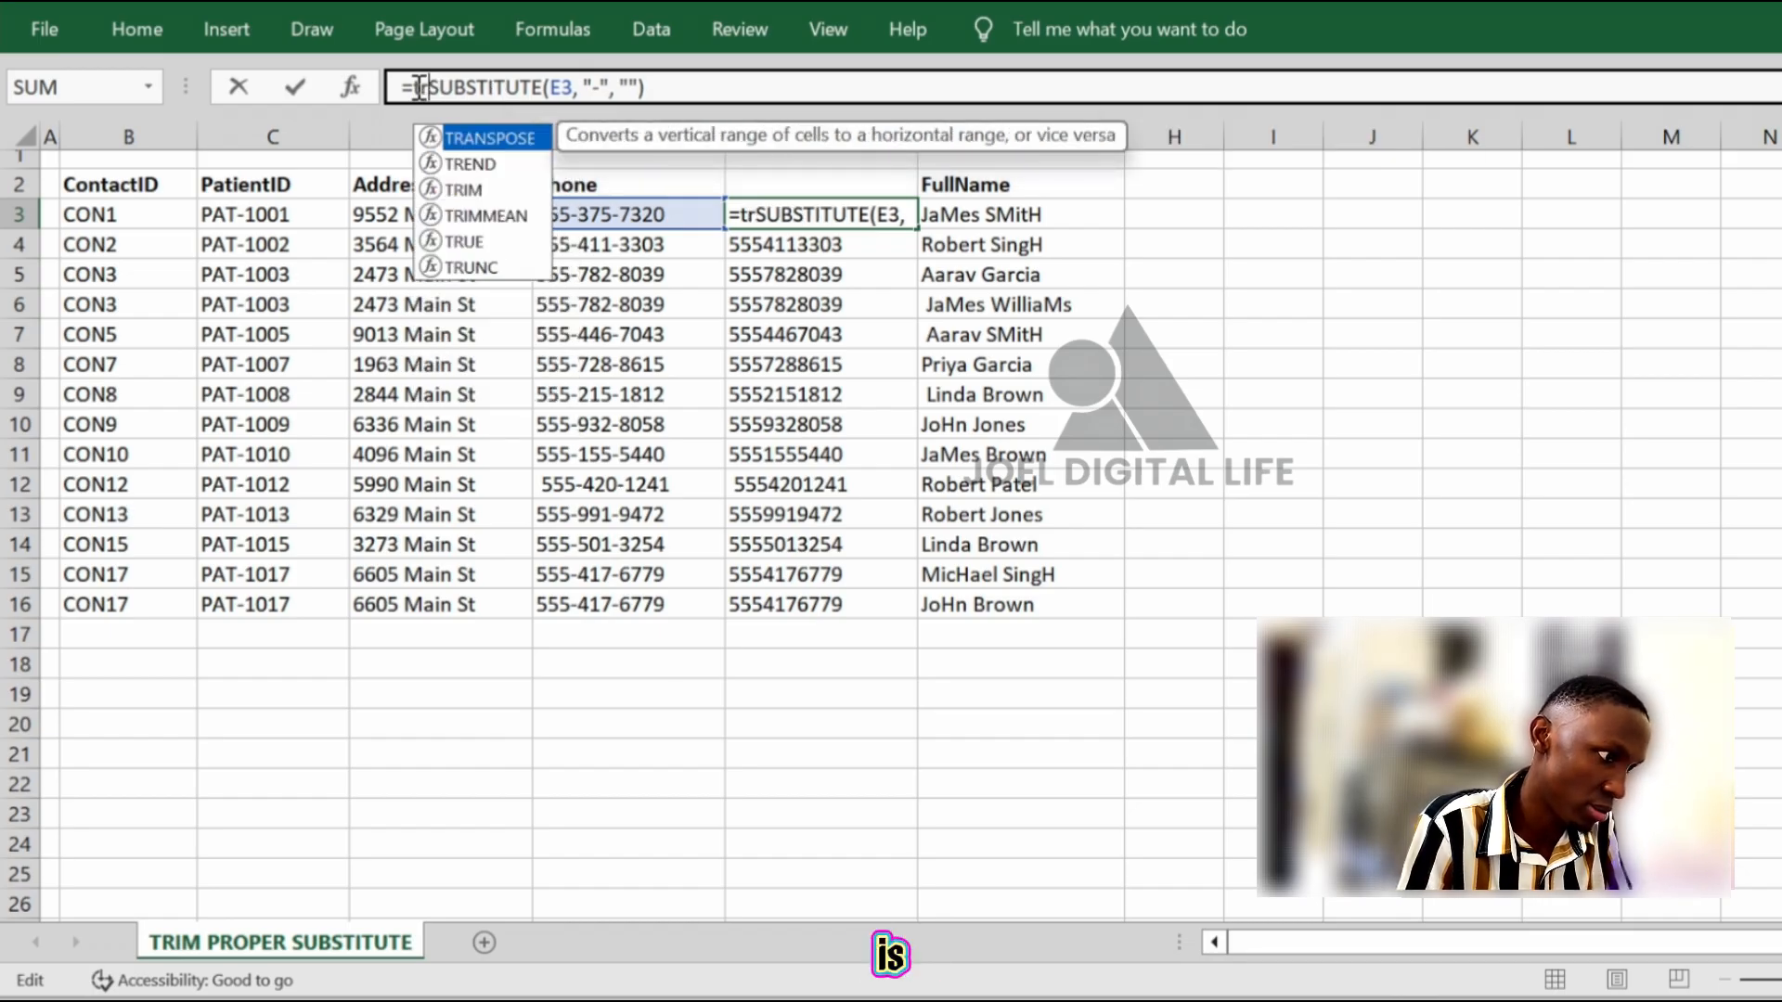
{"action": "left_click", "coordinate": [490, 185]}
{"action": "double_click", "coordinate": [490, 184]}
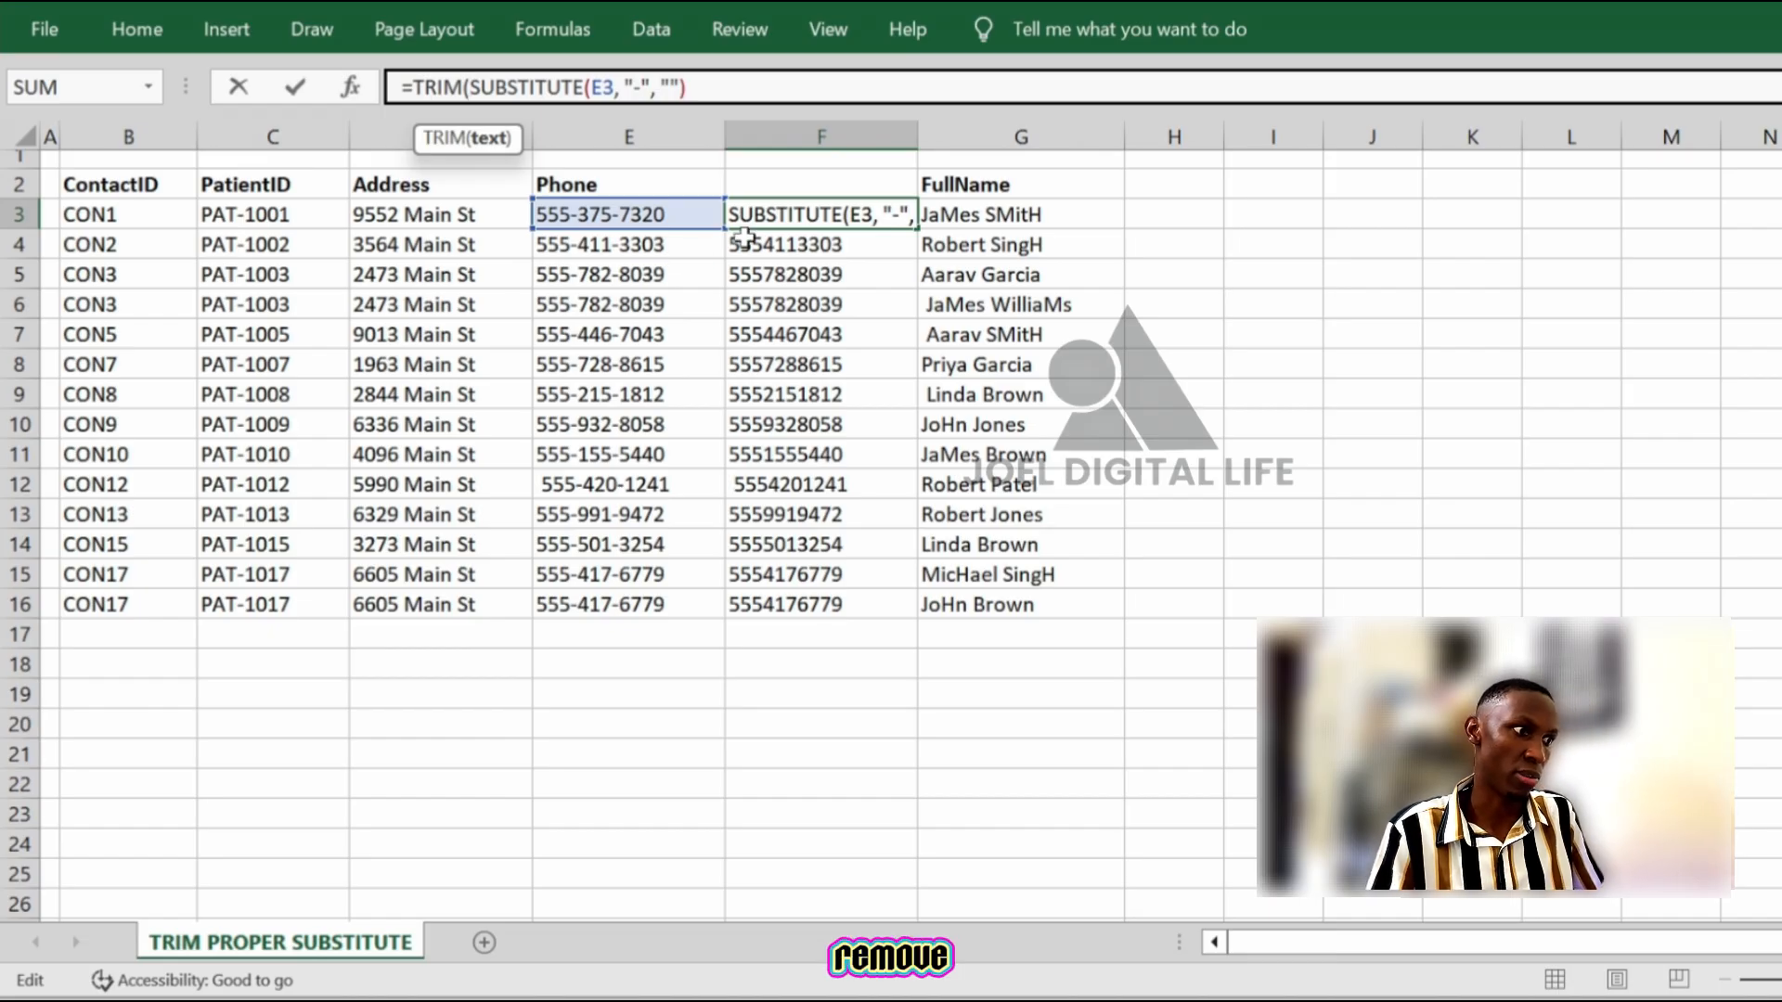
{"action": "key", "text": "Return"}
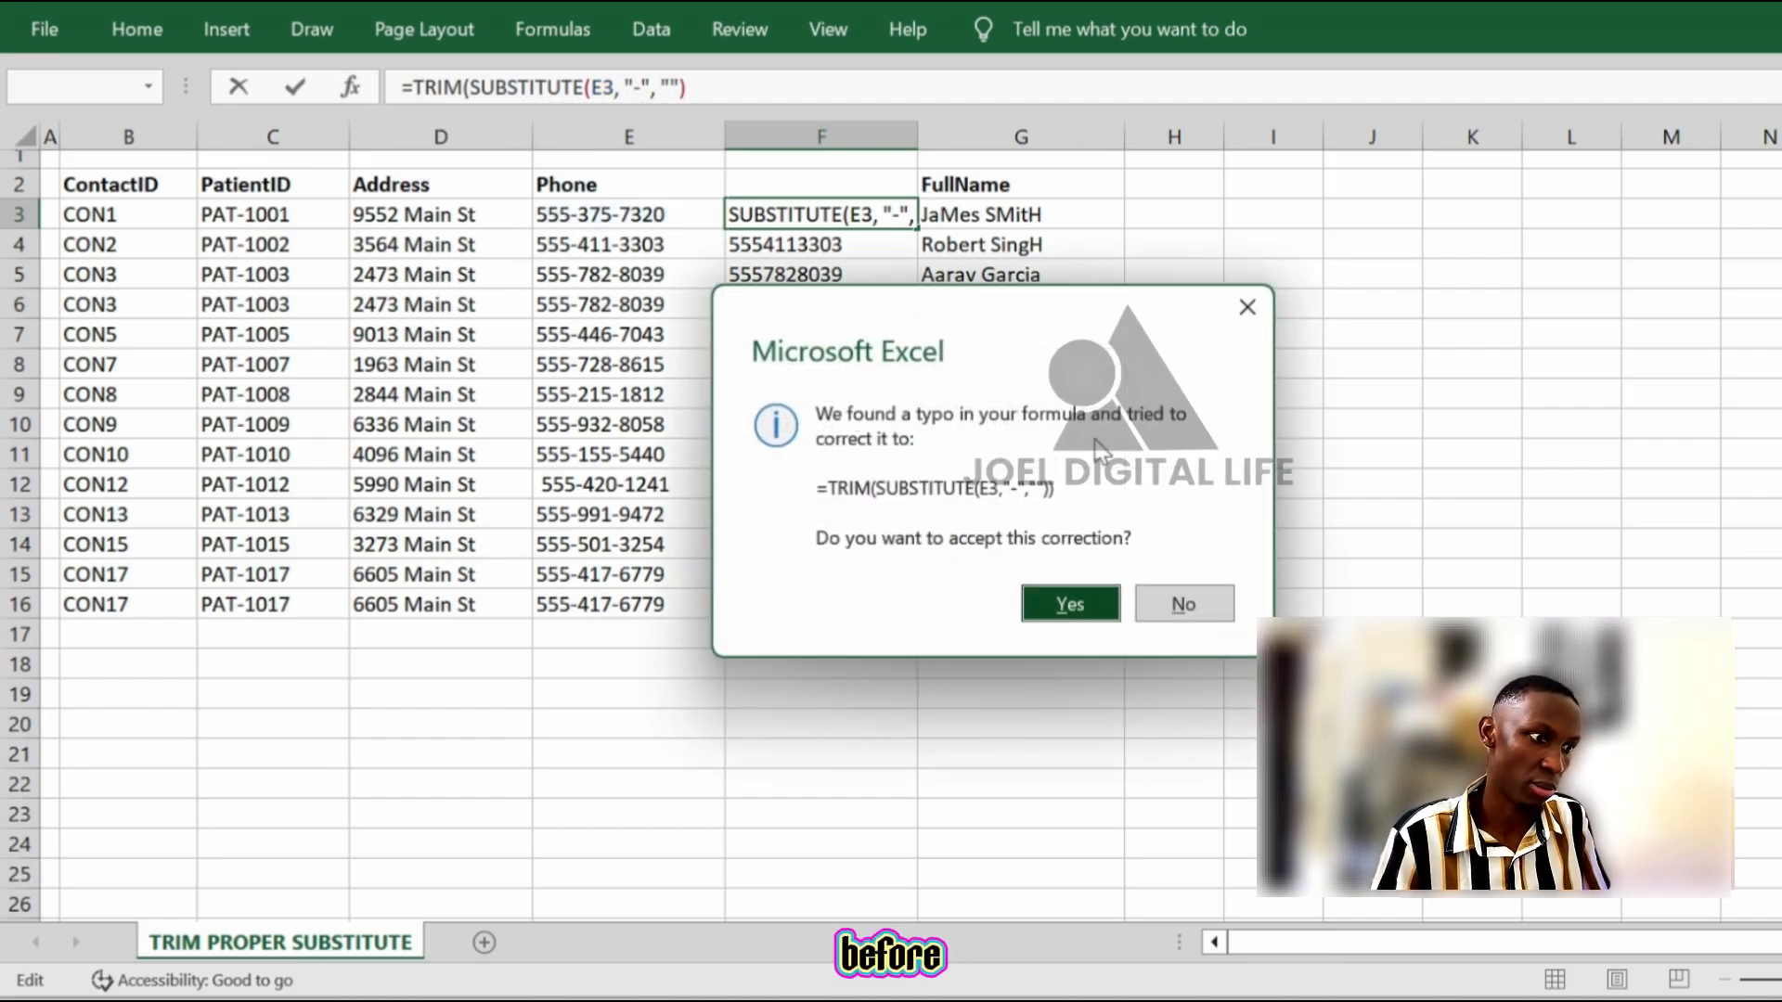
{"action": "left_click", "coordinate": [1095, 604]}
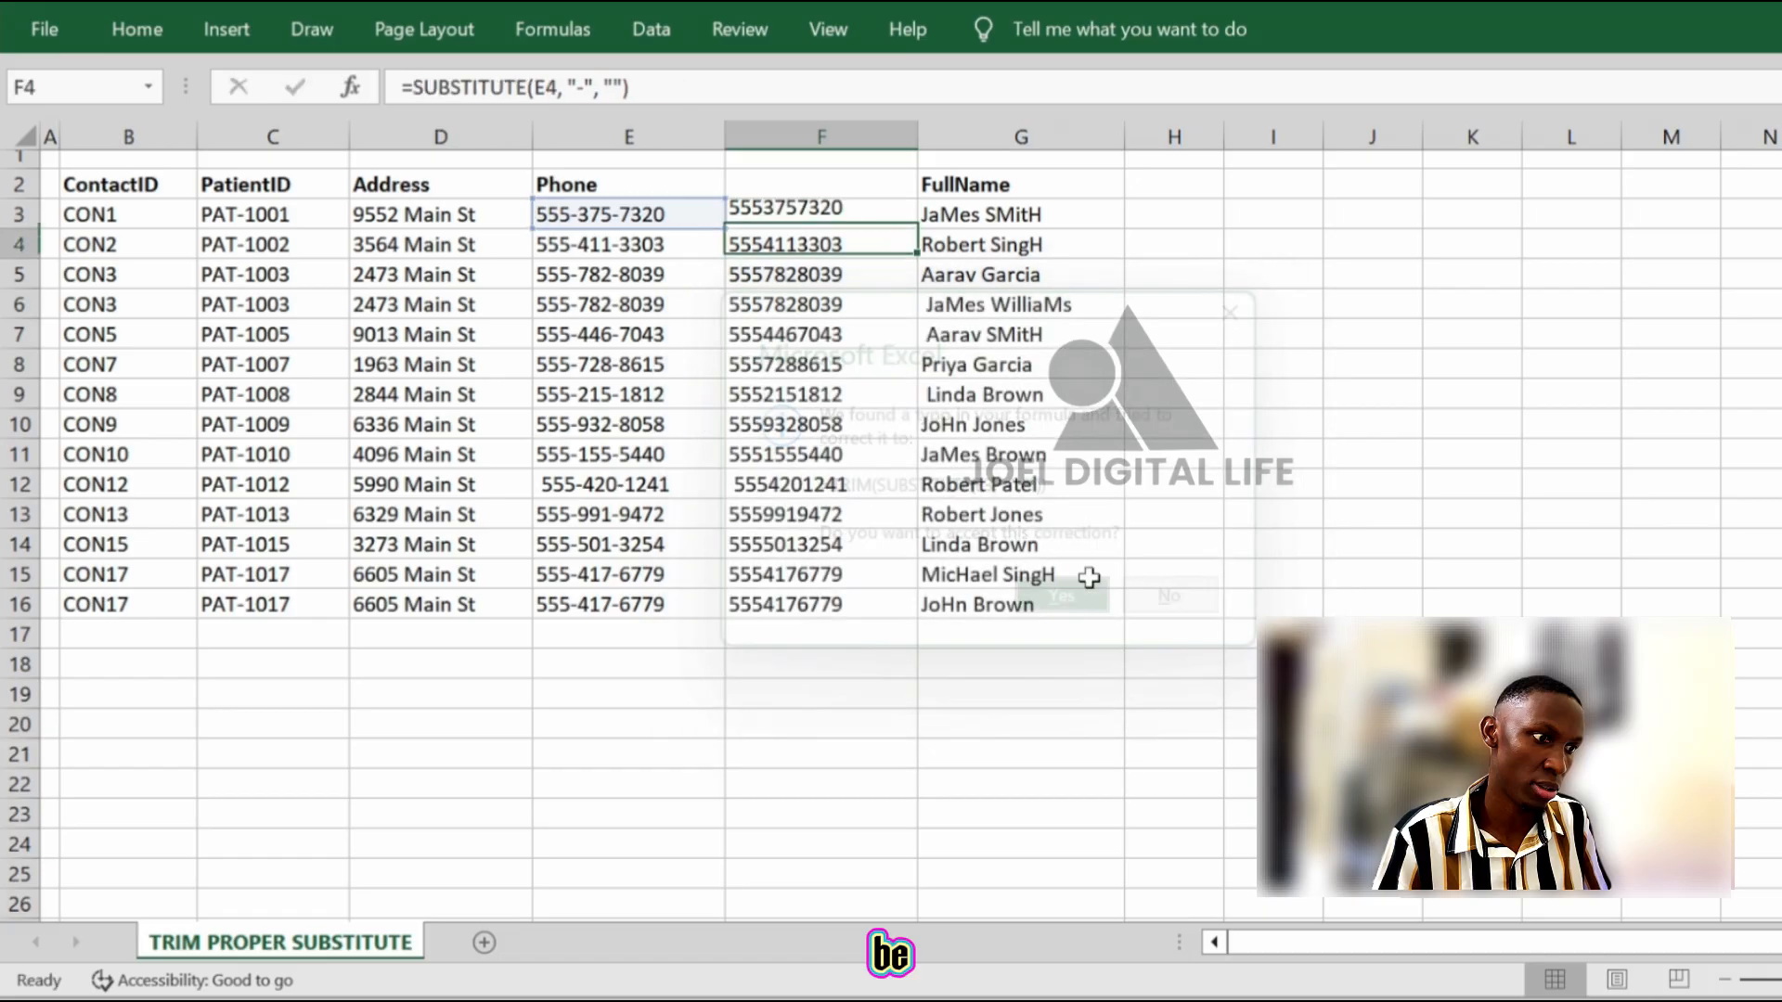
Fill the combined TRIM and SUBSTITUTE formula down through F16 and replace the formulas in F3:F16 with values only
{"action": "left_click", "coordinate": [859, 215]}
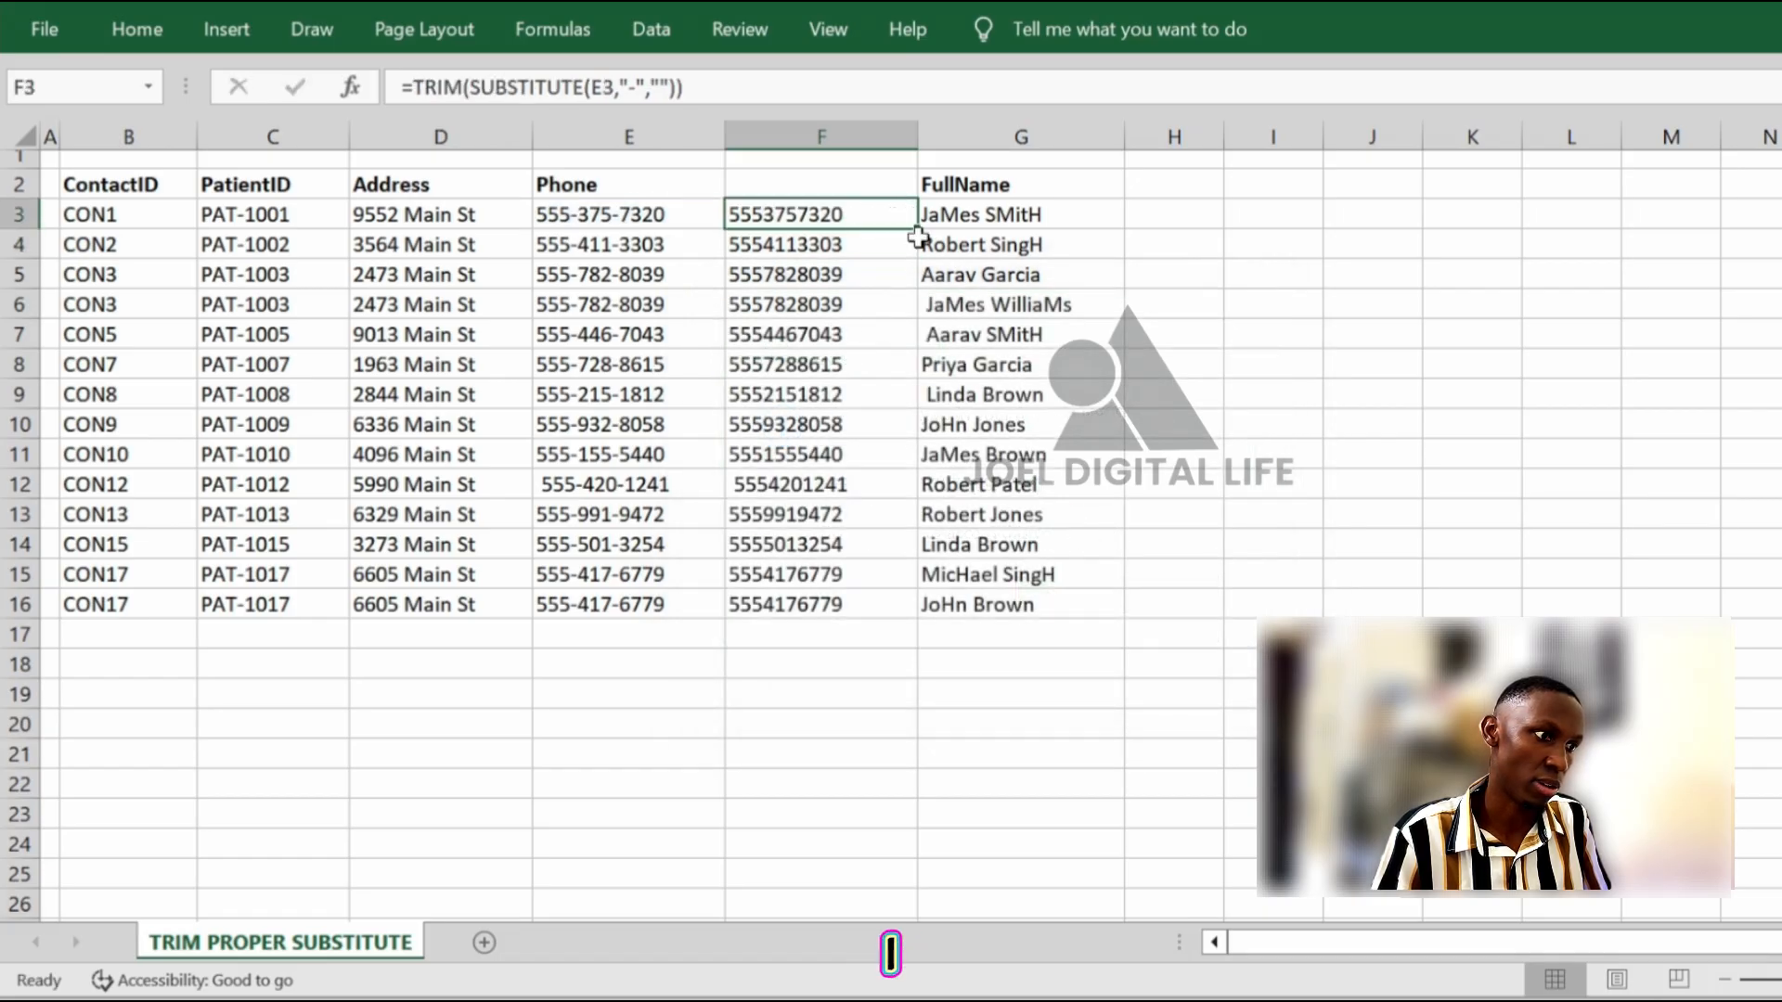
{"action": "double_click", "coordinate": [921, 229]}
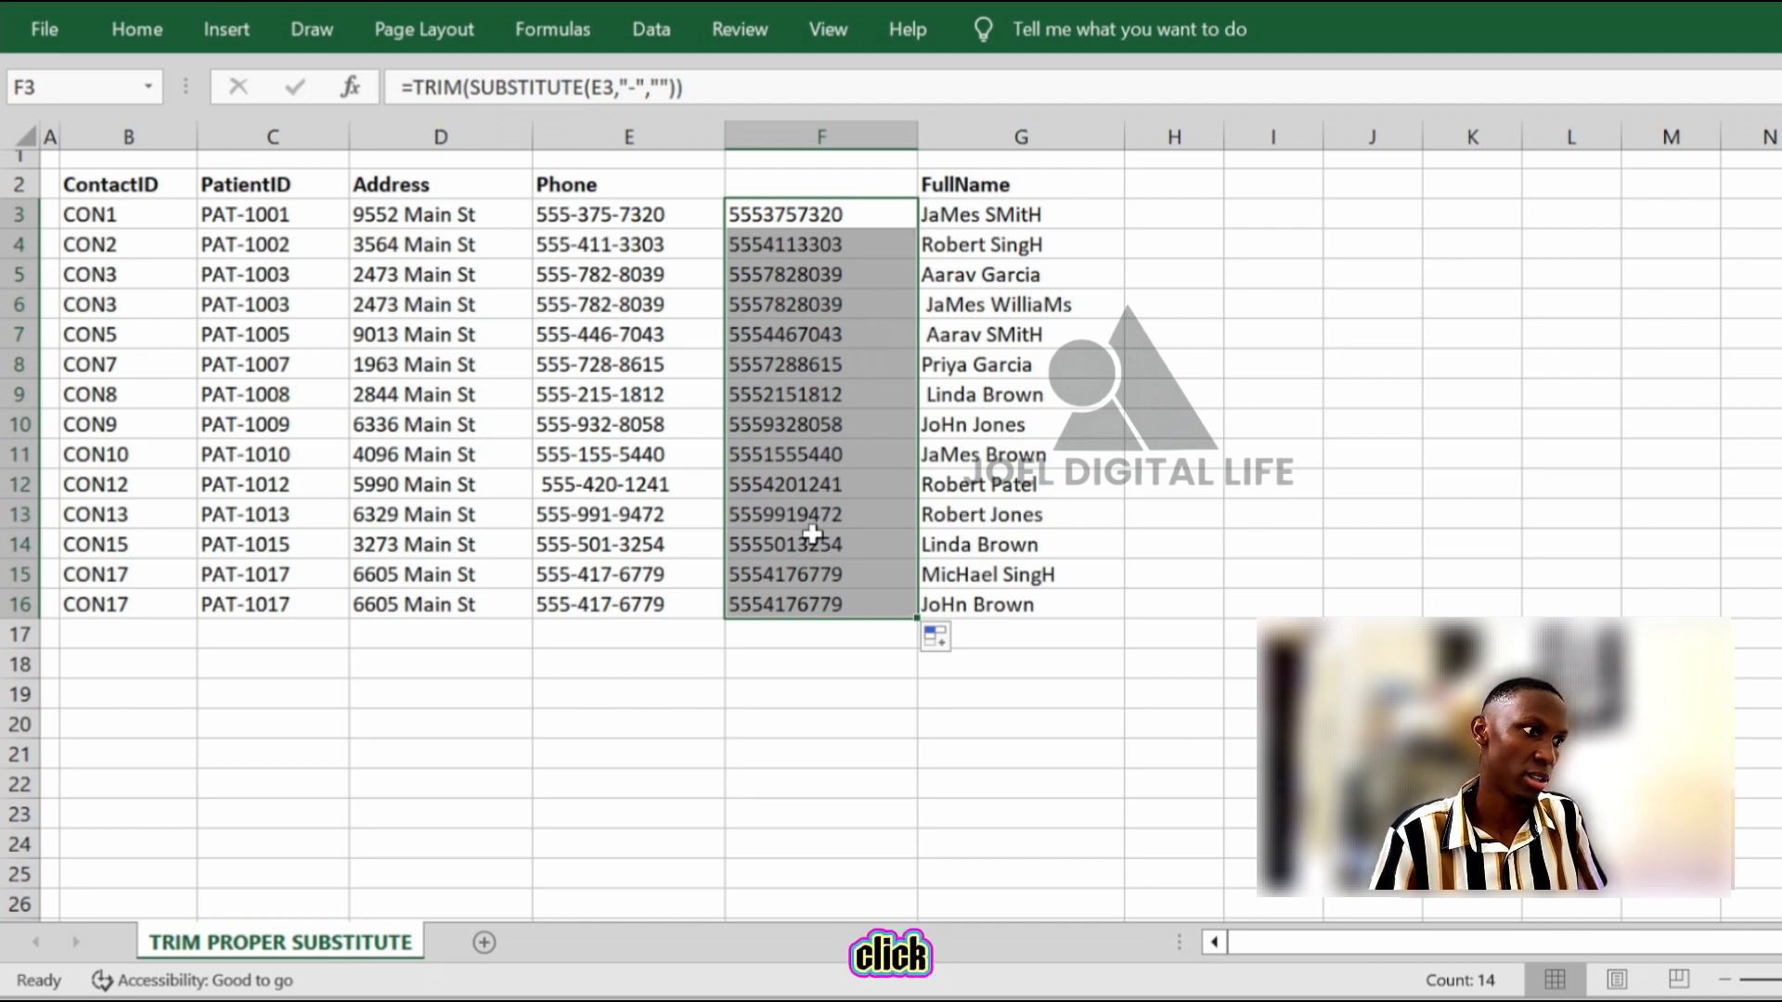
{"action": "key", "text": "ctrl+c"}
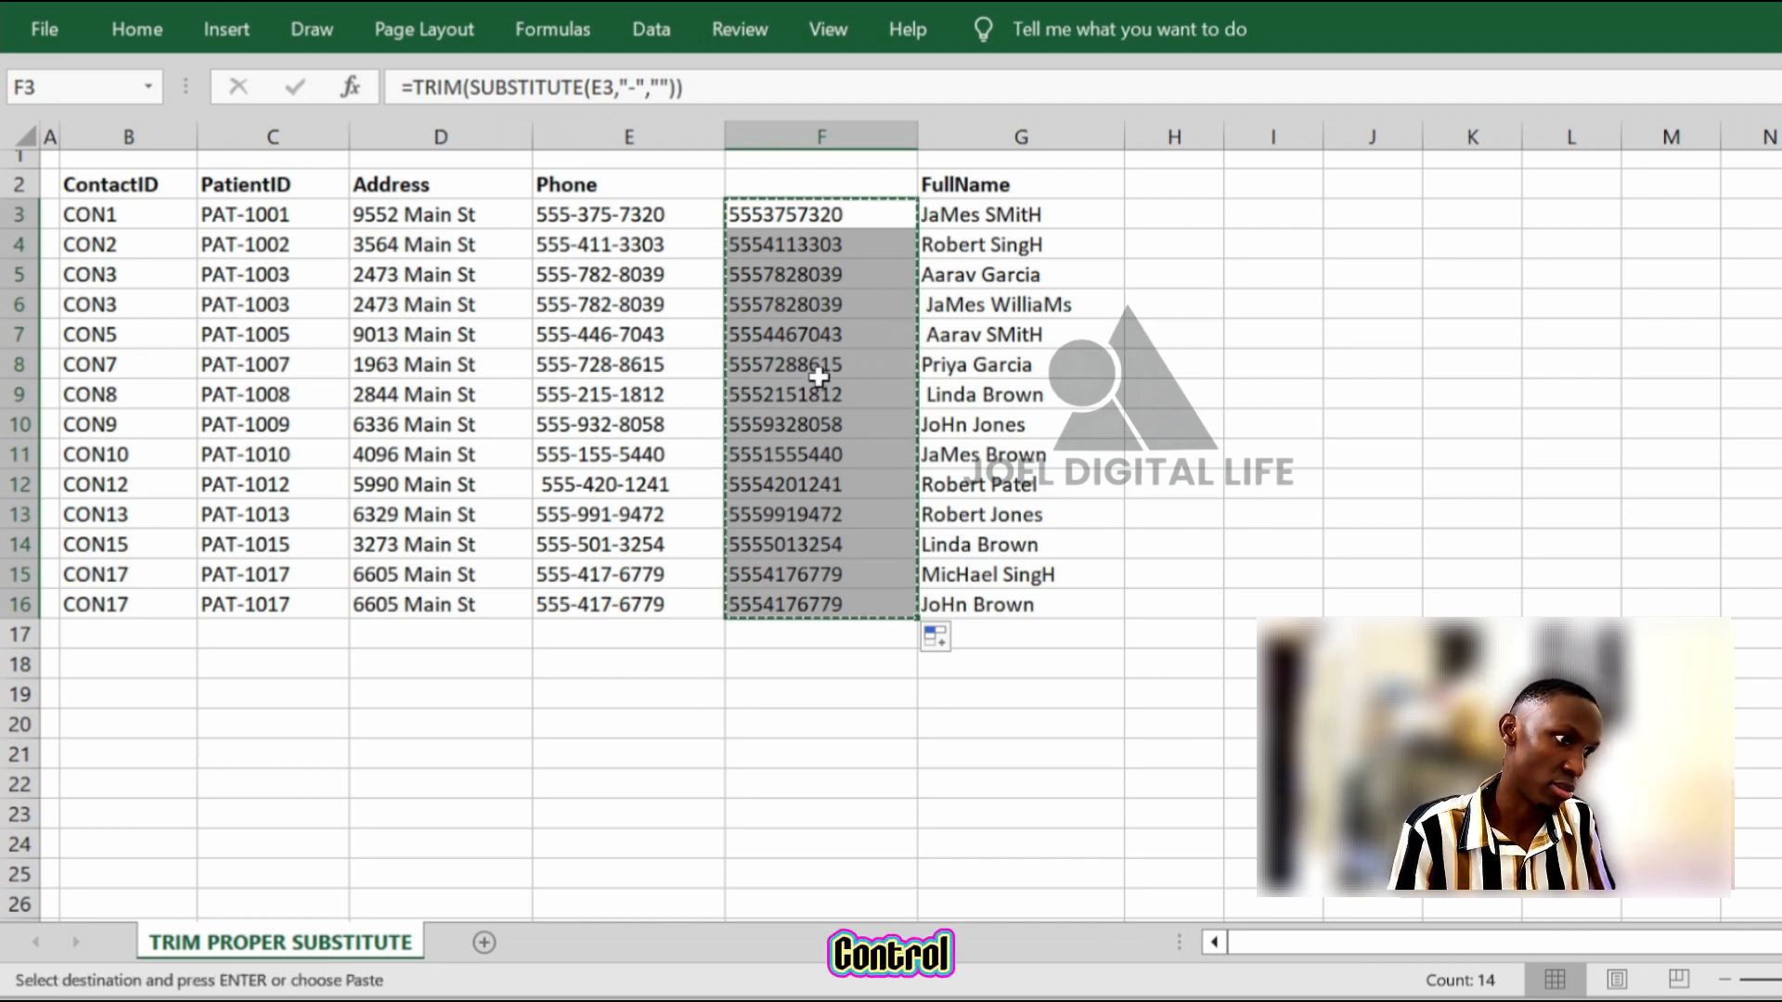
{"action": "left_click", "coordinate": [132, 39]}
{"action": "left_click", "coordinate": [47, 149]}
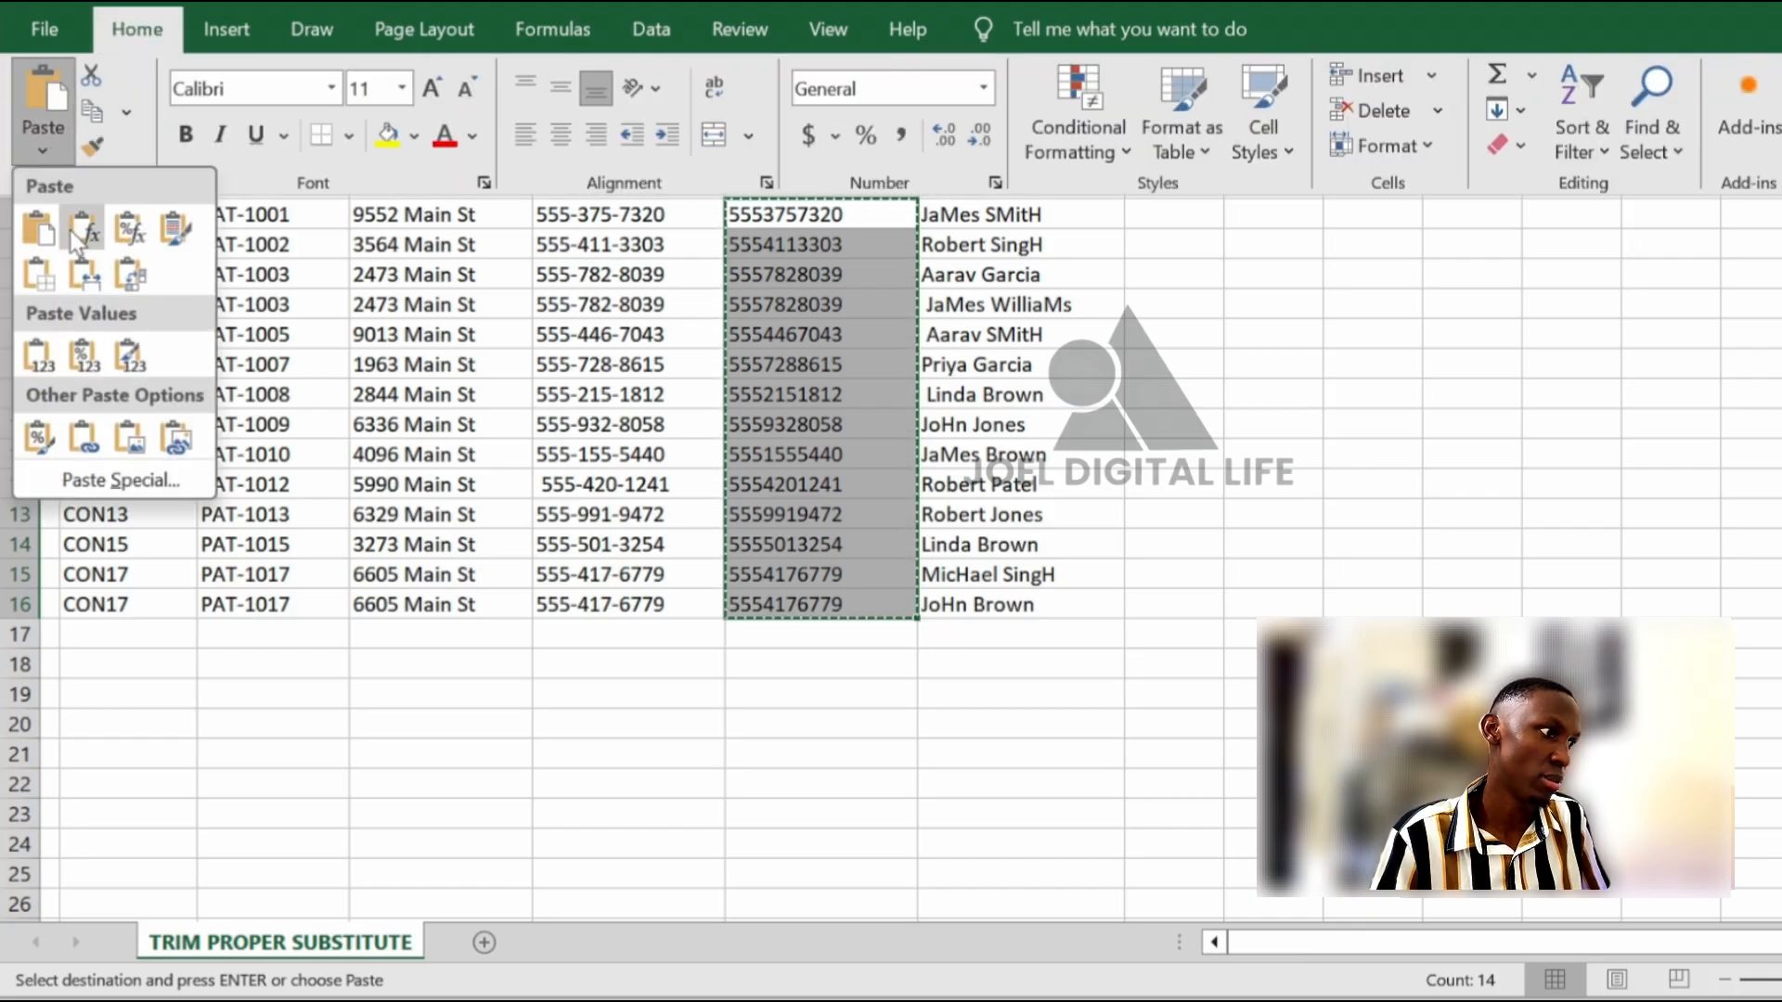
{"action": "left_click", "coordinate": [32, 371]}
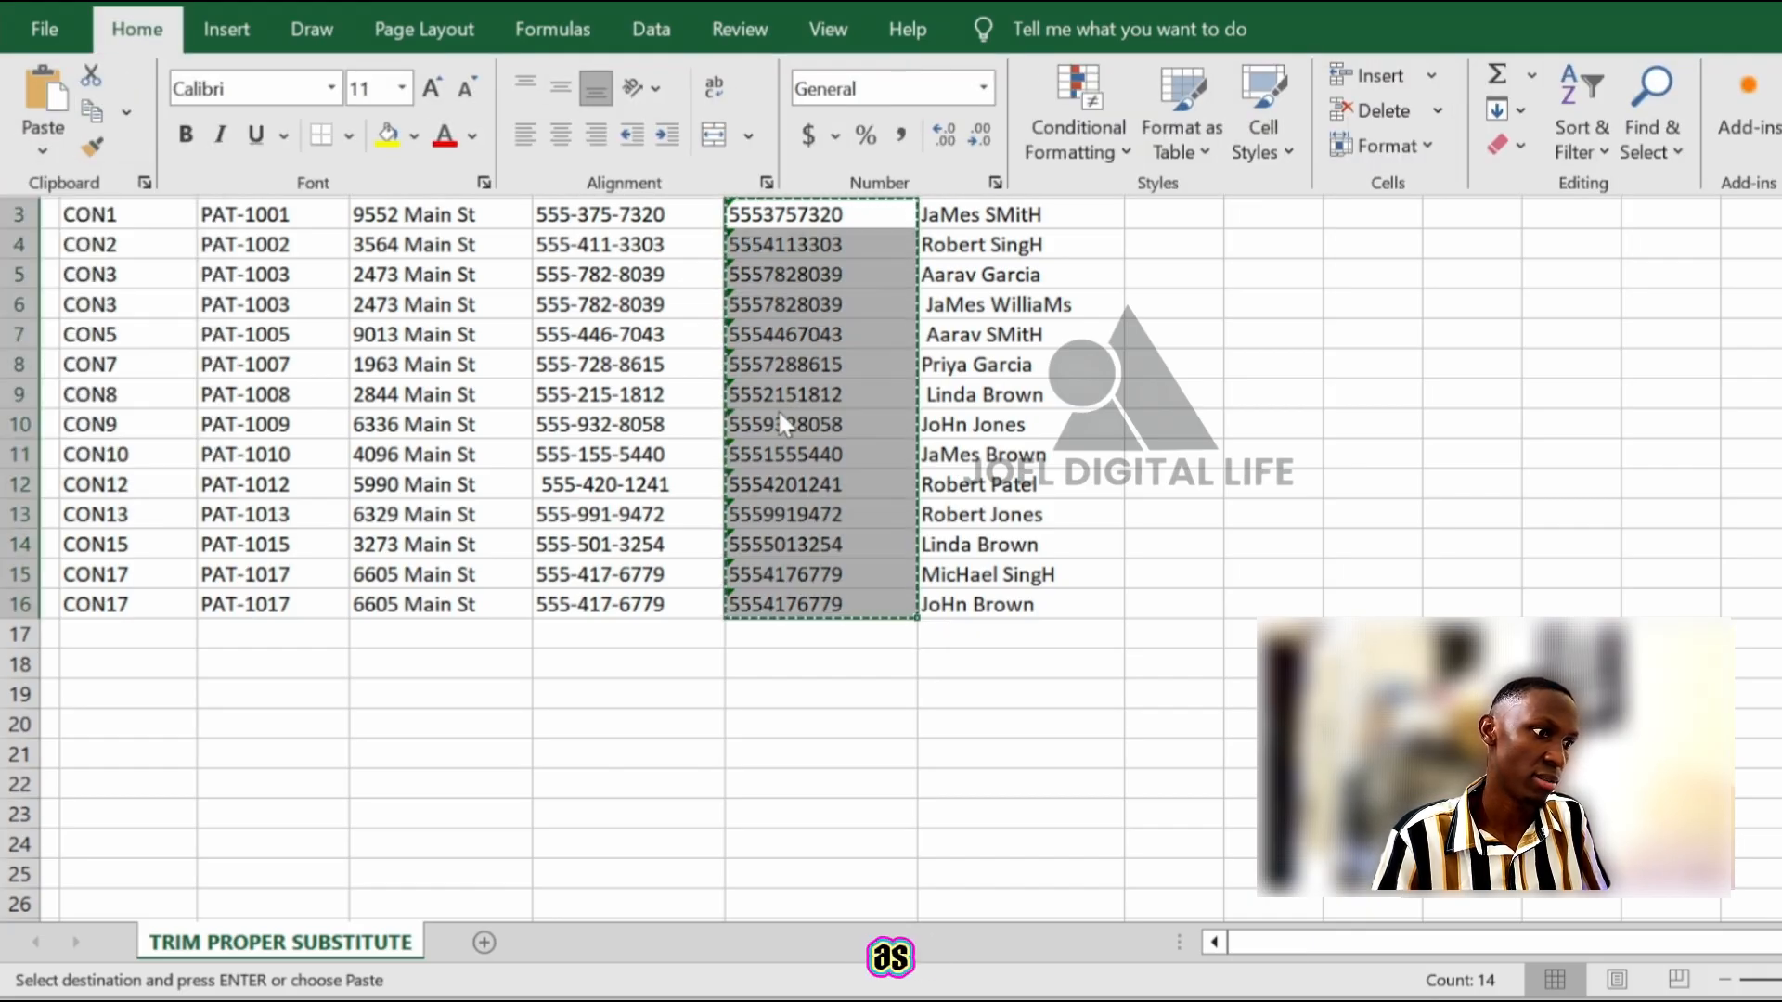
Fill the Phone header from E2 into F2 and delete the original Phone column E
{"action": "left_click", "coordinate": [689, 330]}
{"action": "left_click", "coordinate": [687, 334]}
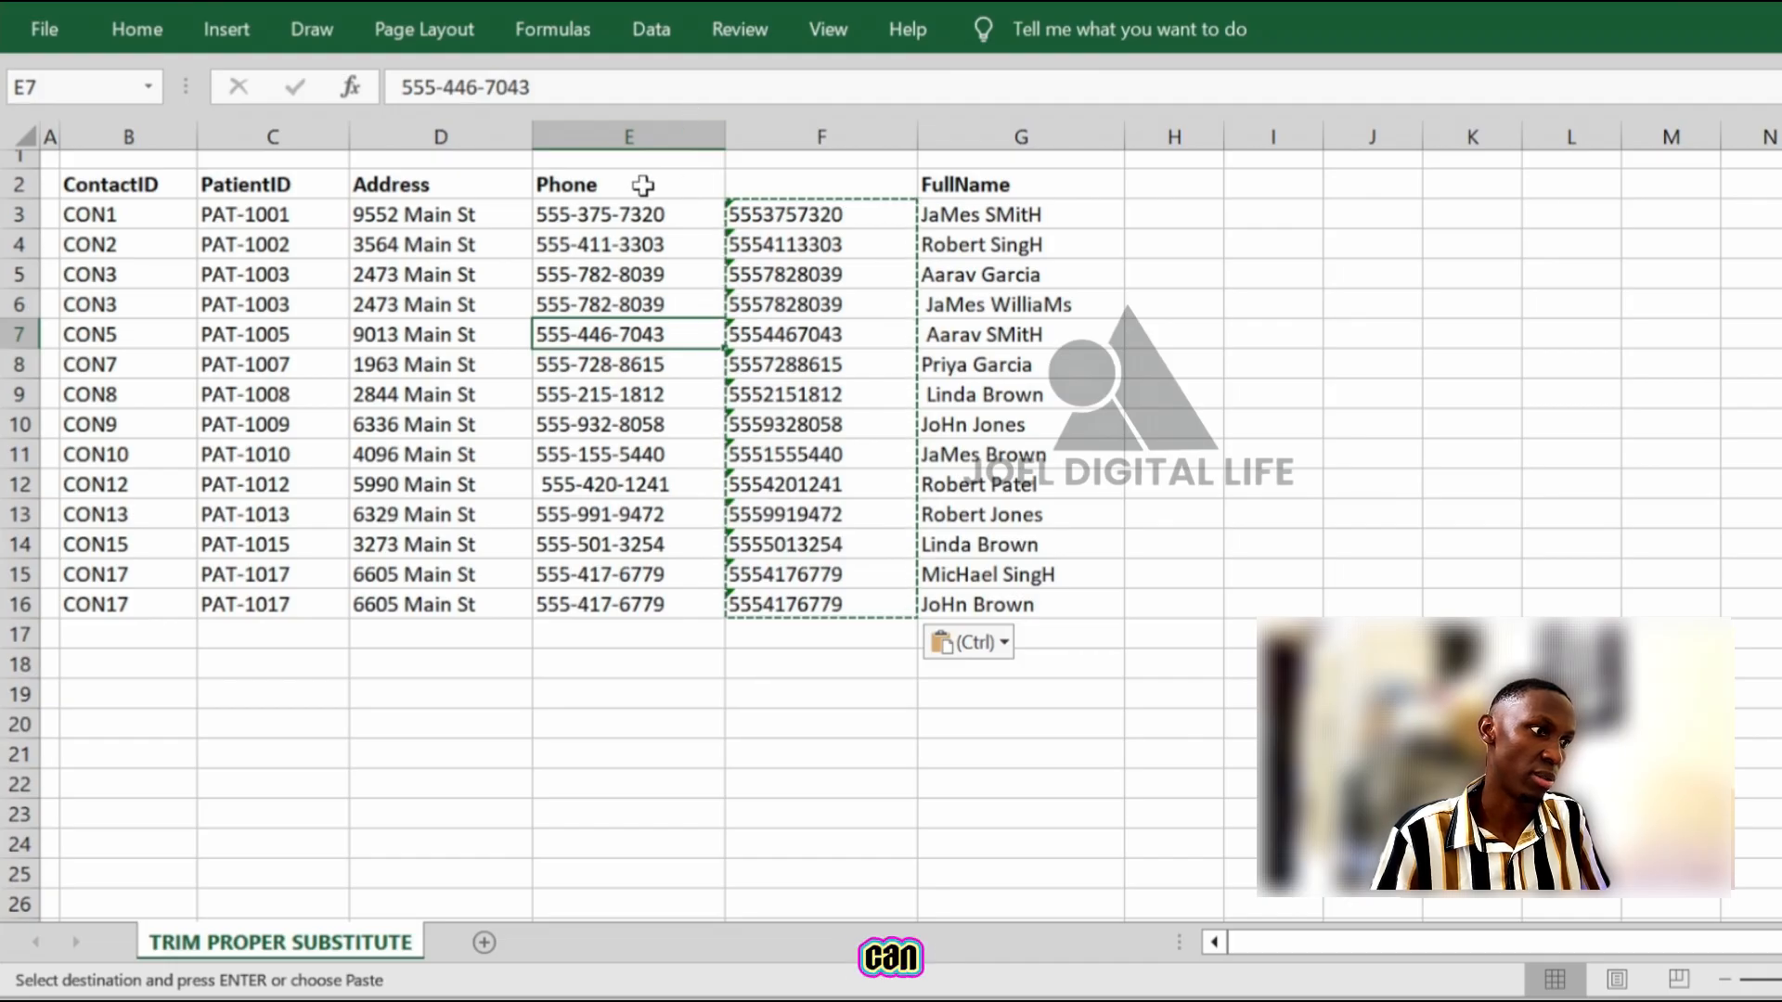
{"action": "left_click", "coordinate": [684, 183]}
{"action": "left_click_drag", "start_coordinate": [721, 198], "coordinate": [821, 190]}
{"action": "left_click", "coordinate": [662, 136]}
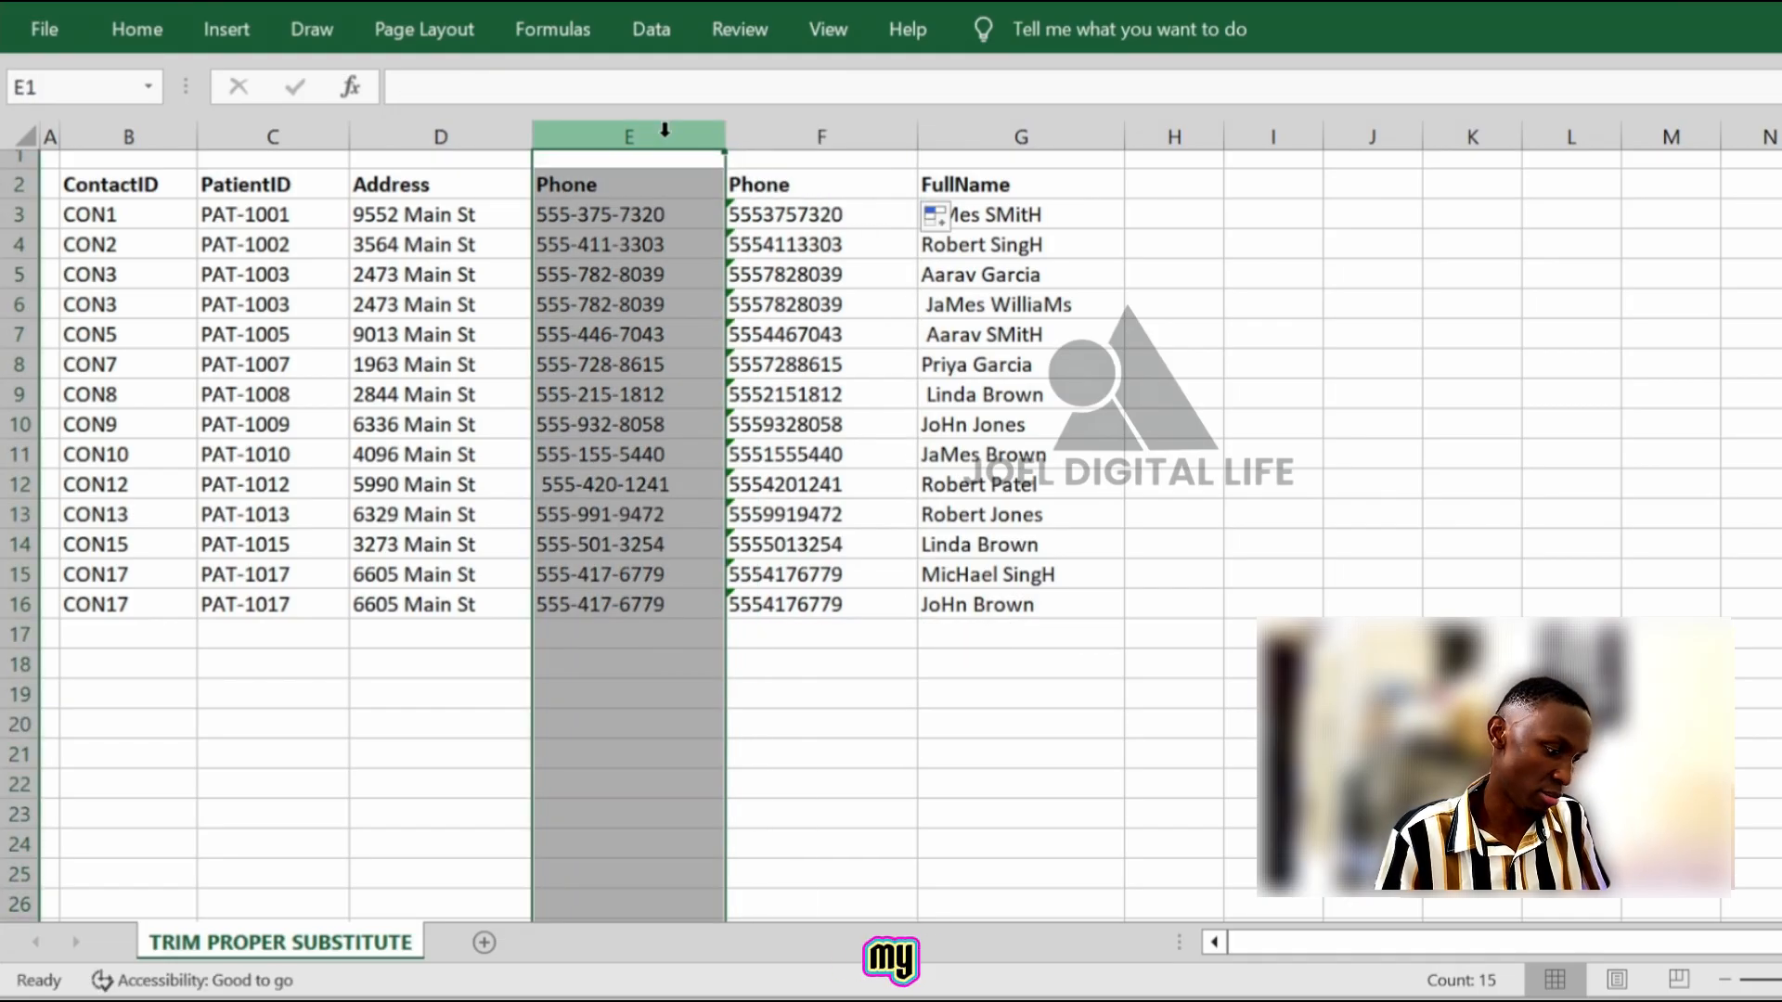
{"action": "key", "text": "ctrl+minus"}
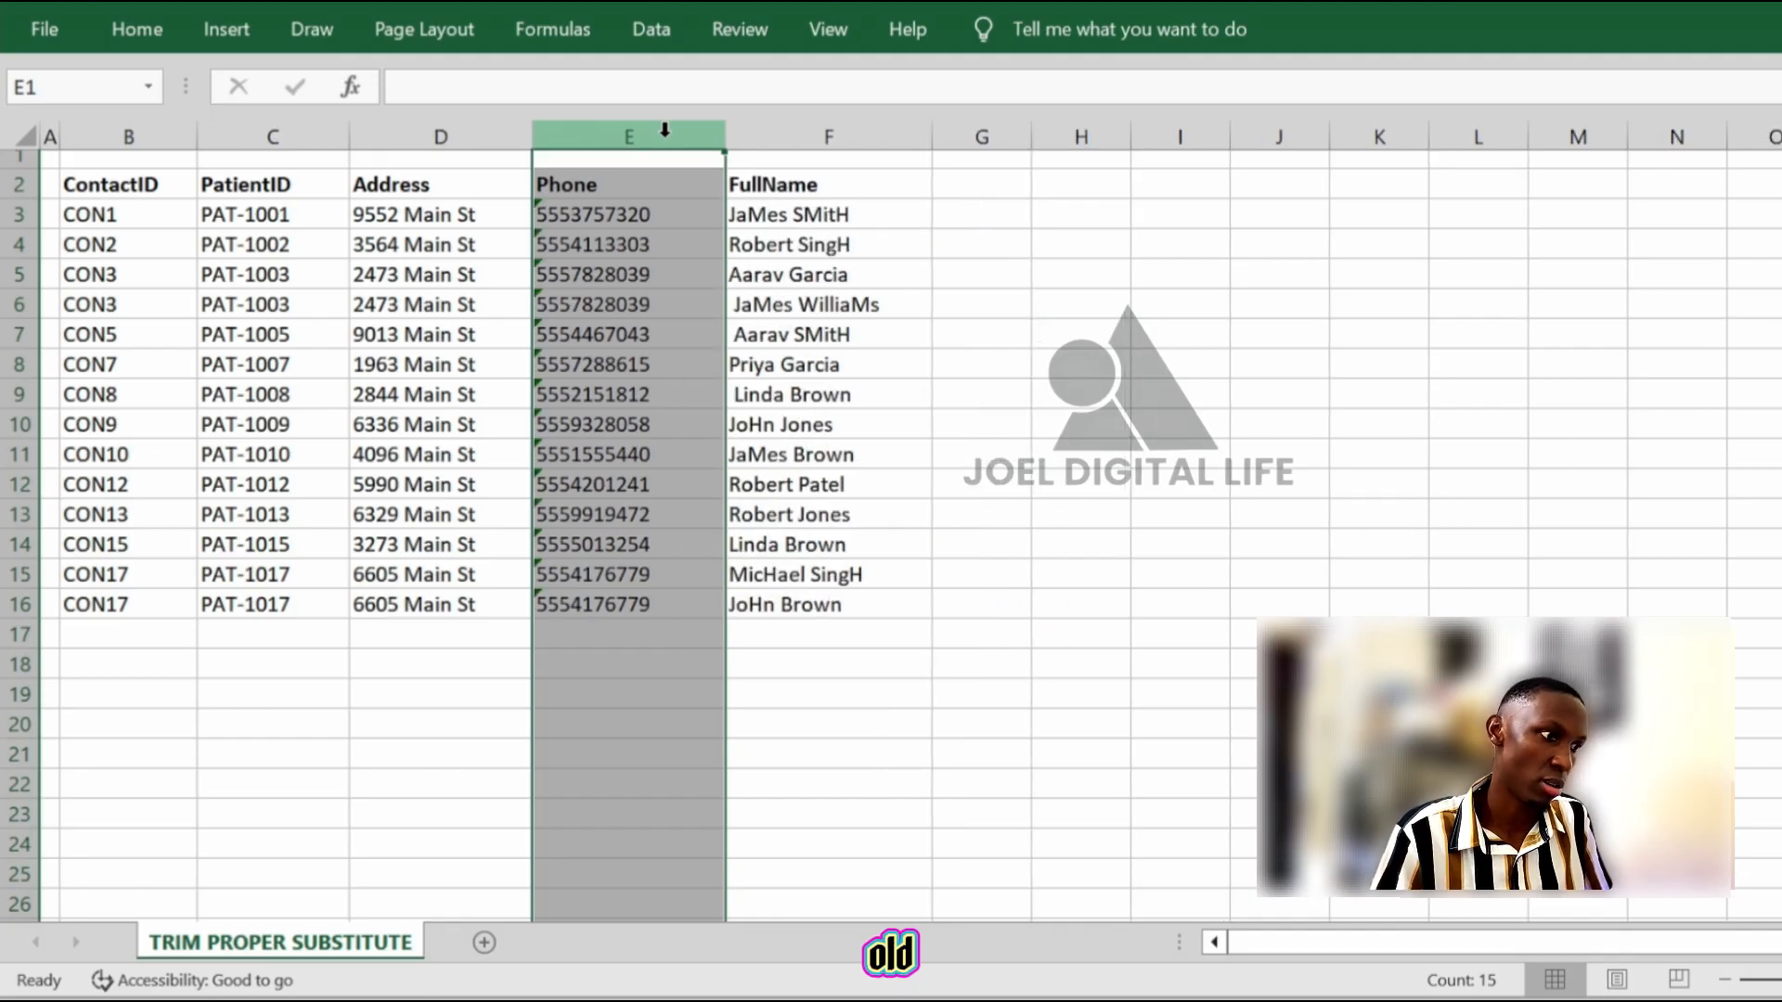
{"action": "left_click", "coordinate": [608, 306]}
{"action": "left_click", "coordinate": [599, 246]}
{"action": "left_click", "coordinate": [608, 397]}
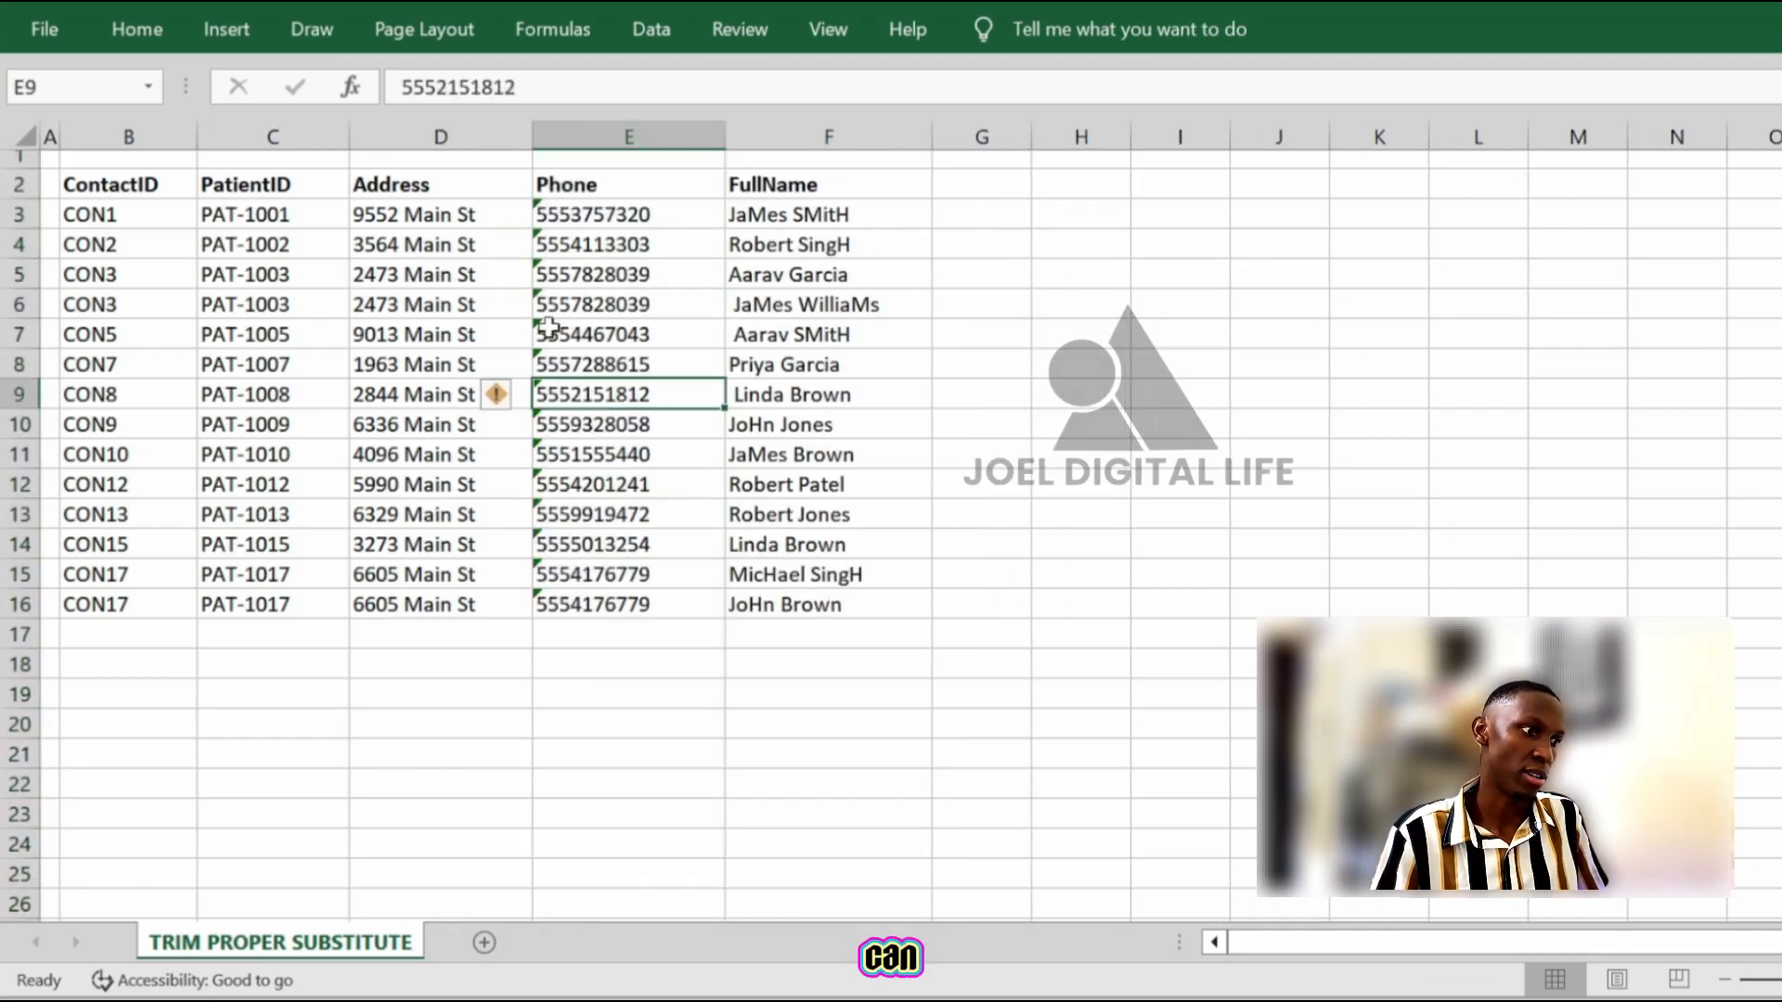
Examine the error indicators on the cleaned phone values in column E
{"action": "left_click", "coordinate": [537, 247]}
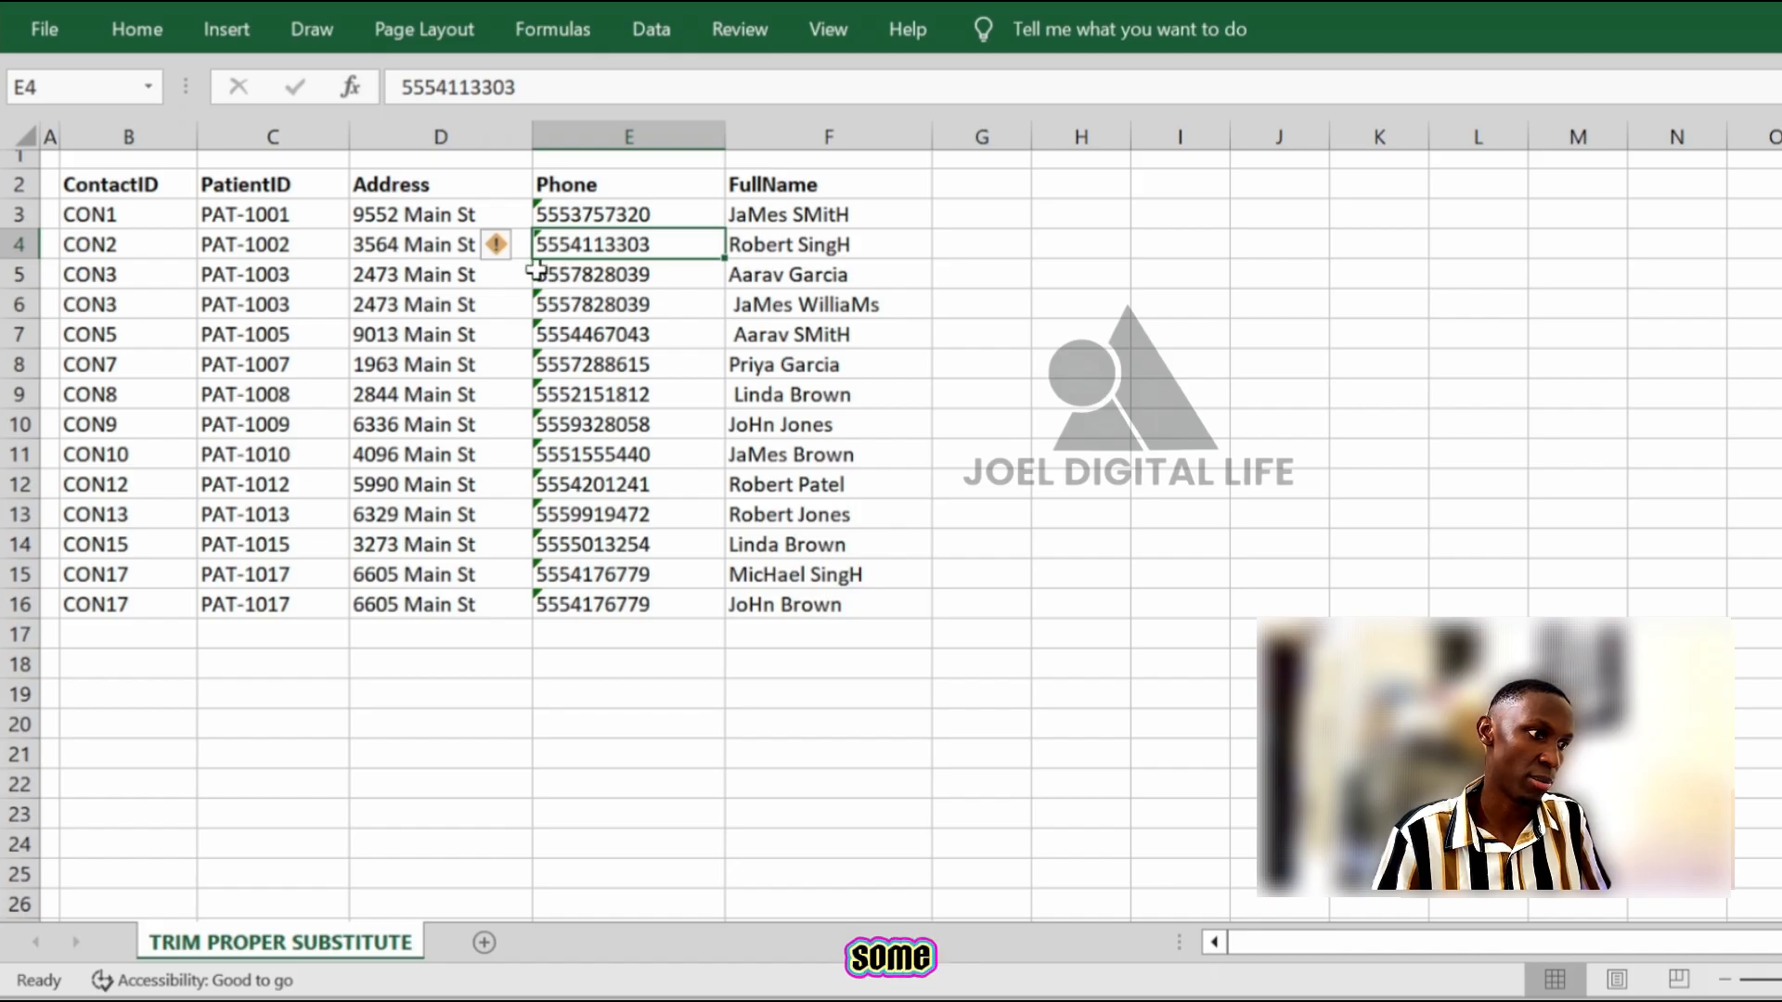
{"action": "left_click", "coordinate": [540, 301]}
{"action": "left_click", "coordinate": [543, 271]}
{"action": "left_click", "coordinate": [579, 362]}
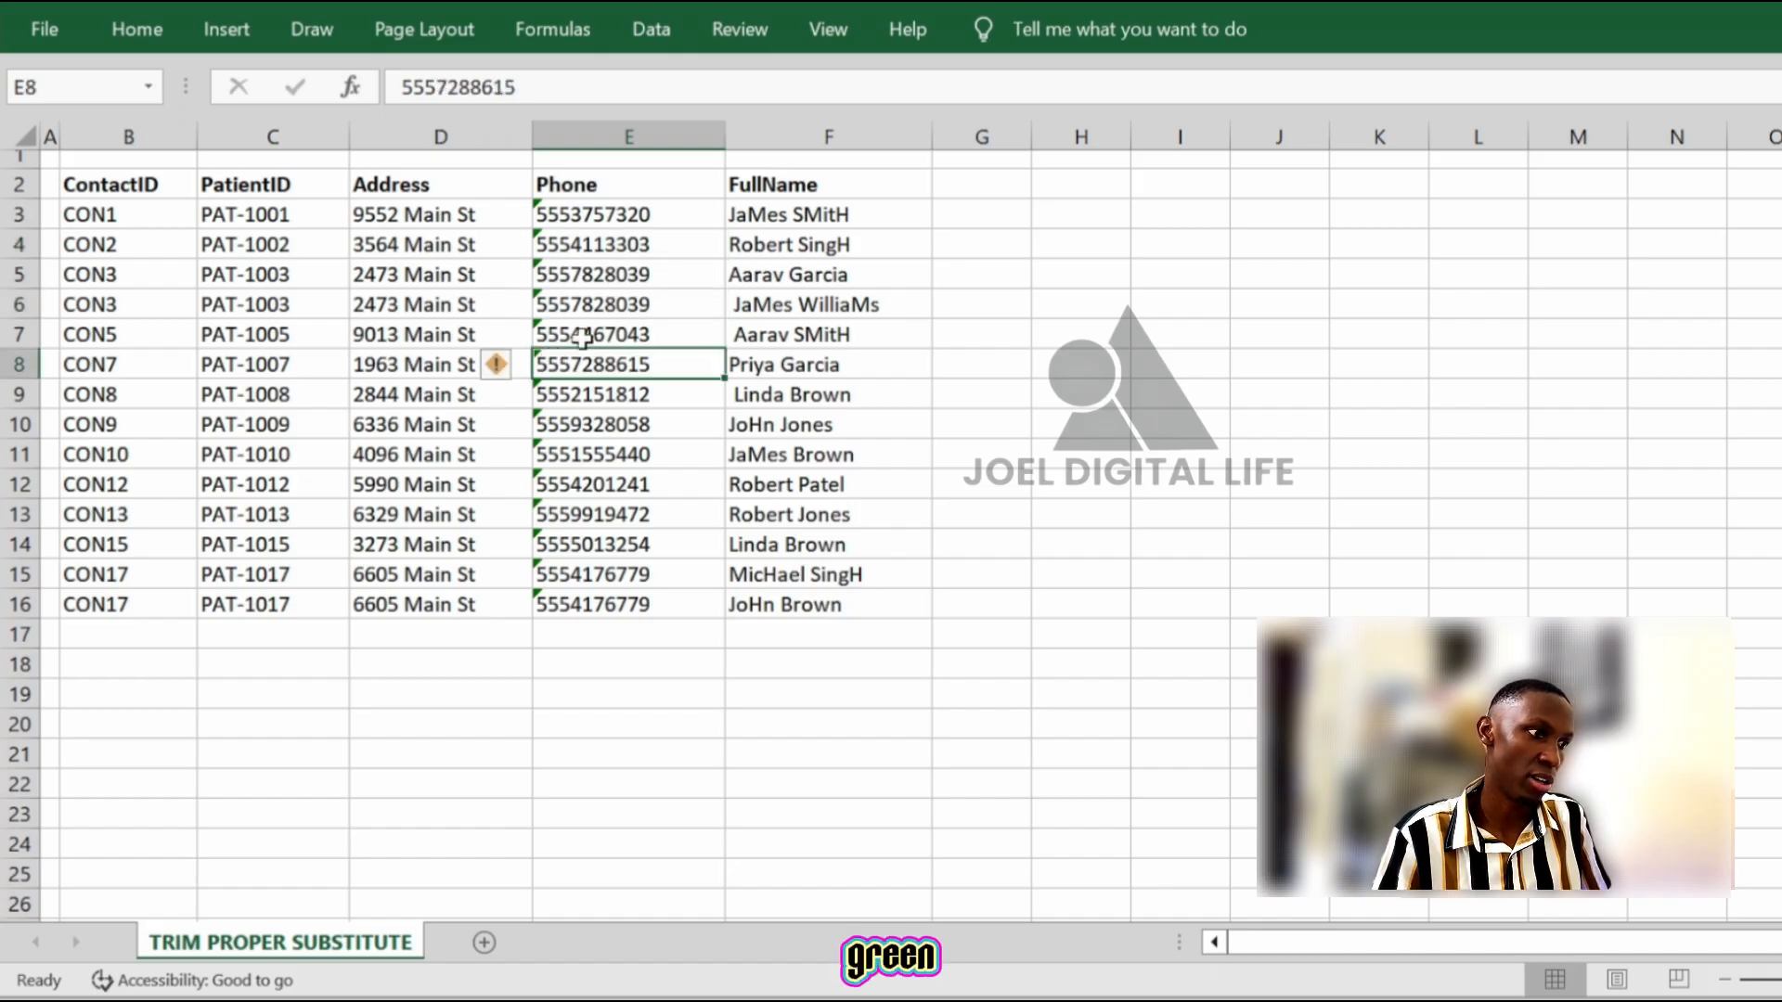
{"action": "left_click", "coordinate": [527, 303]}
{"action": "left_click", "coordinate": [543, 247]}
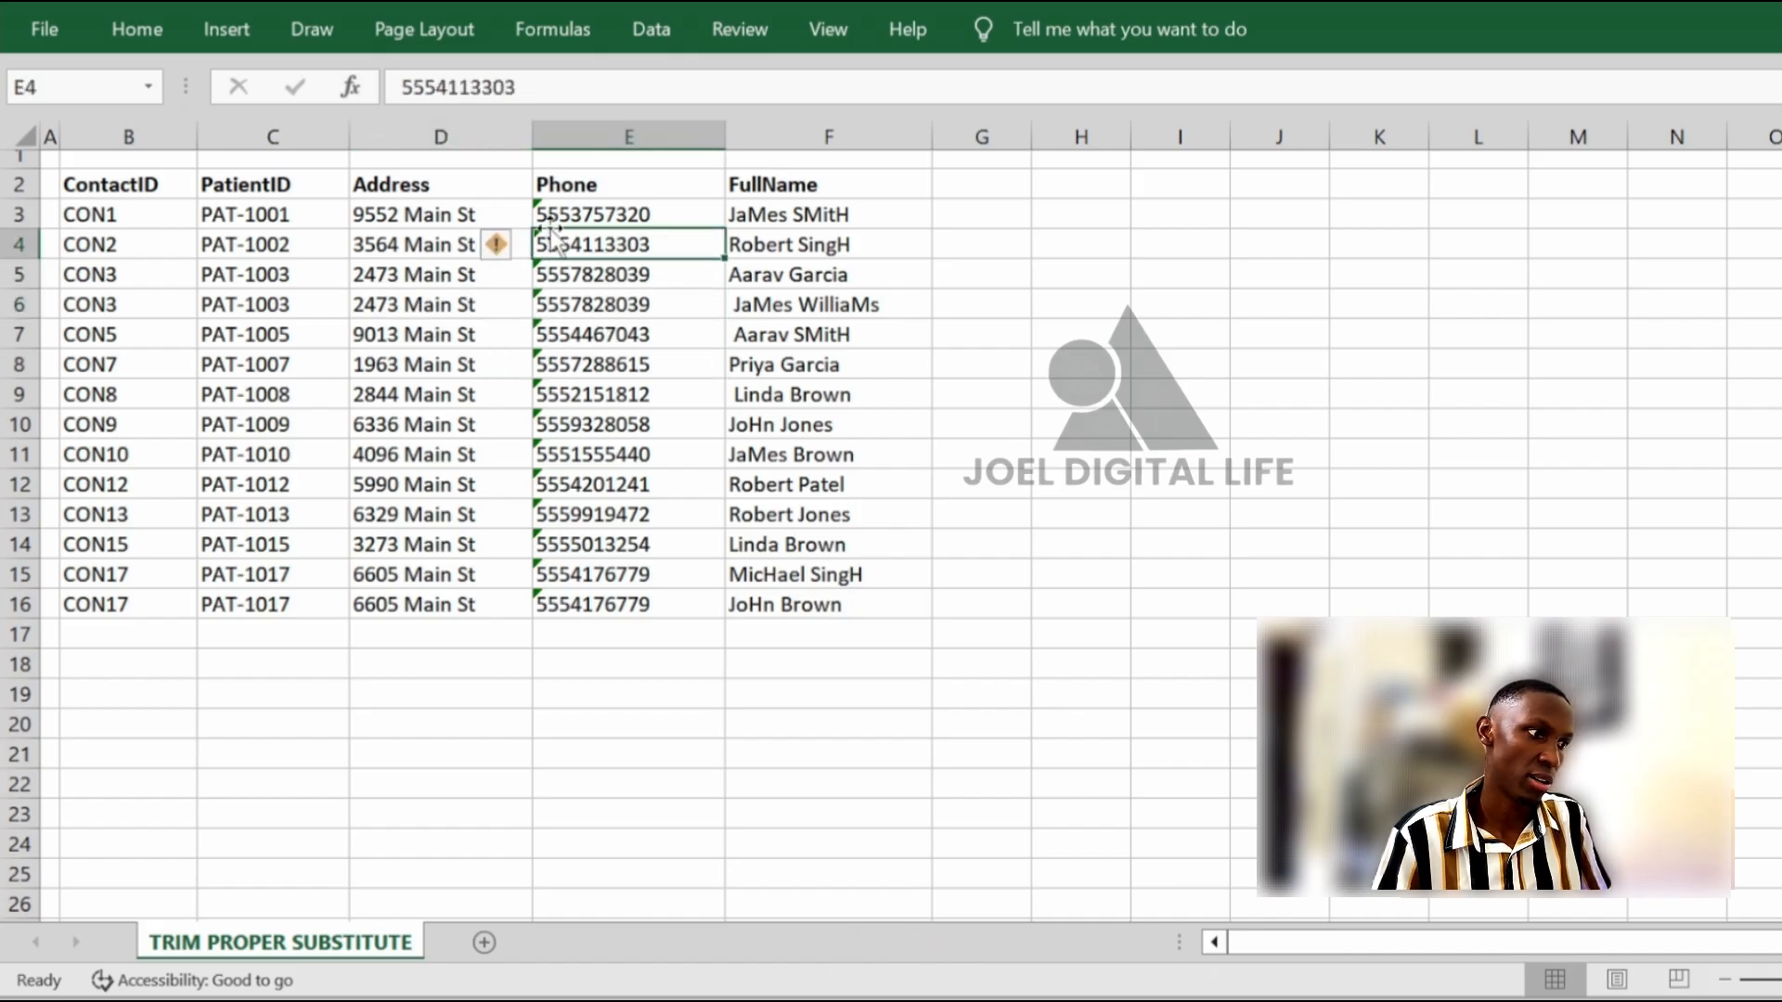
{"action": "left_click", "coordinate": [550, 194]}
{"action": "left_click", "coordinate": [547, 211]}
{"action": "left_click", "coordinate": [571, 329]}
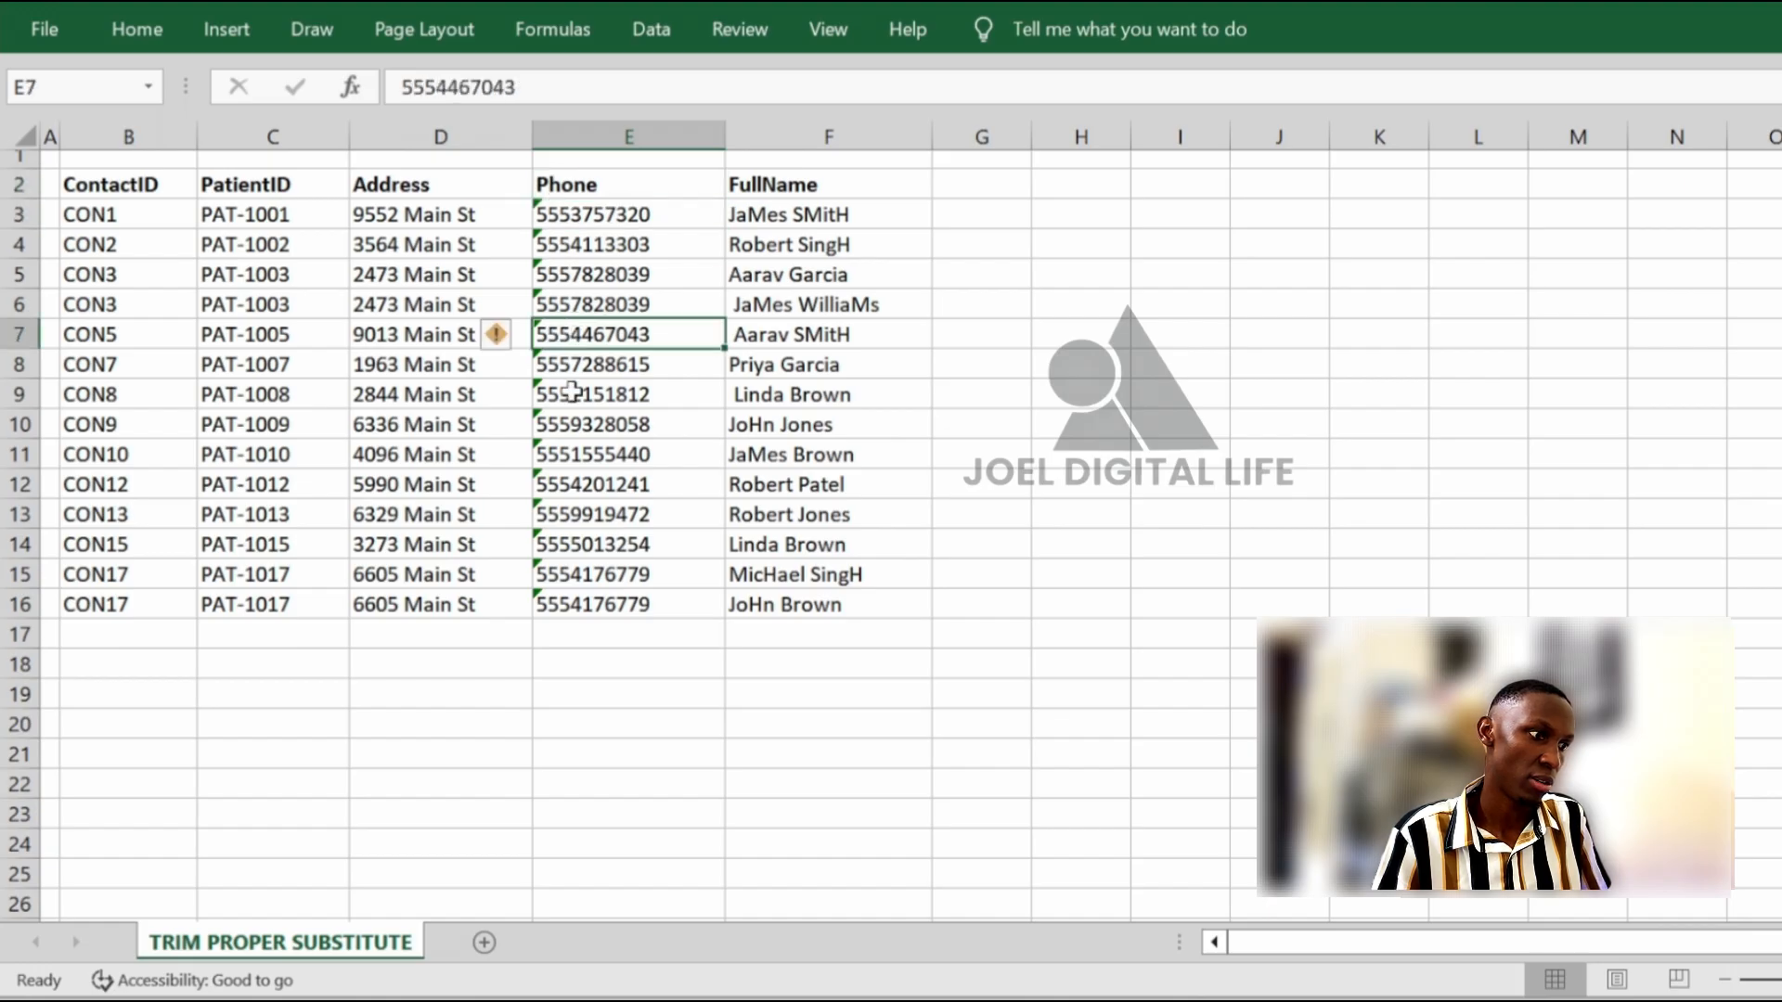
{"action": "left_click", "coordinate": [559, 481]}
{"action": "left_click", "coordinate": [577, 577]}
{"action": "left_click", "coordinate": [1077, 377]}
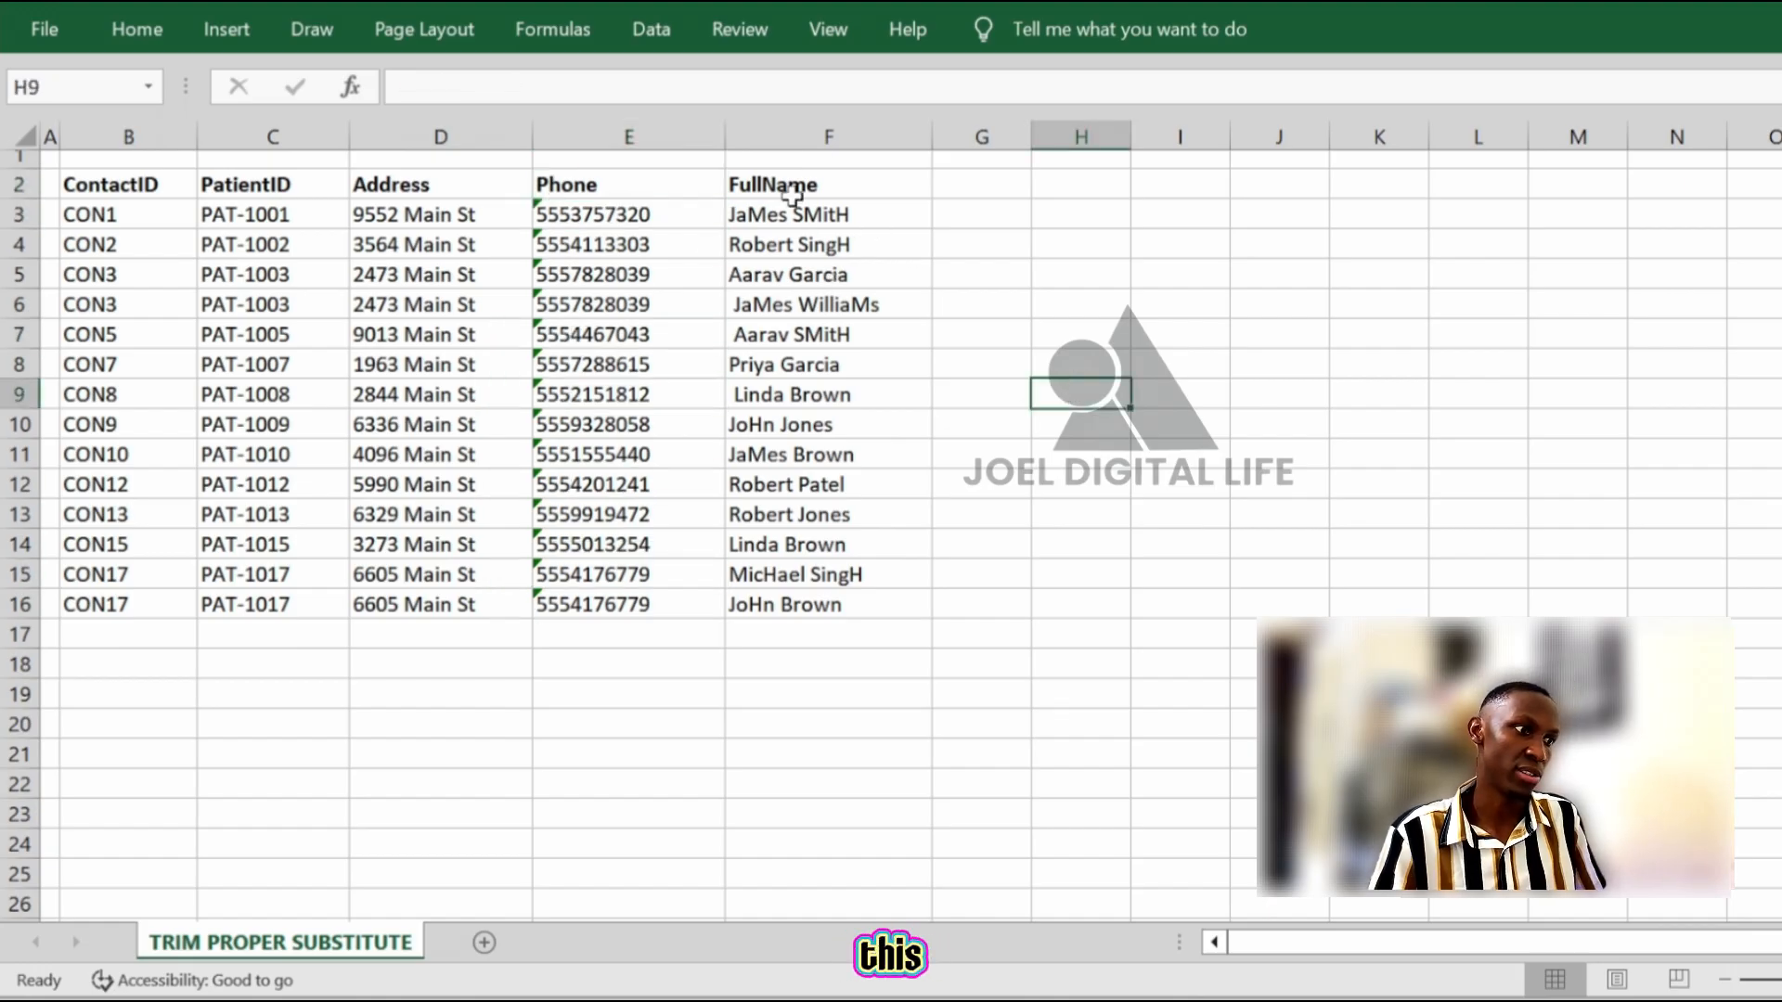
Inspect the FullName entries in F3:F16 for inconsistent capitalization and leading spaces
{"action": "left_click", "coordinate": [824, 182]}
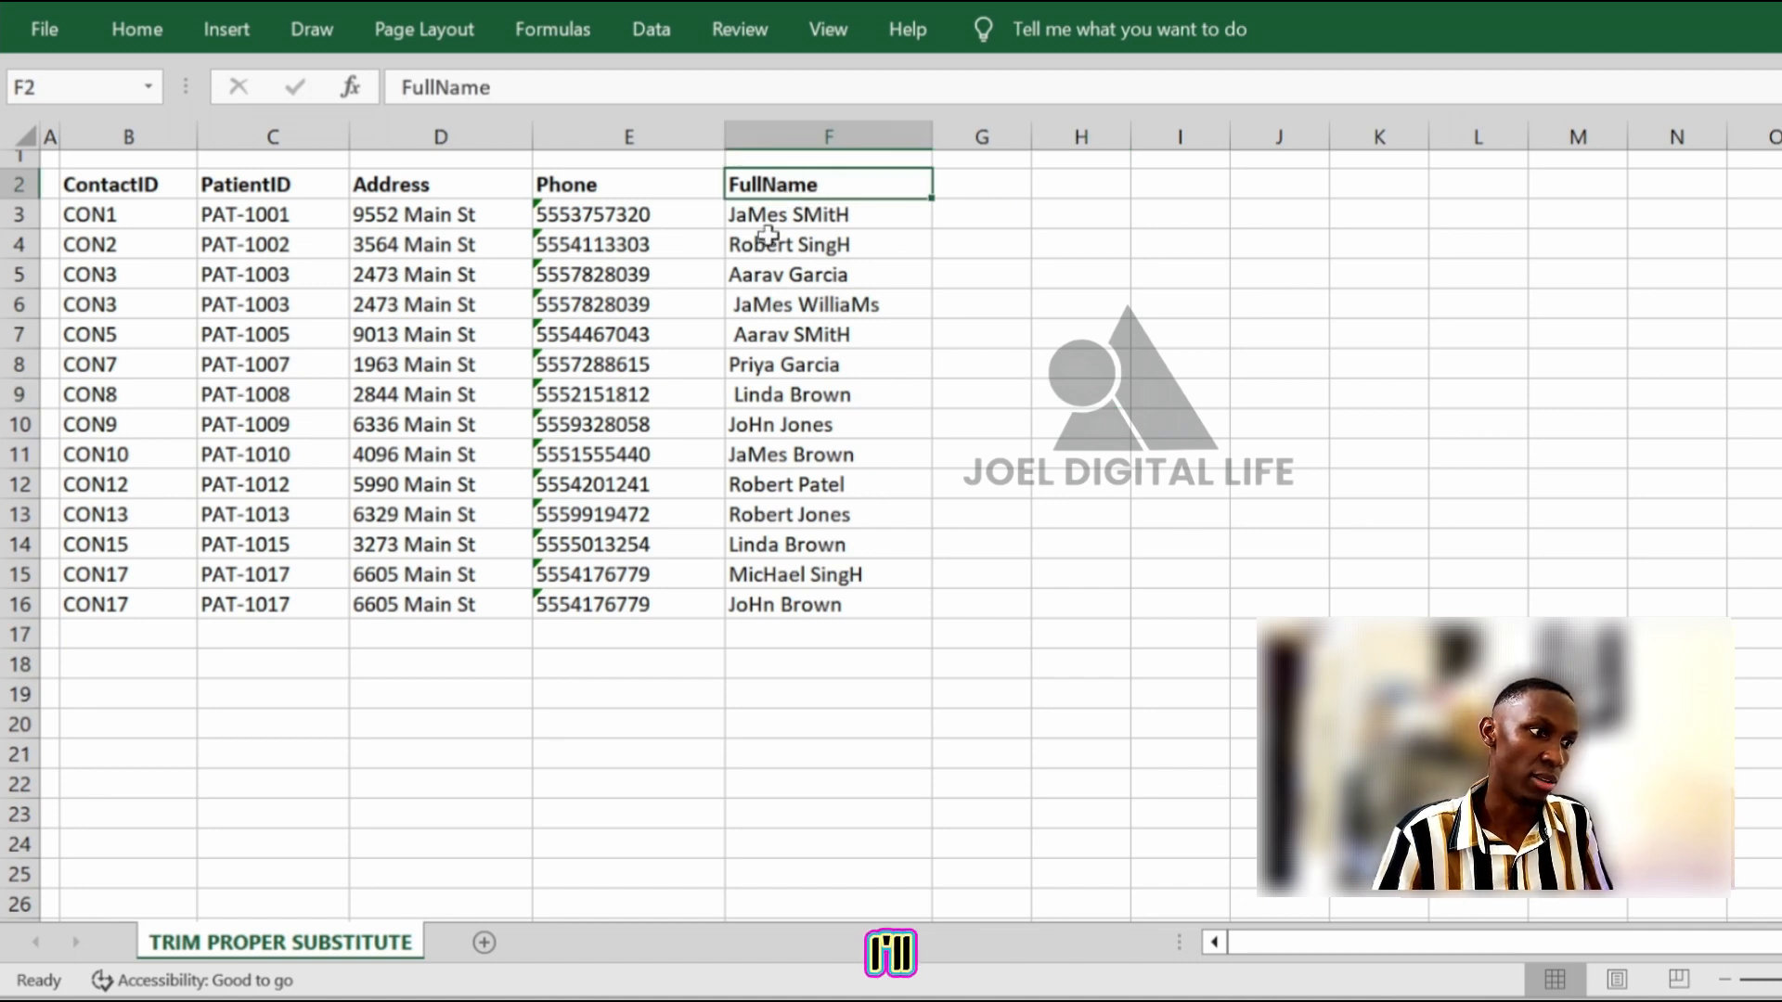
{"action": "left_click", "coordinate": [976, 208]}
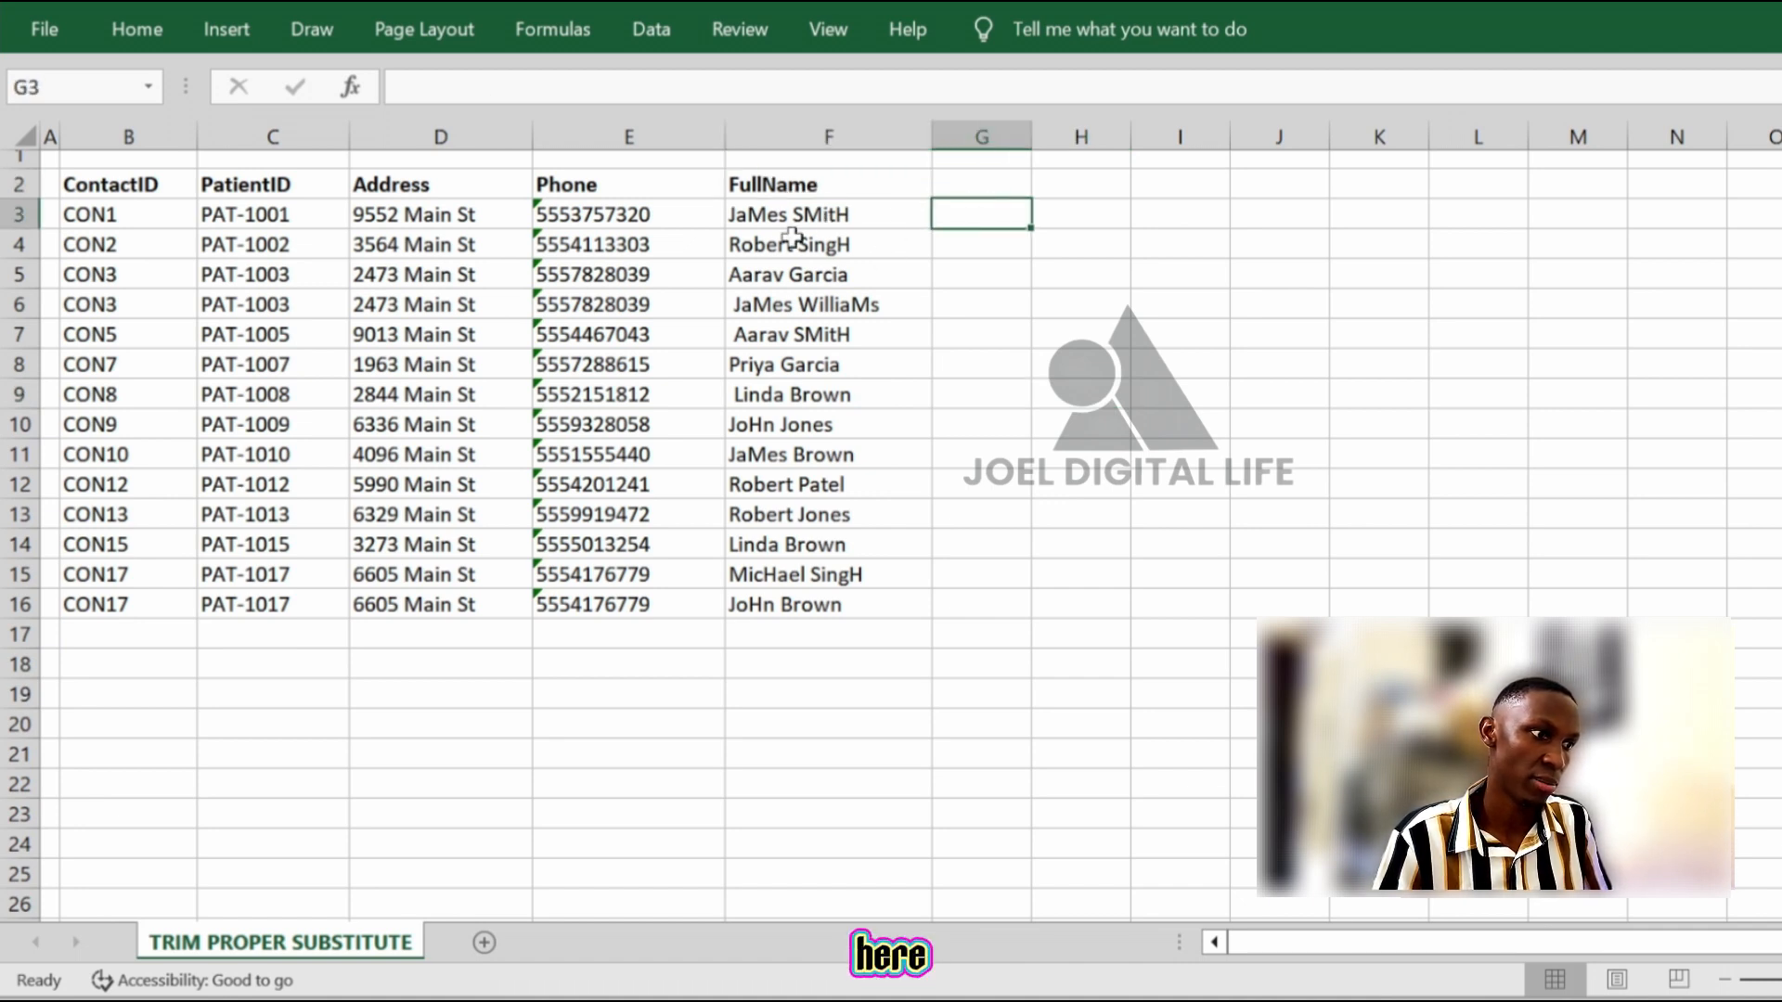
{"action": "left_click_drag", "start_coordinate": [789, 216], "coordinate": [816, 605]}
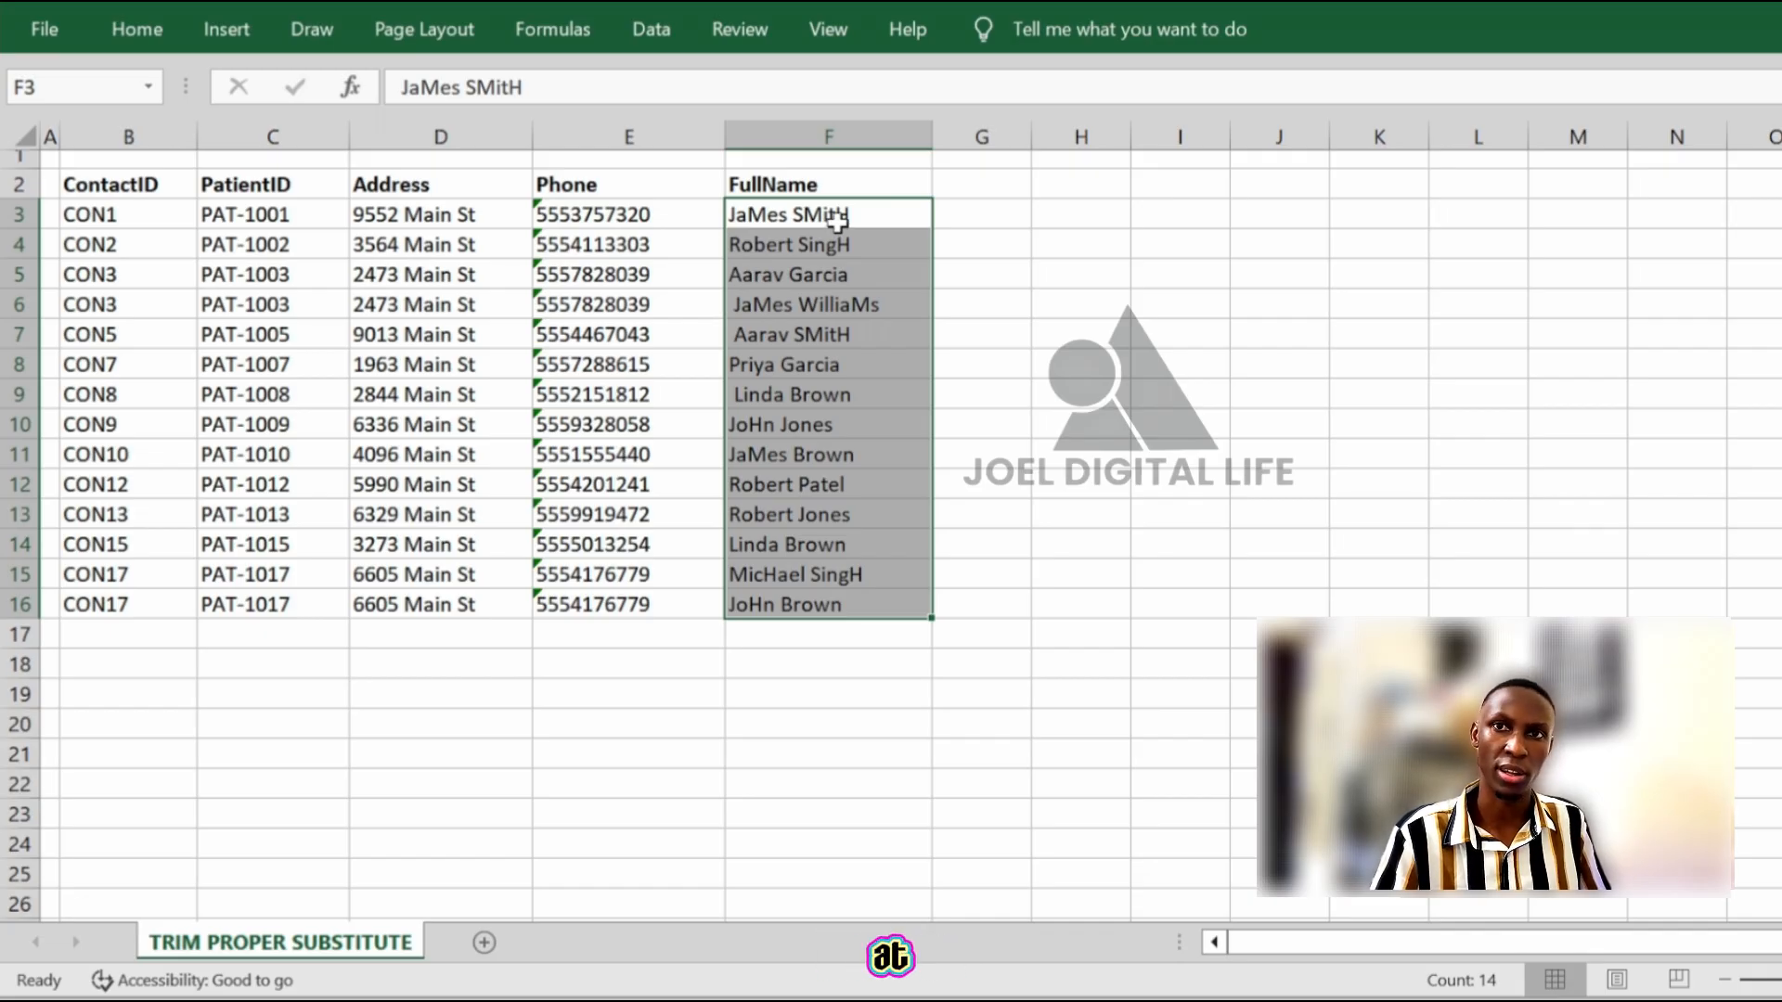
{"action": "left_click", "coordinate": [822, 371]}
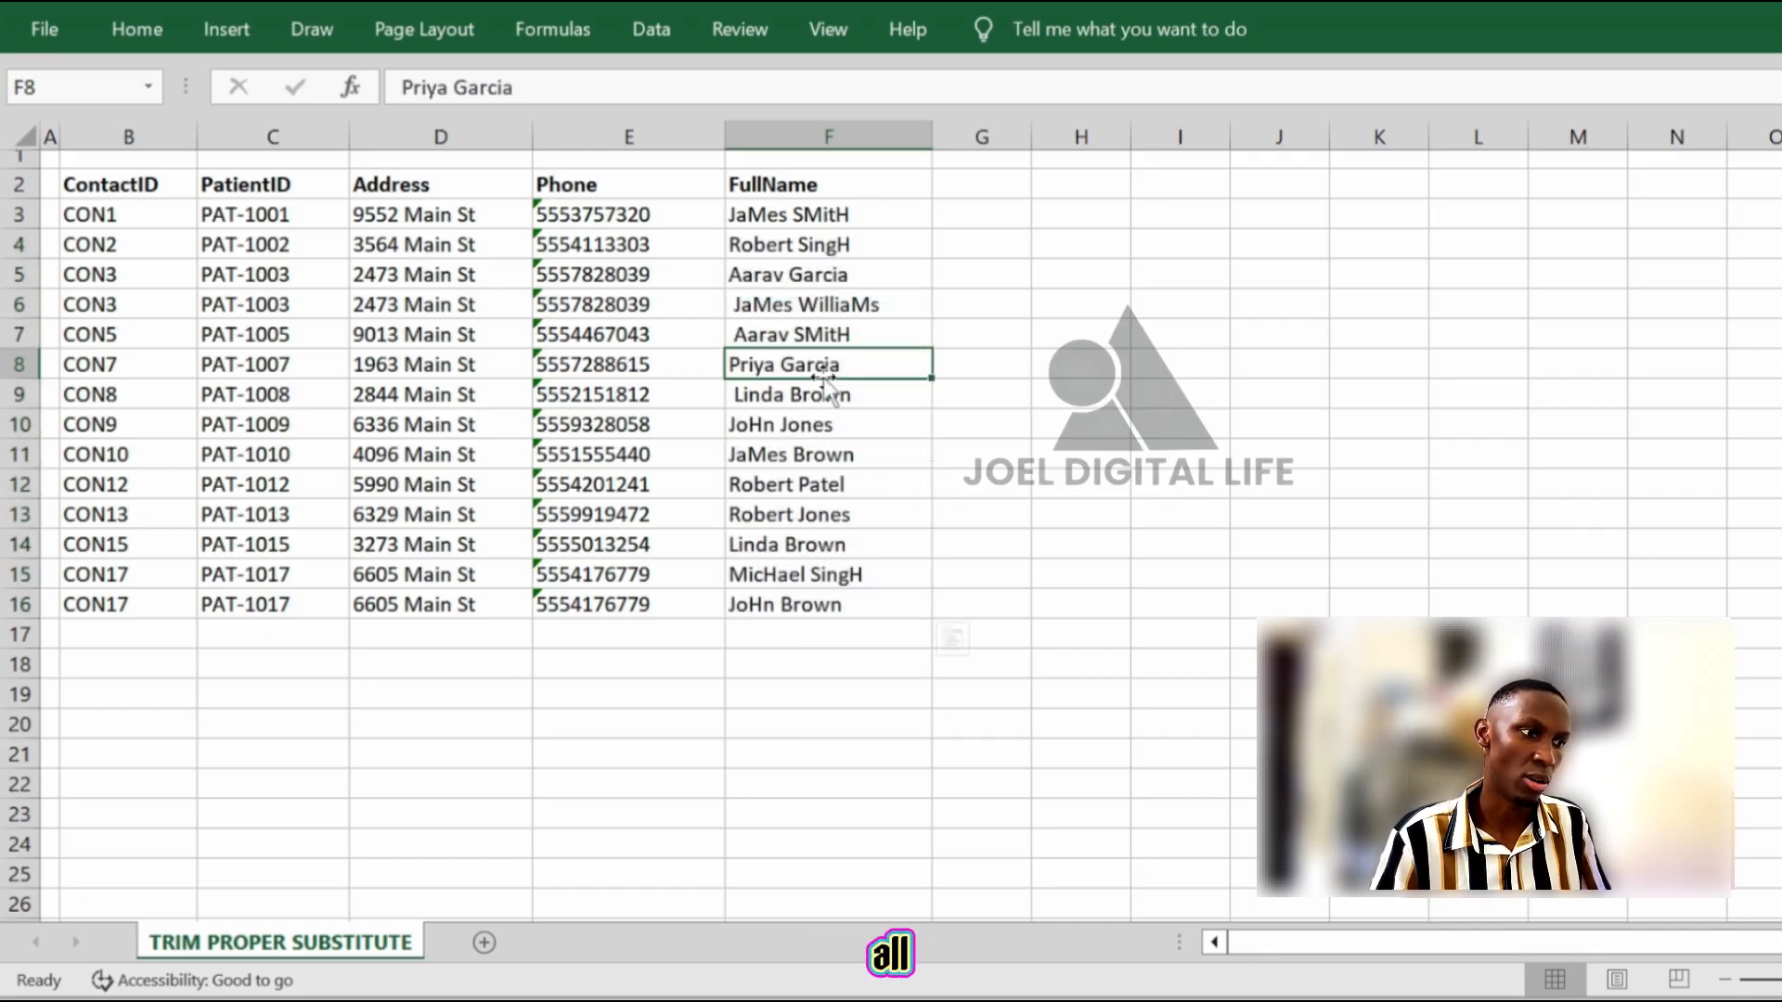
{"action": "left_click", "coordinate": [807, 282]}
{"action": "left_click", "coordinate": [807, 336]}
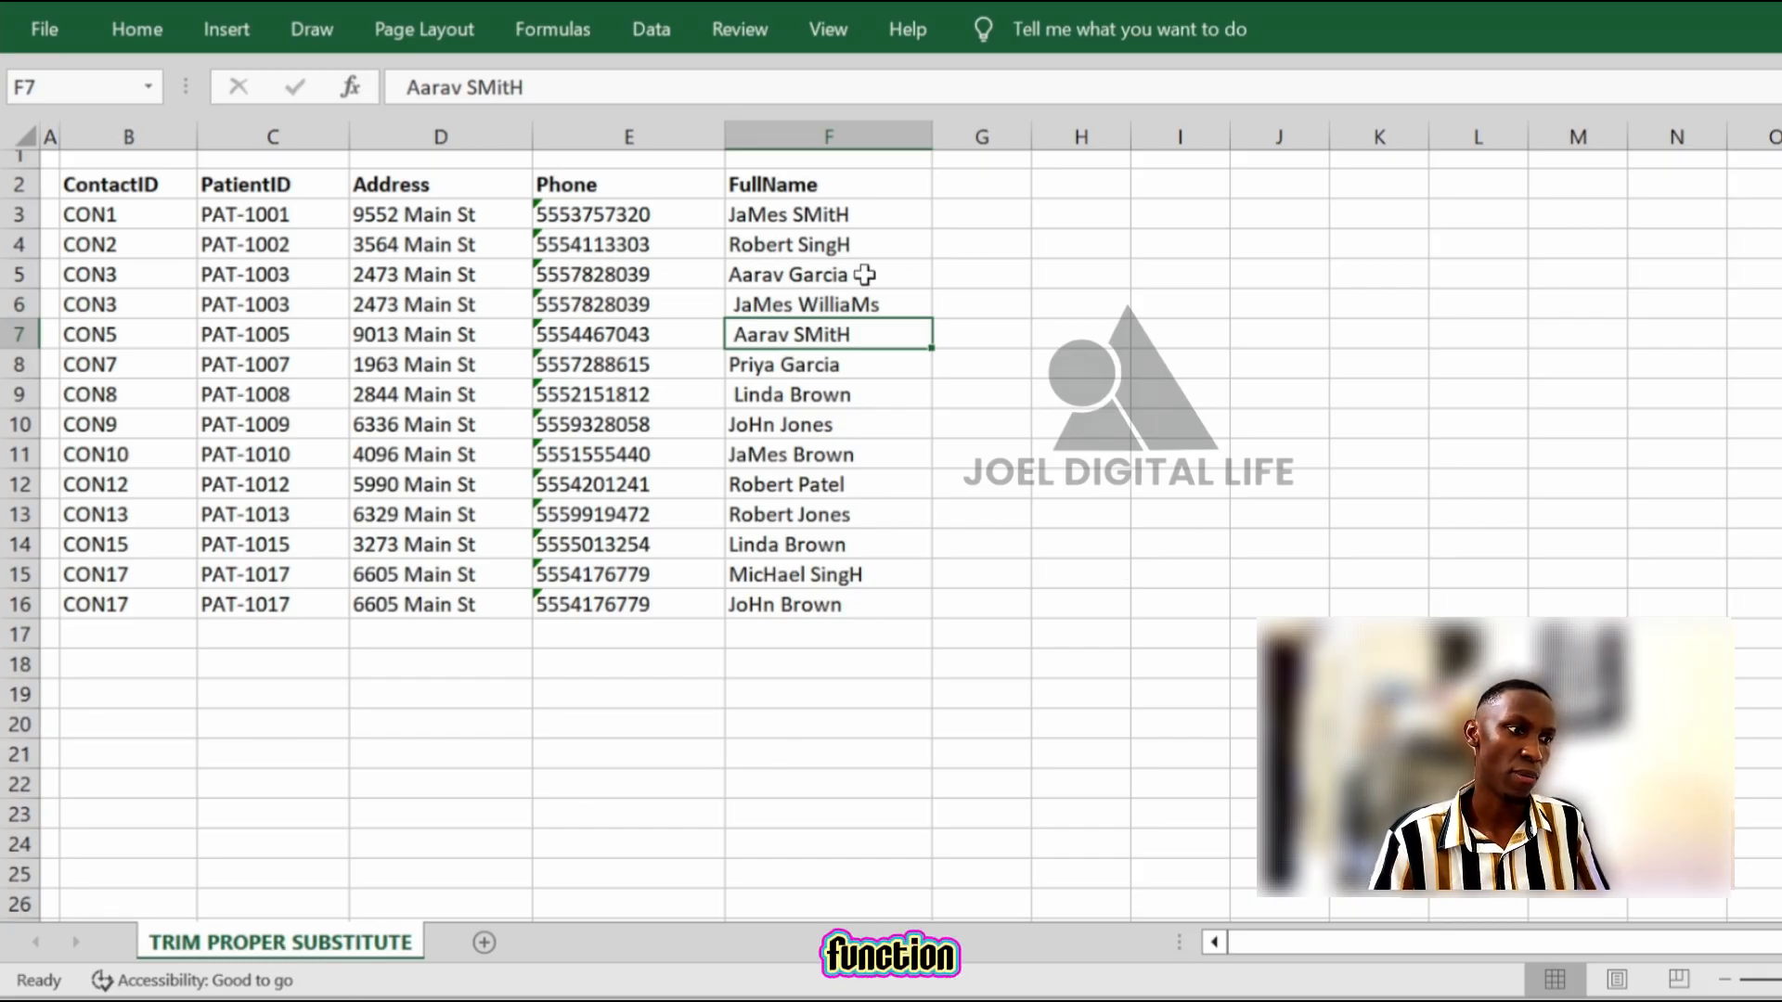
Enter the formula =PROPER(F3) in G3 to correct the capitalization of the first full name
{"action": "left_click", "coordinate": [972, 212]}
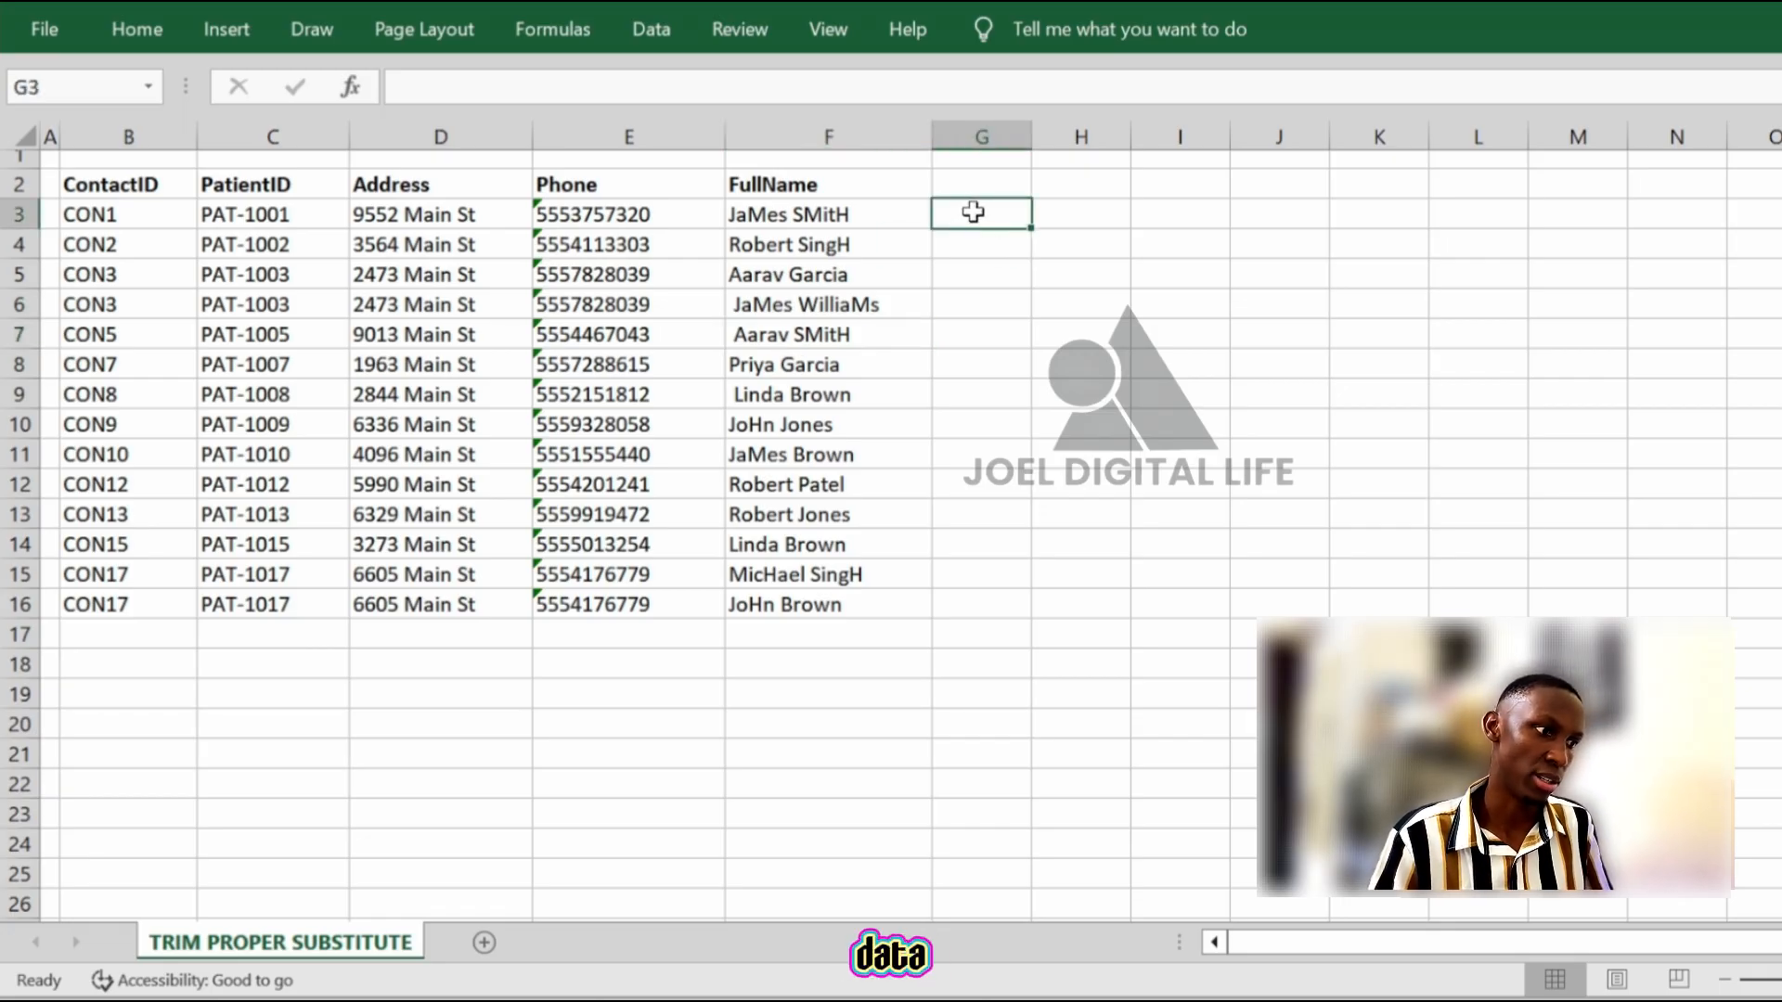
{"action": "type", "text": "="}
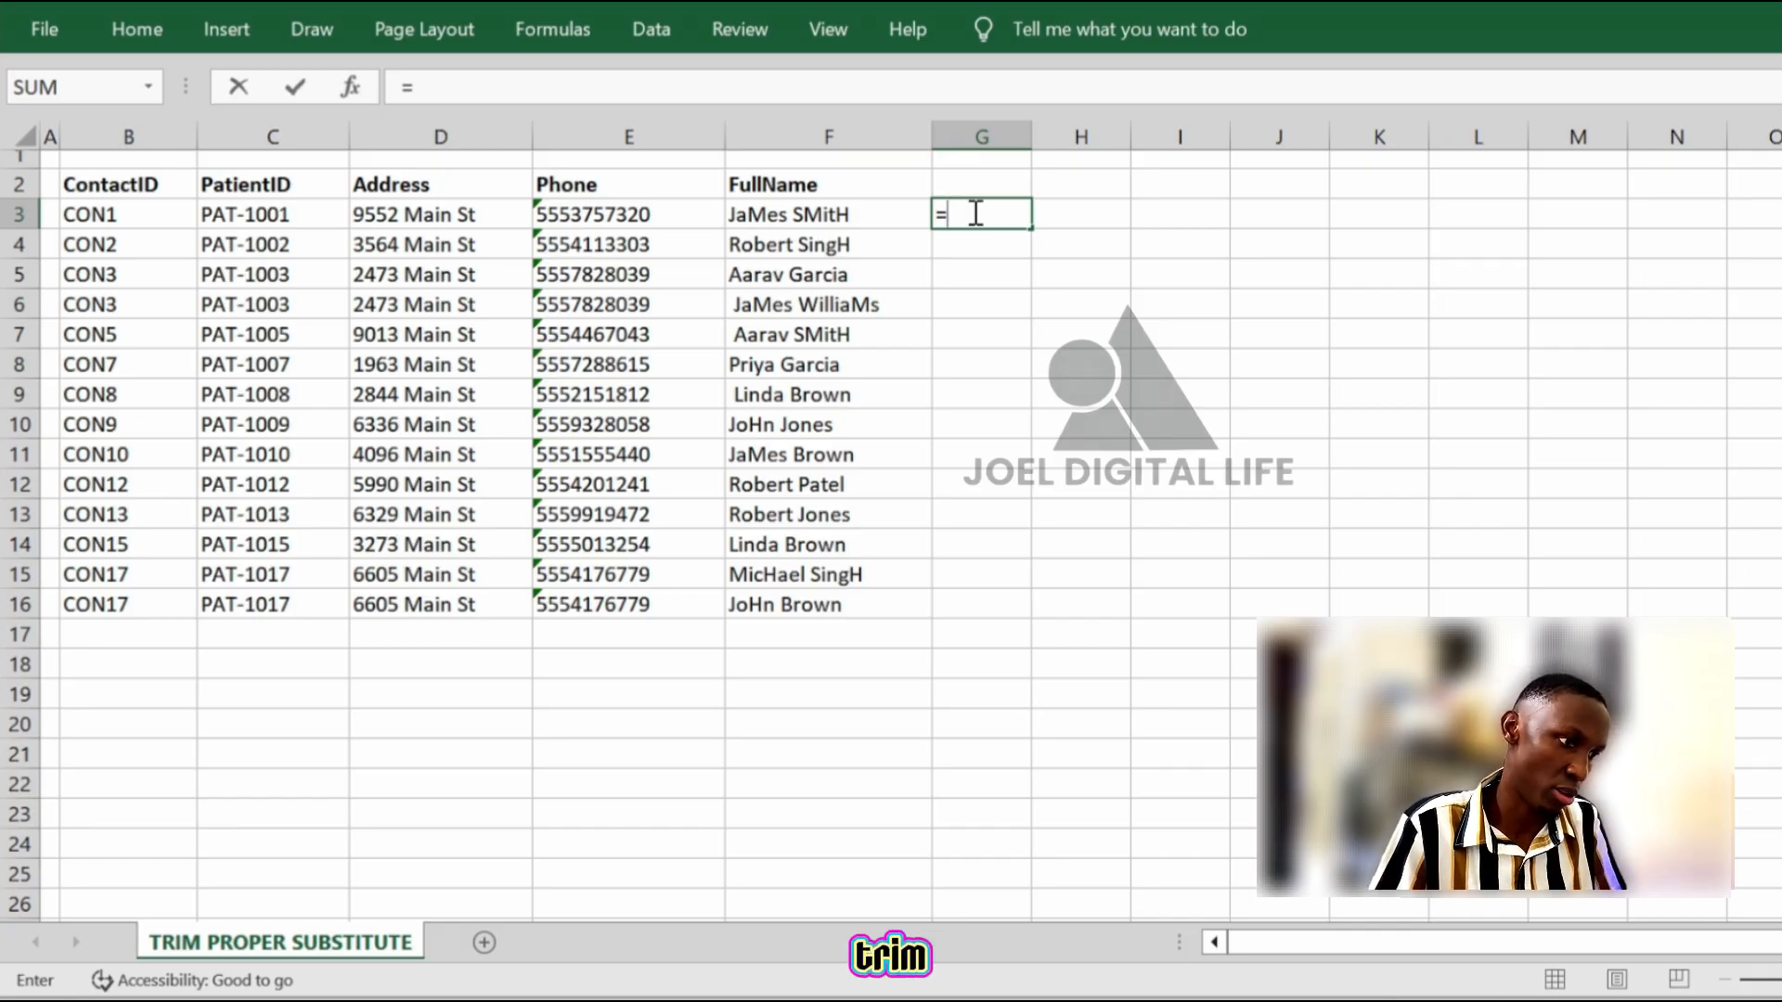
{"action": "type", "text": "pr"}
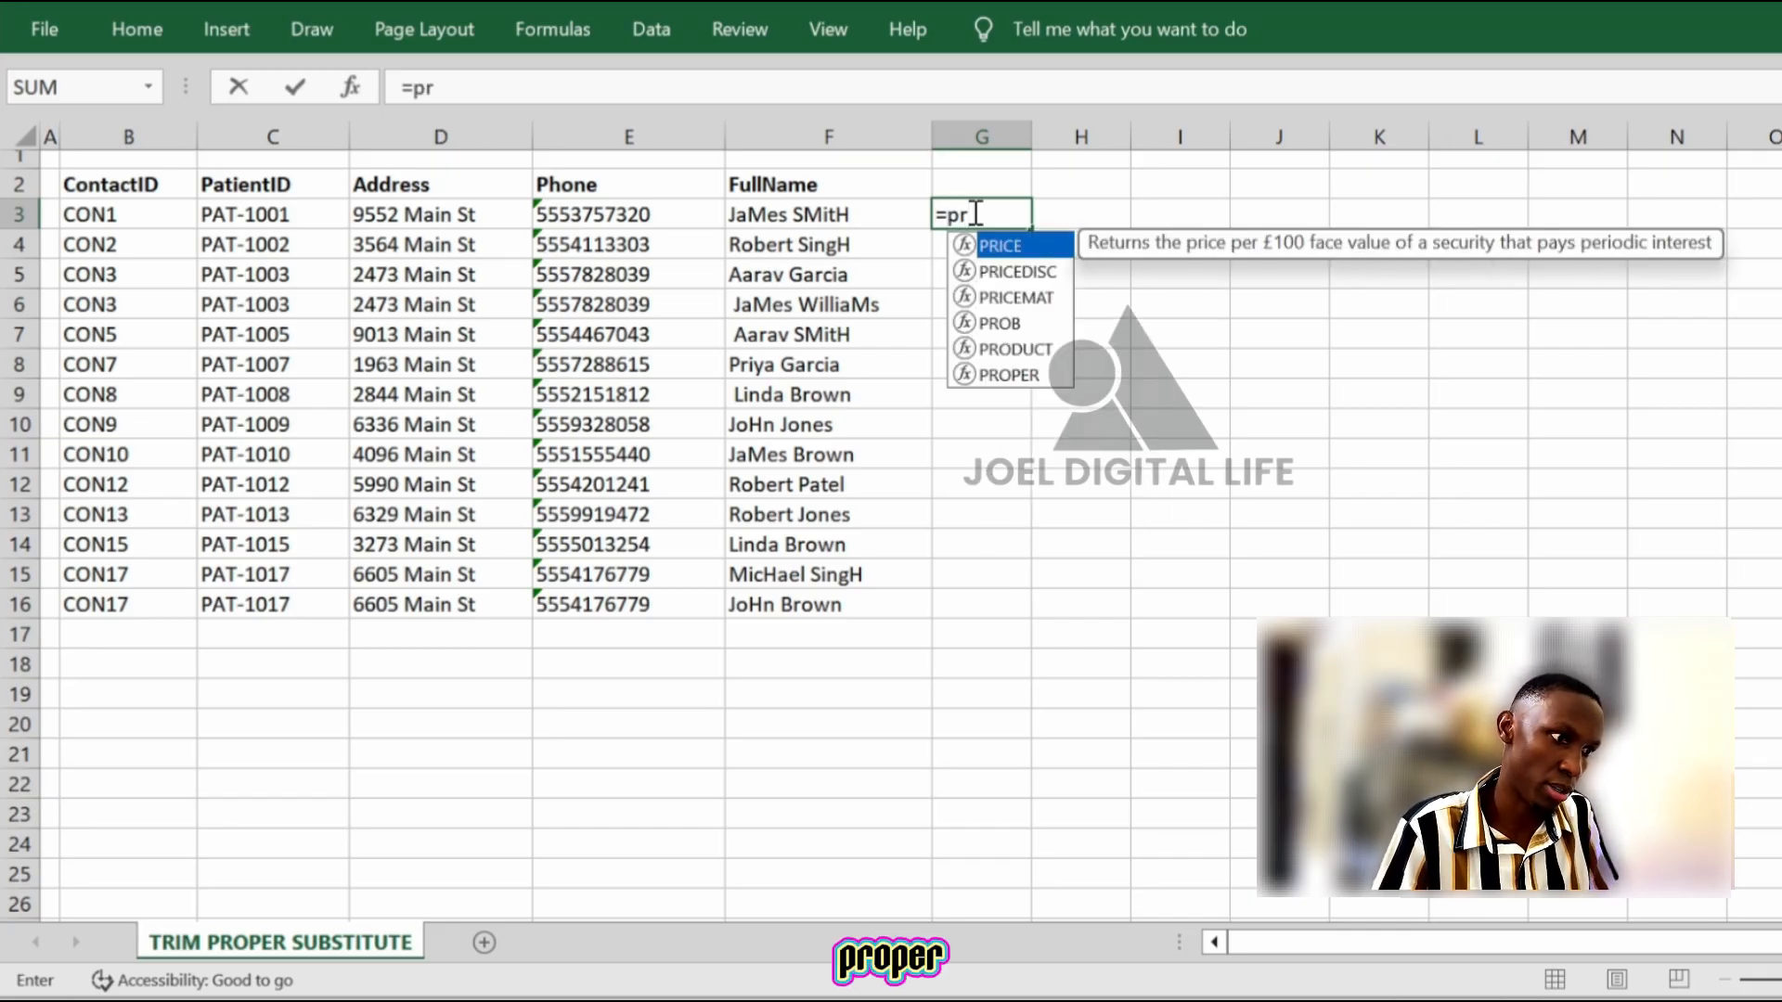
{"action": "double_click", "coordinate": [1012, 375]}
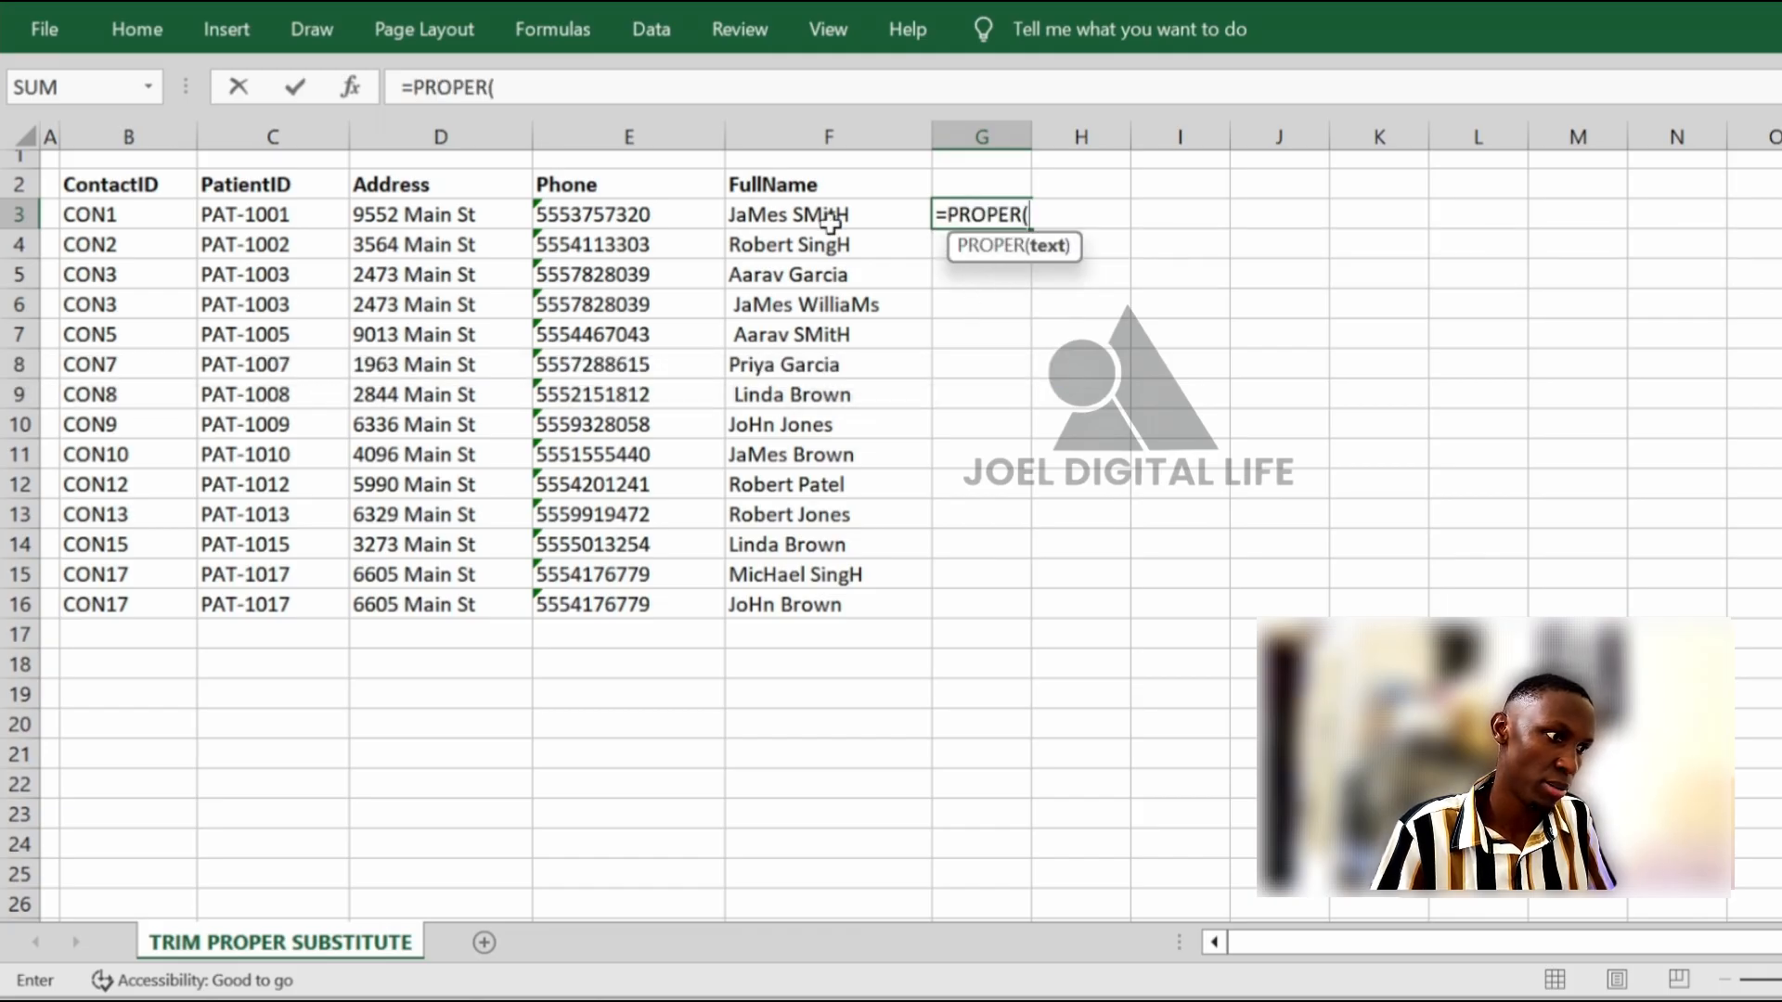
{"action": "left_click", "coordinate": [877, 214]}
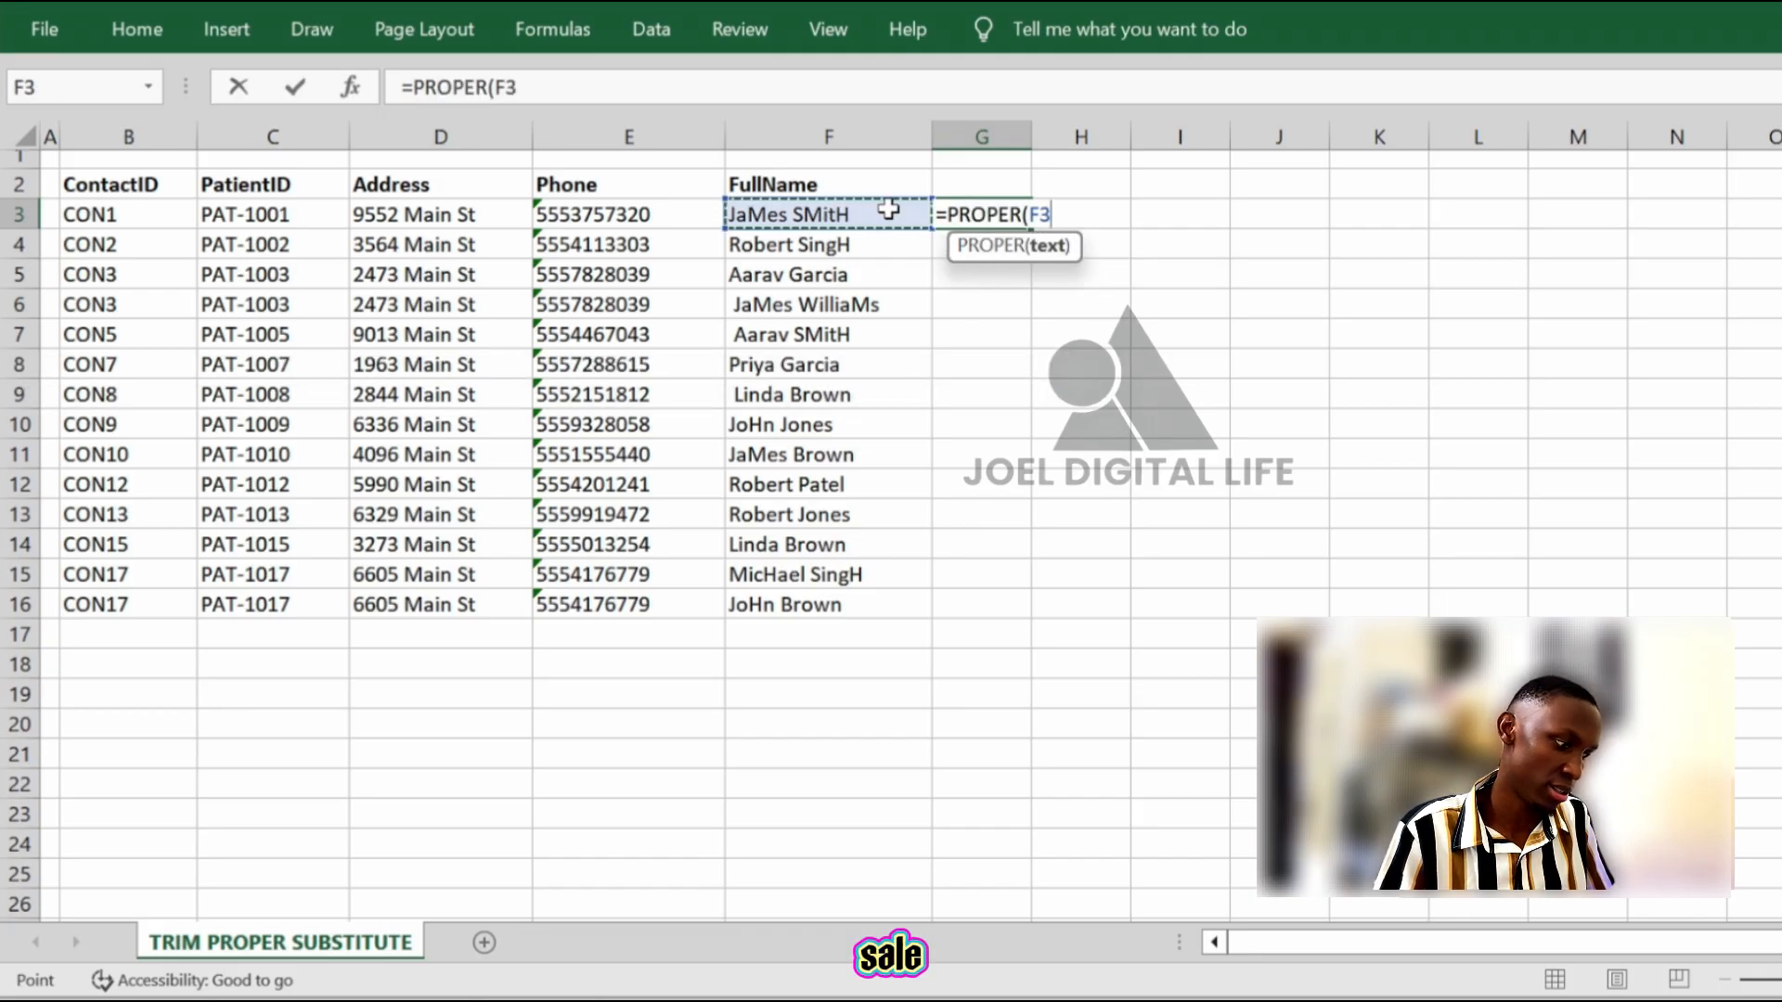
{"action": "type", "text": ")"}
{"action": "key", "text": "Return"}
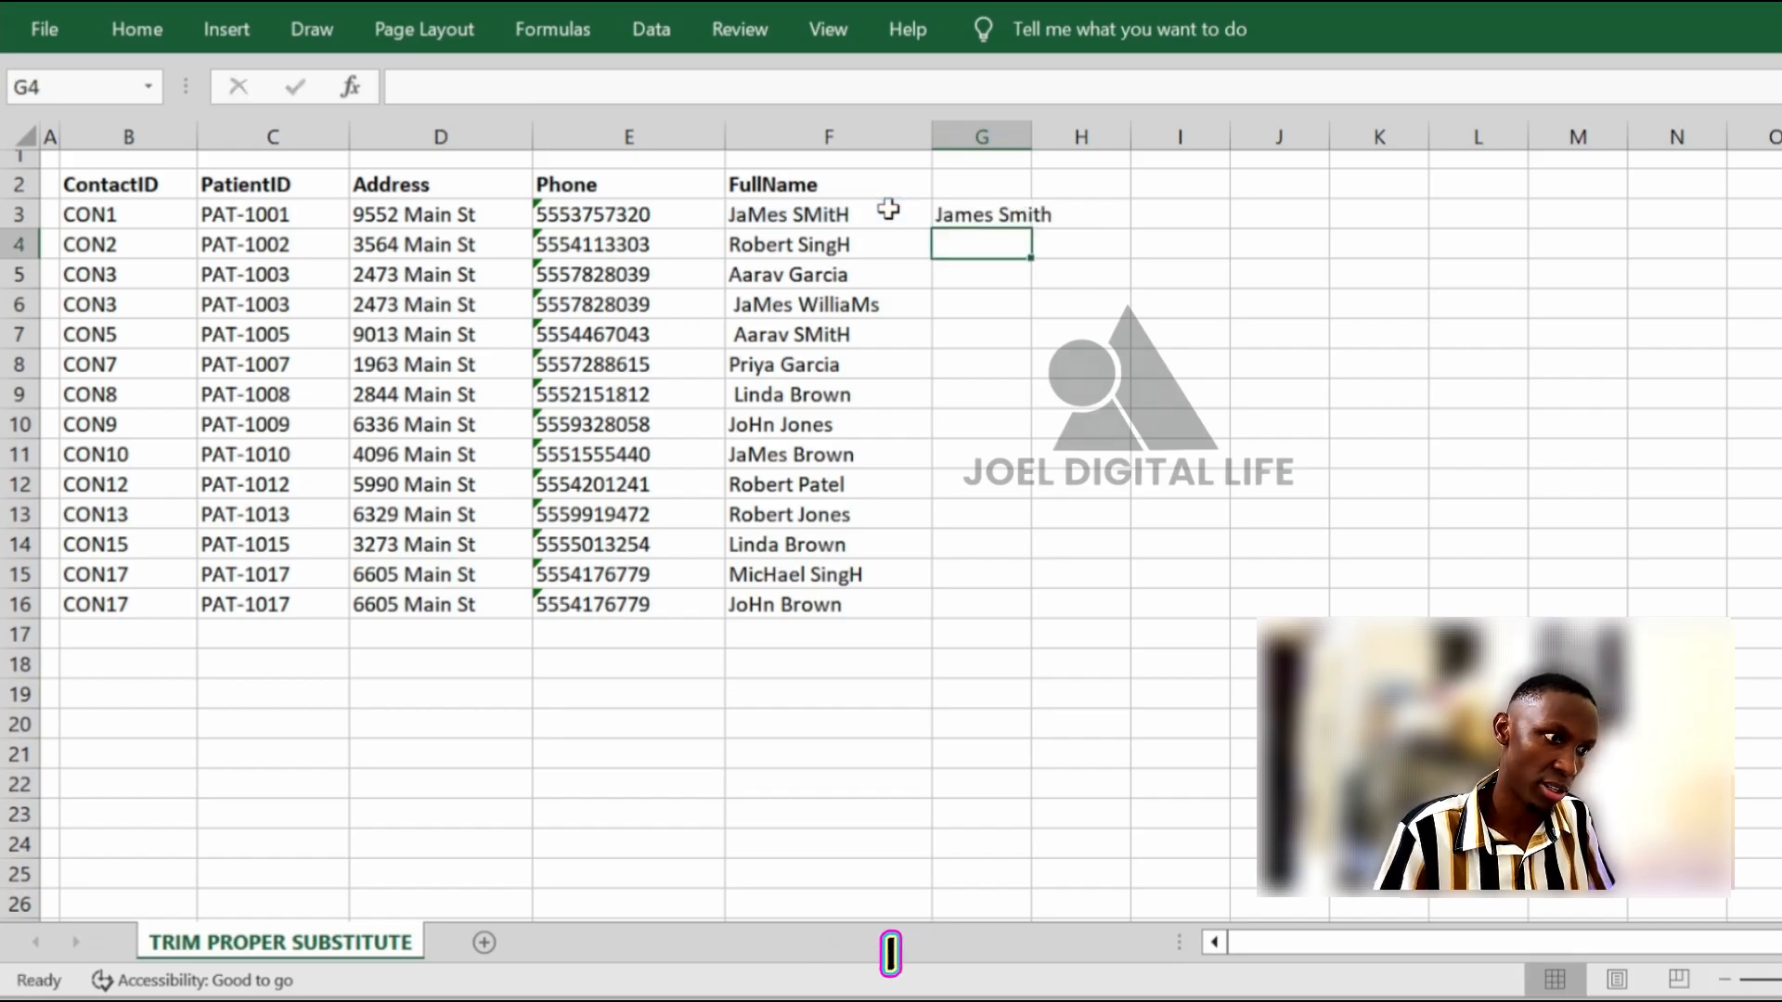
Fill the PROPER formula from G3 down through G16 and widen column G to fit the names
{"action": "left_click", "coordinate": [1012, 215]}
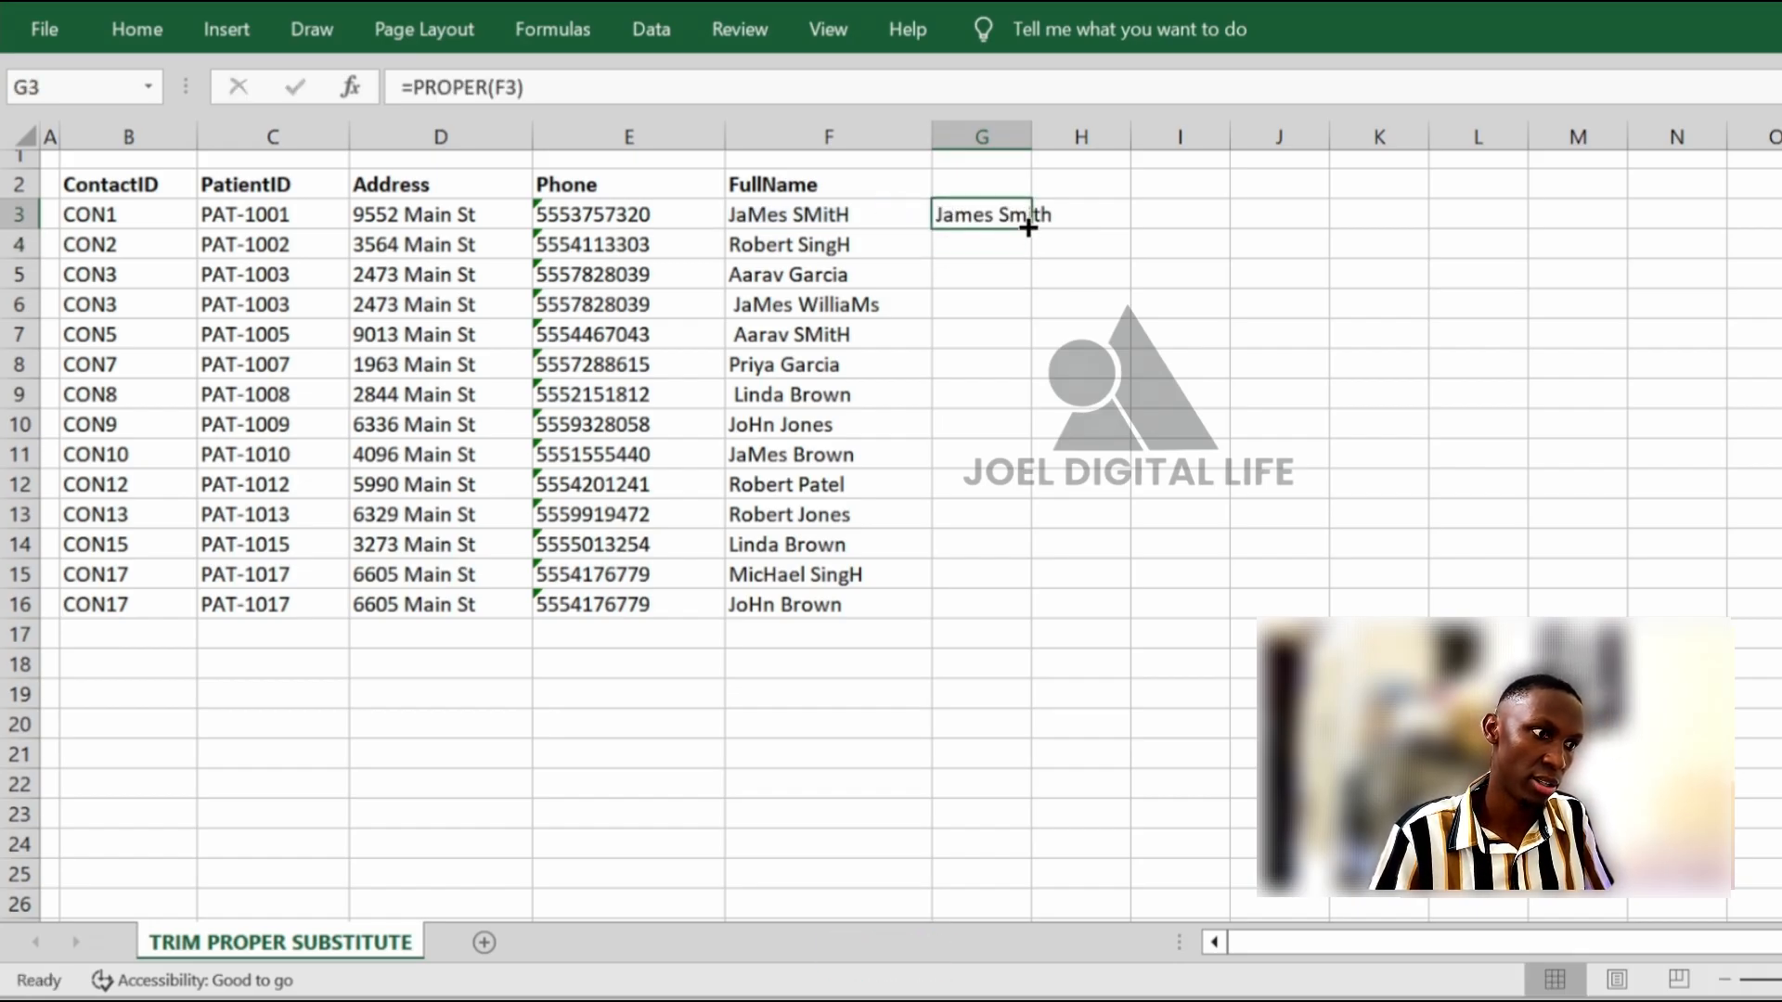
{"action": "double_click", "coordinate": [1028, 227]}
{"action": "left_click_drag", "start_coordinate": [1031, 139], "coordinate": [1111, 128]}
{"action": "left_click", "coordinate": [1045, 416]}
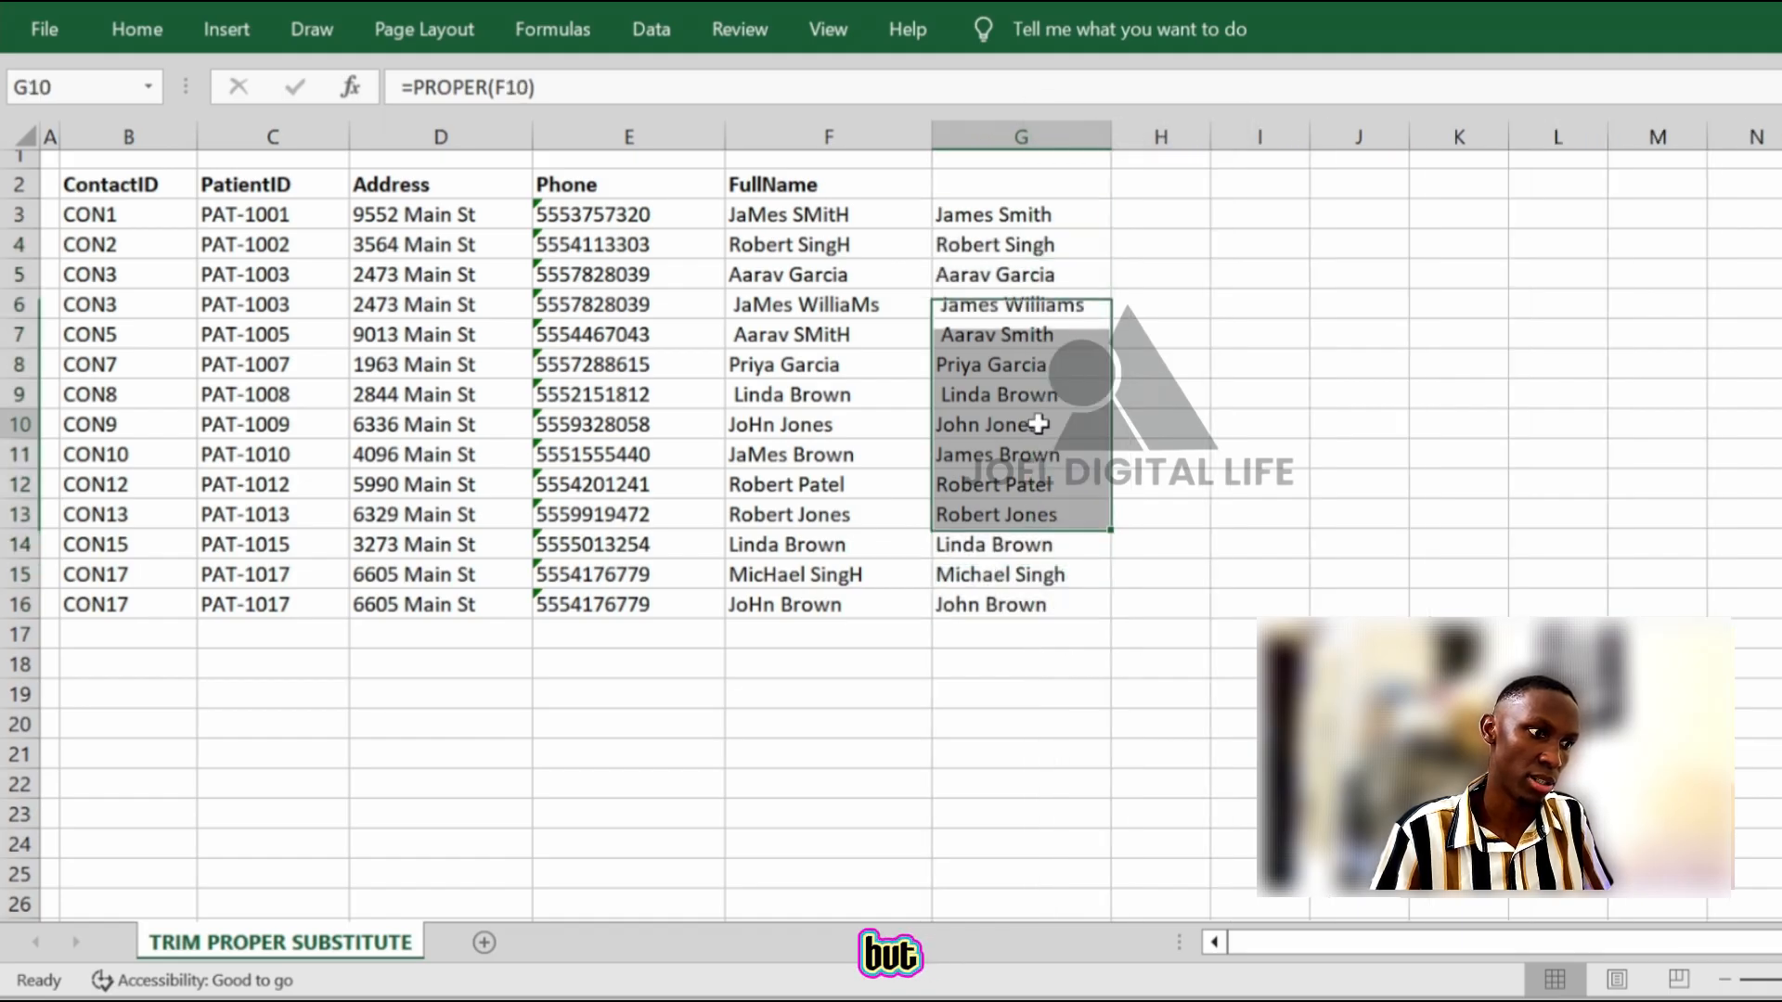
Check the PROPER results in column G for remaining leading spaces before the names
{"action": "left_click", "coordinate": [965, 302]}
{"action": "left_click", "coordinate": [986, 367]}
{"action": "left_click", "coordinate": [965, 301]}
{"action": "left_click", "coordinate": [986, 369]}
{"action": "left_click", "coordinate": [993, 307]}
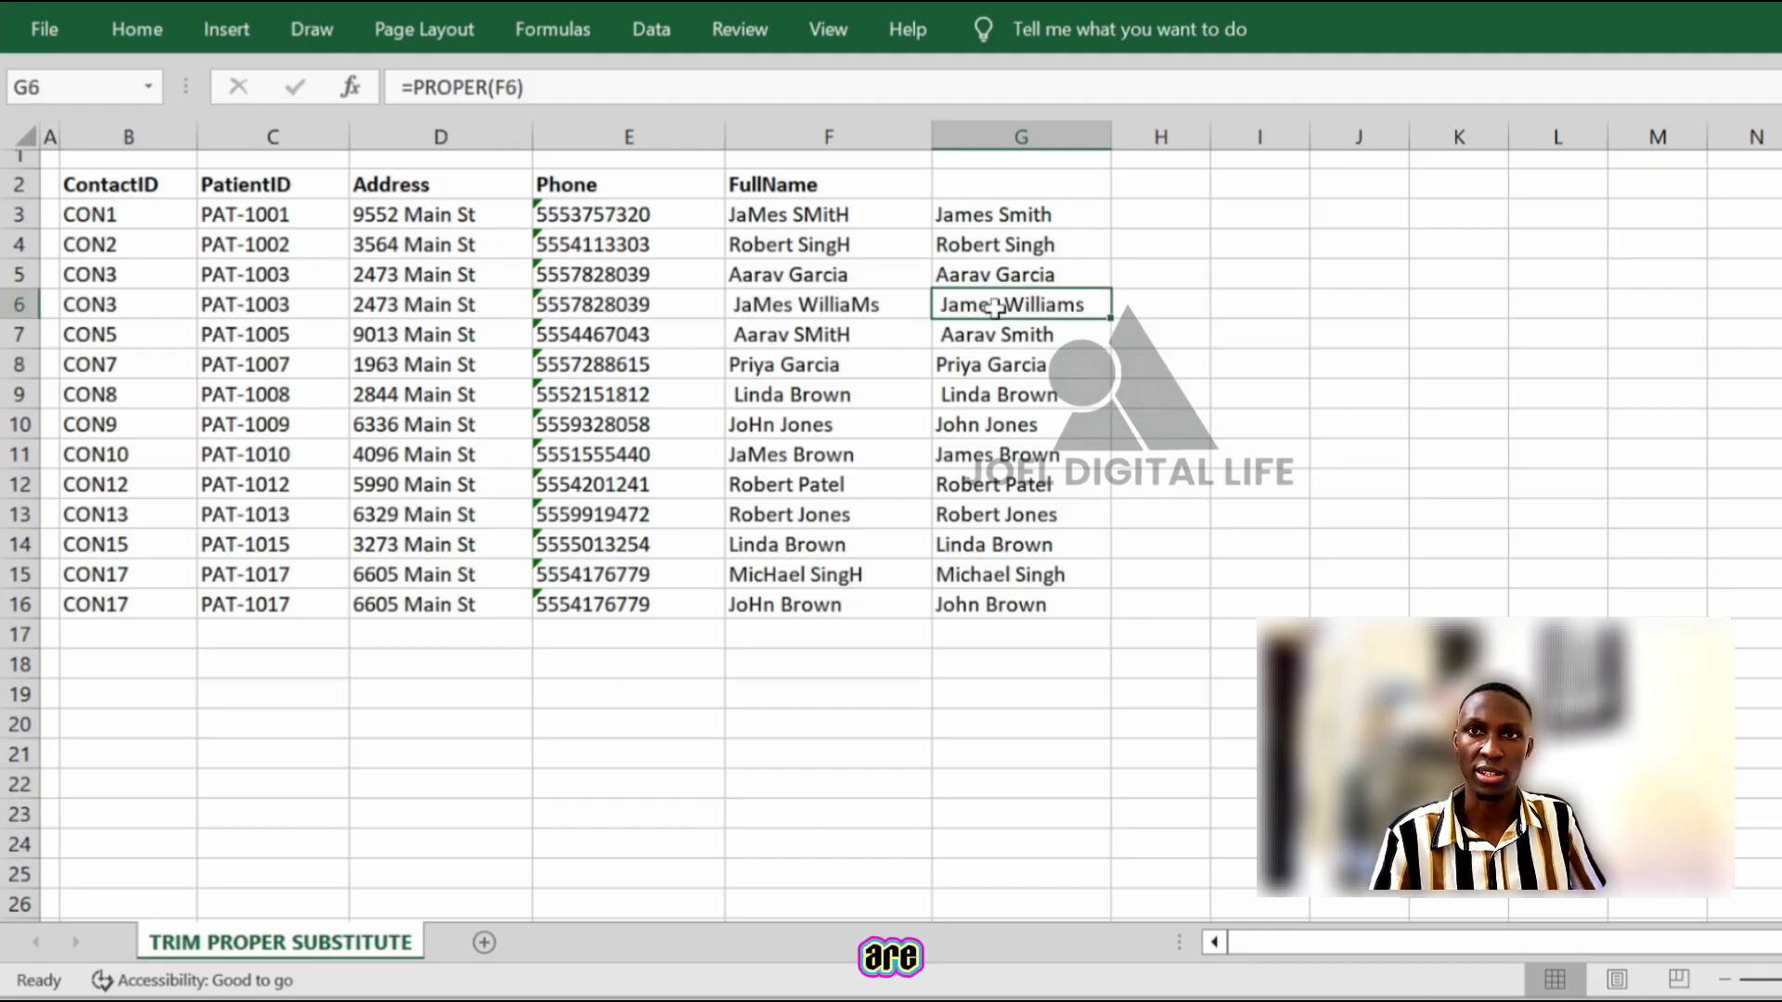
{"action": "left_click", "coordinate": [993, 367]}
{"action": "left_click", "coordinate": [998, 431]}
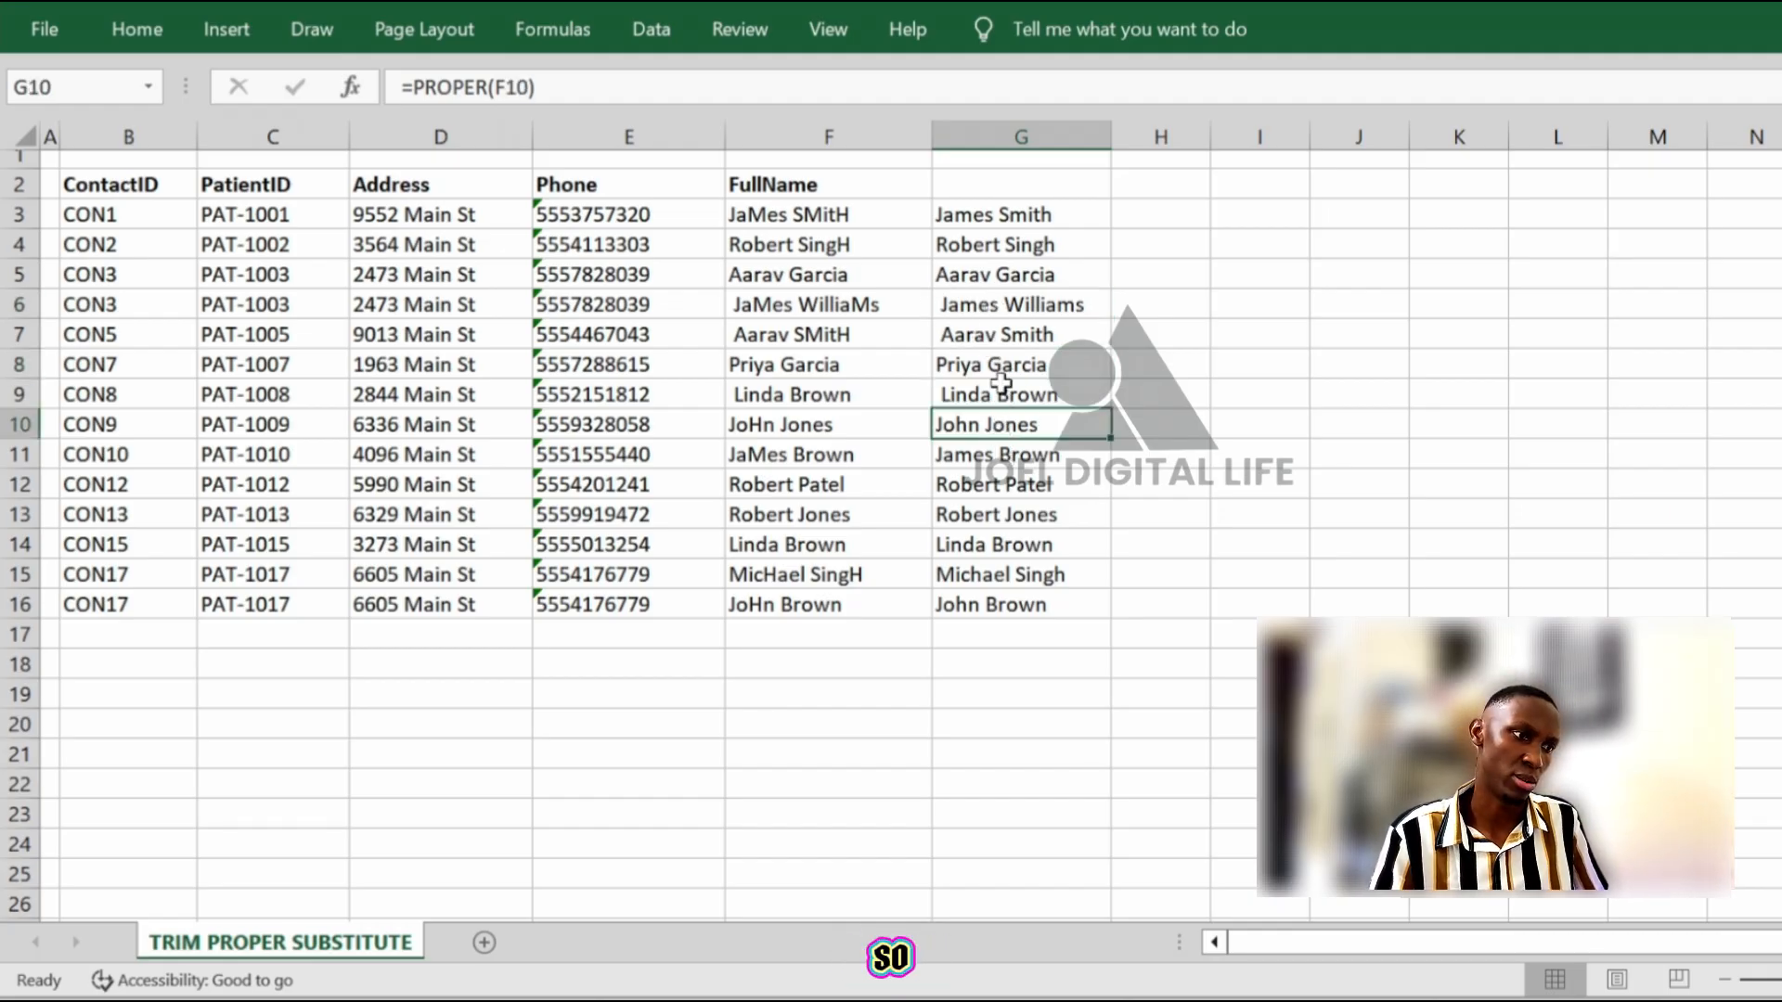
{"action": "left_click", "coordinate": [993, 247]}
{"action": "left_click", "coordinate": [992, 336]}
{"action": "left_click", "coordinate": [993, 306]}
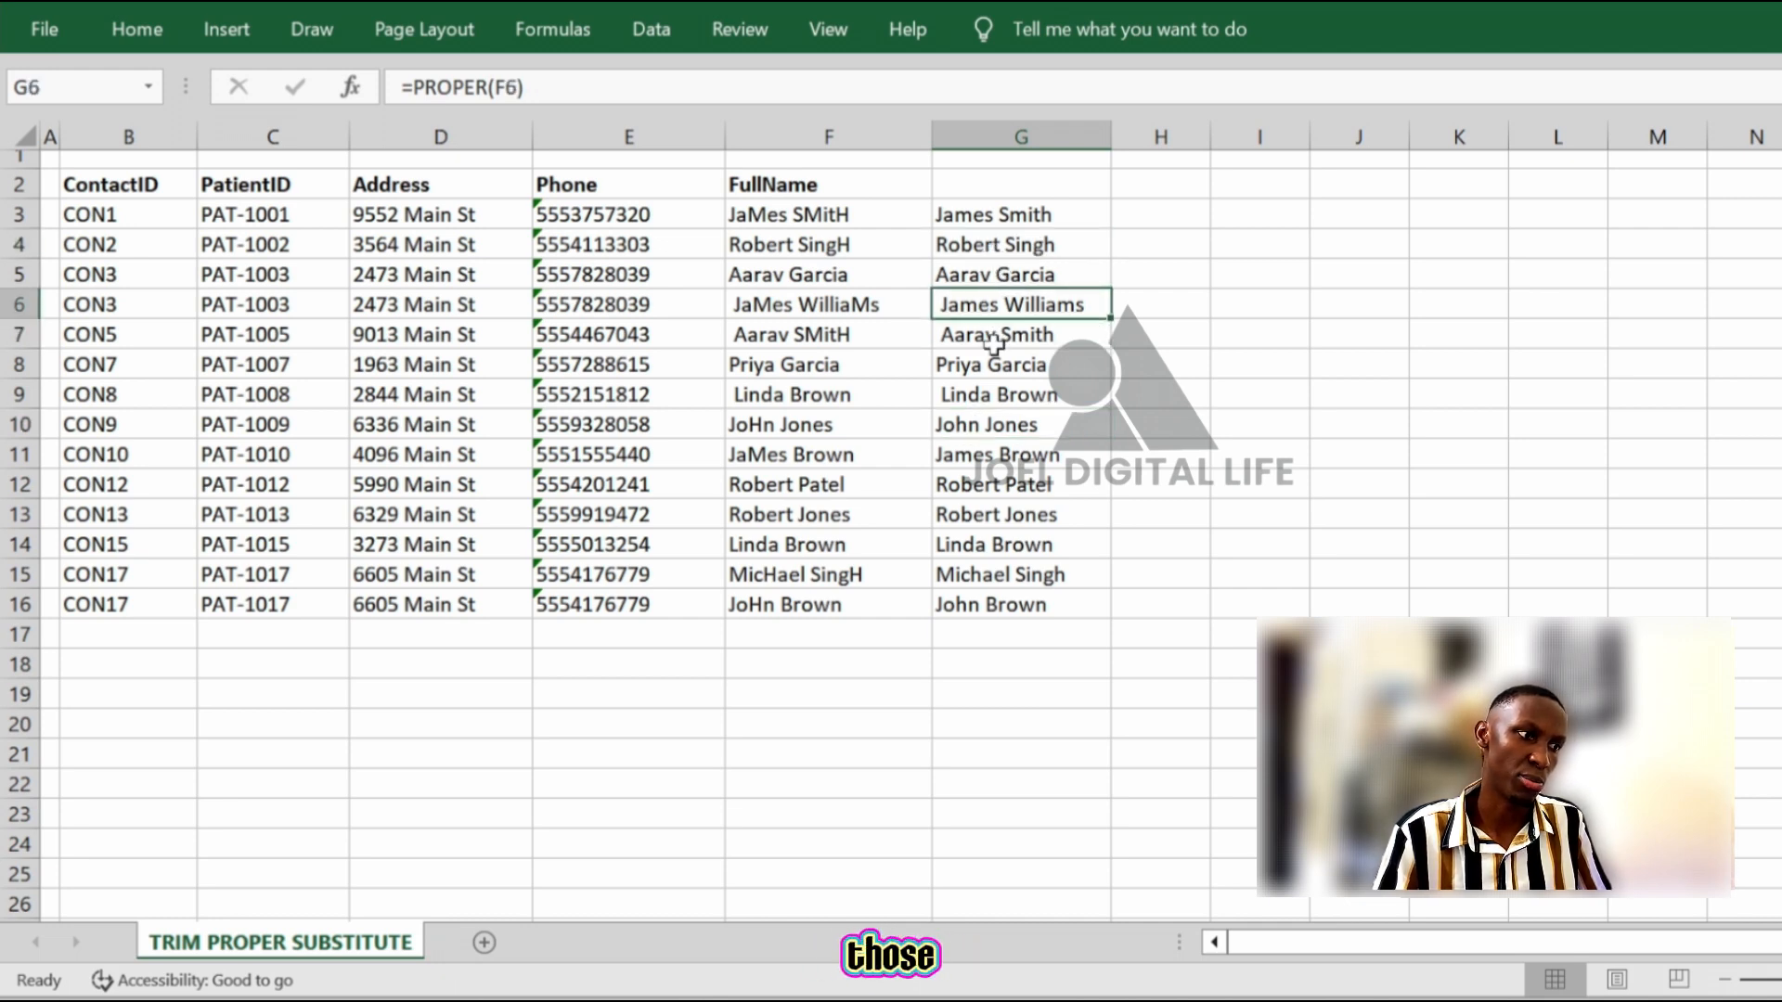
Wrap the G3 formula in TRIM so it reads =TRIM(PROPER(F3))
{"action": "left_click", "coordinate": [1027, 218]}
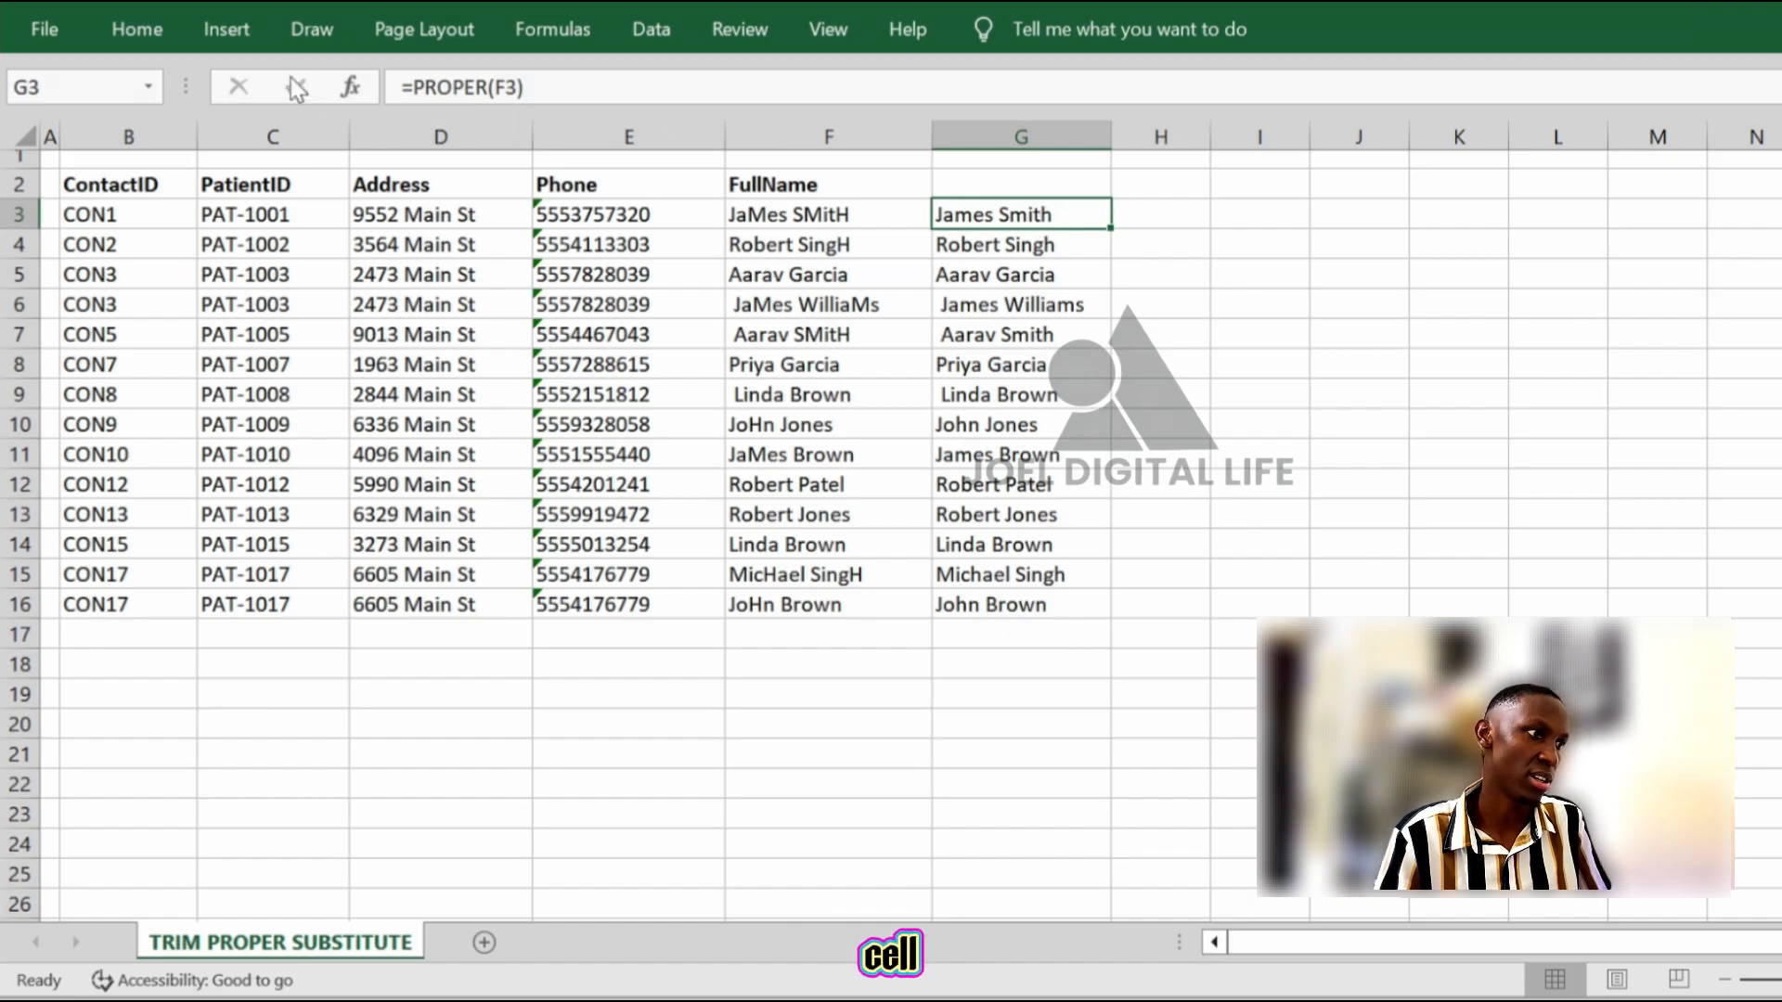
{"action": "left_click", "coordinate": [405, 87]}
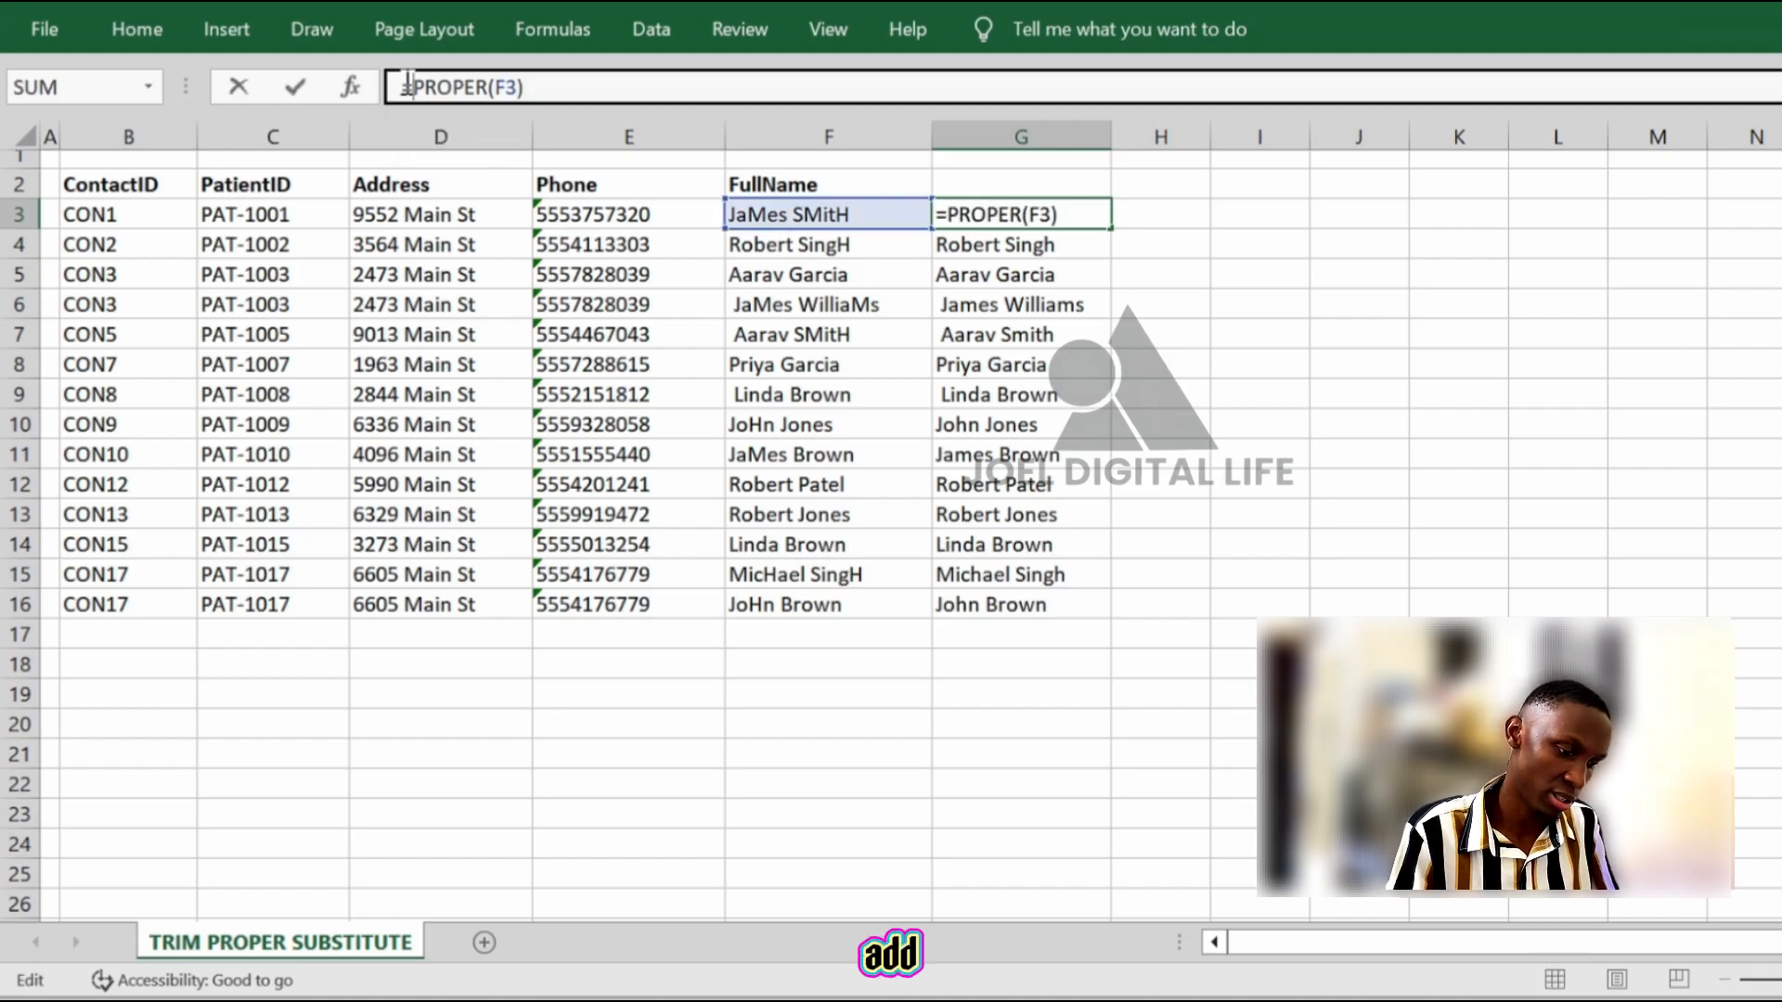
{"action": "type", "text": "tr"}
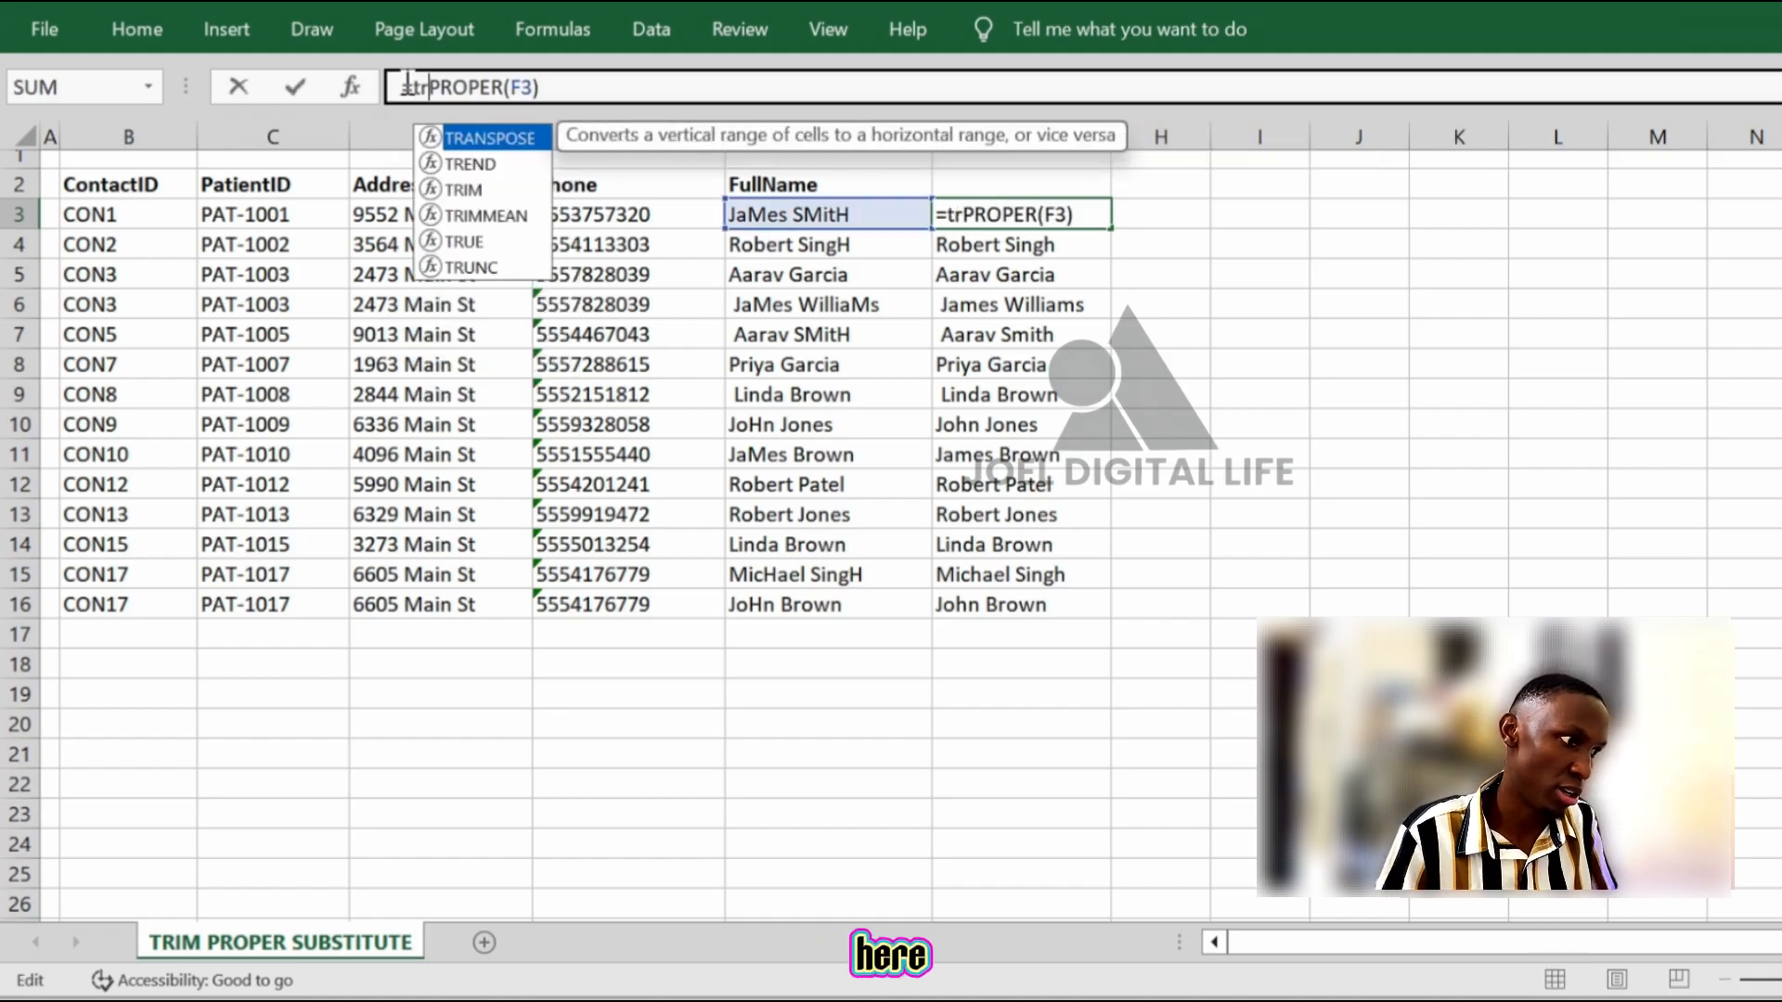
{"action": "double_click", "coordinate": [473, 185]}
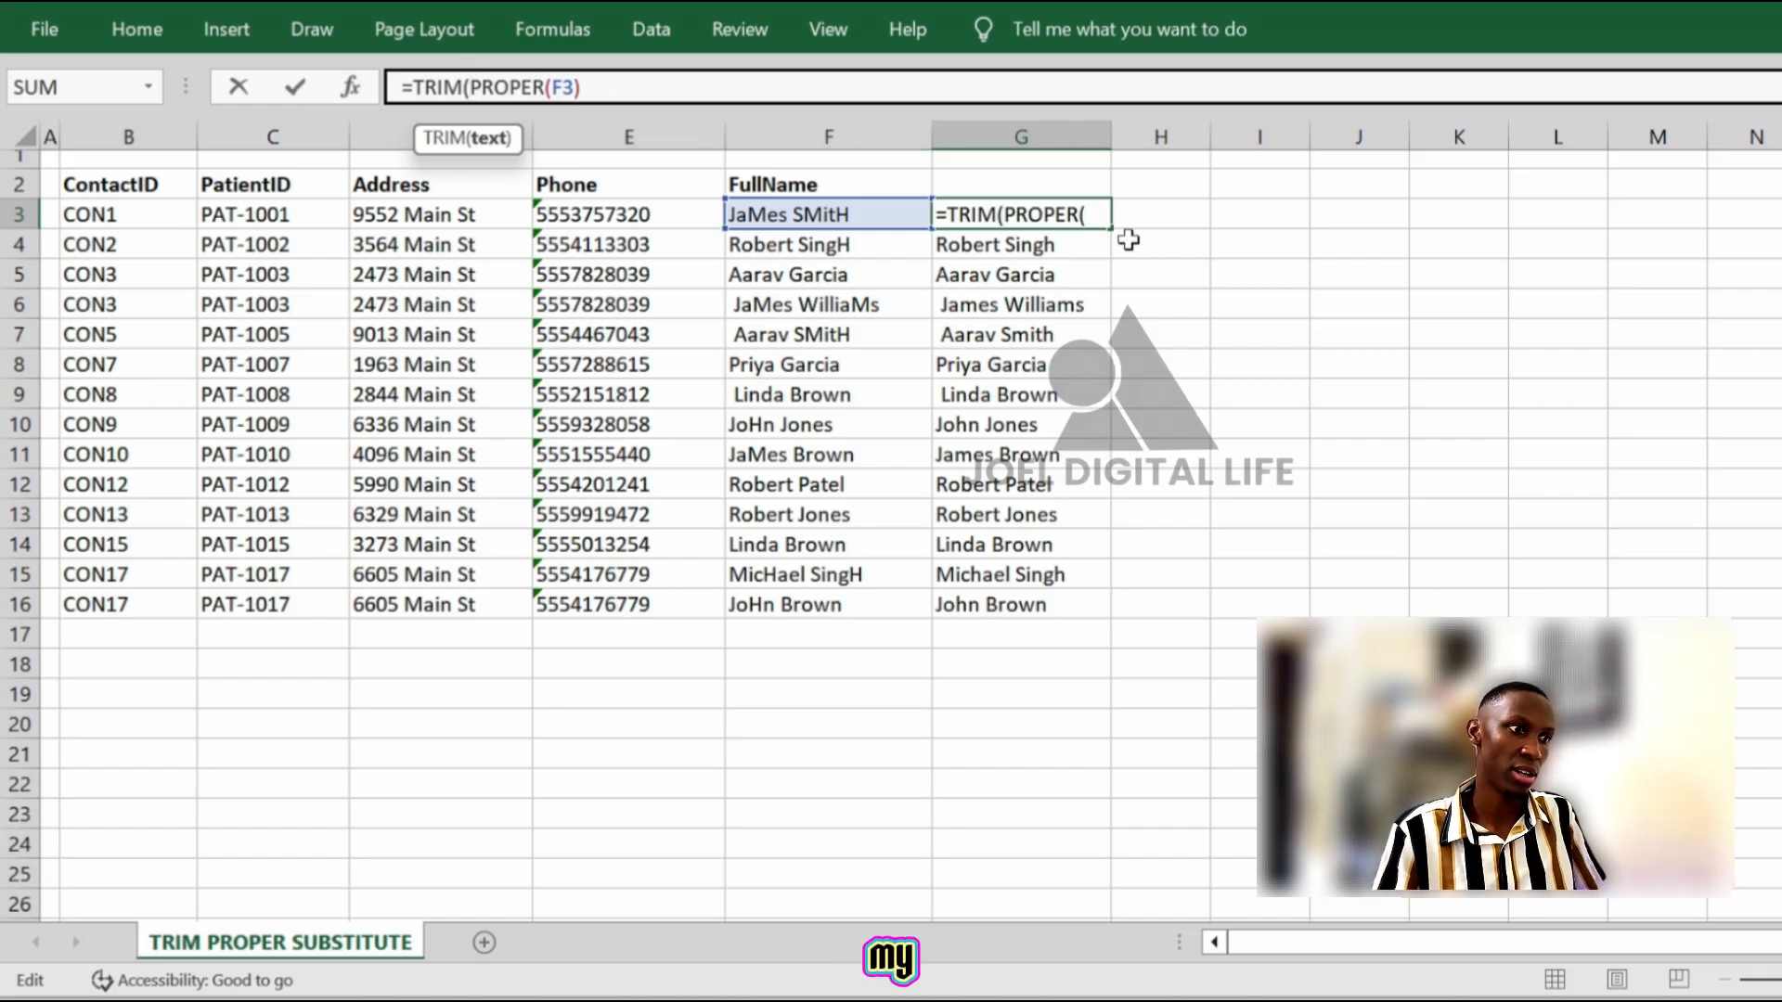
{"action": "left_click", "coordinate": [601, 89]}
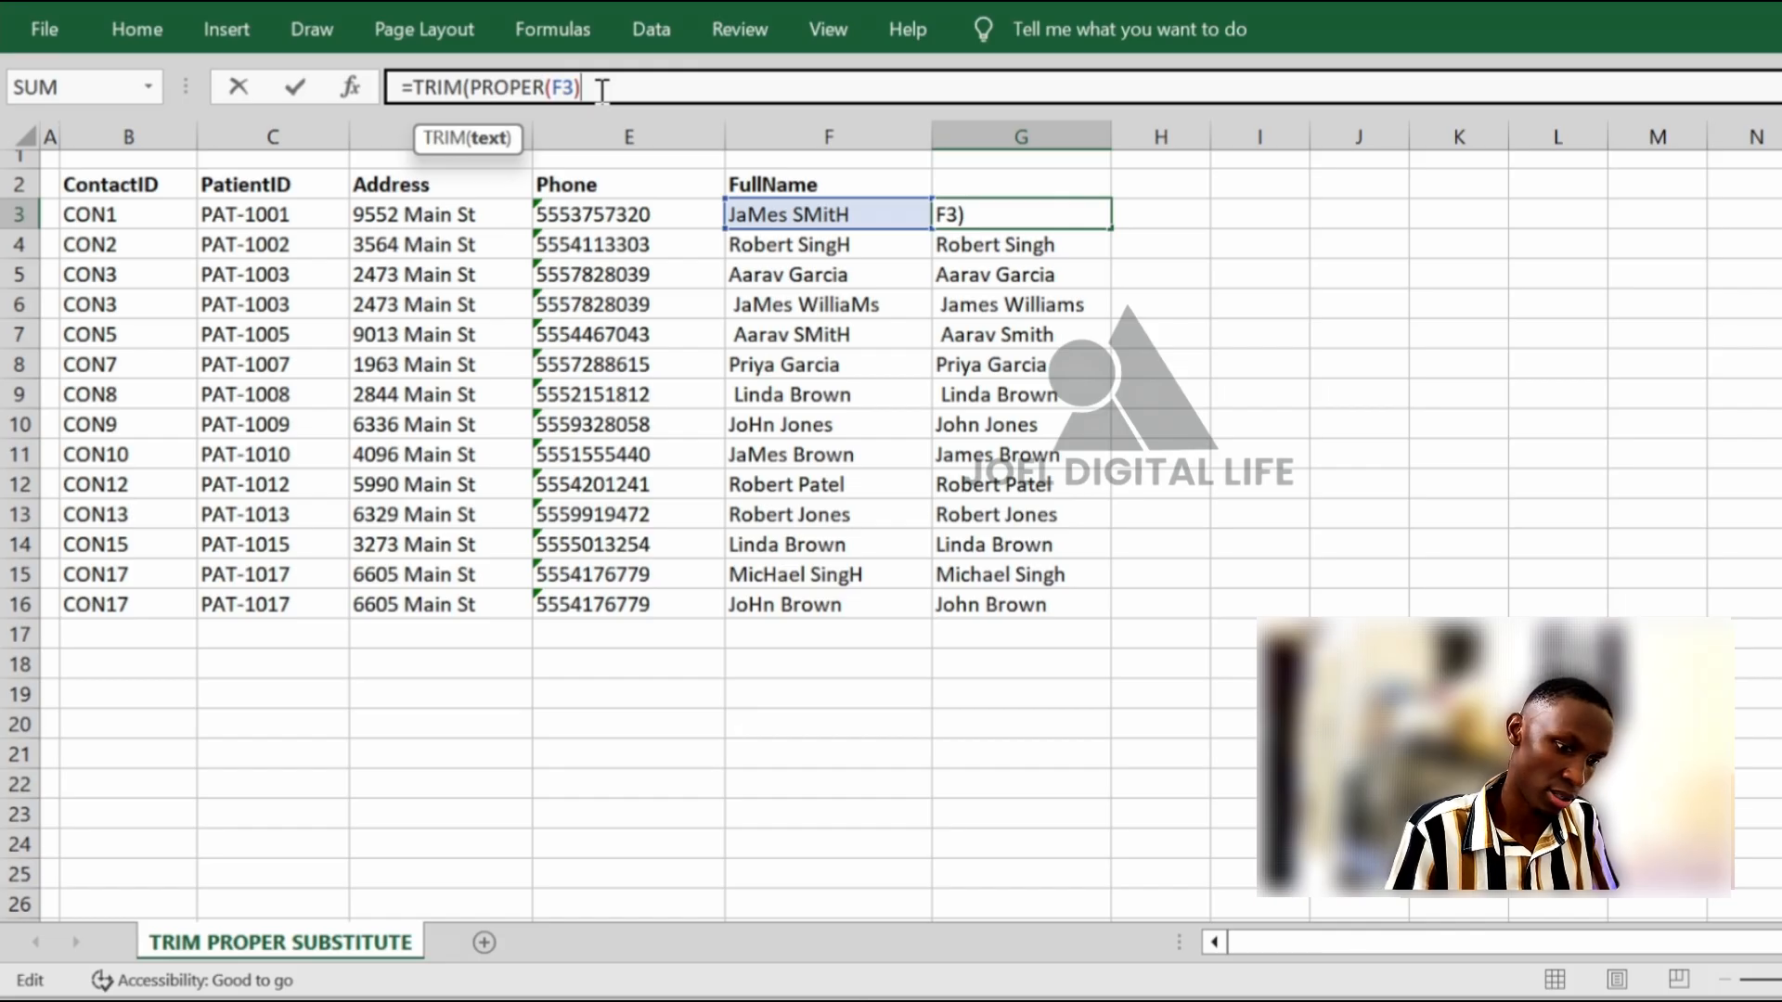
{"action": "type", "text": ")"}
{"action": "key", "text": "Return"}
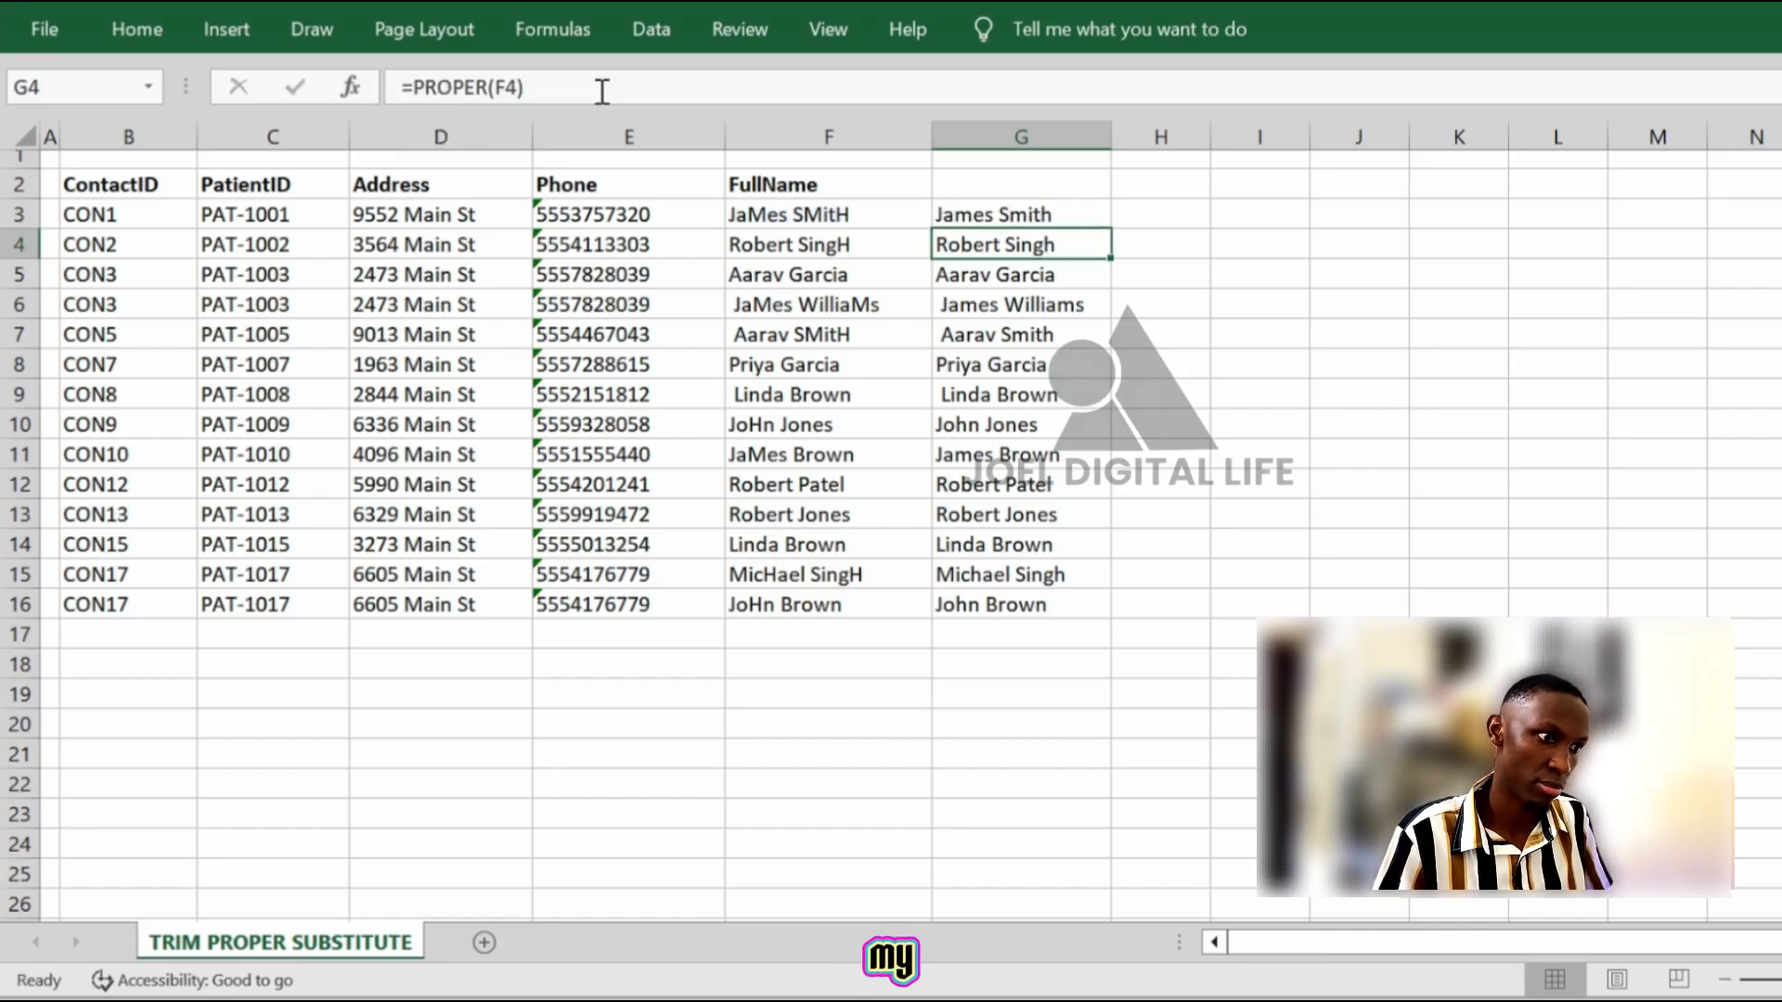
Fill the combined TRIM and PROPER formula from G3 down through G16 and check the spacing of the names
{"action": "left_click", "coordinate": [1077, 215]}
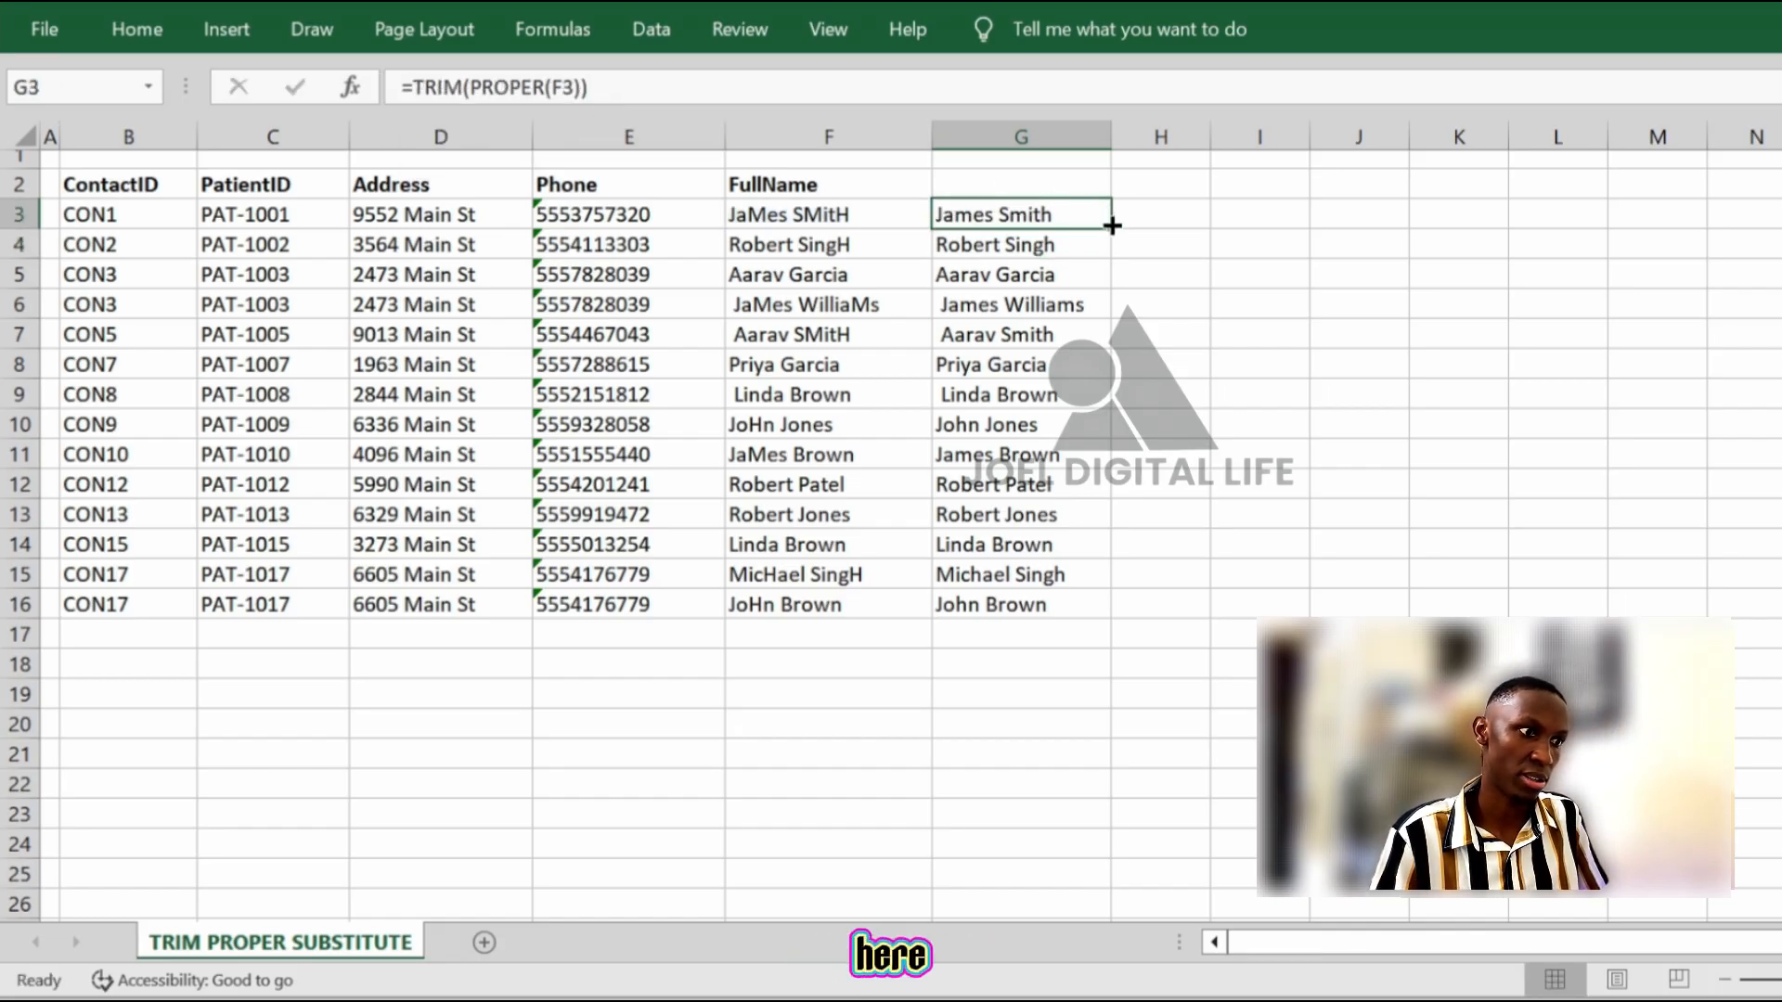
{"action": "double_click", "coordinate": [1109, 228]}
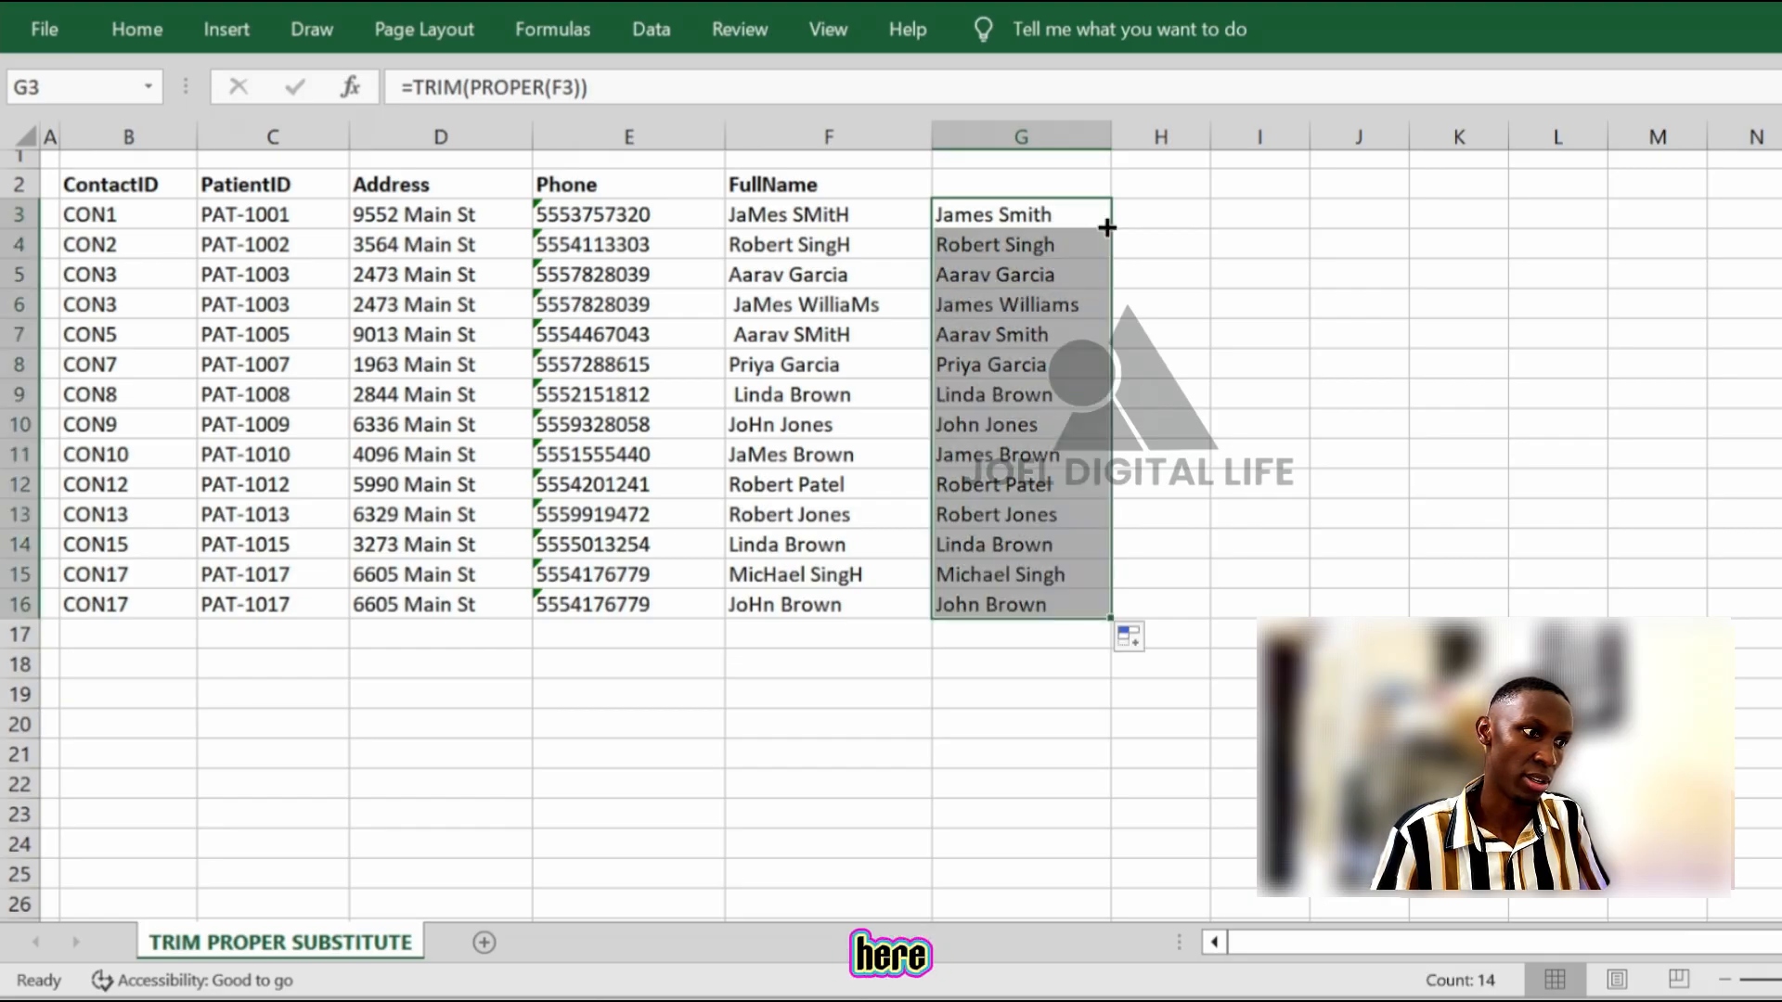
{"action": "left_click", "coordinate": [1084, 413]}
{"action": "left_click", "coordinate": [1045, 273]}
{"action": "left_click", "coordinate": [986, 367]}
{"action": "left_click", "coordinate": [988, 397]}
{"action": "left_click", "coordinate": [987, 363]}
{"action": "left_click", "coordinate": [985, 334]}
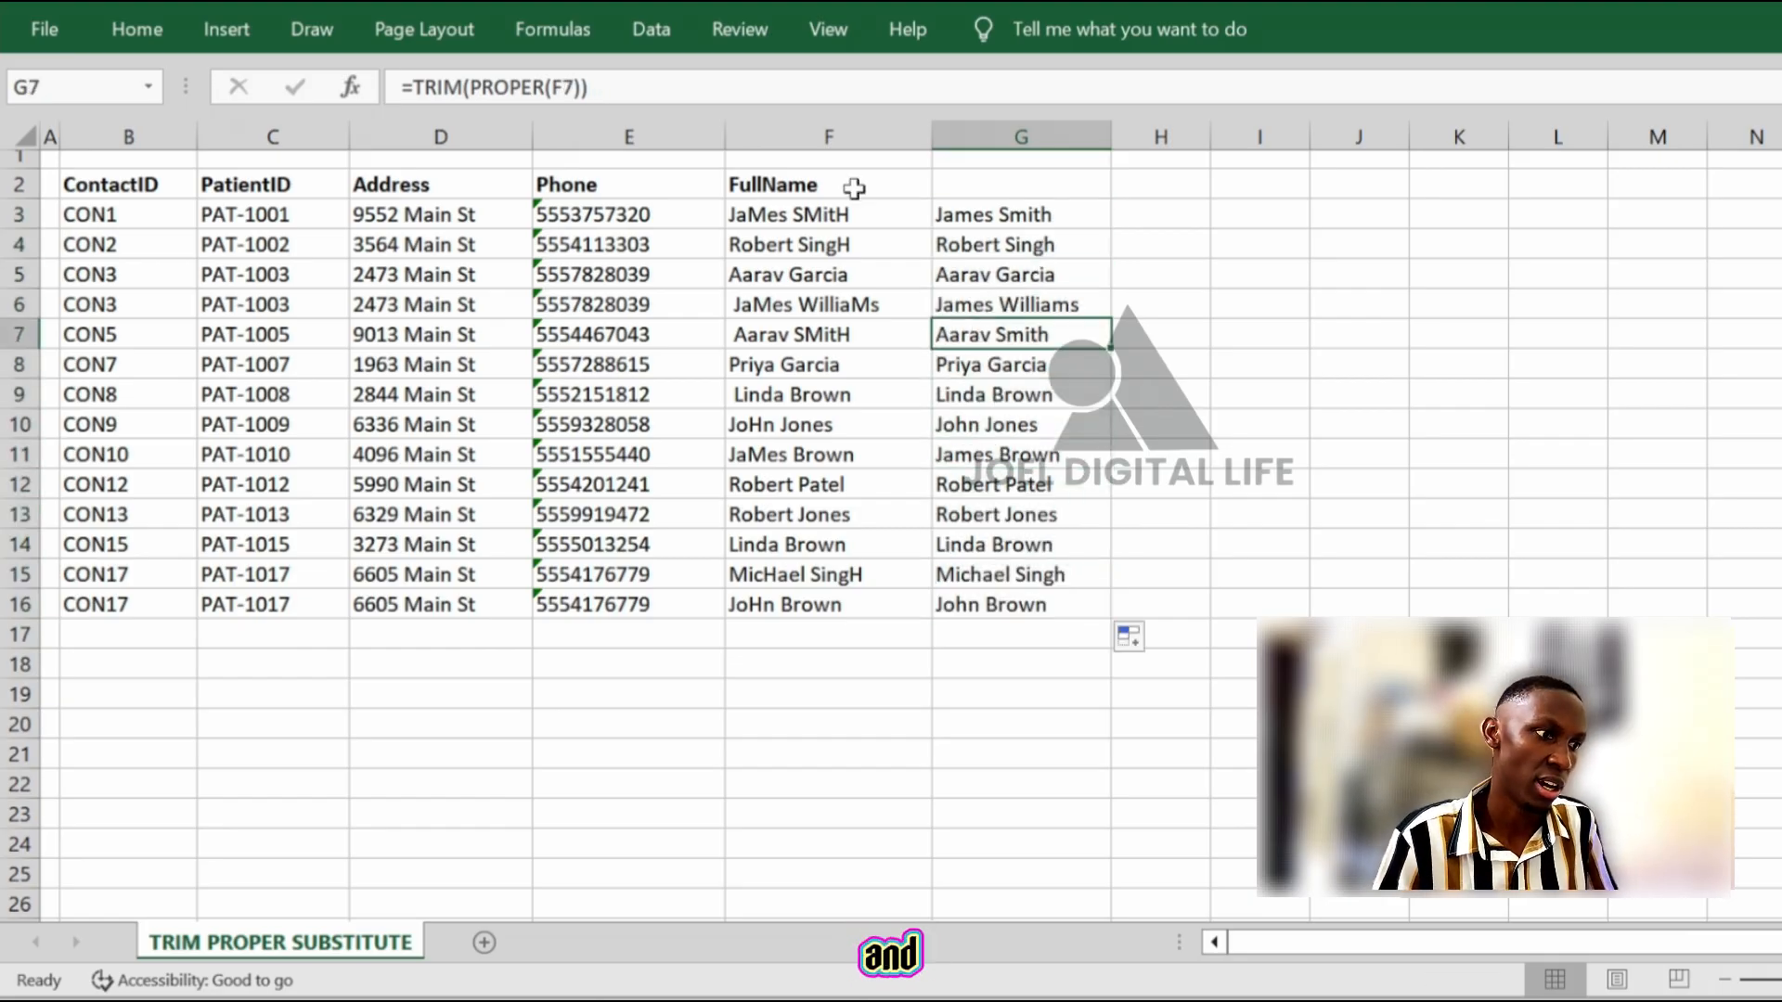
Fill the FullName header from F2 into G2
{"action": "left_click", "coordinate": [921, 191]}
{"action": "left_click_drag", "start_coordinate": [931, 195], "coordinate": [1049, 197]}
{"action": "left_click", "coordinate": [1065, 274]}
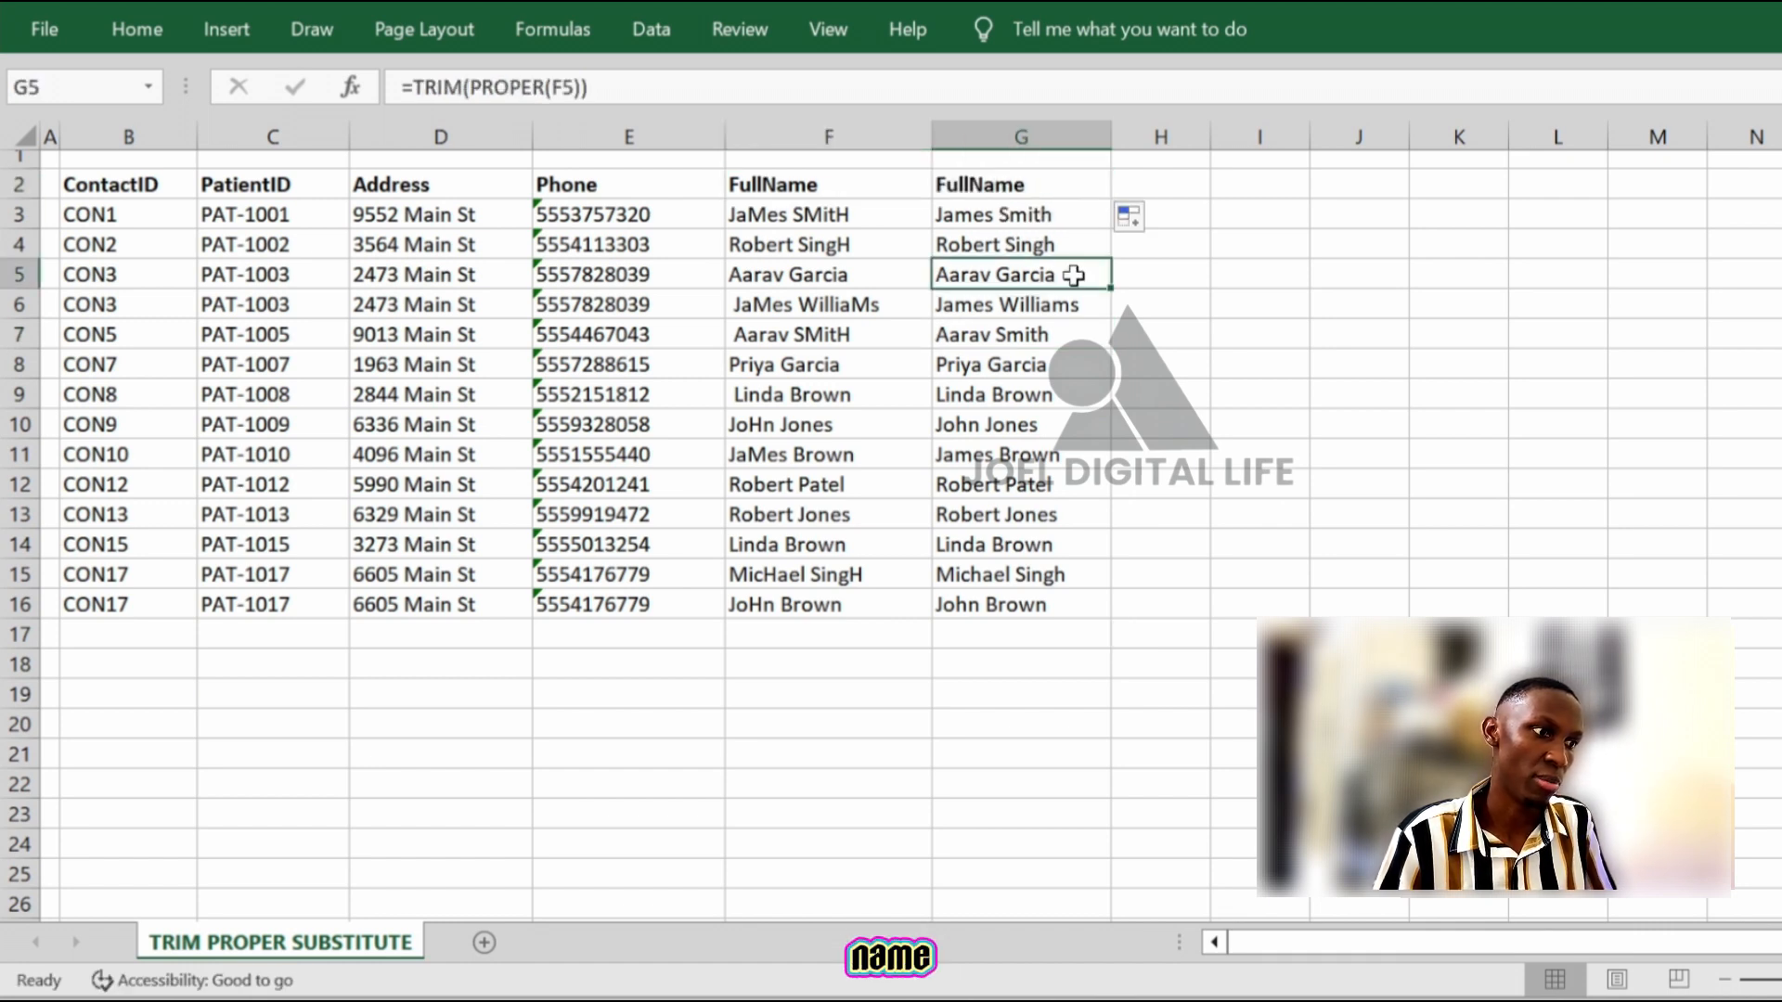
Convert the TRIM and PROPER formulas in G3:G16 to static values by pasting them over themselves as values
{"action": "left_click", "coordinate": [1063, 223]}
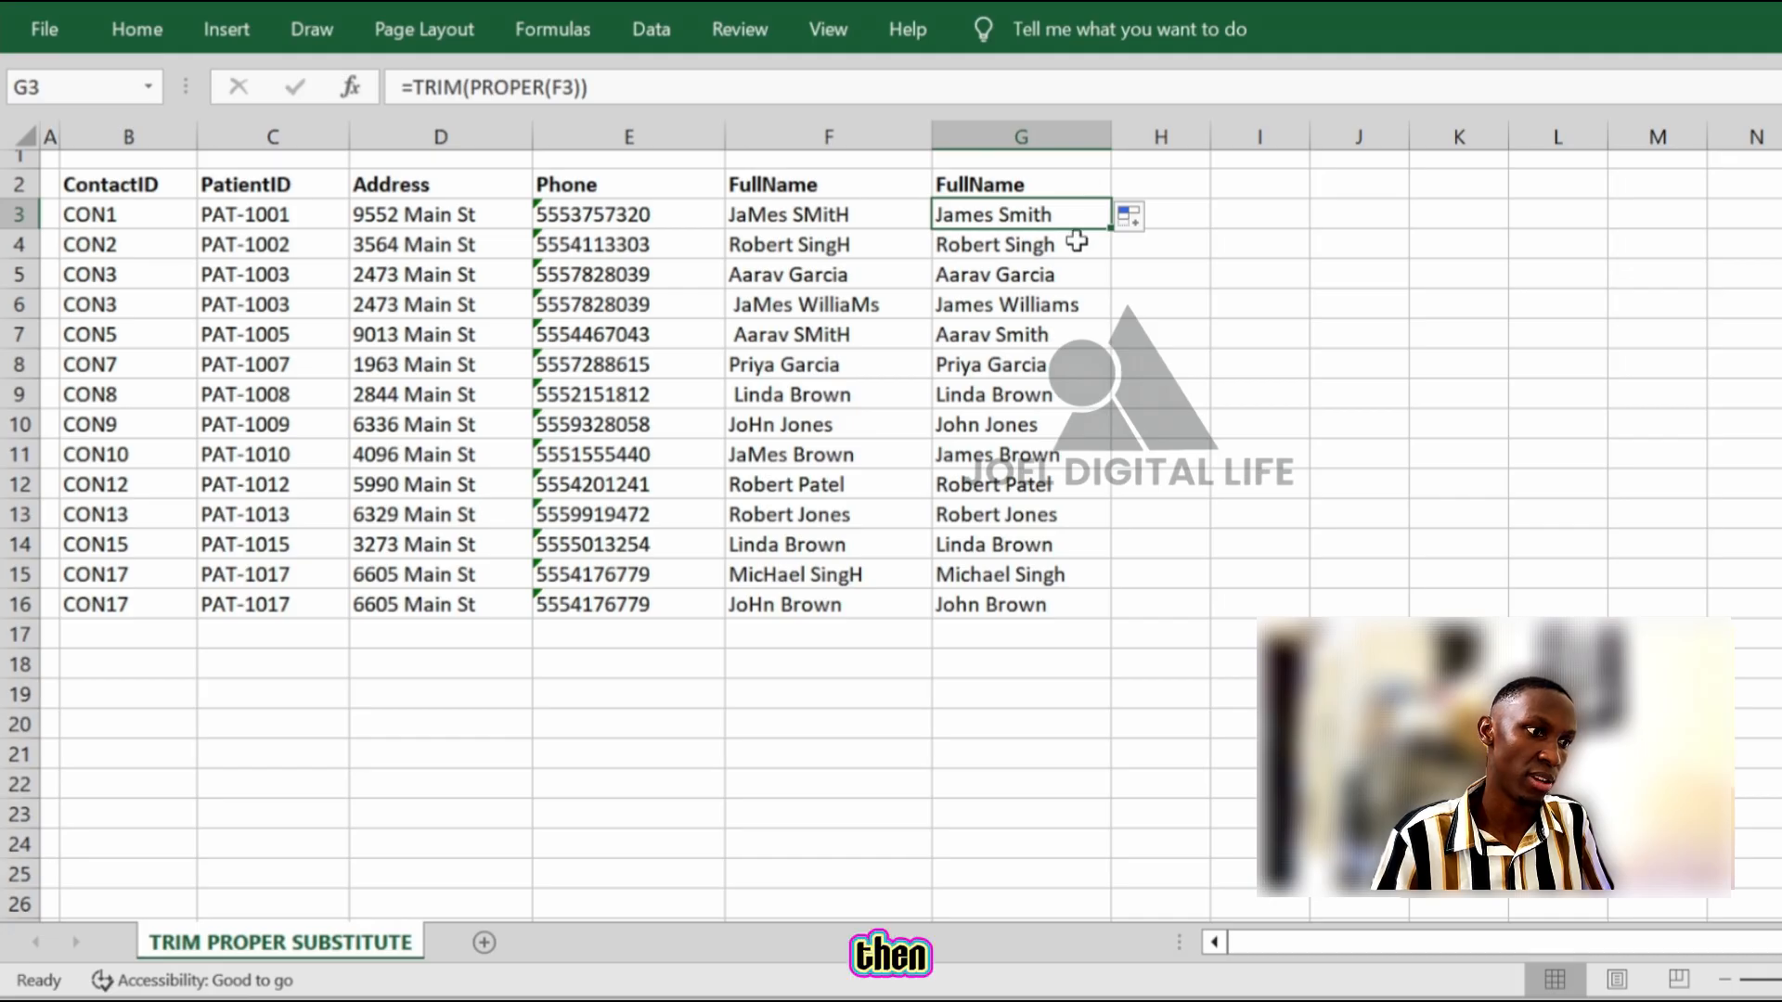
{"action": "left_click_drag", "start_coordinate": [1076, 223], "coordinate": [1069, 606]}
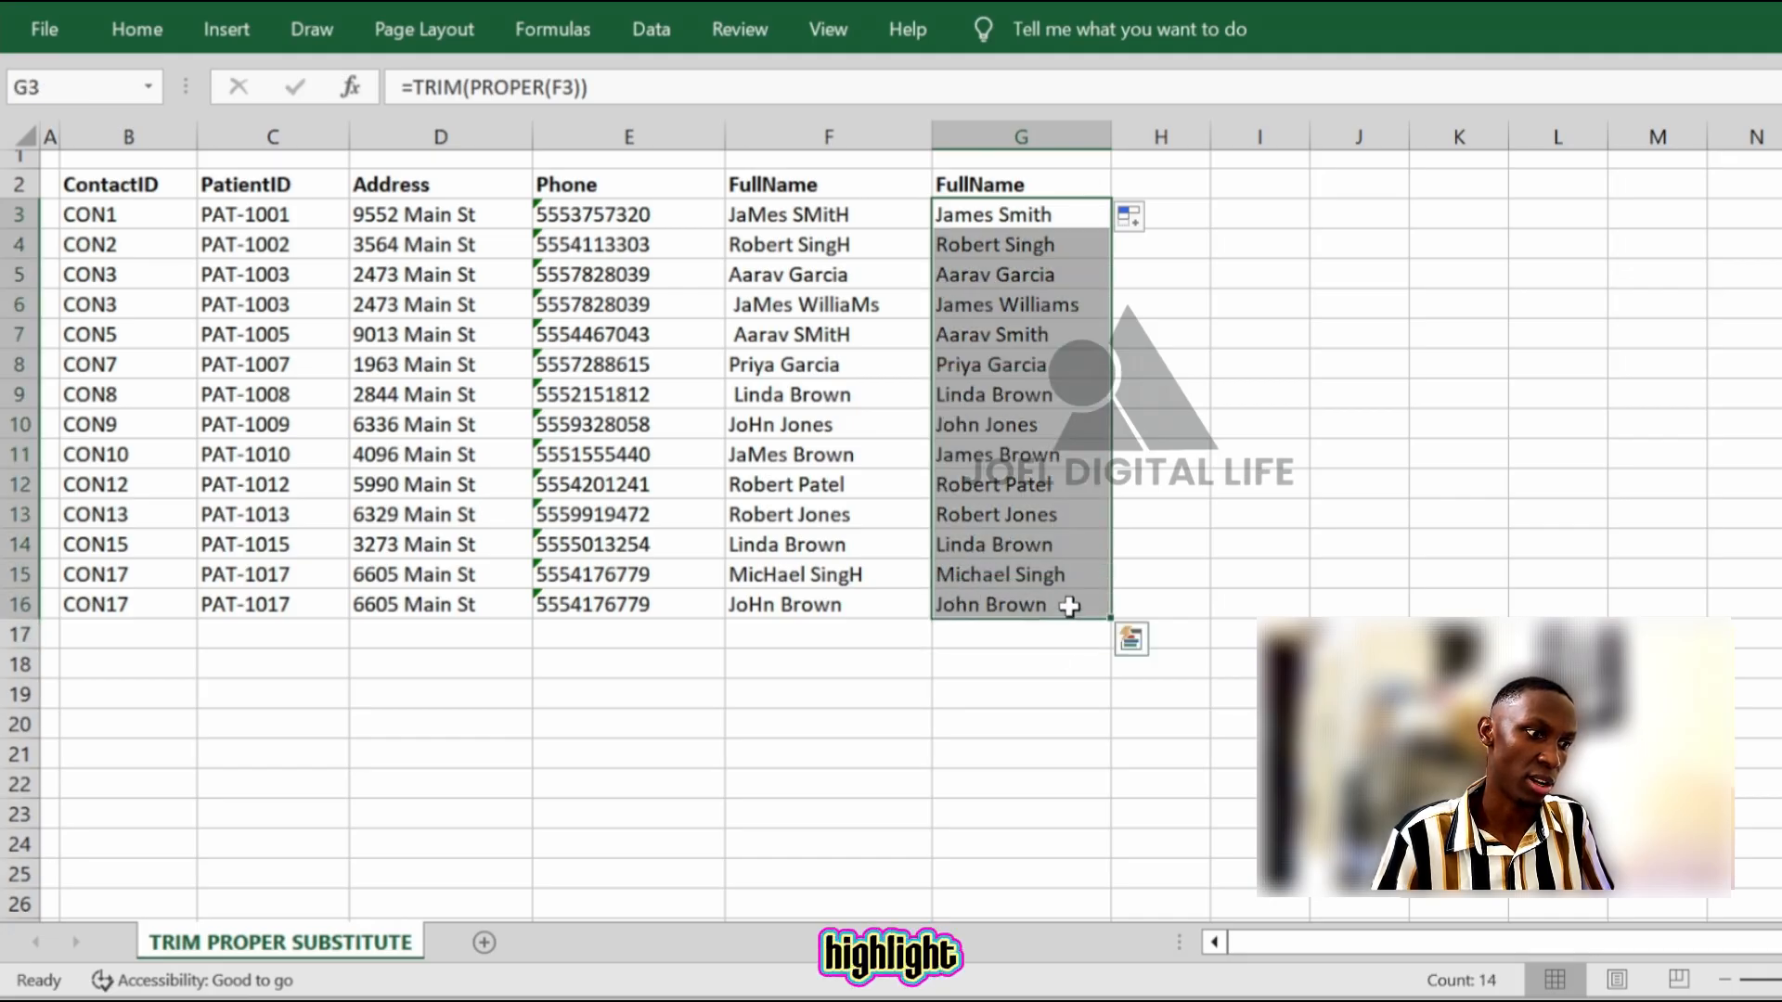
{"action": "key", "text": "ctrl+c"}
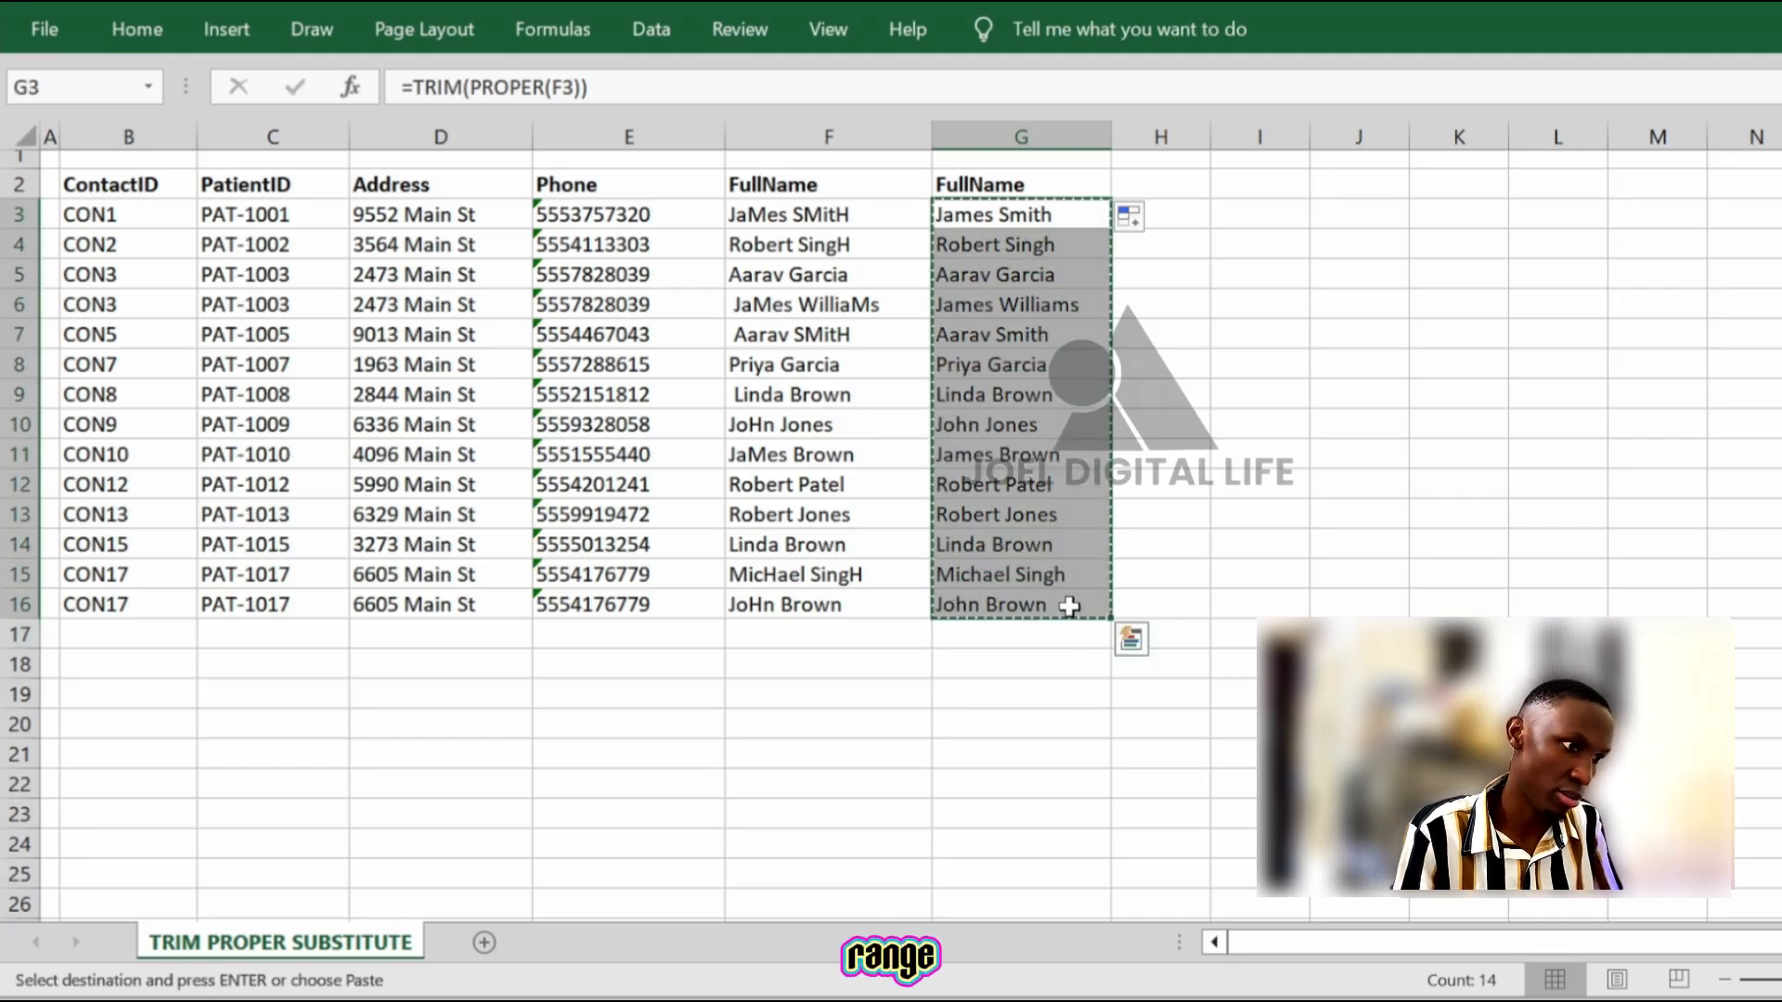
{"action": "left_click", "coordinate": [135, 26]}
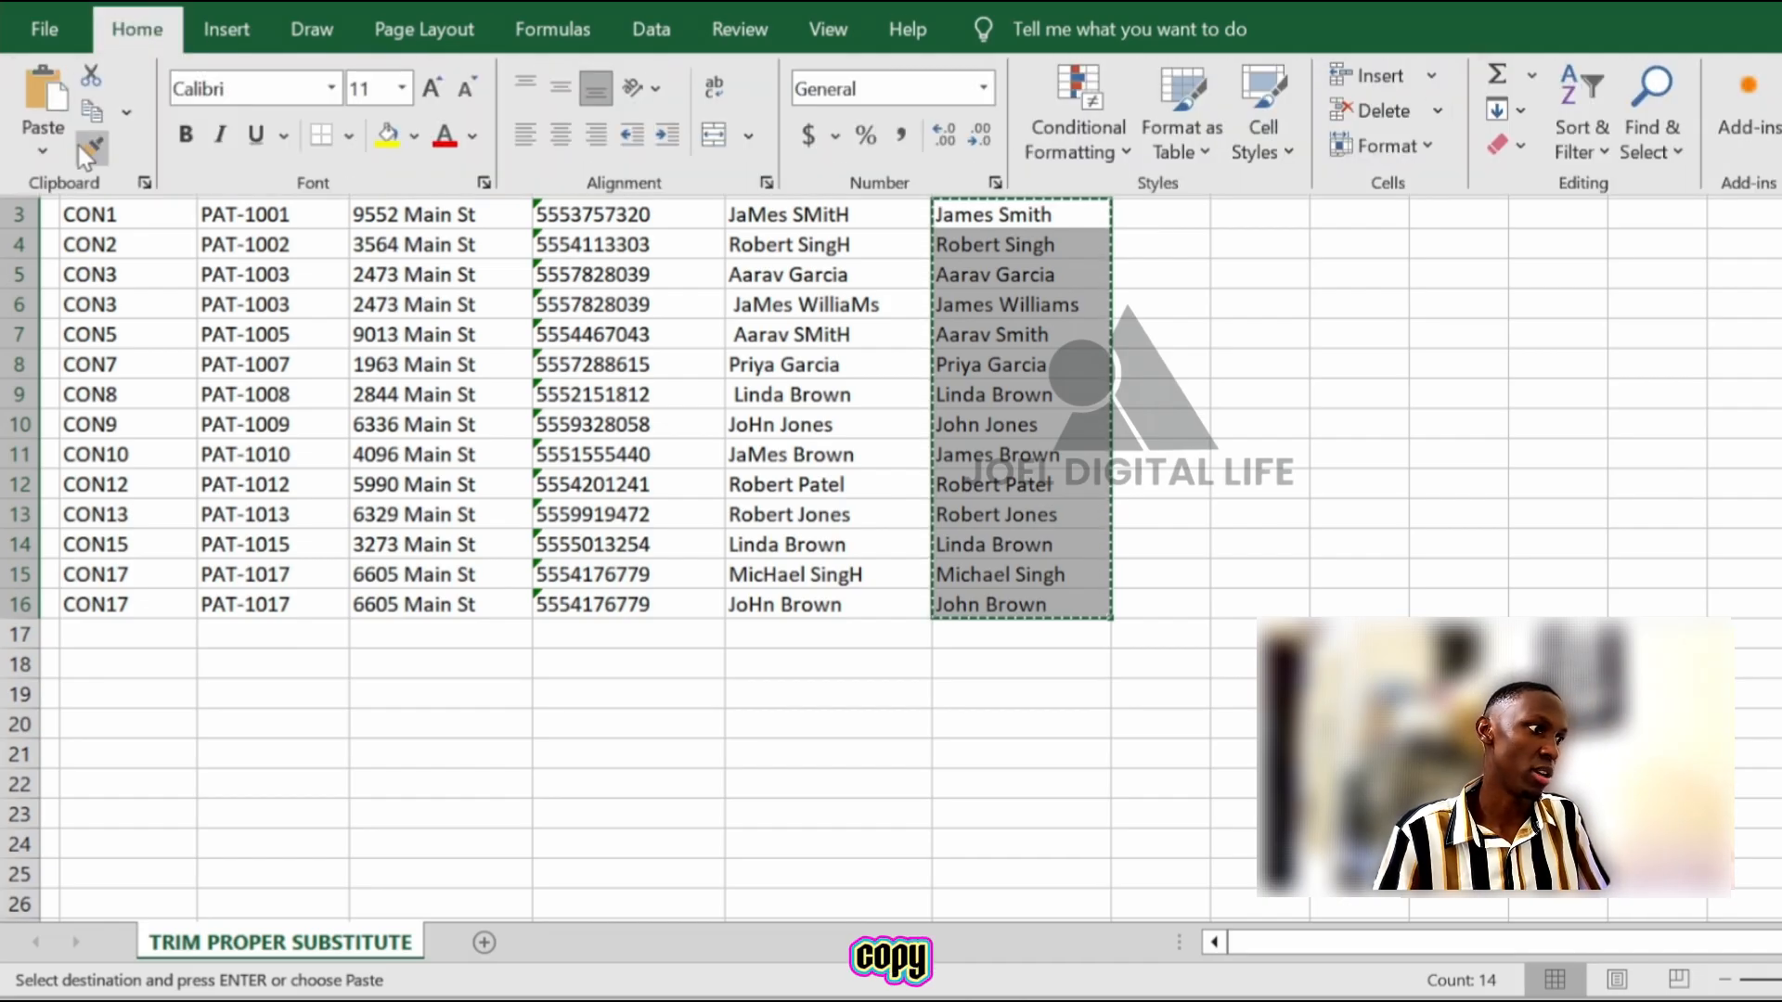
{"action": "left_click", "coordinate": [63, 159]}
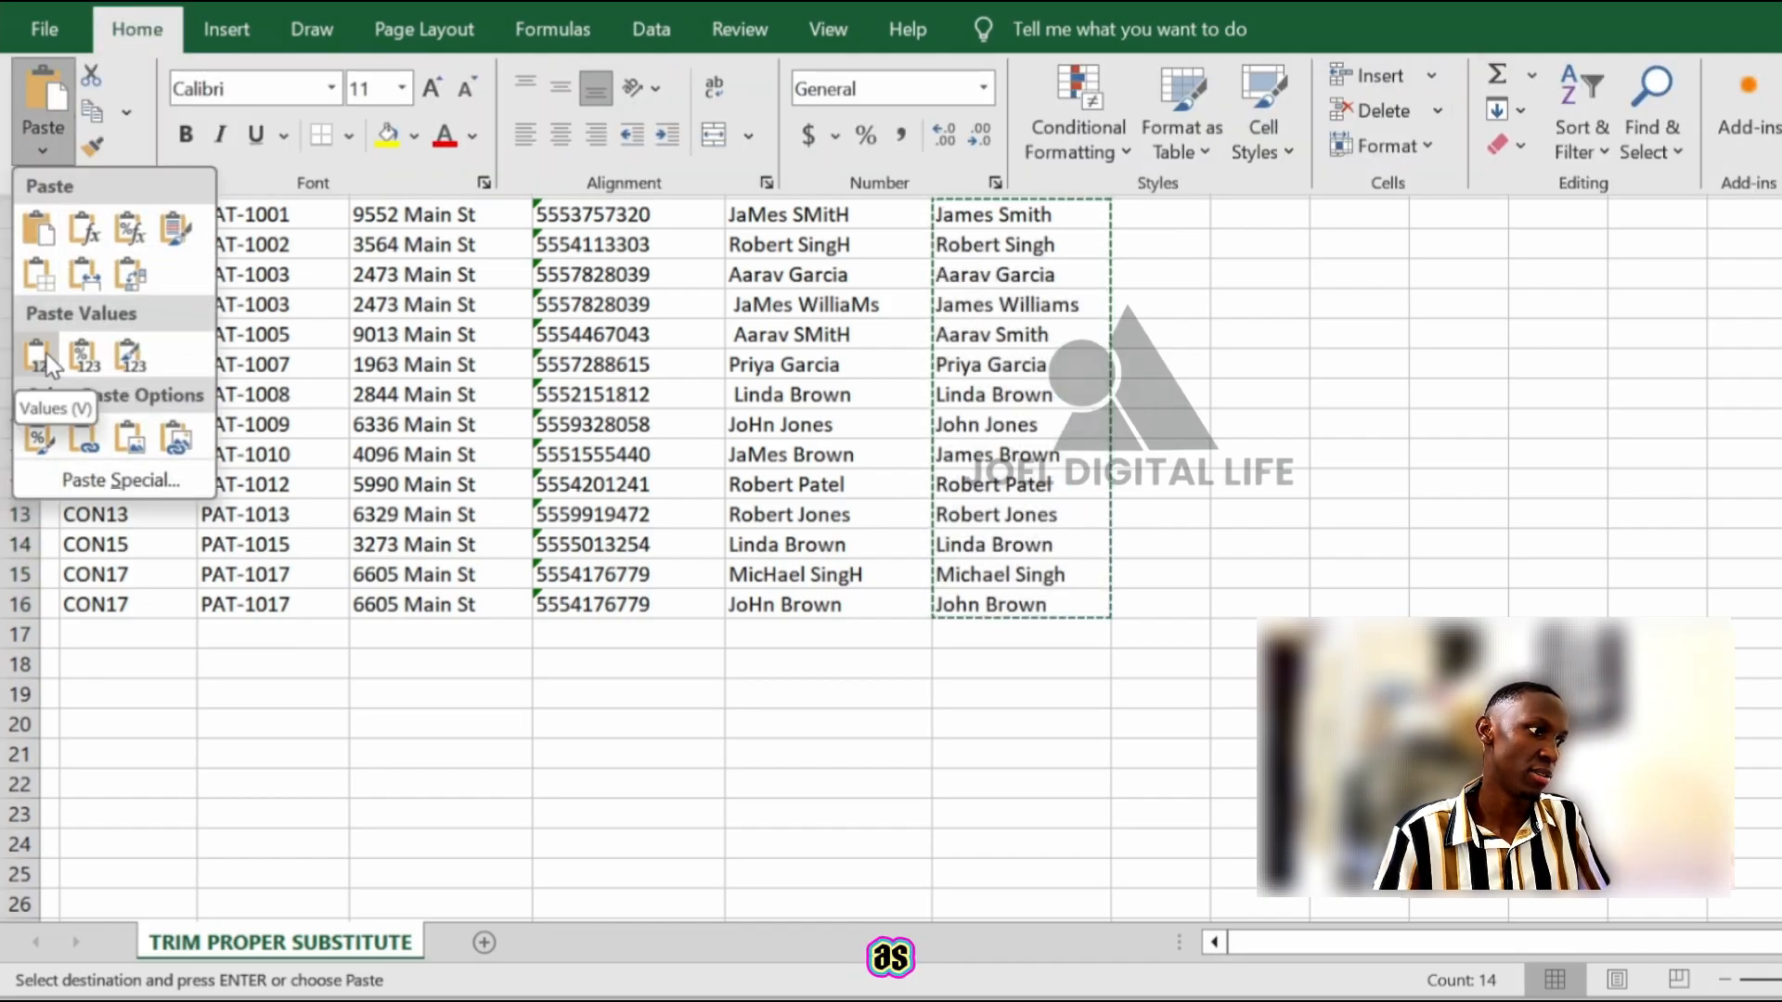
{"action": "left_click", "coordinate": [47, 353]}
{"action": "left_click", "coordinate": [1143, 343]}
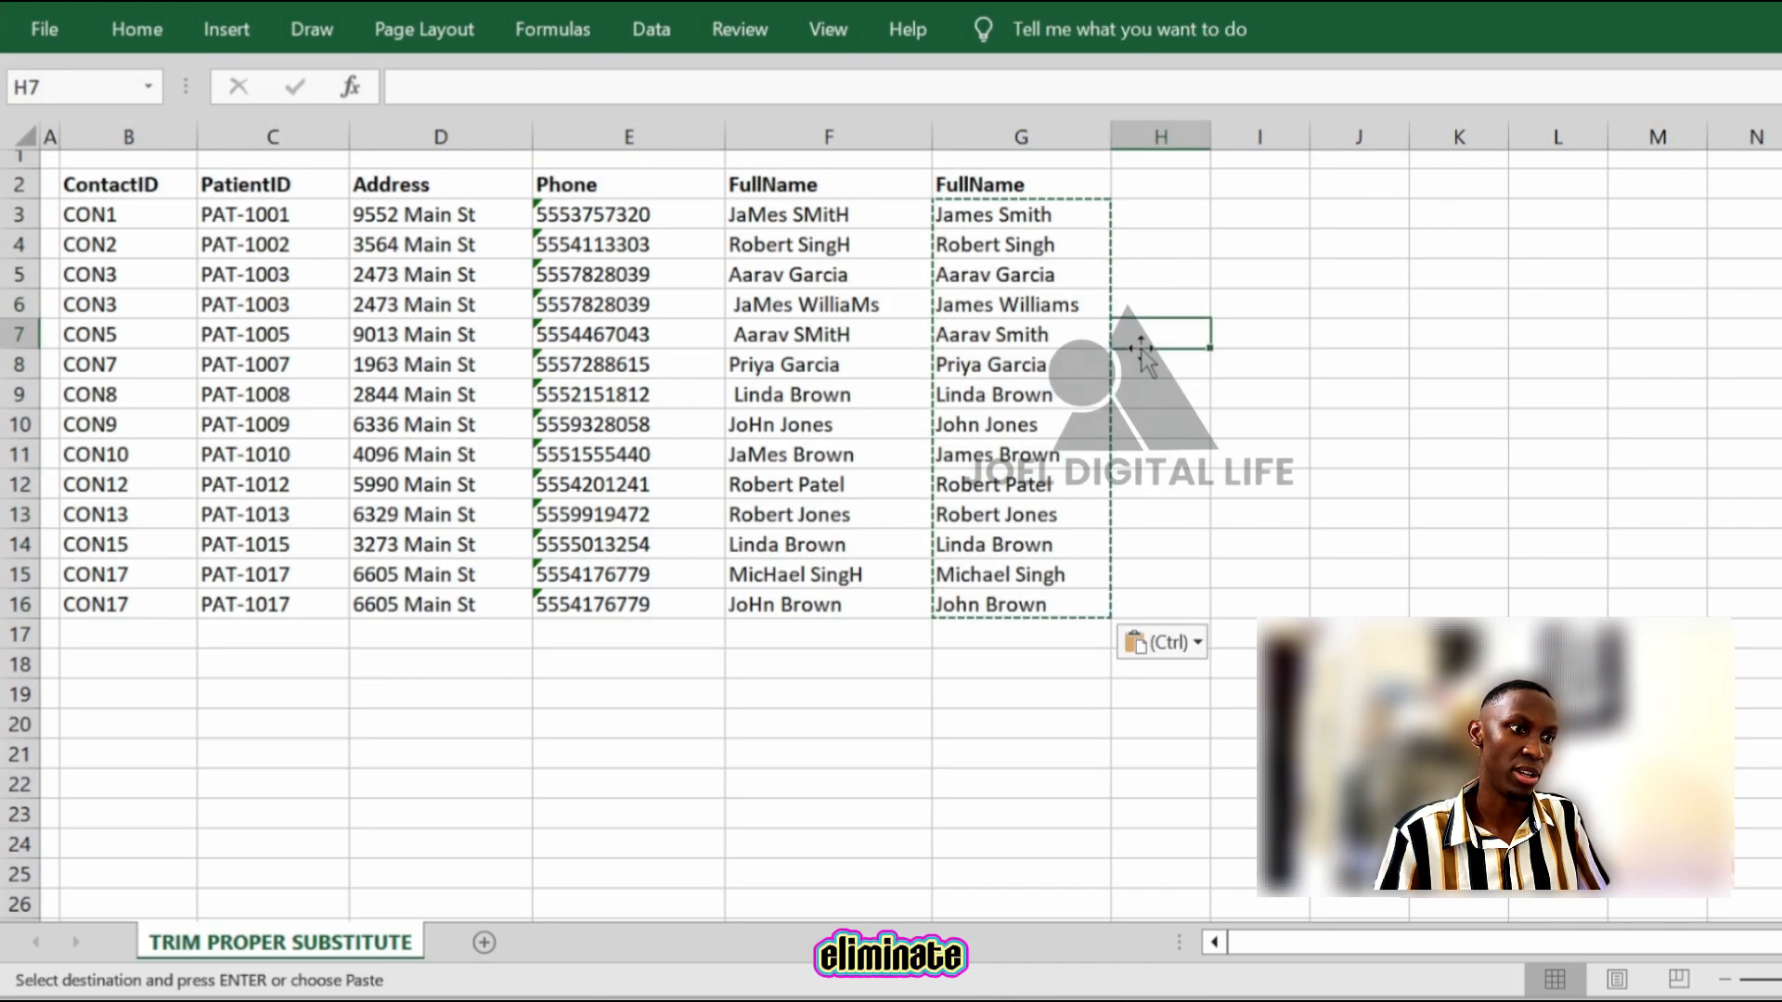
{"action": "key", "text": "Escape"}
{"action": "left_click", "coordinate": [1125, 245]}
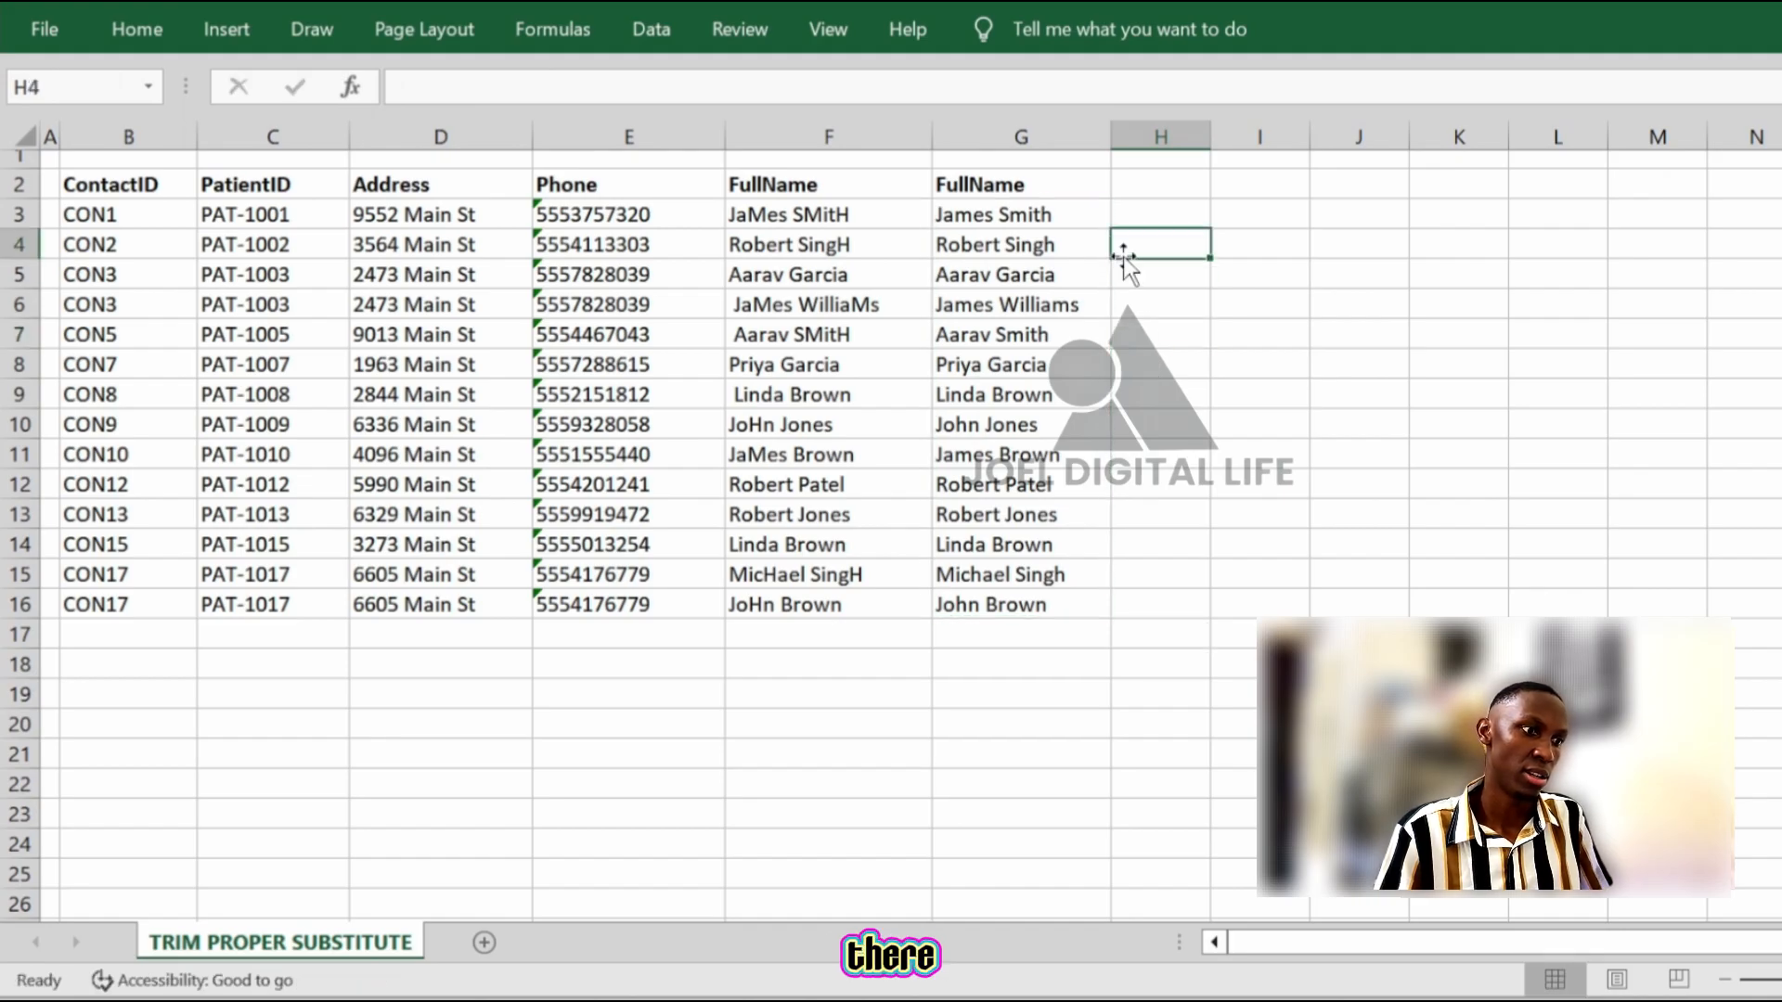
Delete the original FullName column F and look over the cleaned table
{"action": "left_click", "coordinate": [866, 131]}
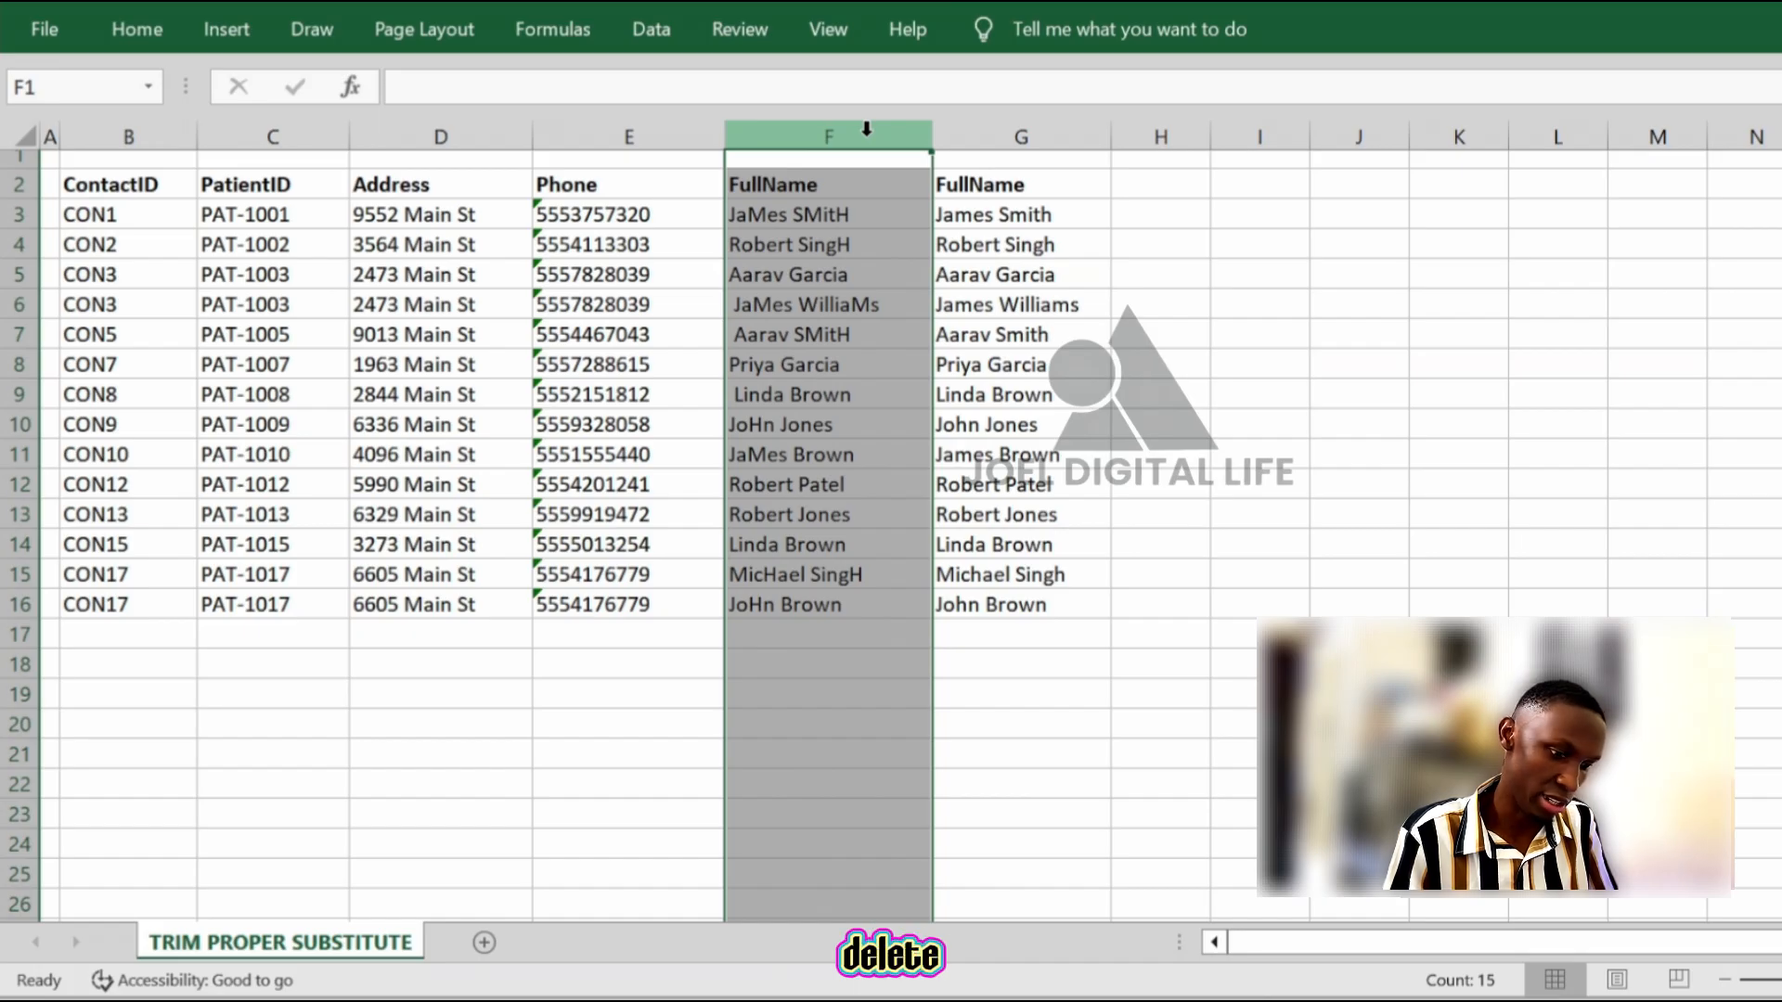
{"action": "key", "text": "ctrl+minus"}
{"action": "left_click", "coordinate": [1150, 394]}
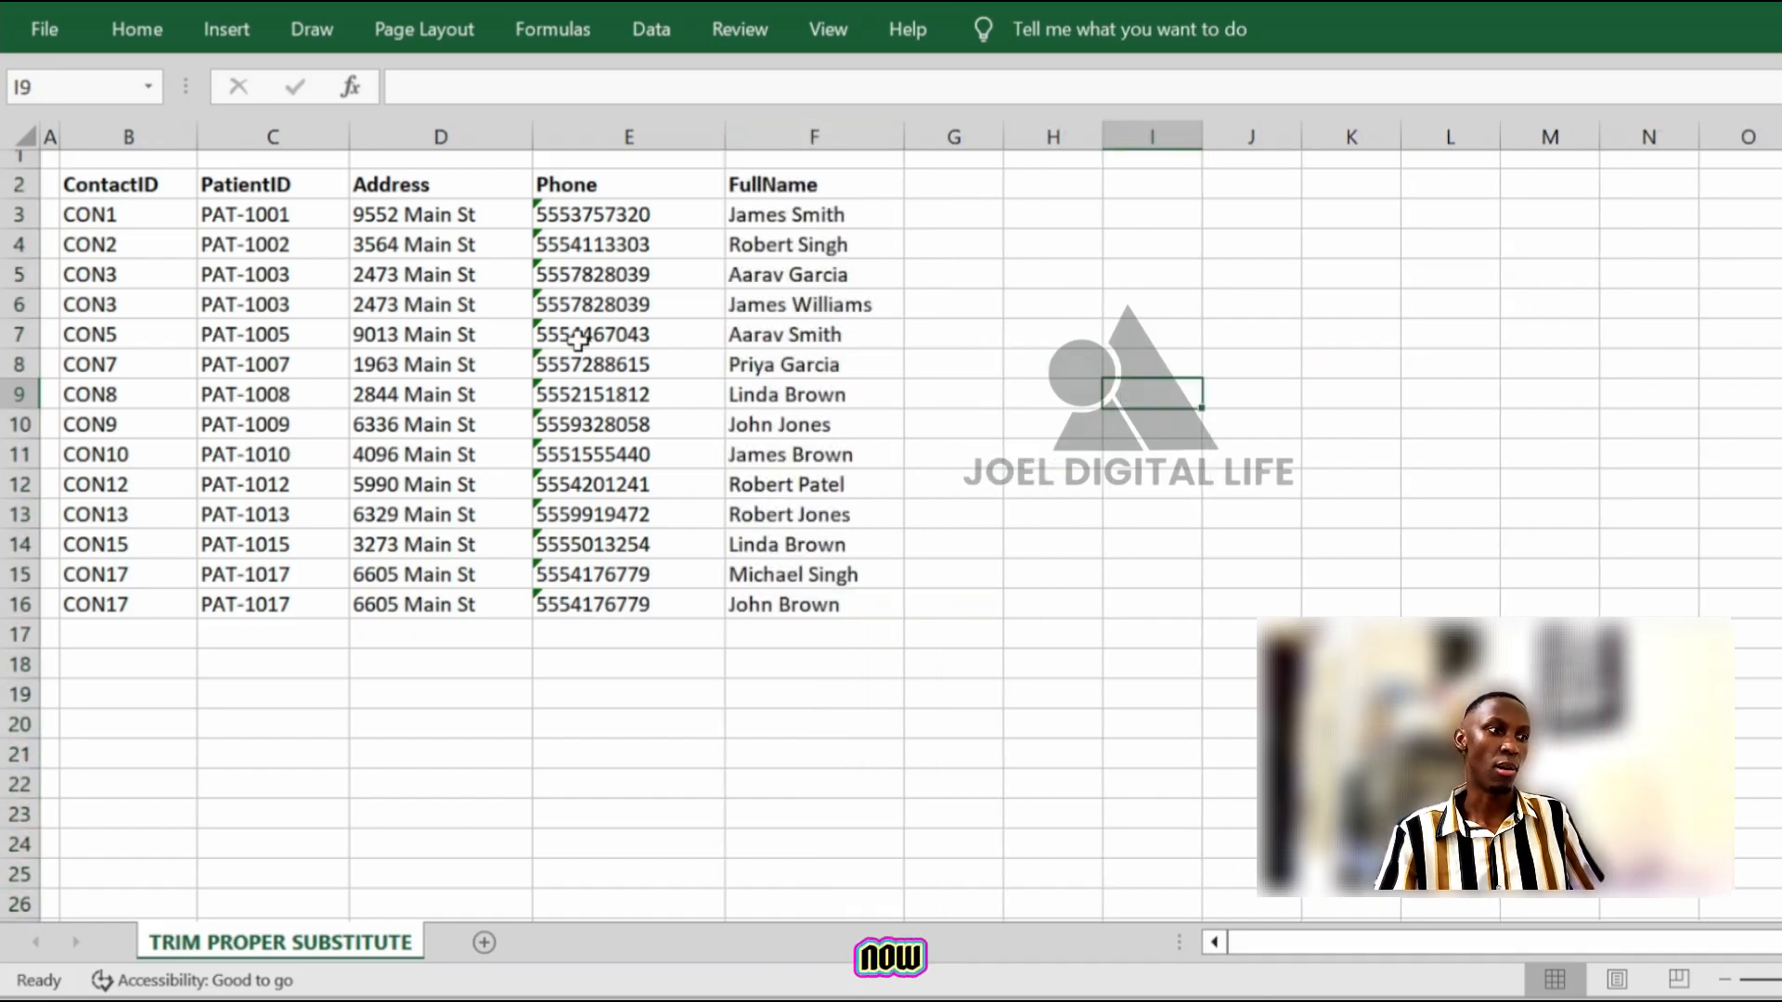
{"action": "left_click_drag", "start_coordinate": [111, 183], "coordinate": [862, 609]}
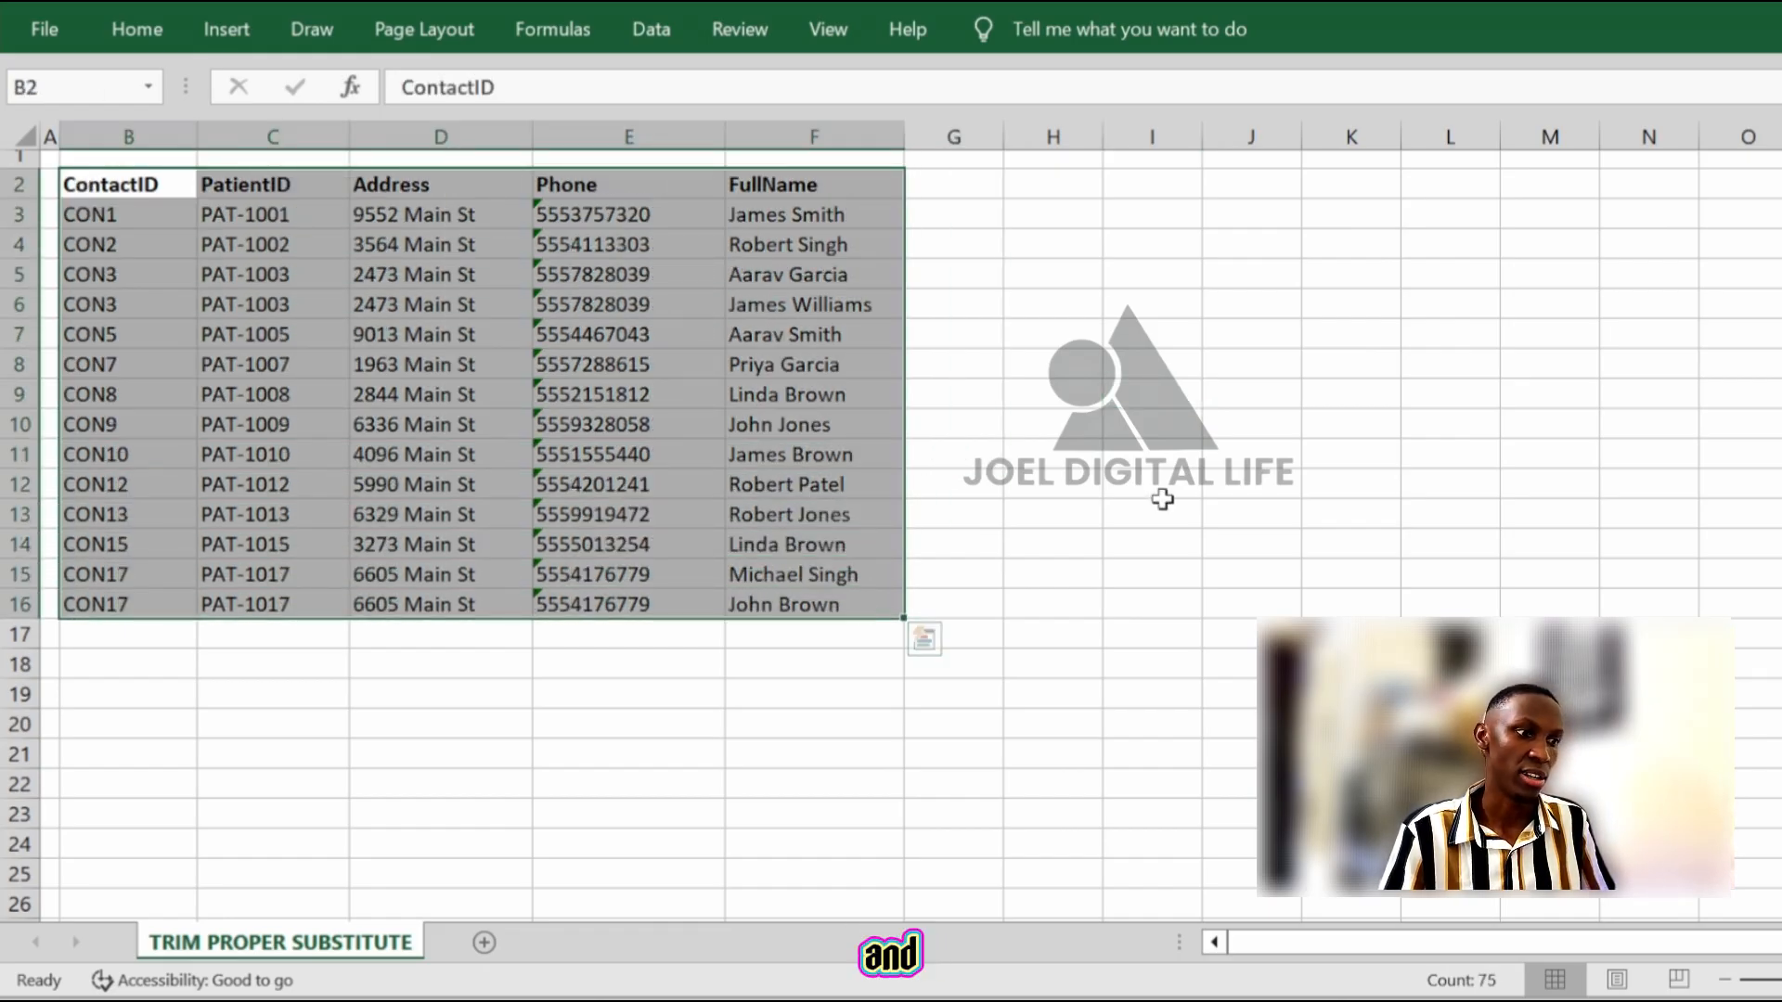
{"action": "left_click", "coordinate": [1067, 513]}
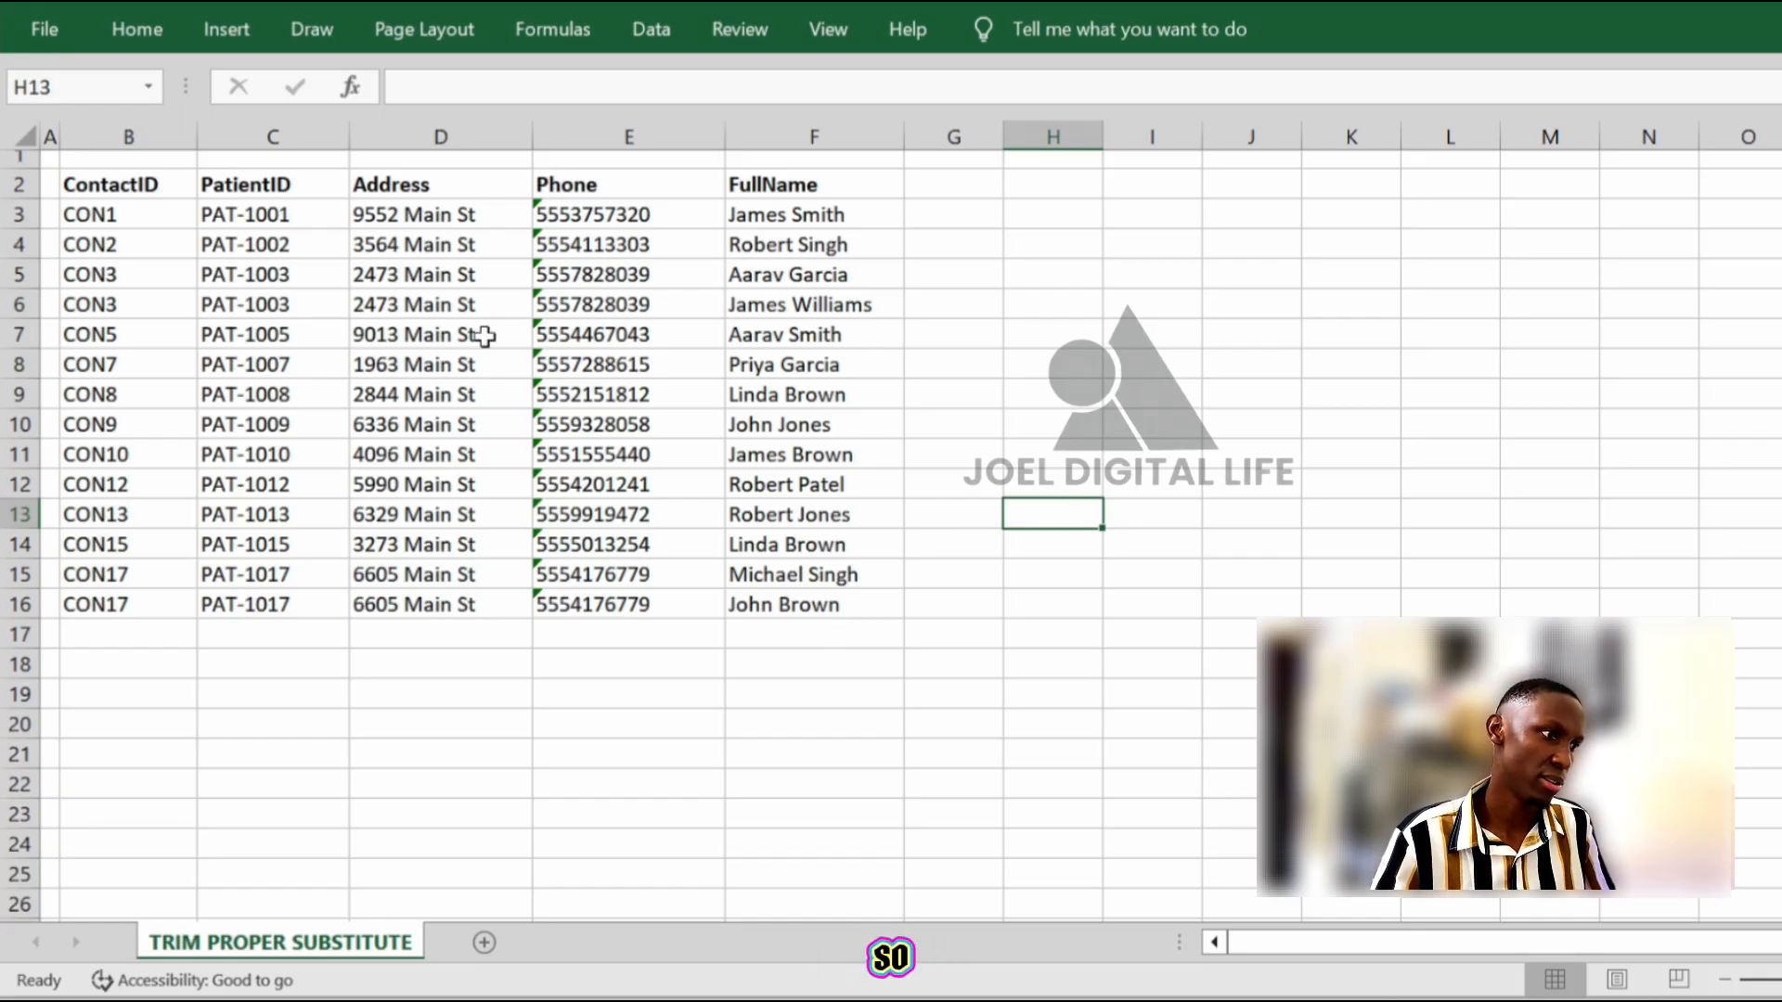
{"action": "left_click", "coordinate": [102, 186]}
{"action": "left_click_drag", "start_coordinate": [190, 188], "coordinate": [273, 185]}
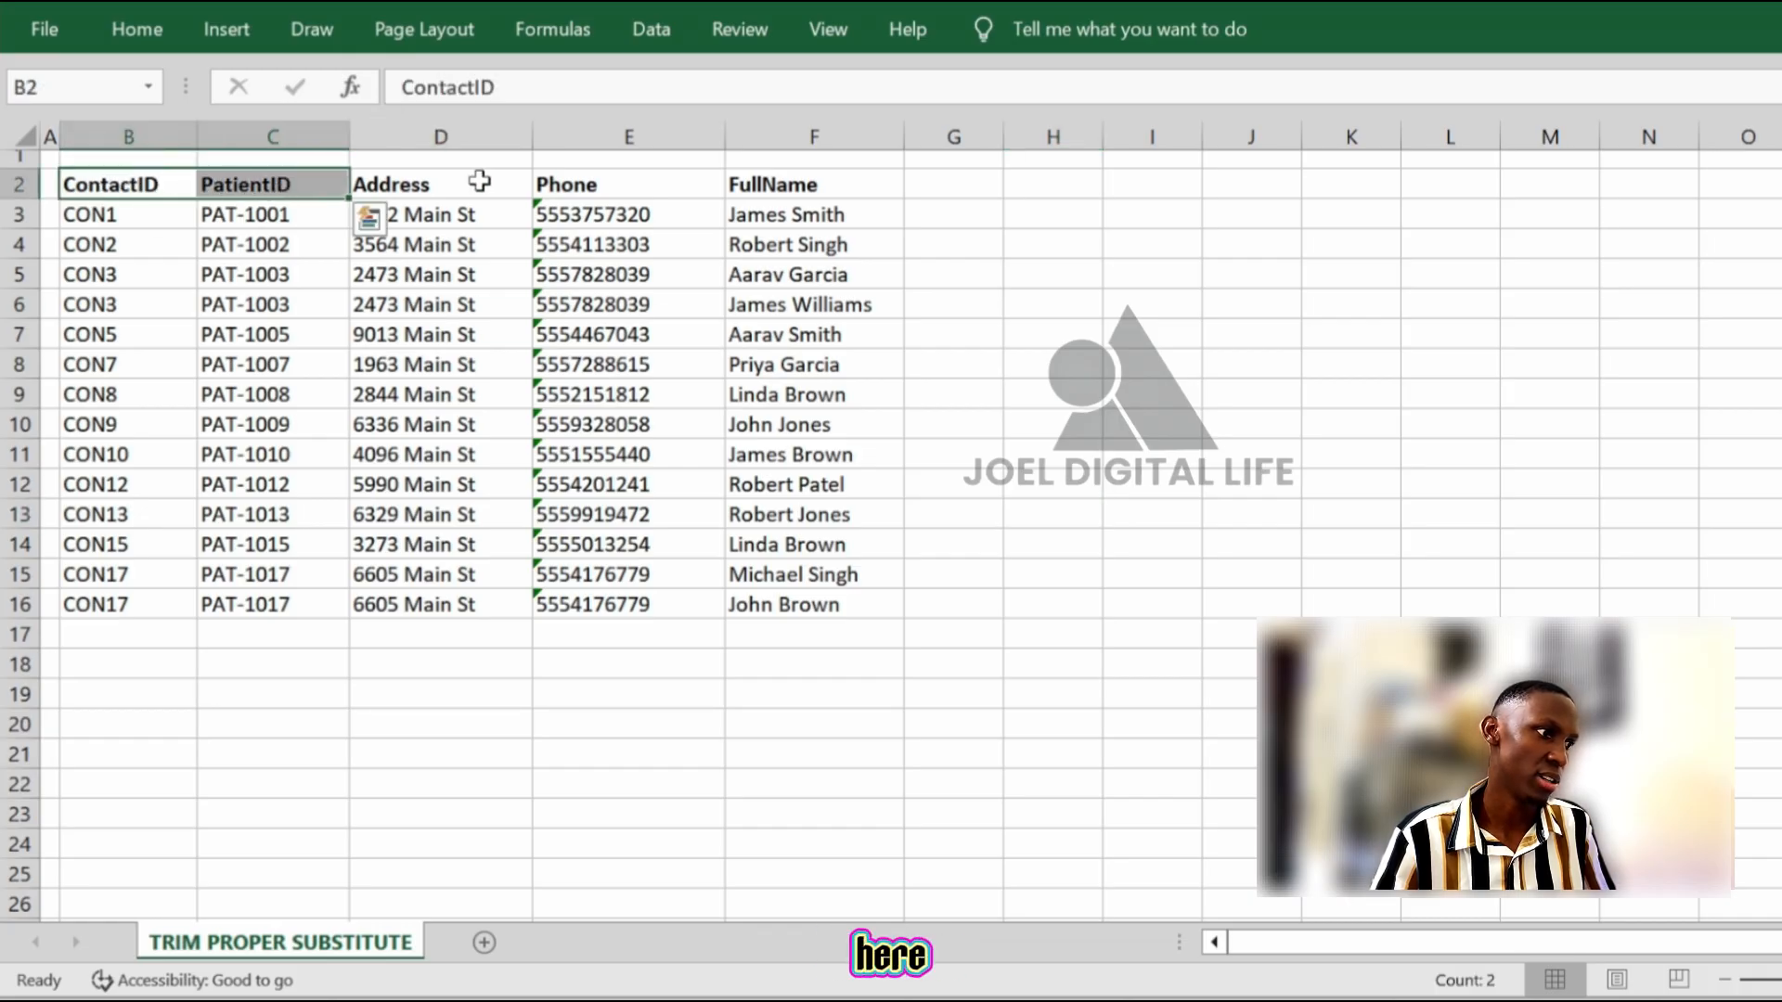
{"action": "left_click", "coordinate": [153, 183]}
{"action": "key", "text": "F2"}
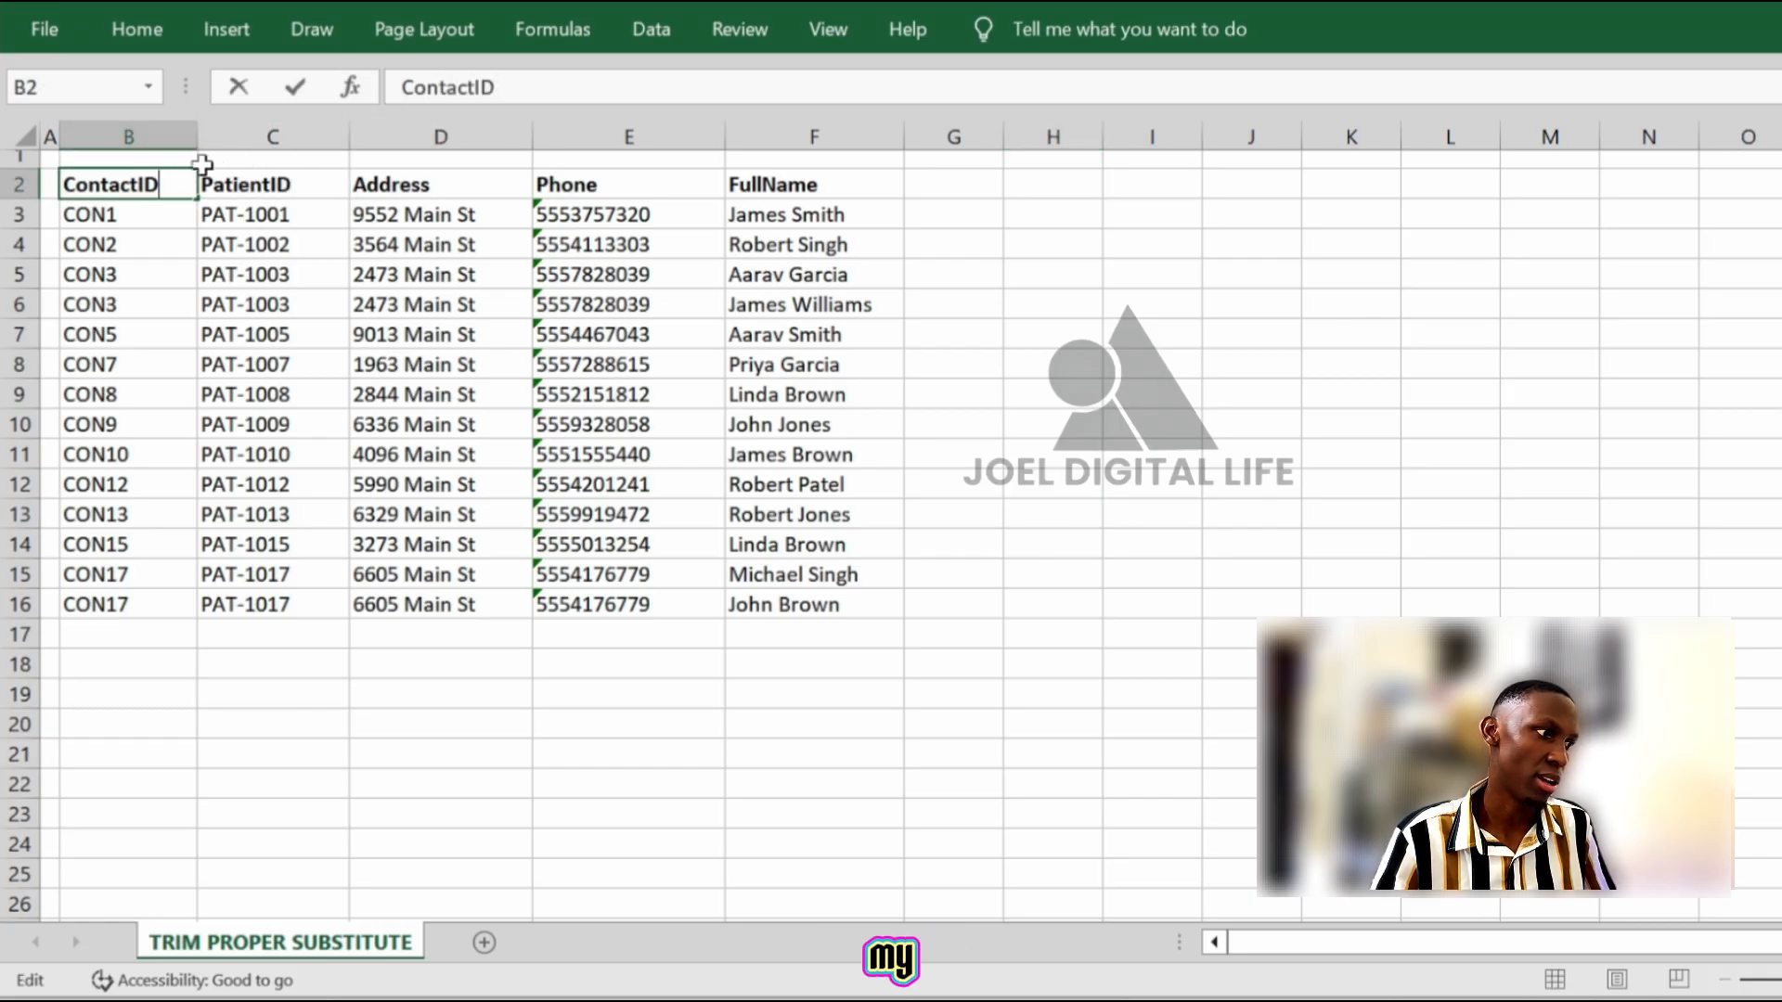
{"action": "key", "text": "Return"}
Fill the header row B2:F2 with the dark orange theme colour
{"action": "left_click", "coordinate": [169, 183]}
{"action": "left_click_drag", "start_coordinate": [183, 183], "coordinate": [798, 182]}
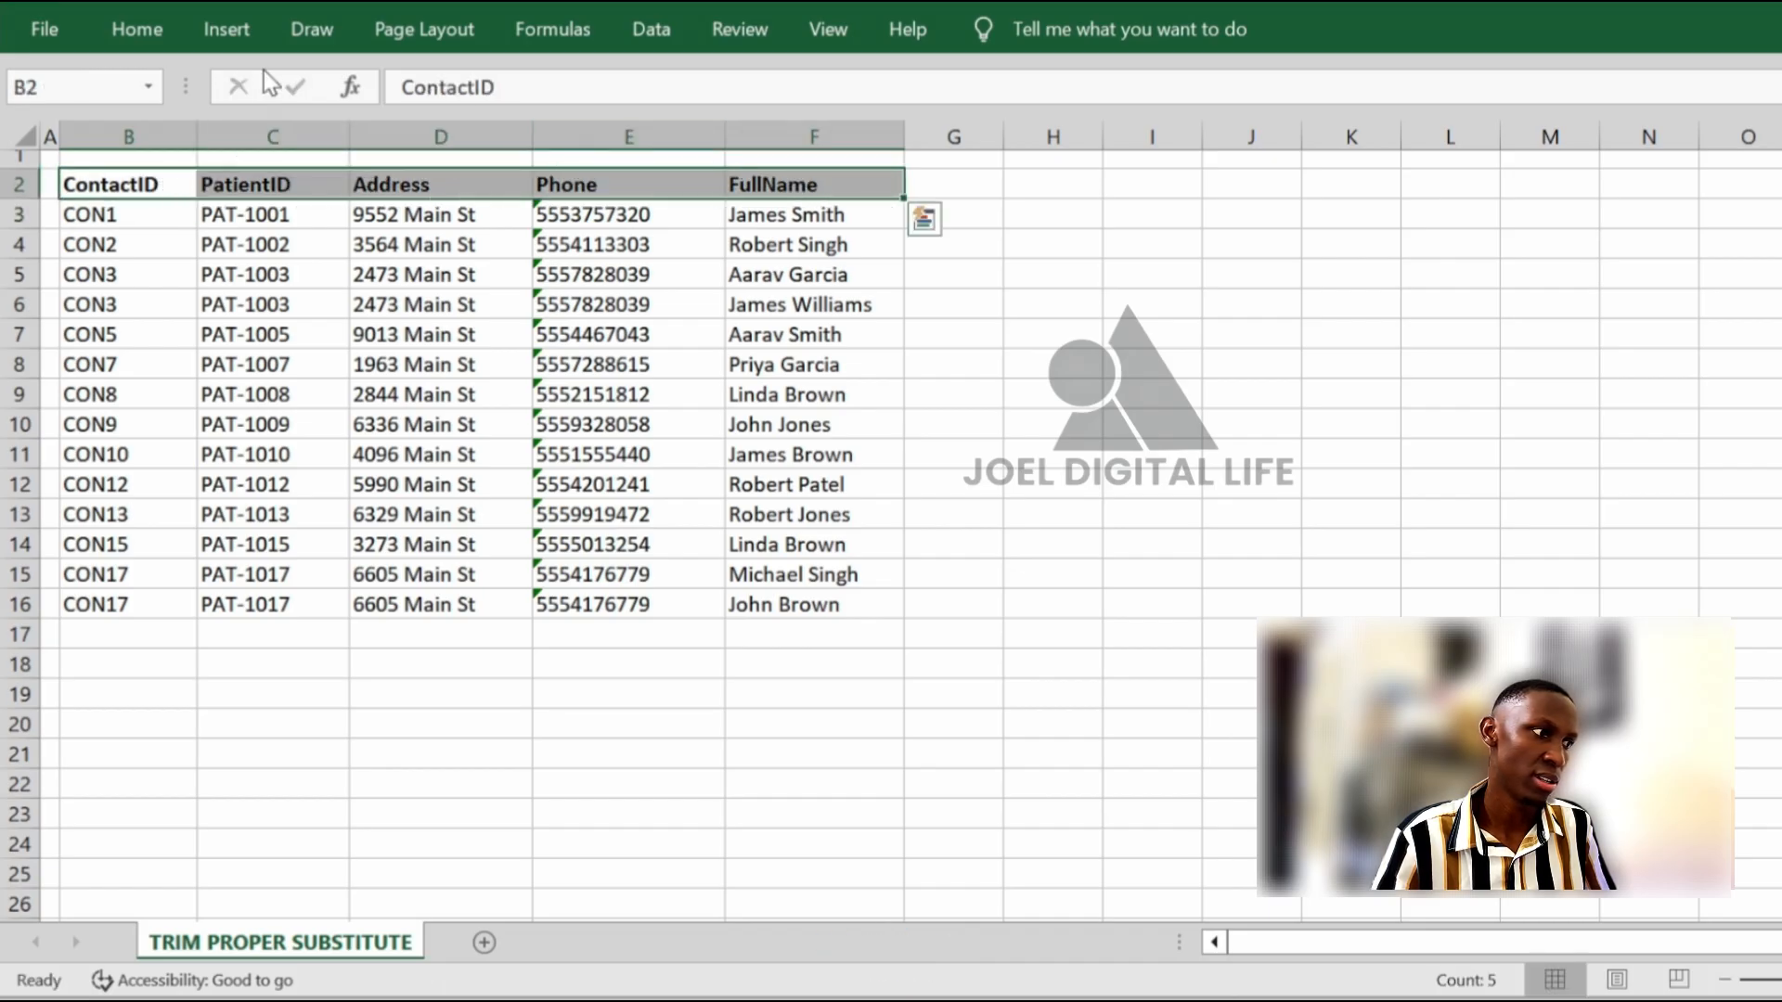
{"action": "left_click", "coordinate": [137, 28]}
{"action": "left_click", "coordinate": [414, 139]}
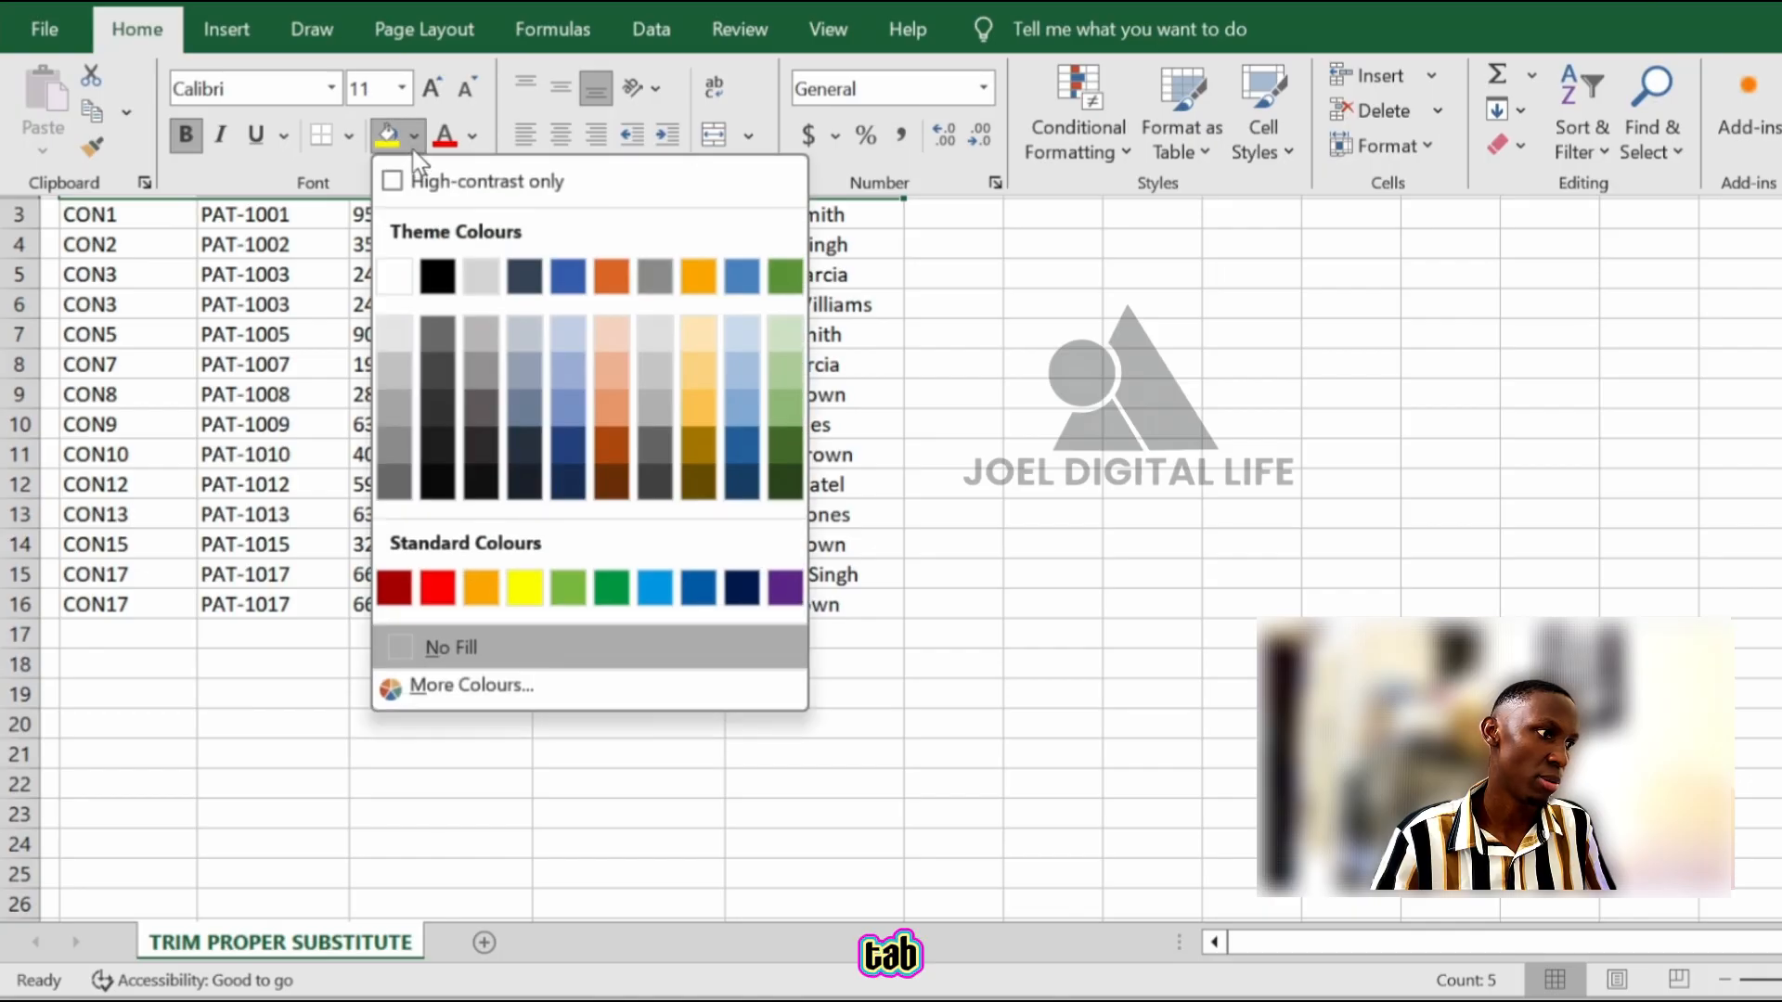
{"action": "left_click", "coordinate": [620, 450]}
Enlarge the header text in B2:F2 to font size 18 and colour it white
{"action": "left_click", "coordinate": [429, 88]}
{"action": "left_click", "coordinate": [429, 88]}
{"action": "left_click", "coordinate": [430, 88]}
{"action": "left_click", "coordinate": [429, 88]}
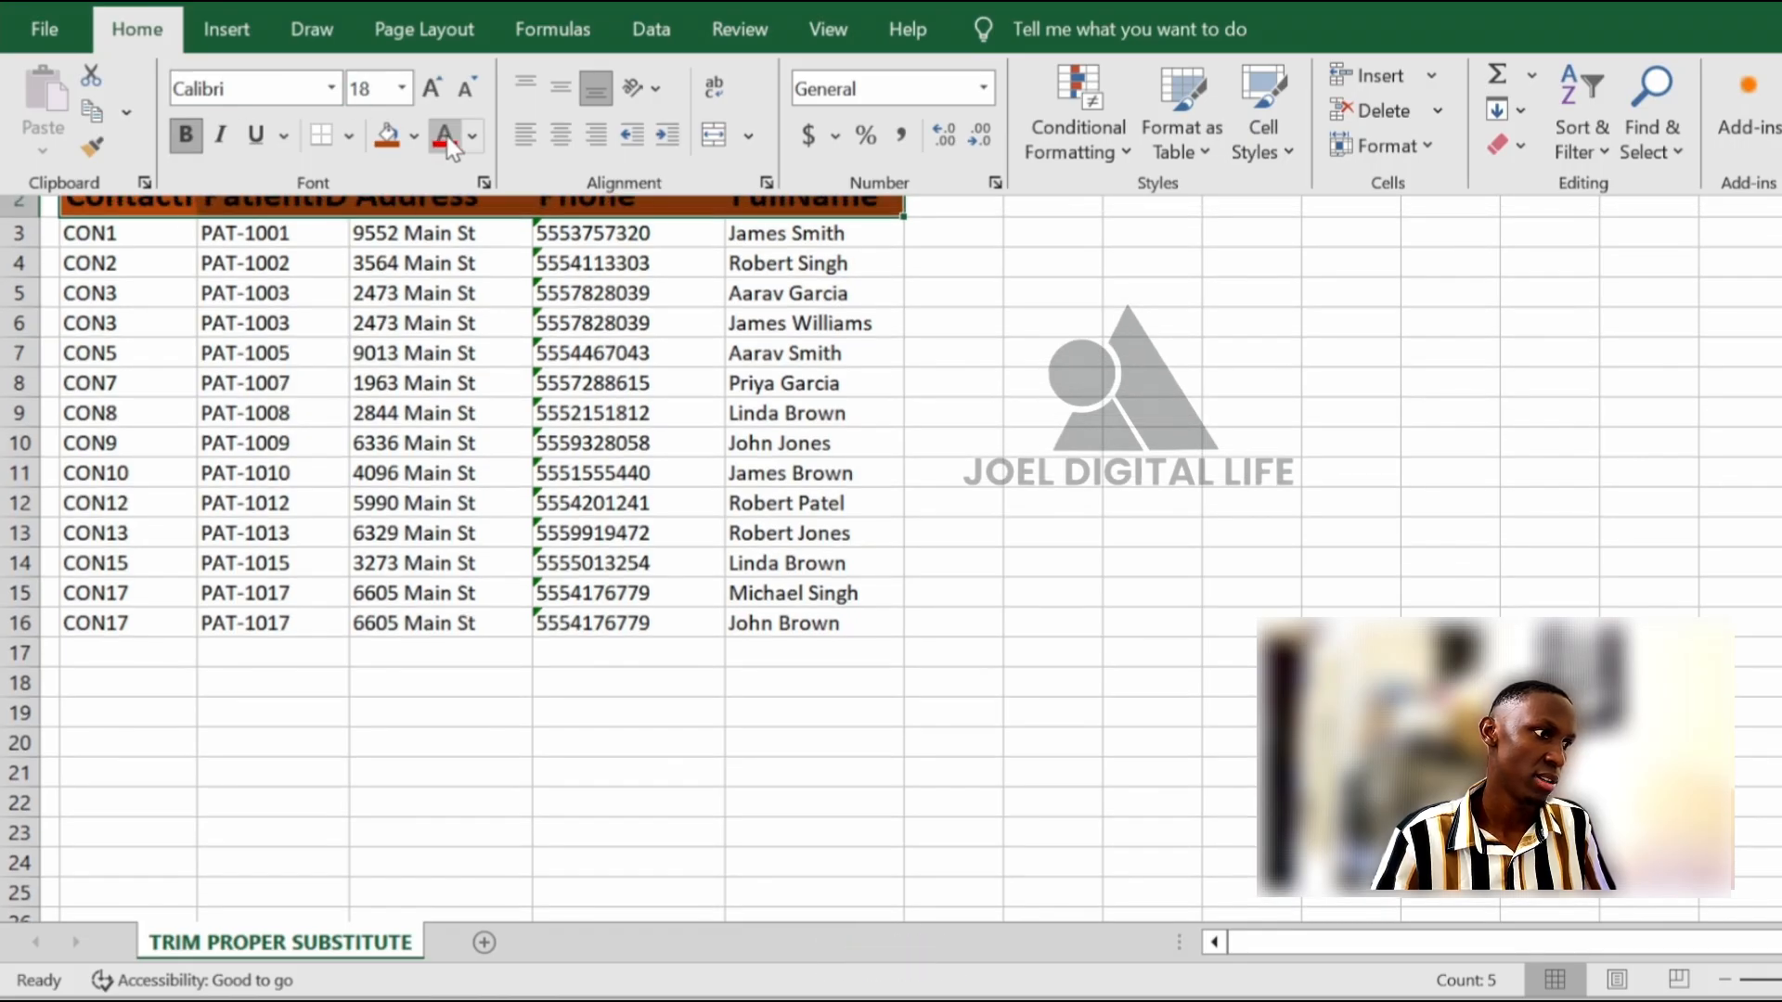
{"action": "left_click", "coordinate": [471, 144]}
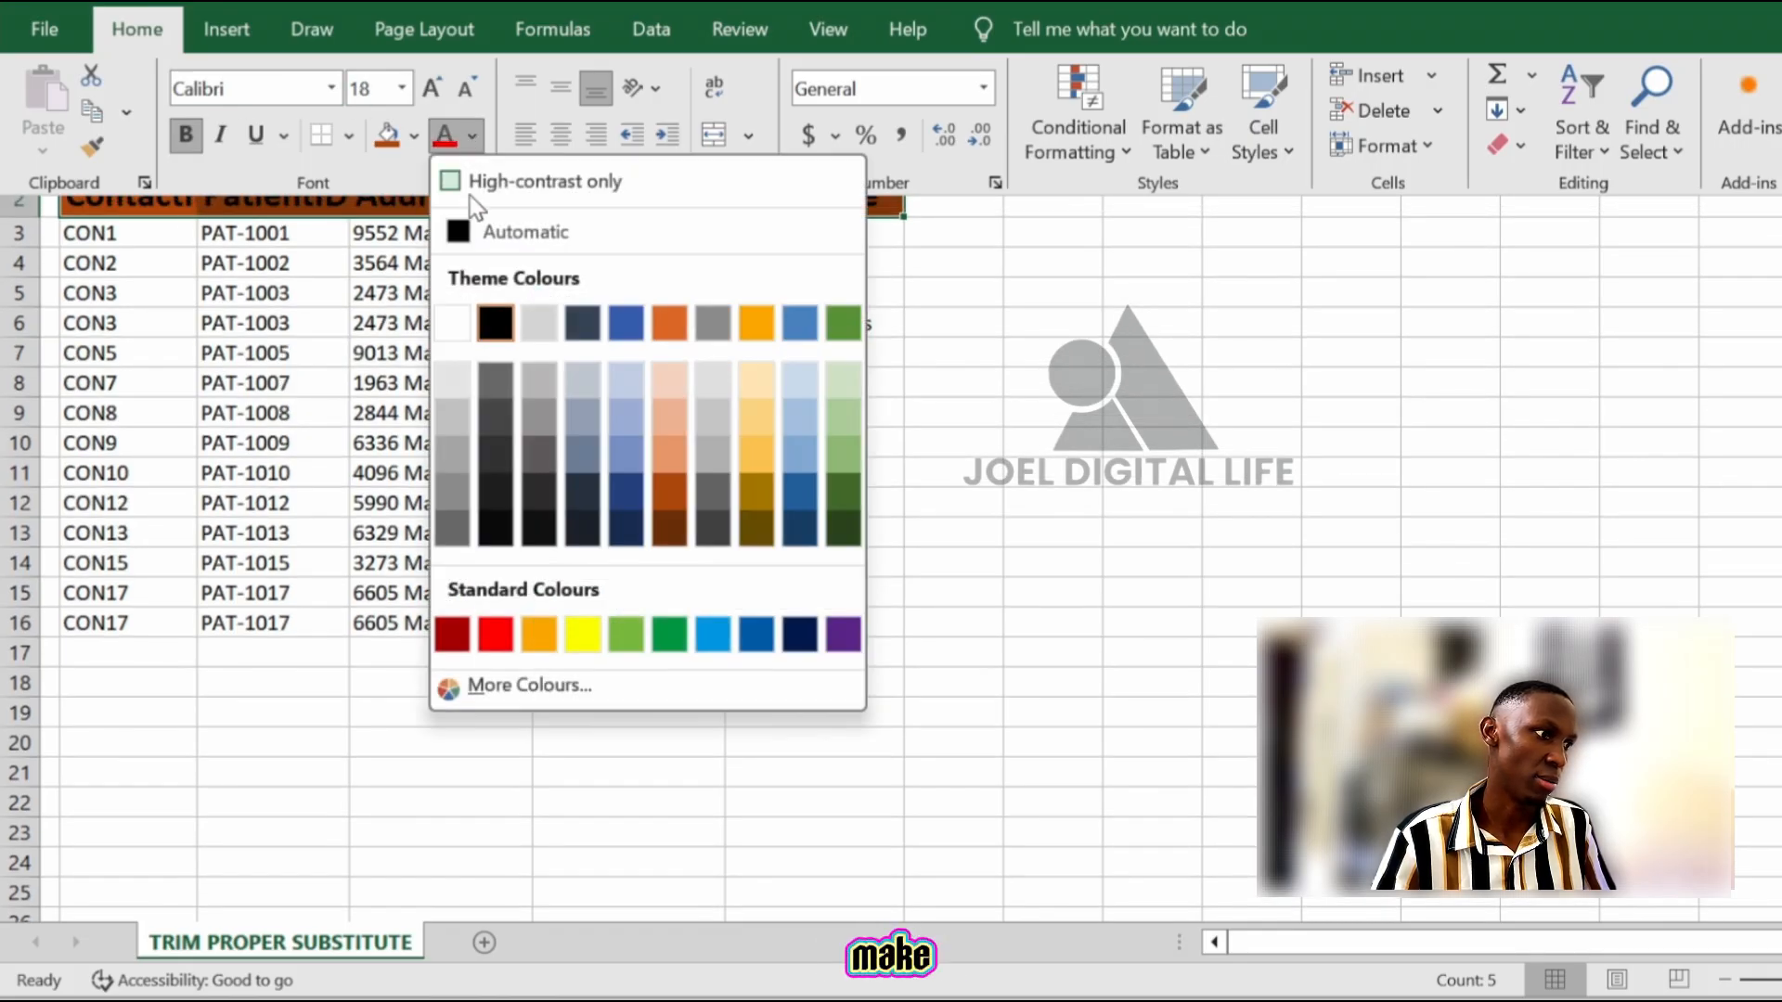
{"action": "left_click", "coordinate": [465, 320]}
{"action": "left_click", "coordinate": [239, 325]}
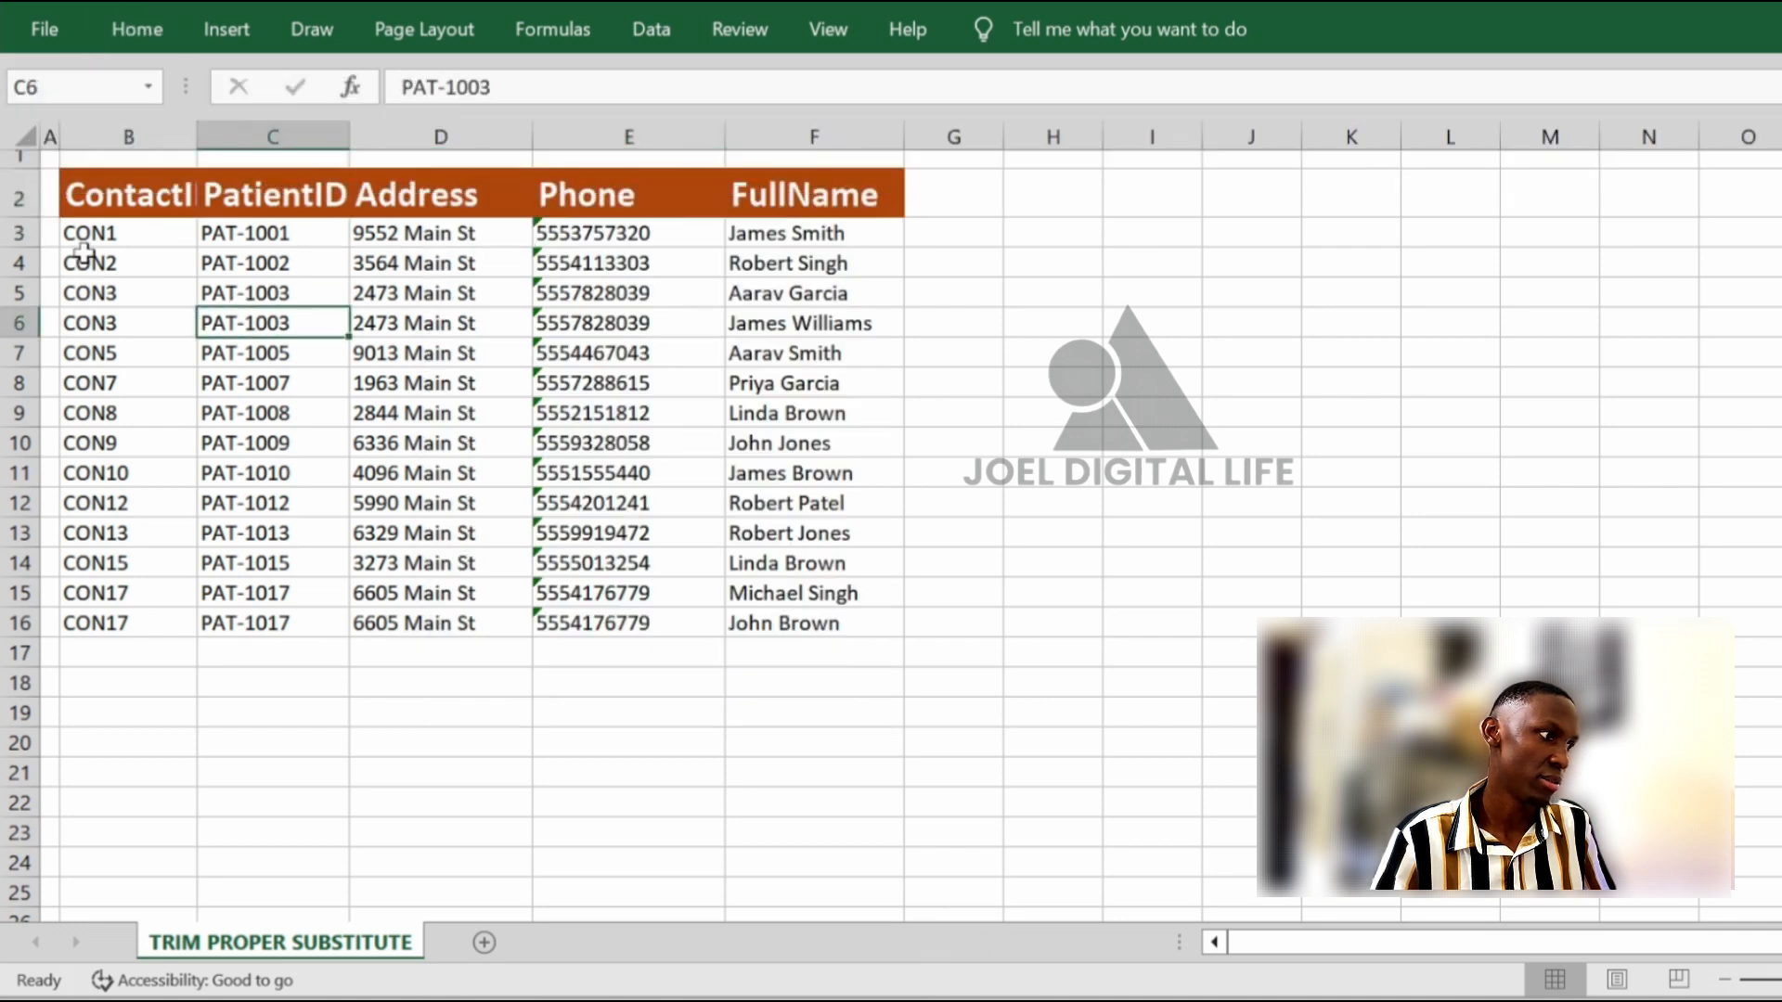
Try bold formatting on the data rows B3:F16 and turn it off again
{"action": "mouse_move", "coordinate": [97, 239]}
{"action": "left_mouse_down"}
{"action": "mouse_move", "coordinate": [716, 338]}
{"action": "mouse_move", "coordinate": [907, 565]}
{"action": "mouse_move", "coordinate": [886, 625]}
{"action": "left_mouse_up"}
{"action": "left_click", "coordinate": [143, 39]}
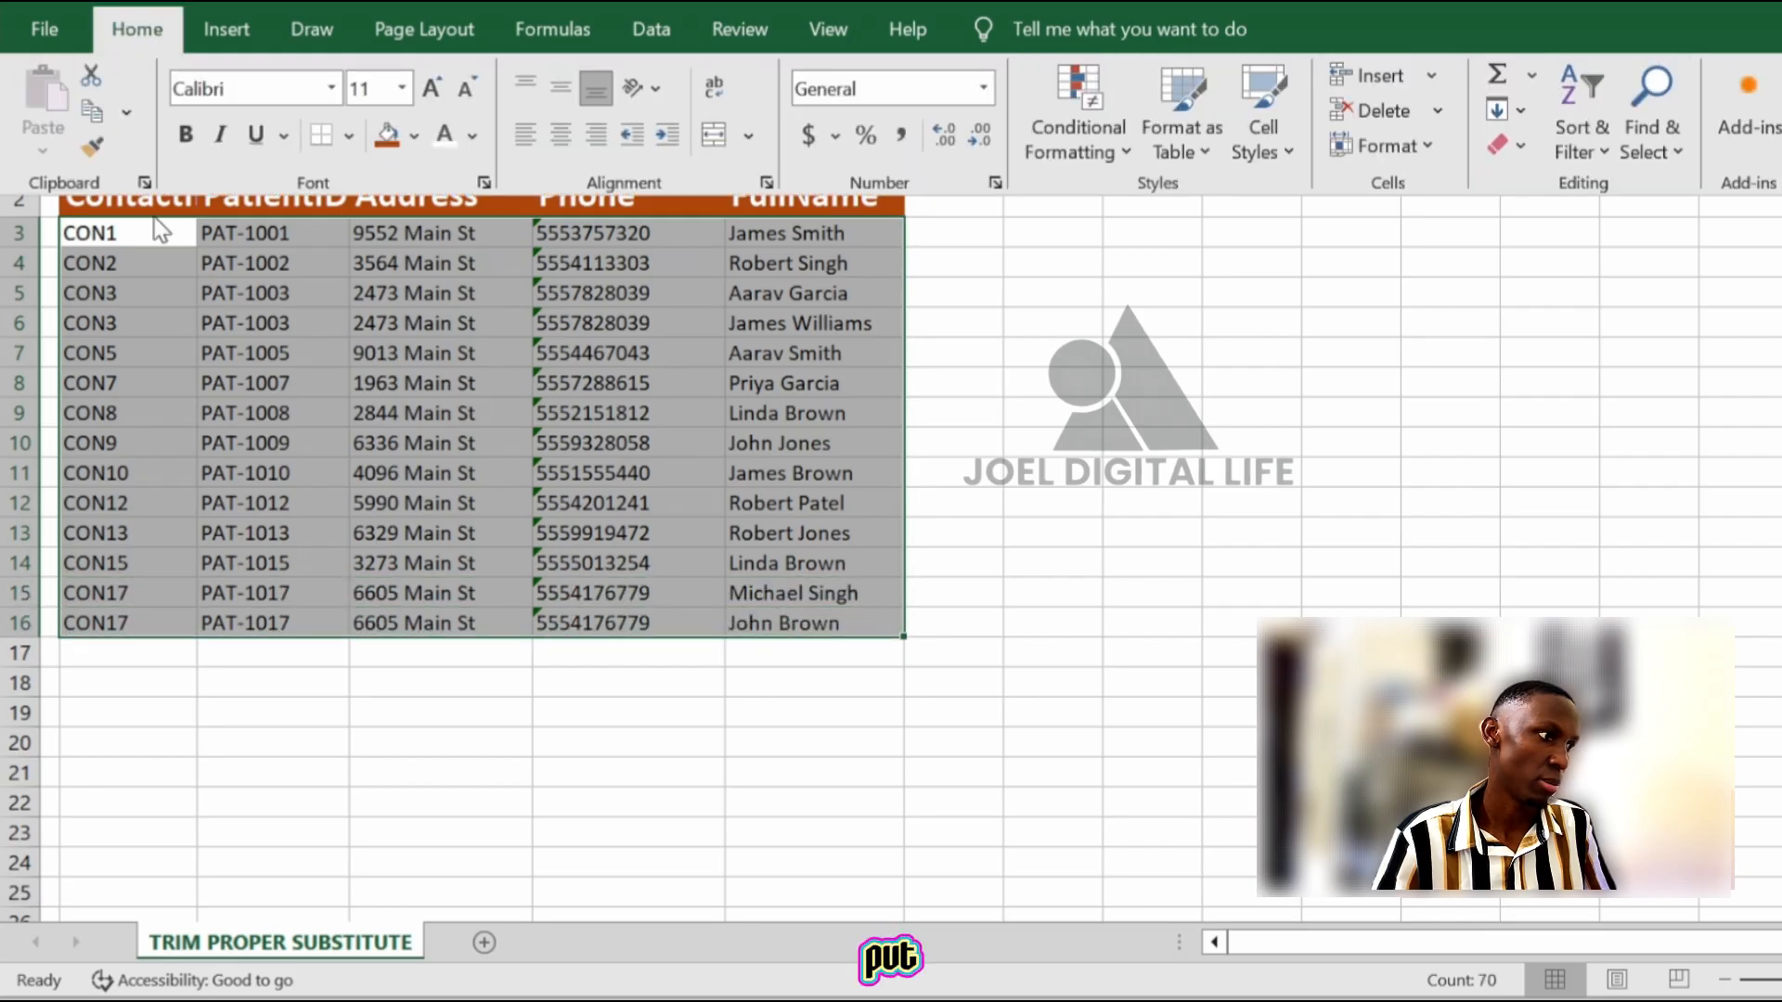
{"action": "left_click", "coordinate": [184, 136]}
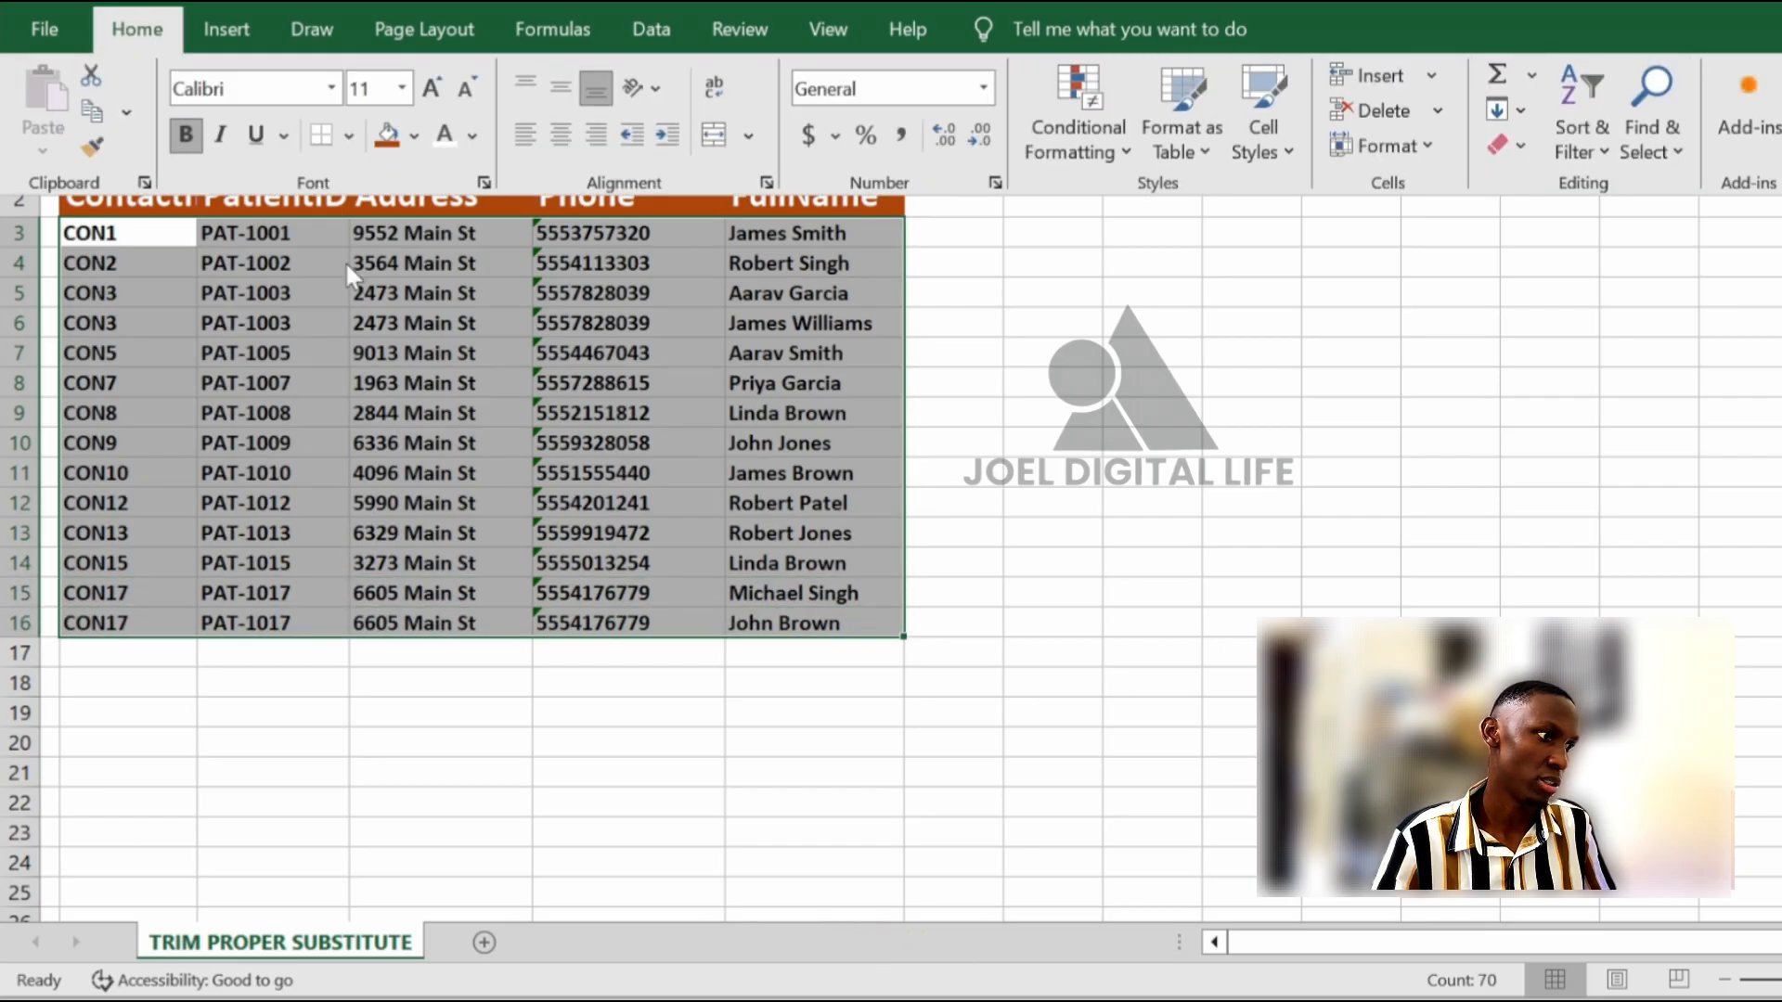
{"action": "left_click", "coordinate": [184, 141]}
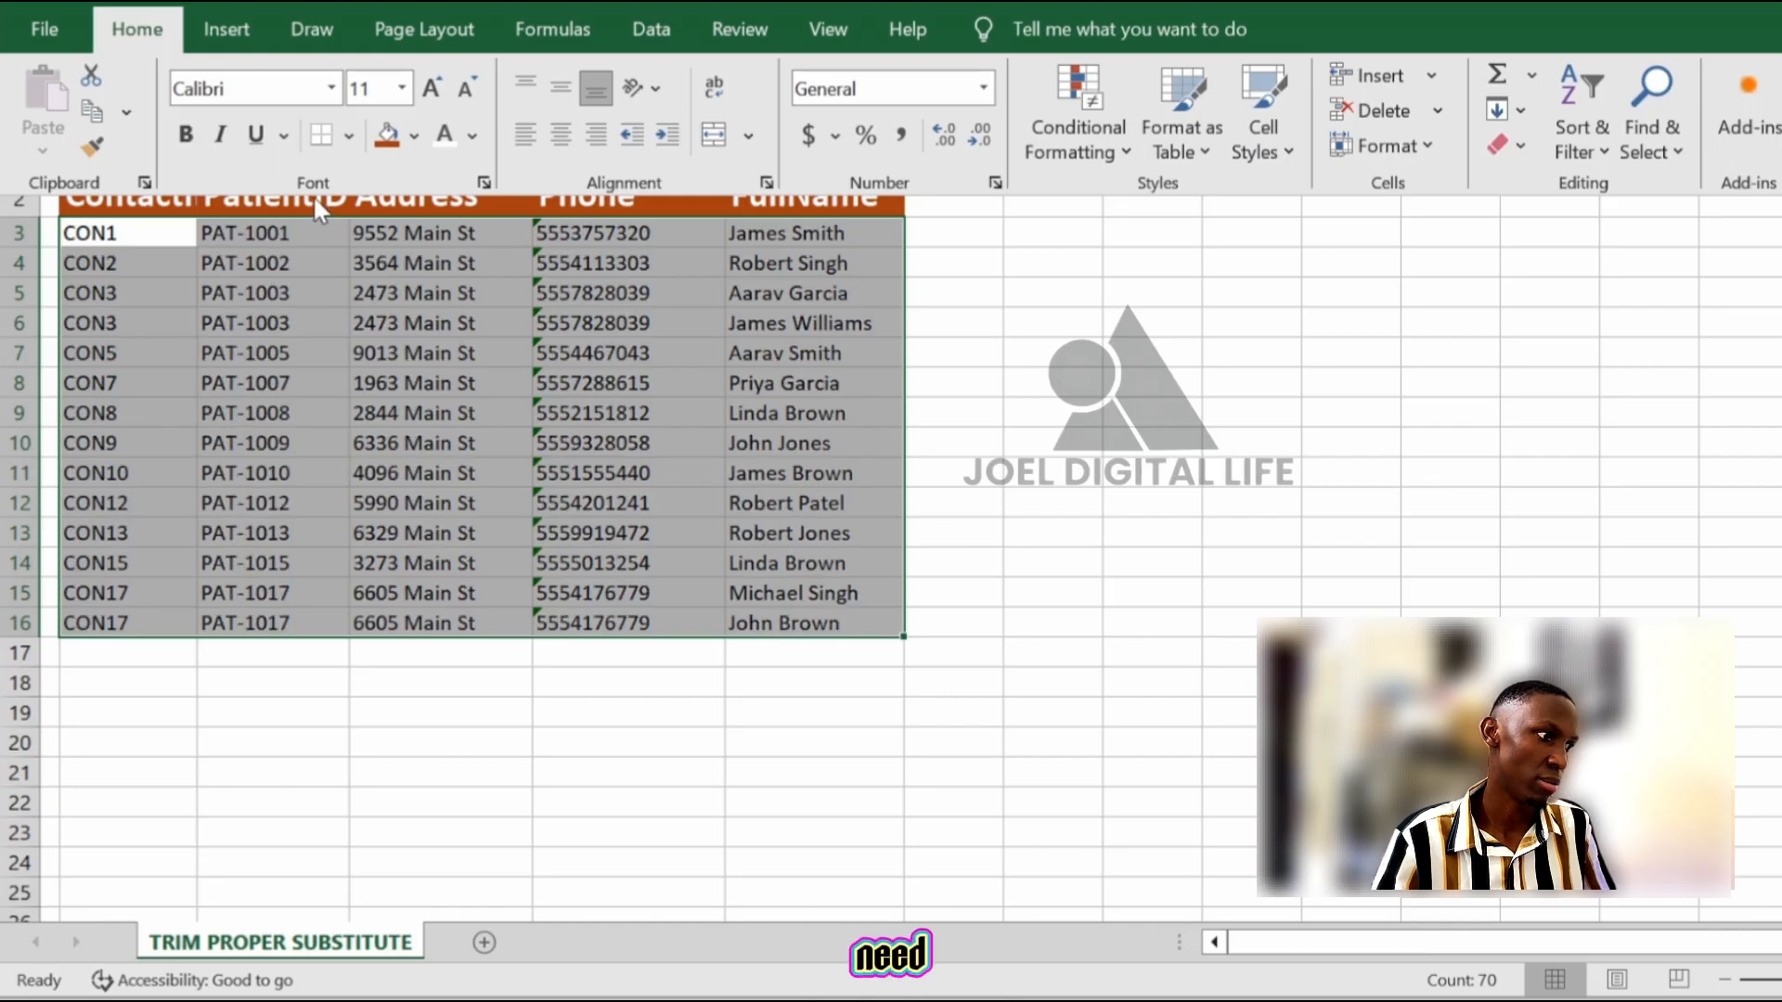
{"action": "left_click", "coordinate": [371, 295]}
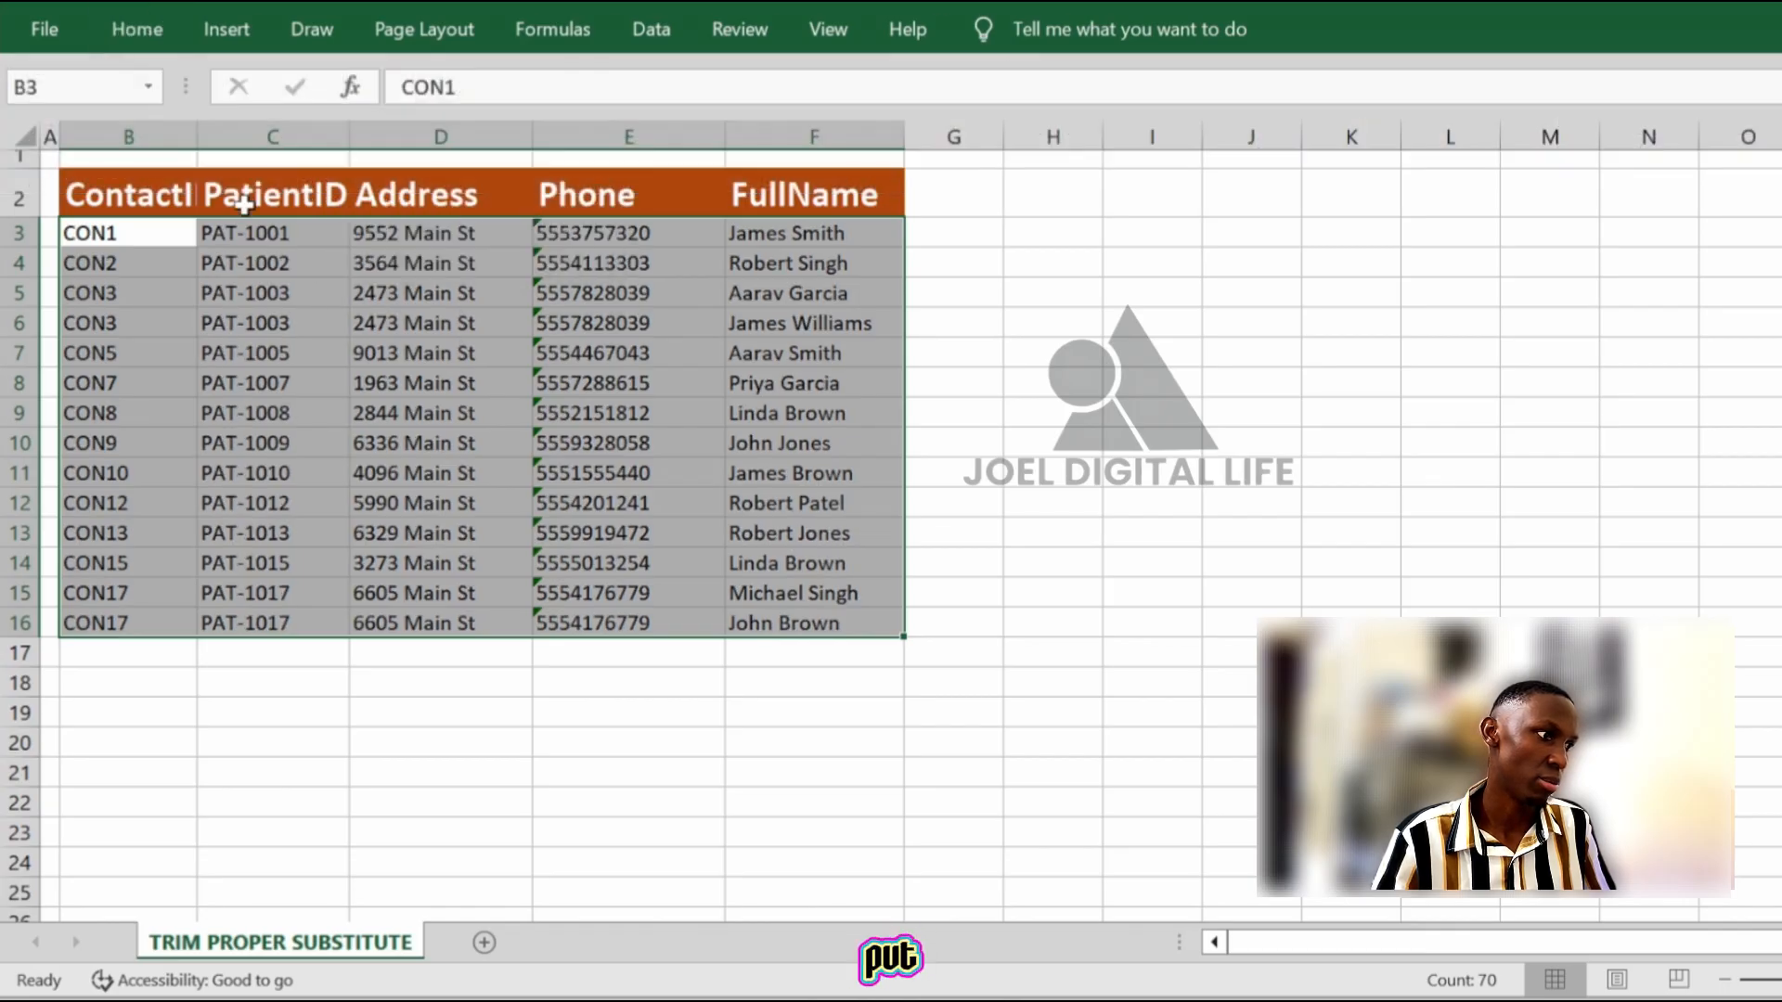
Apply All Borders to the whole table B2:F16, including the header row
{"action": "left_click", "coordinate": [107, 293]}
{"action": "left_click", "coordinate": [118, 239]}
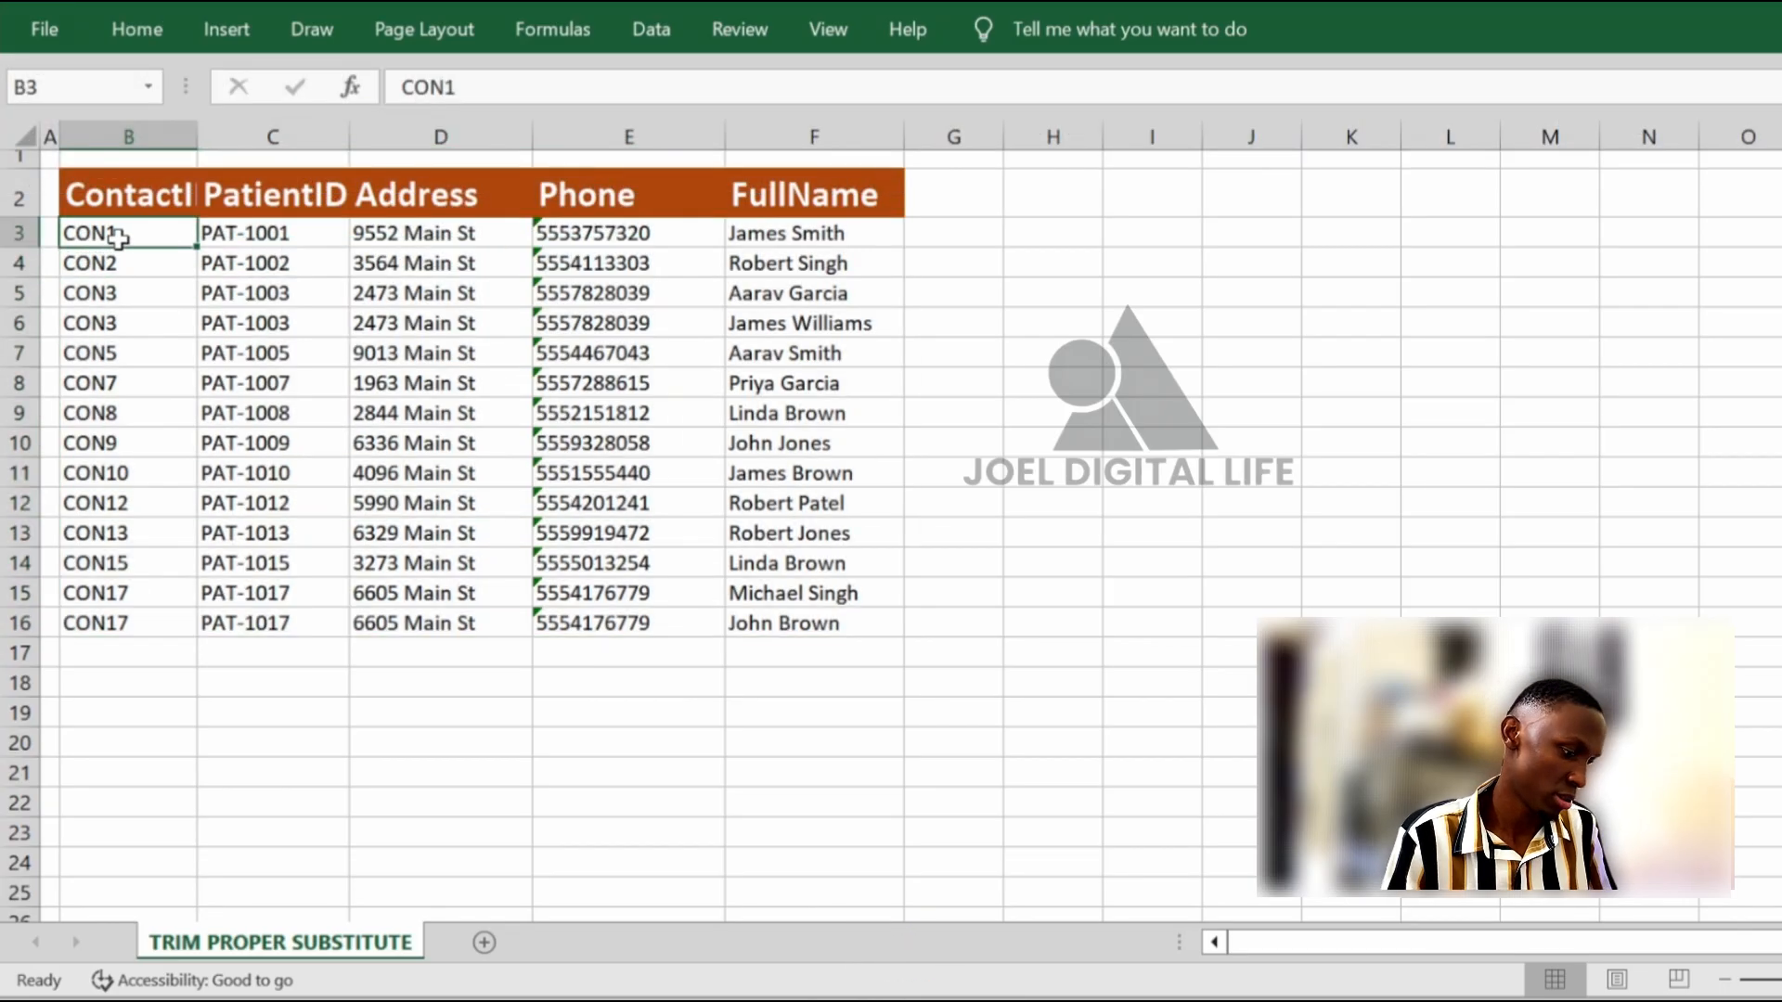
{"action": "key", "text": "ctrl+a"}
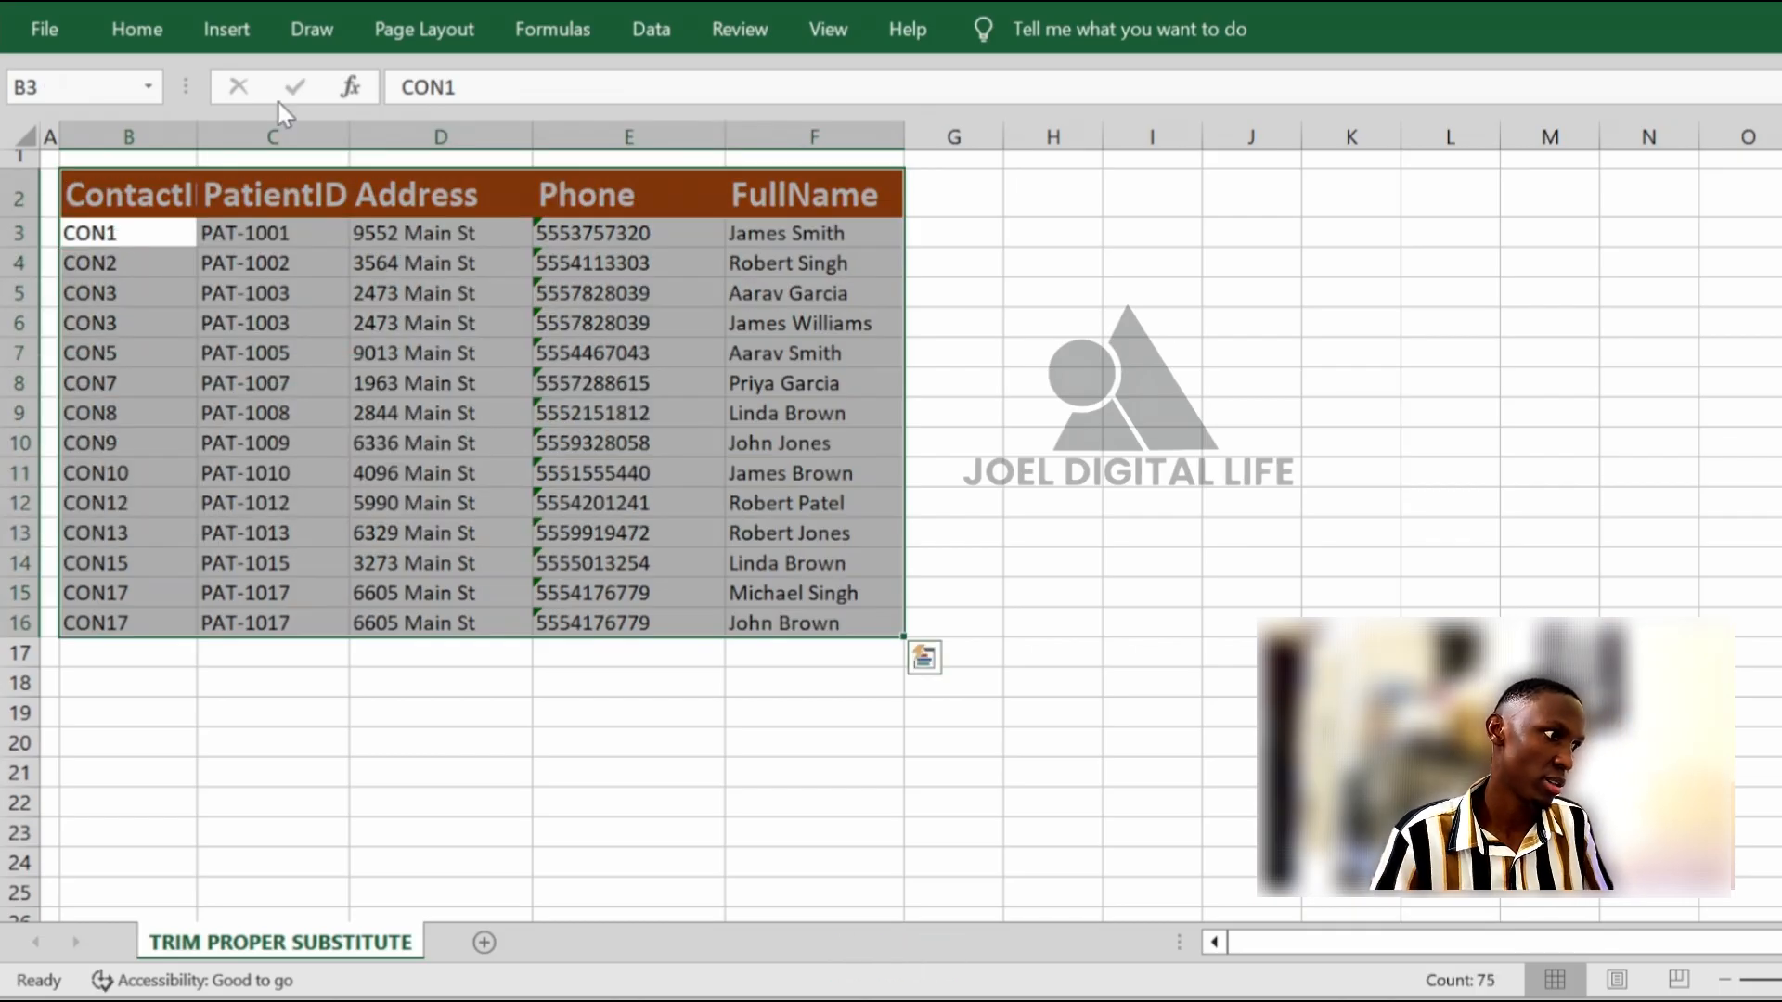
{"action": "left_click", "coordinate": [139, 26]}
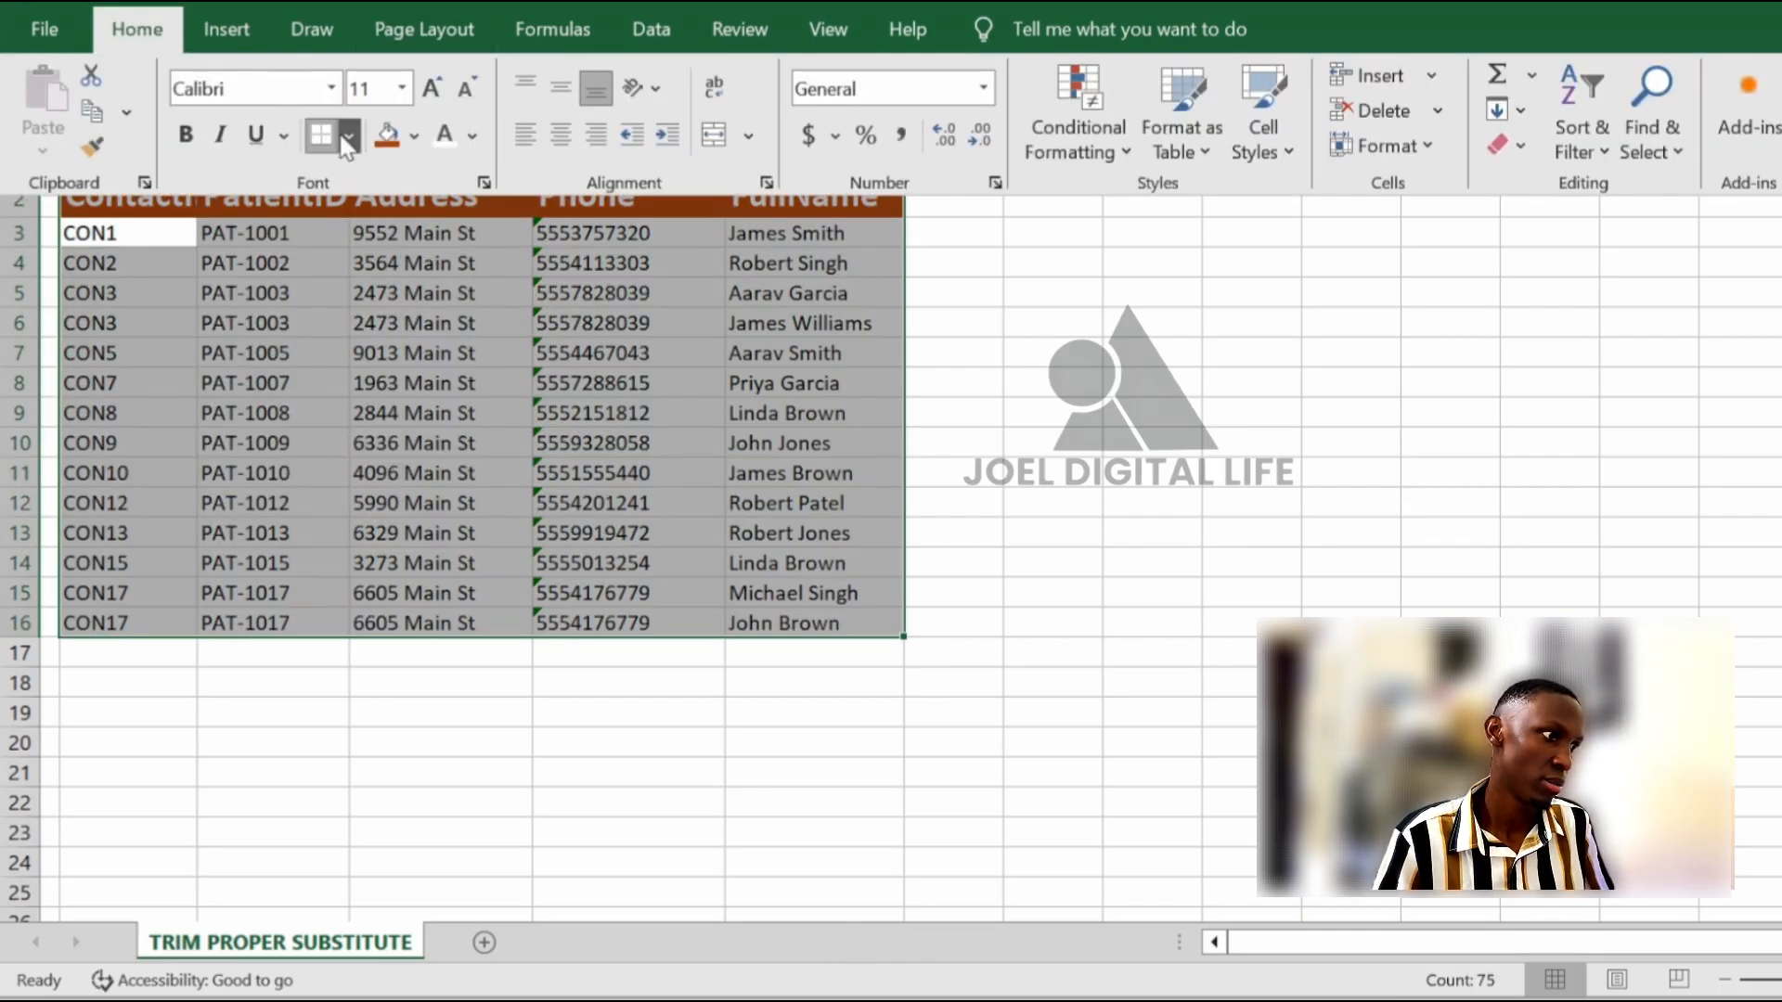
{"action": "left_click", "coordinate": [348, 141]}
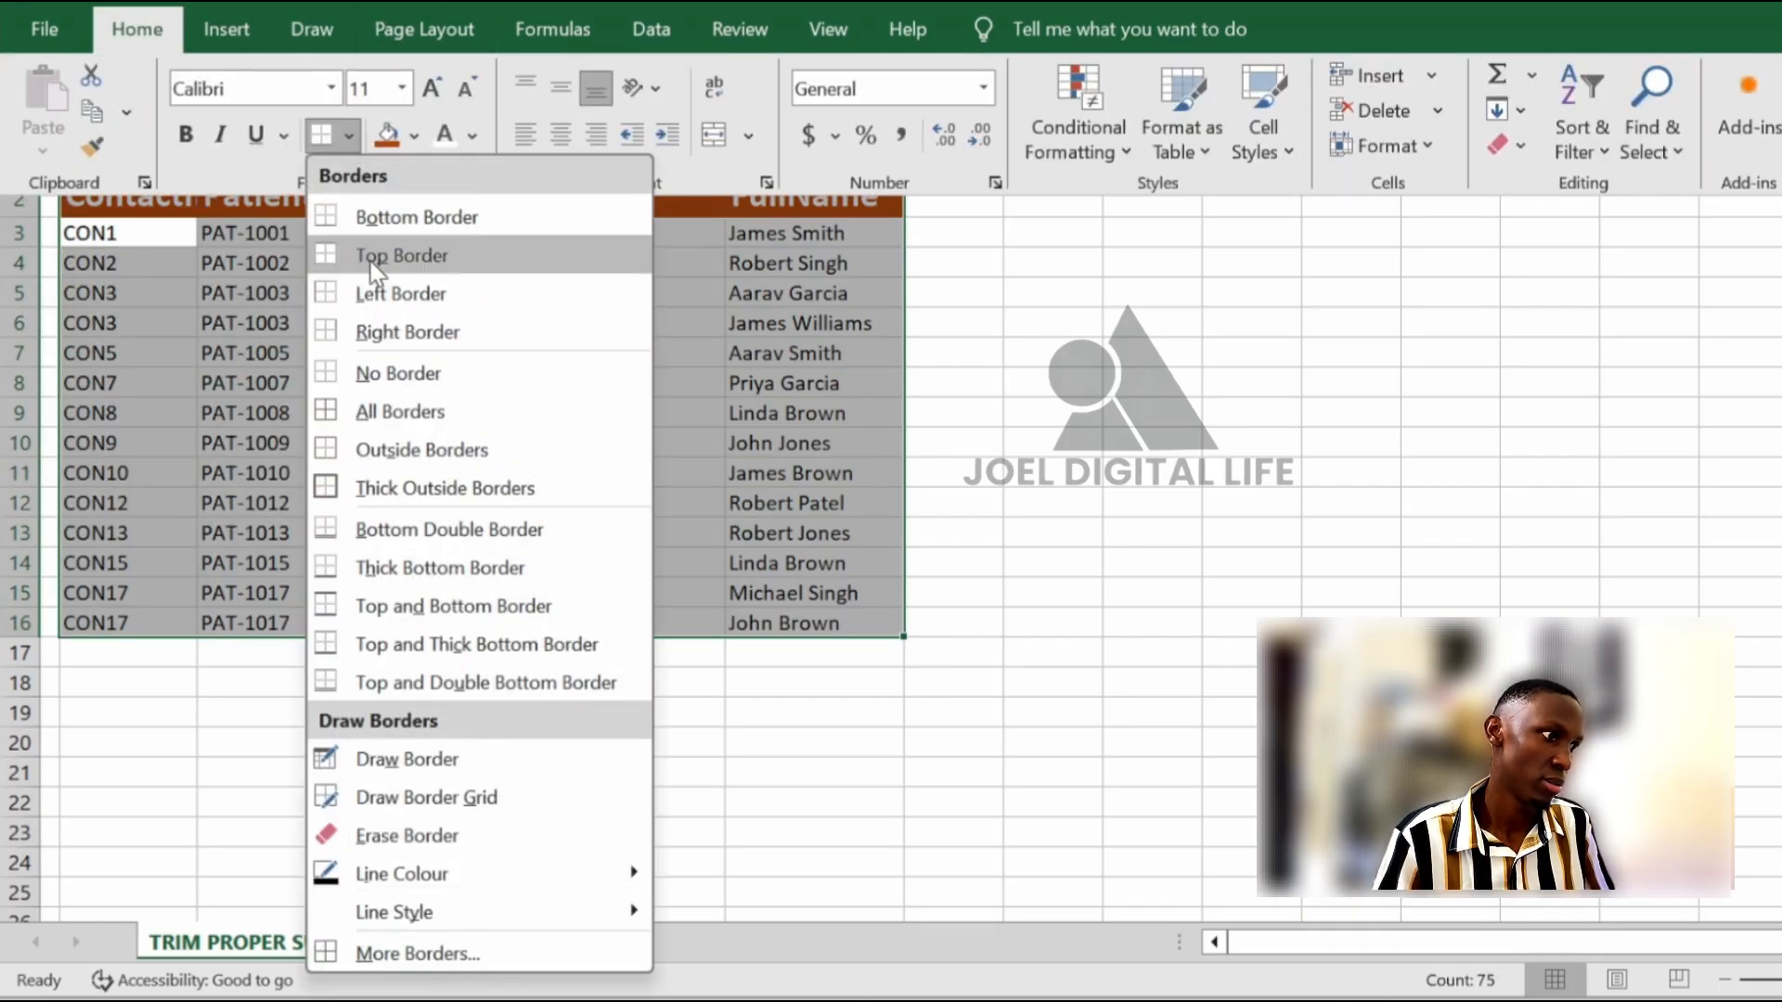
{"action": "left_click", "coordinate": [422, 414]}
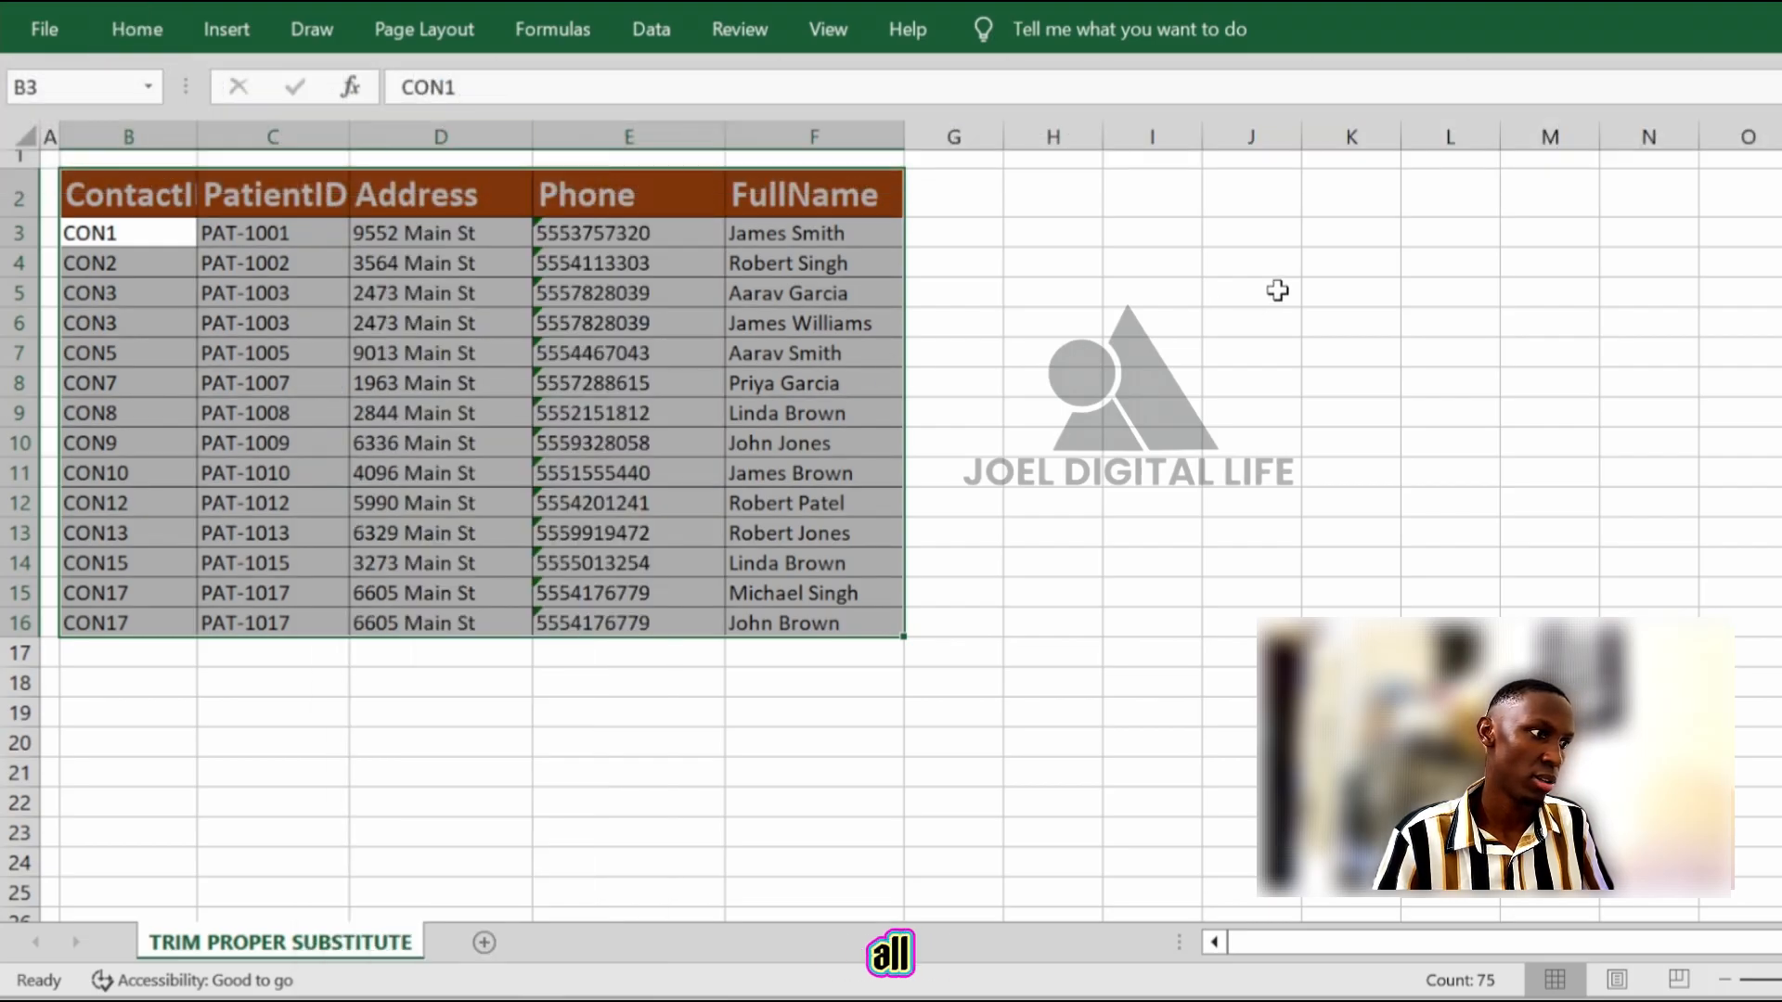
{"action": "left_click", "coordinate": [1277, 291]}
Turn off the worksheet gridlines and check the look of the finished table
{"action": "left_click", "coordinate": [821, 29]}
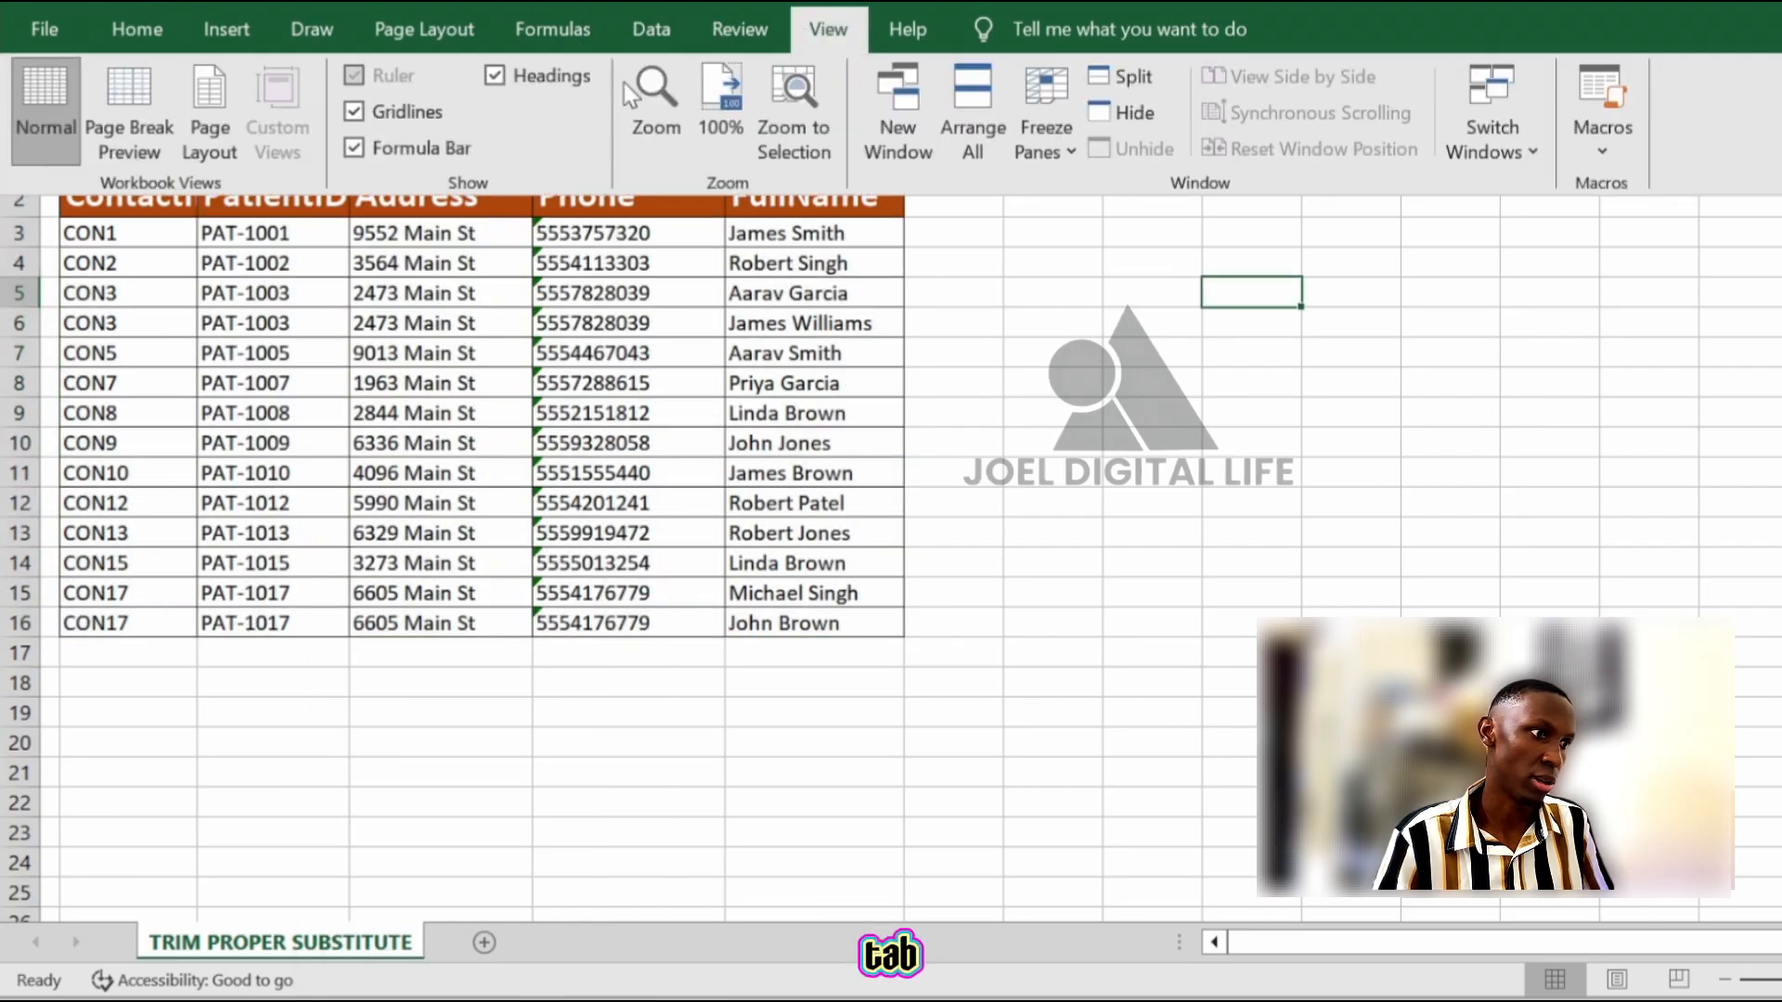
{"action": "left_click", "coordinate": [354, 114]}
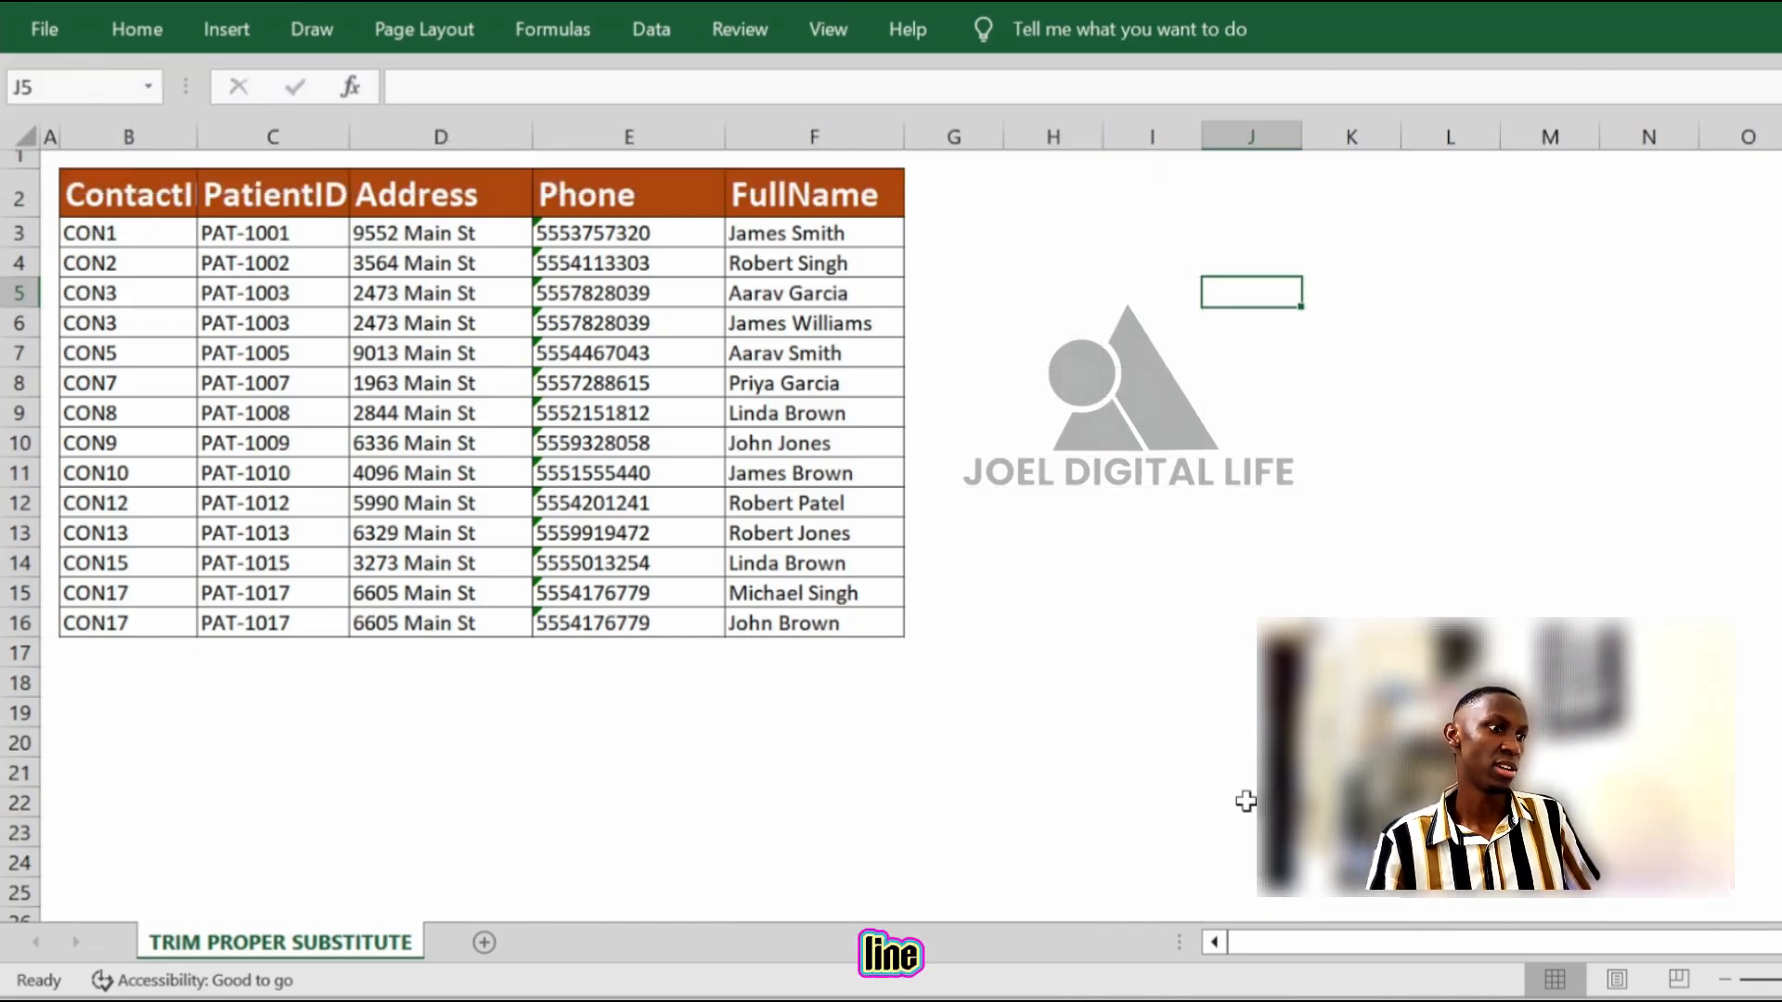
{"action": "left_click", "coordinate": [1048, 651]}
{"action": "left_click", "coordinate": [1077, 351]}
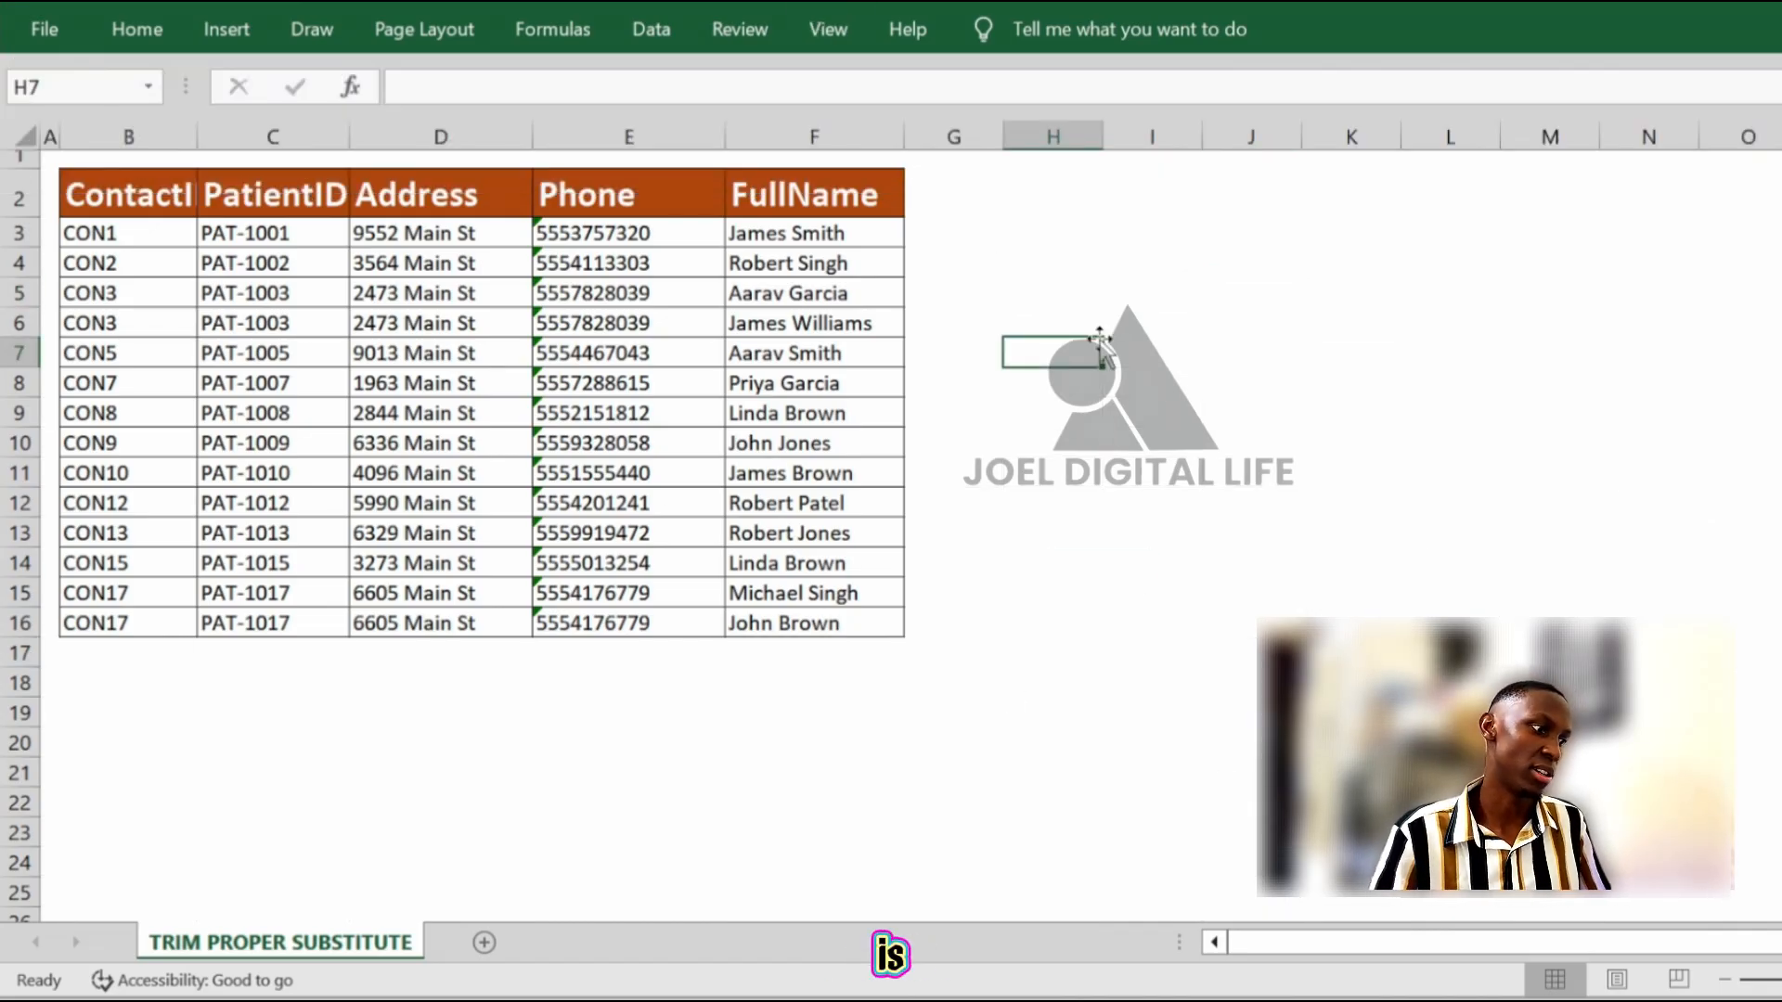